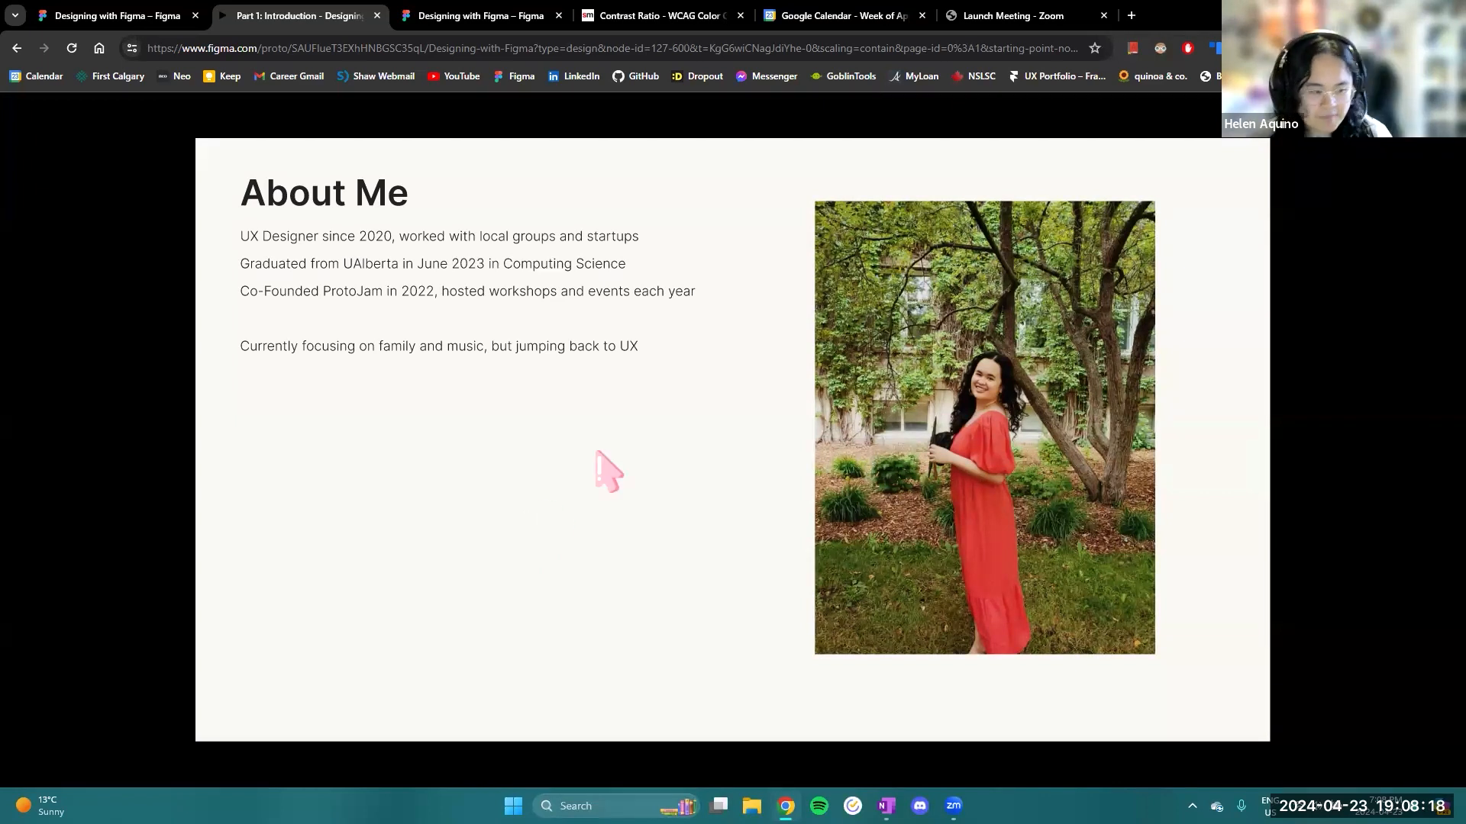
- Advance the presentation to the Open Figma slide and switch to the Designing with Figma design file
{"action": "key", "text": "Right"}
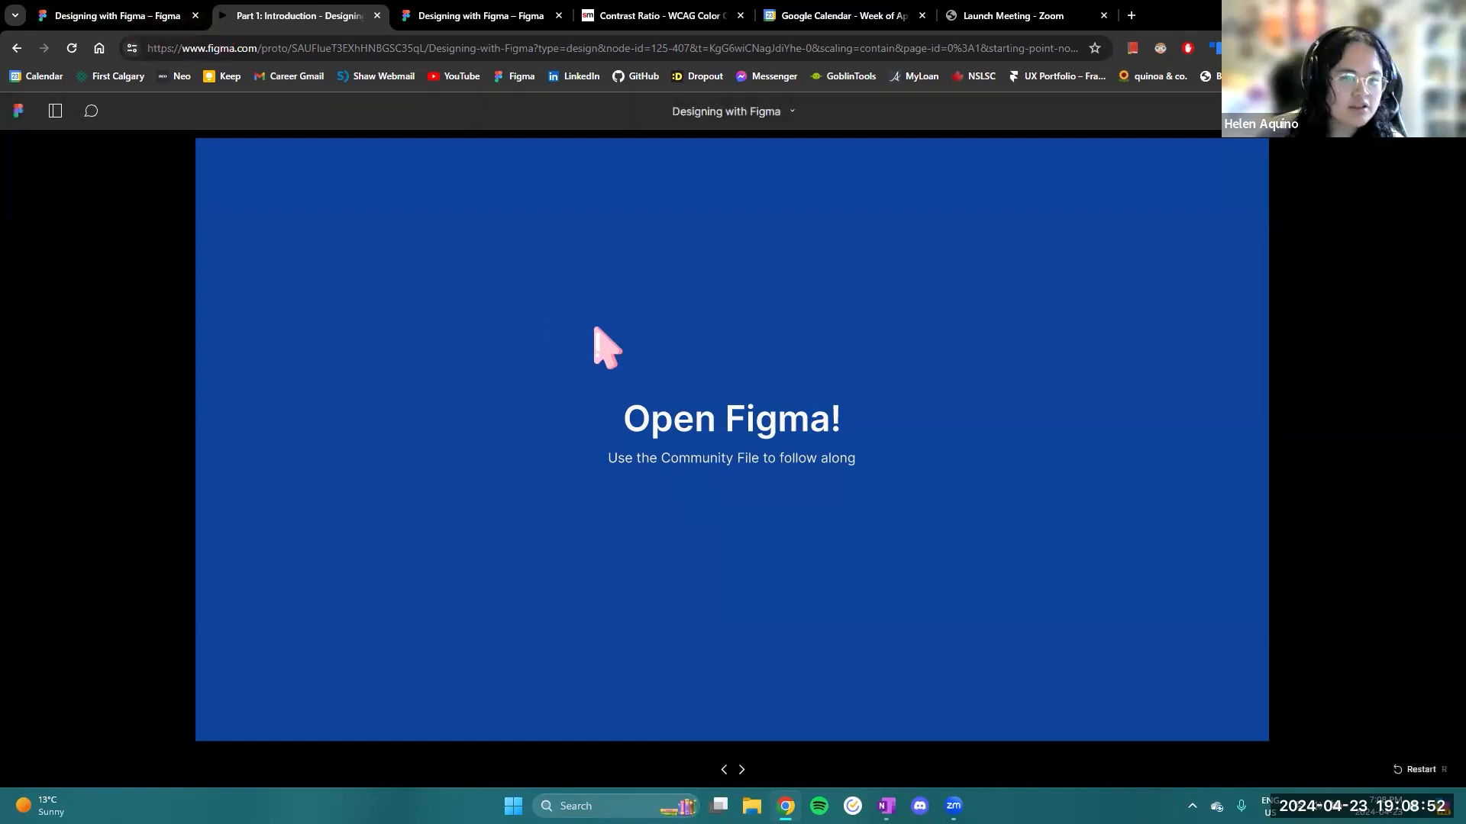
{"action": "left_click", "coordinate": [133, 16]}
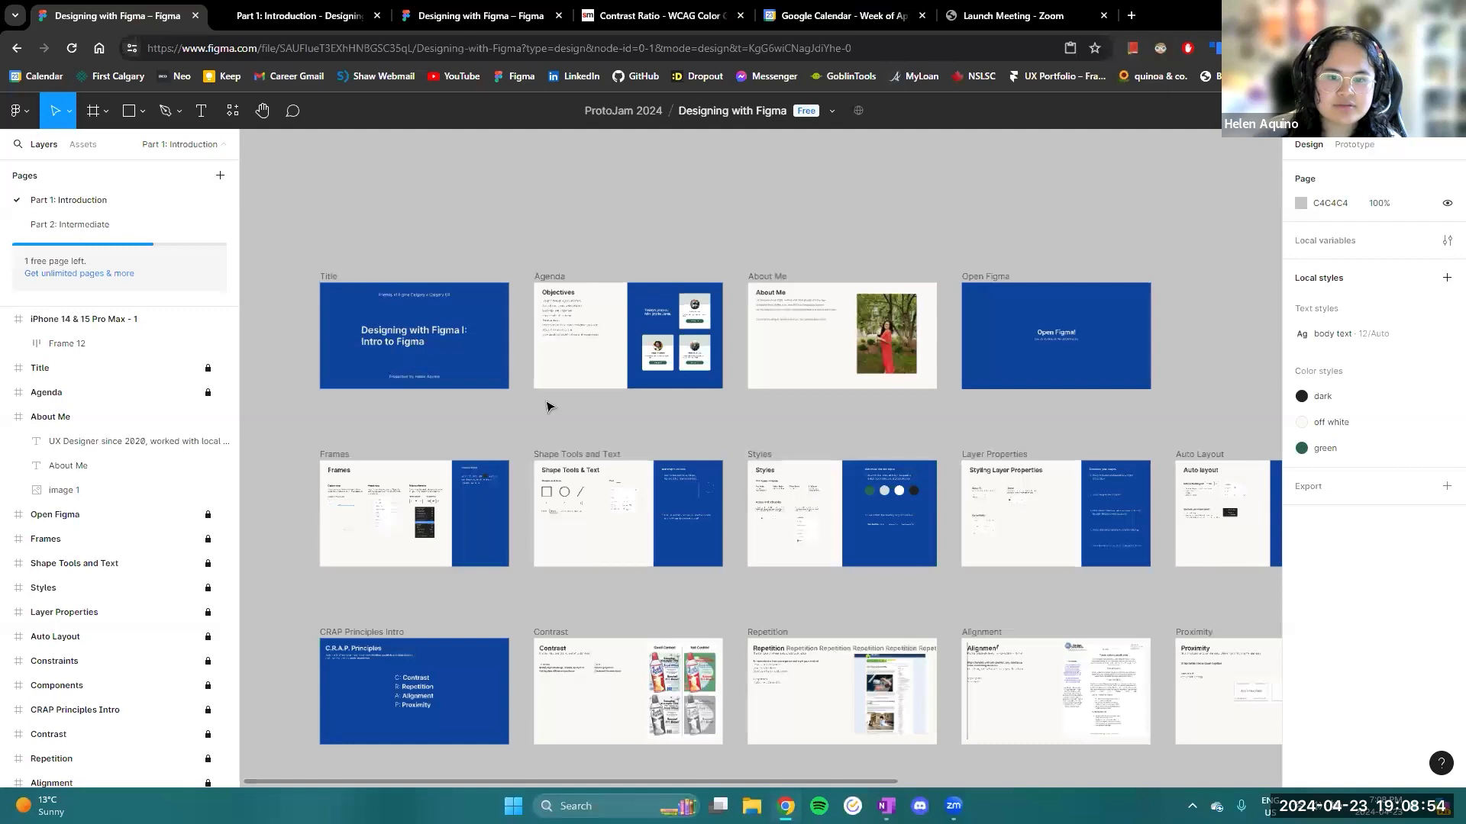
{"action": "left_click_drag", "start_coordinate": [543, 434], "coordinate": [598, 456]}
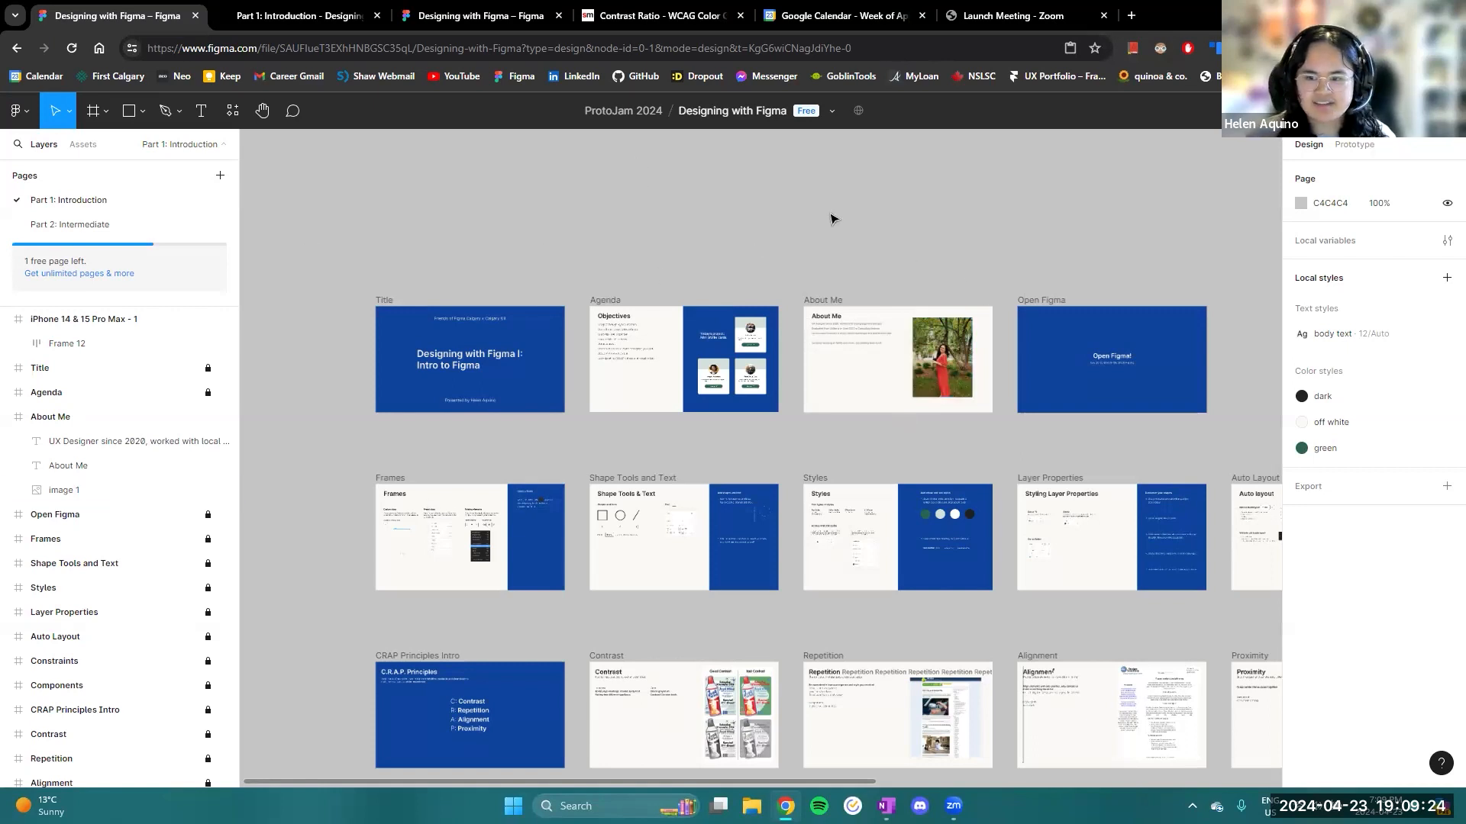
- Look over the layout of the workshop slides on the Part 1: Introduction page
{"action": "scroll", "coordinate": [930, 227], "scroll_direction": "right", "scroll_amount": 5}
{"action": "scroll", "coordinate": [930, 227], "scroll_direction": "down", "scroll_amount": 5, "text": "ctrl"}
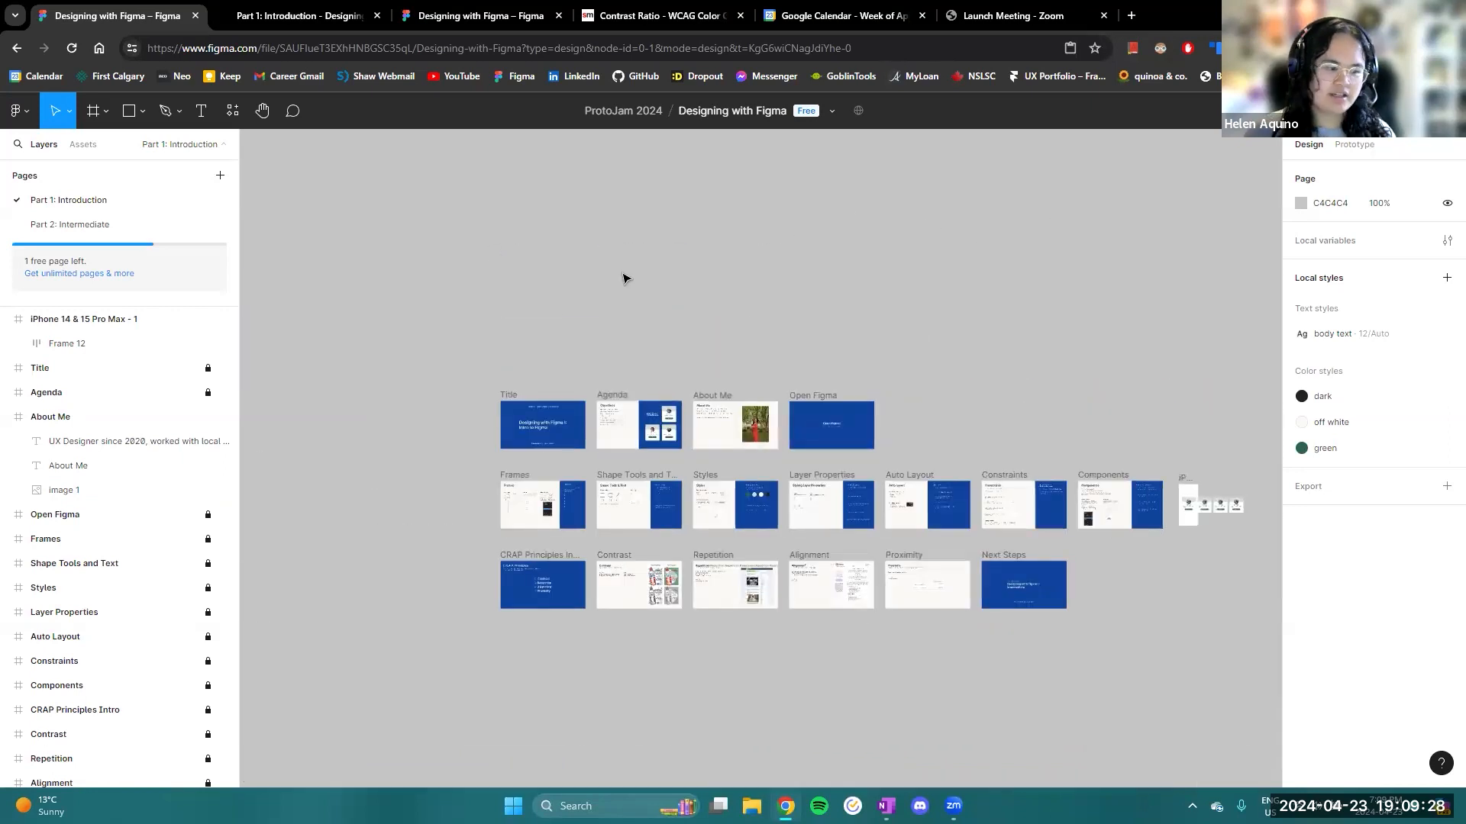
{"action": "scroll", "coordinate": [615, 307], "scroll_direction": "up", "scroll_amount": 3, "text": "ctrl"}
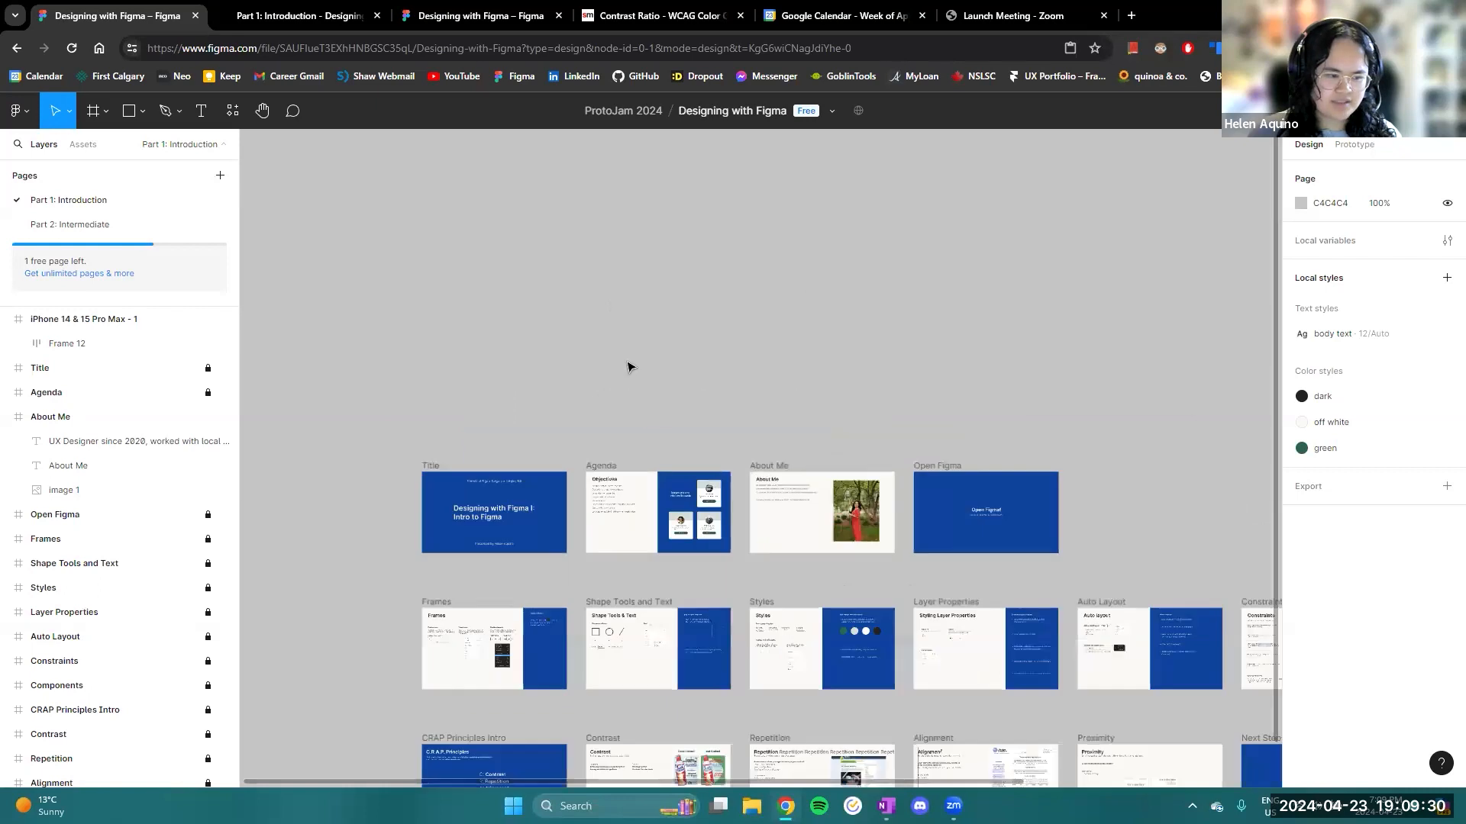
{"action": "scroll", "coordinate": [628, 367], "scroll_direction": "down", "scroll_amount": 3}
{"action": "scroll", "coordinate": [628, 367], "scroll_direction": "right", "scroll_amount": 2}
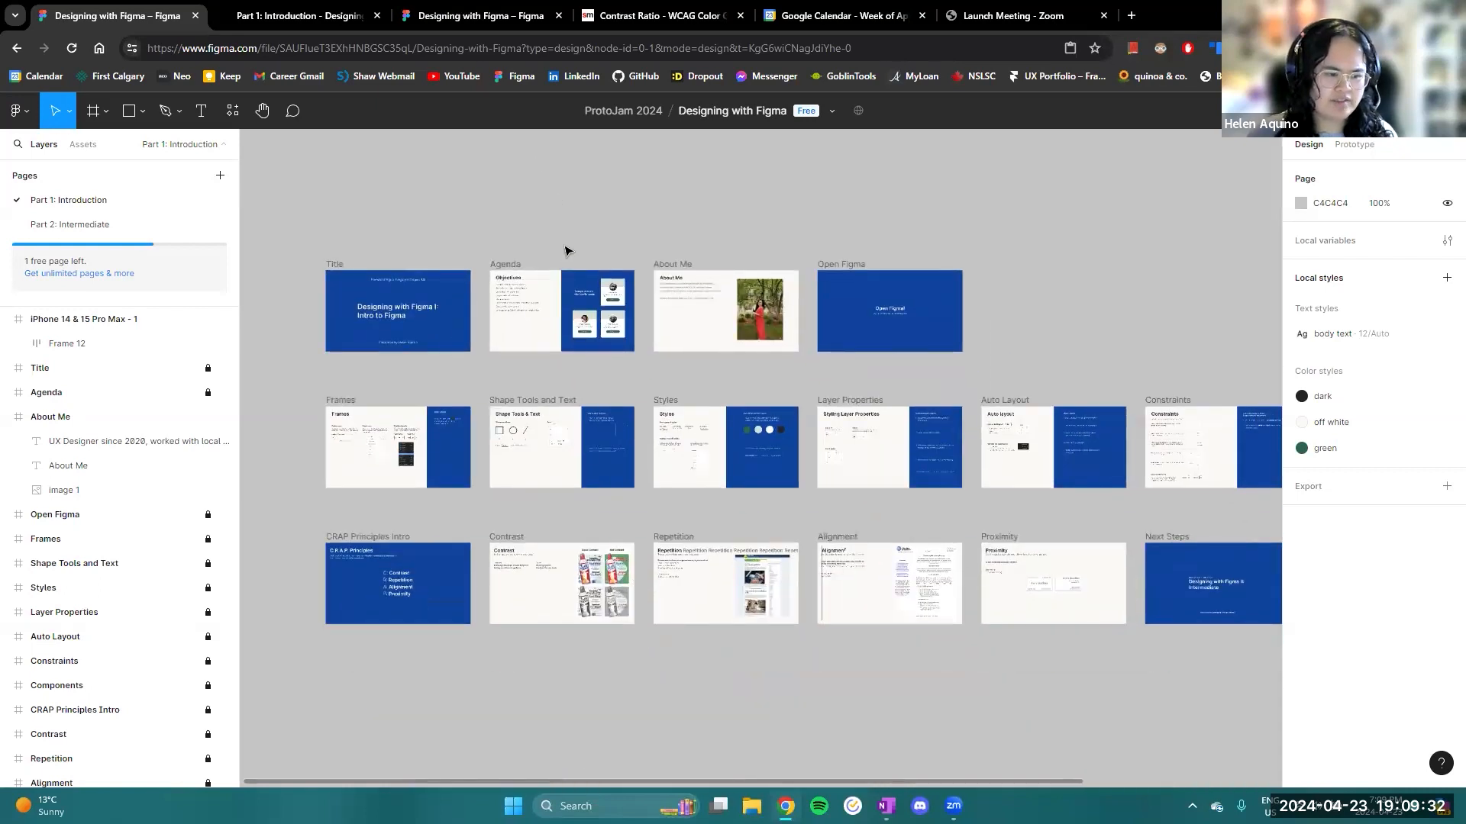
{"action": "scroll", "coordinate": [421, 252], "scroll_direction": "up", "scroll_amount": 1}
{"action": "scroll", "coordinate": [422, 252], "scroll_direction": "left", "scroll_amount": 2}
{"action": "left_click_drag", "start_coordinate": [451, 283], "coordinate": [508, 312]}
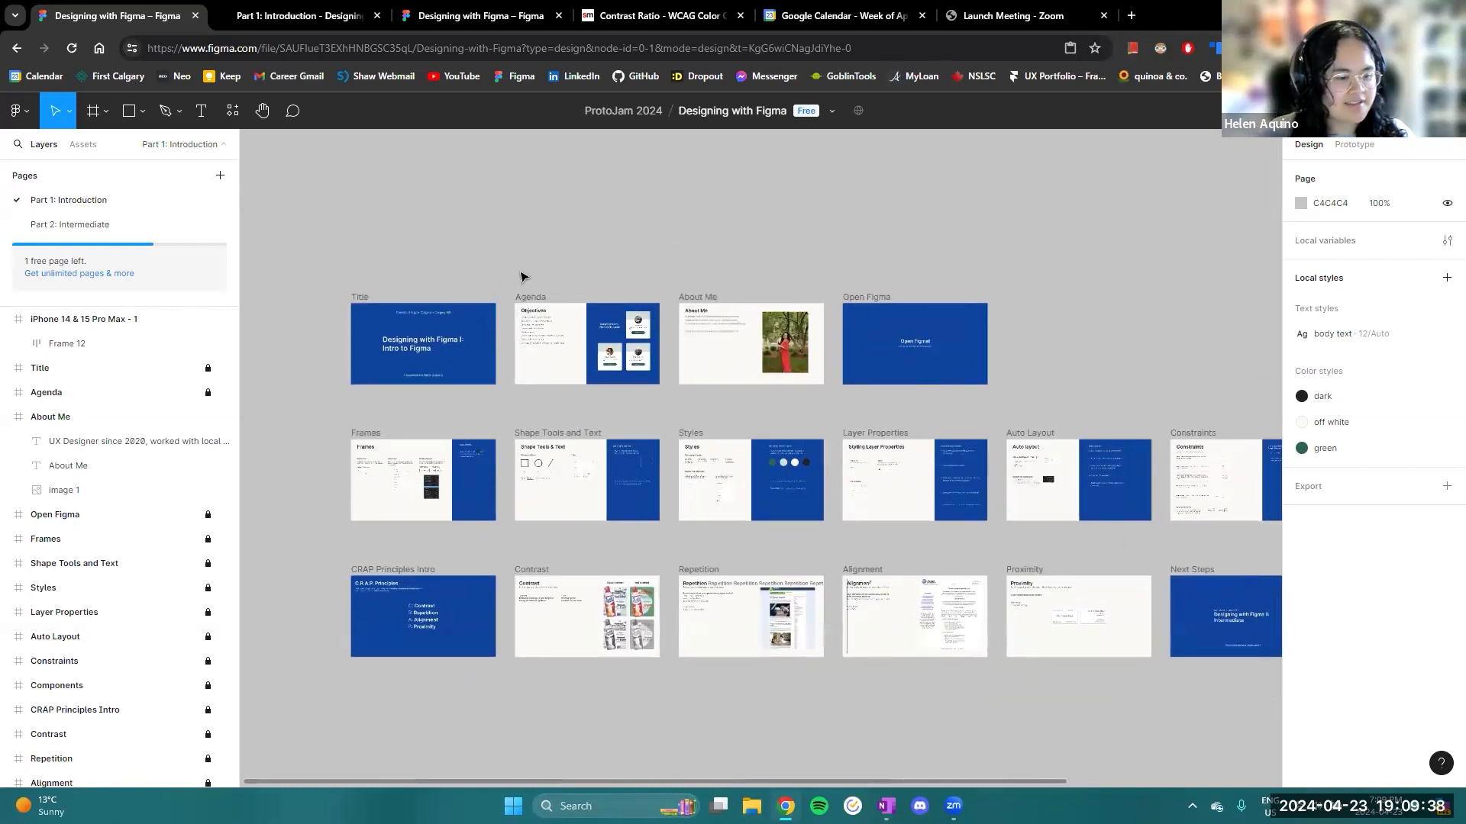
{"action": "scroll", "coordinate": [597, 276], "scroll_direction": "up", "scroll_amount": 2}
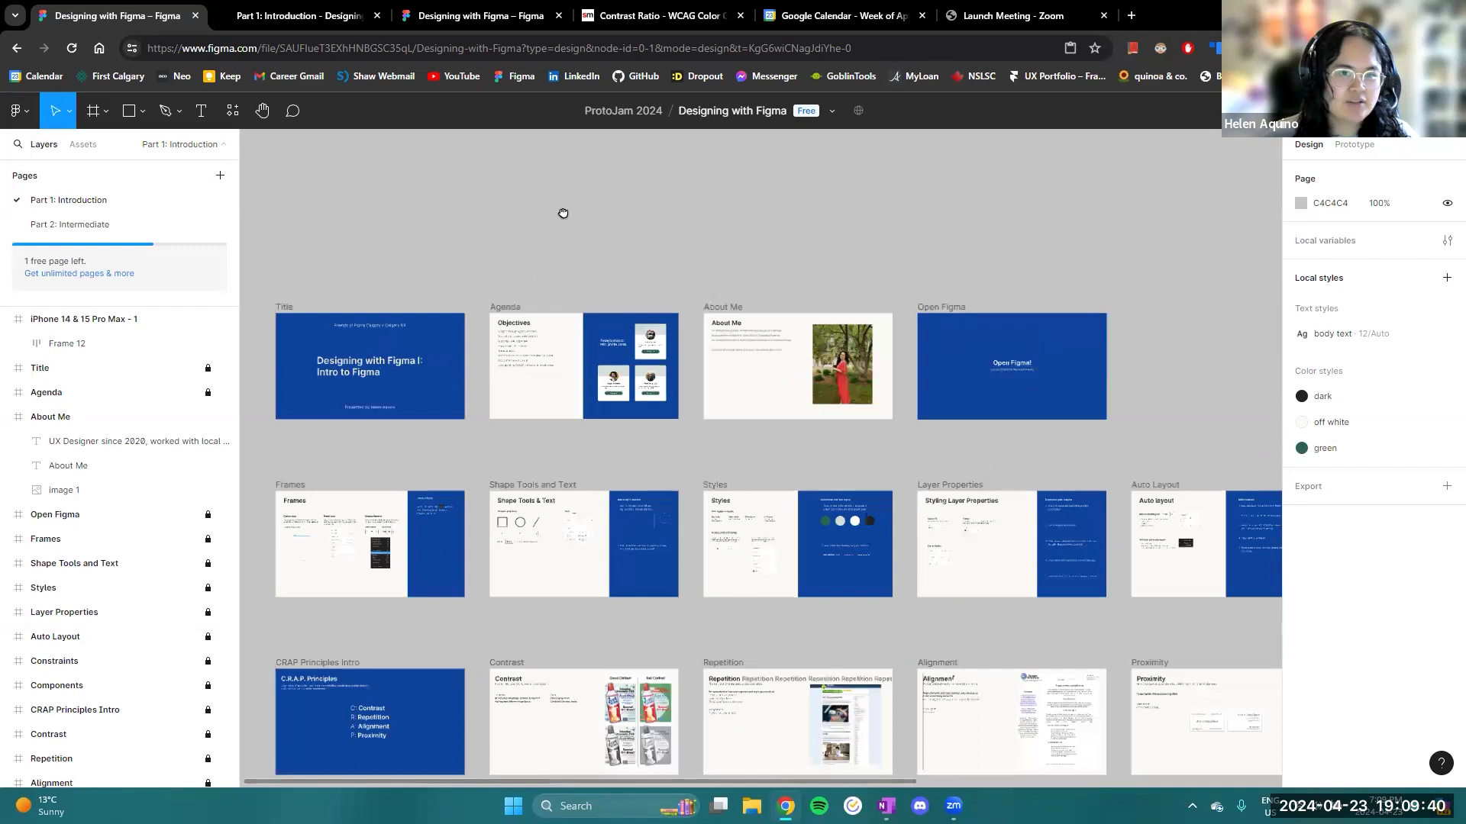
{"action": "left_click_drag", "start_coordinate": [563, 213], "coordinate": [633, 190]}
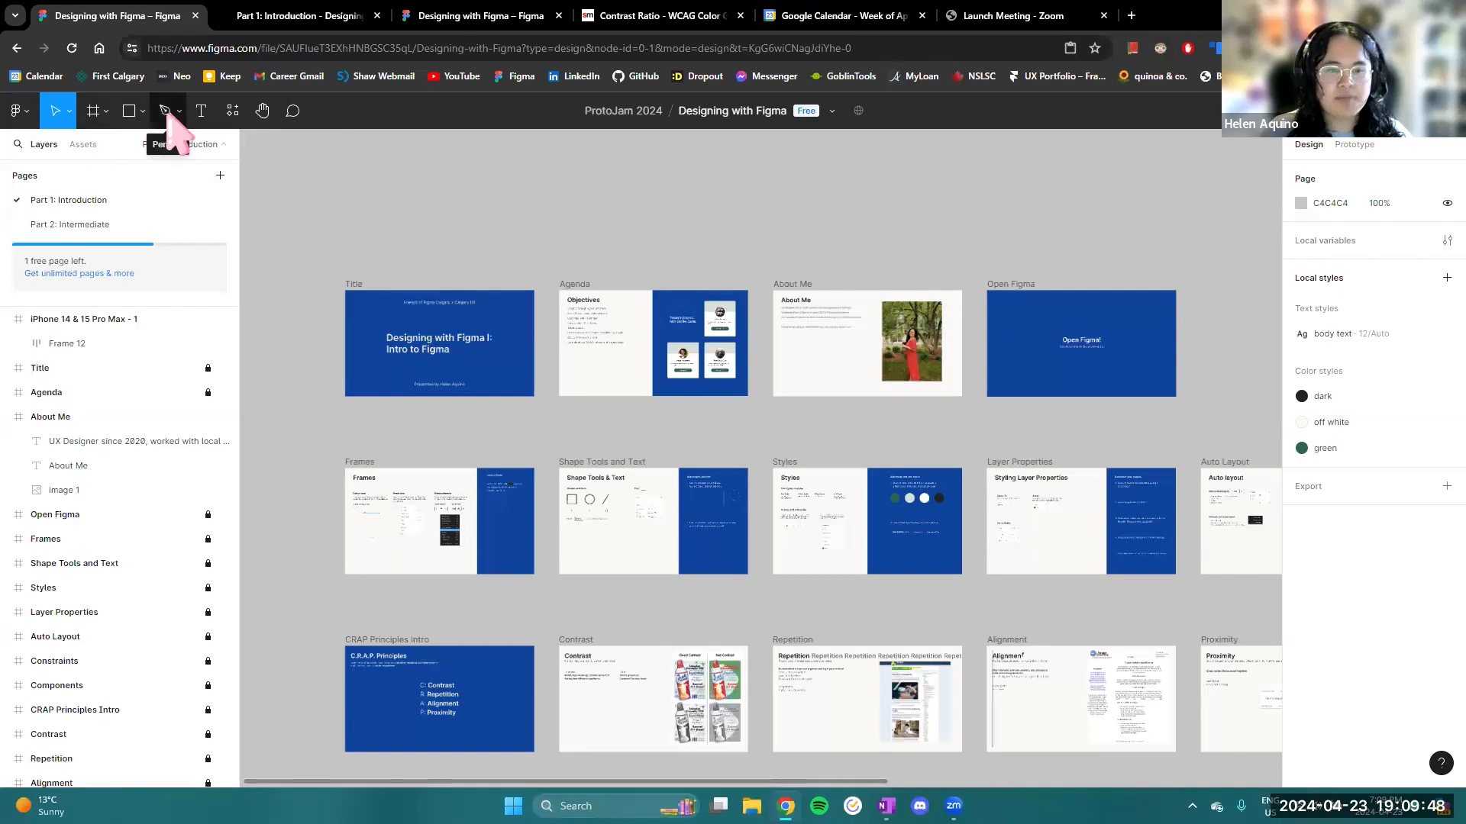
- Check the recent and saved plugins, and close the plugin list
{"action": "left_click", "coordinate": [233, 112]}
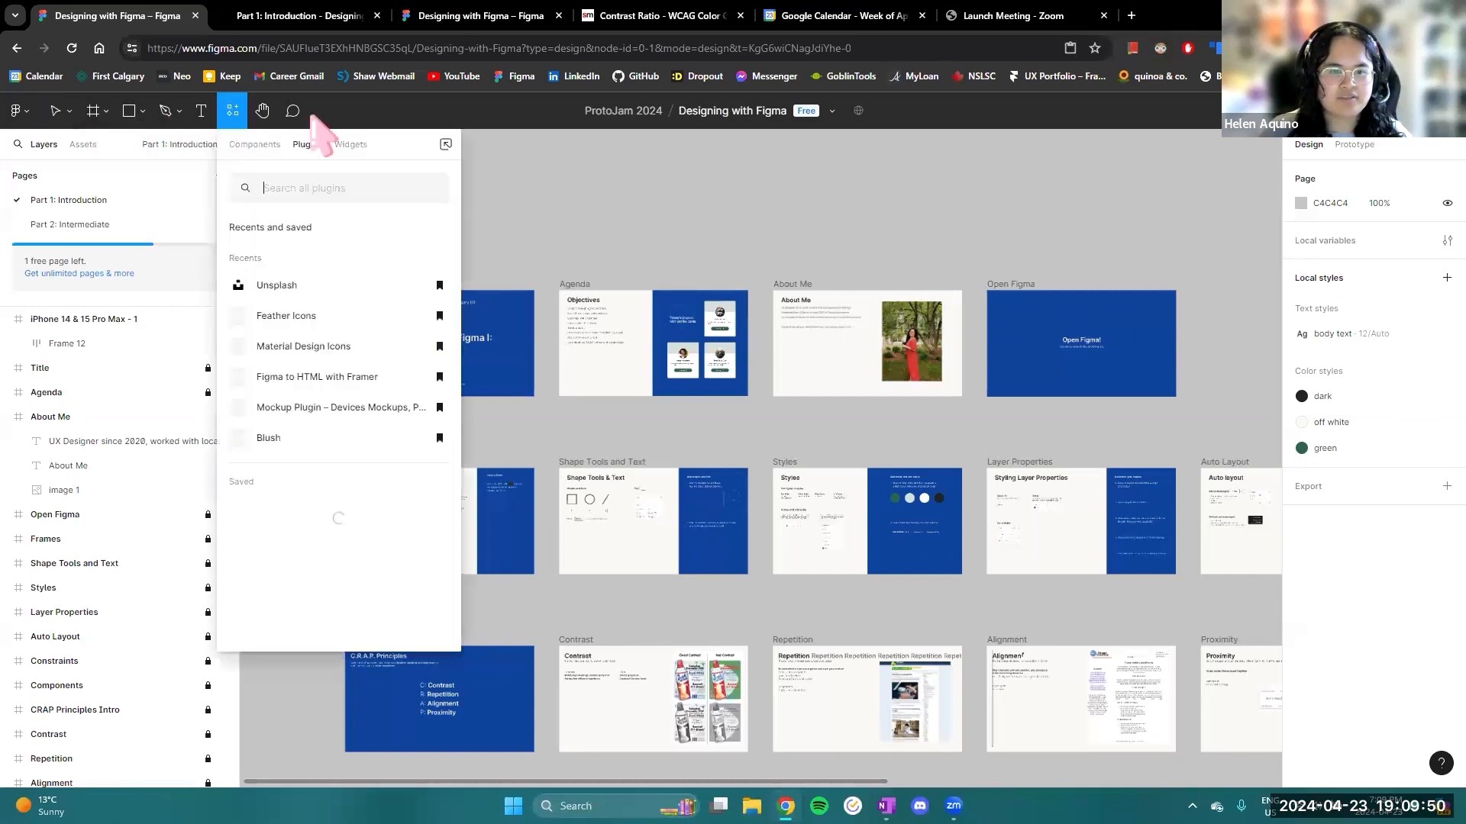
{"action": "left_click", "coordinate": [546, 175]}
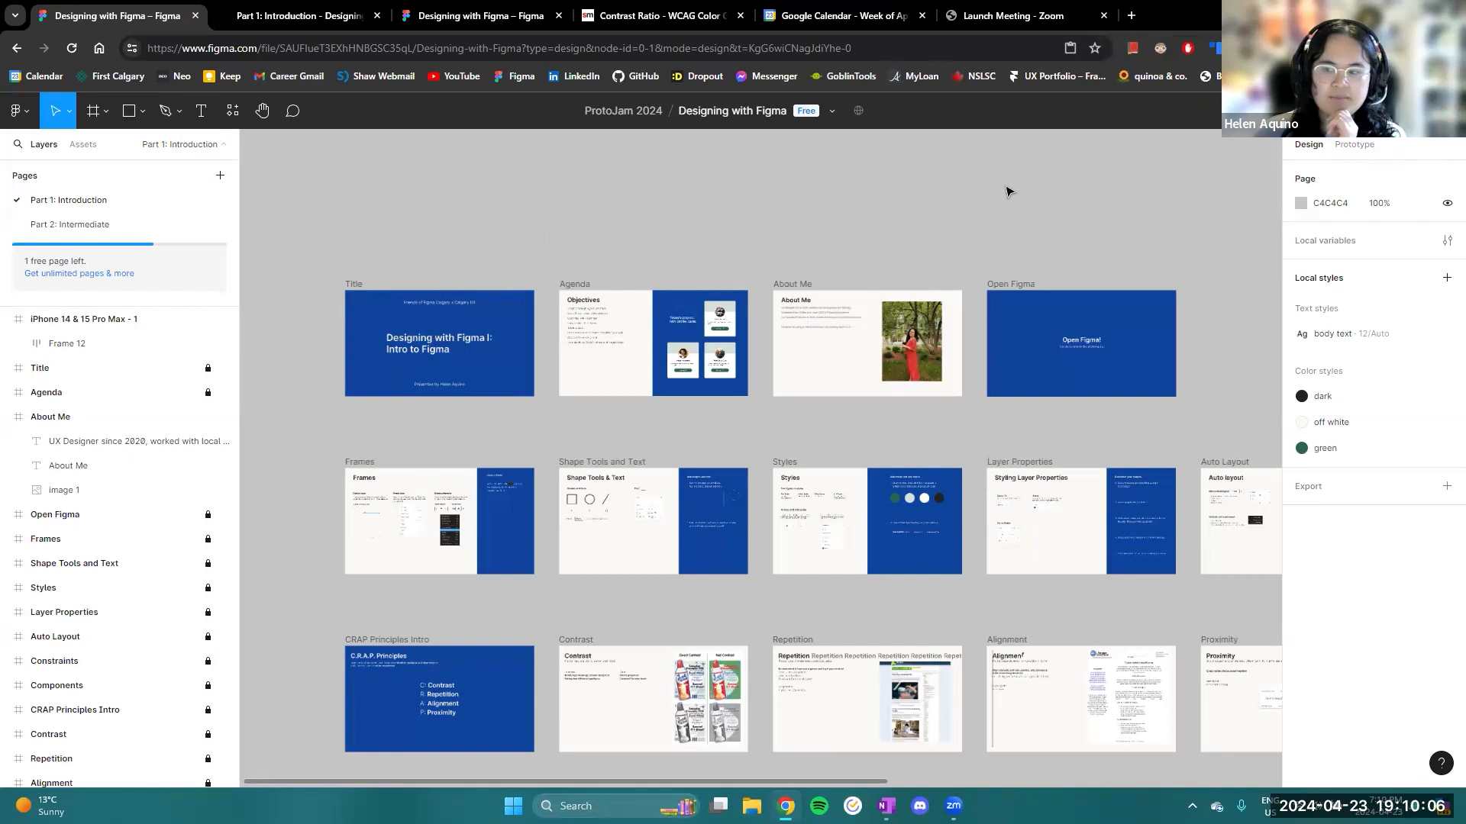
{"action": "left_click_drag", "start_coordinate": [1005, 186], "coordinate": [988, 188]}
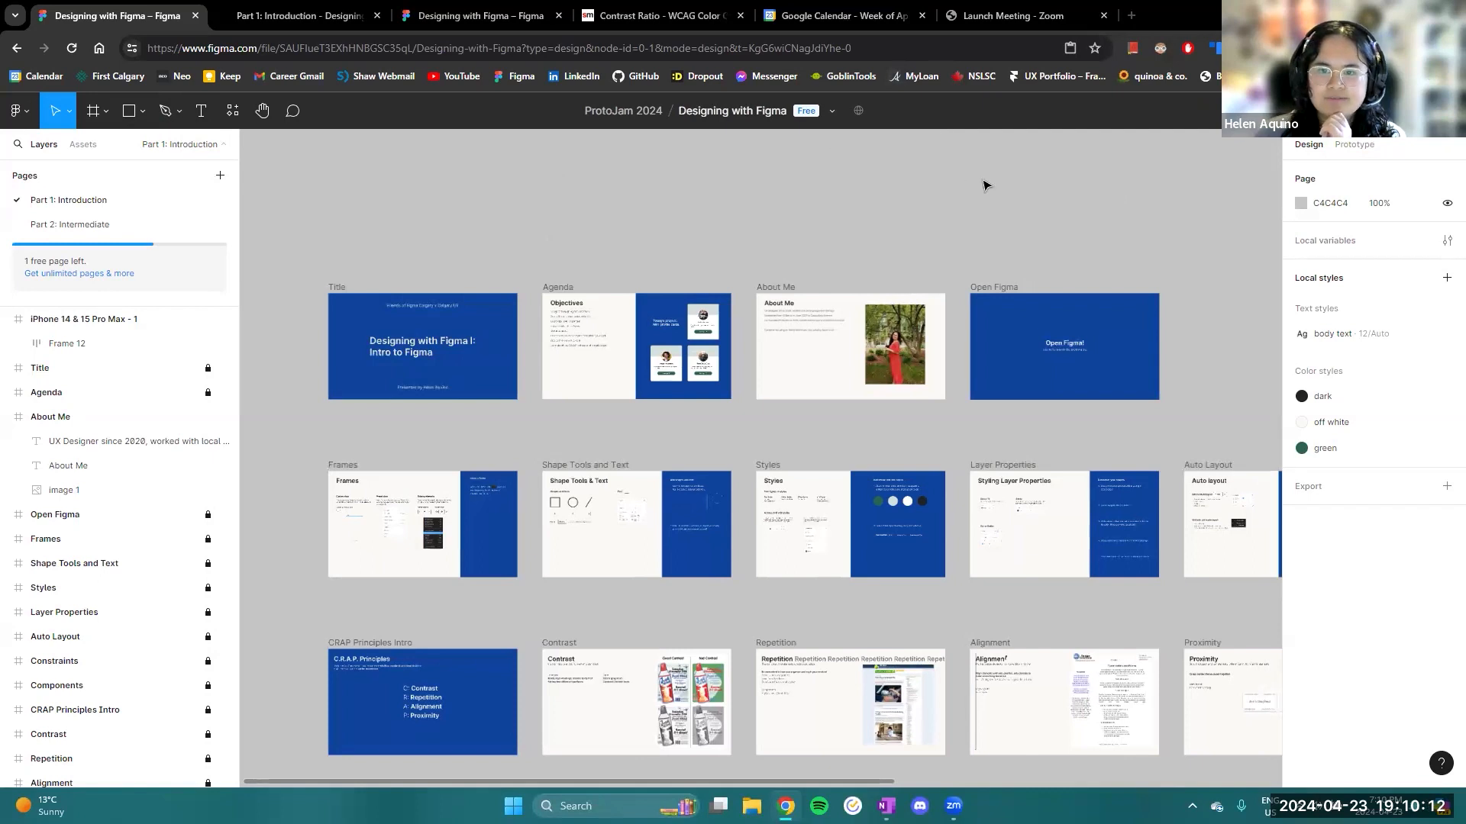
- Locate the iPhone 14 & 15 Pro Max - 1 frame beside the Components slide and view it up close
{"action": "left_click", "coordinate": [112, 319]}
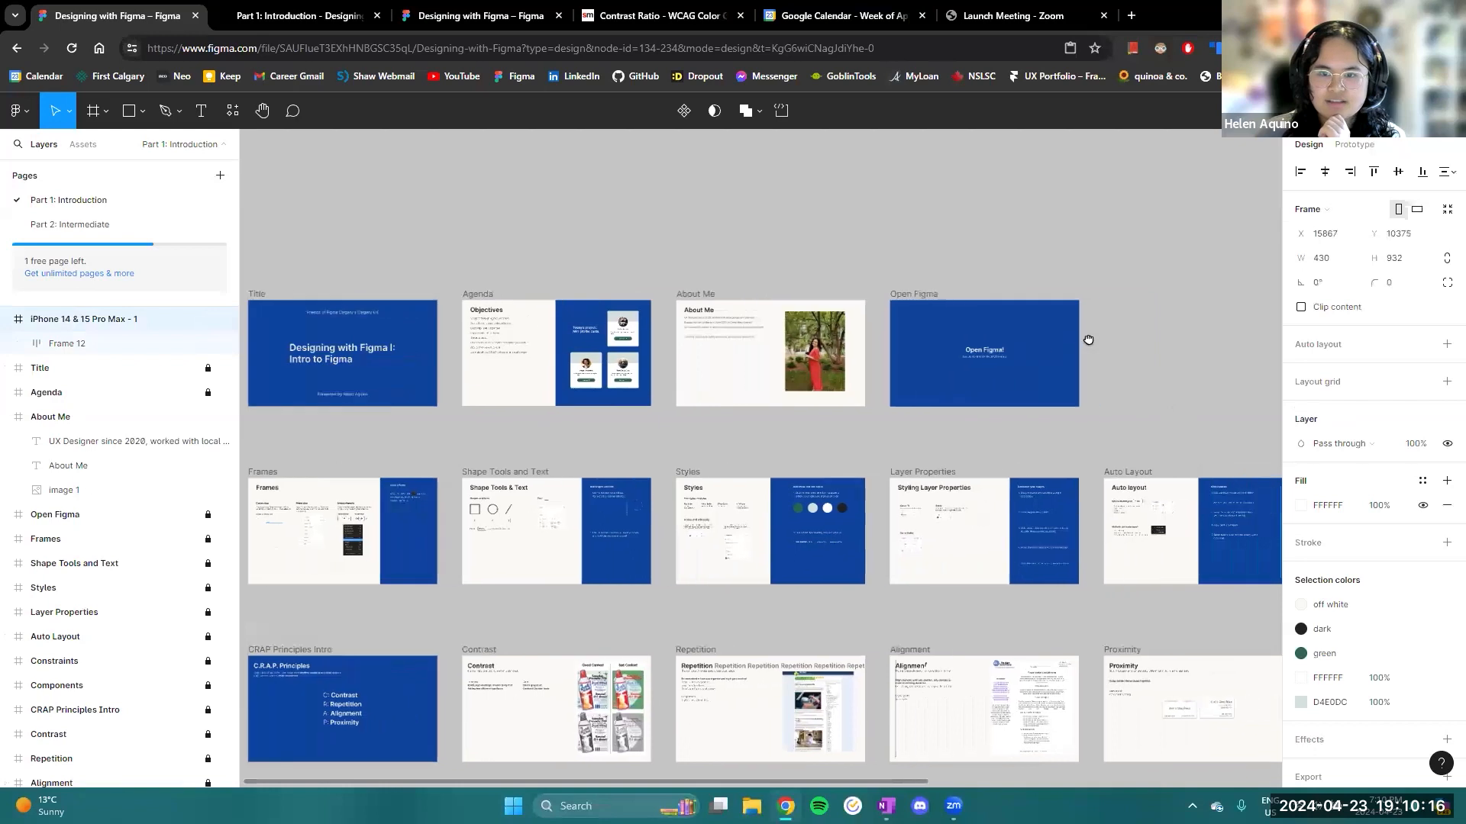
{"action": "scroll", "coordinate": [1122, 340], "scroll_direction": "right", "scroll_amount": 2}
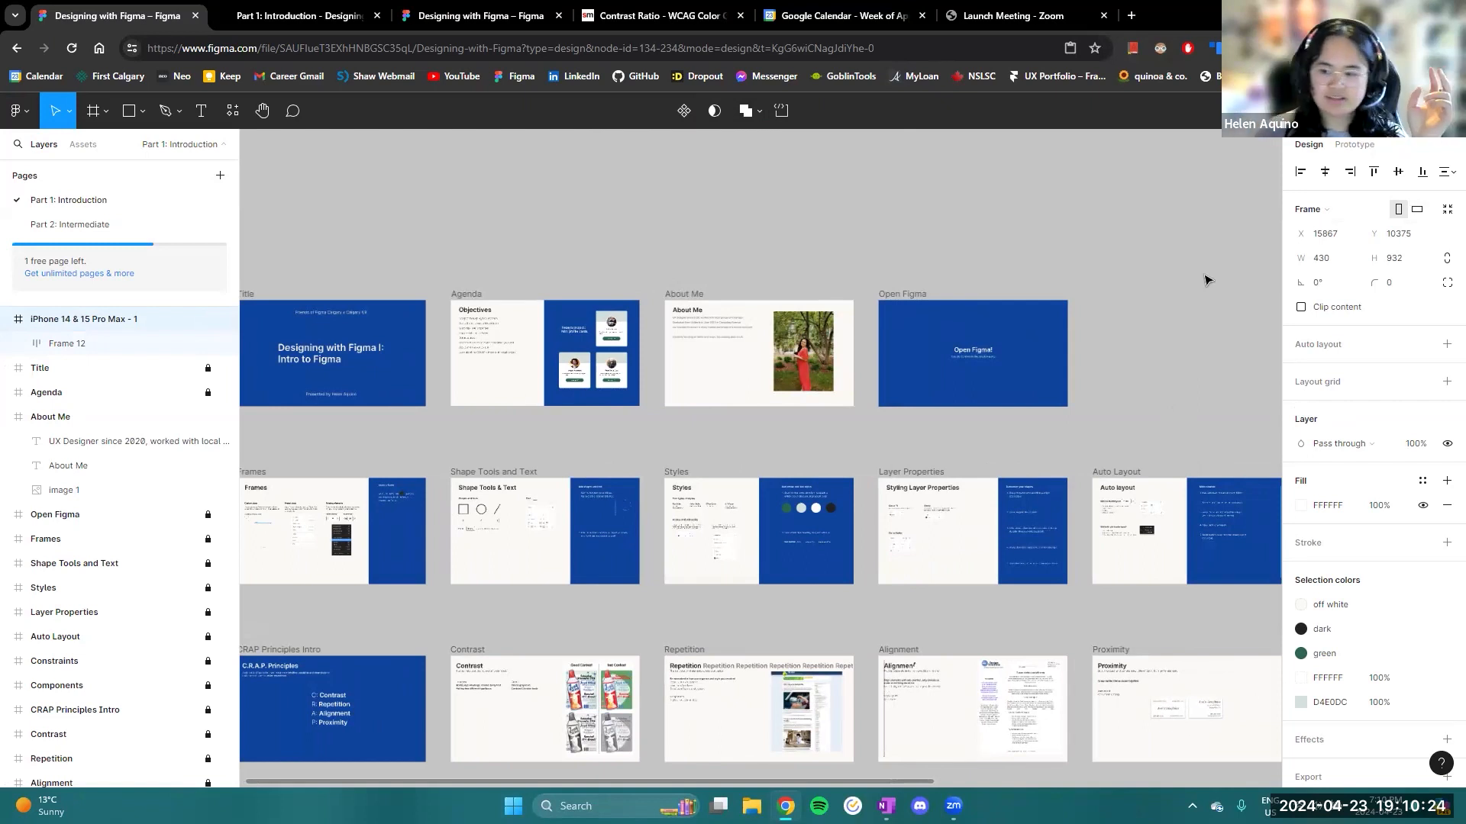
{"action": "scroll", "coordinate": [1099, 289], "scroll_direction": "right", "scroll_amount": 5}
{"action": "left_click_drag", "start_coordinate": [1155, 362], "coordinate": [617, 377]}
{"action": "left_click_drag", "start_coordinate": [852, 435], "coordinate": [814, 379]}
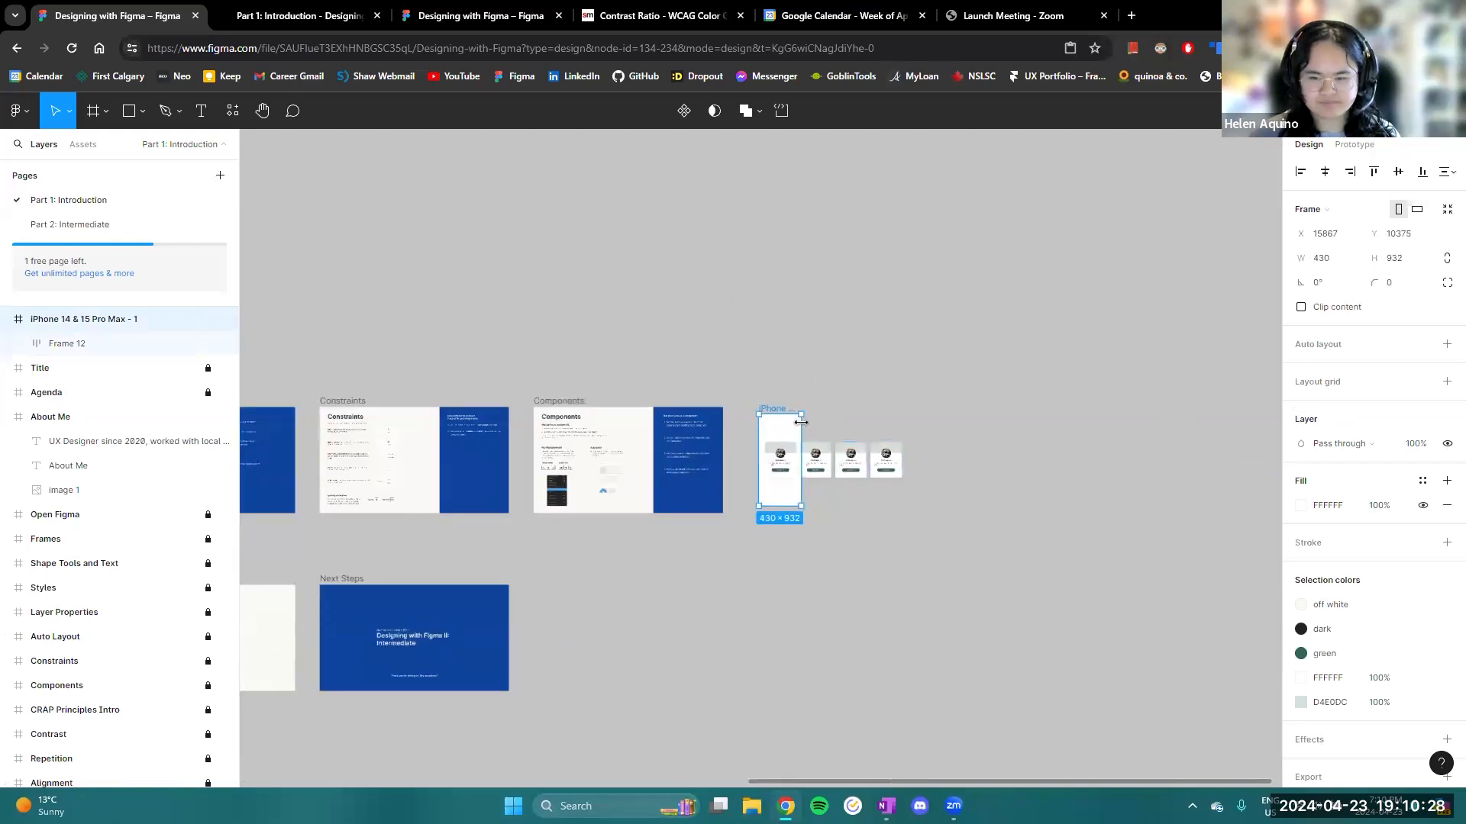
{"action": "scroll", "coordinate": [775, 432], "scroll_direction": "up", "scroll_amount": 3}
{"action": "scroll", "coordinate": [786, 466], "scroll_direction": "up", "scroll_amount": 2}
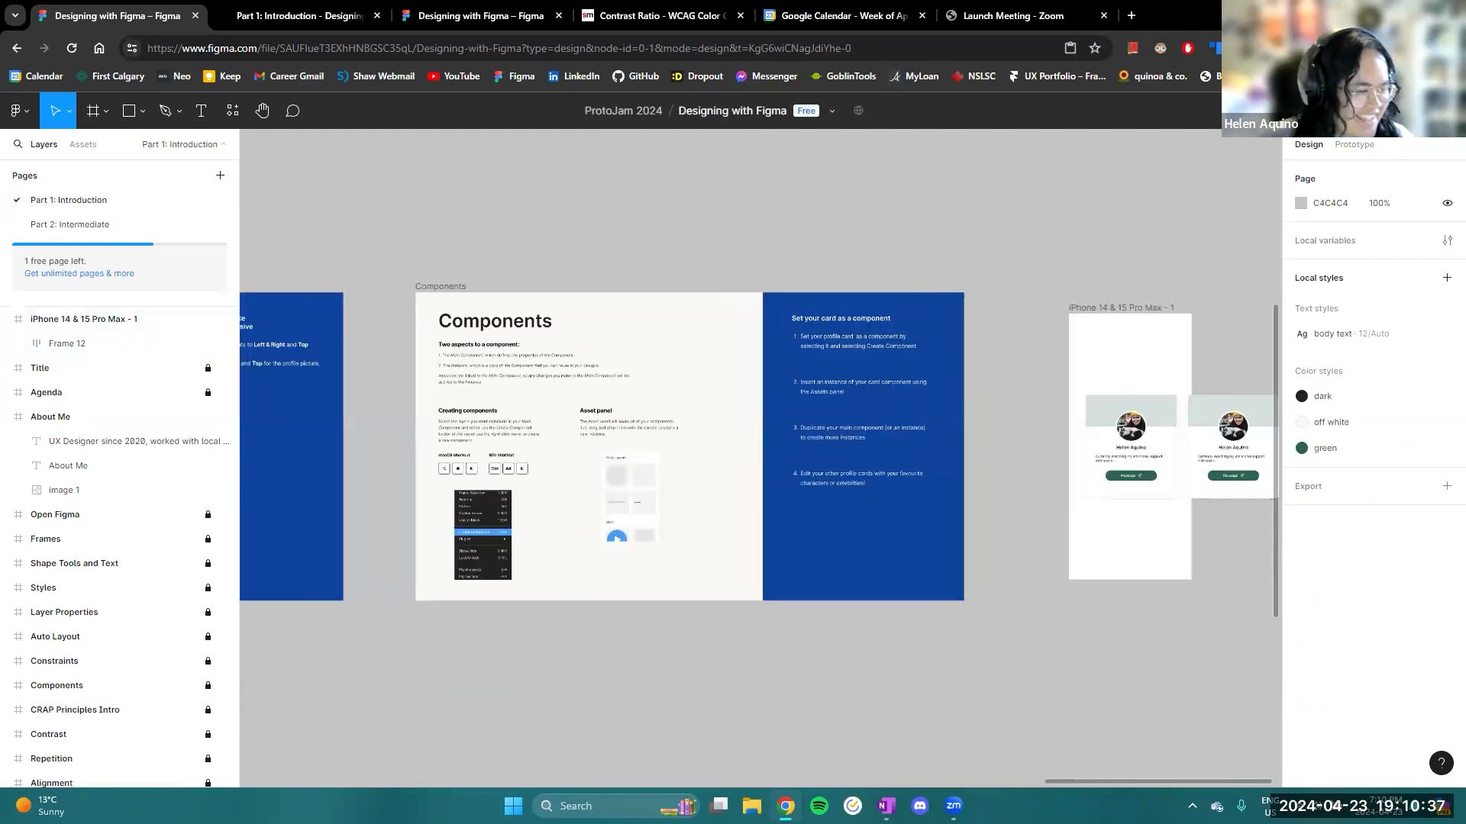
{"action": "left_click_drag", "start_coordinate": [478, 662], "coordinate": [548, 668]}
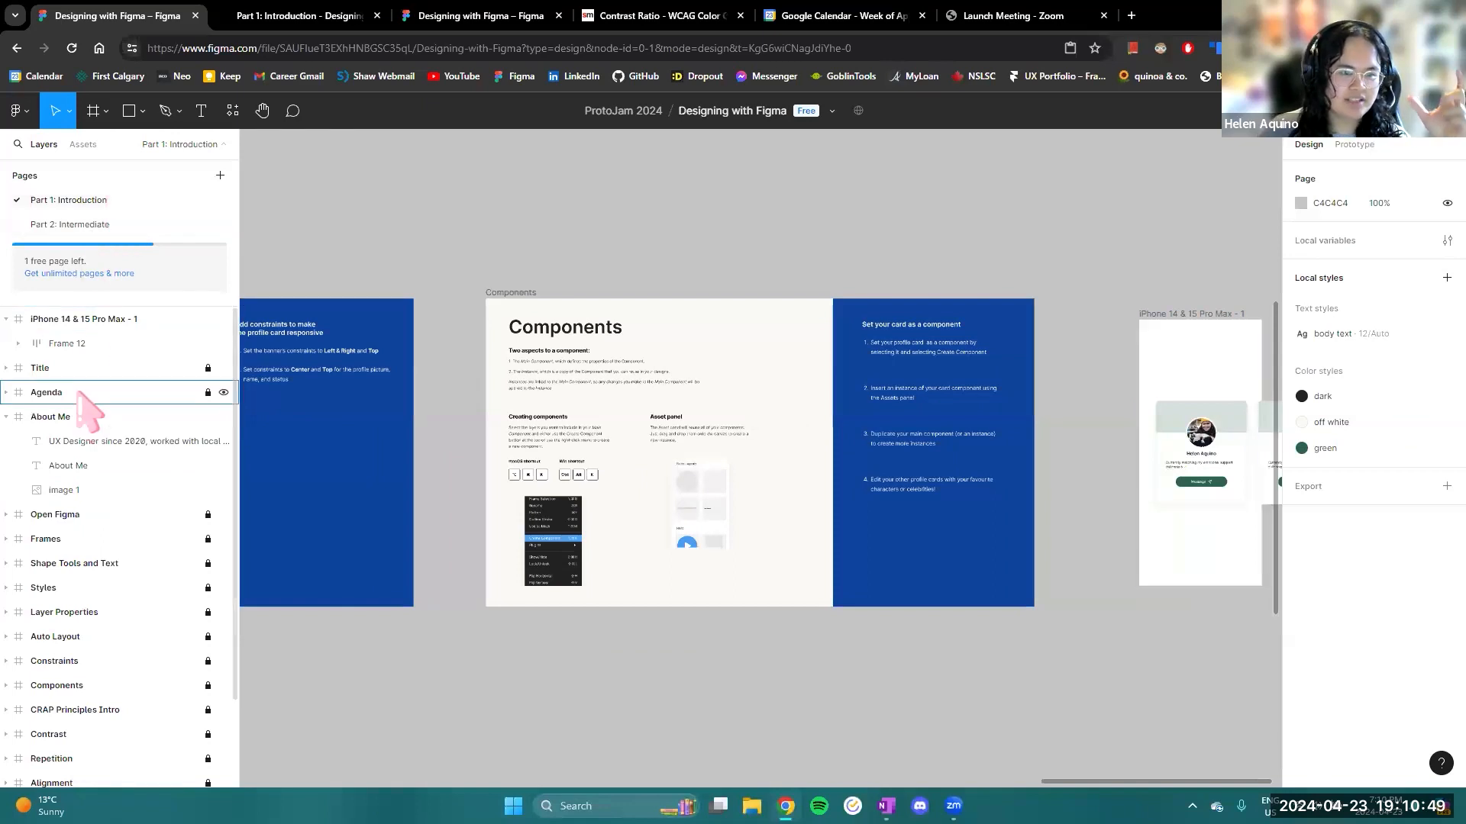
{"action": "left_click_drag", "start_coordinate": [509, 239], "coordinate": [712, 224]}
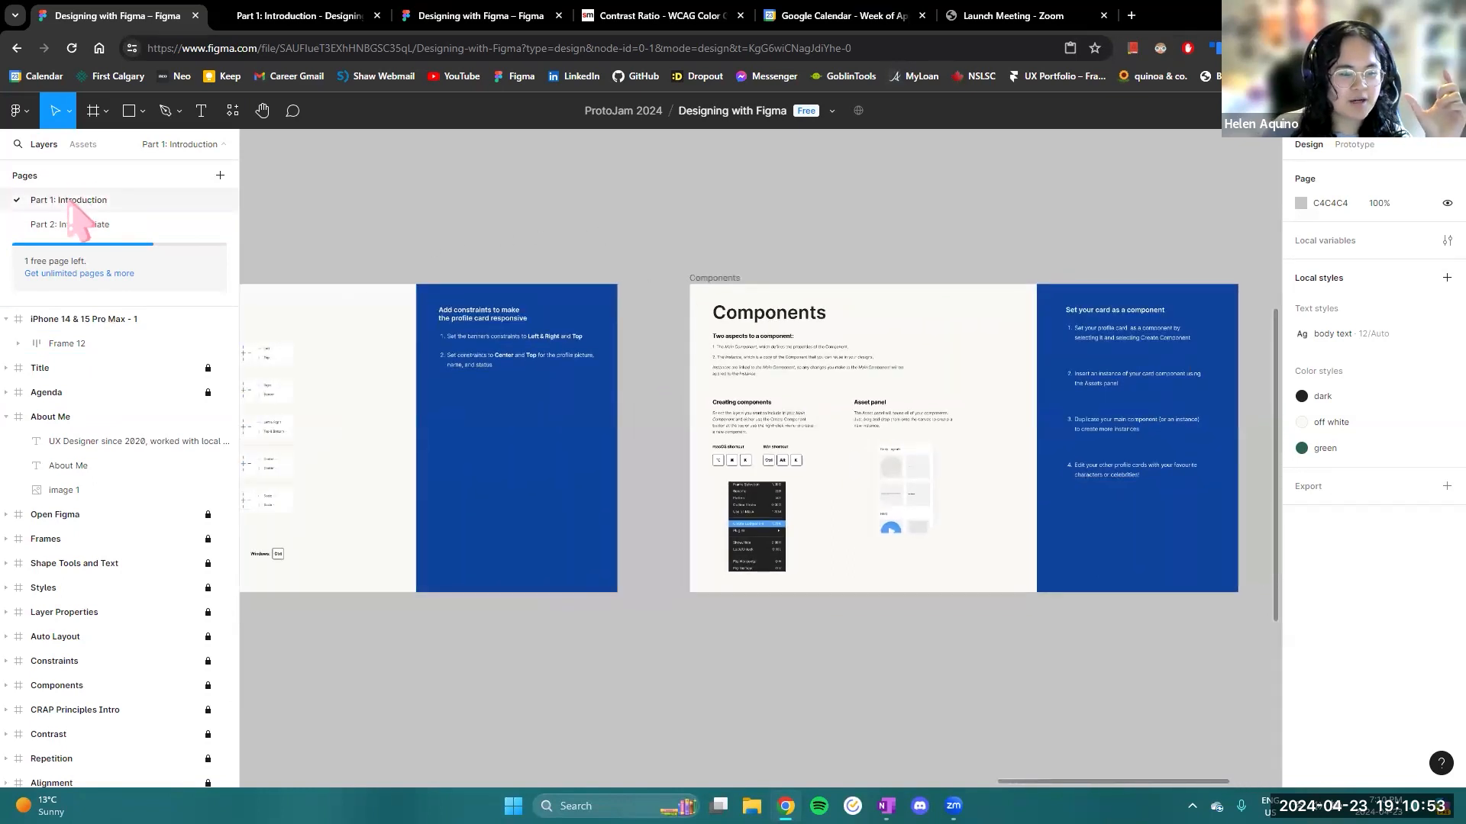
{"action": "left_click_drag", "start_coordinate": [431, 229], "coordinate": [489, 215]}
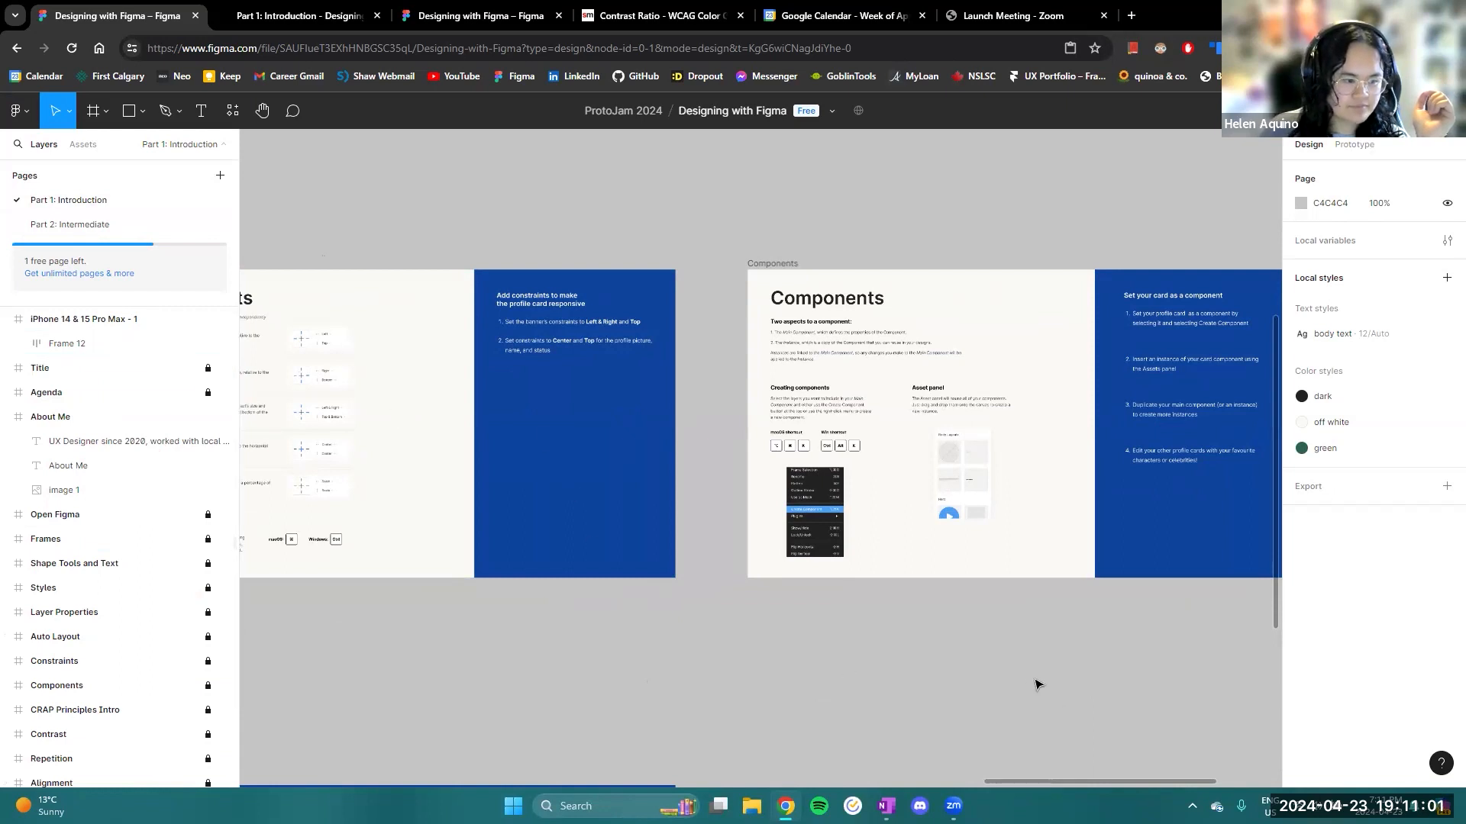
{"action": "left_click_drag", "start_coordinate": [1025, 682], "coordinate": [943, 693]}
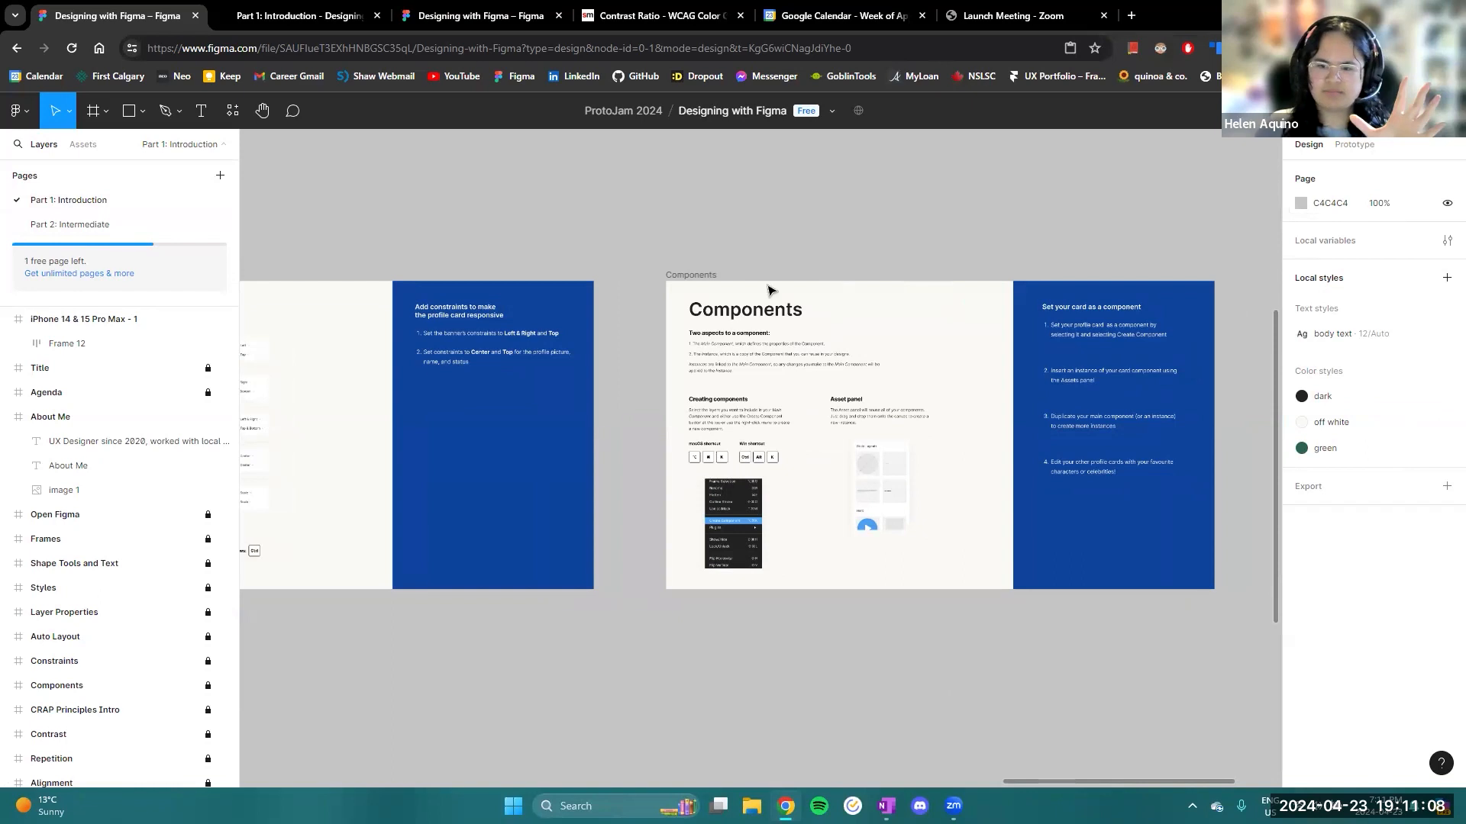
- Review the rows of workshop slides from the Components slide back to the beginning
{"action": "scroll", "coordinate": [605, 418], "scroll_direction": "down", "scroll_amount": 2}
{"action": "left_click_drag", "start_coordinate": [452, 326], "coordinate": [863, 317]}
{"action": "left_click_drag", "start_coordinate": [510, 279], "coordinate": [727, 305]}
{"action": "left_click_drag", "start_coordinate": [588, 294], "coordinate": [915, 329]}
{"action": "left_click_drag", "start_coordinate": [576, 334], "coordinate": [777, 368]}
{"action": "left_click_drag", "start_coordinate": [1130, 345], "coordinate": [359, 330]}
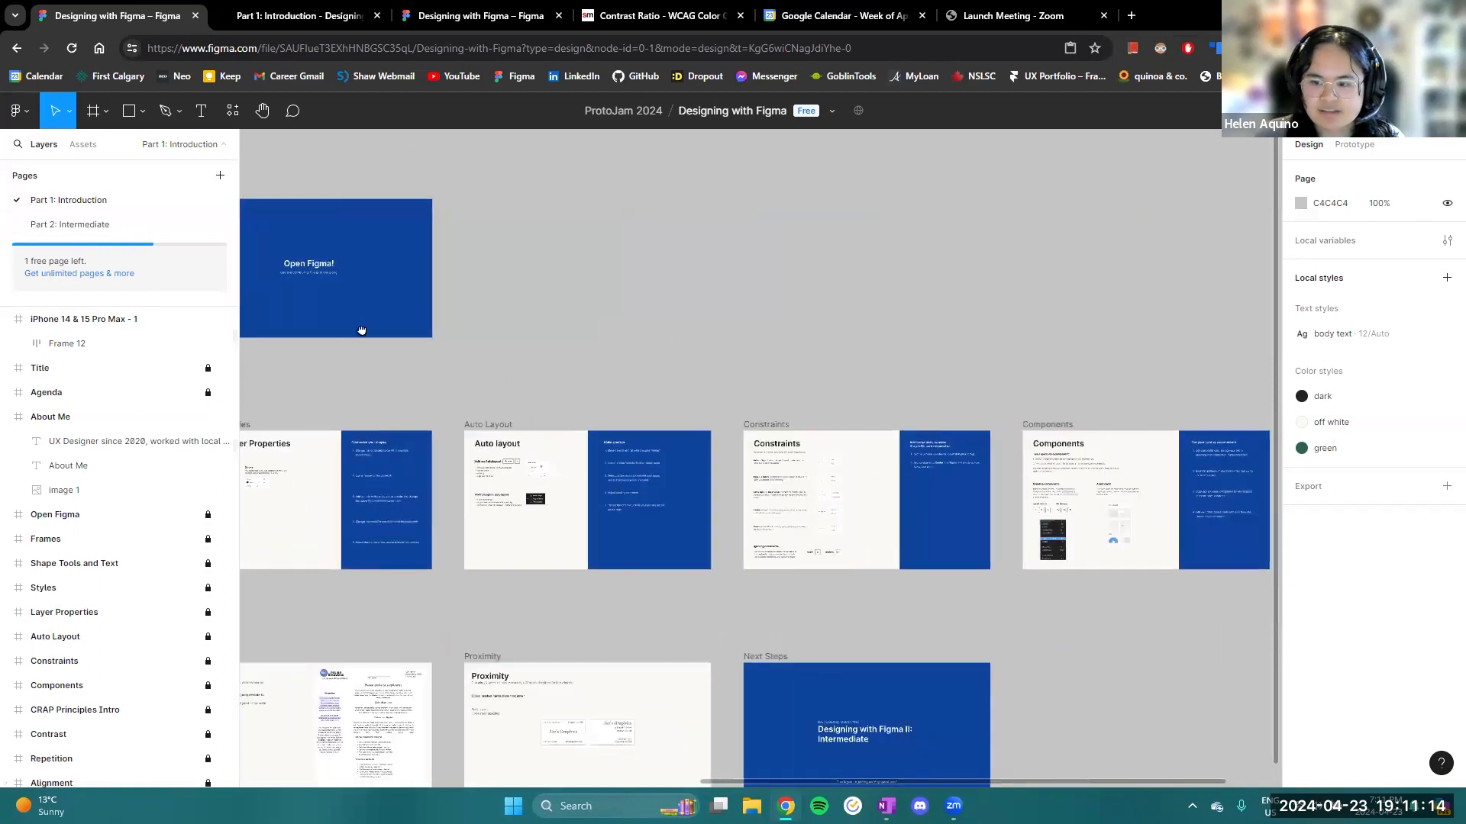
- Select the first Profile Card in the iPhone 14 & 15 Pro Max - 1 frame and examine its design properties
{"action": "left_click_drag", "start_coordinate": [1137, 427], "coordinate": [438, 375]}
{"action": "scroll", "coordinate": [689, 482], "scroll_direction": "up", "scroll_amount": 3}
{"action": "scroll", "coordinate": [676, 520], "scroll_direction": "up", "scroll_amount": 2}
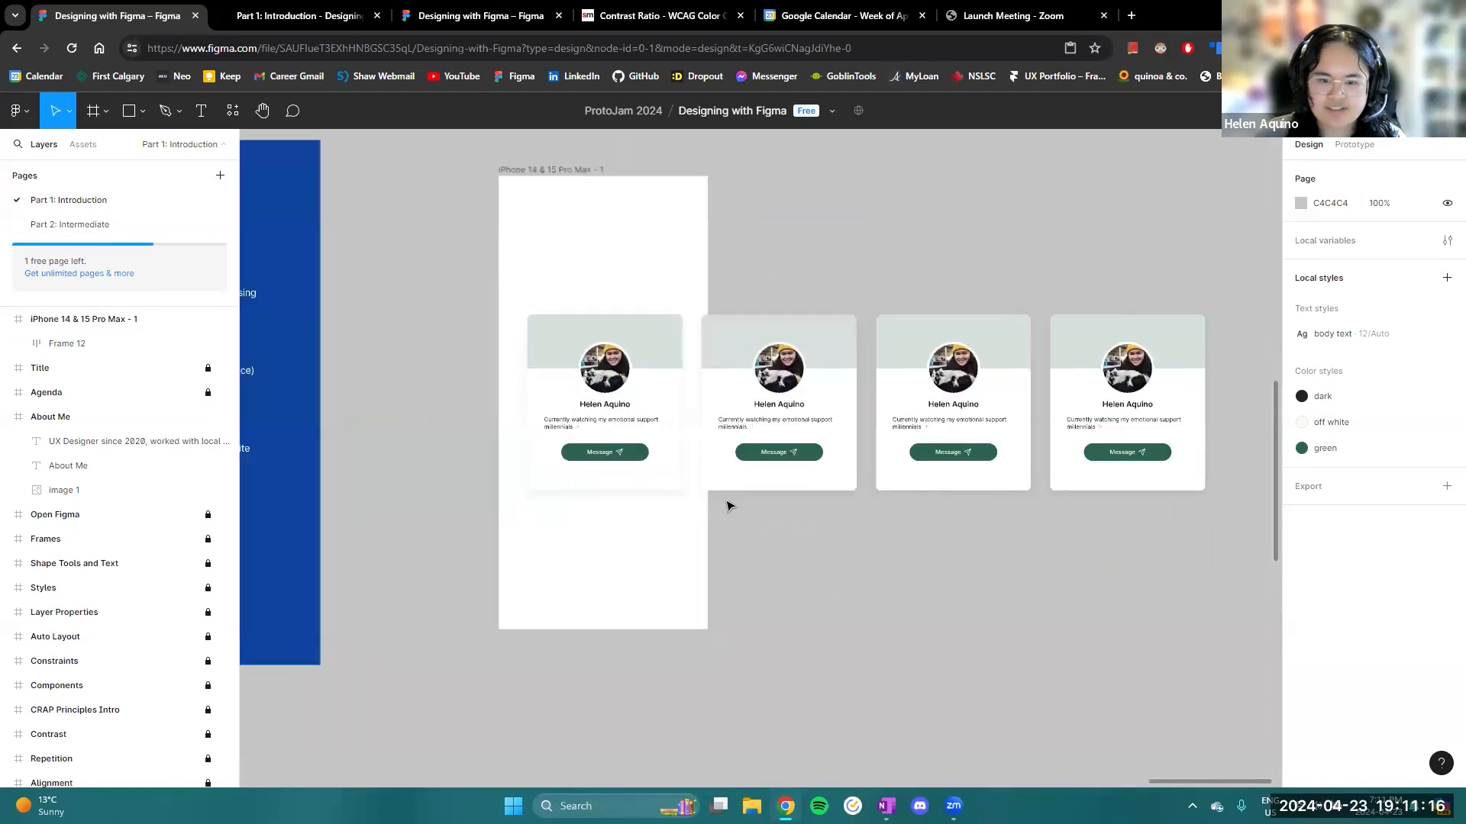
{"action": "left_click", "coordinate": [687, 428]}
{"action": "left_click", "coordinate": [716, 425]}
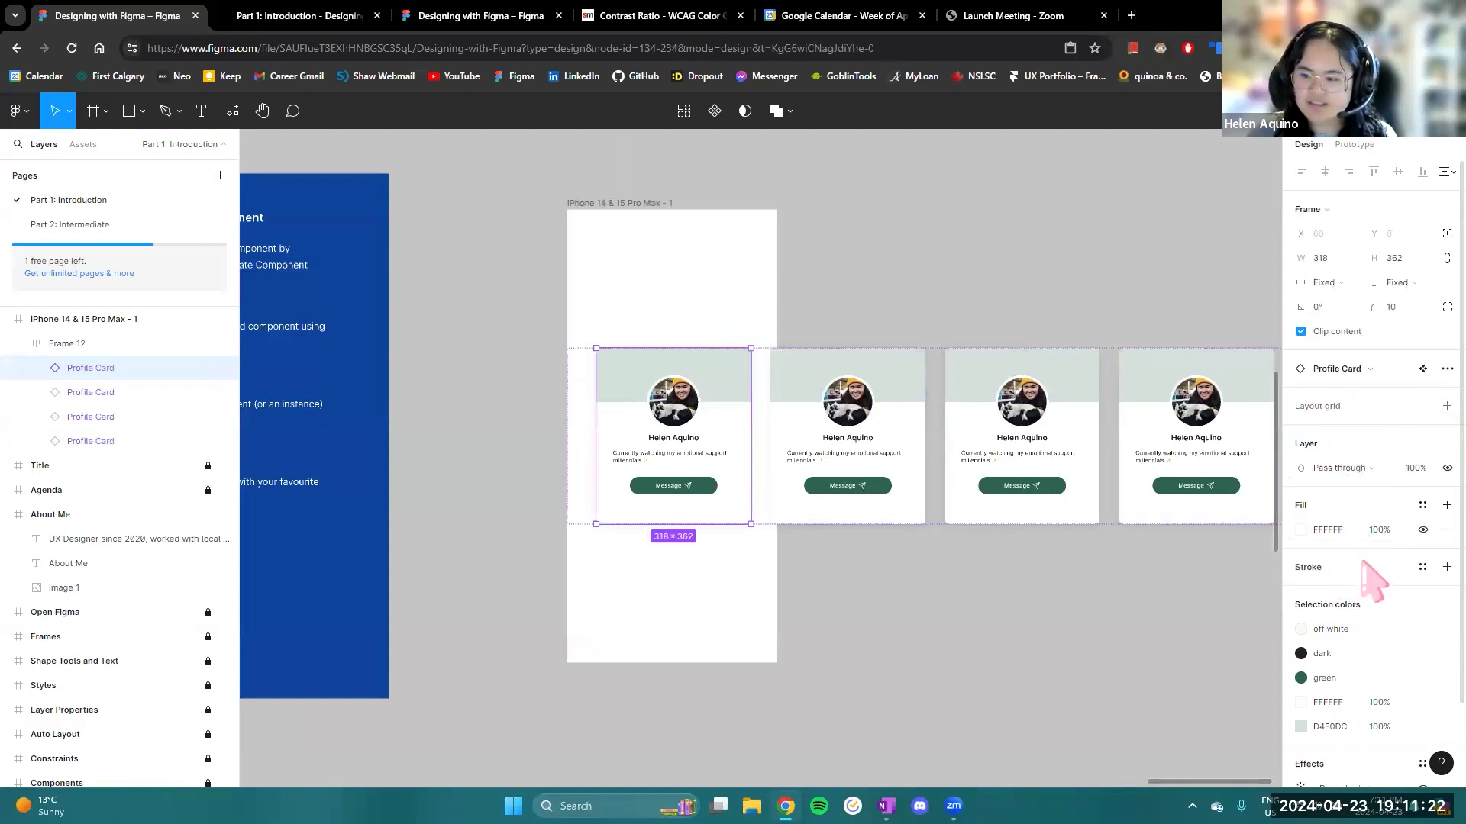
{"action": "scroll", "coordinate": [1375, 611], "scroll_direction": "down", "scroll_amount": 2}
{"action": "scroll", "coordinate": [1389, 554], "scroll_direction": "up", "scroll_amount": 2}
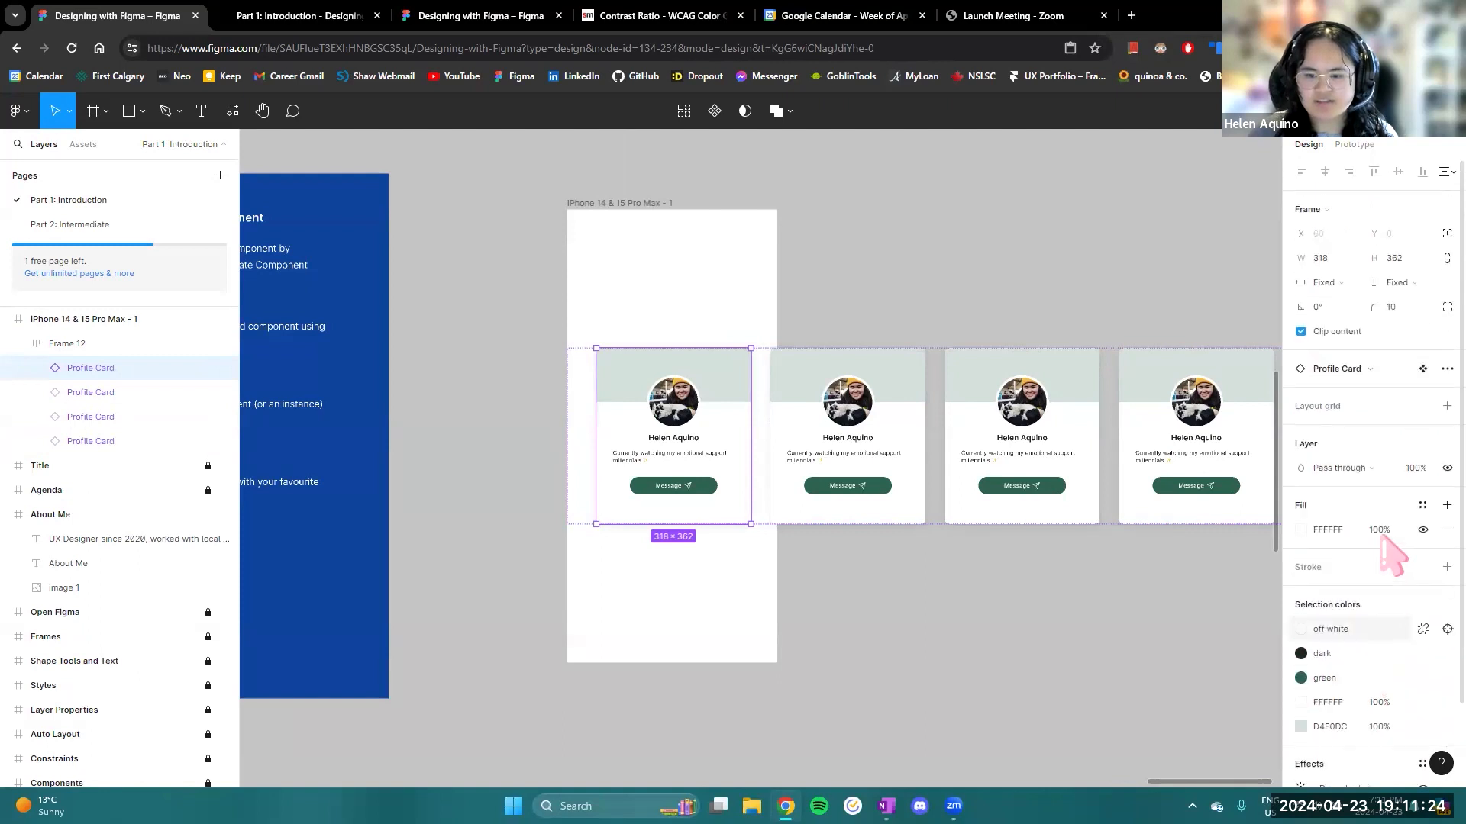
- Return to the Frames slide and read its notes on custom sizes, preset sizes and framing existing elements
{"action": "left_click_drag", "start_coordinate": [466, 625], "coordinate": [592, 580]}
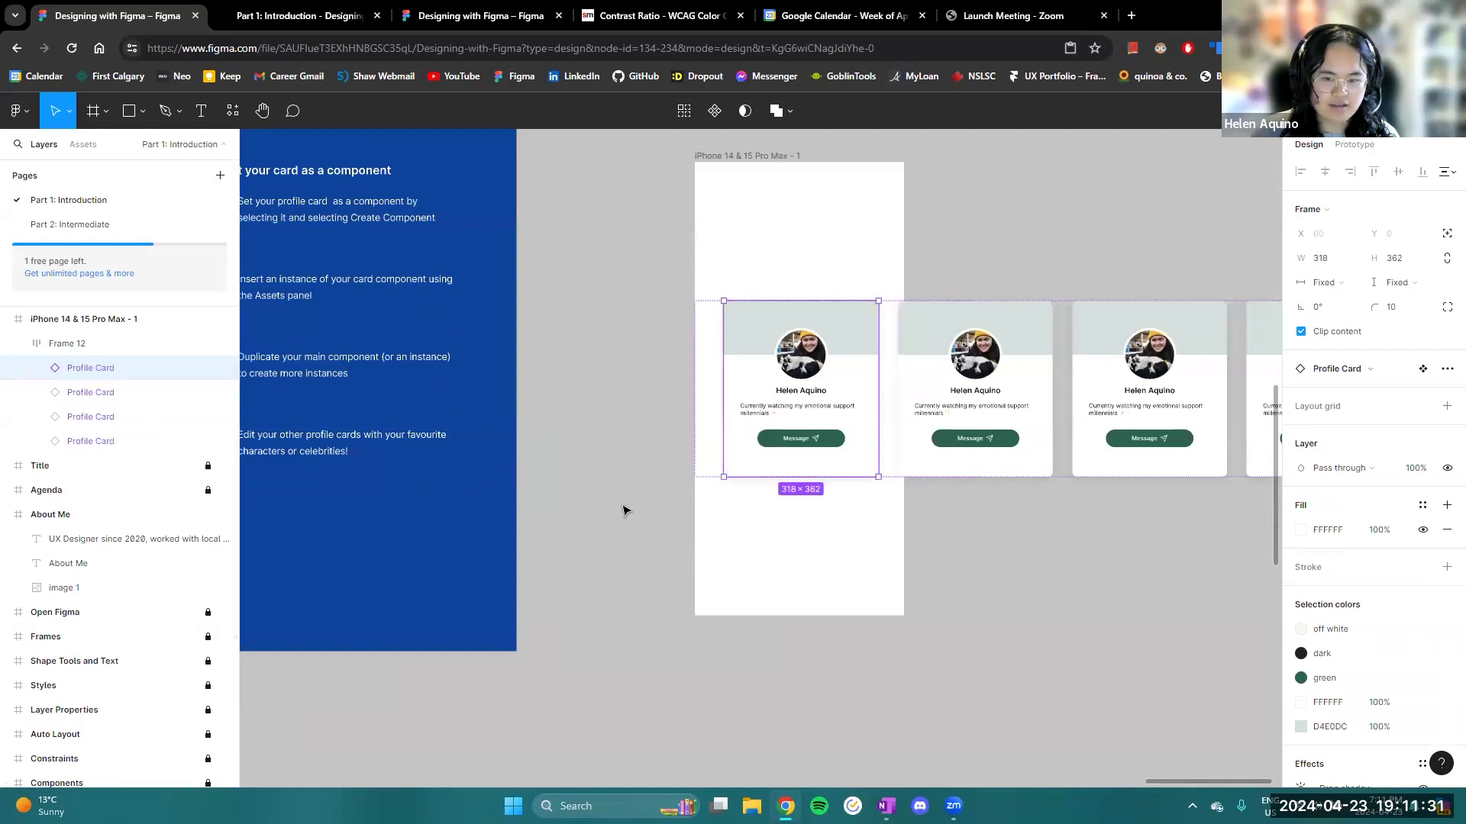
{"action": "scroll", "coordinate": [669, 578], "scroll_direction": "down", "scroll_amount": 5}
{"action": "mouse_move", "coordinate": [544, 397]}
{"action": "left_mouse_down"}
{"action": "mouse_move", "coordinate": [978, 279]}
{"action": "mouse_move", "coordinate": [1121, 315]}
{"action": "left_mouse_up"}
{"action": "left_click_drag", "start_coordinate": [684, 294], "coordinate": [1161, 498]}
{"action": "mouse_move", "coordinate": [960, 395]}
{"action": "left_mouse_down"}
{"action": "mouse_move", "coordinate": [738, 337]}
{"action": "mouse_move", "coordinate": [1385, 326]}
{"action": "mouse_move", "coordinate": [1432, 299]}
{"action": "left_mouse_up"}
{"action": "left_click_drag", "start_coordinate": [588, 403], "coordinate": [740, 376]}
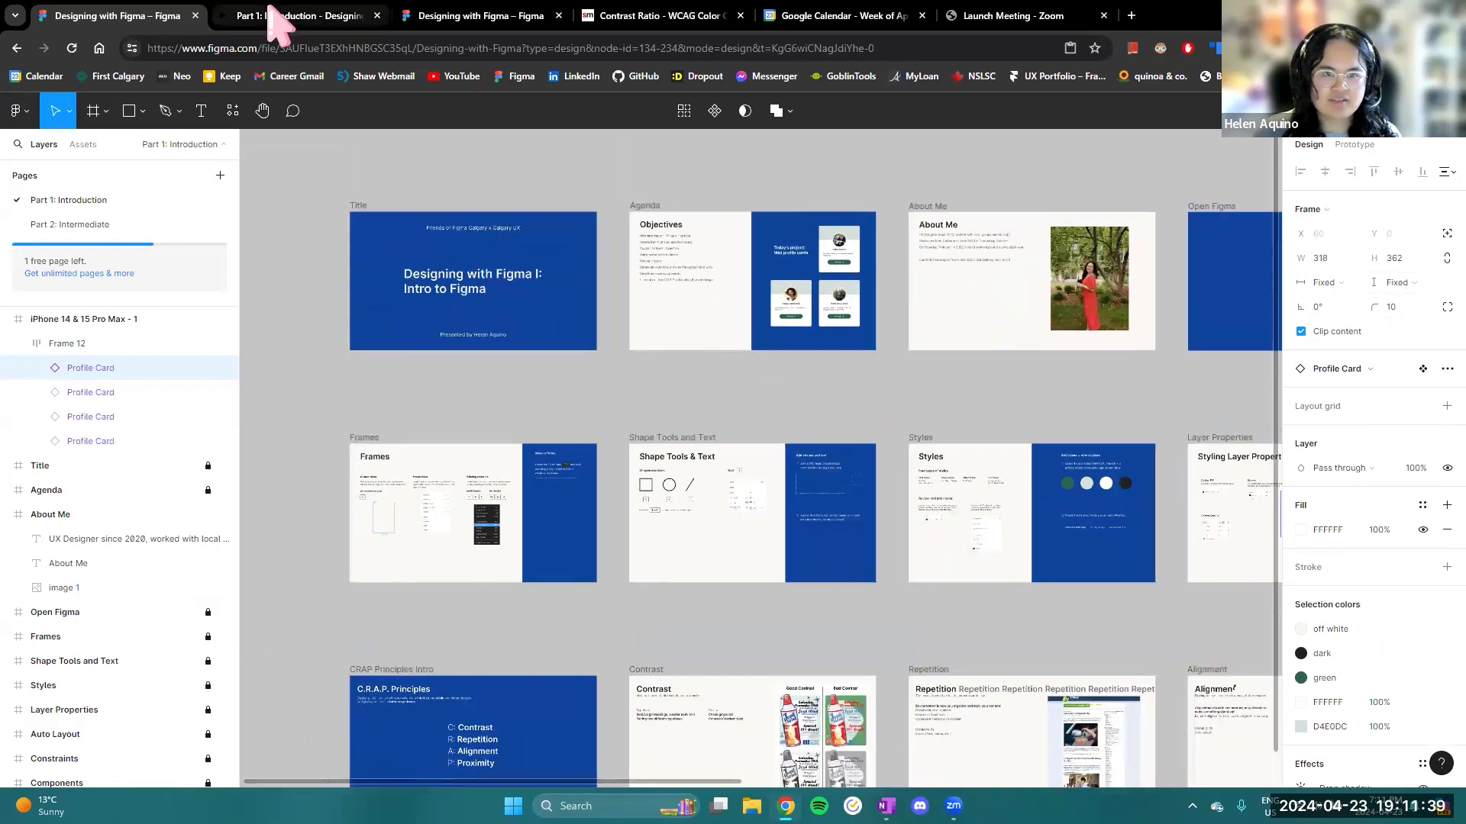
{"action": "left_click_drag", "start_coordinate": [522, 344], "coordinate": [558, 329]}
{"action": "scroll", "coordinate": [657, 442], "scroll_direction": "up", "scroll_amount": 4}
{"action": "left_click_drag", "start_coordinate": [707, 372], "coordinate": [677, 179]}
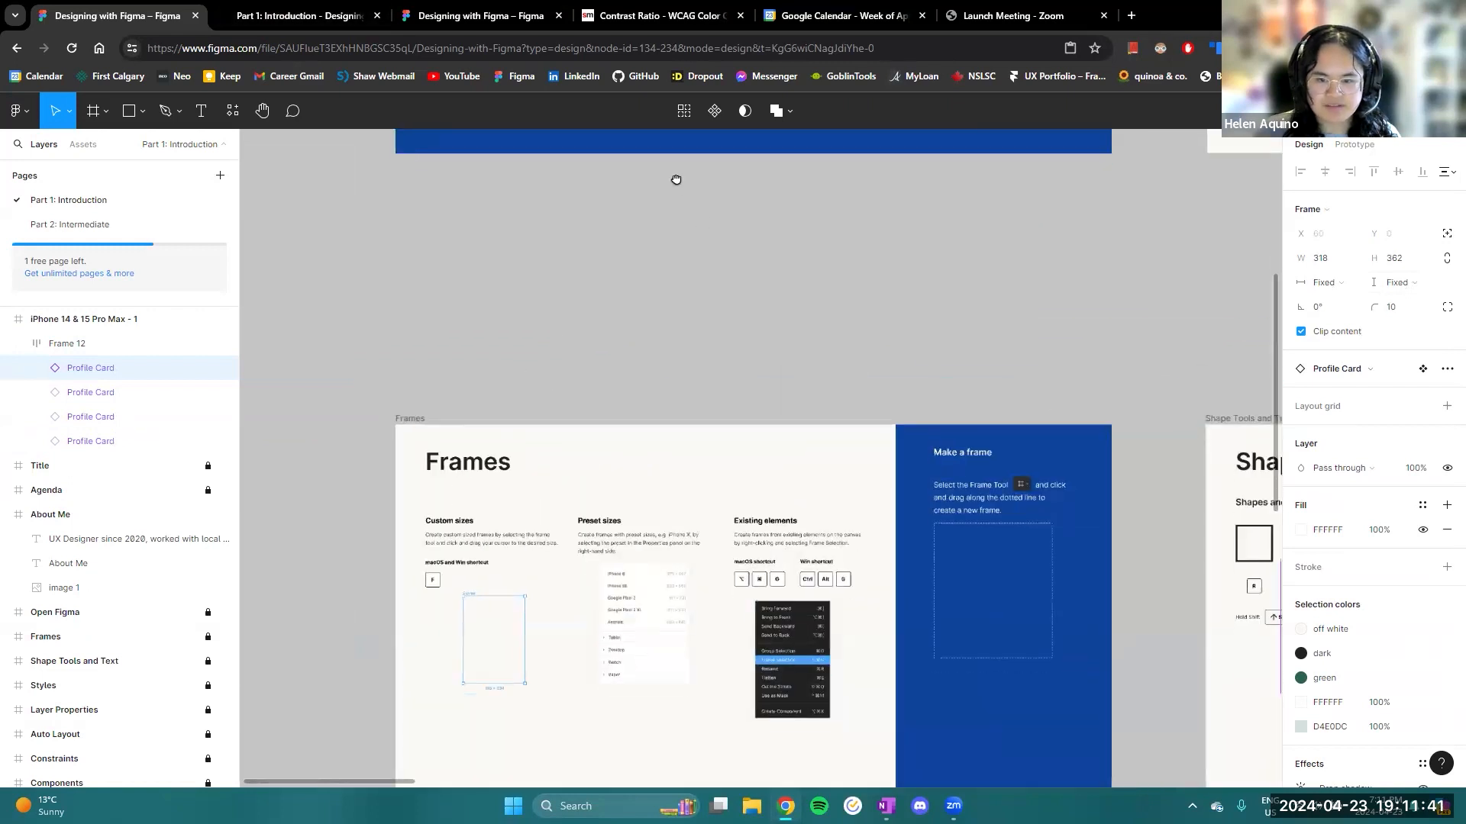
{"action": "scroll", "coordinate": [726, 379], "scroll_direction": "up", "scroll_amount": 1}
{"action": "scroll", "coordinate": [574, 658], "scroll_direction": "up", "scroll_amount": 1}
{"action": "scroll", "coordinate": [523, 611], "scroll_direction": "down", "scroll_amount": 1}
{"action": "left_click_drag", "start_coordinate": [491, 607], "coordinate": [537, 598]}
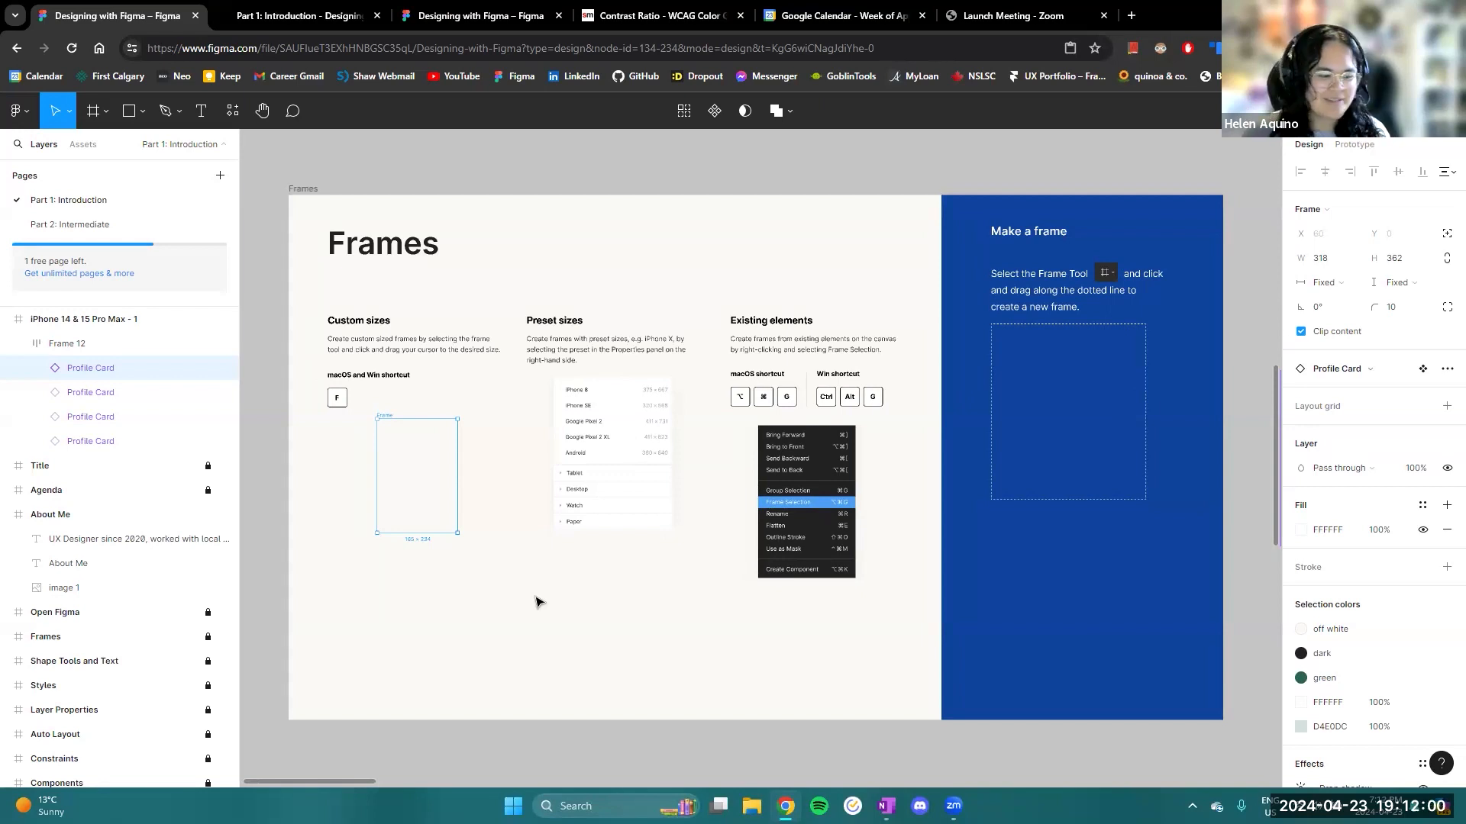
- Draw a frame about 321 by 378 along the dotted outline on the Frames slide and move it below the slide
{"action": "left_click", "coordinate": [567, 181]}
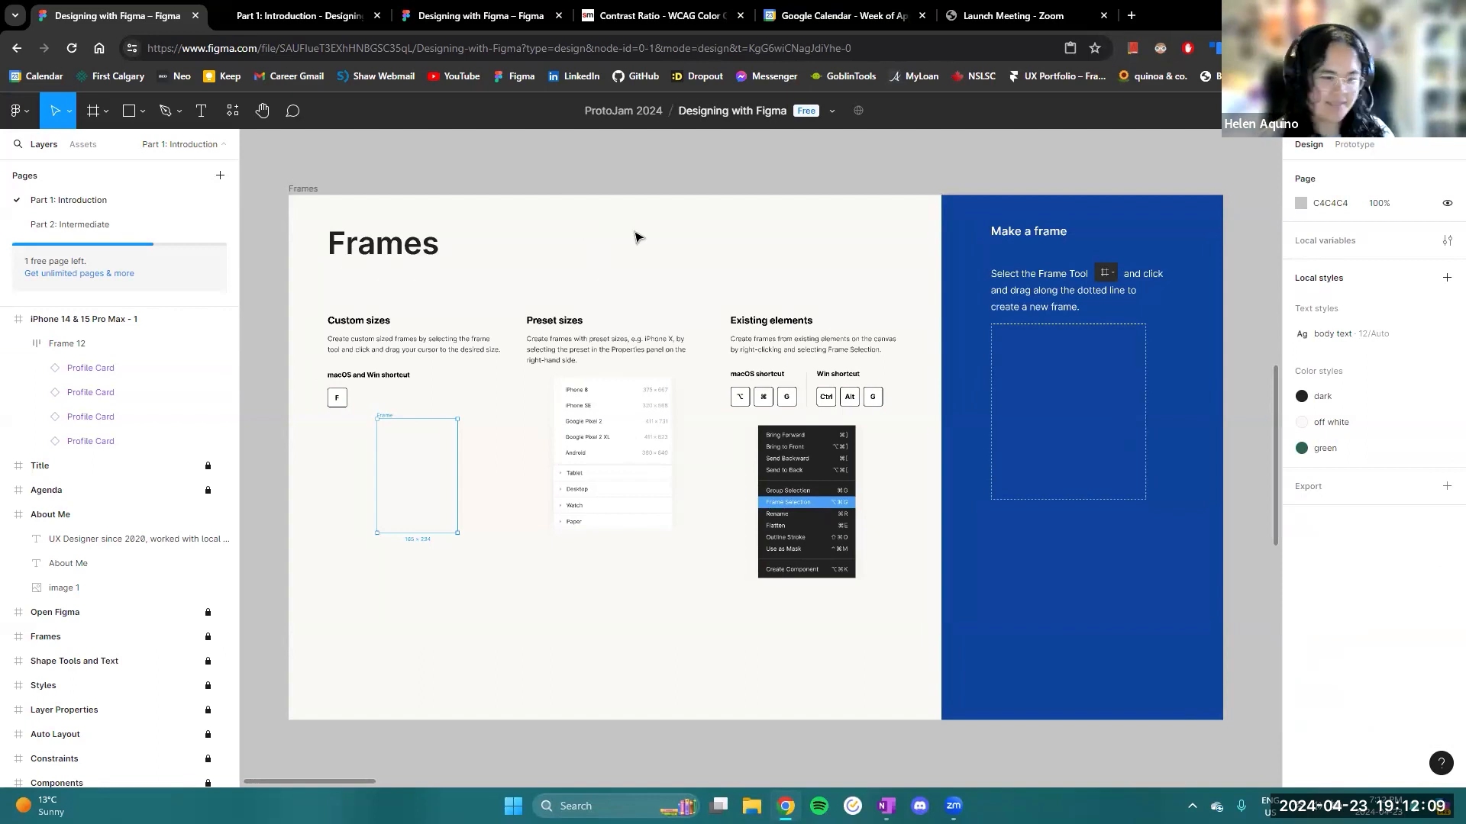
{"action": "key", "text": "f"}
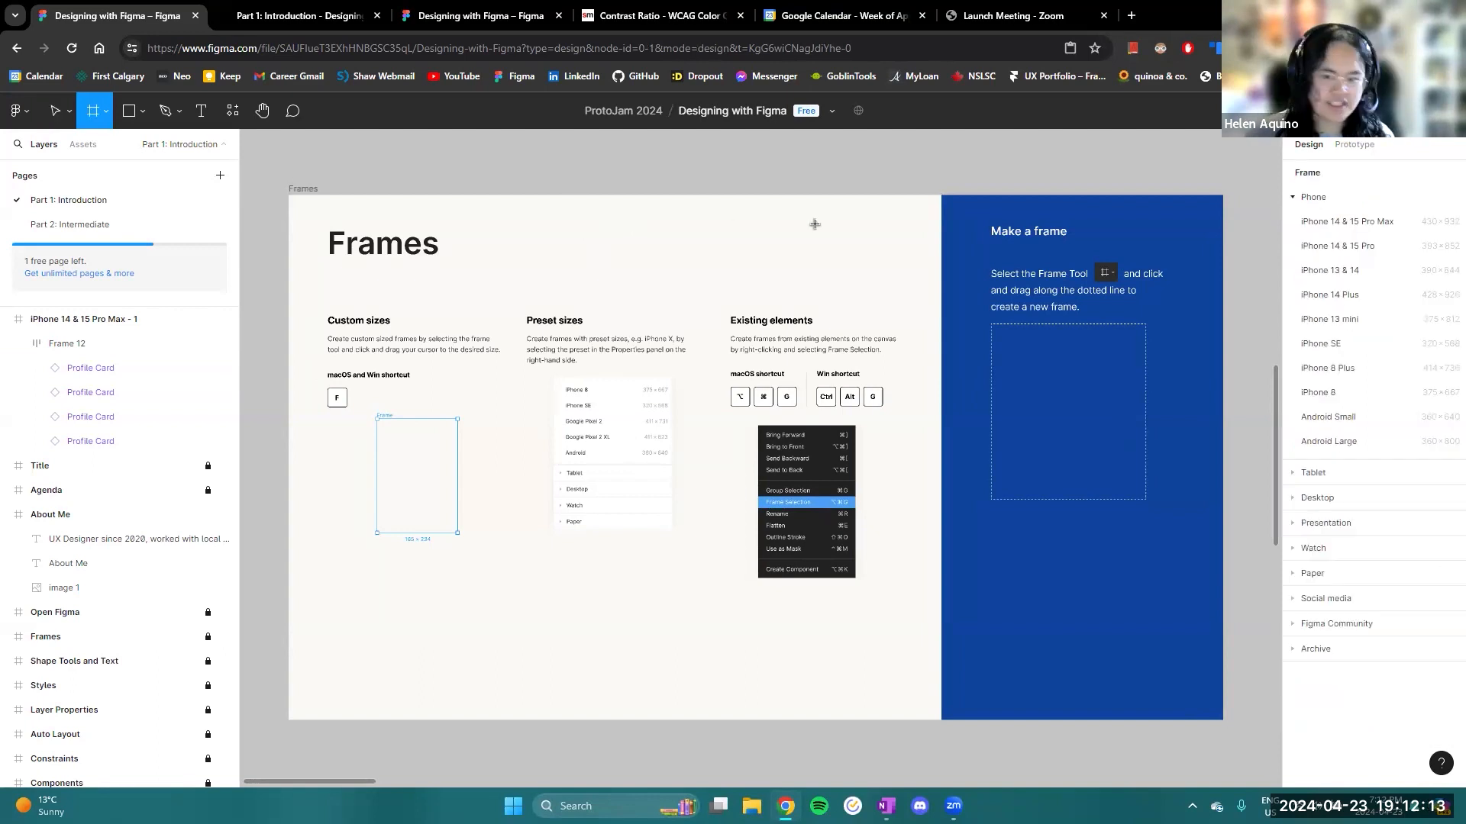
{"action": "scroll", "coordinate": [1066, 377], "scroll_direction": "right", "scroll_amount": 5}
{"action": "left_click_drag", "start_coordinate": [765, 287], "coordinate": [924, 474]}
{"action": "left_click_drag", "start_coordinate": [853, 392], "coordinate": [661, 666]}
{"action": "scroll", "coordinate": [863, 504], "scroll_direction": "down", "scroll_amount": 3}
{"action": "scroll", "coordinate": [786, 662], "scroll_direction": "left", "scroll_amount": 1}
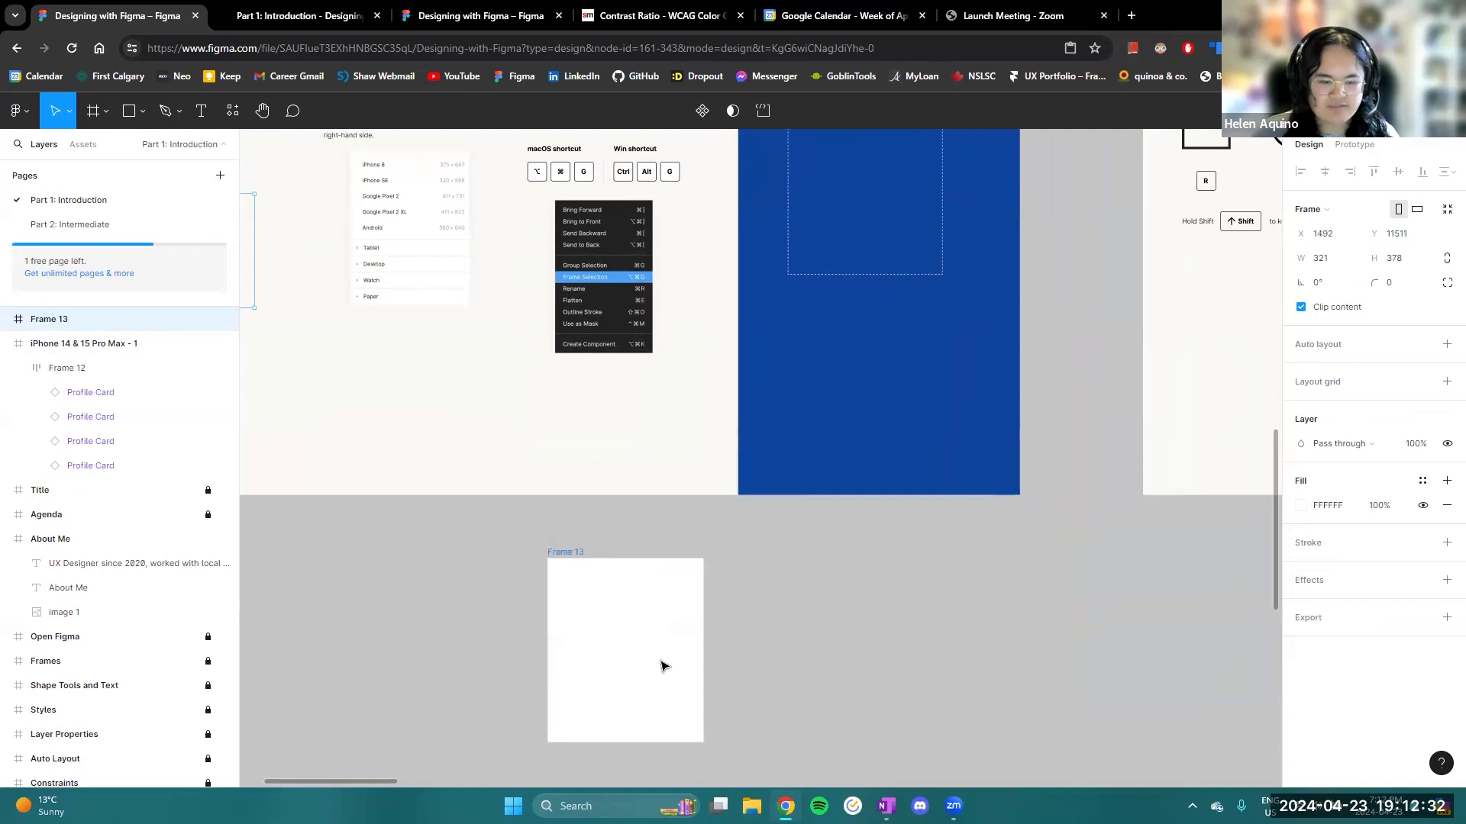
{"action": "left_click", "coordinate": [874, 638]}
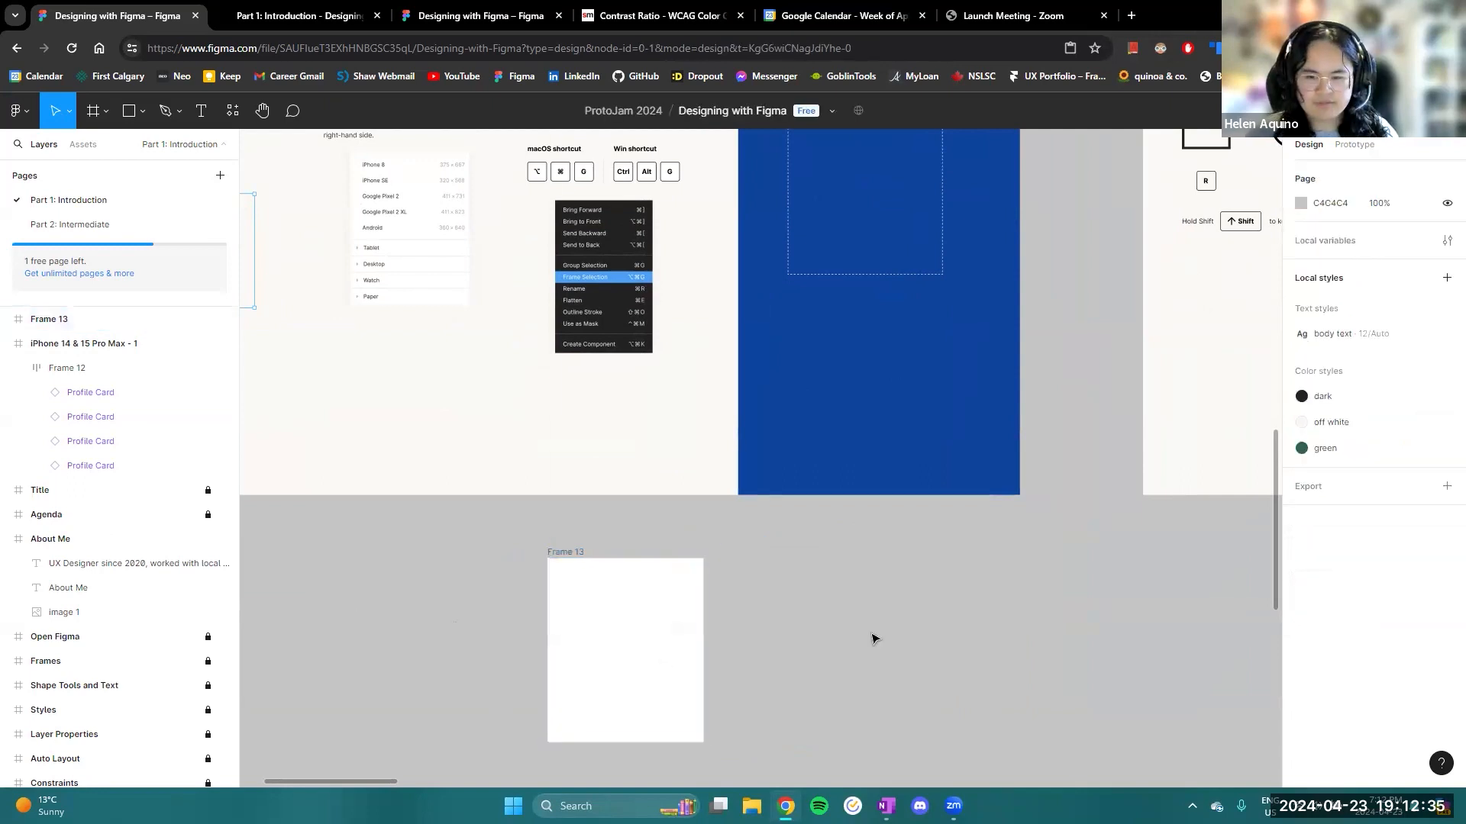
- Create a frame with the iPhone 14 & 15 Pro Max phone preset and place it beside the Open Figma slide
{"action": "key", "text": "f"}
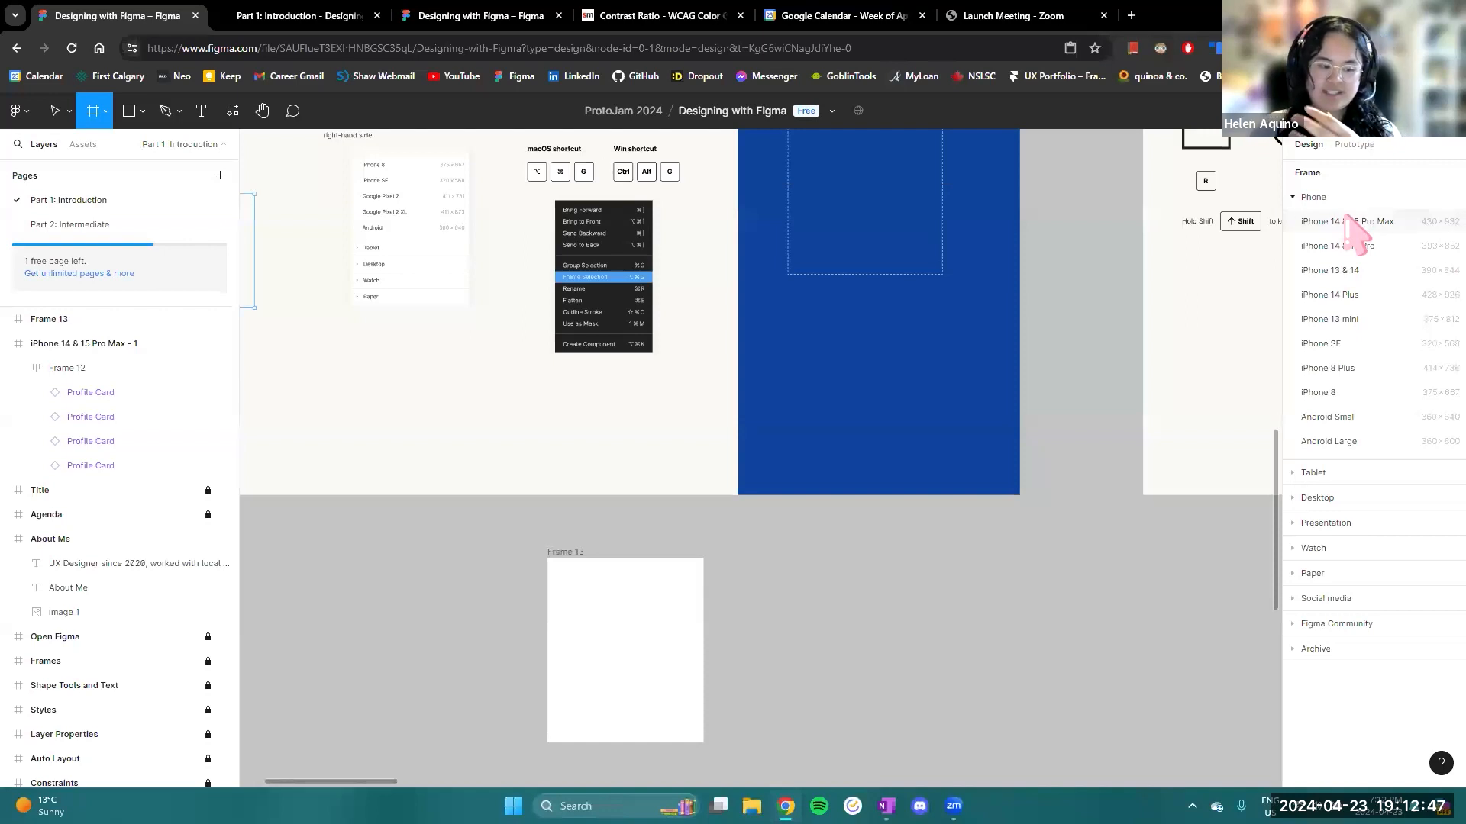
{"action": "left_click", "coordinate": [1340, 525]}
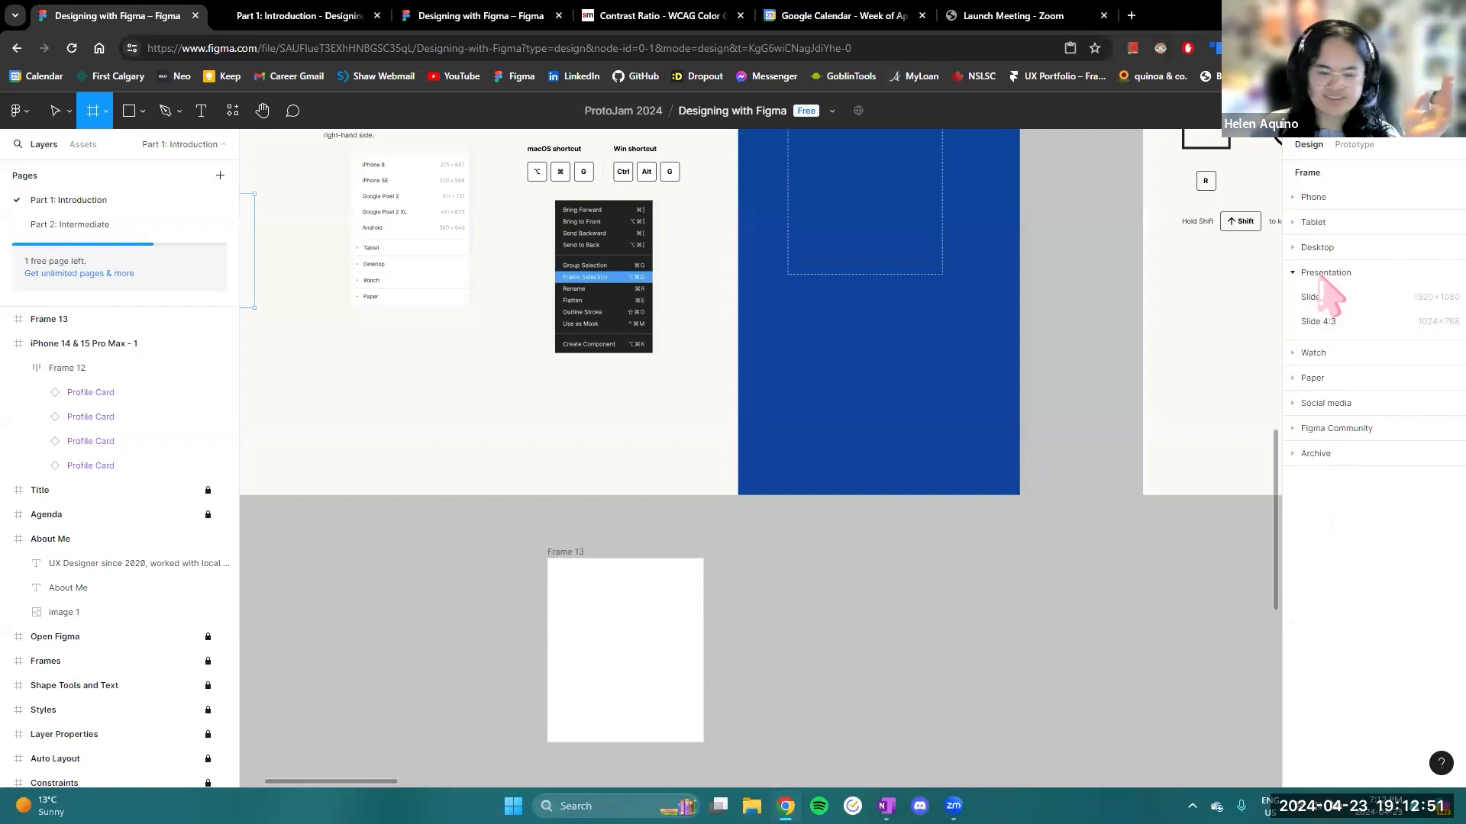
{"action": "left_click", "coordinate": [1317, 200]}
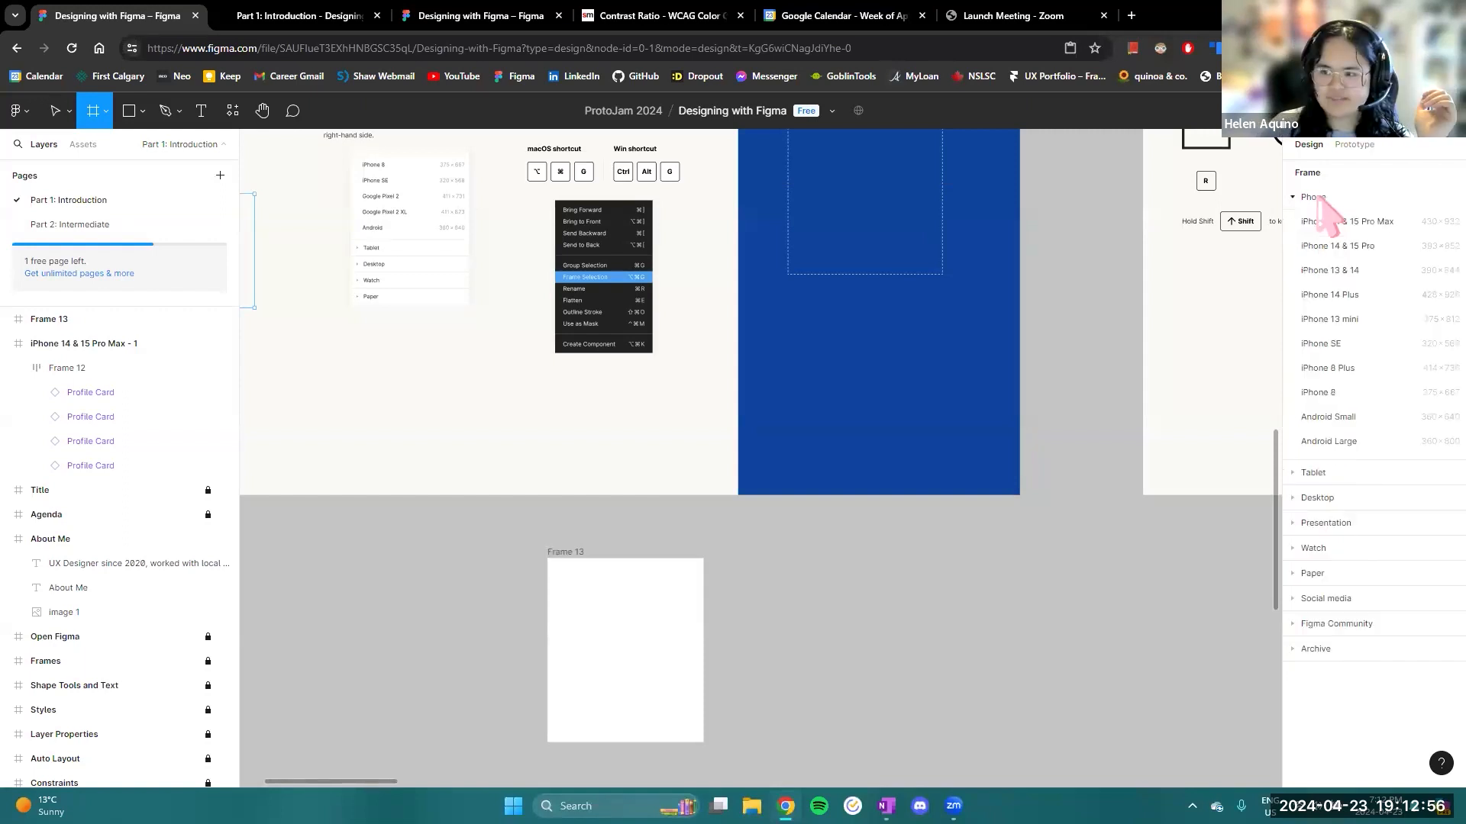
{"action": "left_click", "coordinate": [1351, 223]}
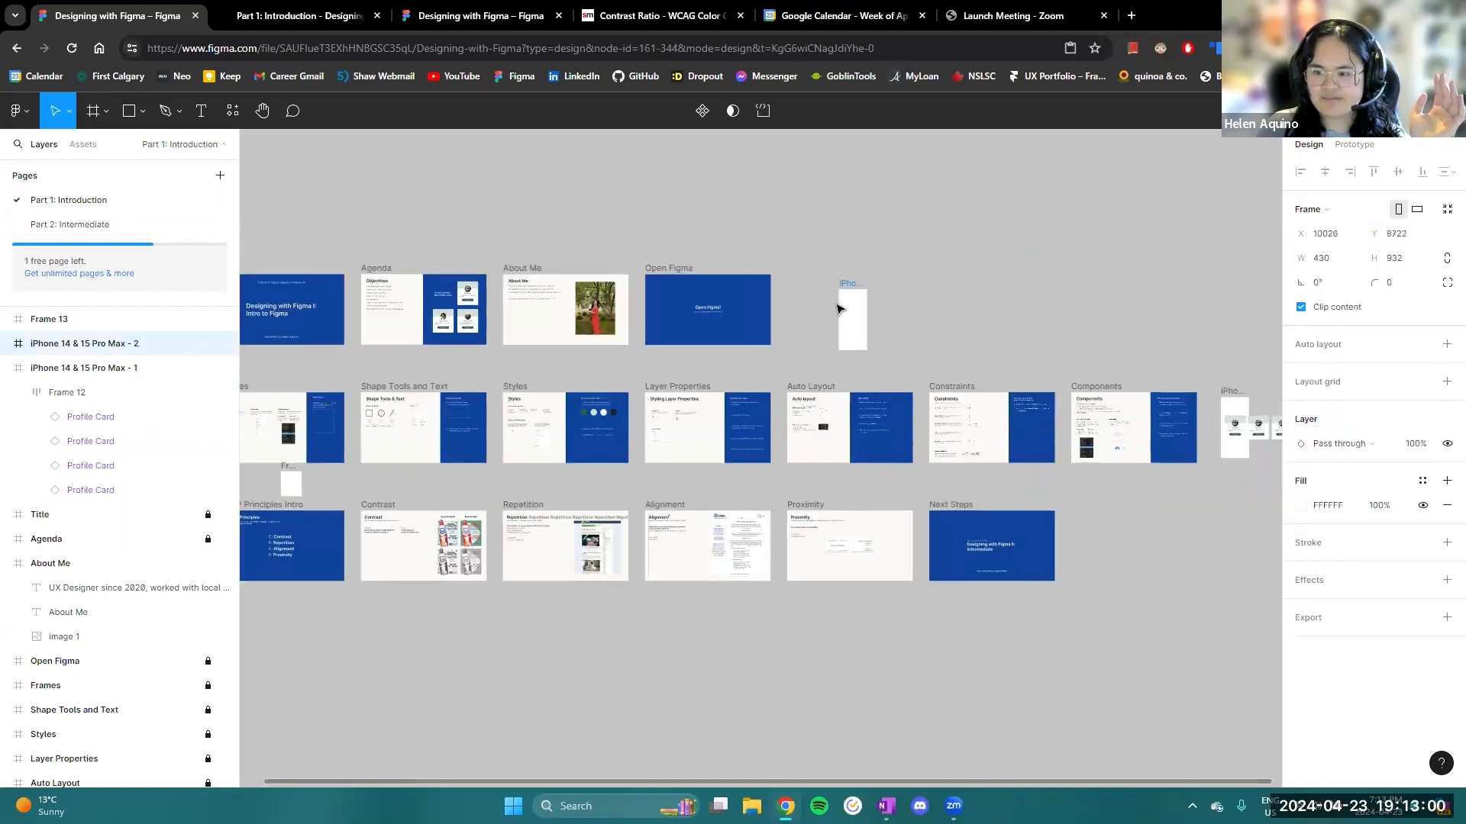
{"action": "left_click_drag", "start_coordinate": [837, 305], "coordinate": [821, 299]}
{"action": "scroll", "coordinate": [842, 314], "scroll_direction": "up", "scroll_amount": 7}
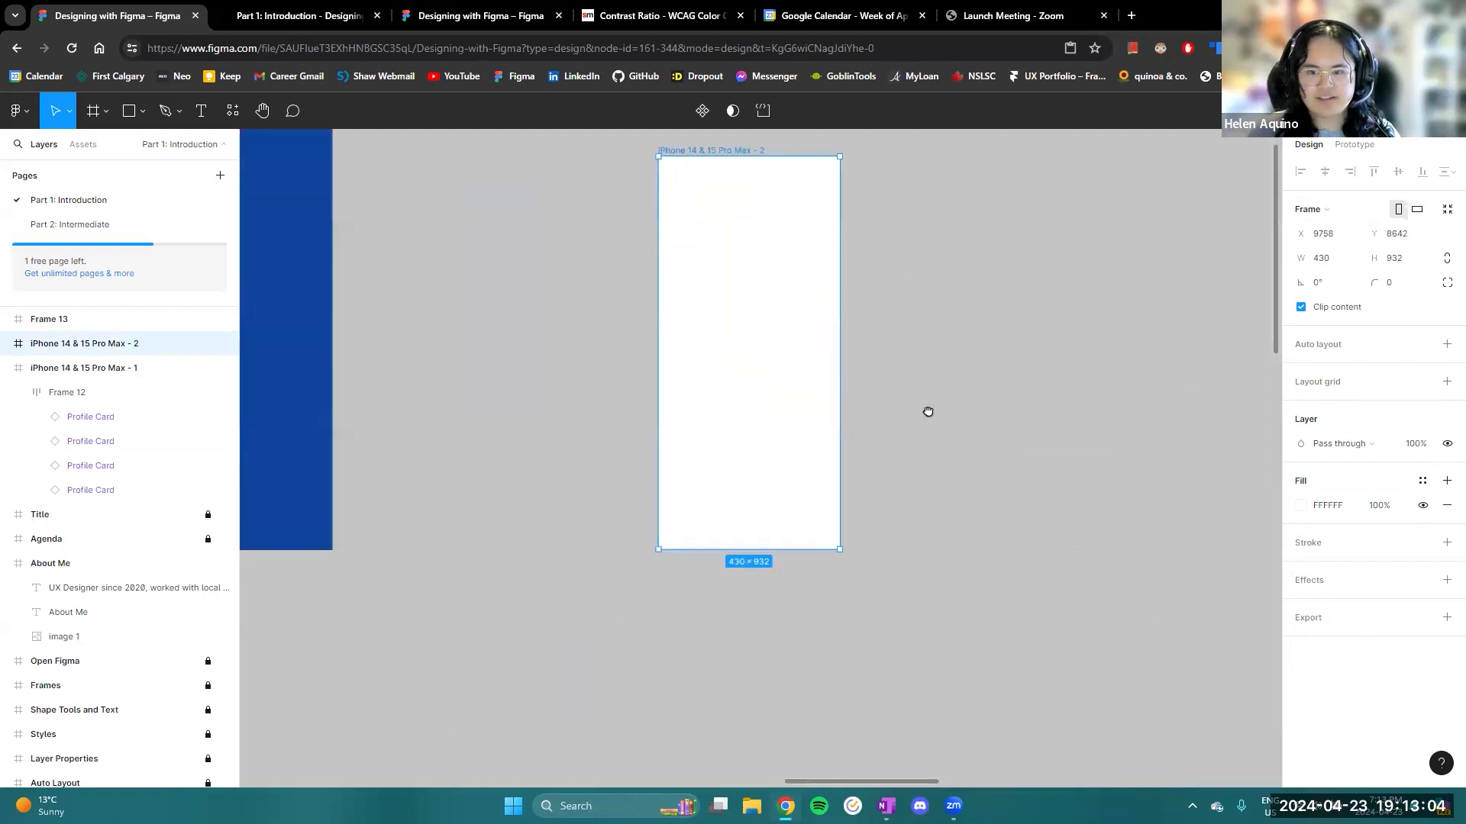
{"action": "scroll", "coordinate": [927, 412], "scroll_direction": "up", "scroll_amount": 3}
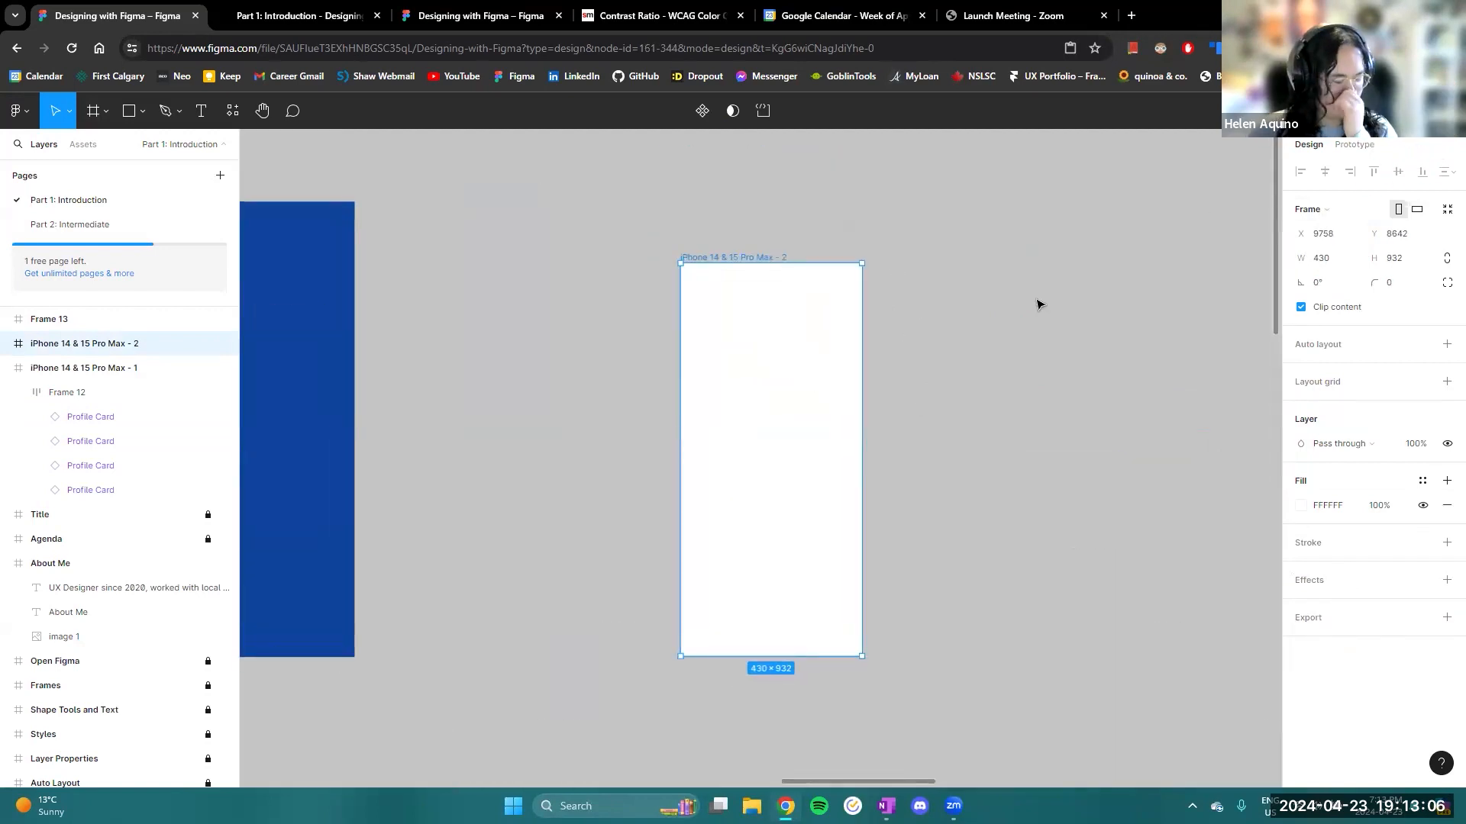
- Delete the new iPhone 14 & 15 Pro Max - 2 frame
{"action": "left_click_drag", "start_coordinate": [789, 408], "coordinate": [756, 378]}
{"action": "key", "text": "Delete"}
{"action": "scroll", "coordinate": [757, 379], "scroll_direction": "down", "scroll_amount": 4}
- Ungroup Frame 12, which holds the four Profile Cards in the iPhone 14 & 15 Pro Max - 1 frame
{"action": "left_click_drag", "start_coordinate": [758, 461], "coordinate": [1108, 377]}
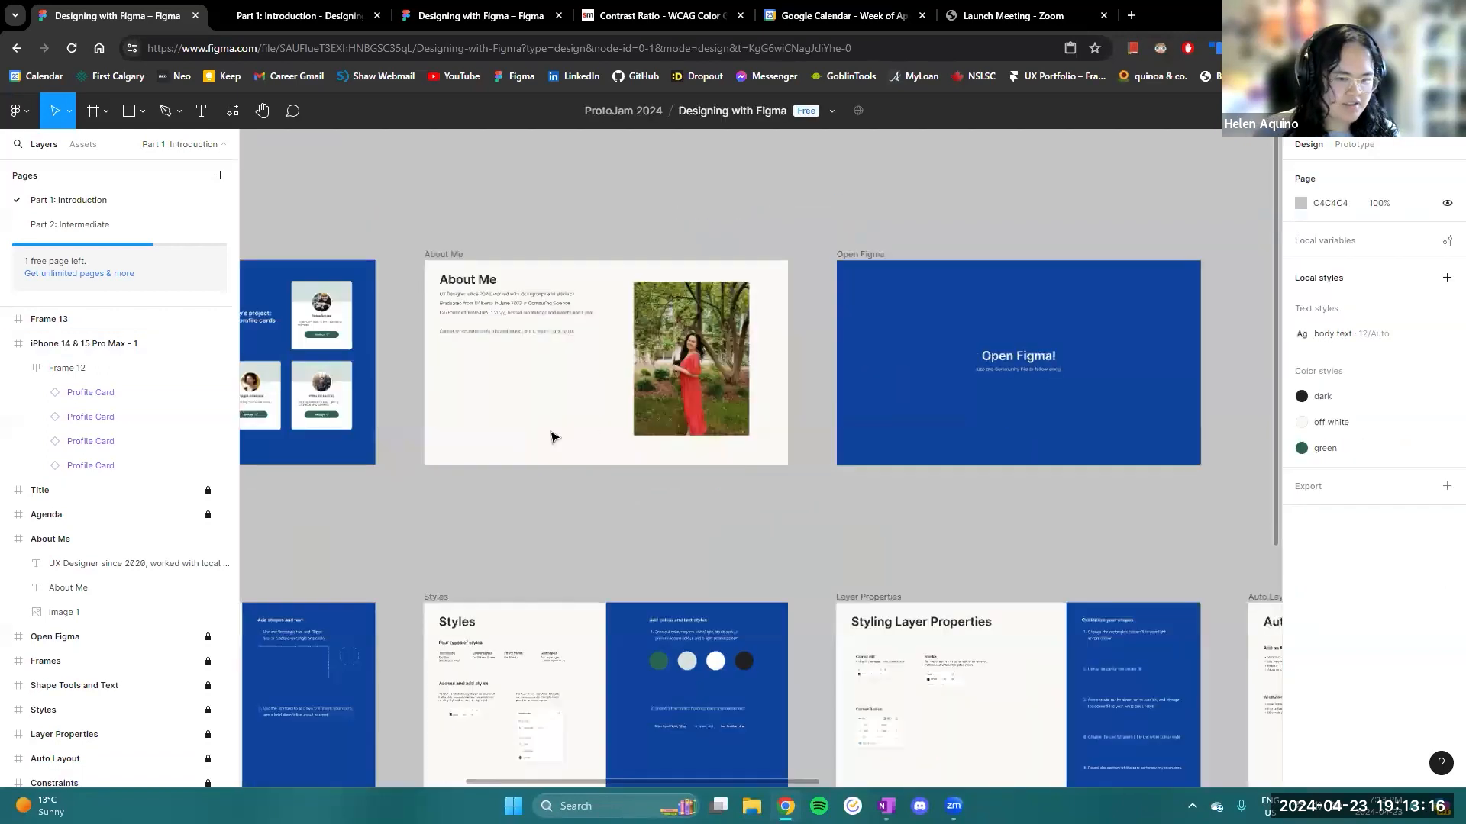
{"action": "left_click_drag", "start_coordinate": [552, 435], "coordinate": [249, 403]}
{"action": "left_click_drag", "start_coordinate": [1191, 446], "coordinate": [194, 336]}
{"action": "left_click_drag", "start_coordinate": [909, 387], "coordinate": [644, 350]}
{"action": "scroll", "coordinate": [688, 456], "scroll_direction": "up", "scroll_amount": 3}
{"action": "left_click_drag", "start_coordinate": [999, 456], "coordinate": [784, 320]}
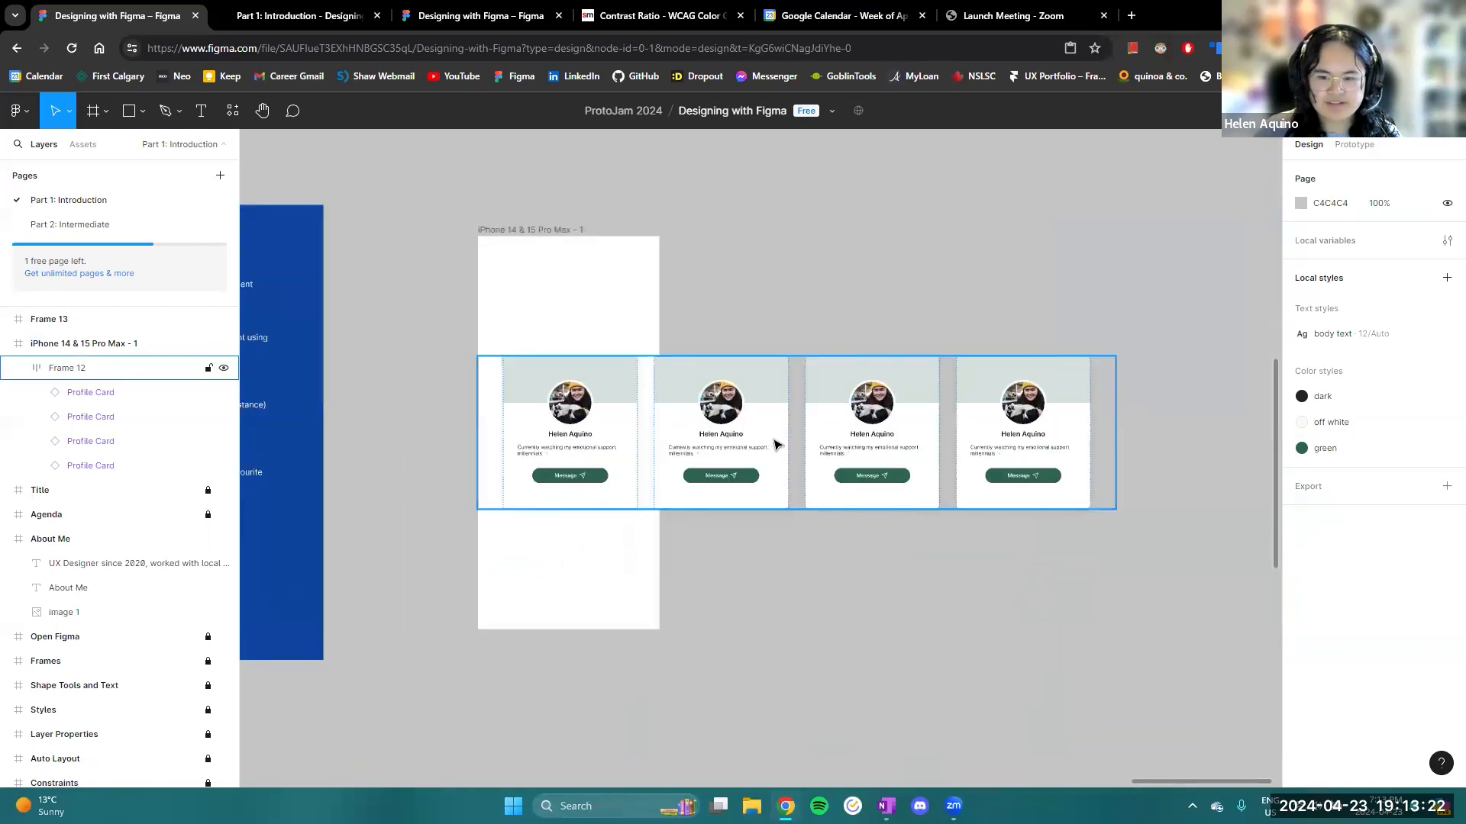
{"action": "left_click", "coordinate": [773, 443]}
{"action": "double_click", "coordinate": [768, 453]}
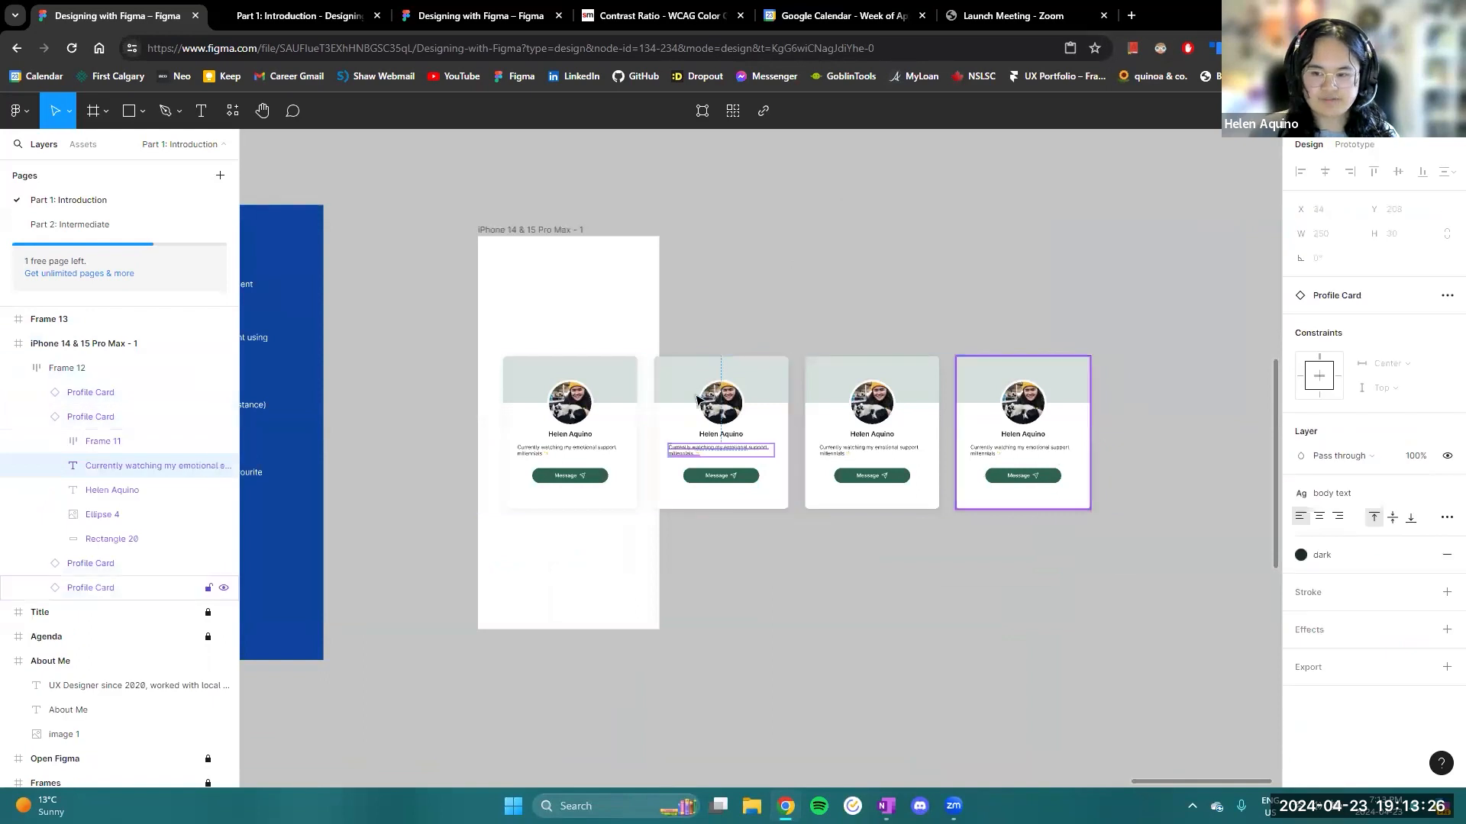
{"action": "left_click", "coordinate": [796, 457]}
{"action": "right_click", "coordinate": [783, 458]}
{"action": "left_click", "coordinate": [890, 507]}
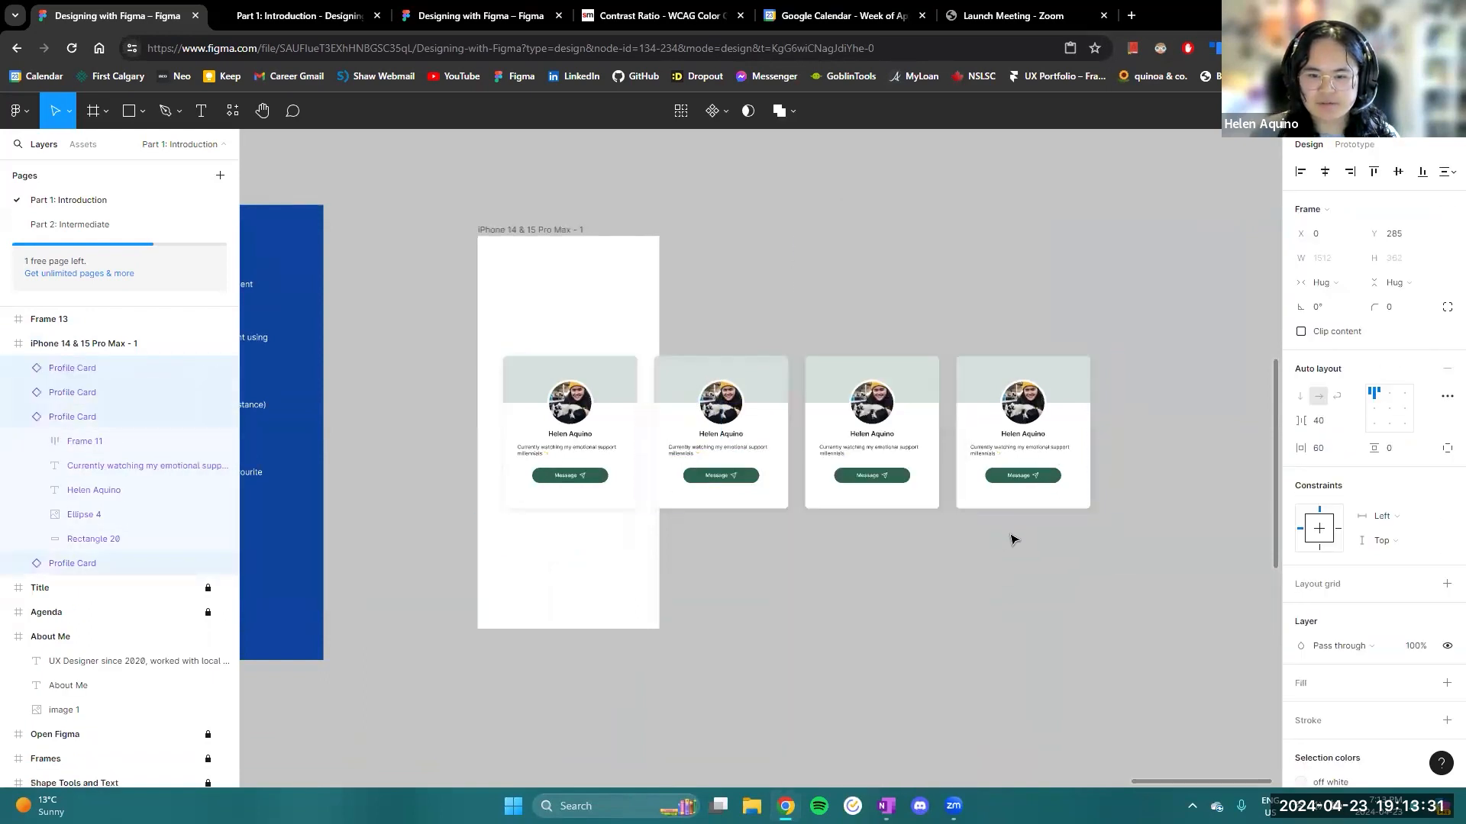
- Select all four Profile Cards and wrap them in a new frame with Frame selection
{"action": "left_click_drag", "start_coordinate": [1180, 474], "coordinate": [504, 412]}
{"action": "right_click", "coordinate": [608, 404]}
{"action": "mouse_move", "coordinate": [642, 402]}
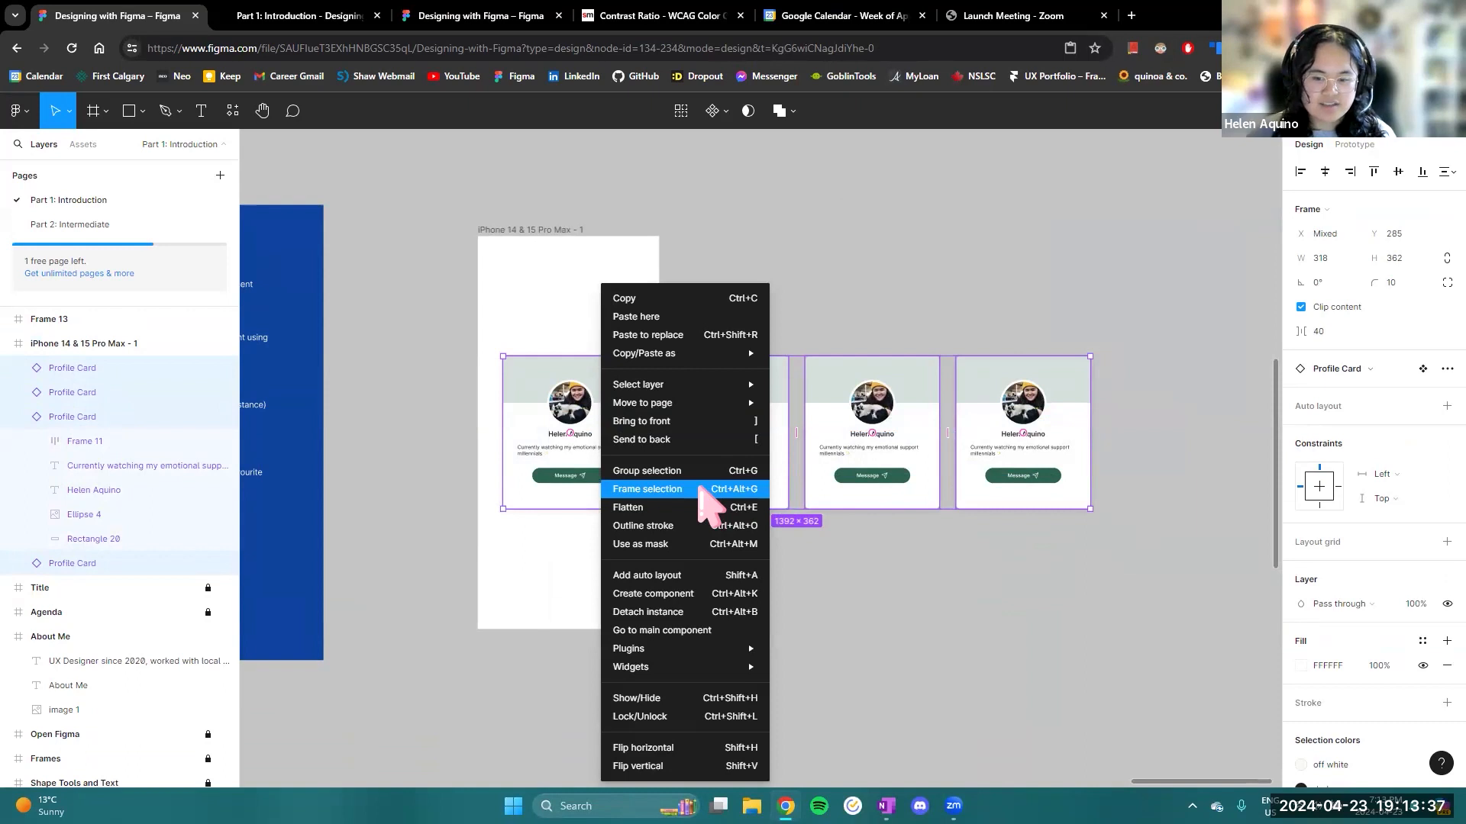
{"action": "left_click", "coordinate": [697, 490]}
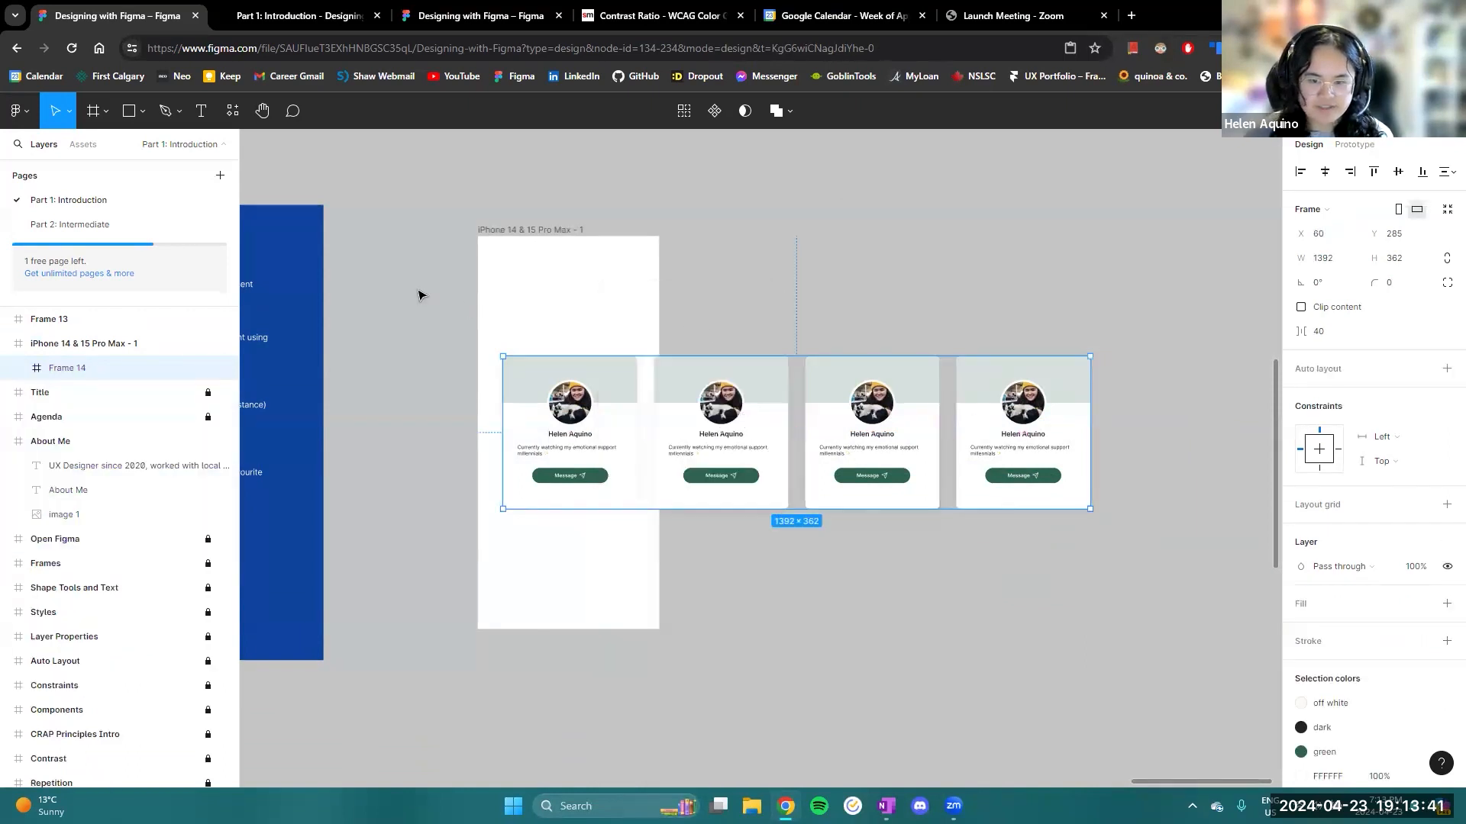
- Move Frame 13 onto the Make a frame panel of the Frames slide and undo the move
{"action": "scroll", "coordinate": [410, 300], "scroll_direction": "left", "scroll_amount": 15}
{"action": "scroll", "coordinate": [415, 580], "scroll_direction": "down", "scroll_amount": 5}
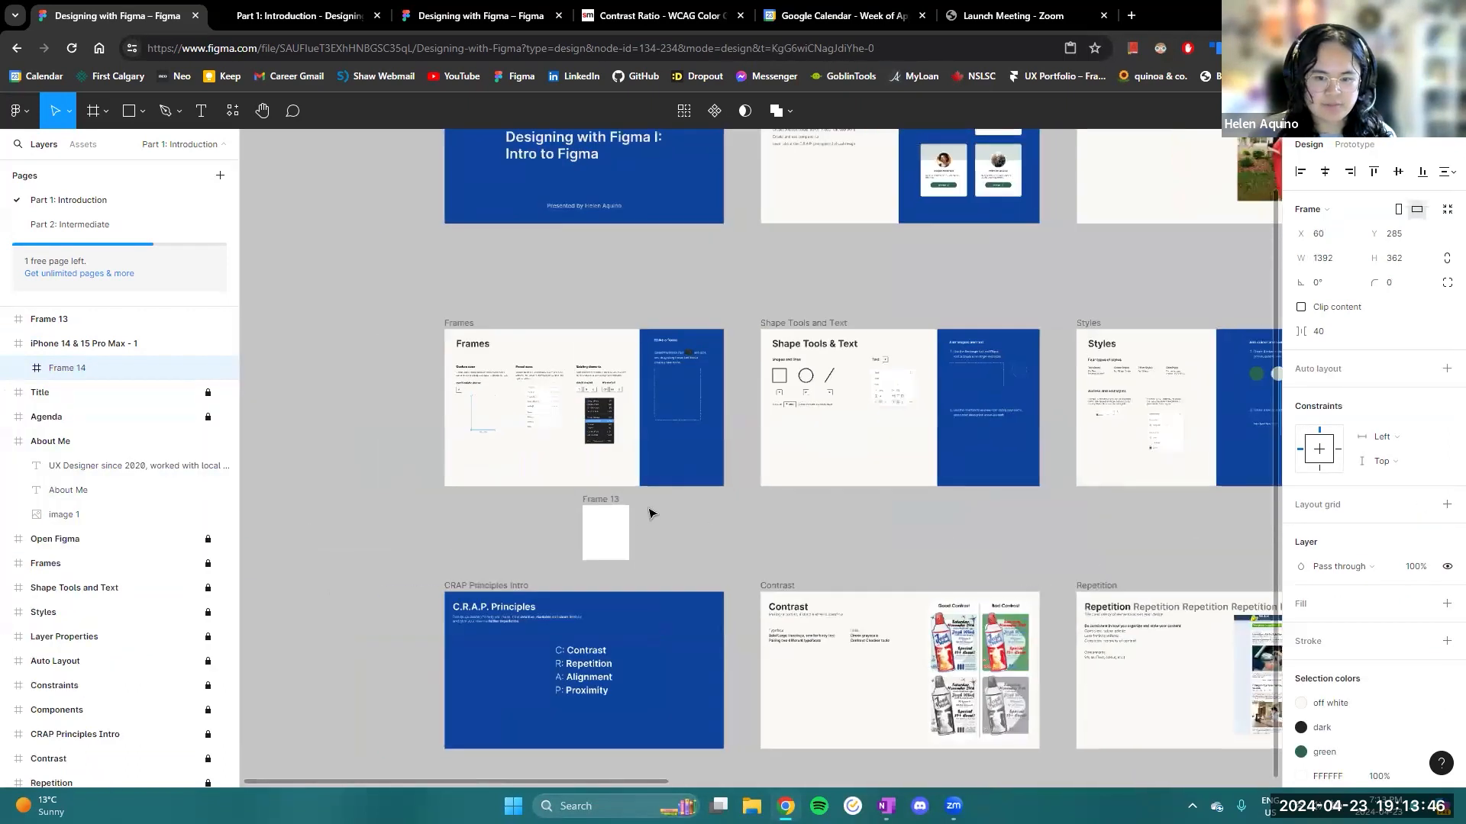
{"action": "scroll", "coordinate": [633, 510], "scroll_direction": "up", "scroll_amount": 8}
{"action": "left_click_drag", "start_coordinate": [495, 562], "coordinate": [839, 474]}
{"action": "scroll", "coordinate": [839, 479], "scroll_direction": "up", "scroll_amount": 5}
{"action": "left_click_drag", "start_coordinate": [855, 721], "coordinate": [873, 534]}
{"action": "scroll", "coordinate": [928, 518], "scroll_direction": "up", "scroll_amount": 5}
{"action": "scroll", "coordinate": [929, 596], "scroll_direction": "down", "scroll_amount": 1}
{"action": "scroll", "coordinate": [920, 573], "scroll_direction": "down", "scroll_amount": 3}
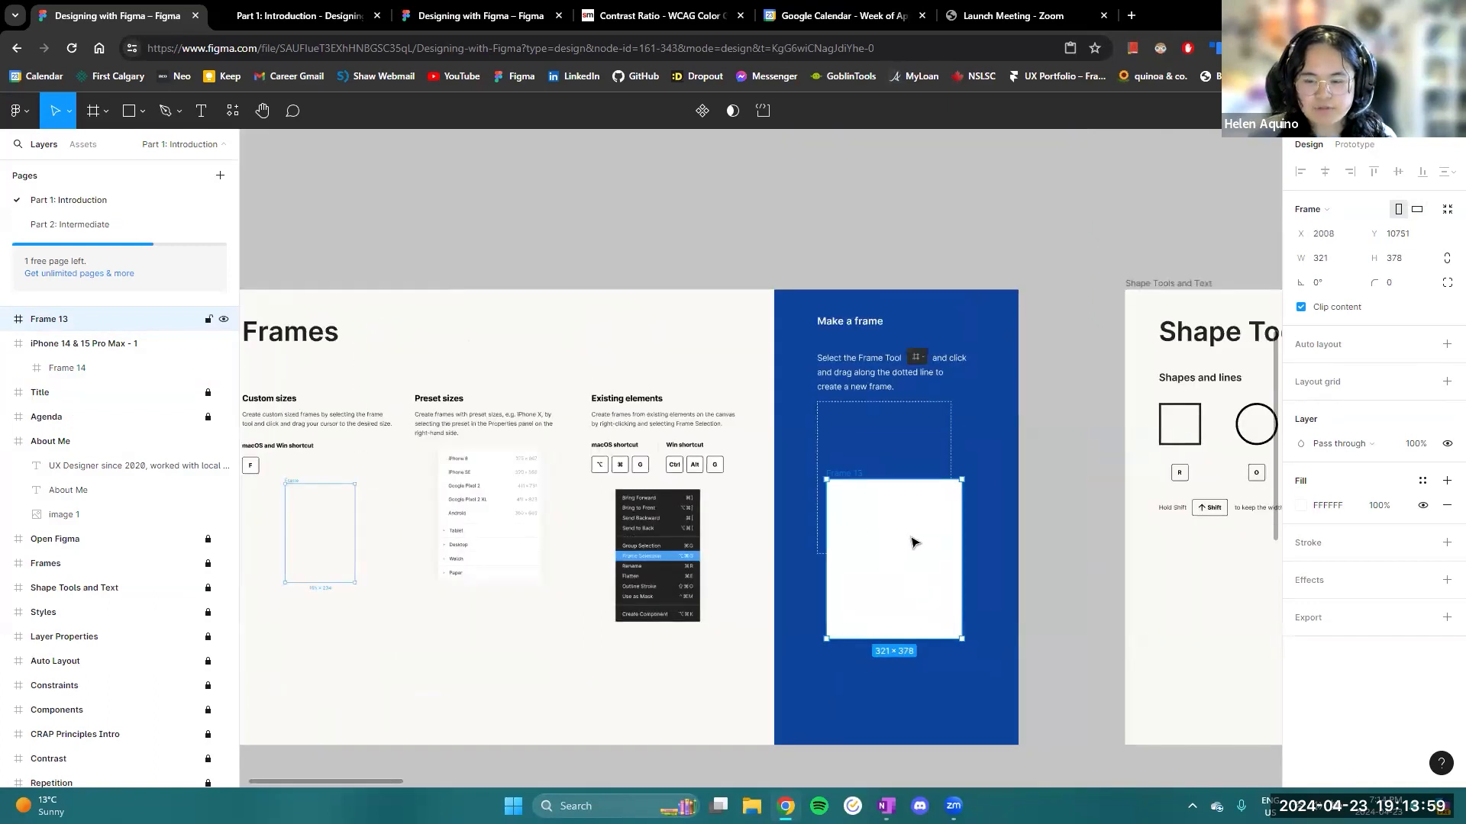
{"action": "scroll", "coordinate": [912, 539], "scroll_direction": "down", "scroll_amount": 2}
{"action": "left_click_drag", "start_coordinate": [918, 563], "coordinate": [816, 426]}
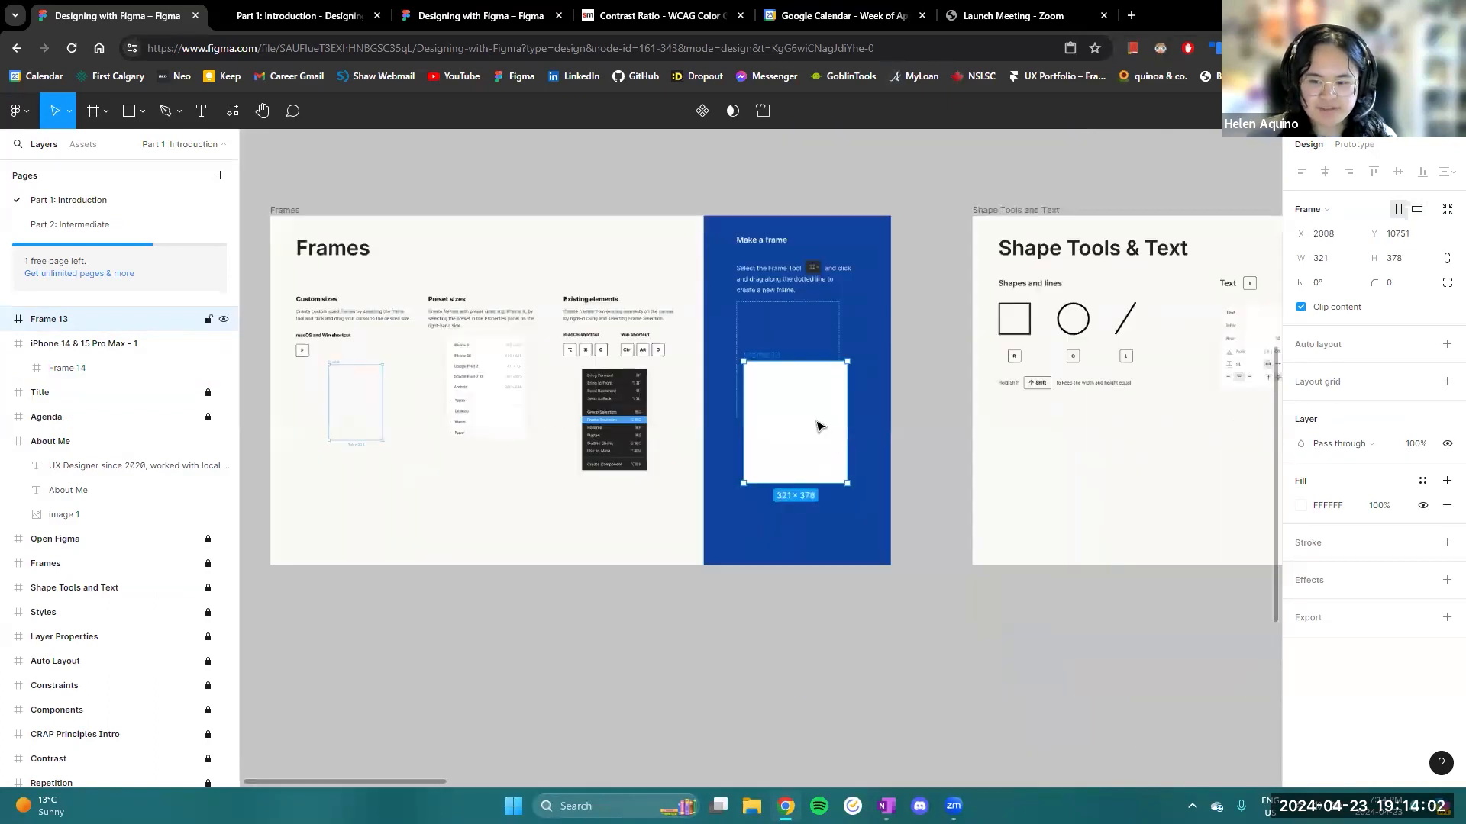
{"action": "key", "text": "ctrl+z"}
{"action": "key", "text": "ctrl+z"}
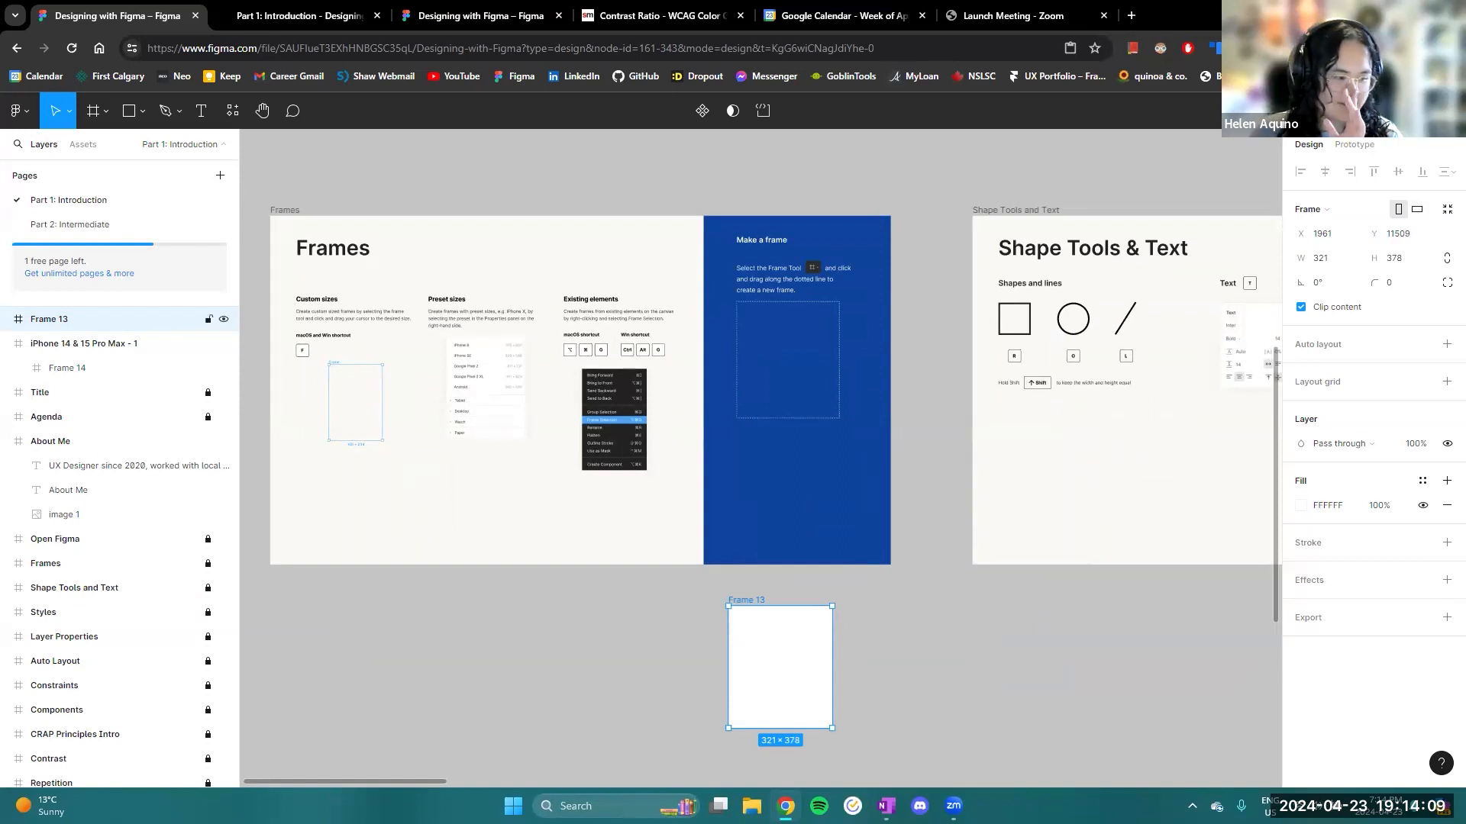
- Move Frame 13 below the Shape Tools and Text slide
{"action": "scroll", "coordinate": [978, 606], "scroll_direction": "right", "scroll_amount": 6}
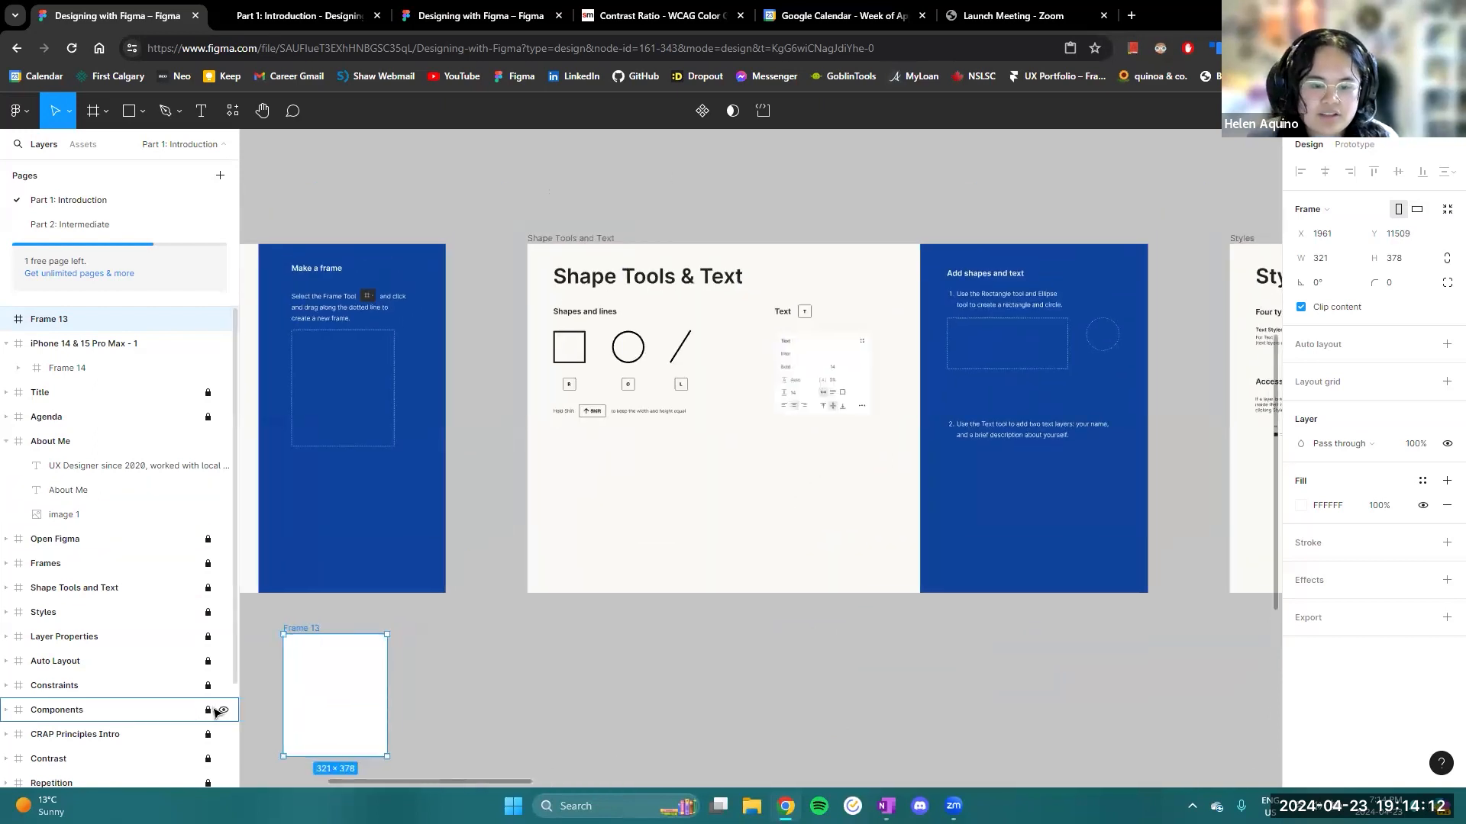
{"action": "left_click_drag", "start_coordinate": [353, 694], "coordinate": [725, 712]}
{"action": "scroll", "coordinate": [809, 611], "scroll_direction": "right", "scroll_amount": 1}
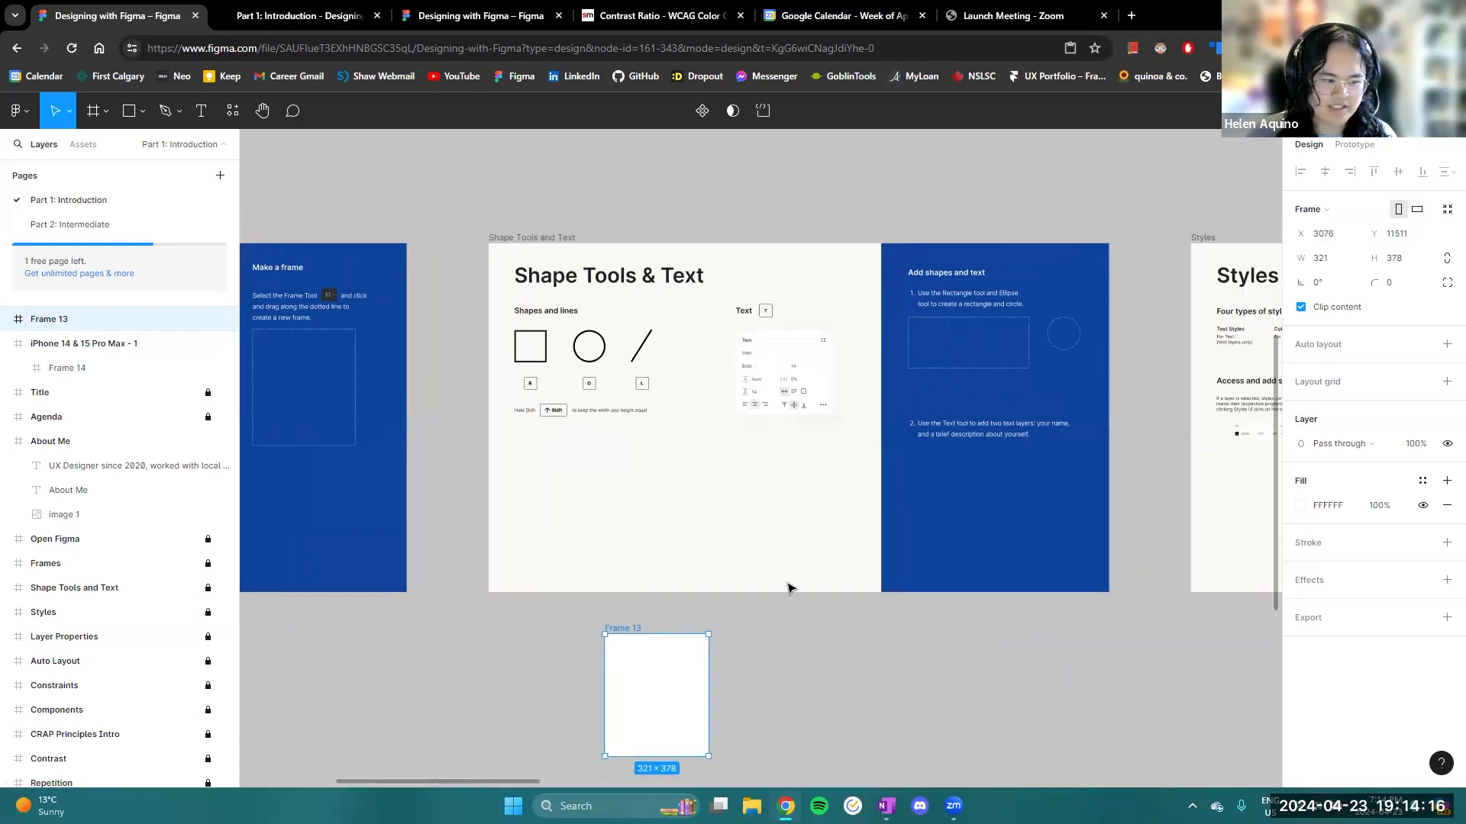
{"action": "scroll", "coordinate": [772, 547], "scroll_direction": "up", "scroll_amount": 2}
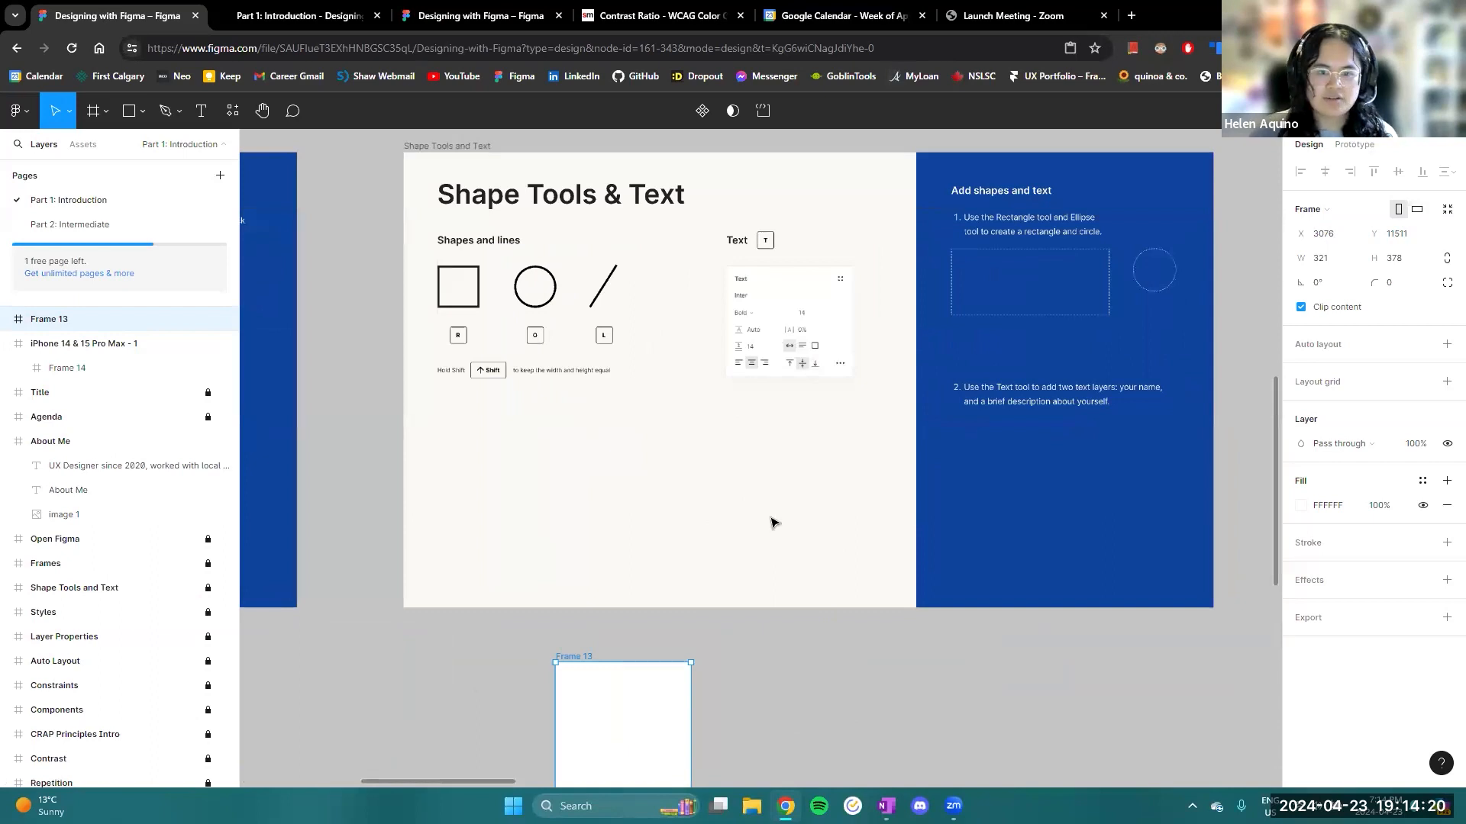
{"action": "mouse_move", "coordinate": [982, 624]}
{"action": "left_mouse_down"}
{"action": "mouse_move", "coordinate": [918, 644]}
{"action": "mouse_move", "coordinate": [826, 619]}
{"action": "mouse_move", "coordinate": [973, 598]}
{"action": "left_mouse_up"}
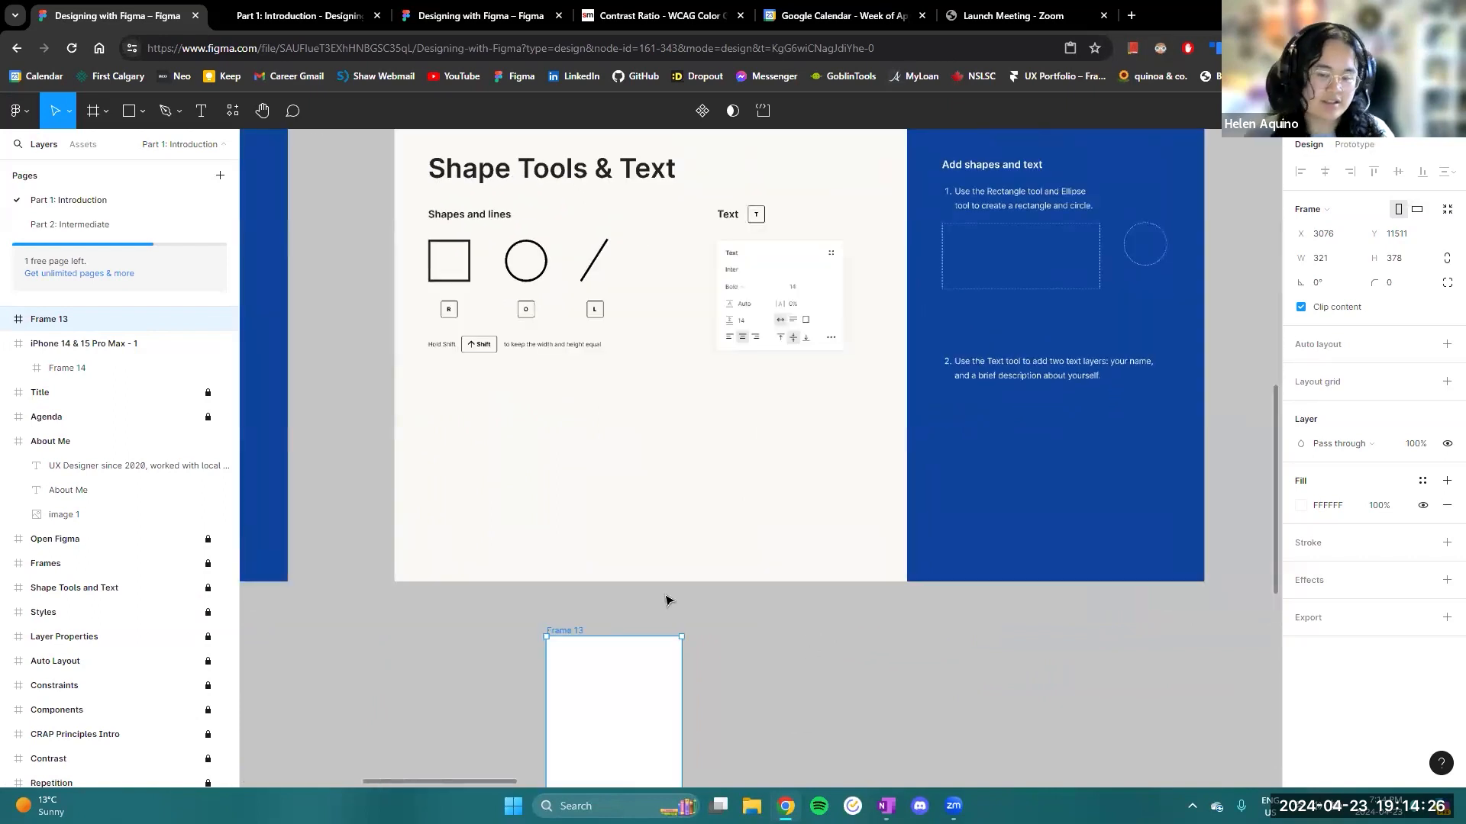
- Draw a rectangle about 321 by 119 across the full width at the top of Frame 13
{"action": "key", "text": "r"}
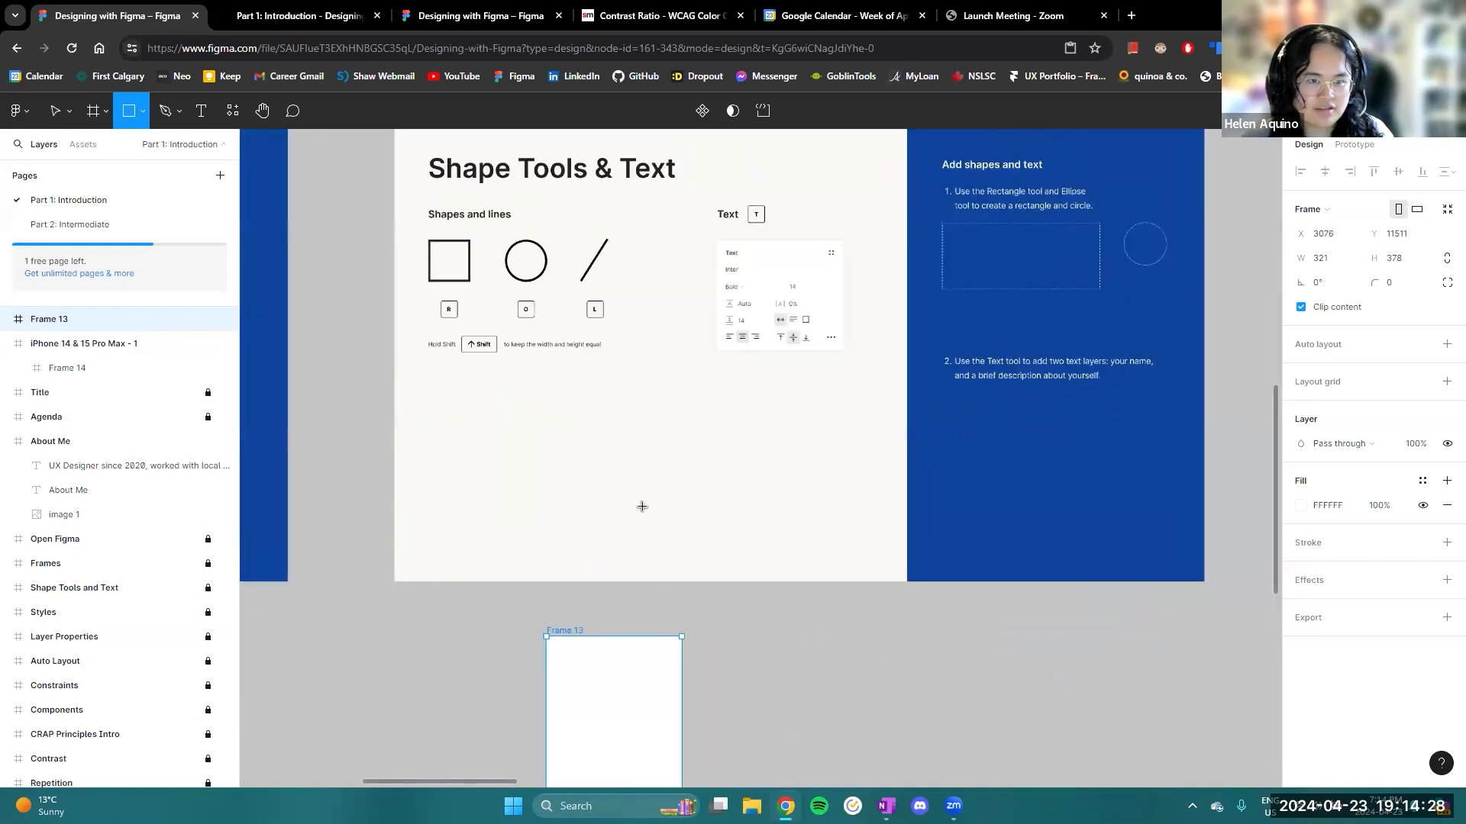
{"action": "scroll", "coordinate": [674, 530], "scroll_direction": "down", "scroll_amount": 2}
{"action": "scroll", "coordinate": [674, 527], "scroll_direction": "up", "scroll_amount": 3, "text": "ctrl"}
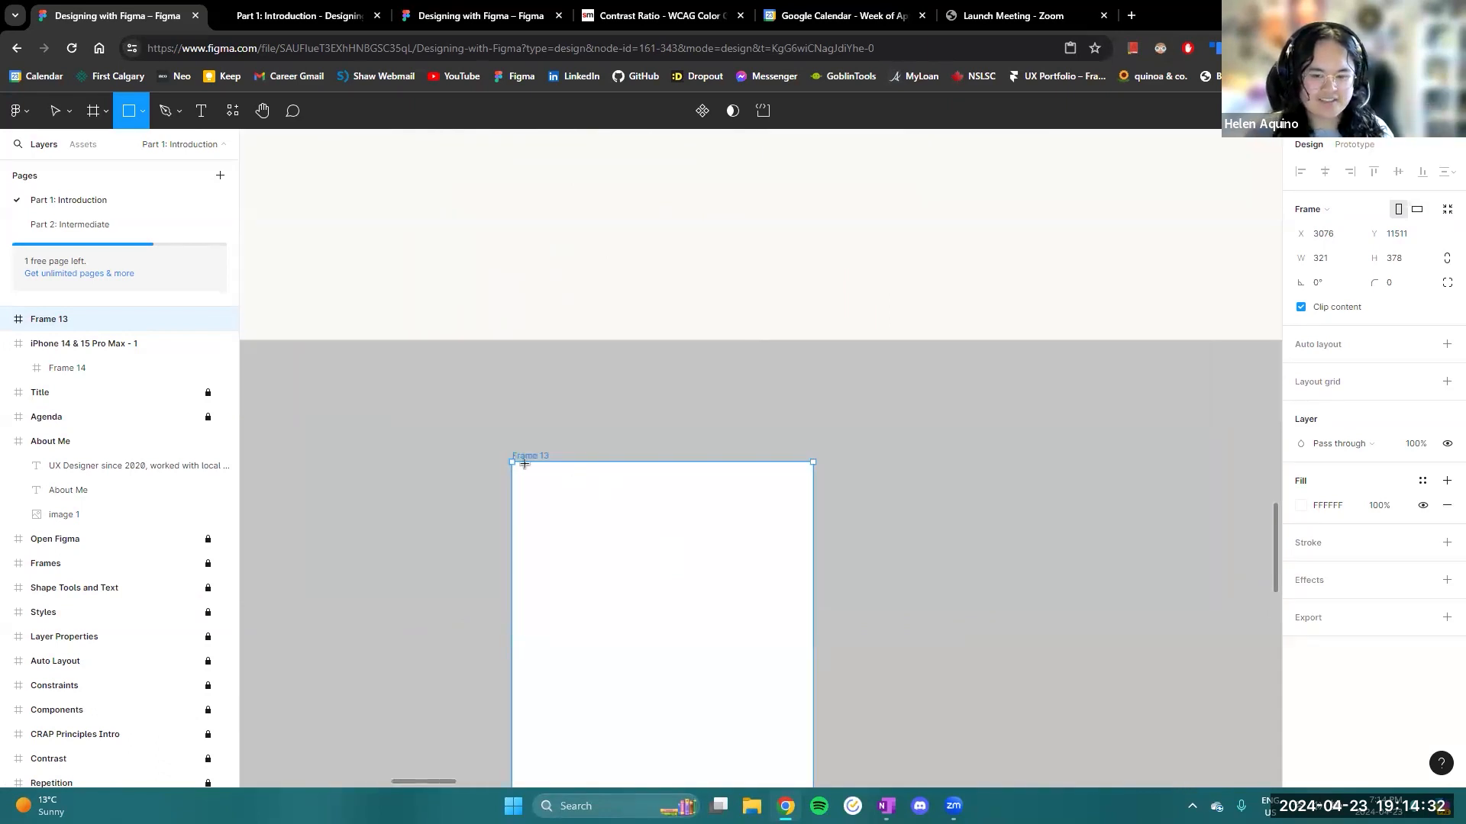
{"action": "left_click_drag", "start_coordinate": [524, 476], "coordinate": [814, 573]}
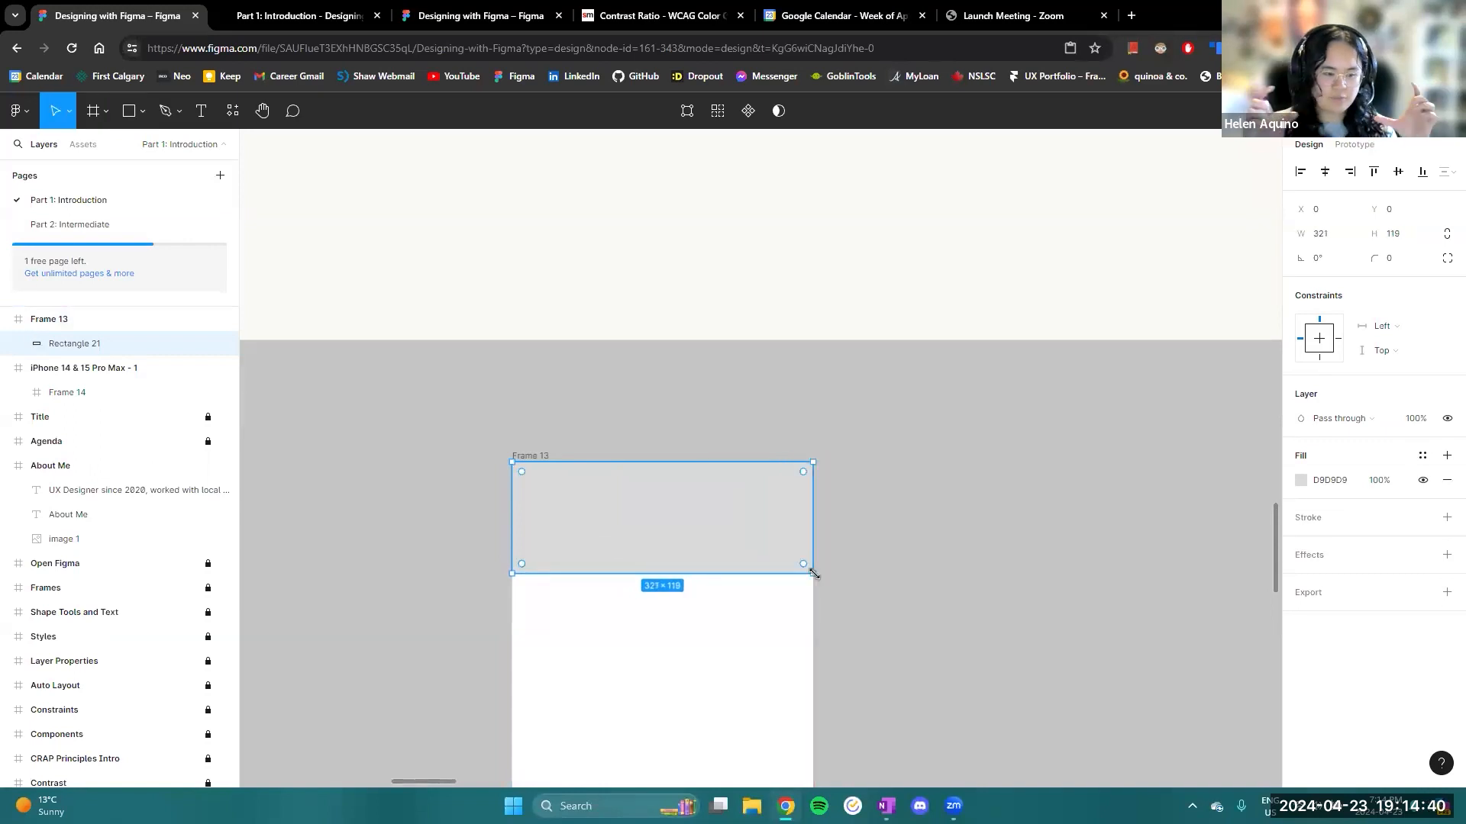
{"action": "scroll", "coordinate": [751, 471], "scroll_direction": "down", "scroll_amount": 2}
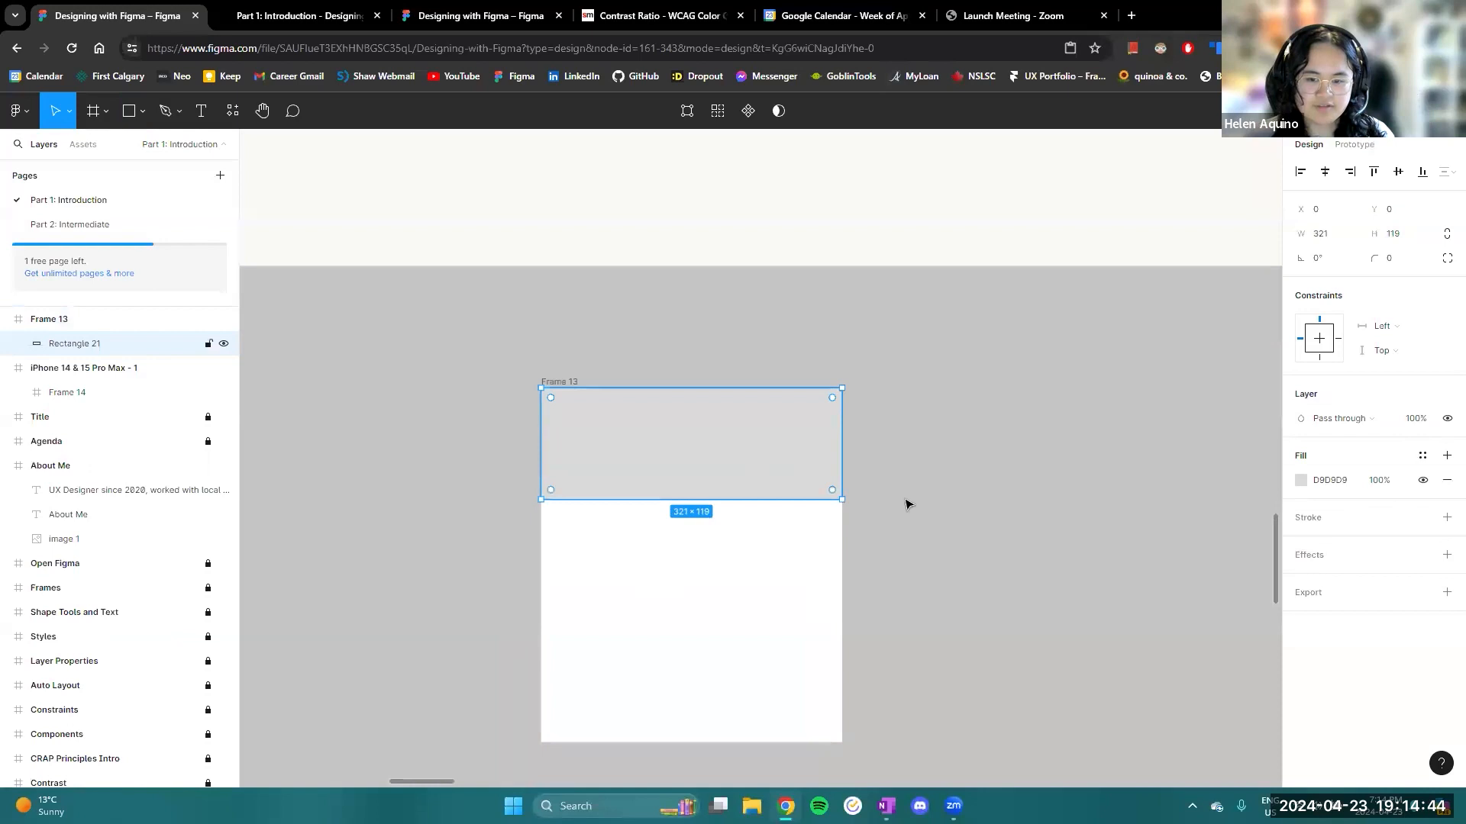
{"action": "left_click", "coordinate": [926, 546]}
{"action": "scroll", "coordinate": [910, 496], "scroll_direction": "up", "scroll_amount": 5}
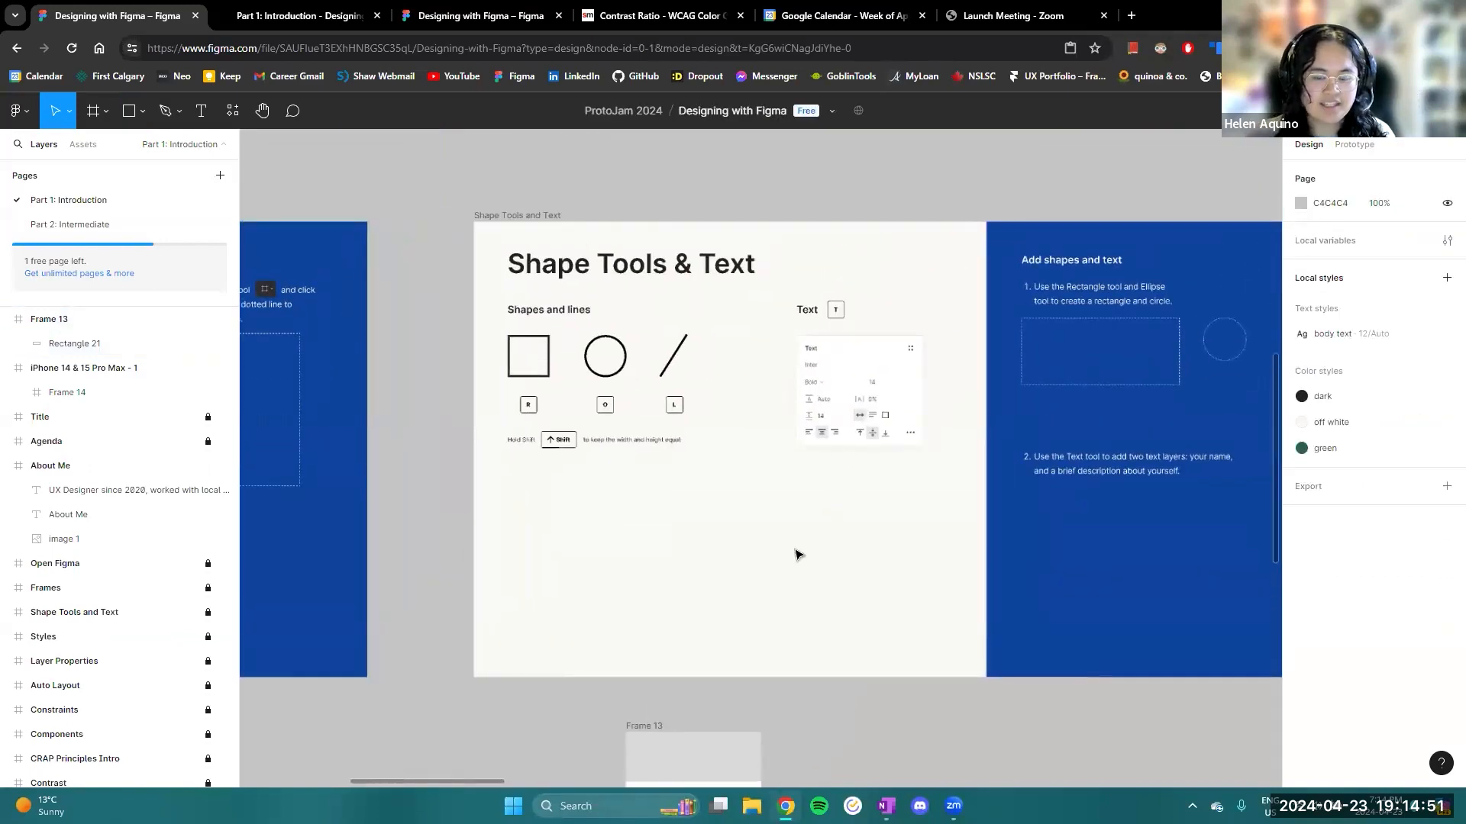
{"action": "left_click", "coordinate": [144, 112]}
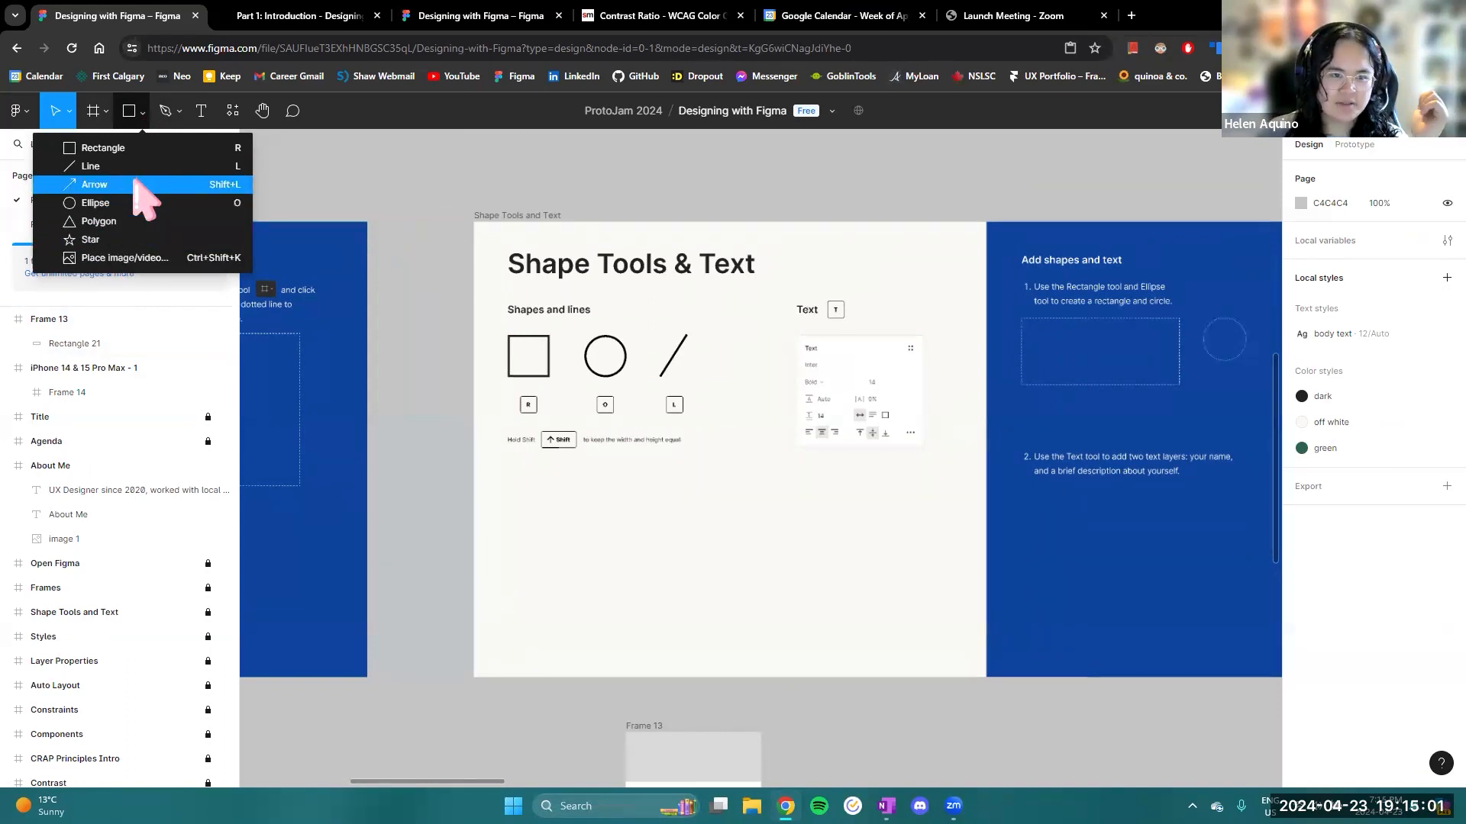
{"action": "scroll", "coordinate": [883, 540], "scroll_direction": "down", "scroll_amount": 4}
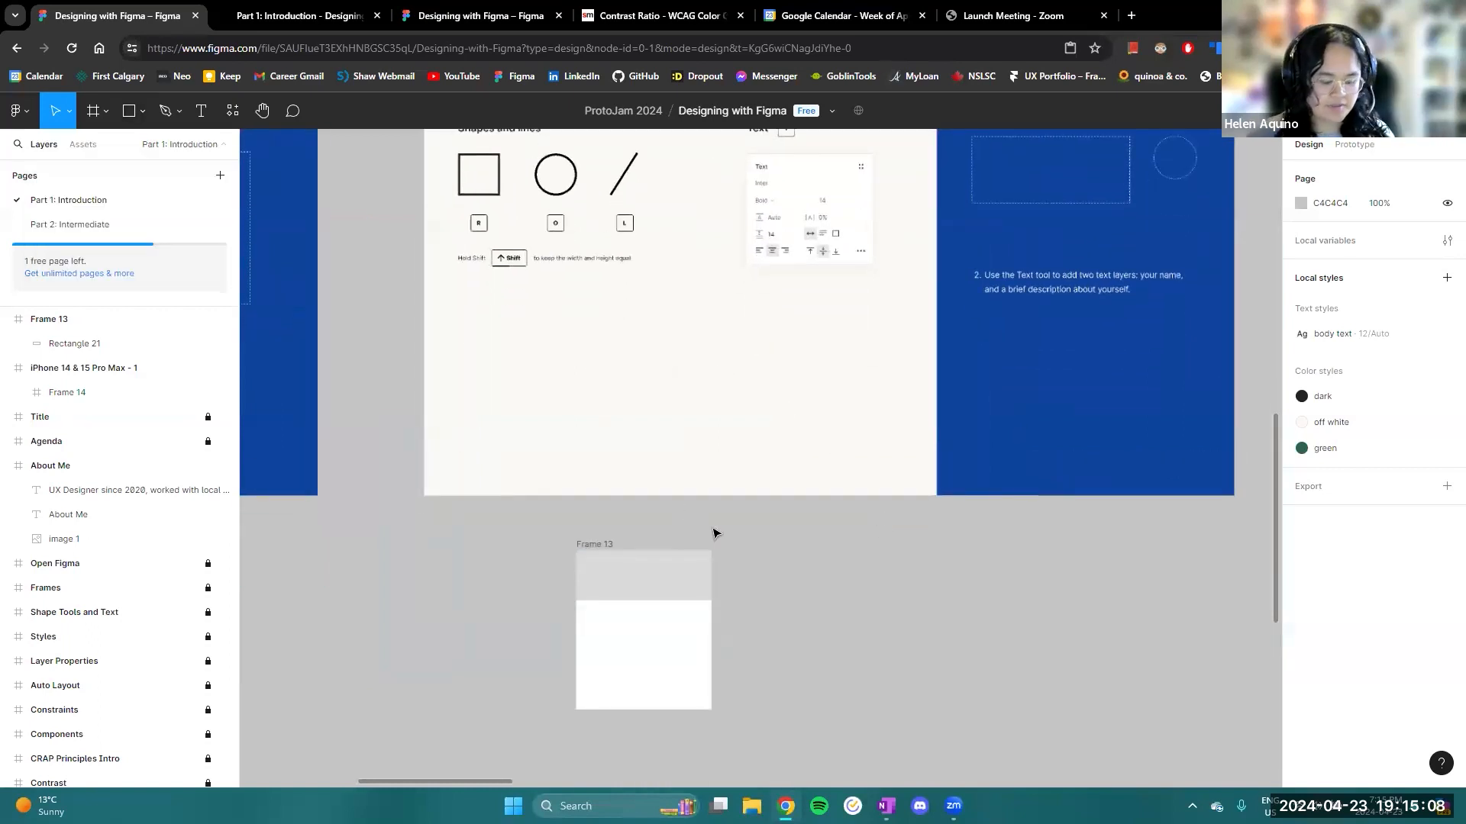
- Draw a circle about 95 by 95 in Frame 13, centred horizontally and overlapping the lower edge of the rectangle
{"action": "key", "text": "o"}
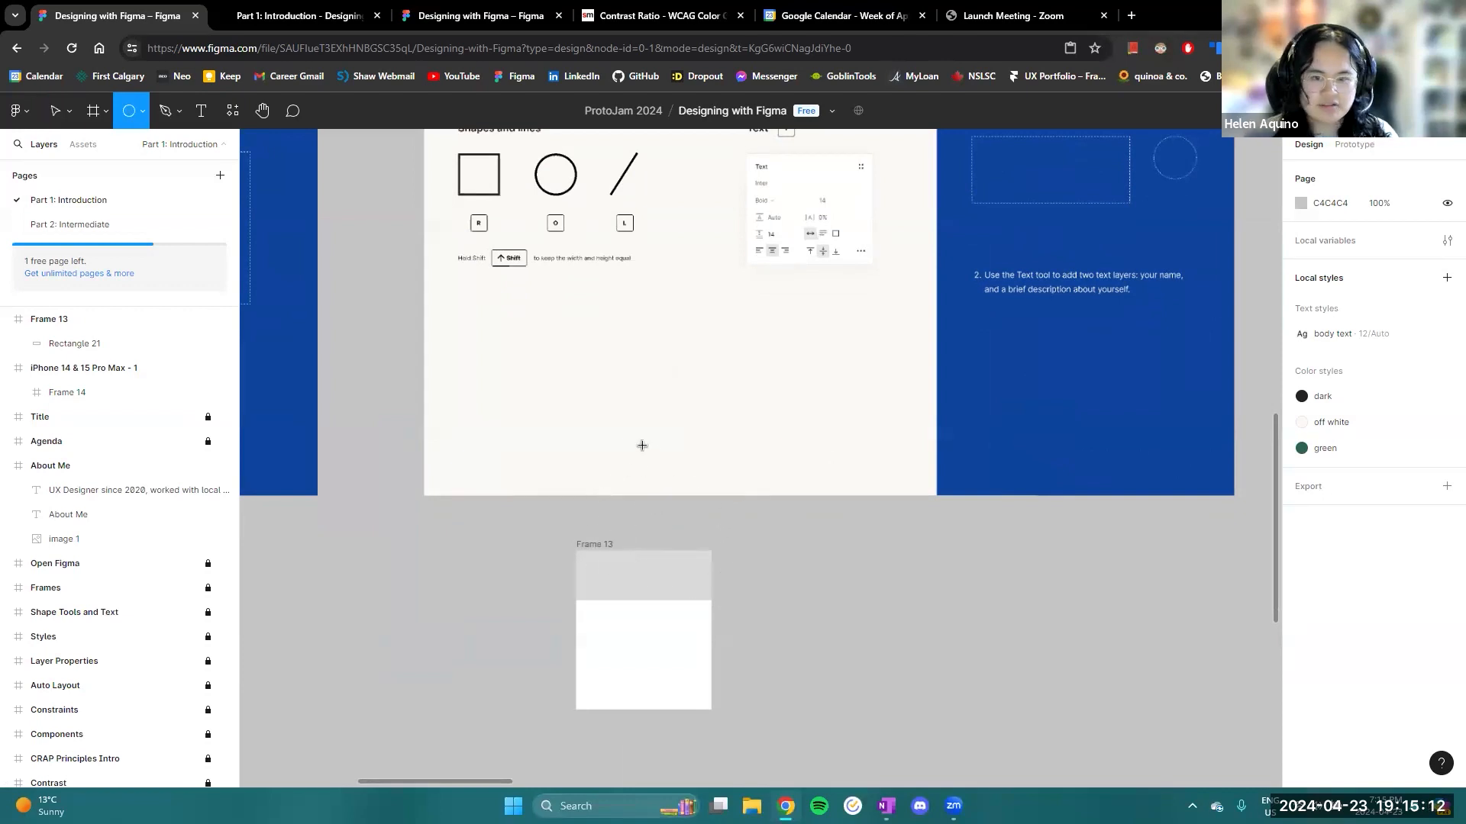
{"action": "scroll", "coordinate": [762, 599], "scroll_direction": "down", "scroll_amount": 1}
{"action": "scroll", "coordinate": [677, 534], "scroll_direction": "left", "scroll_amount": 4}
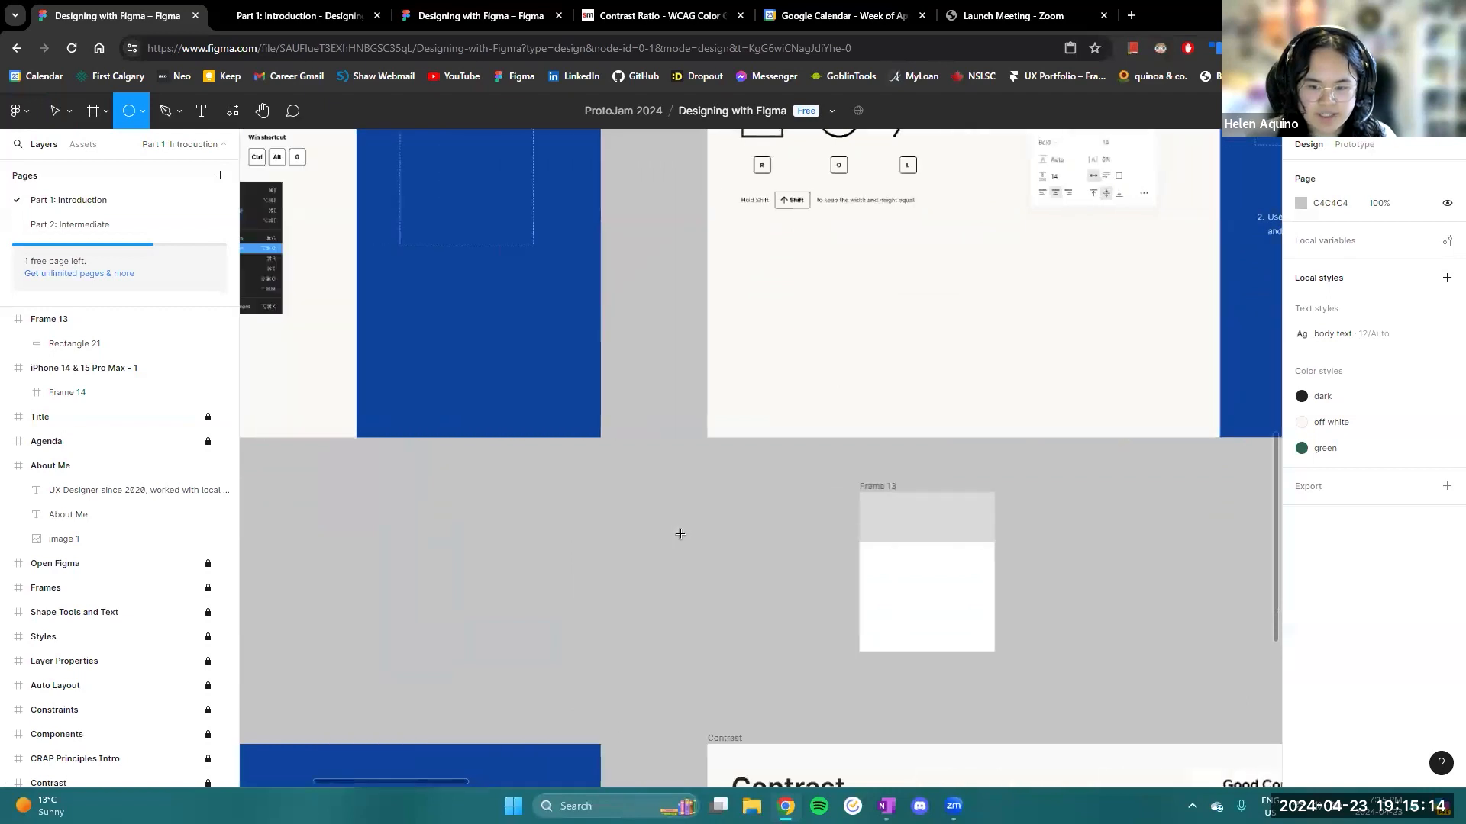
{"action": "scroll", "coordinate": [985, 535], "scroll_direction": "down", "scroll_amount": 2}
{"action": "scroll", "coordinate": [916, 491], "scroll_direction": "right", "scroll_amount": 3}
{"action": "scroll", "coordinate": [812, 491], "scroll_direction": "up", "scroll_amount": 5}
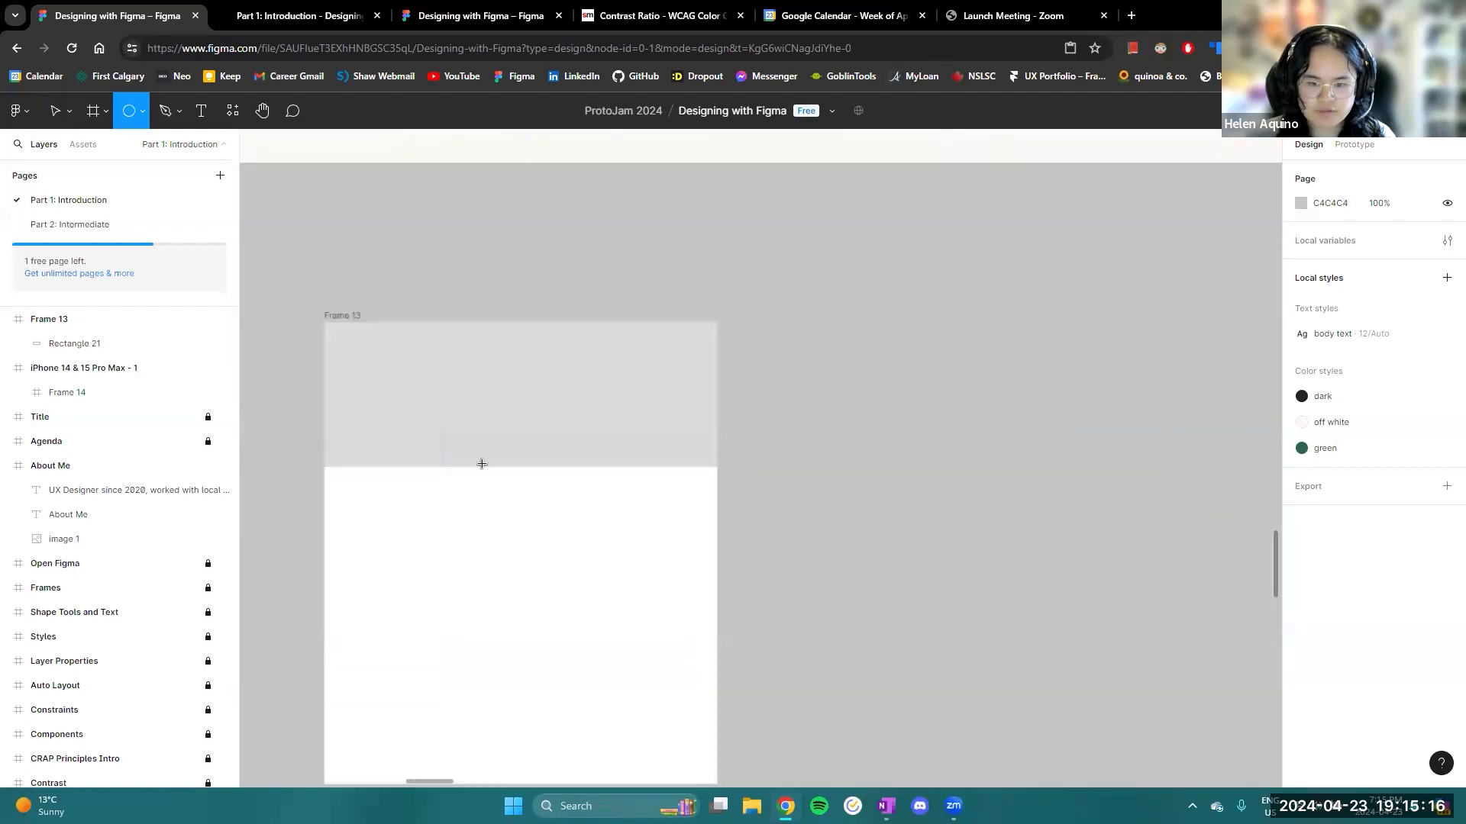
{"action": "mouse_move", "coordinate": [463, 427]}
{"action": "left_mouse_down"}
{"action": "mouse_move", "coordinate": [559, 543]}
{"action": "mouse_move", "coordinate": [524, 489]}
{"action": "mouse_move", "coordinate": [539, 489]}
{"action": "left_mouse_up"}
{"action": "scroll", "coordinate": [769, 534], "scroll_direction": "down", "scroll_amount": 5}
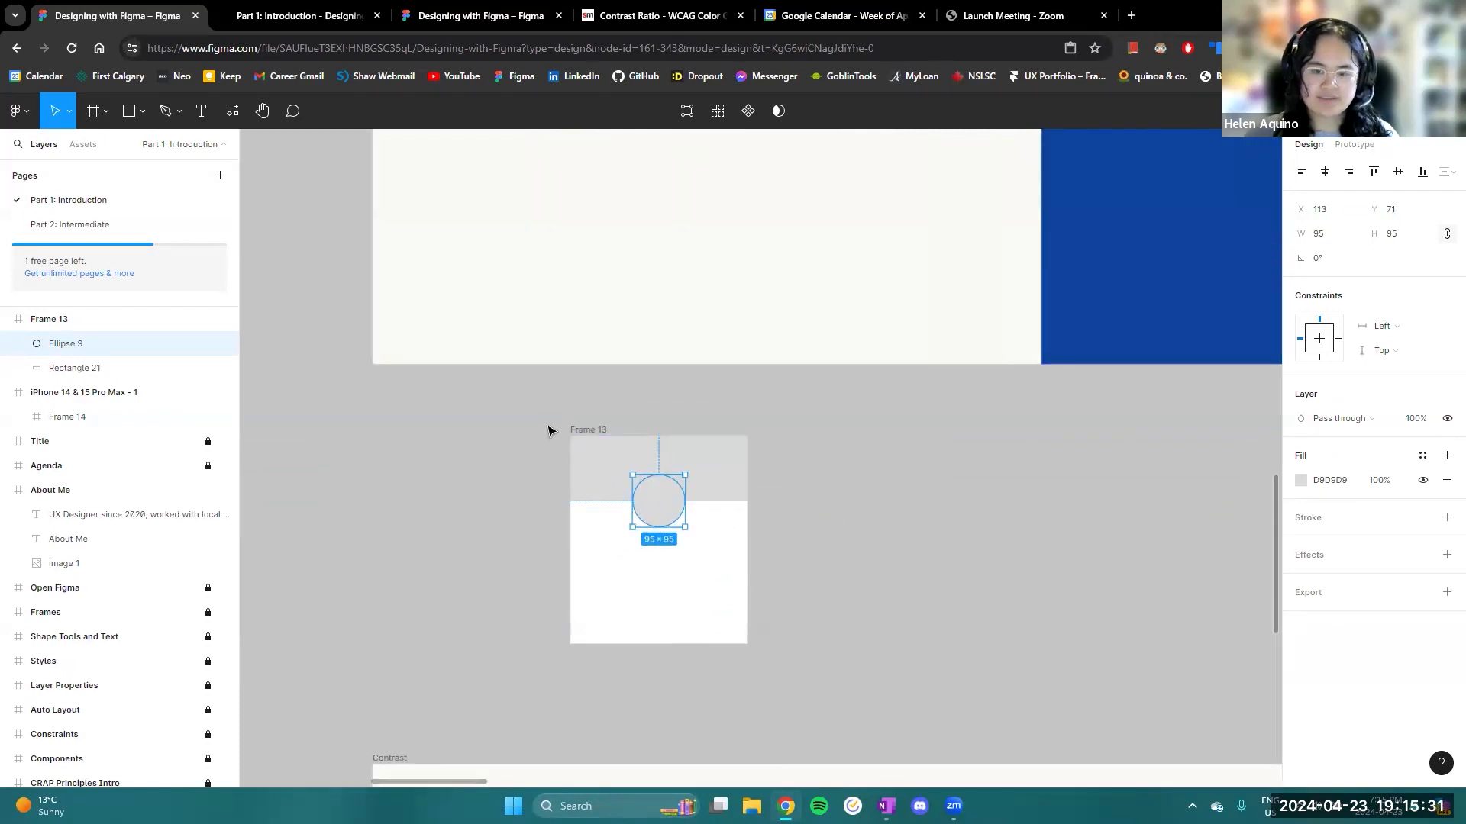
{"action": "scroll", "coordinate": [959, 507], "scroll_direction": "up", "scroll_amount": 5}
{"action": "scroll", "coordinate": [947, 518], "scroll_direction": "down", "scroll_amount": 1}
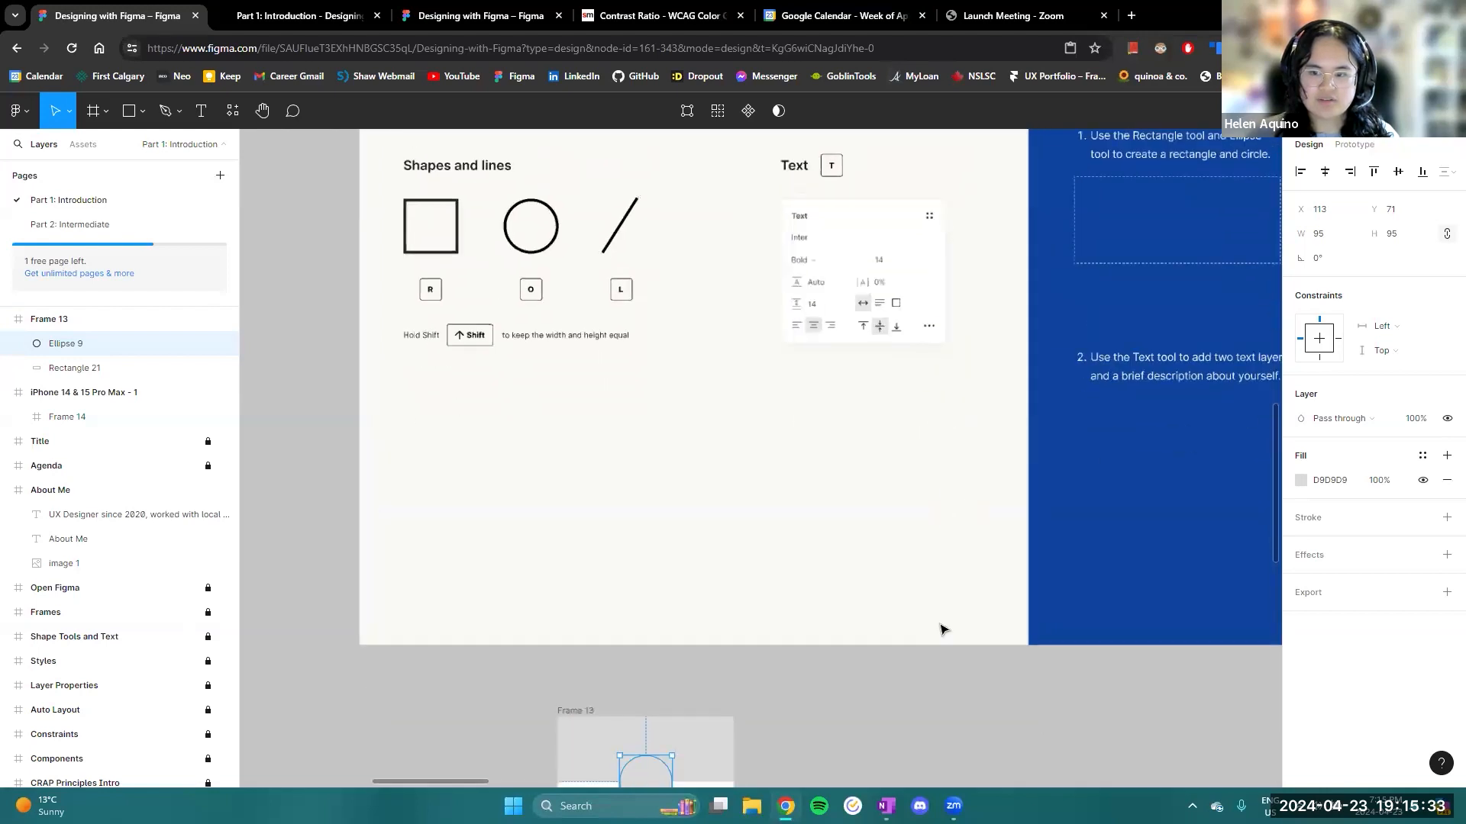
{"action": "left_click", "coordinate": [837, 695]}
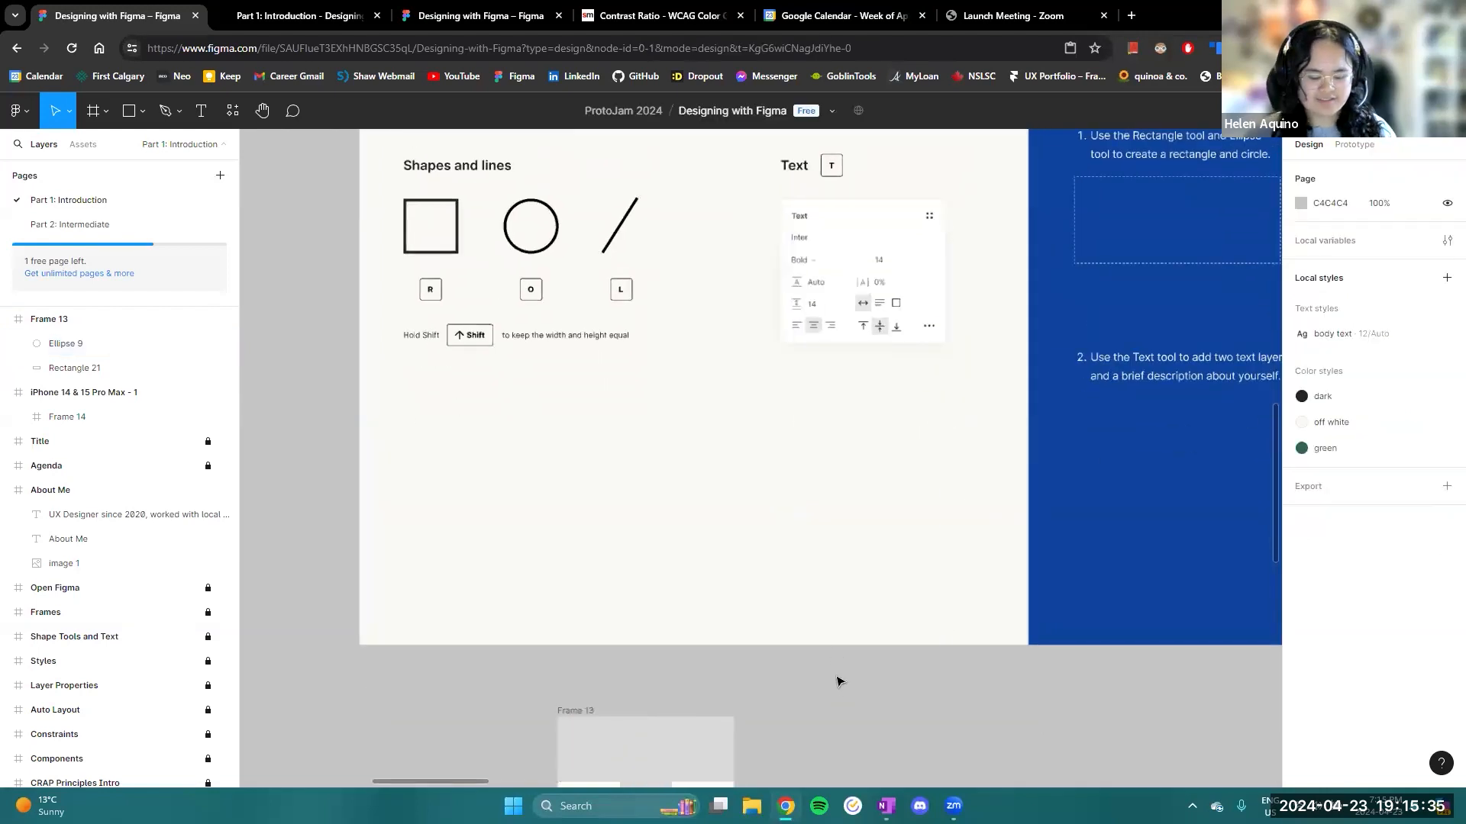
- Add a text layer with the presenter's full name in Frame 13, below the circle
{"action": "key", "text": "t"}
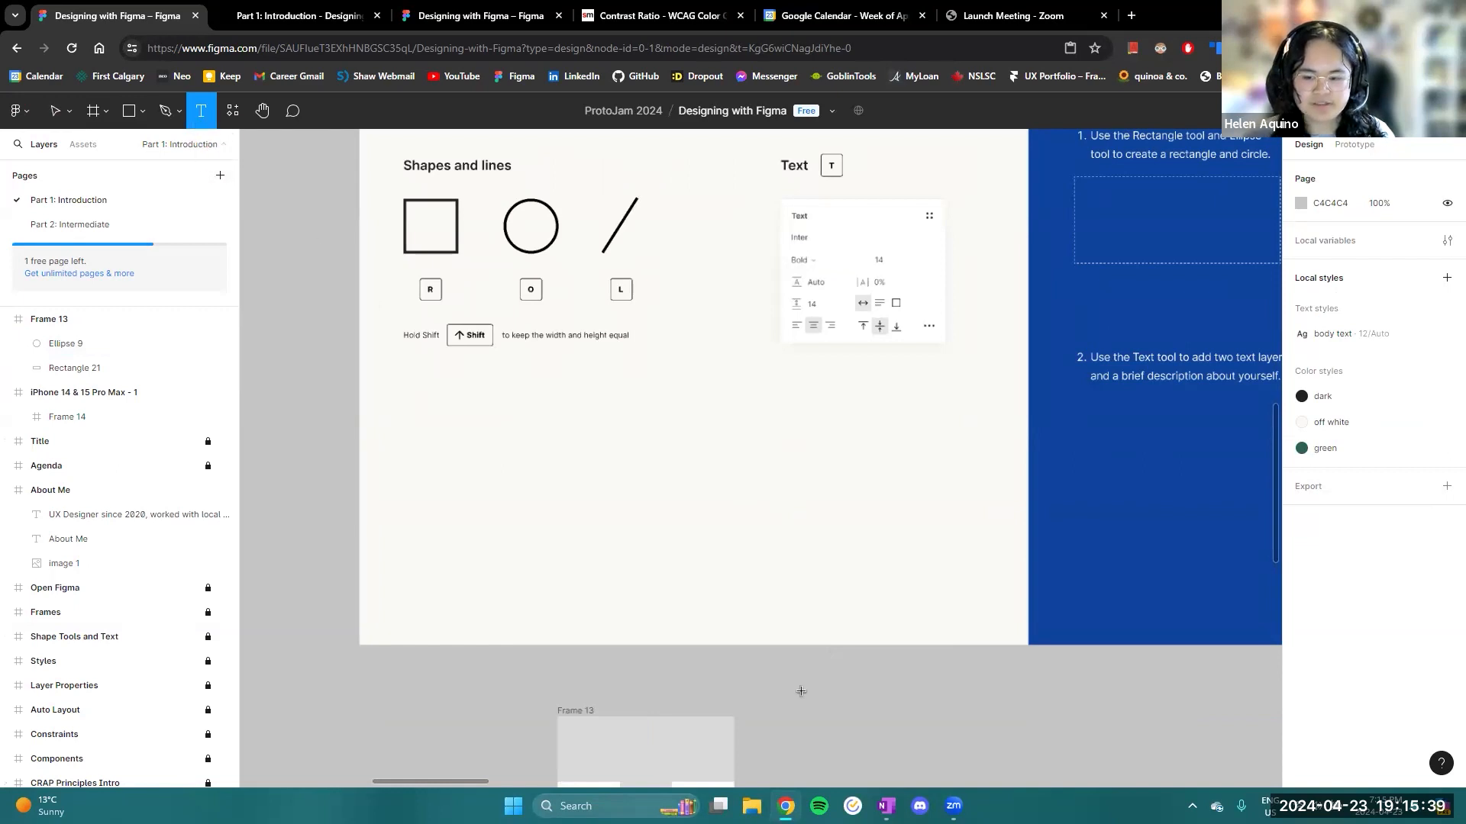
{"action": "scroll", "coordinate": [801, 691], "scroll_direction": "down", "scroll_amount": 5}
{"action": "left_click", "coordinate": [607, 506]}
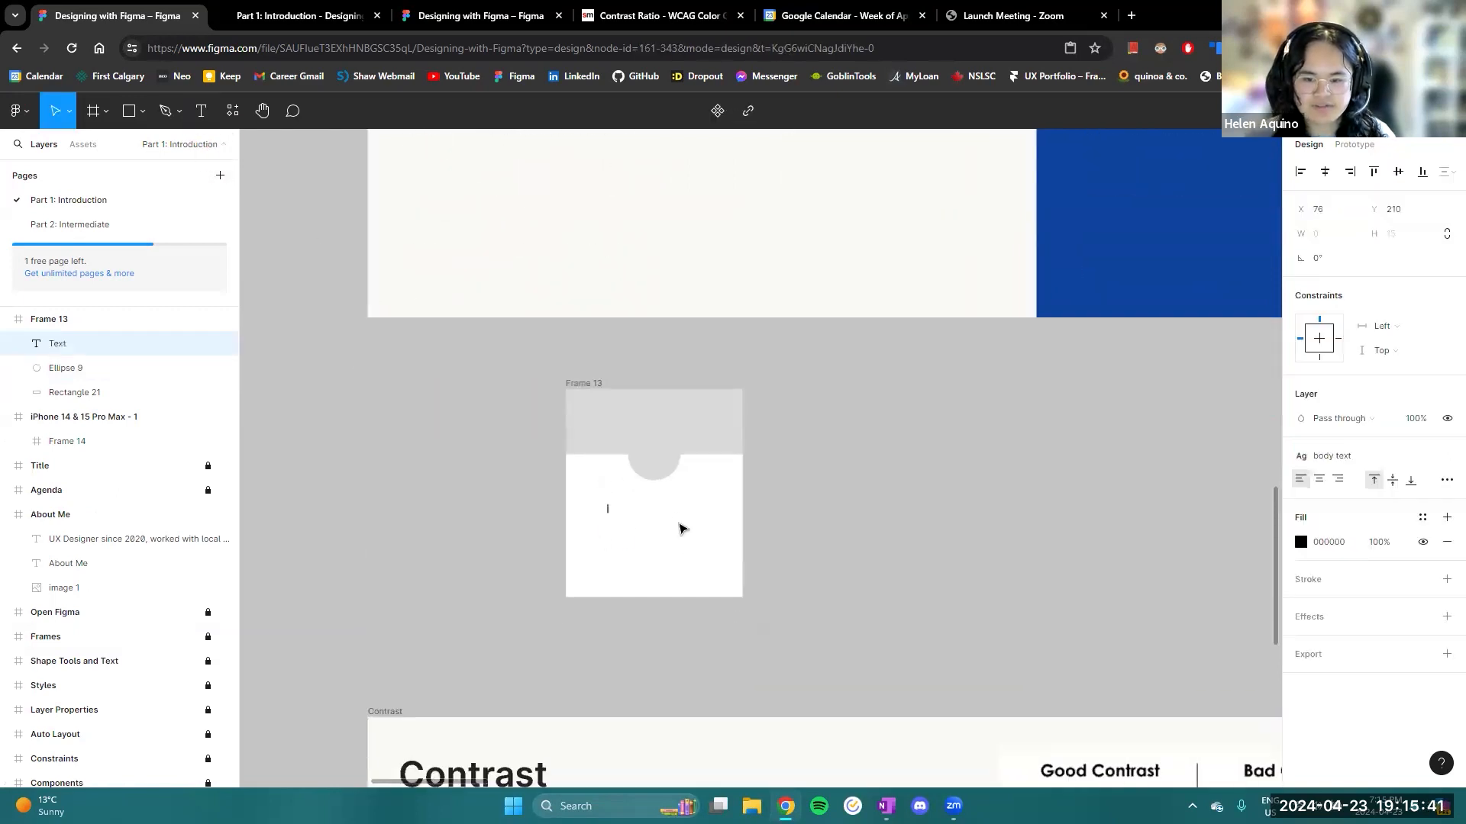
{"action": "scroll", "coordinate": [636, 518], "scroll_direction": "up", "scroll_amount": 5}
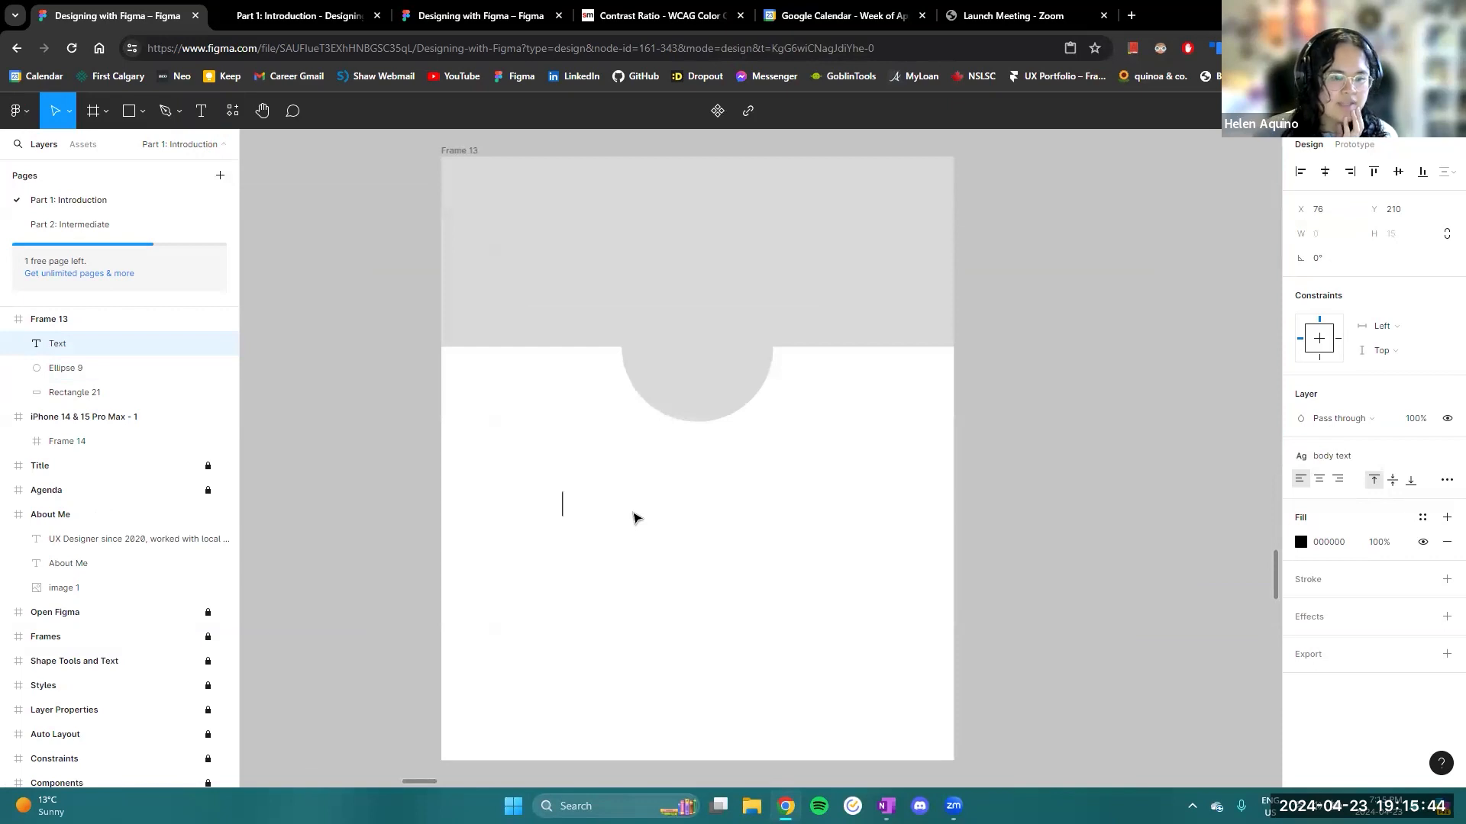
{"action": "scroll", "coordinate": [917, 611], "scroll_direction": "down", "scroll_amount": 3}
{"action": "scroll", "coordinate": [719, 623], "scroll_direction": "up", "scroll_amount": 2}
{"action": "type", "text": "Helen Aquino"}
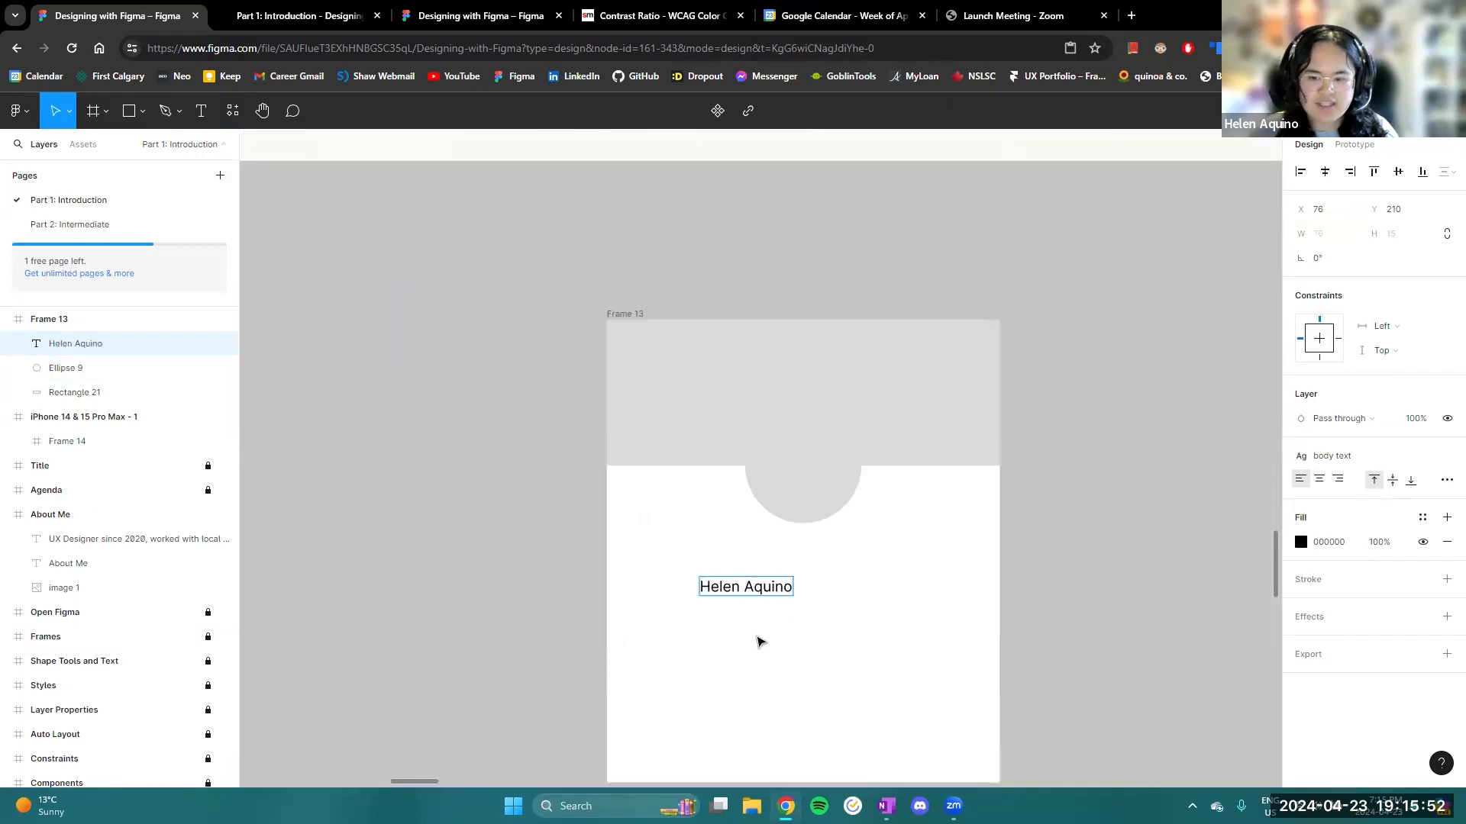
{"action": "key", "text": "Escape"}
- Add a second text layer below the name reading "Currently watching my emotional support millennials"
{"action": "left_click", "coordinate": [201, 111]}
{"action": "left_click", "coordinate": [714, 634]}
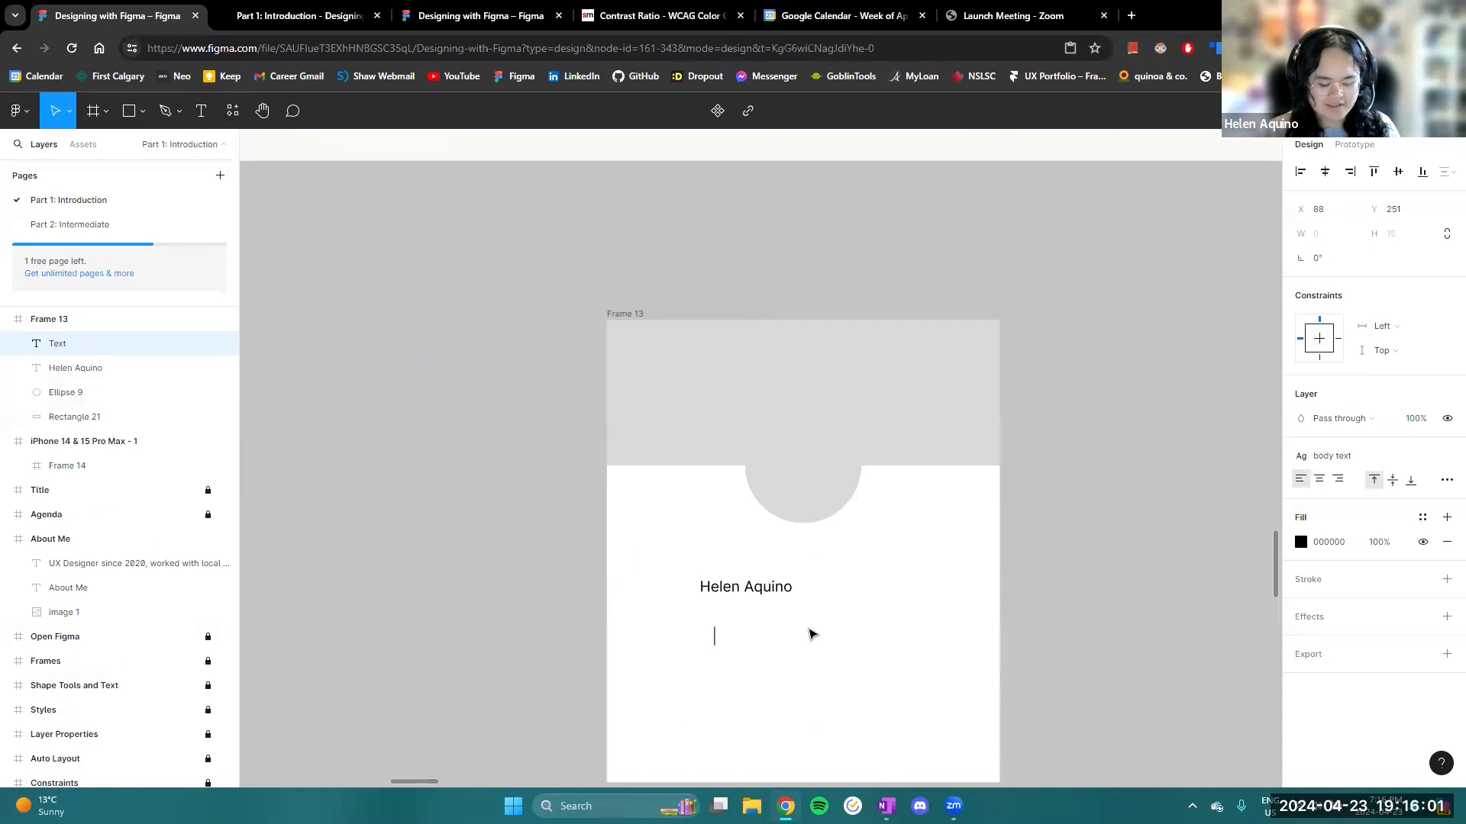
{"action": "type", "text": "Currently wa"}
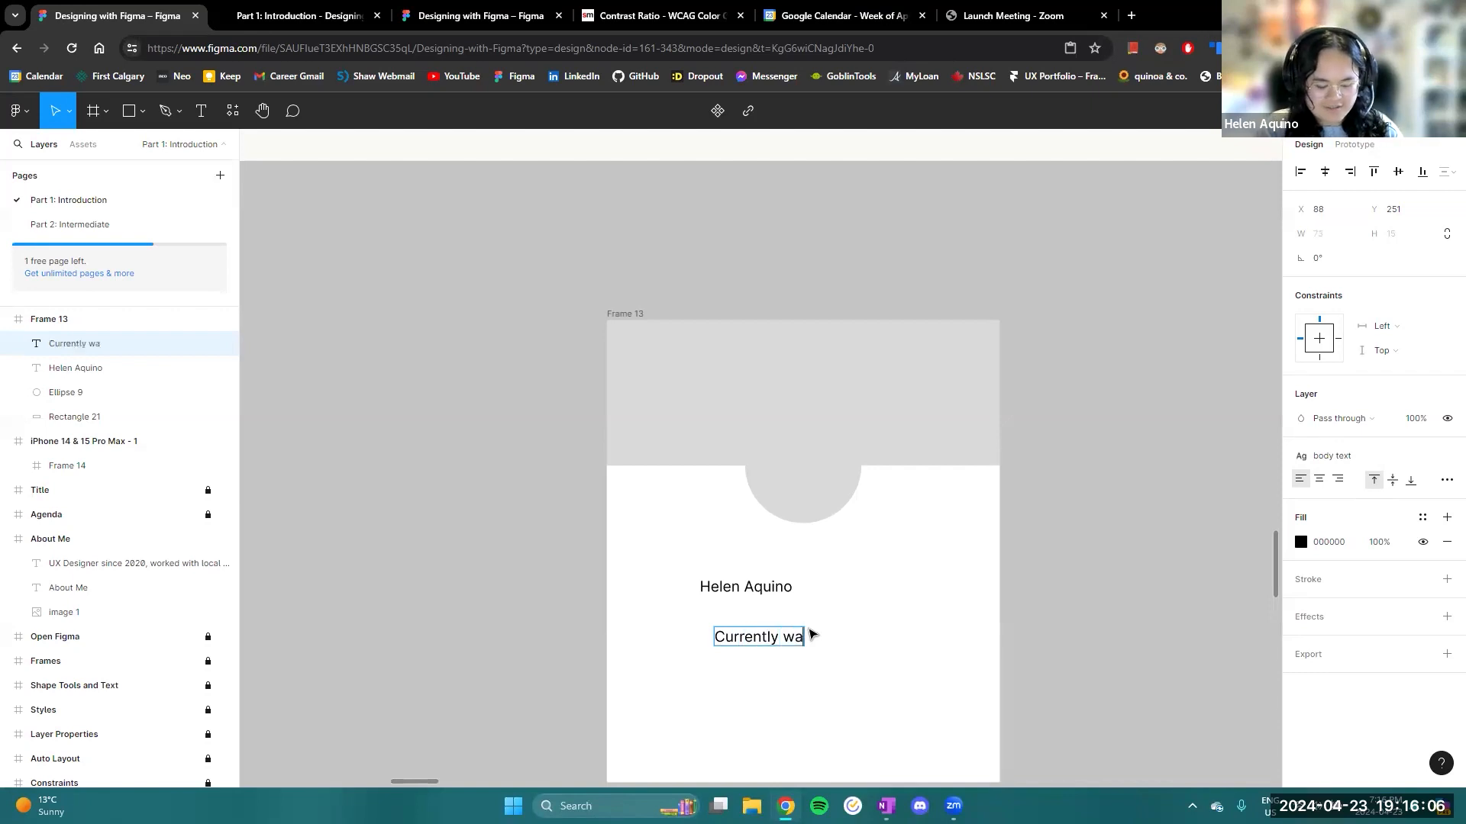
{"action": "type", "text": "tching my emptional support milf nnials"}
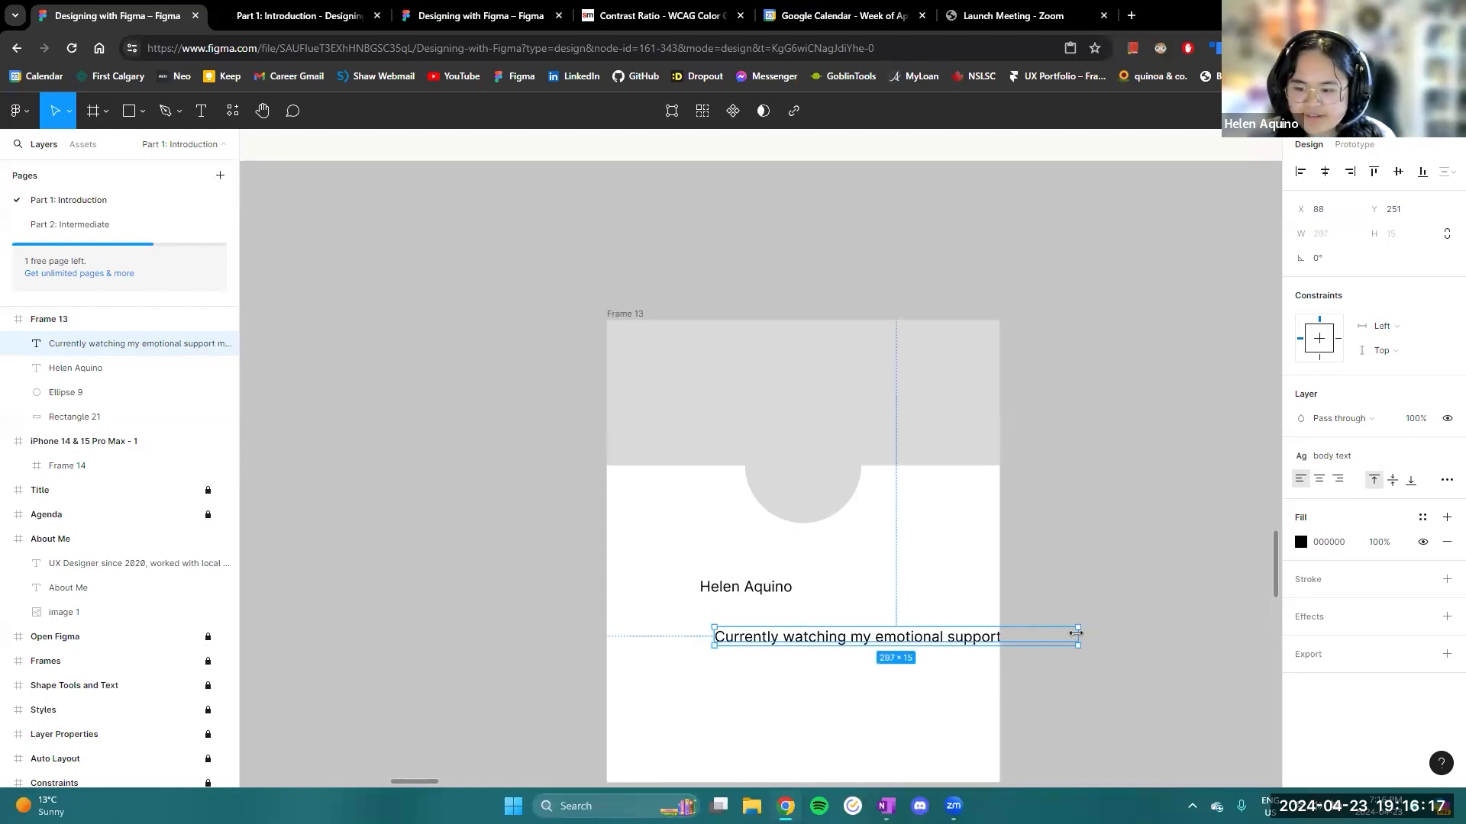
- Narrow the description text box to 180 wide and centre the name and description closely beneath the circle
{"action": "left_click_drag", "start_coordinate": [1075, 633], "coordinate": [937, 633]}
{"action": "left_click_drag", "start_coordinate": [805, 654], "coordinate": [784, 637]}
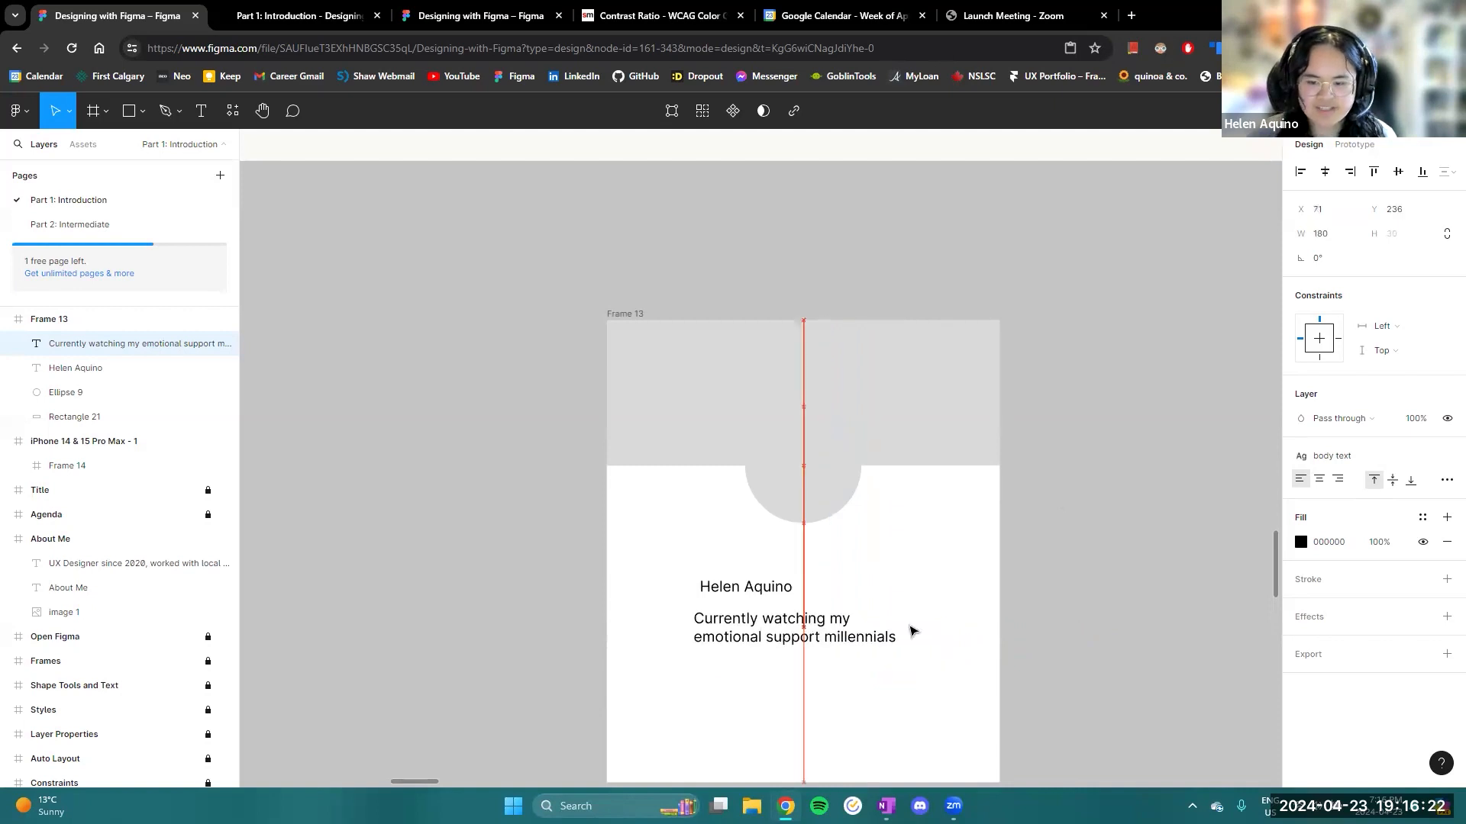
{"action": "left_click", "coordinate": [1088, 607]}
{"action": "left_click_drag", "start_coordinate": [752, 587], "coordinate": [795, 556]}
{"action": "left_click_drag", "start_coordinate": [792, 620], "coordinate": [793, 590]}
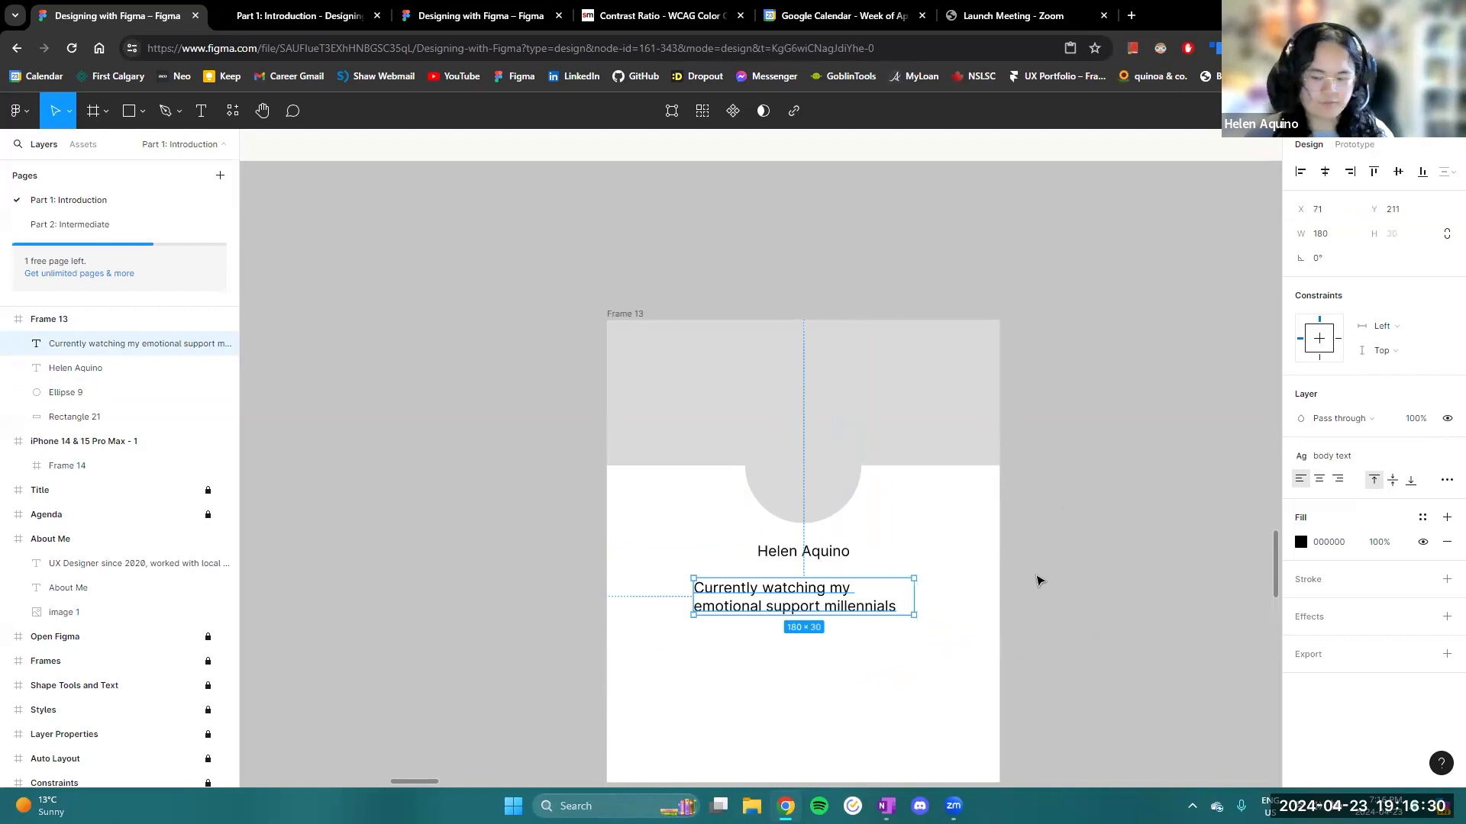
- Move Frame 13 from below the Shape Tools and Text slide to below the Styles slide
{"action": "scroll", "coordinate": [1037, 579], "scroll_direction": "down", "scroll_amount": 3}
{"action": "left_click", "coordinate": [818, 425]}
{"action": "scroll", "coordinate": [840, 474], "scroll_direction": "up", "scroll_amount": 3}
{"action": "scroll", "coordinate": [860, 526], "scroll_direction": "down", "scroll_amount": 2}
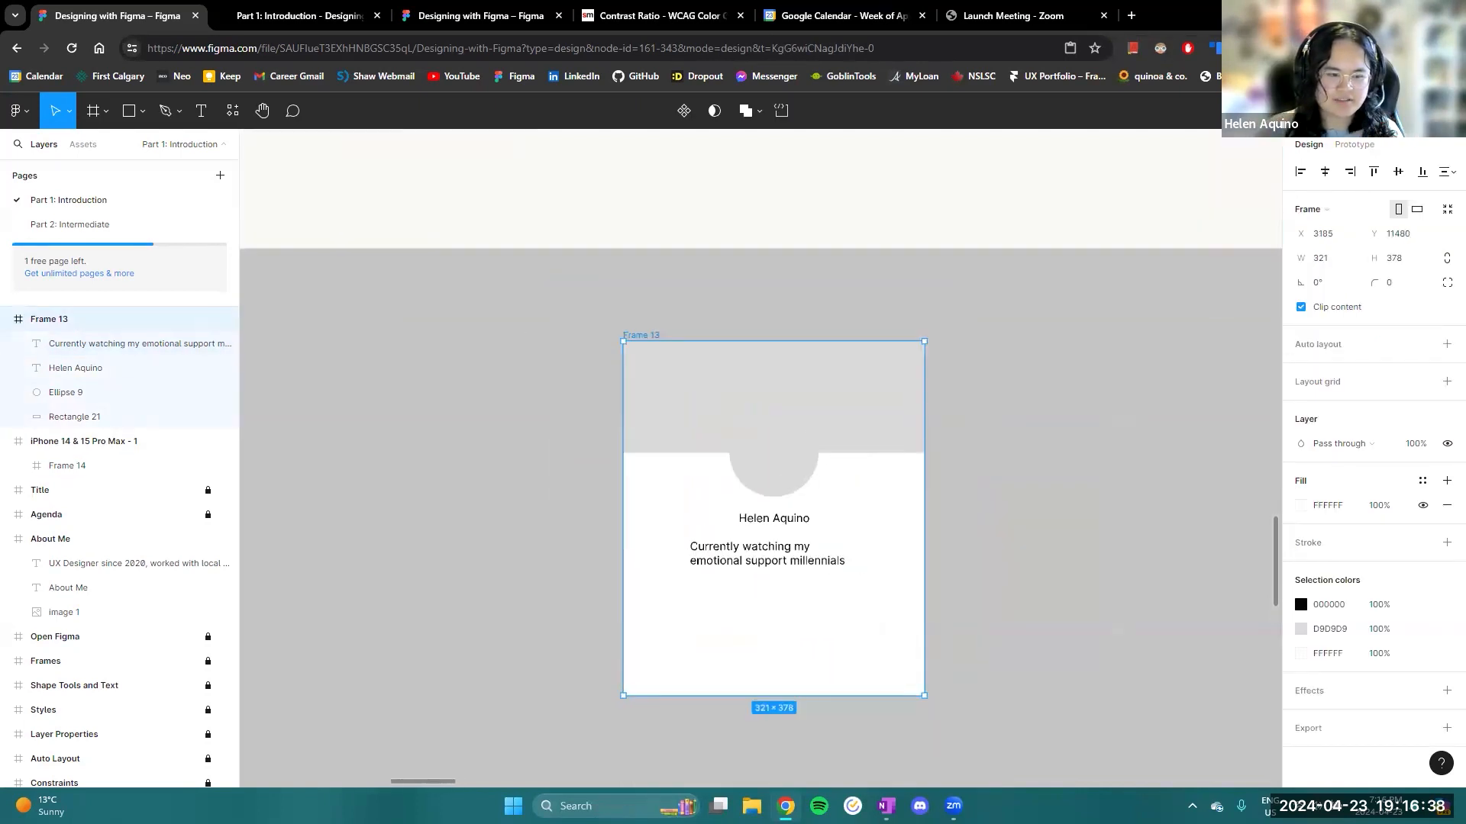
{"action": "scroll", "coordinate": [830, 547], "scroll_direction": "up", "scroll_amount": 2}
{"action": "scroll", "coordinate": [829, 546], "scroll_direction": "down", "scroll_amount": 2}
{"action": "scroll", "coordinate": [845, 535], "scroll_direction": "down", "scroll_amount": 4}
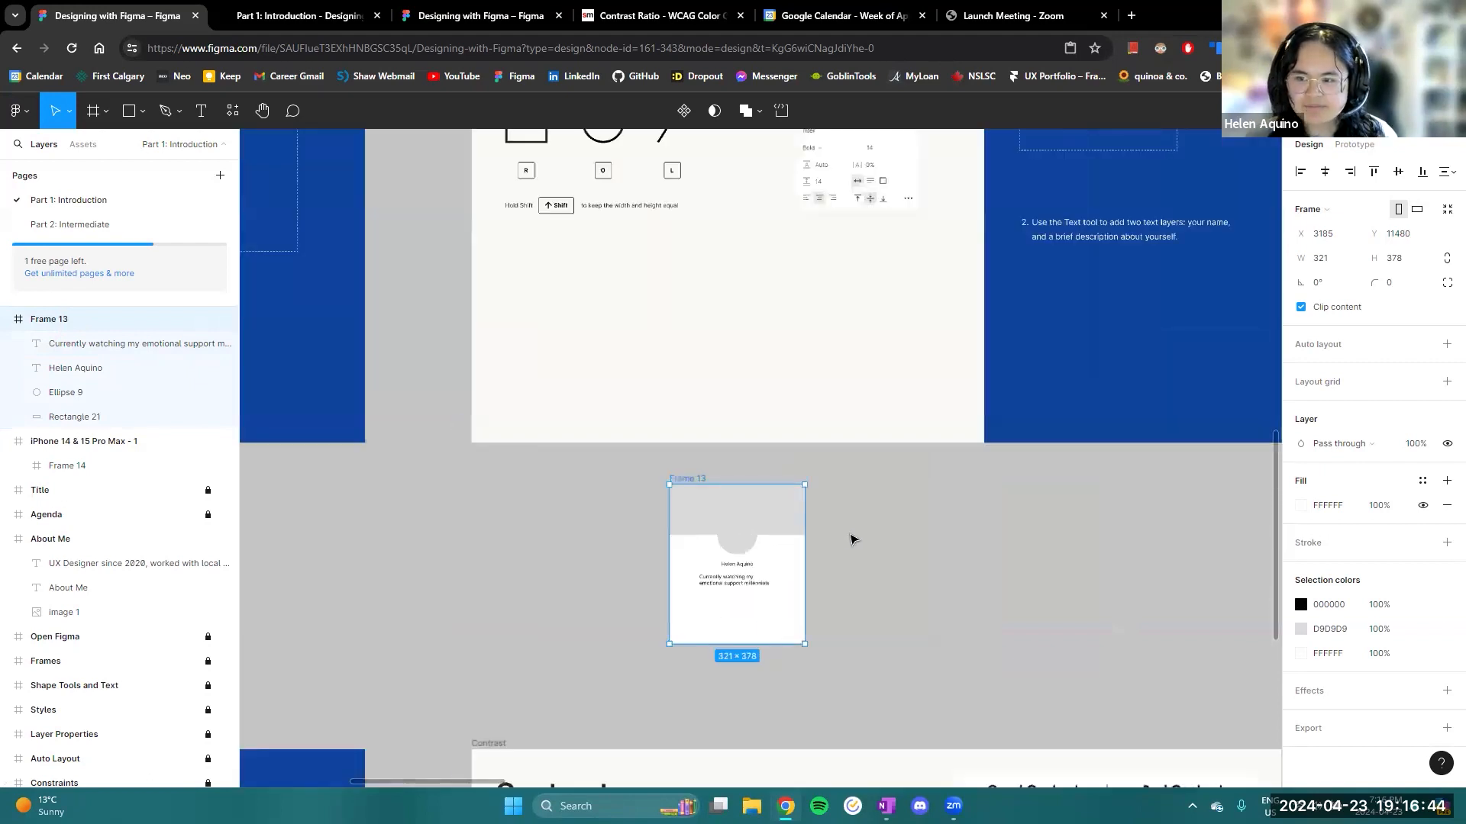
{"action": "scroll", "coordinate": [866, 543], "scroll_direction": "down", "scroll_amount": 2}
{"action": "scroll", "coordinate": [863, 550], "scroll_direction": "up", "scroll_amount": 6}
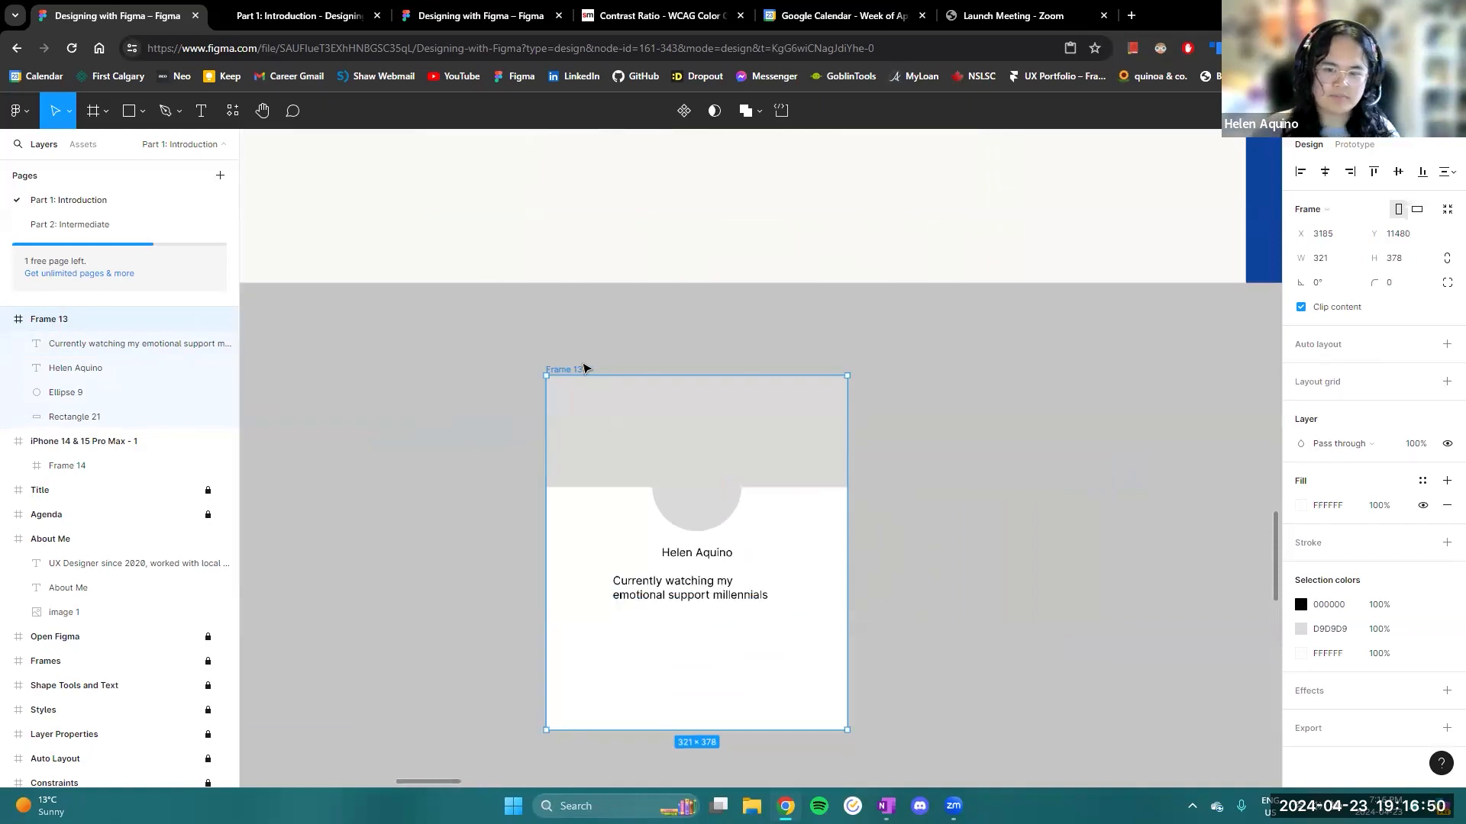
{"action": "scroll", "coordinate": [1099, 548], "scroll_direction": "down", "scroll_amount": 4}
{"action": "left_click_drag", "start_coordinate": [1115, 513], "coordinate": [773, 578]}
{"action": "left_click_drag", "start_coordinate": [597, 548], "coordinate": [905, 560]}
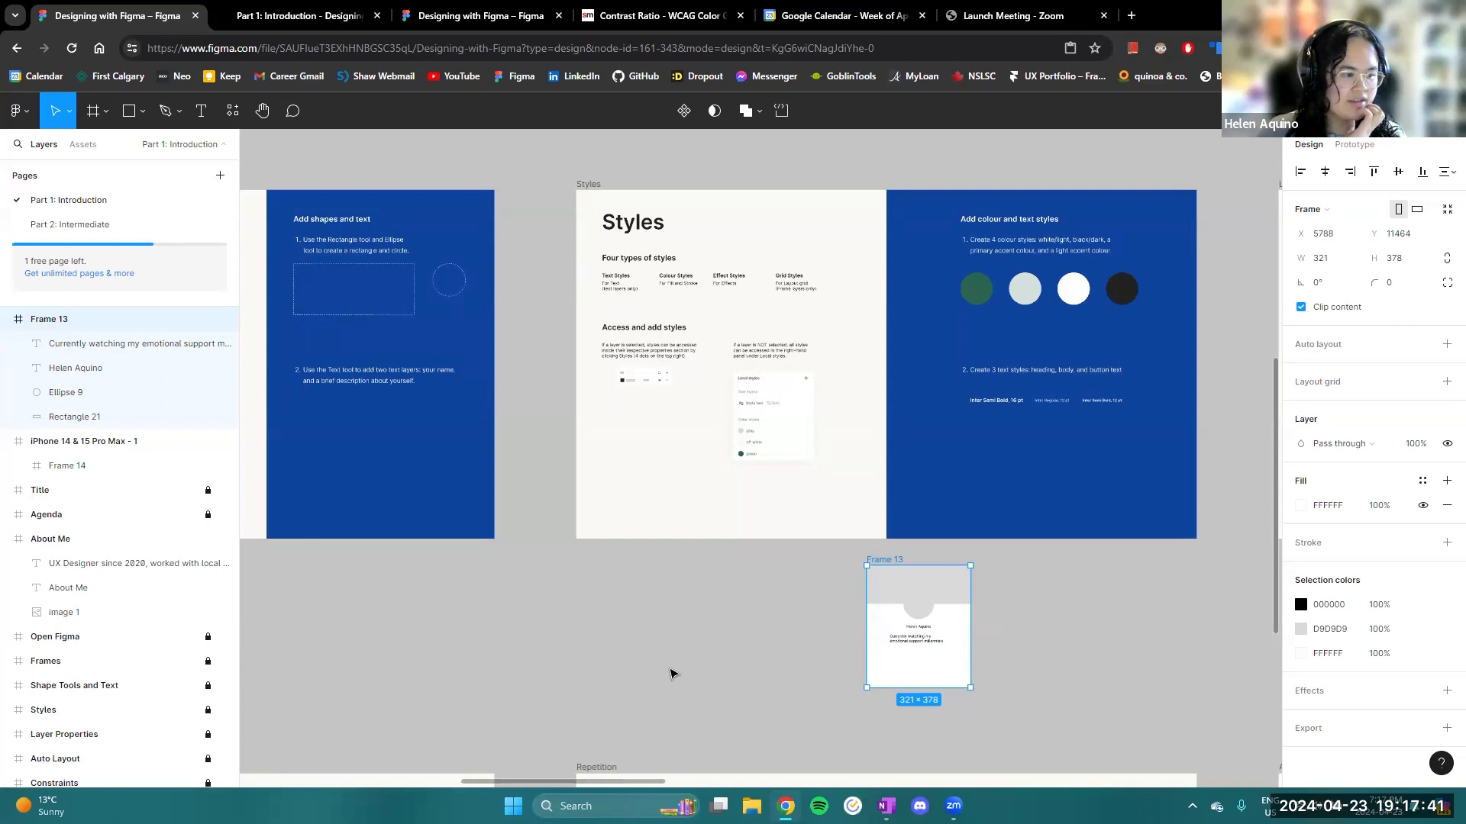
- Switch to the presentation, advance it to the Styles slide, and return to the design file
{"action": "left_click_drag", "start_coordinate": [650, 613], "coordinate": [490, 619]}
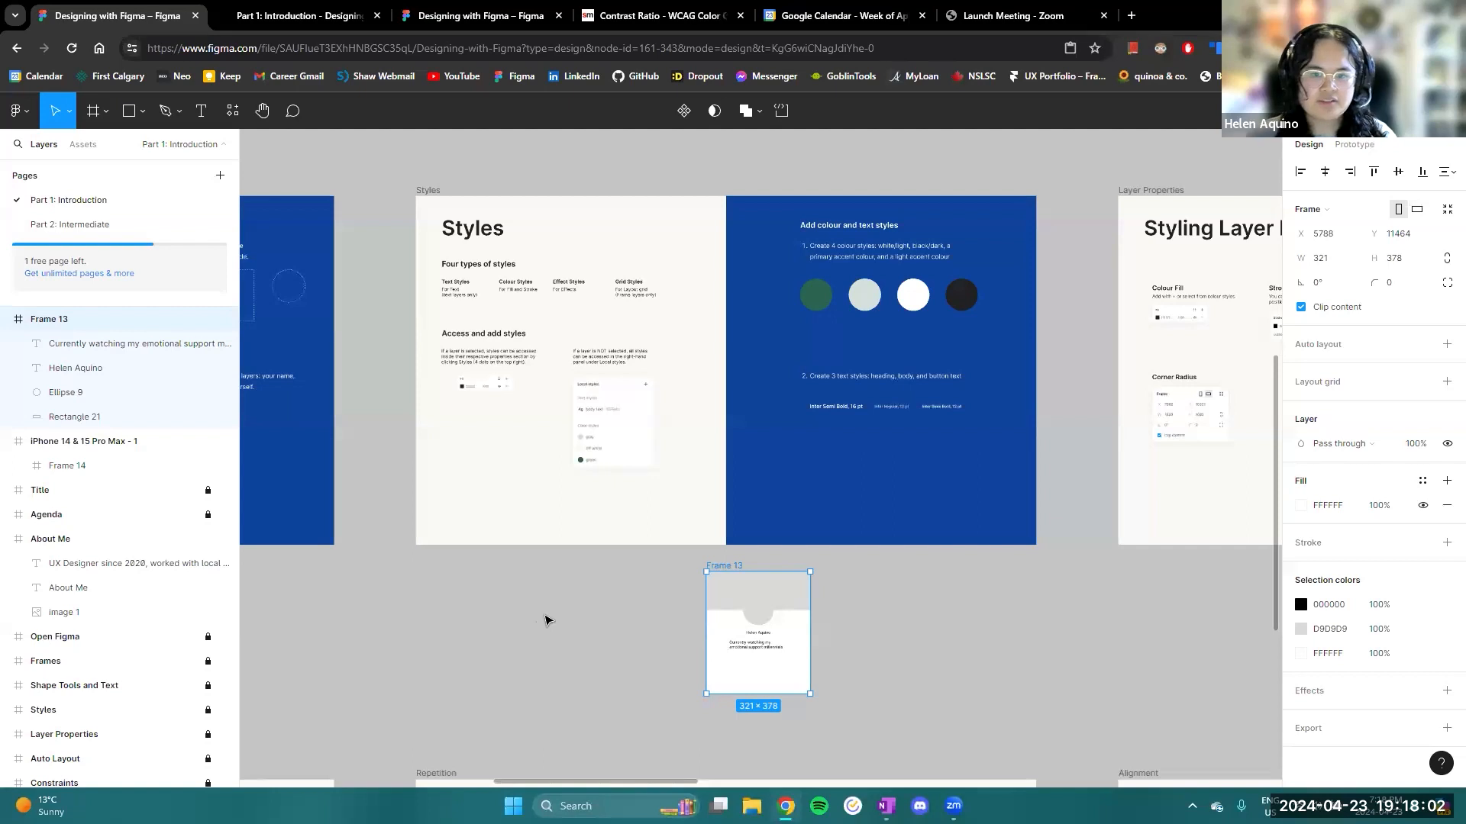
{"action": "scroll", "coordinate": [564, 599], "scroll_direction": "up", "scroll_amount": 2}
{"action": "left_click_drag", "start_coordinate": [607, 477], "coordinate": [561, 604]}
{"action": "left_click", "coordinate": [320, 9]}
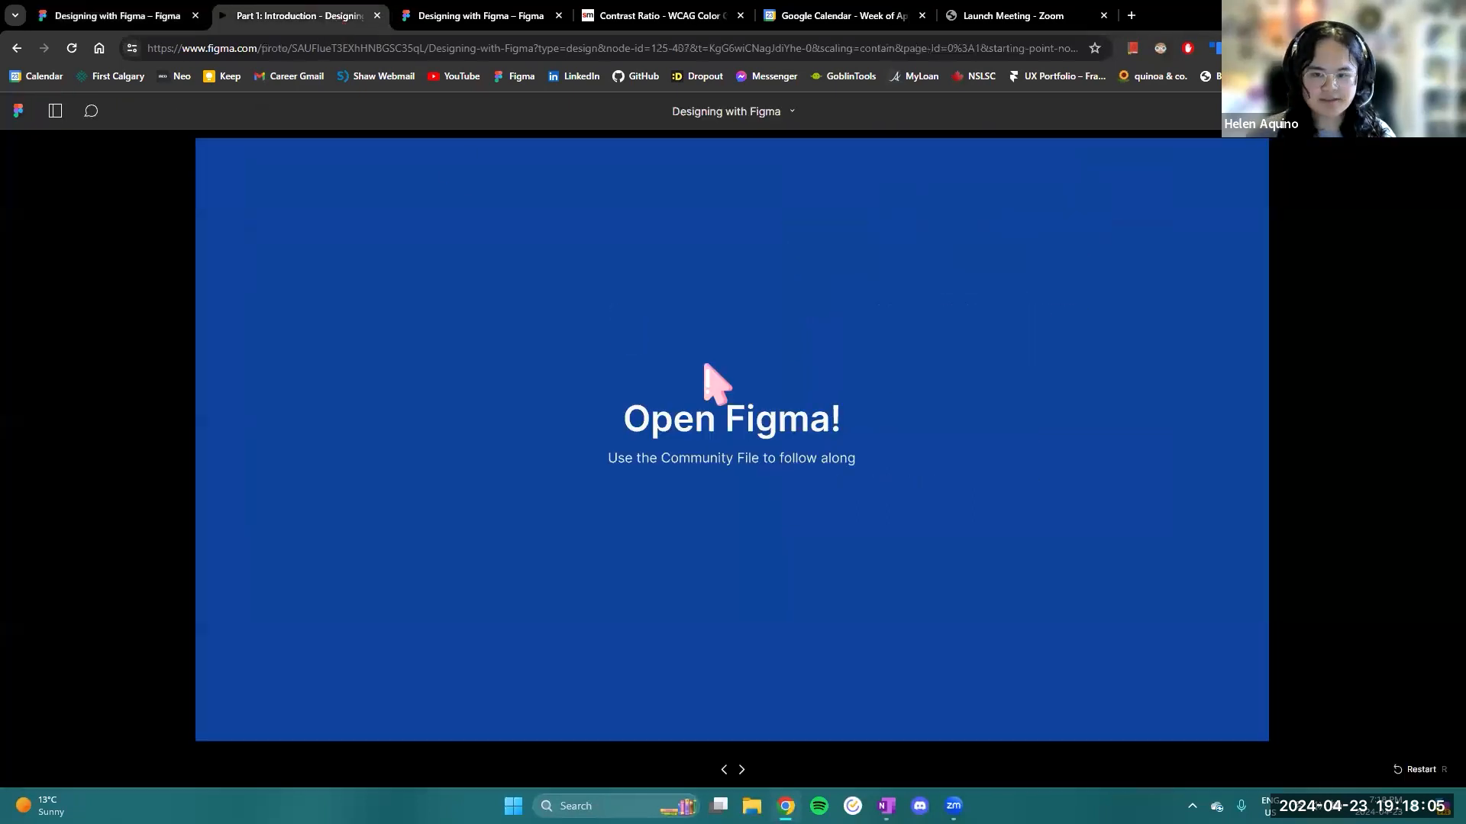
{"action": "key", "text": "Right"}
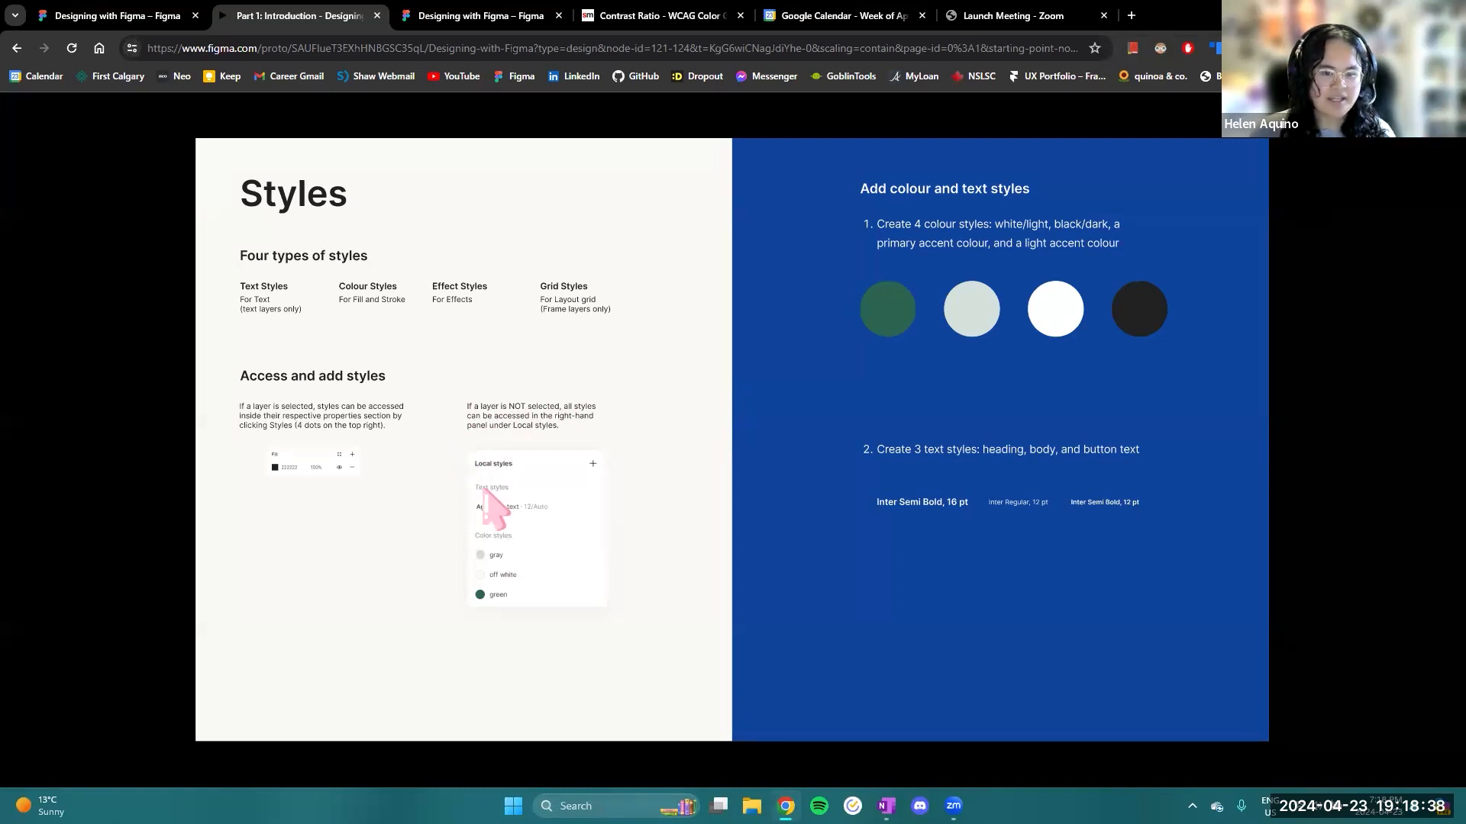
{"action": "left_click", "coordinate": [118, 16]}
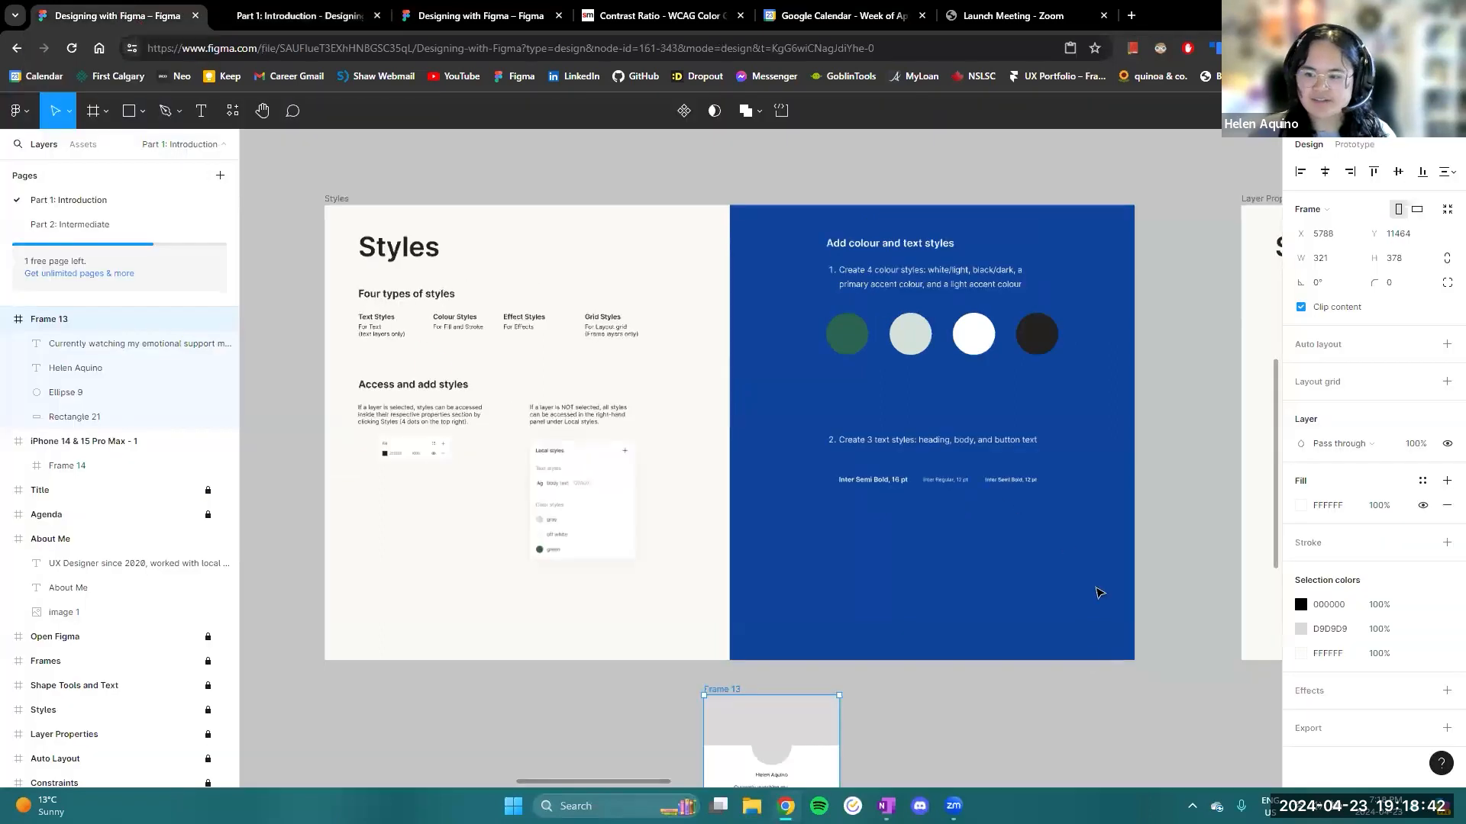
- Create a colour style named "white" from Frame 13's FFFFFF fill and reposition the frame beneath the Styles slide's blue panel
{"action": "key", "text": "shift+2"}
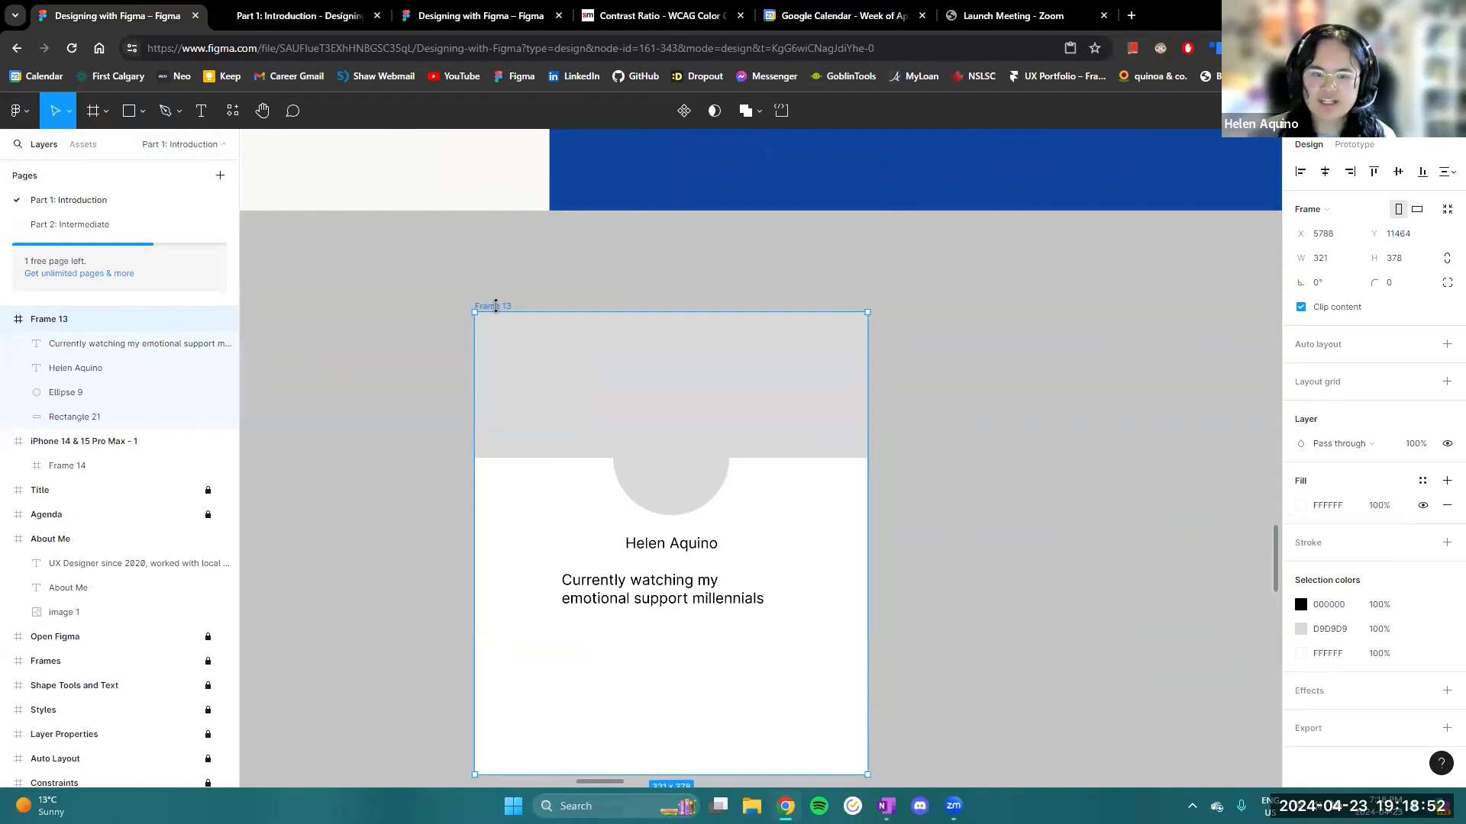
{"action": "left_click_drag", "start_coordinate": [496, 303], "coordinate": [497, 247]}
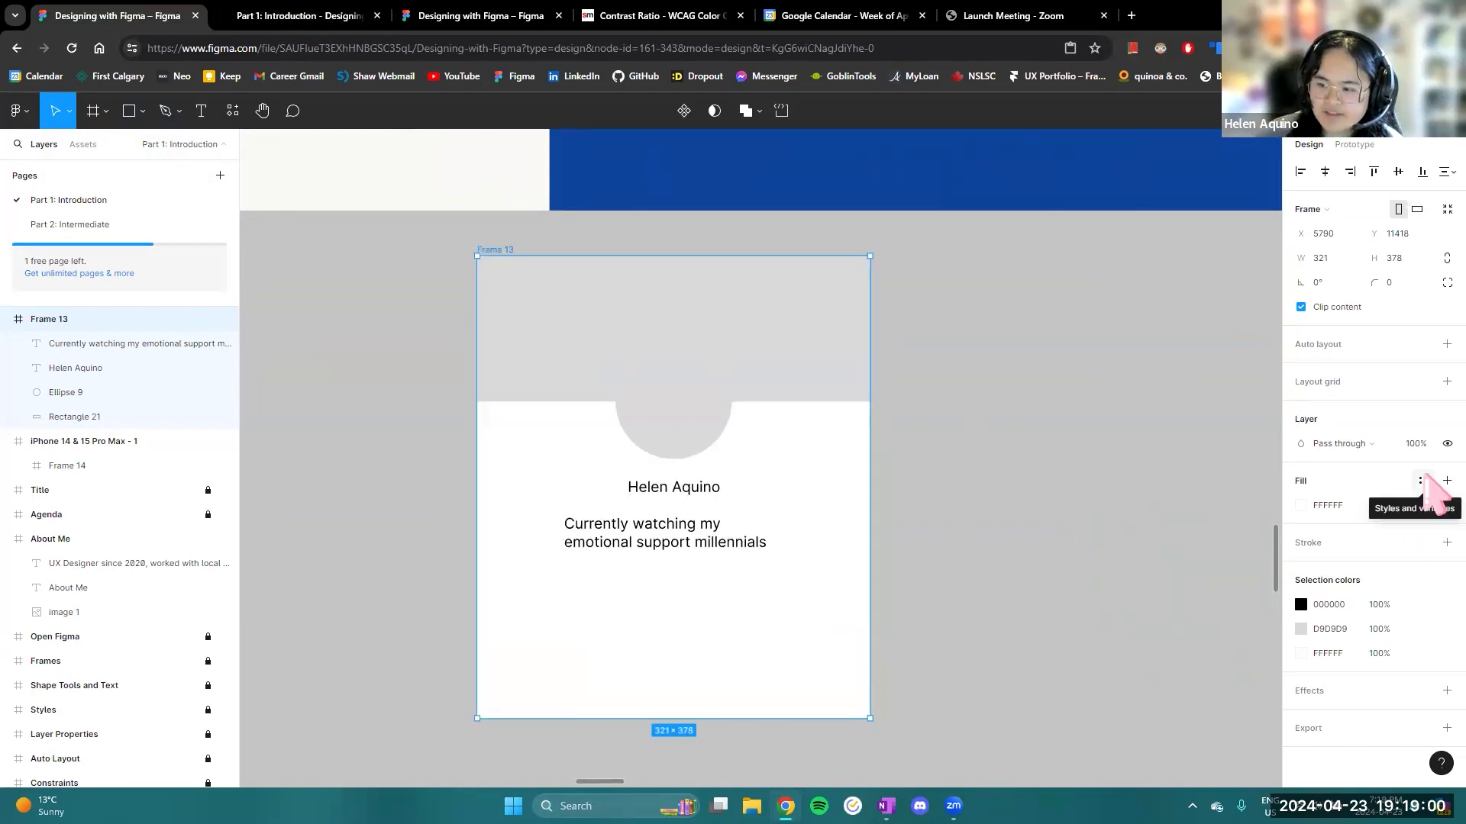
{"action": "left_click", "coordinate": [1423, 480]}
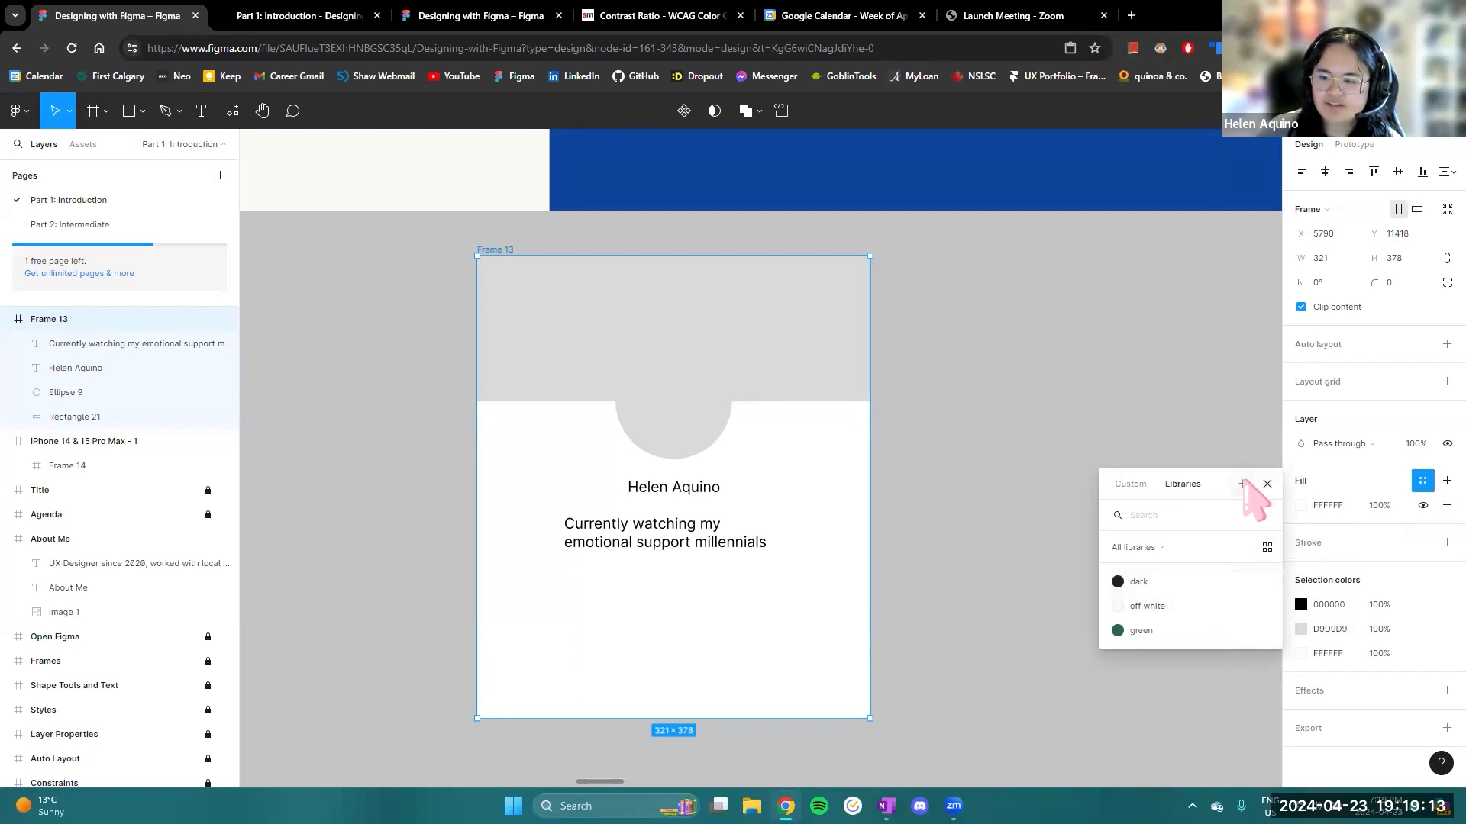
{"action": "left_click", "coordinate": [1242, 485]}
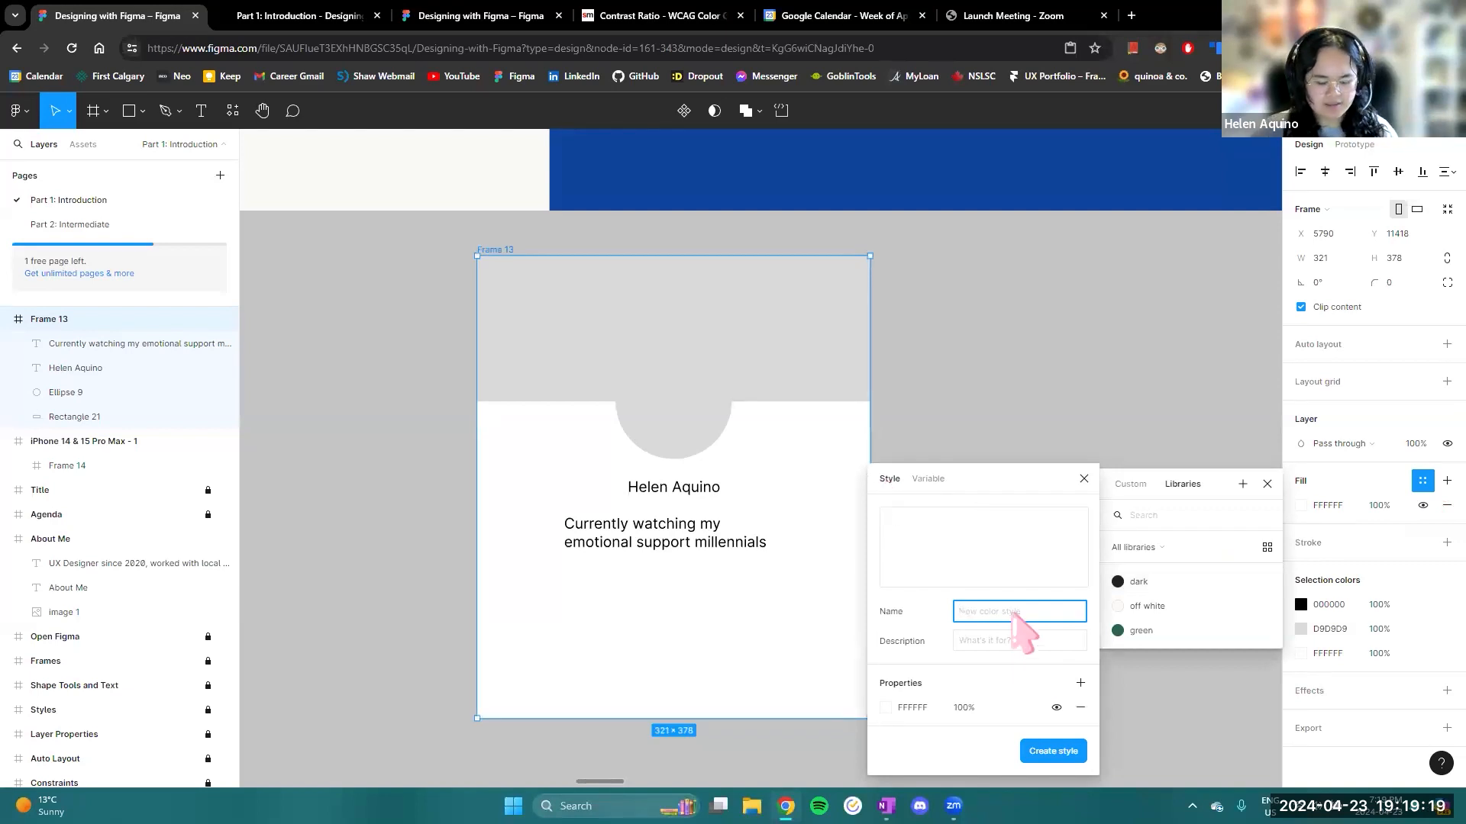
{"action": "type", "text": "white"}
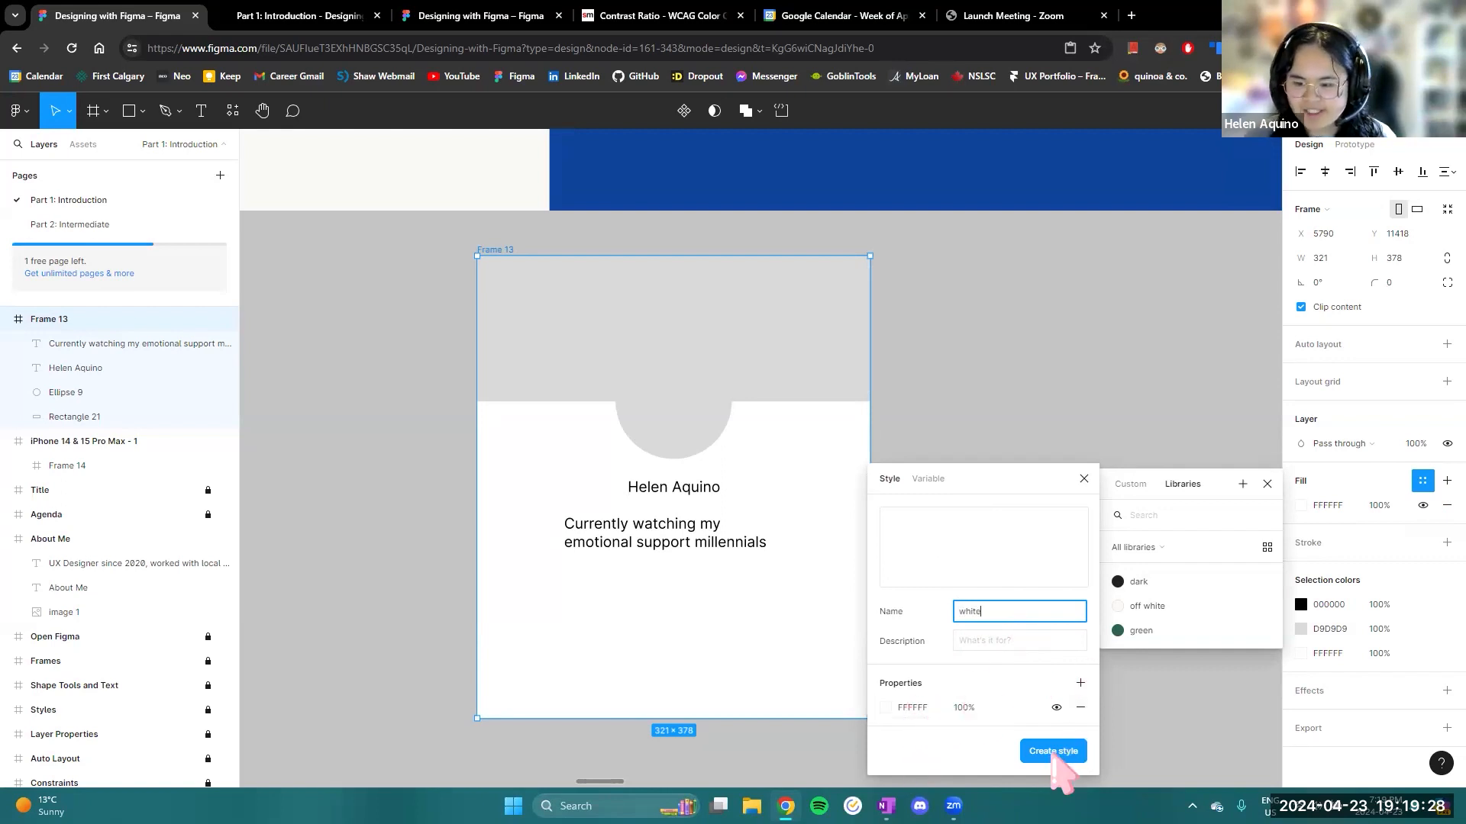
{"action": "left_click", "coordinate": [1053, 751]}
{"action": "scroll", "coordinate": [850, 582], "scroll_direction": "down", "scroll_amount": 3, "text": "ctrl"}
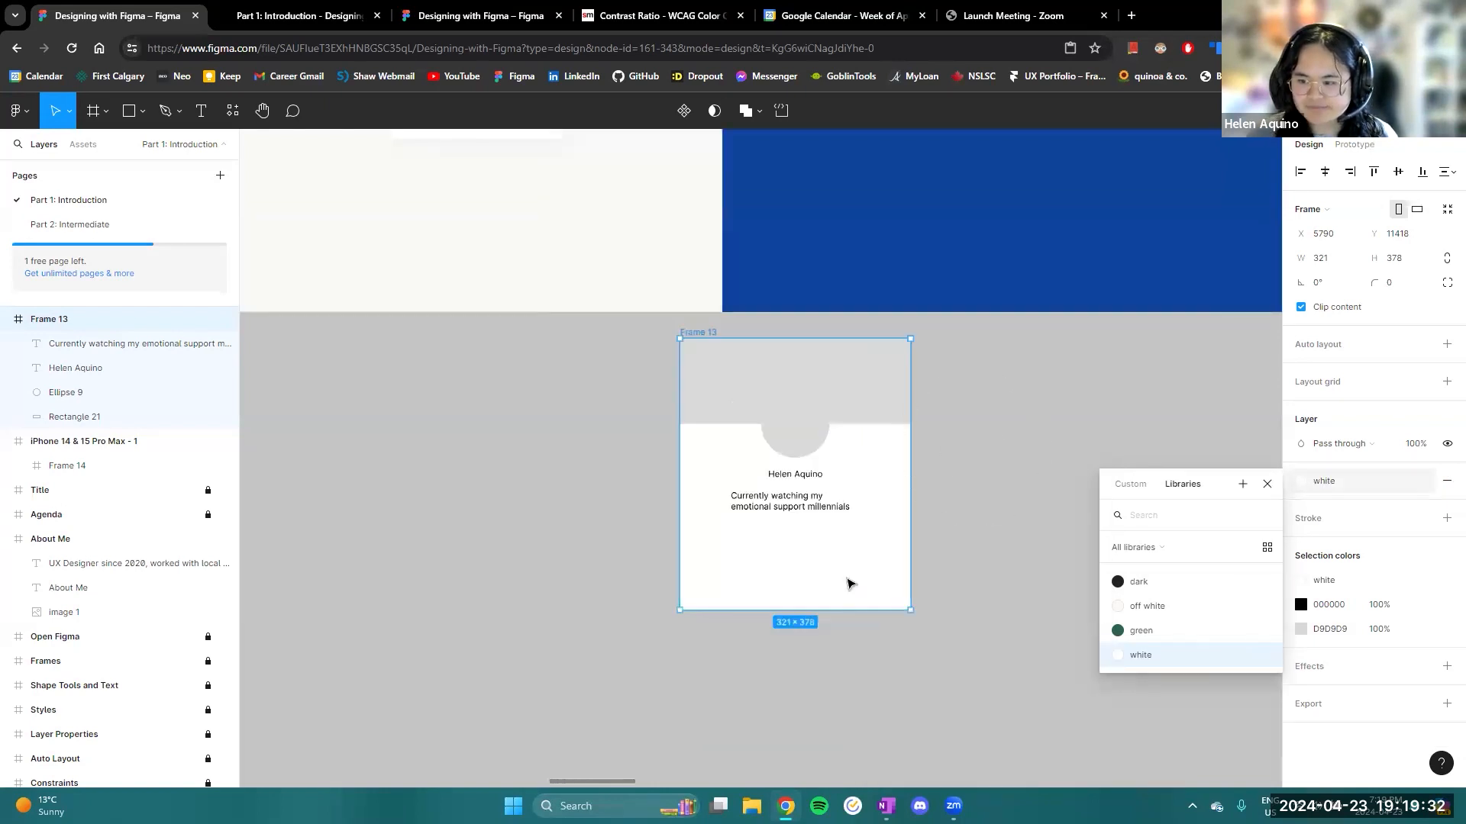
{"action": "scroll", "coordinate": [850, 582], "scroll_direction": "up", "scroll_amount": 2}
{"action": "scroll", "coordinate": [853, 596], "scroll_direction": "up", "scroll_amount": 3, "text": "ctrl"}
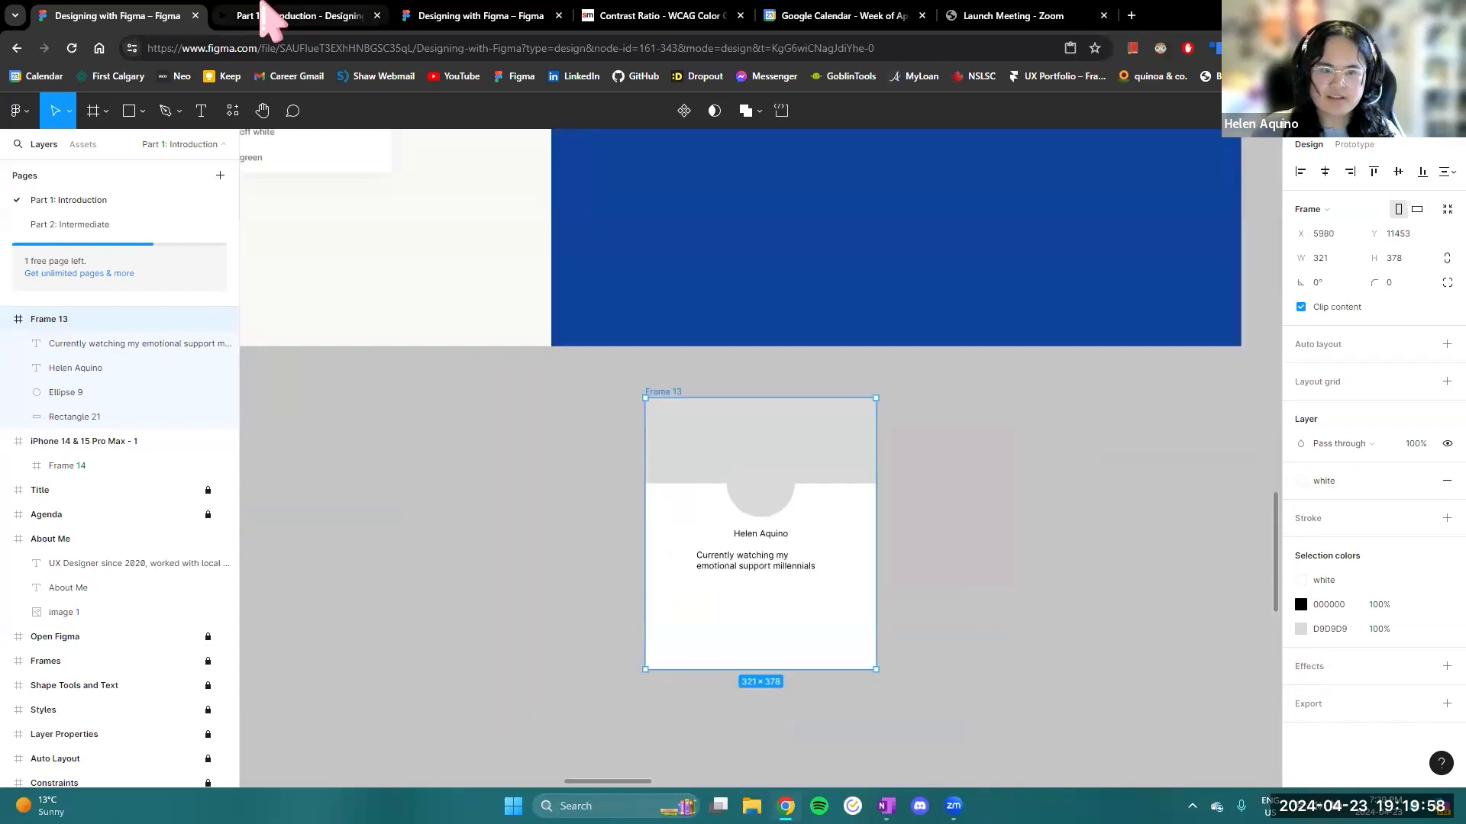
- Revisit the Styles slide in the presentation, then return to the design file with nothing selected
{"action": "left_click", "coordinate": [279, 16]}
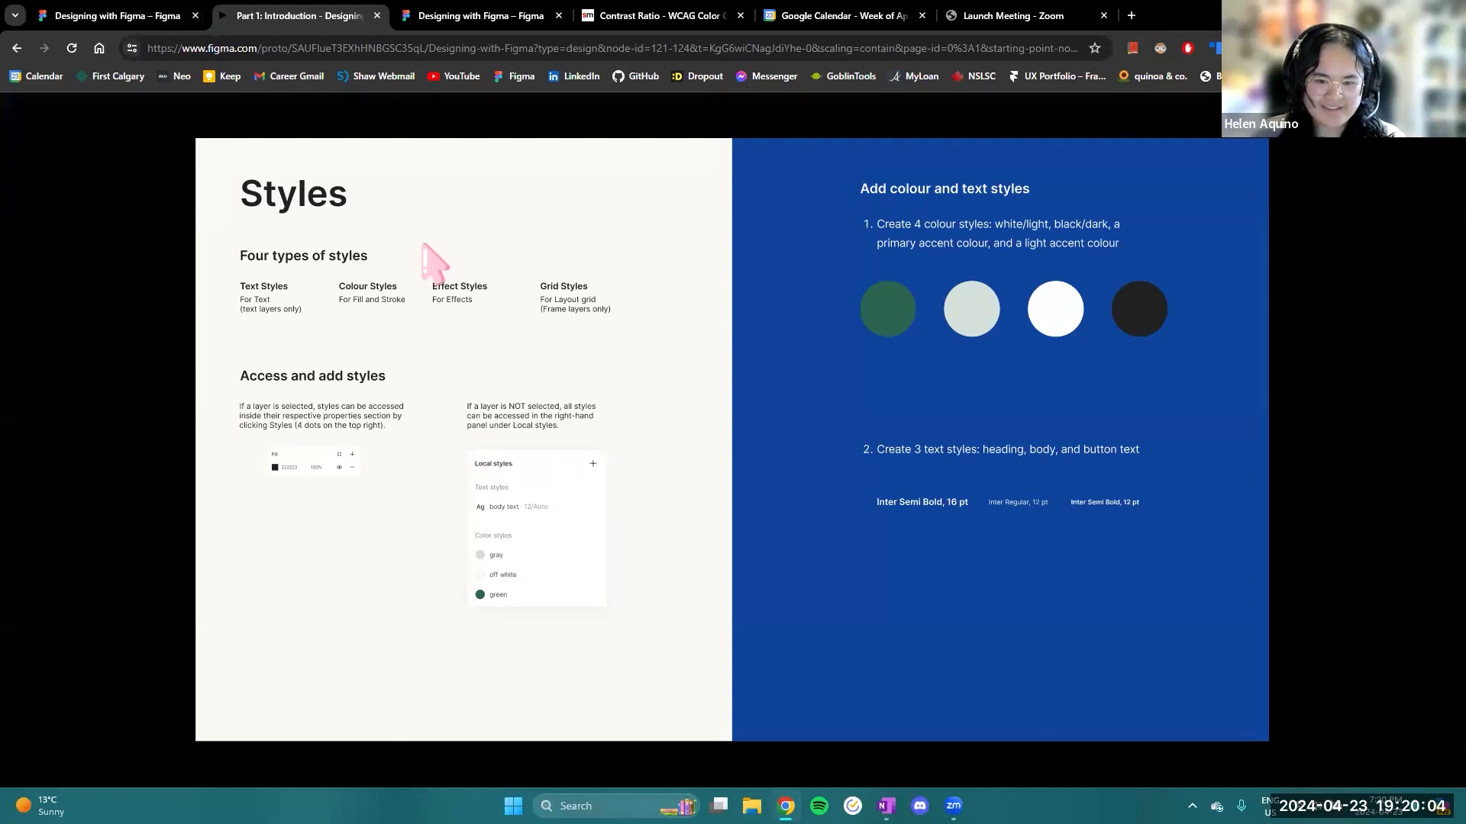
{"action": "left_click", "coordinate": [131, 16]}
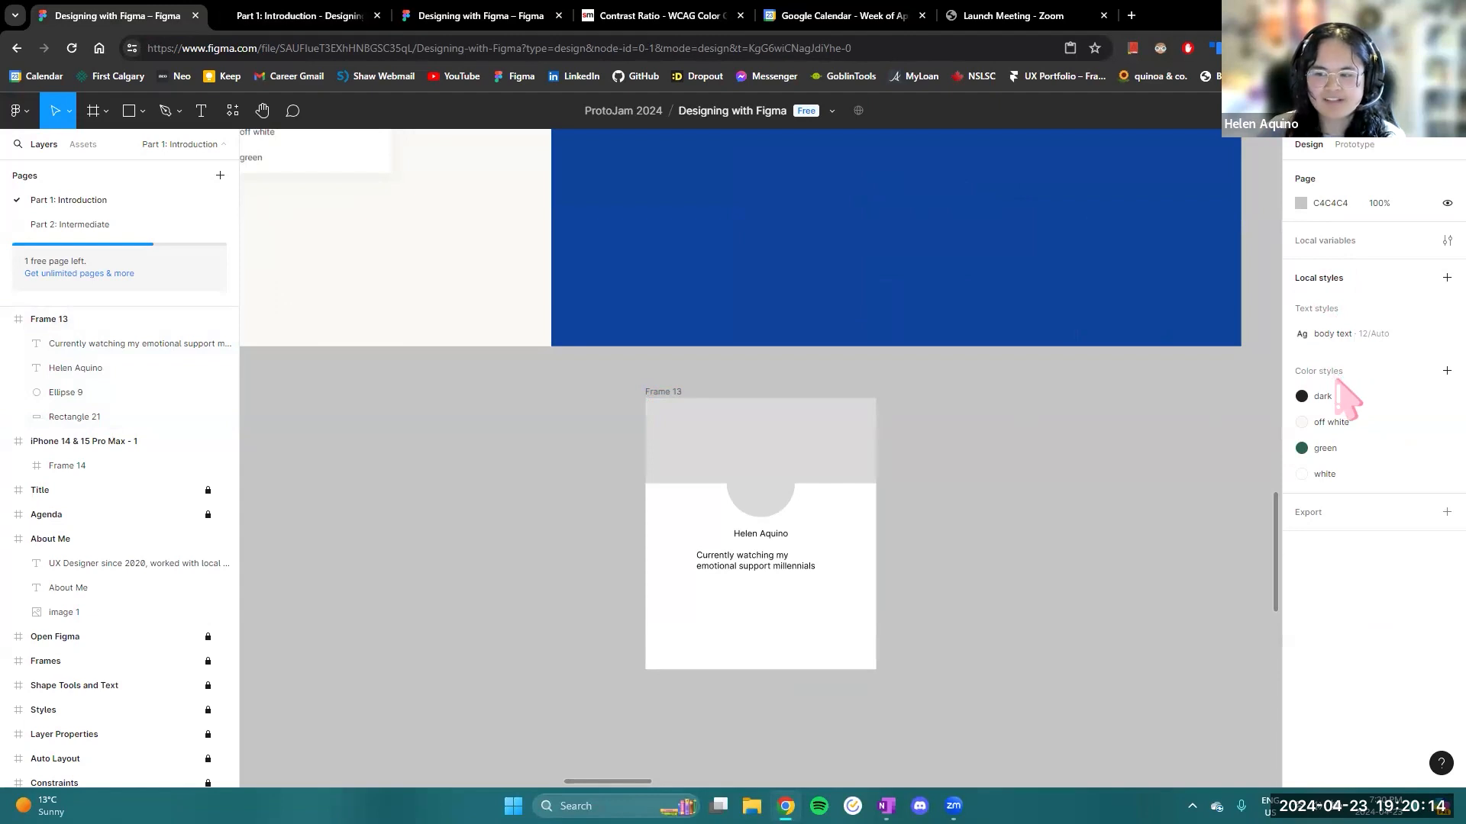
{"action": "scroll", "coordinate": [1020, 275], "scroll_direction": "up", "scroll_amount": 2}
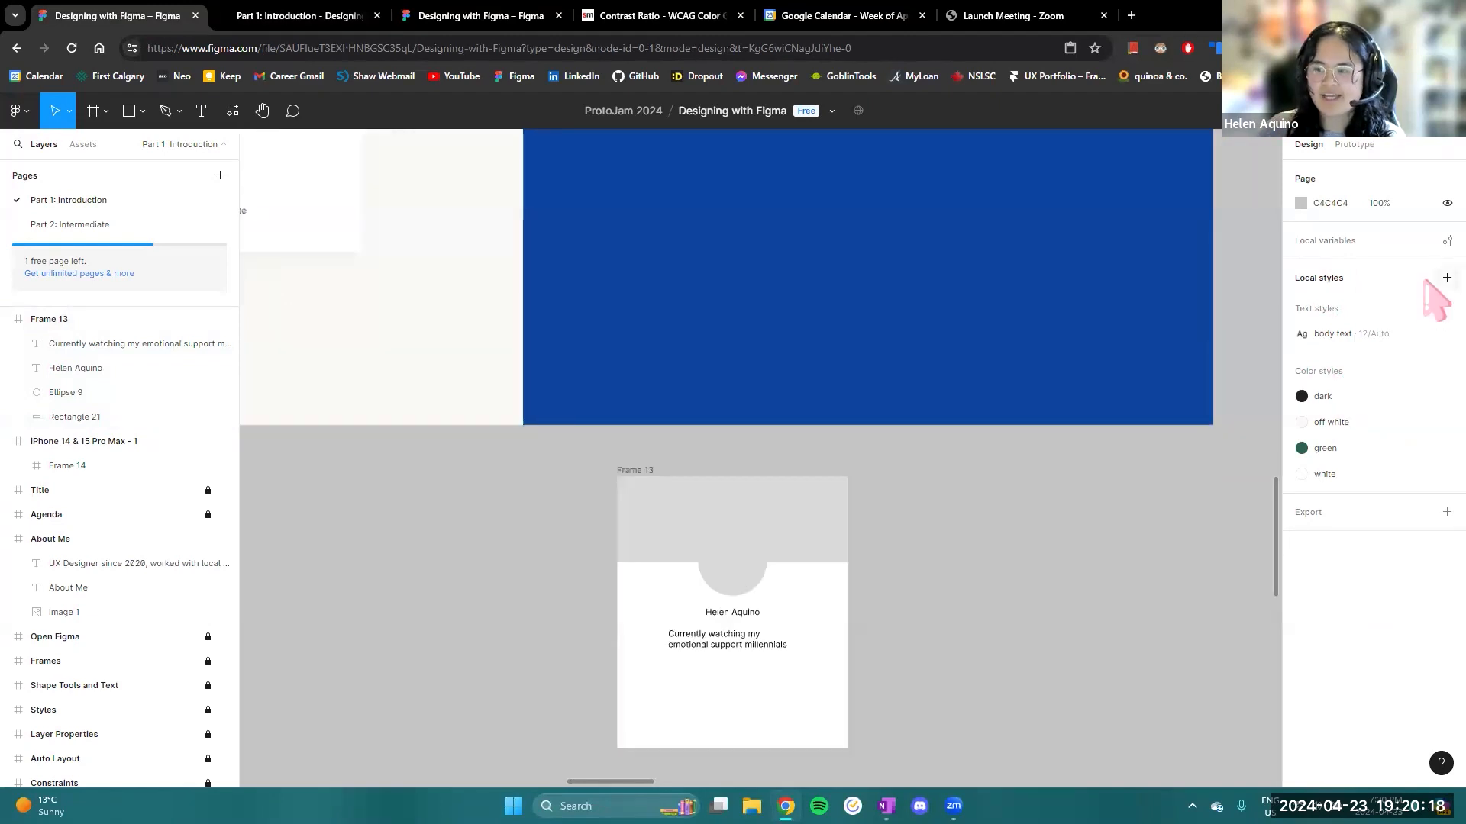
{"action": "left_click", "coordinate": [1446, 278]}
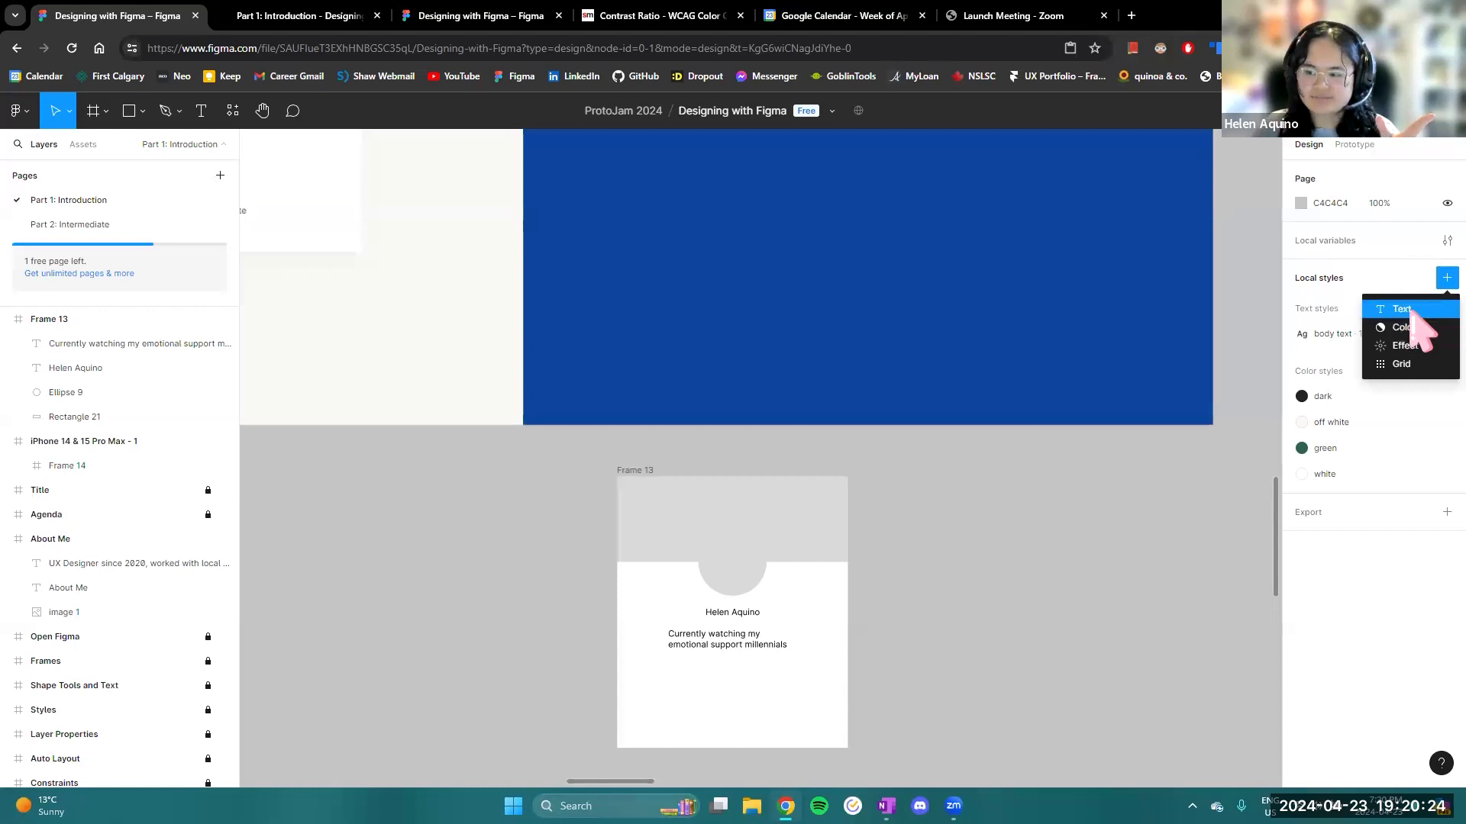
{"action": "left_click", "coordinate": [1413, 311]}
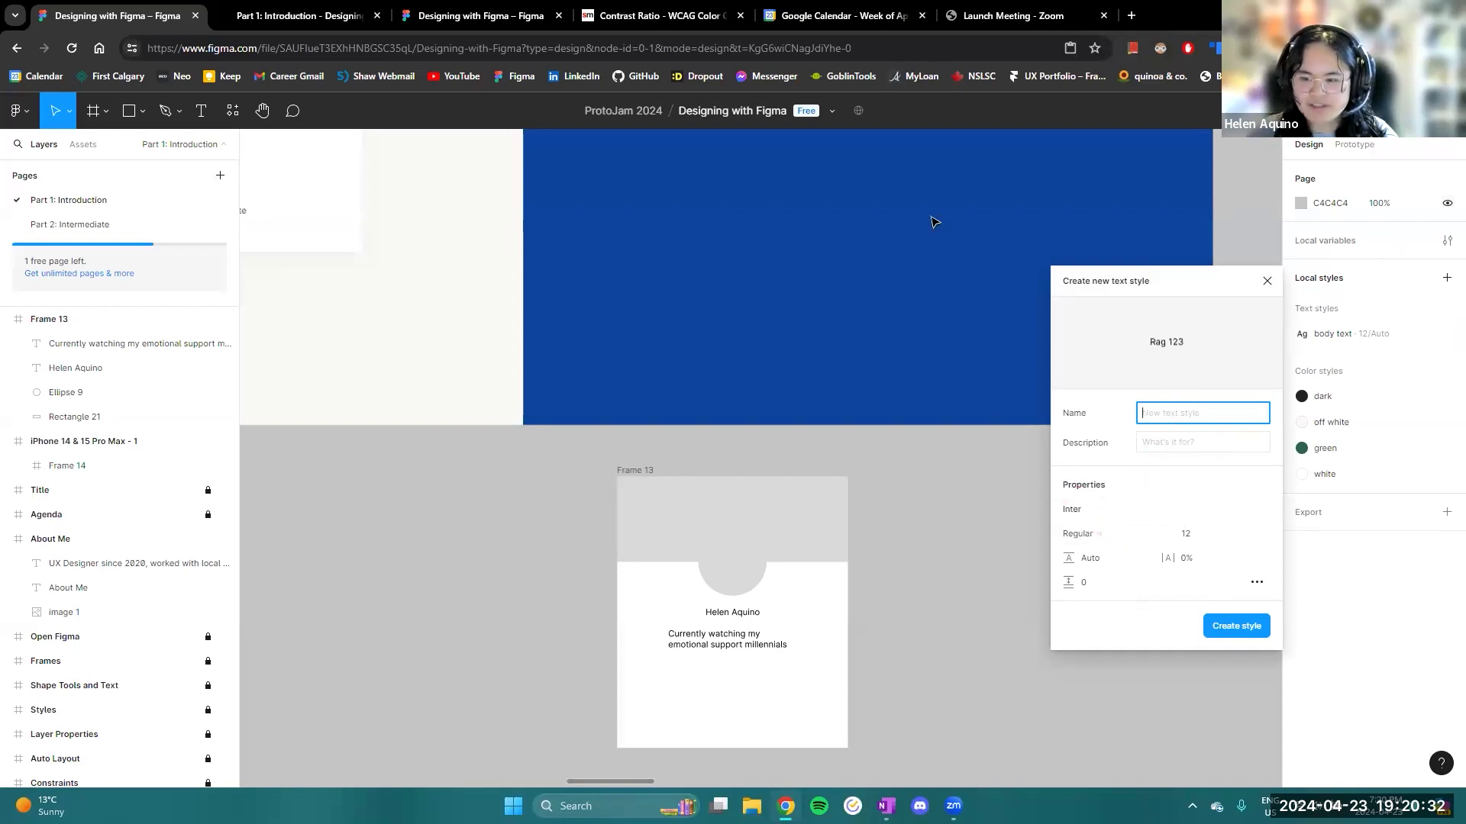
{"action": "left_click", "coordinate": [1267, 282]}
- Create a colour style named "light green" using D4E0DC sampled from the pale green circle on the Styles slide
{"action": "scroll", "coordinate": [939, 518], "scroll_direction": "up", "scroll_amount": 4}
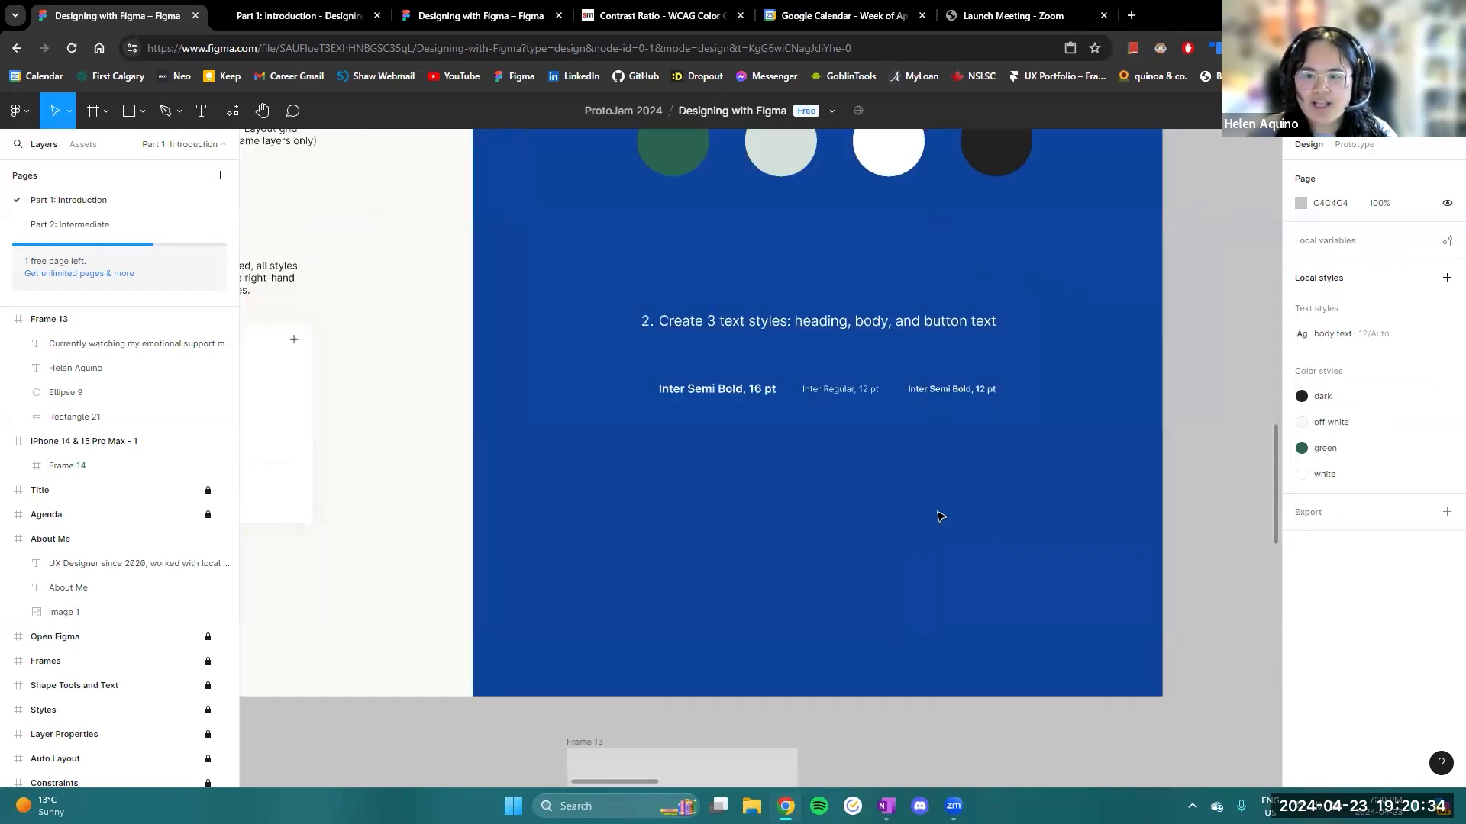
{"action": "scroll", "coordinate": [956, 510], "scroll_direction": "down", "scroll_amount": 3}
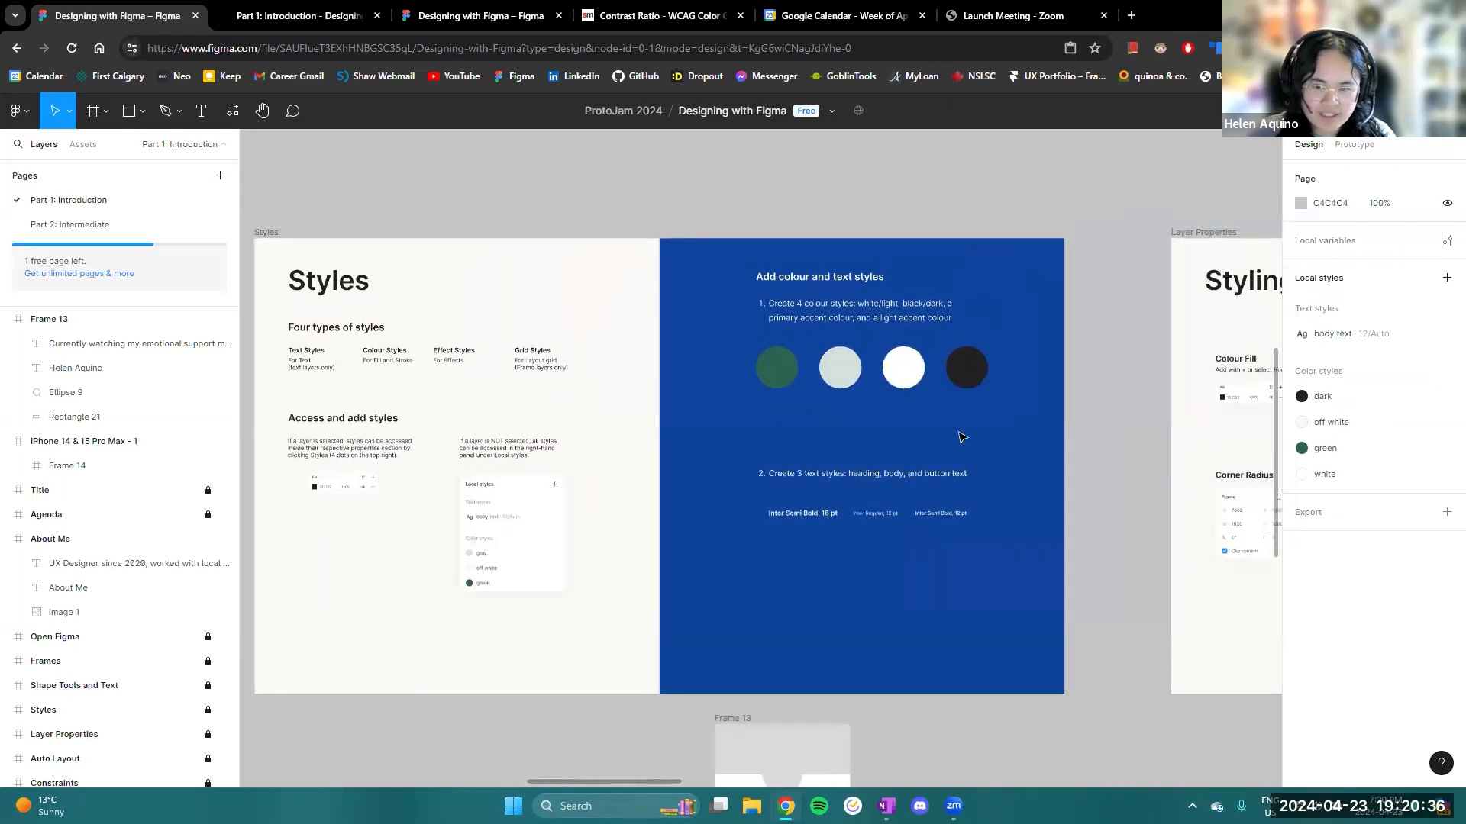
{"action": "scroll", "coordinate": [991, 509], "scroll_direction": "up", "scroll_amount": 3}
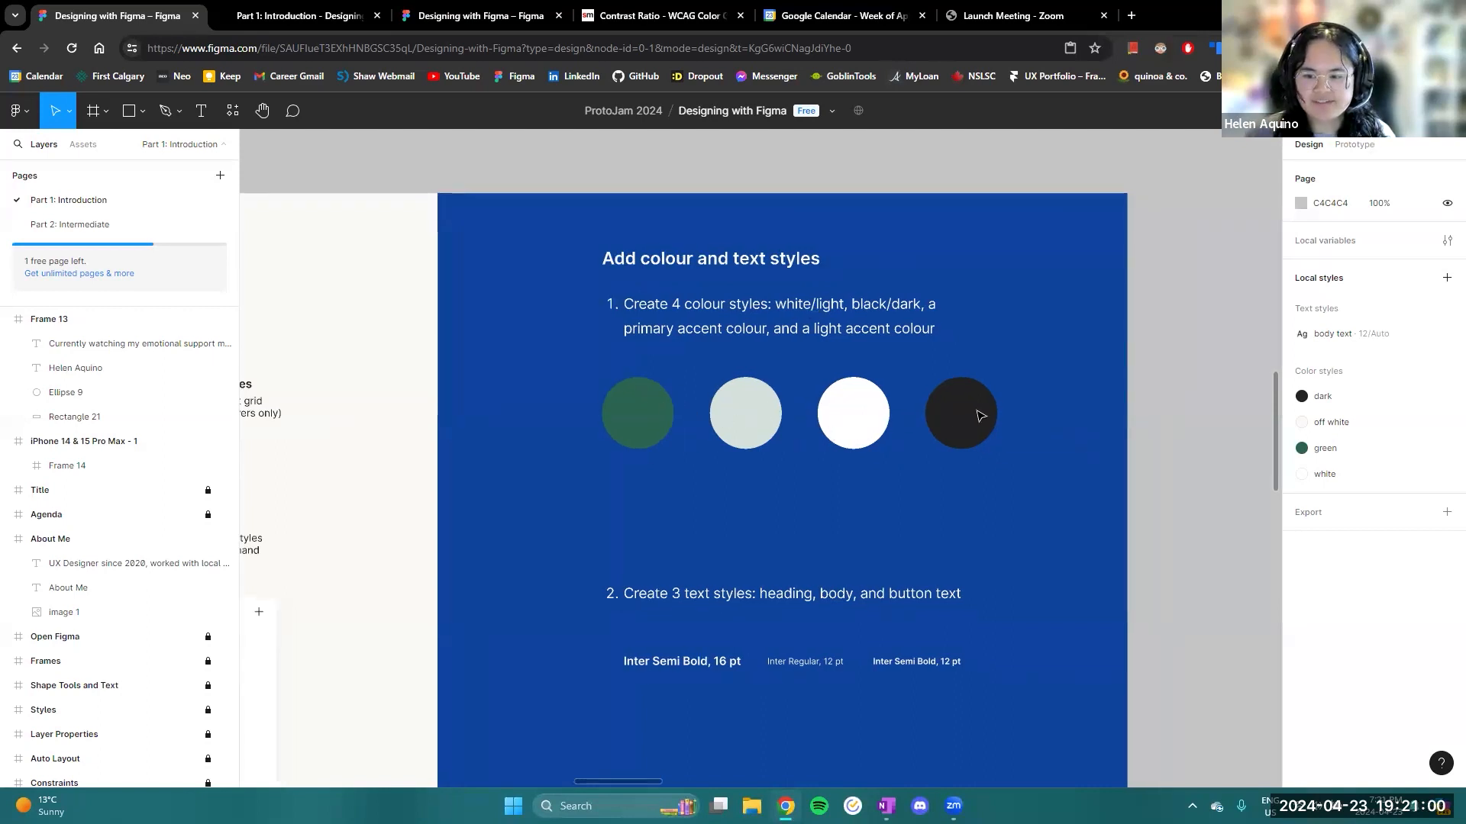
{"action": "left_click", "coordinate": [1322, 397]}
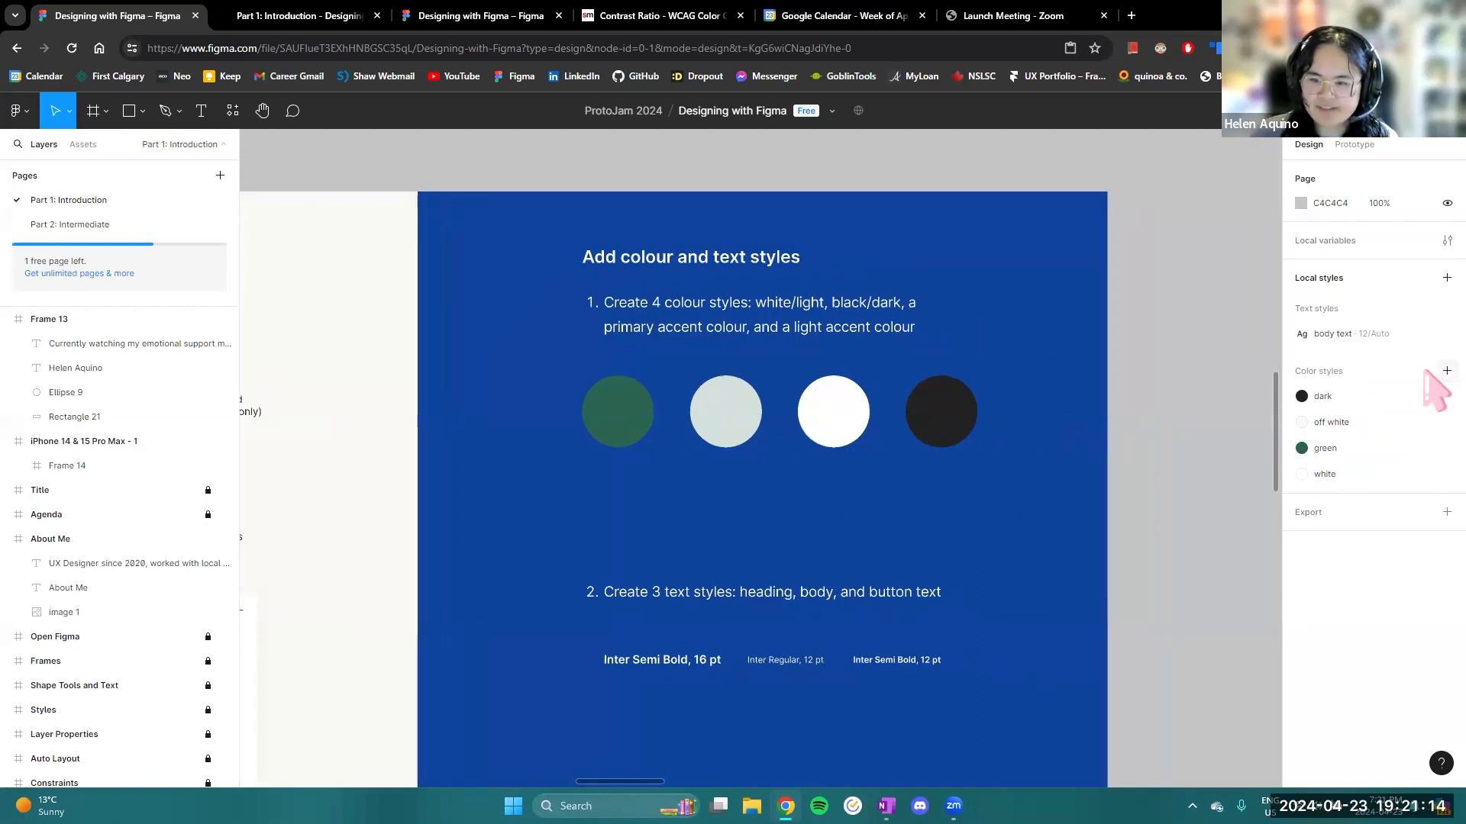
{"action": "left_click", "coordinate": [1446, 371]}
{"action": "type", "text": "light green"}
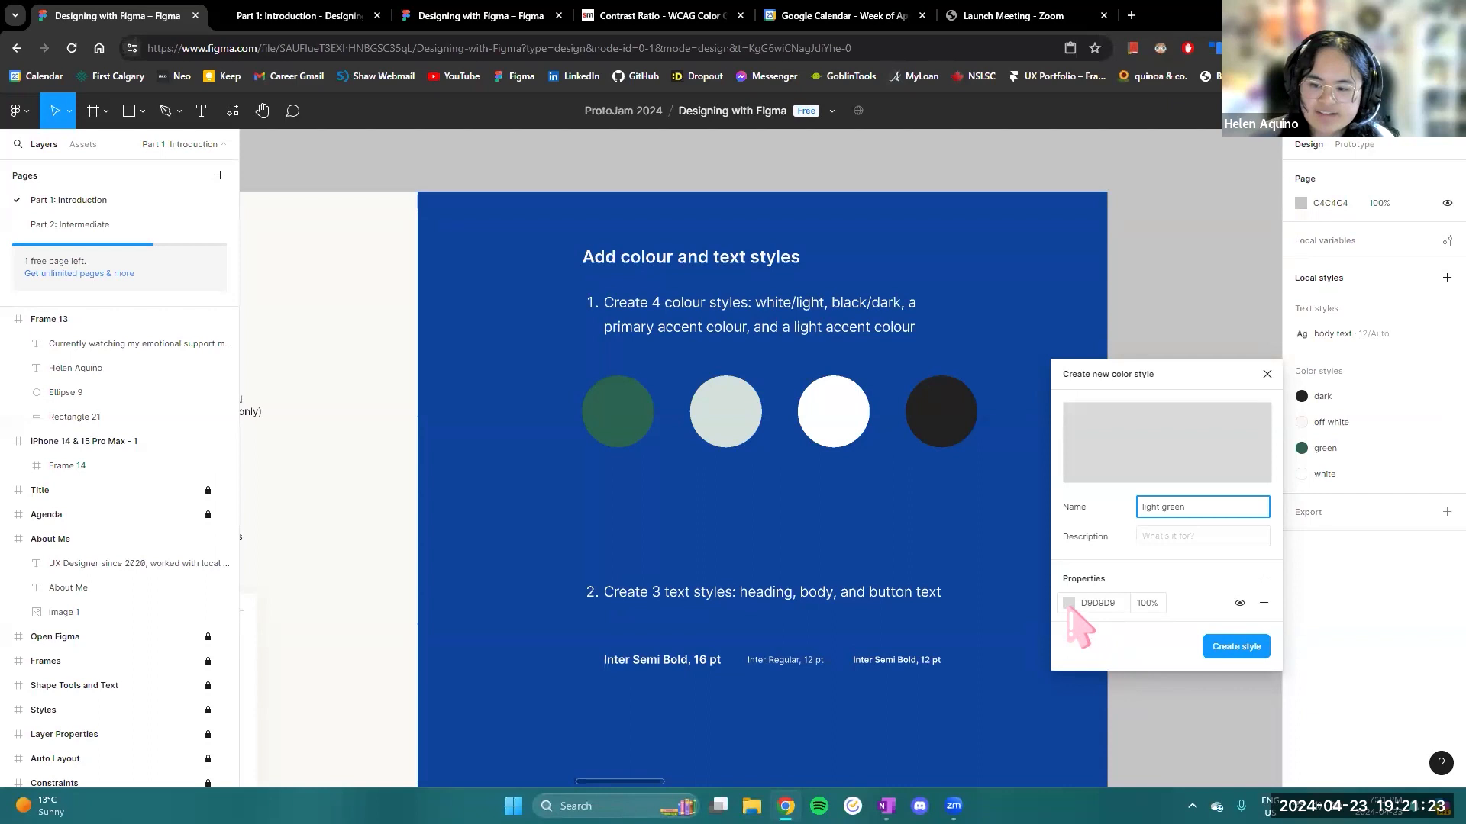
{"action": "left_click", "coordinate": [1068, 603]}
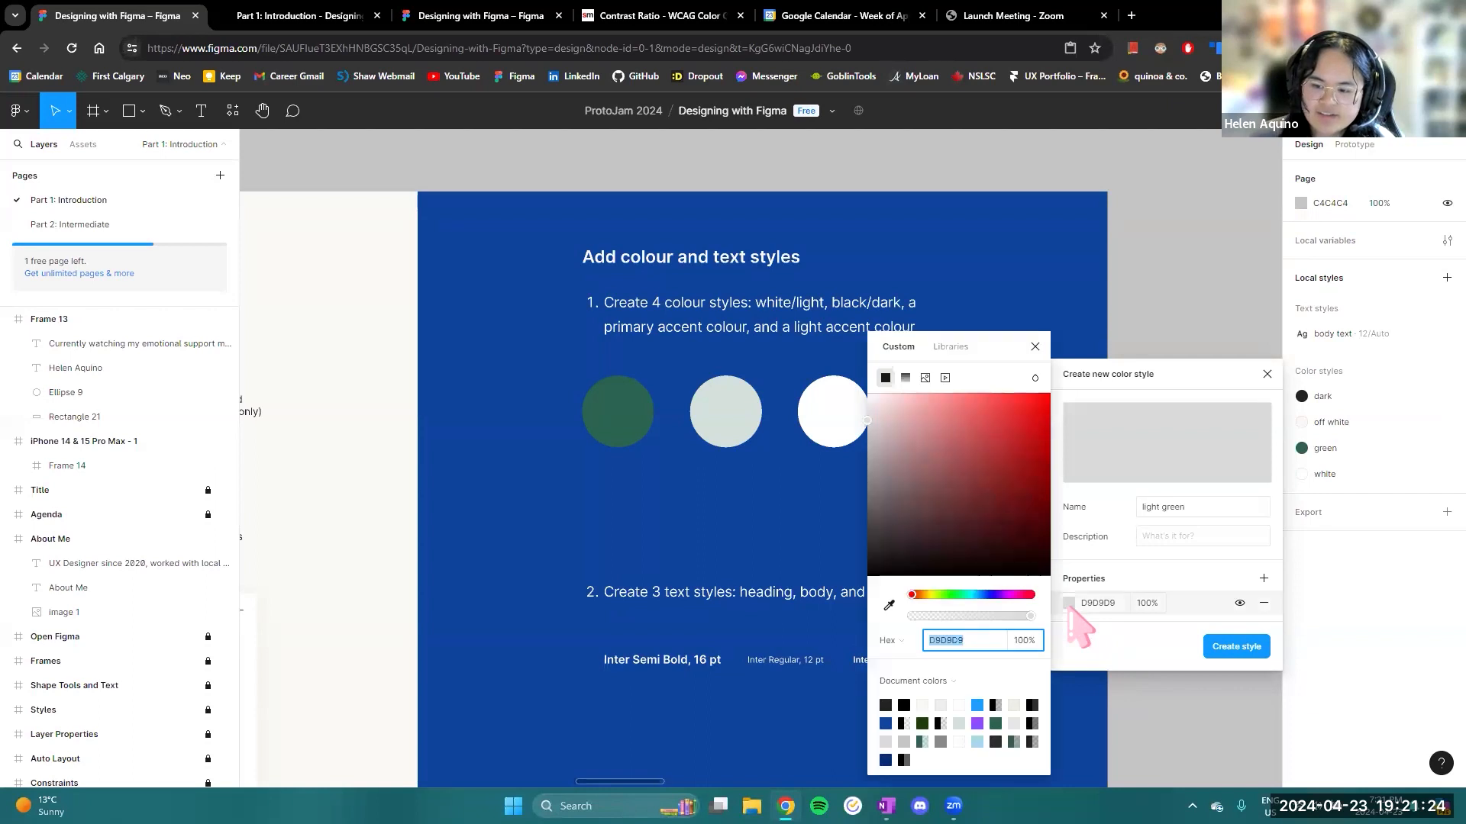
{"action": "left_click", "coordinate": [890, 606]}
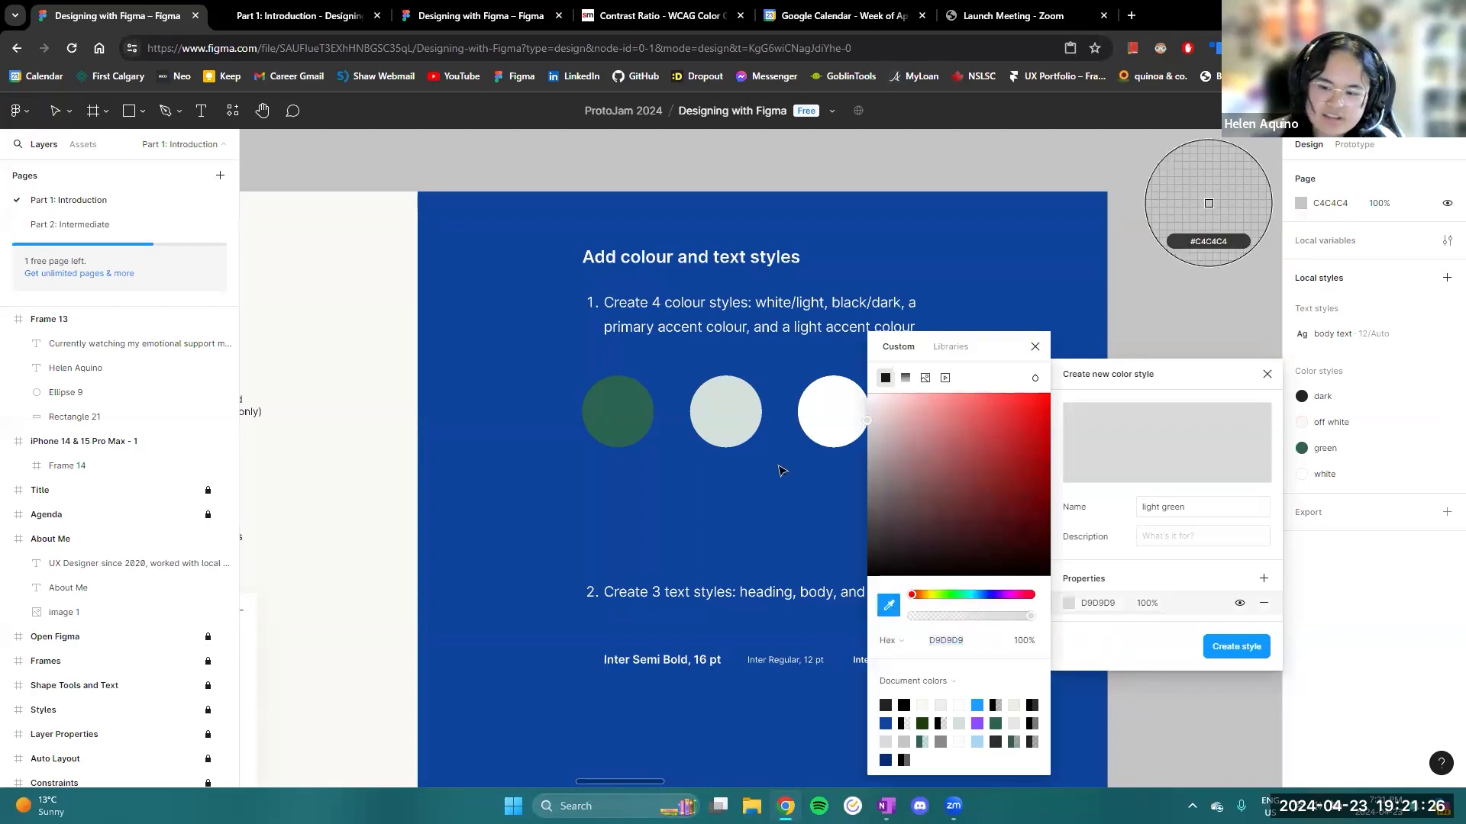
{"action": "left_click", "coordinate": [738, 413]}
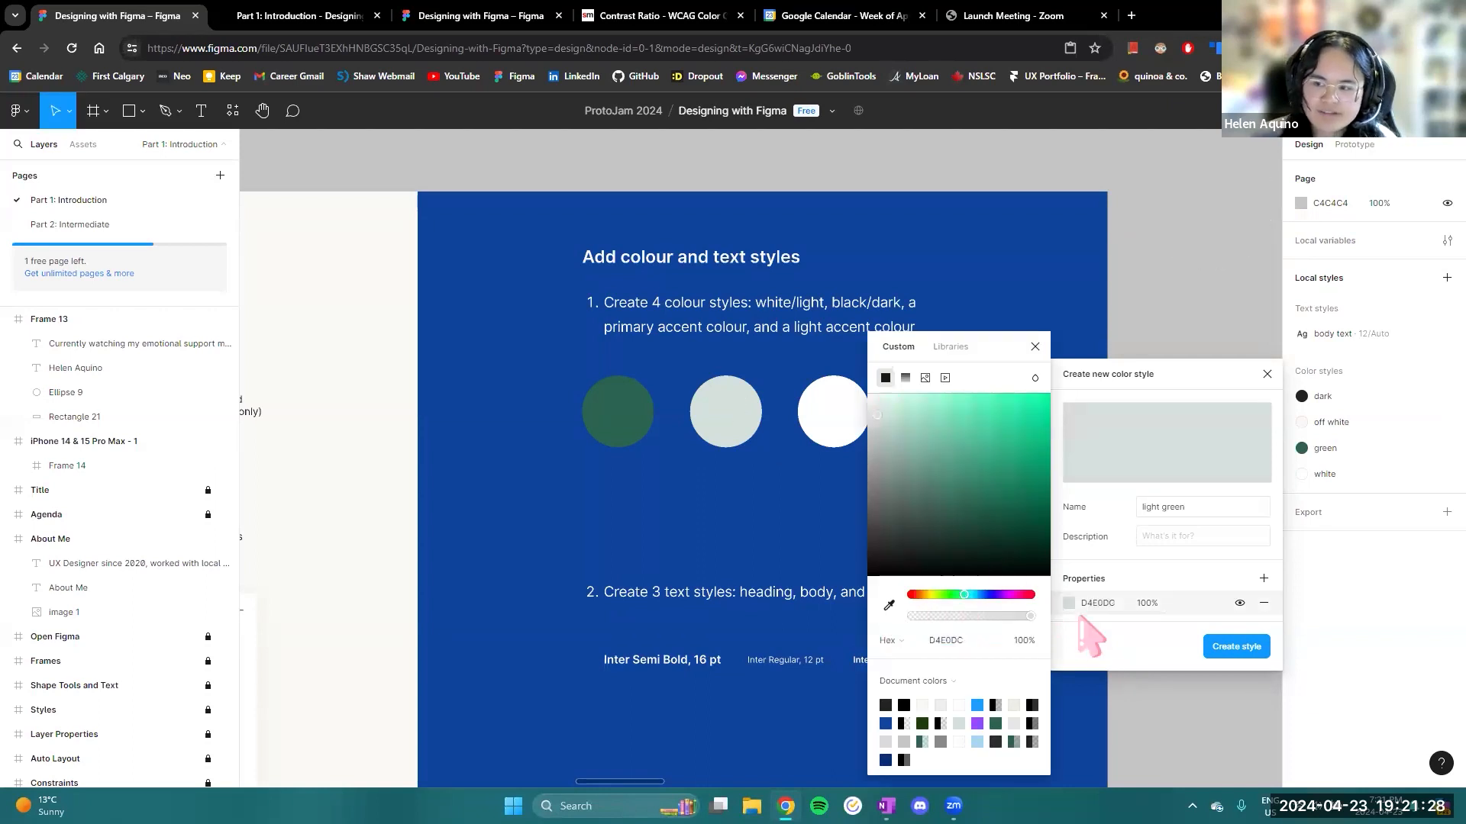
{"action": "left_click", "coordinate": [1230, 647]}
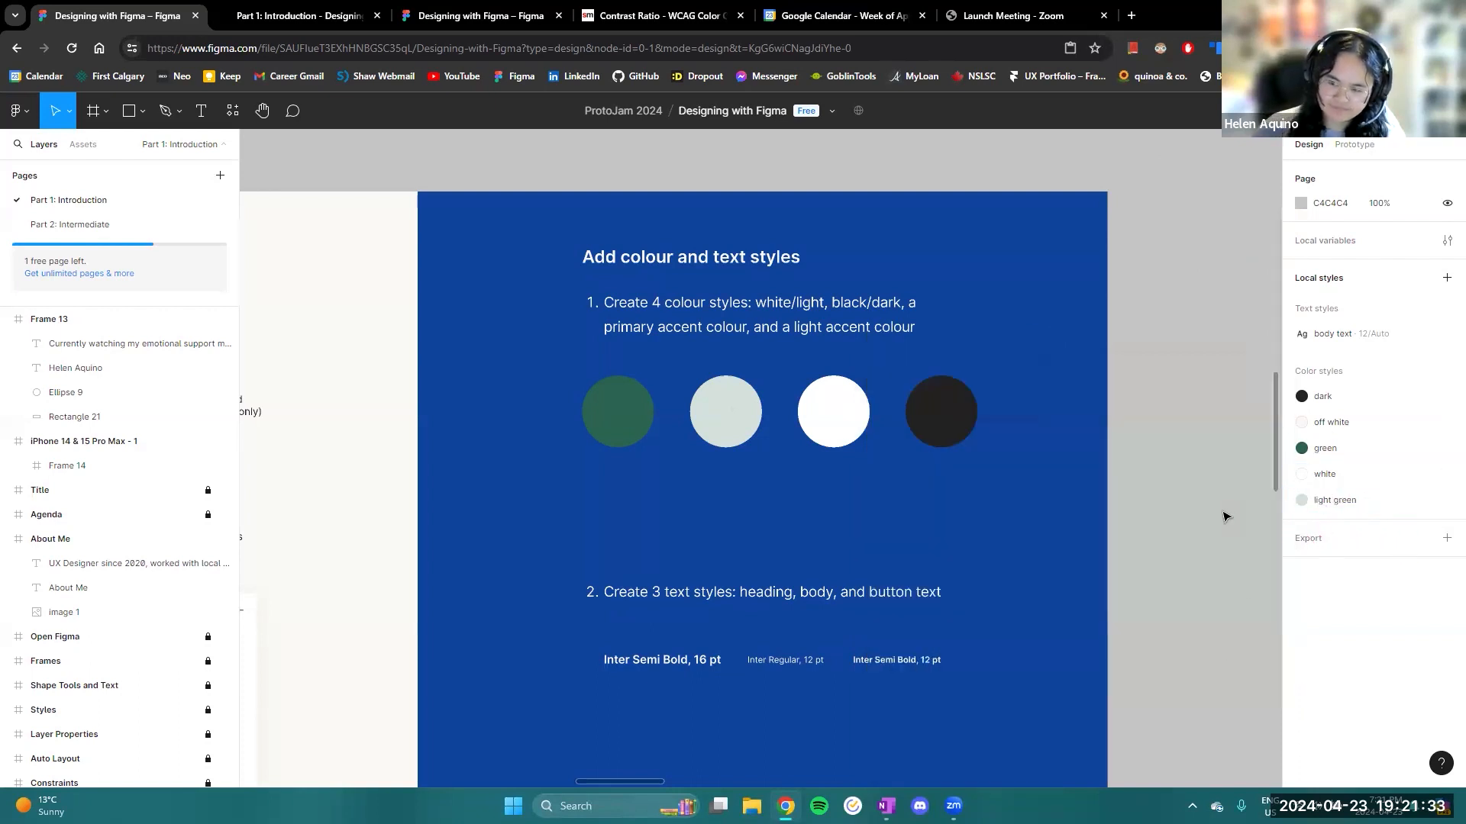
- Create a text style named "heading" using Inter Semi Bold at size 16
{"action": "scroll", "coordinate": [1109, 548], "scroll_direction": "down", "scroll_amount": 2}
{"action": "scroll", "coordinate": [1109, 548], "scroll_direction": "down", "scroll_amount": 4}
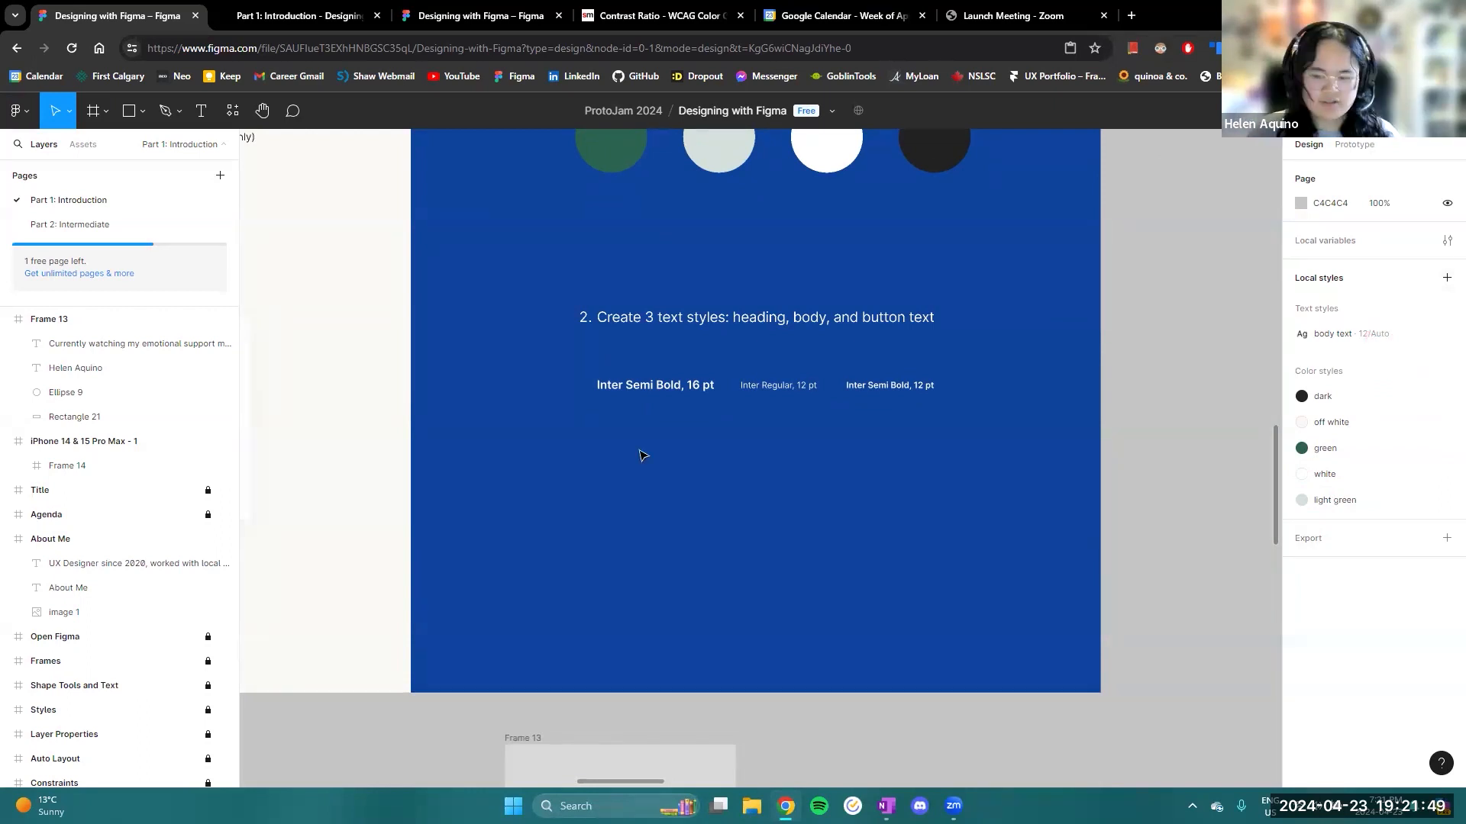
{"action": "scroll", "coordinate": [641, 452], "scroll_direction": "up", "scroll_amount": 2}
{"action": "scroll", "coordinate": [667, 456], "scroll_direction": "down", "scroll_amount": 1}
{"action": "left_click_drag", "start_coordinate": [775, 498], "coordinate": [670, 519]}
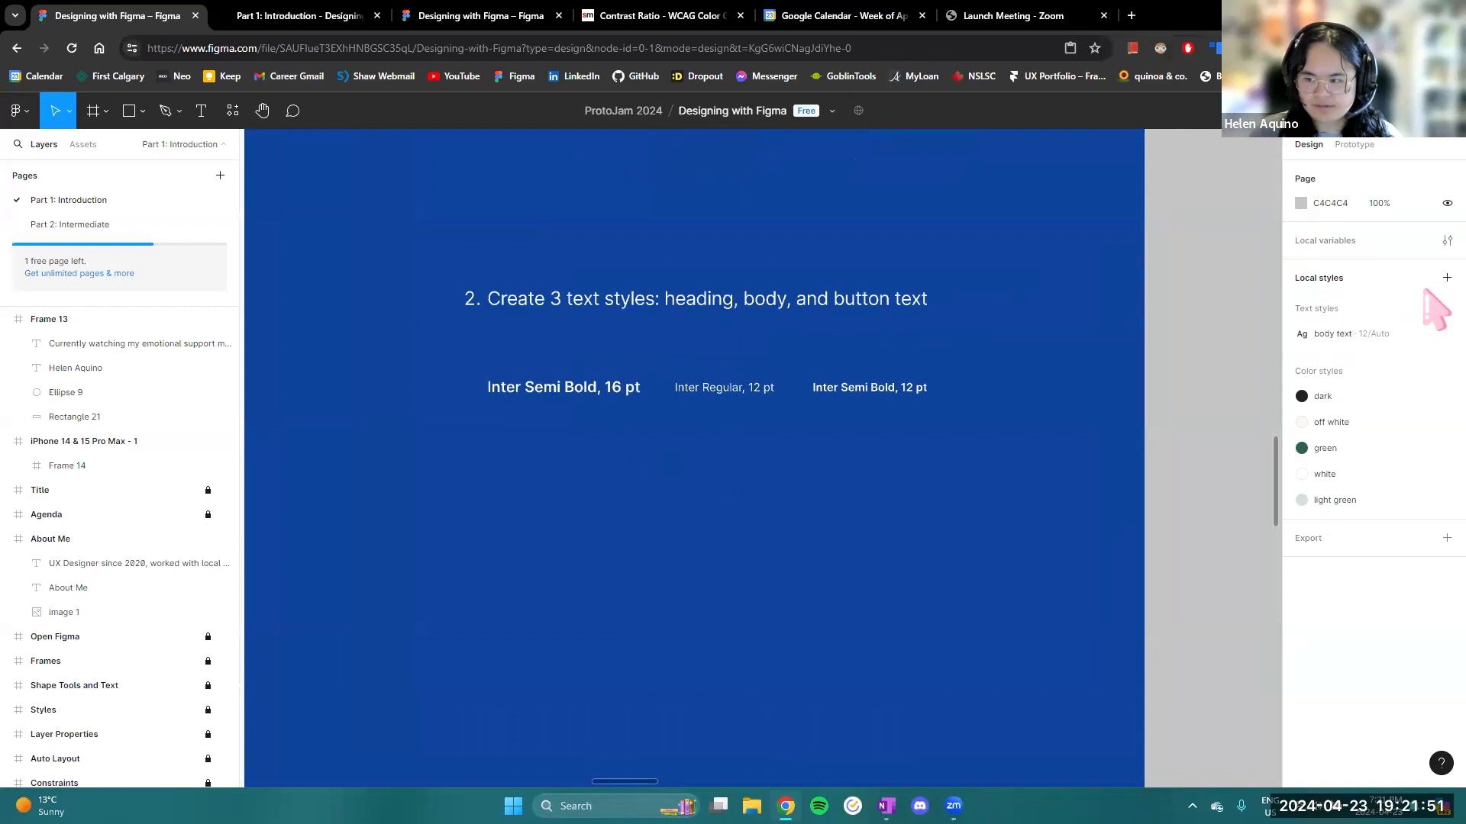
{"action": "left_click", "coordinate": [1445, 309]}
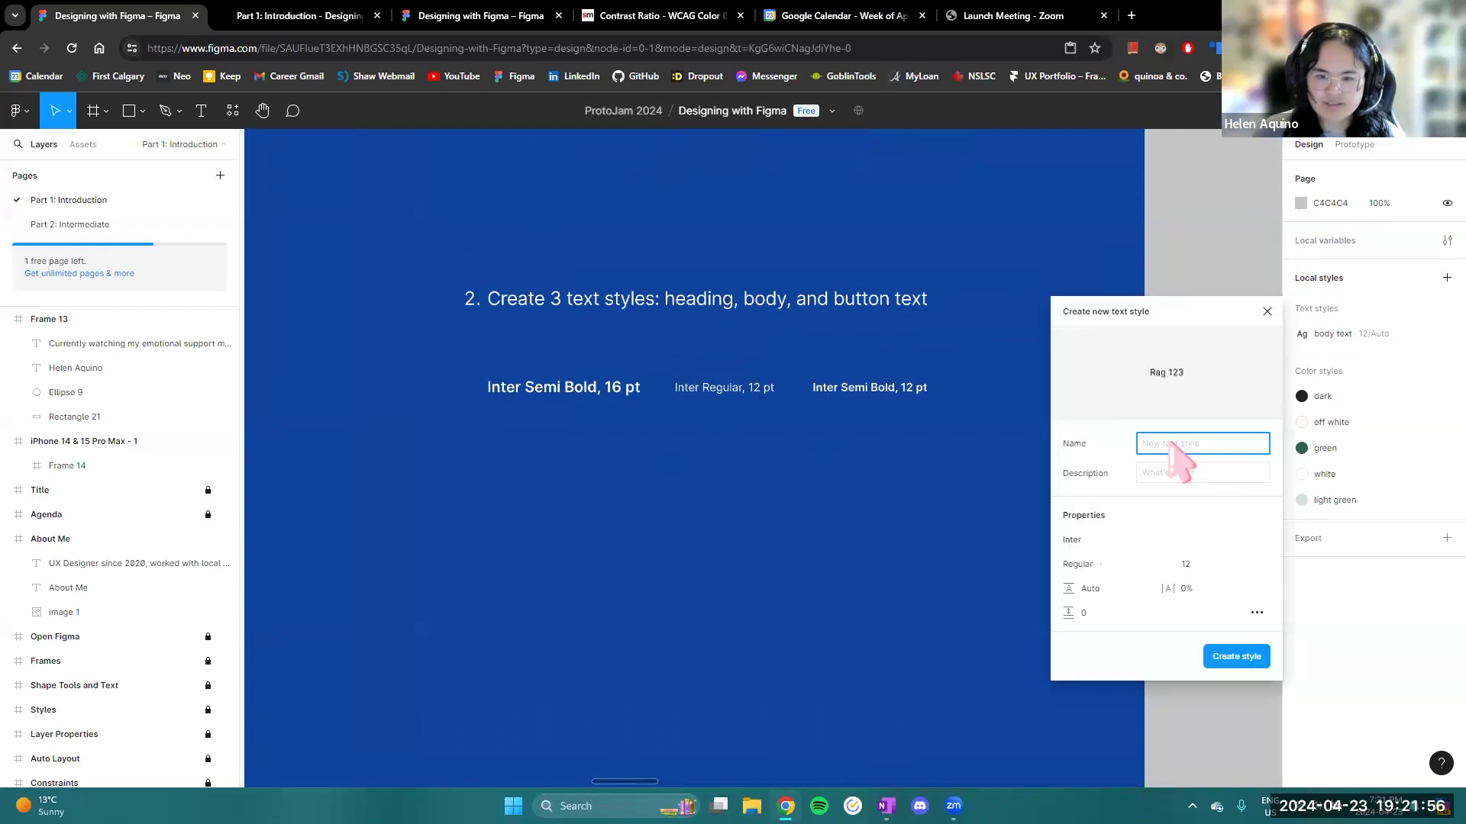
{"action": "type", "text": "heading"}
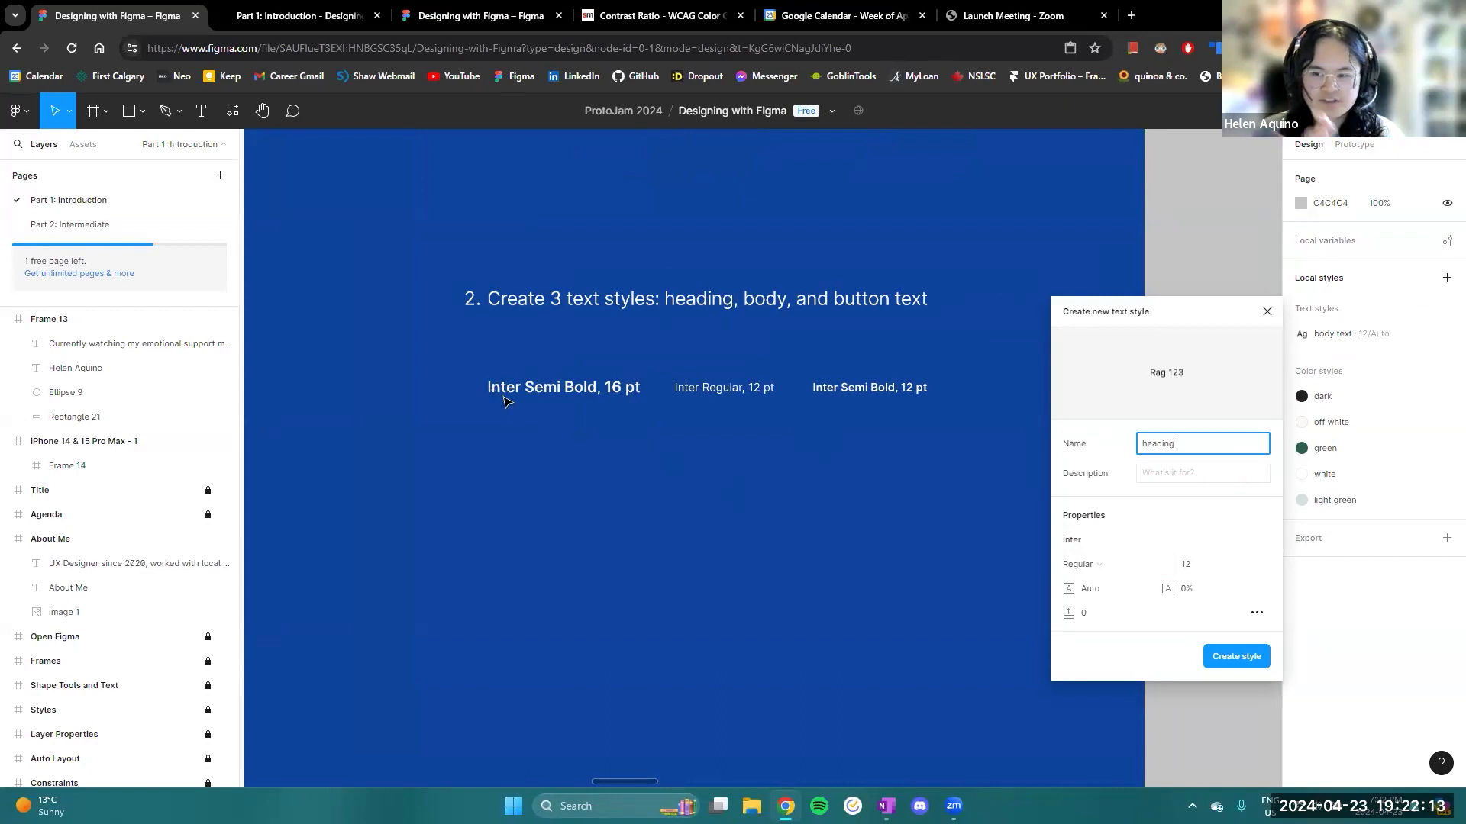
{"action": "left_click", "coordinate": [1117, 568]}
{"action": "left_click", "coordinate": [1135, 511]}
{"action": "left_click", "coordinate": [1246, 567]}
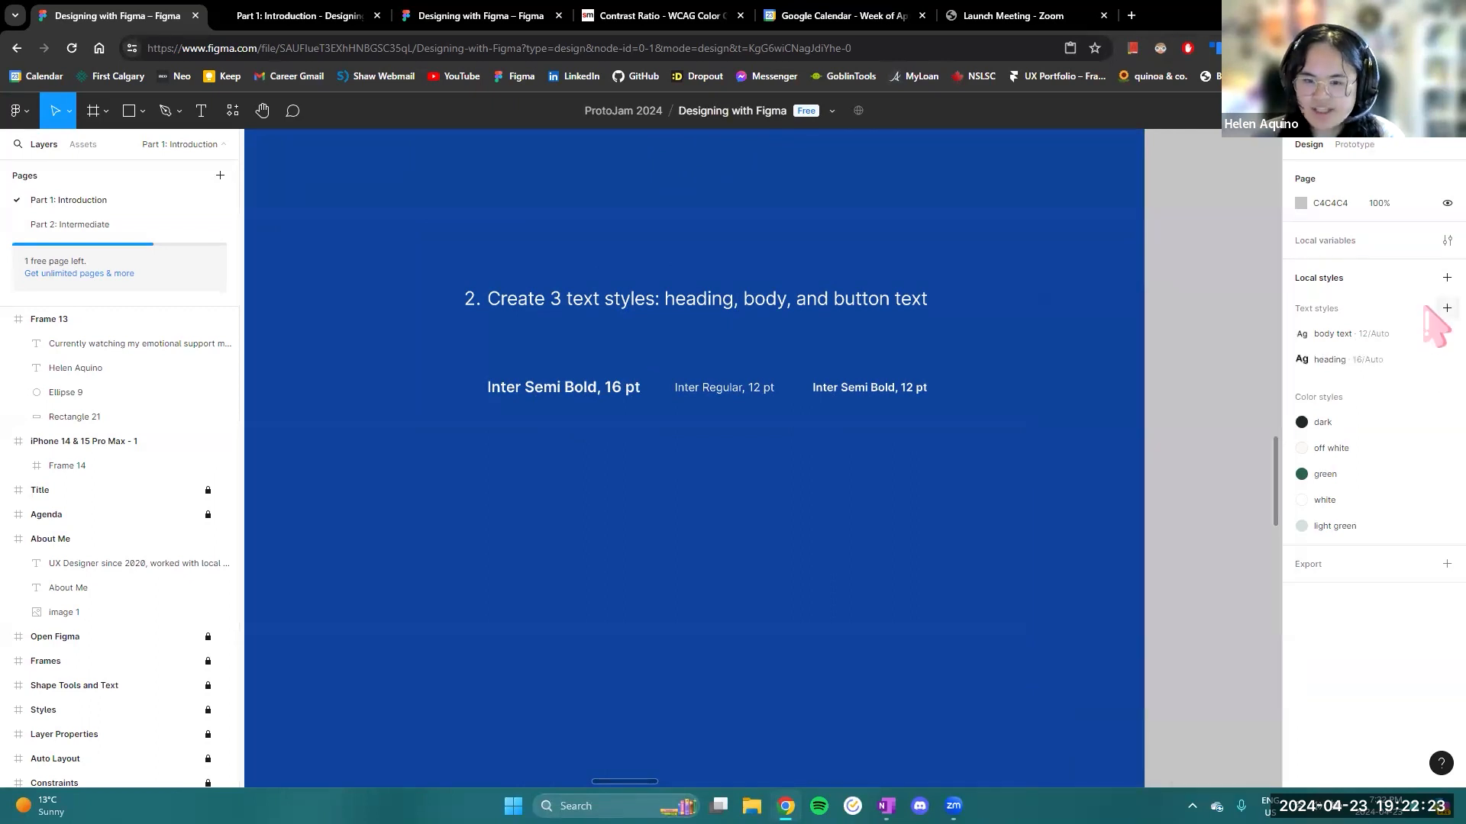
- Create a text style named "button text" using Inter Semi Bold at size 12
{"action": "left_click", "coordinate": [1440, 309]}
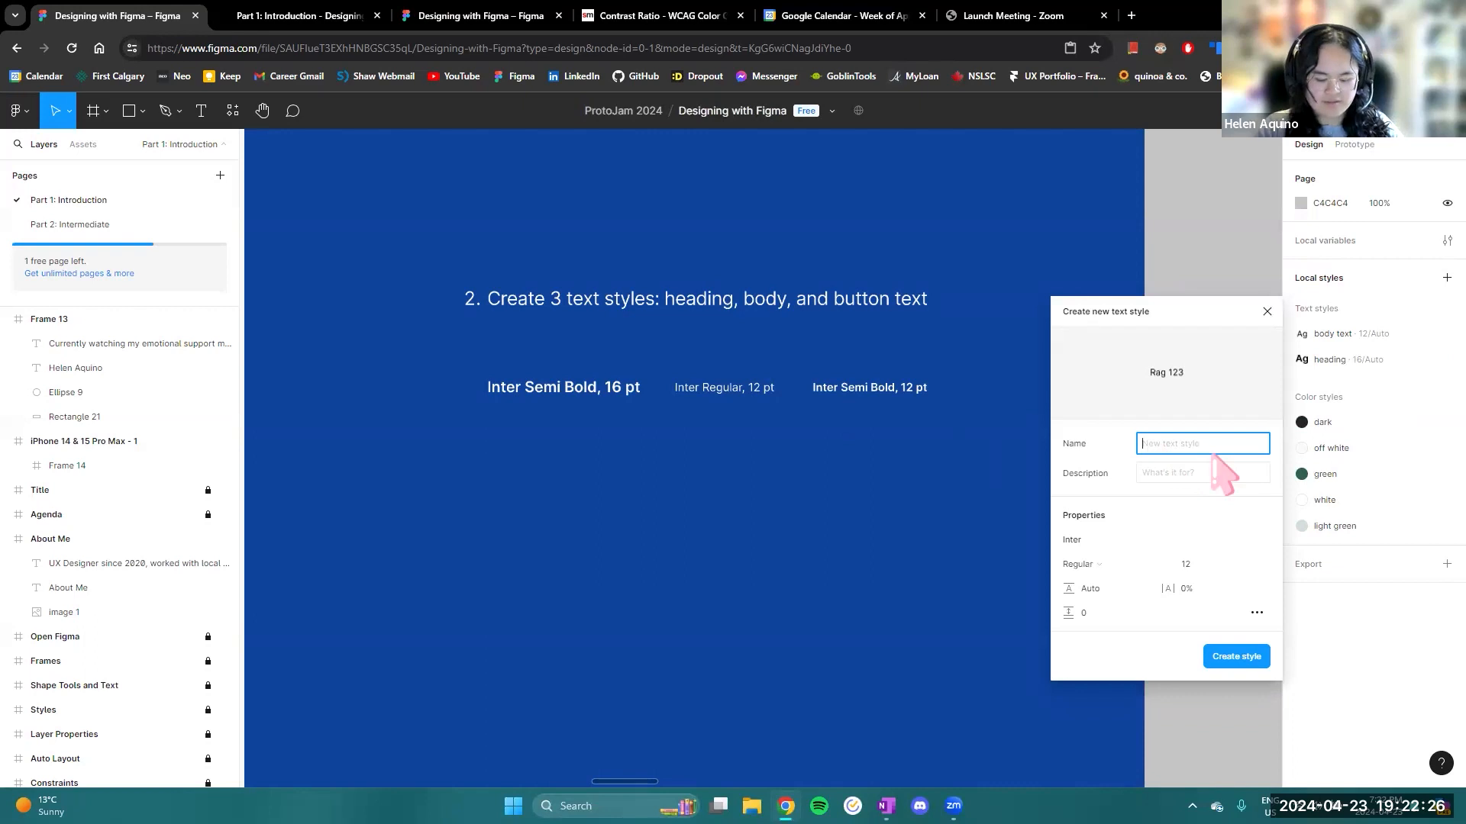
{"action": "type", "text": "butt"}
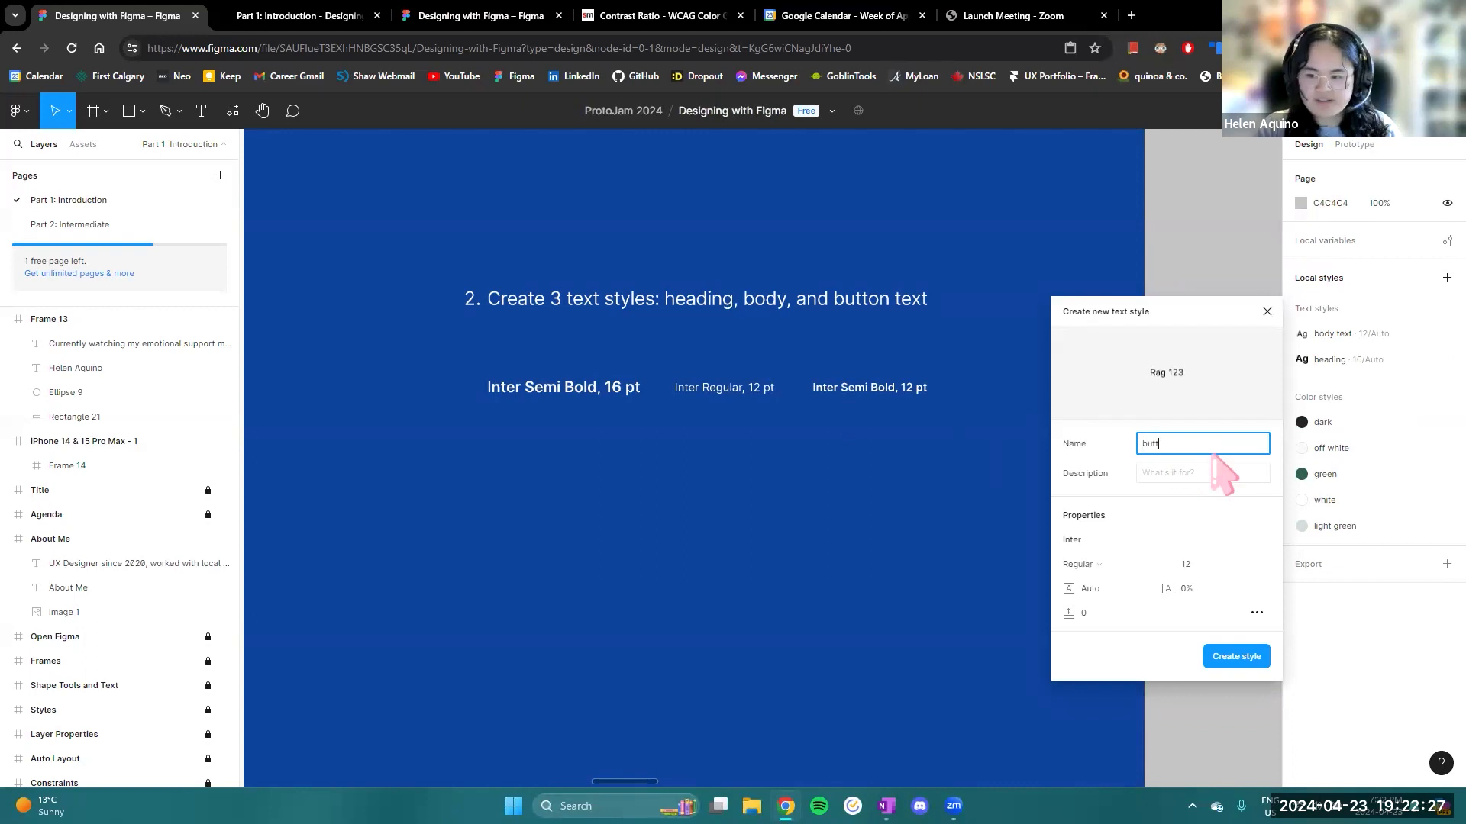
{"action": "type", "text": "on text"}
{"action": "left_click", "coordinate": [1078, 564]}
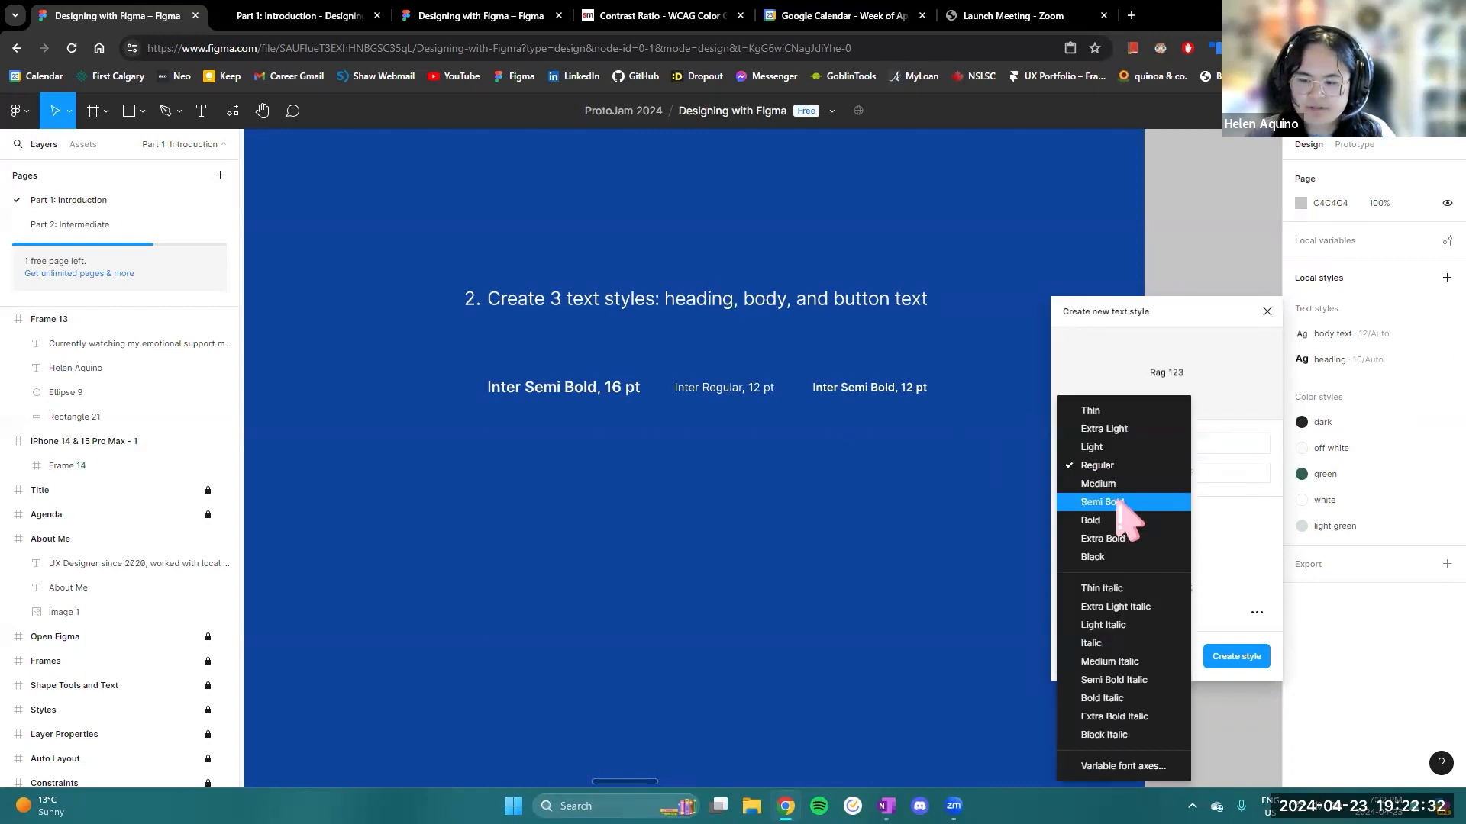
{"action": "left_click", "coordinate": [1128, 506]}
{"action": "left_click", "coordinate": [1240, 658]}
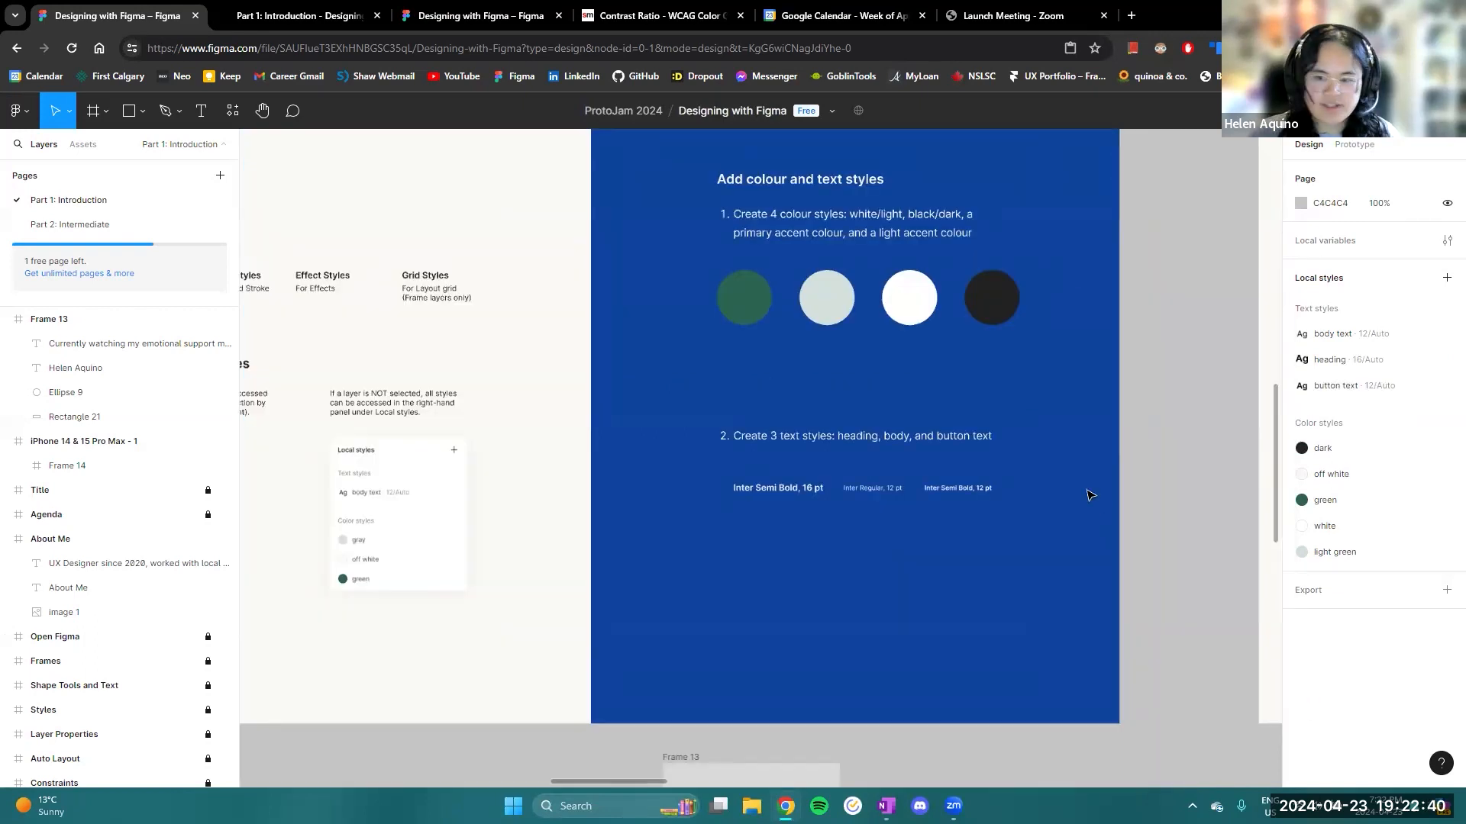
- Move Frame 13 from beneath the Styles slide to below the Layer Properties slide
{"action": "left_click_drag", "start_coordinate": [1090, 497], "coordinate": [984, 515]}
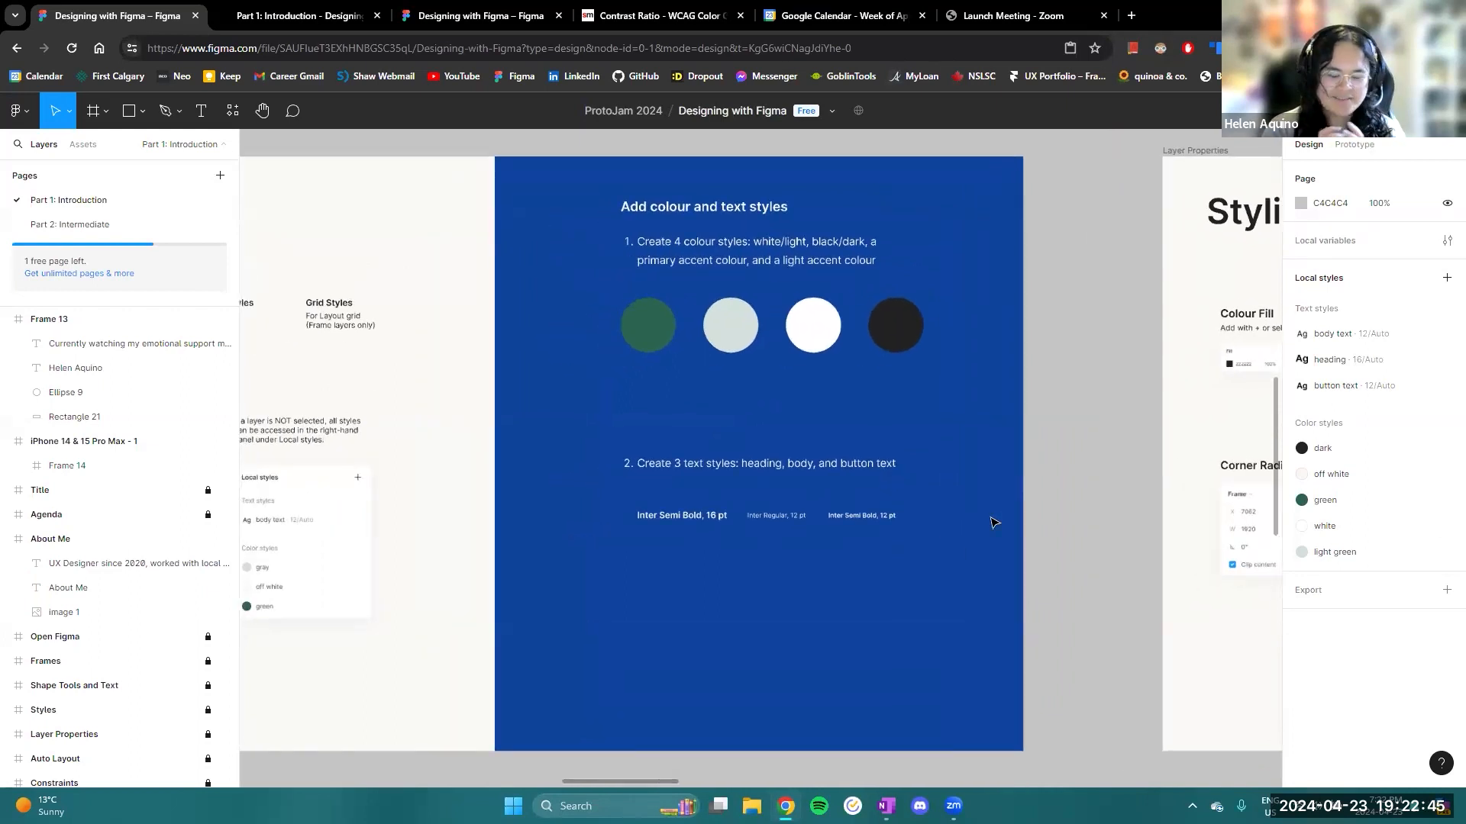
{"action": "left_click_drag", "start_coordinate": [1064, 448], "coordinate": [326, 472]}
{"action": "left_click_drag", "start_coordinate": [812, 481], "coordinate": [864, 506]}
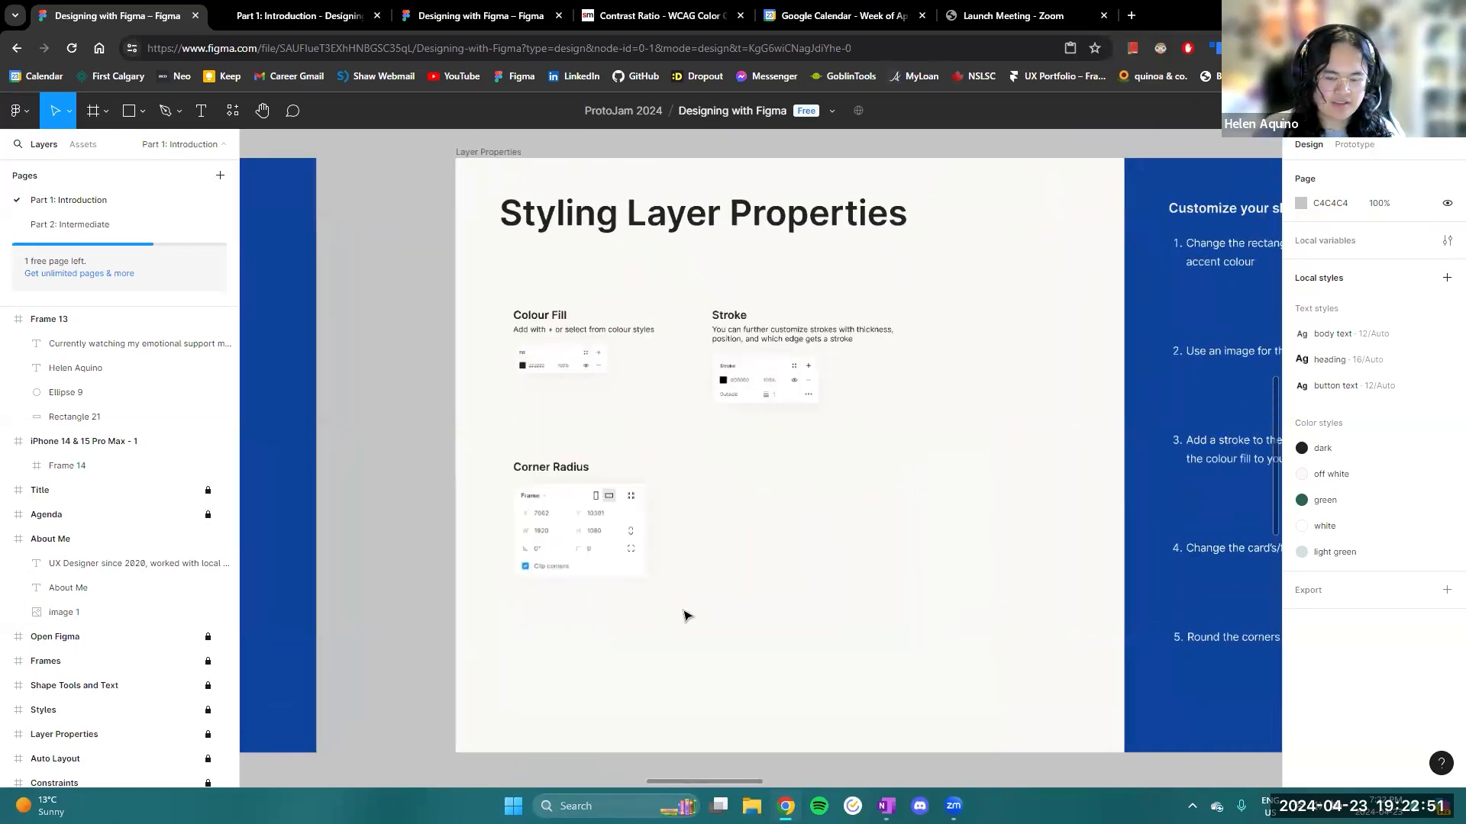
{"action": "left_click_drag", "start_coordinate": [627, 565], "coordinate": [1112, 285]}
{"action": "left_click_drag", "start_coordinate": [373, 510], "coordinate": [788, 543]}
{"action": "scroll", "coordinate": [674, 539], "scroll_direction": "up", "scroll_amount": 3}
{"action": "scroll", "coordinate": [697, 468], "scroll_direction": "down", "scroll_amount": 1}
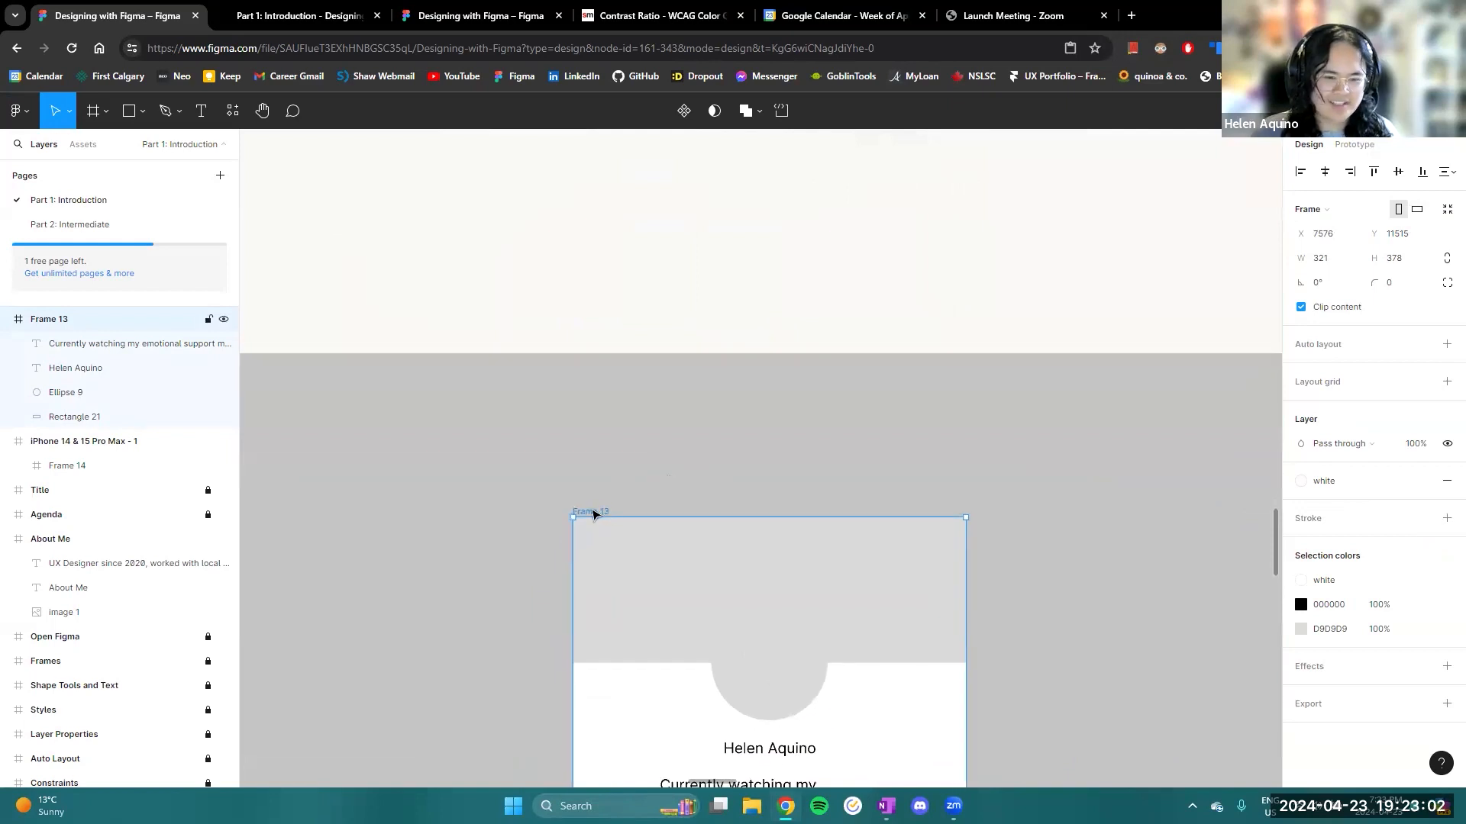
- Rename Frame 13 as "Profile card"
{"action": "double_click", "coordinate": [592, 512]}
{"action": "type", "text": "Pr"}
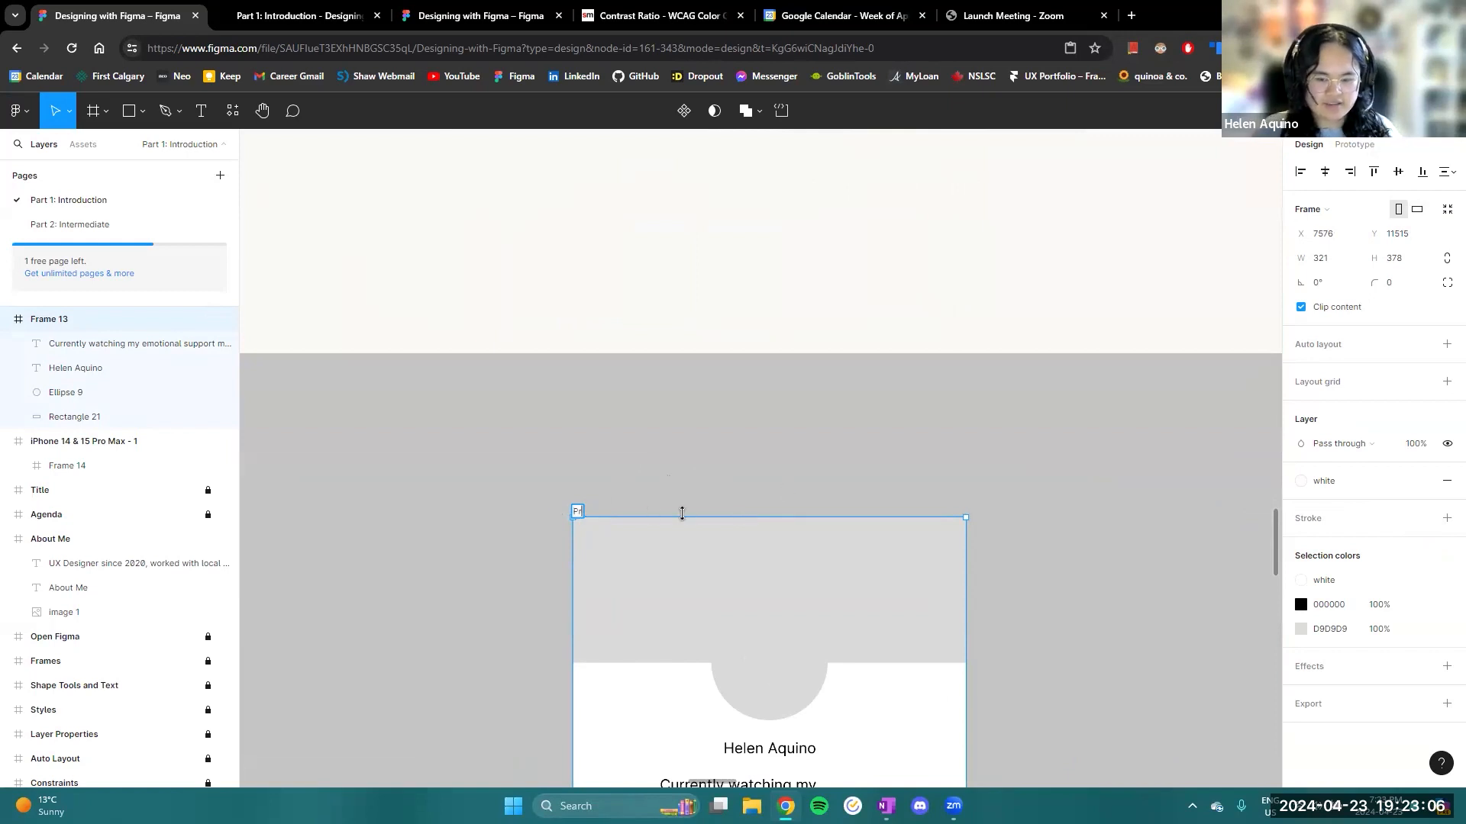
{"action": "type", "text": "ofile"}
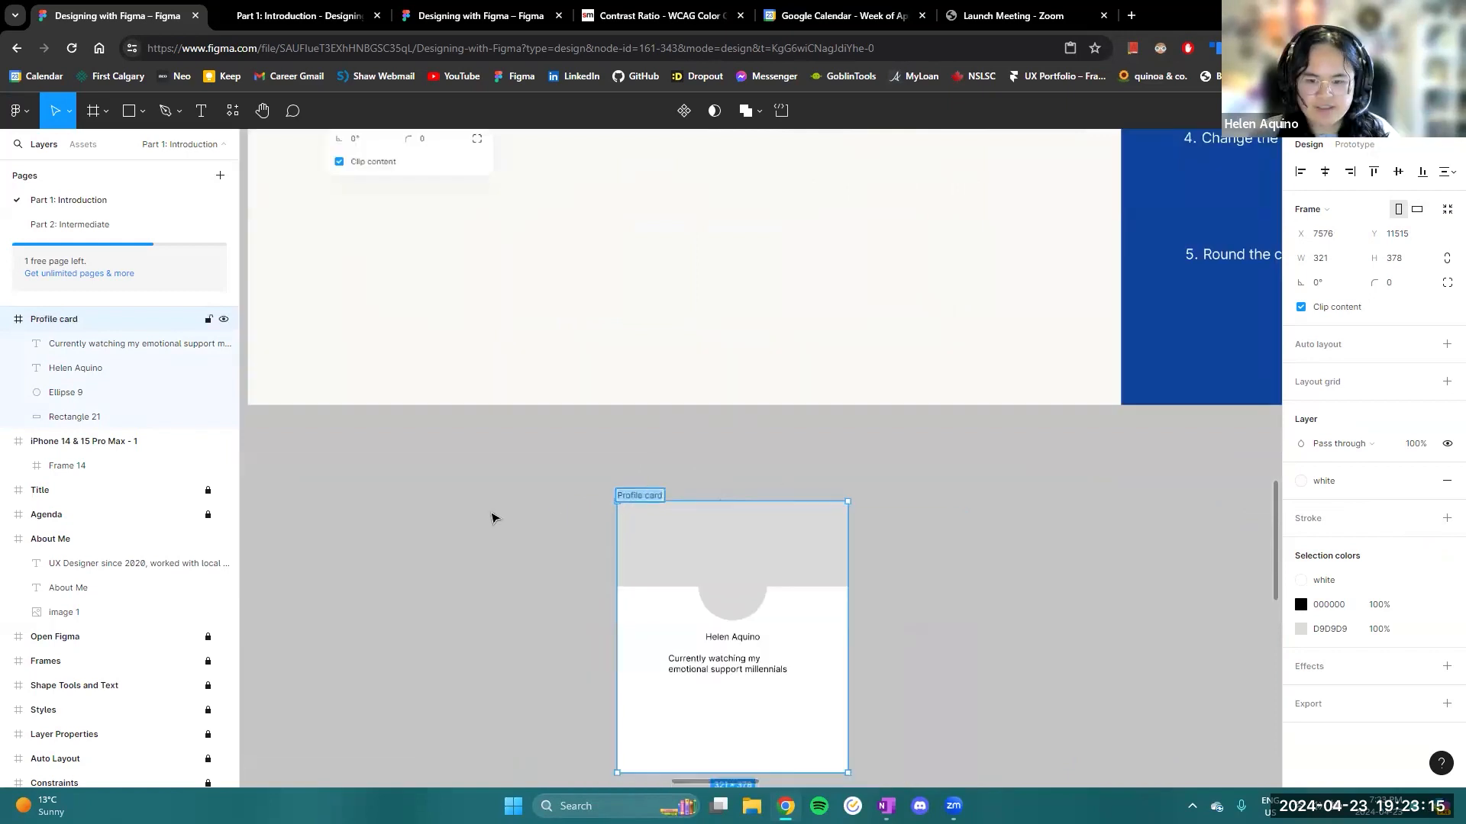
{"action": "left_click", "coordinate": [493, 516]}
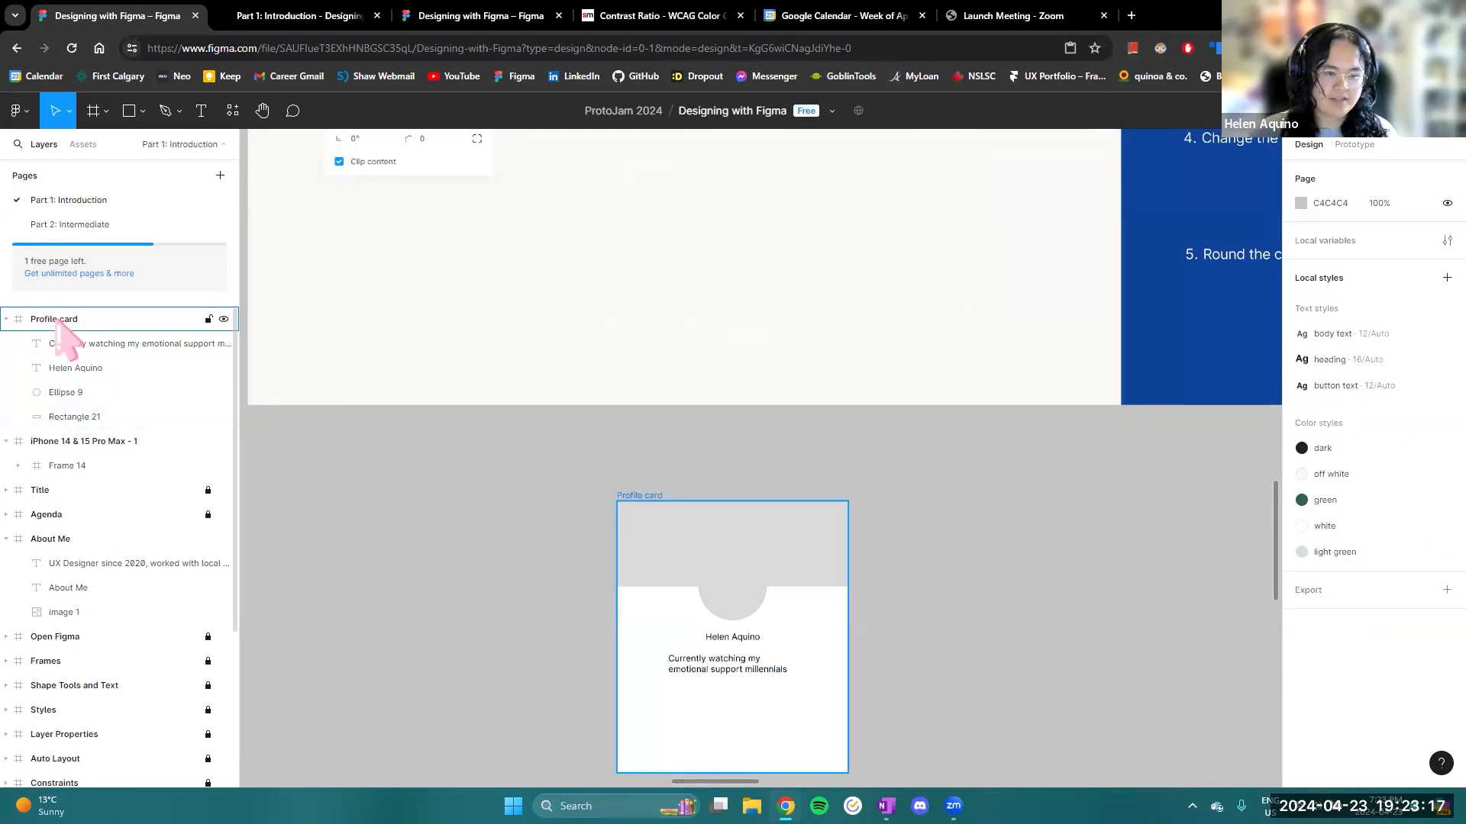
{"action": "double_click", "coordinate": [57, 320]}
{"action": "left_click", "coordinate": [1069, 617]}
- Give the Profile card's top rectangle a custom red fill, 9B3535, and look through the saved colour styles
{"action": "scroll", "coordinate": [880, 551], "scroll_direction": "up", "scroll_amount": 3}
{"action": "scroll", "coordinate": [865, 440], "scroll_direction": "down", "scroll_amount": 4}
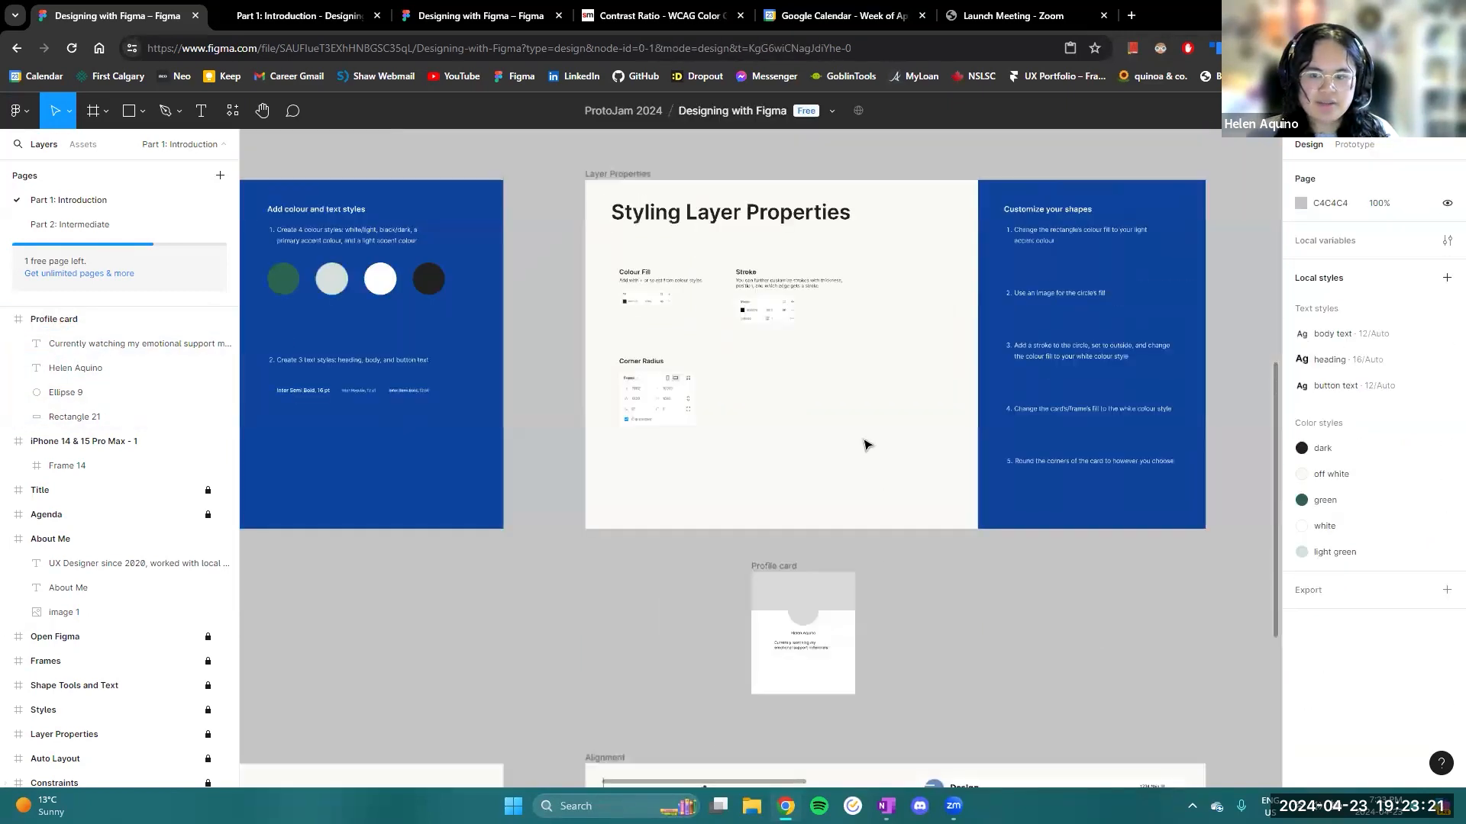
{"action": "scroll", "coordinate": [867, 445], "scroll_direction": "right", "scroll_amount": 3}
{"action": "scroll", "coordinate": [755, 455], "scroll_direction": "up", "scroll_amount": 3}
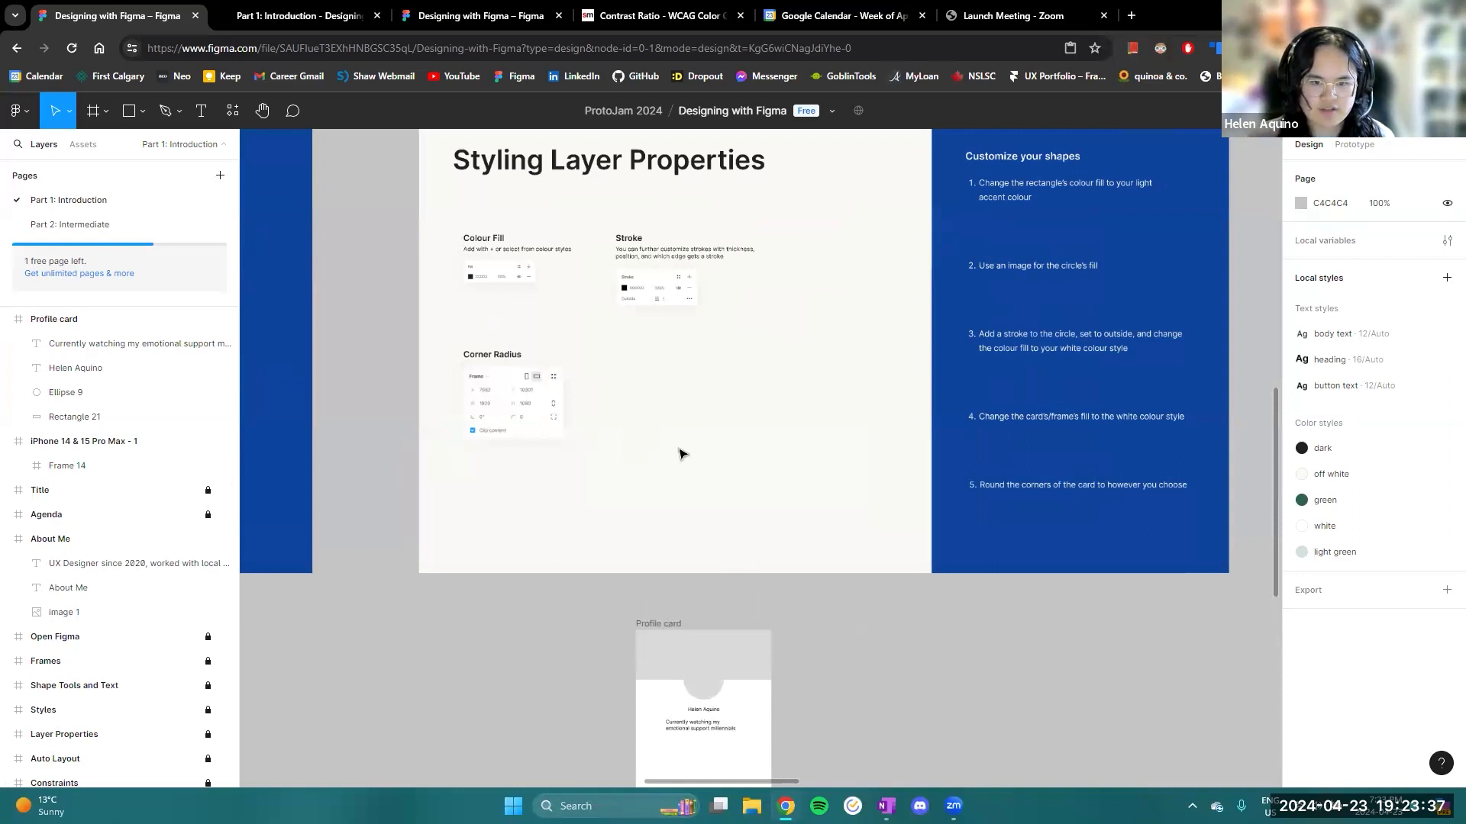
{"action": "left_click_drag", "start_coordinate": [682, 451], "coordinate": [658, 510]}
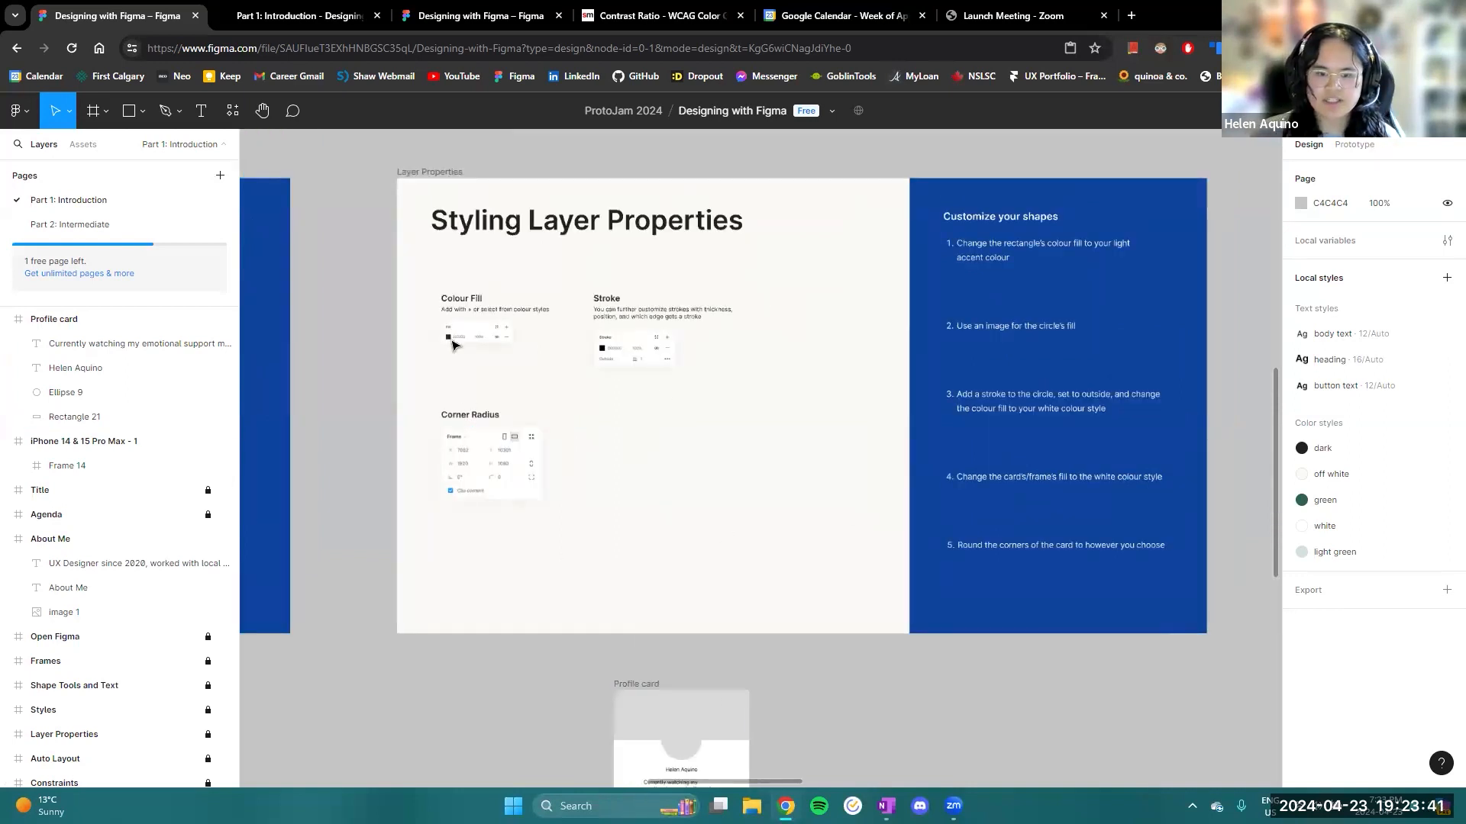
{"action": "left_click", "coordinate": [708, 708]}
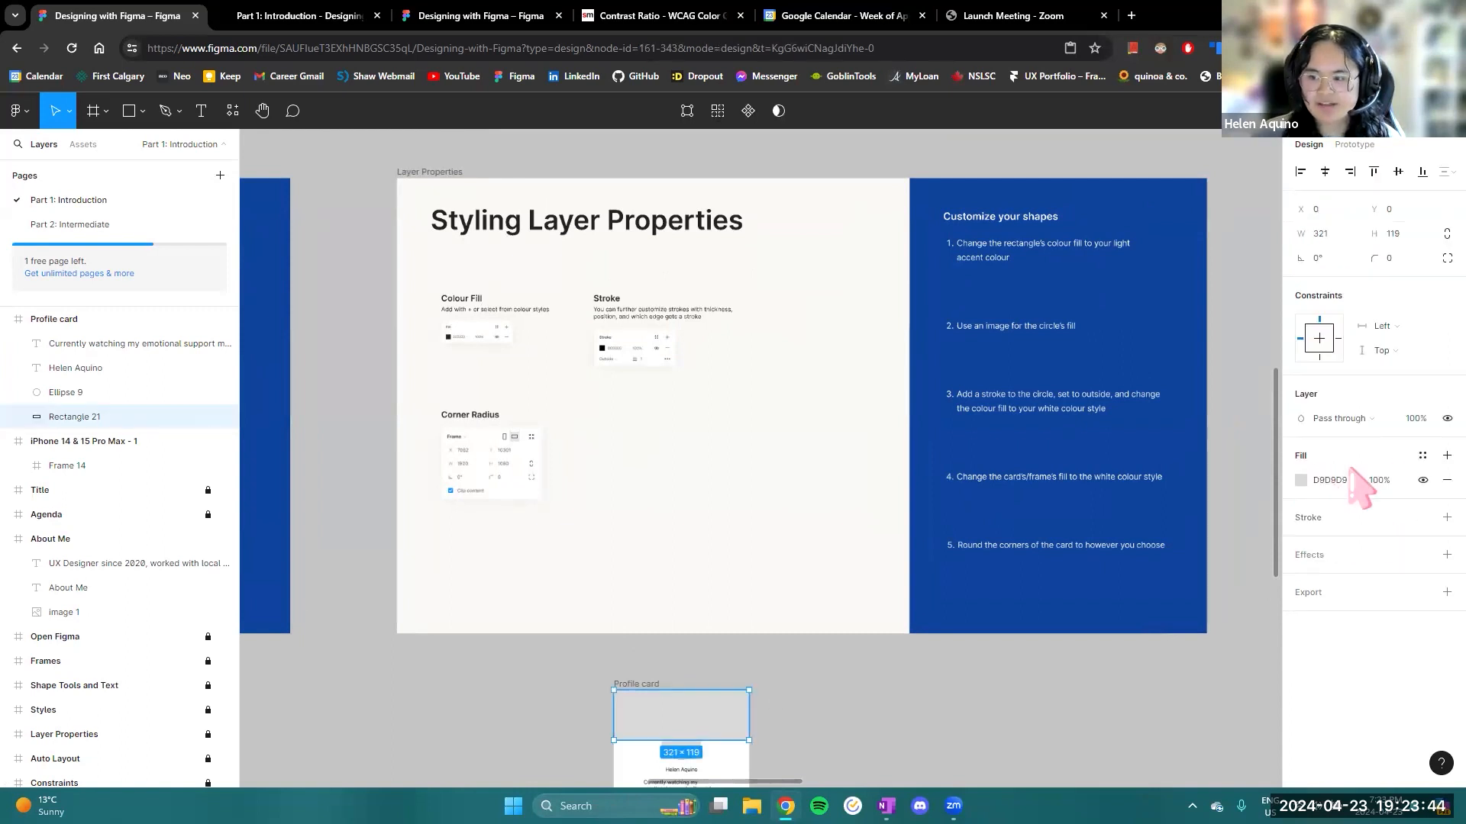
{"action": "left_click", "coordinate": [1301, 480]}
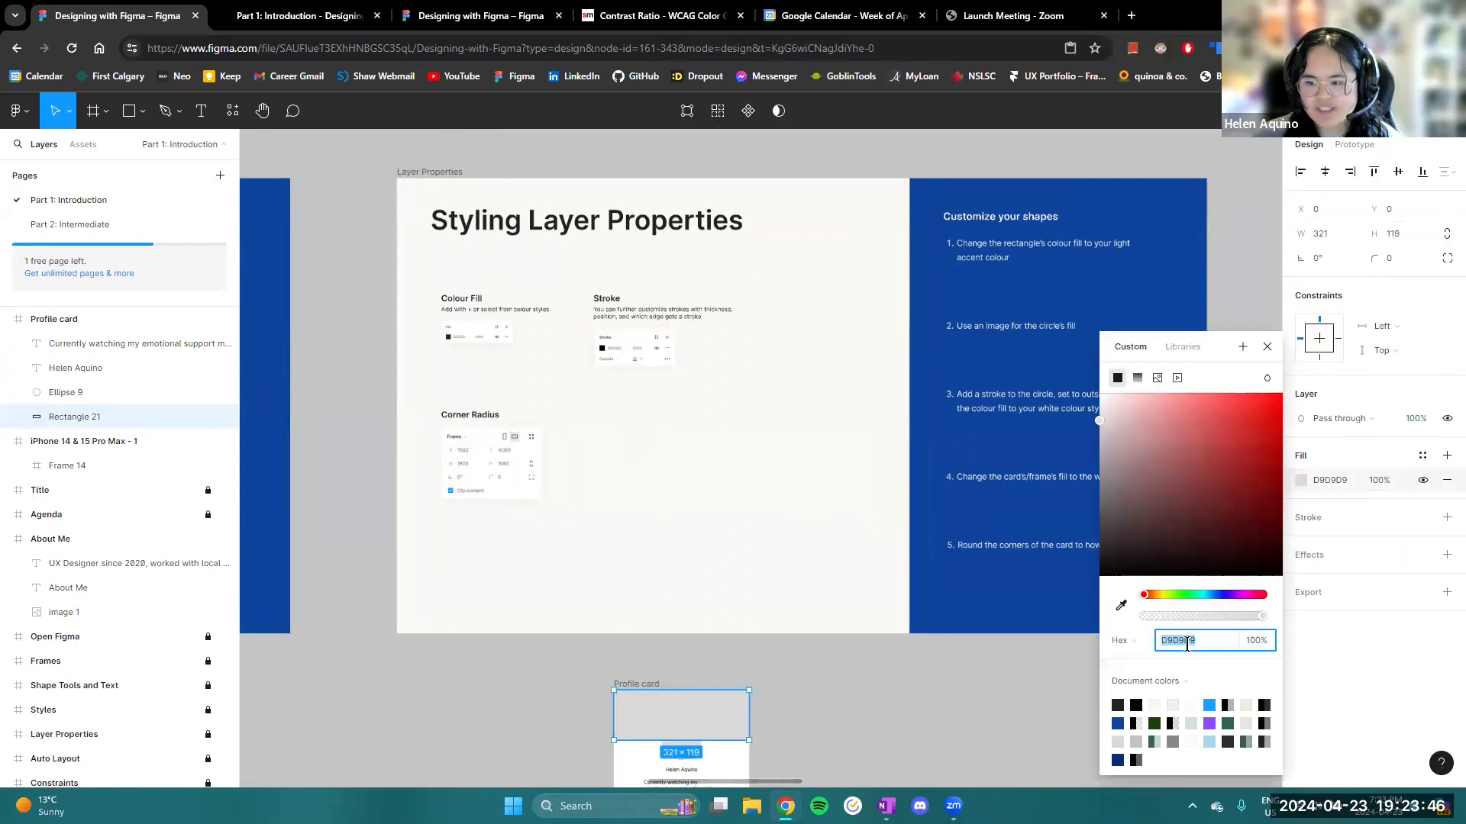
{"action": "left_click_drag", "start_coordinate": [1156, 520], "coordinate": [1219, 471]}
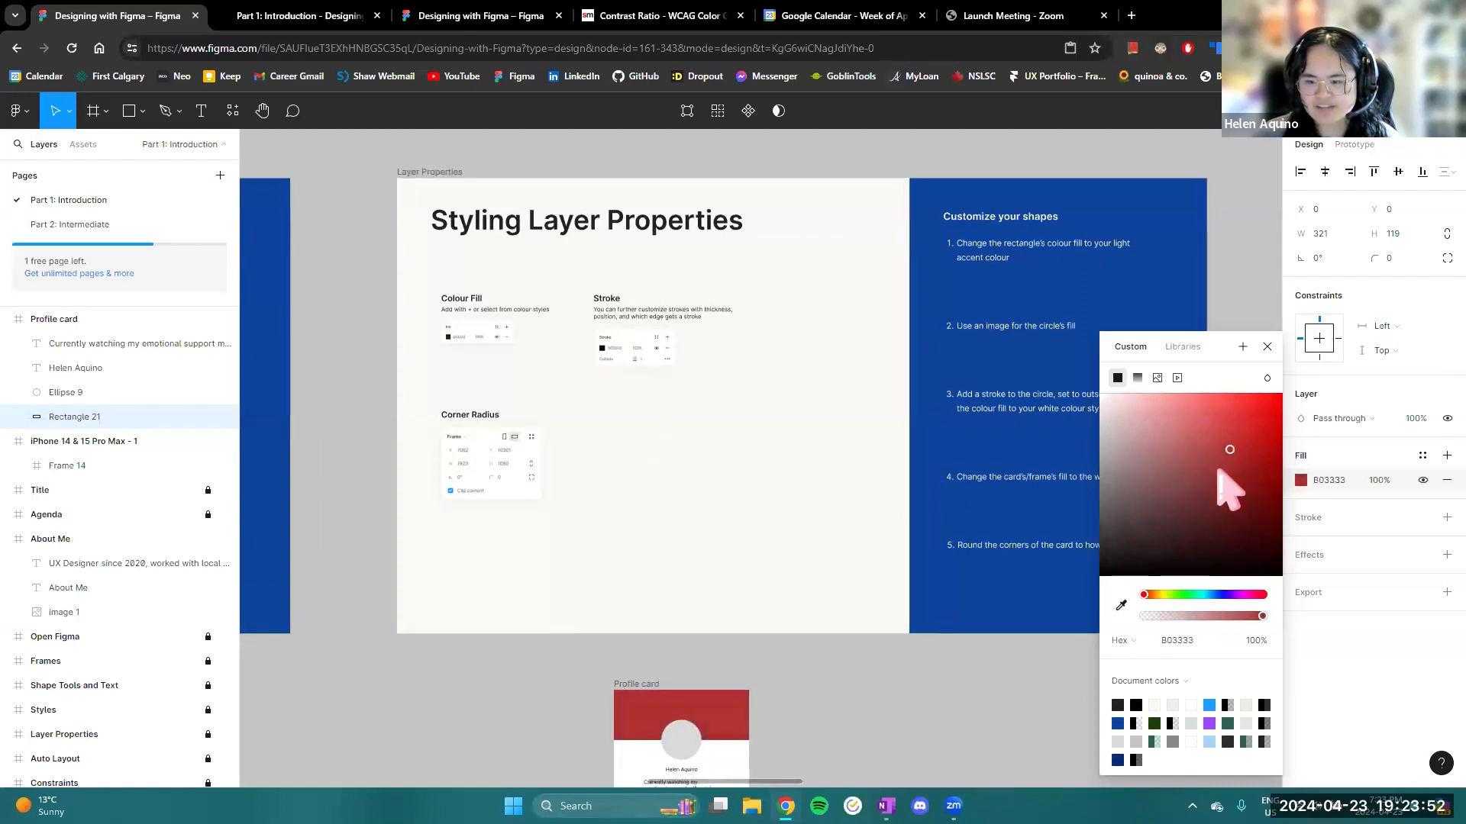
{"action": "left_click", "coordinate": [1422, 456]}
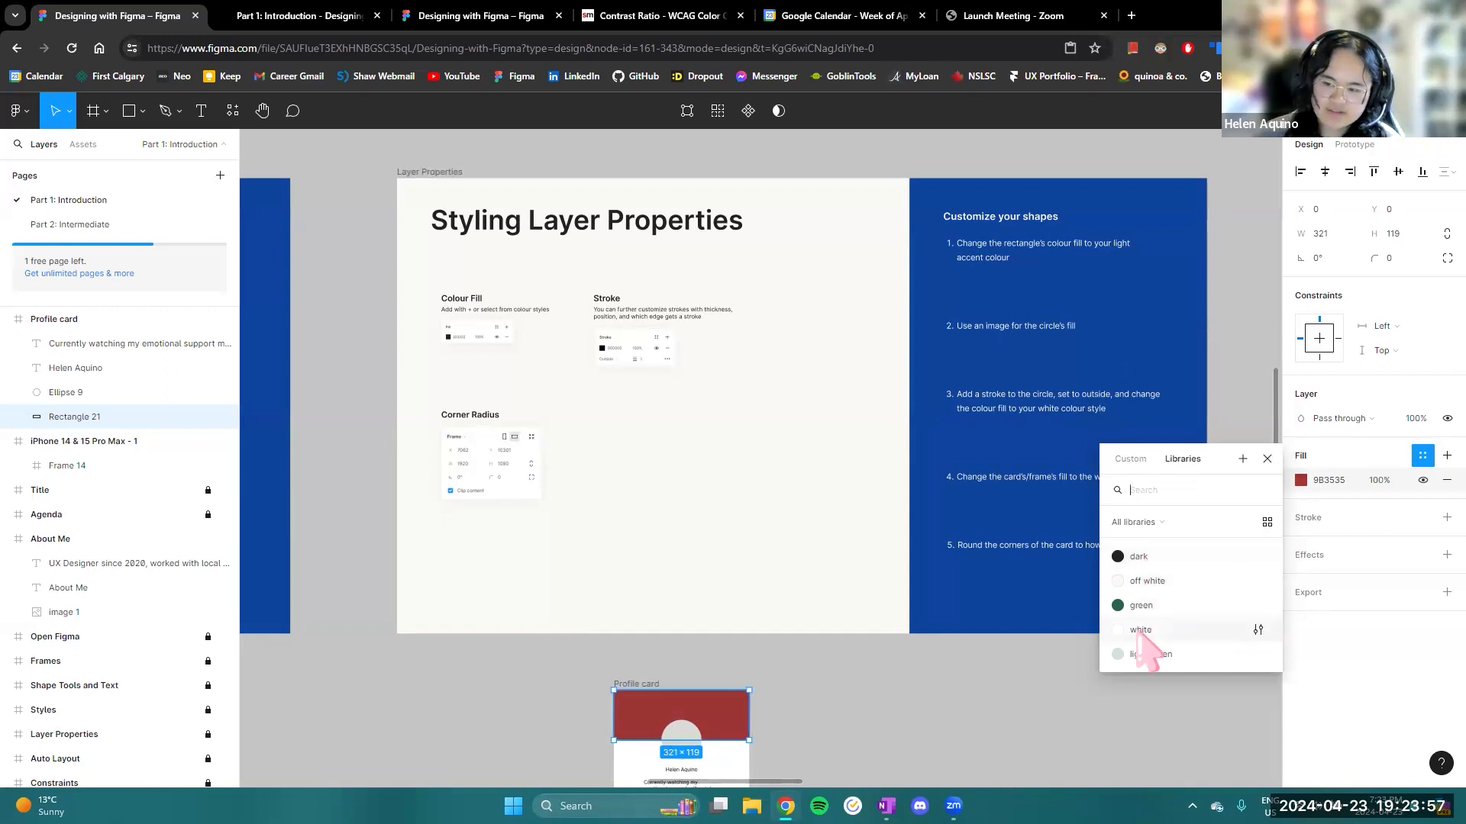
{"action": "left_click", "coordinate": [1267, 458]}
- Move the Profile card frame up onto the Layer Properties slide, into the empty area below the Stroke section
{"action": "left_click_drag", "start_coordinate": [808, 514], "coordinate": [800, 382]}
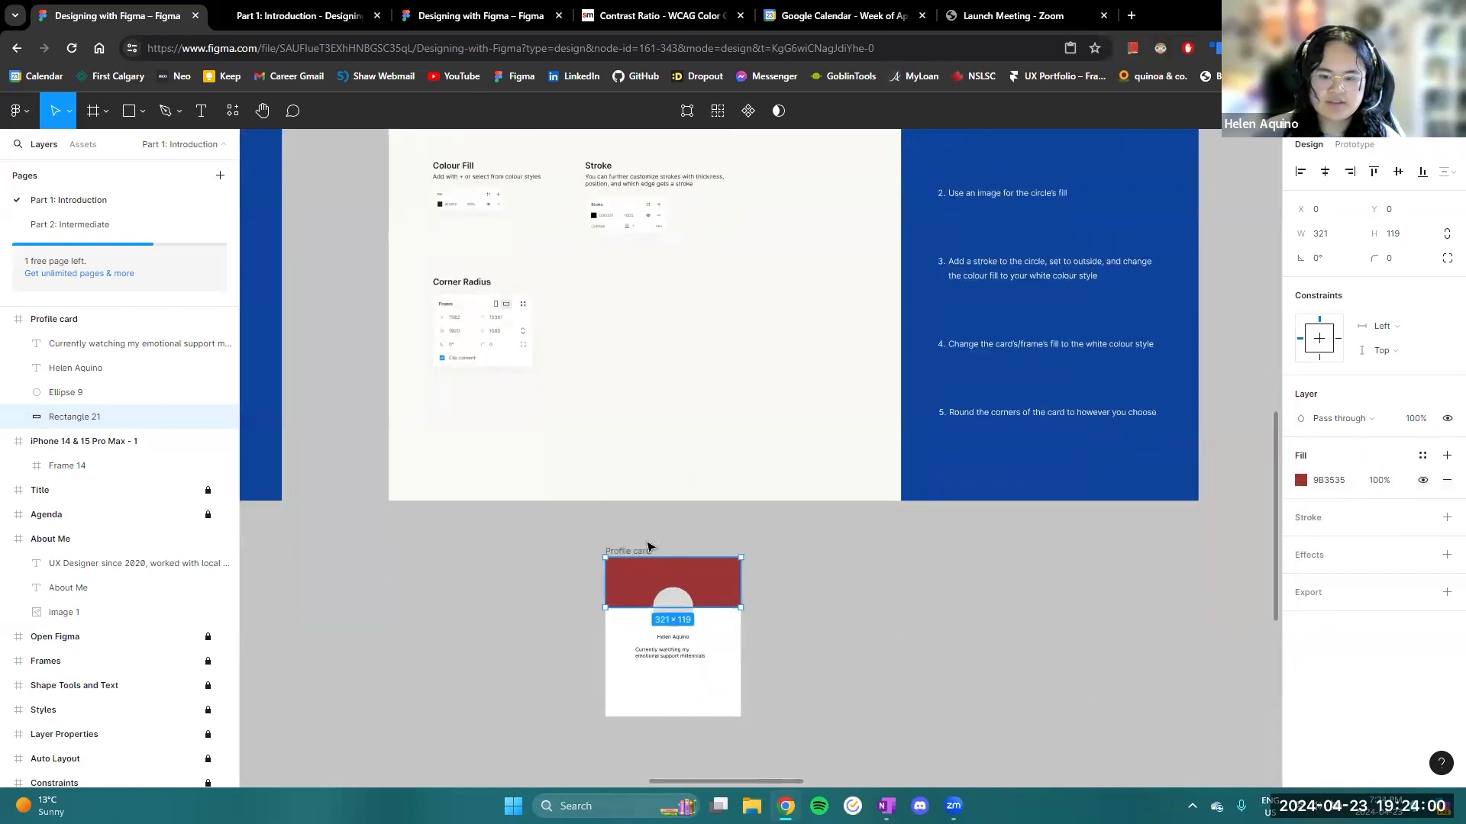
{"action": "left_click_drag", "start_coordinate": [647, 548], "coordinate": [670, 526]}
{"action": "left_click_drag", "start_coordinate": [795, 381], "coordinate": [748, 525]}
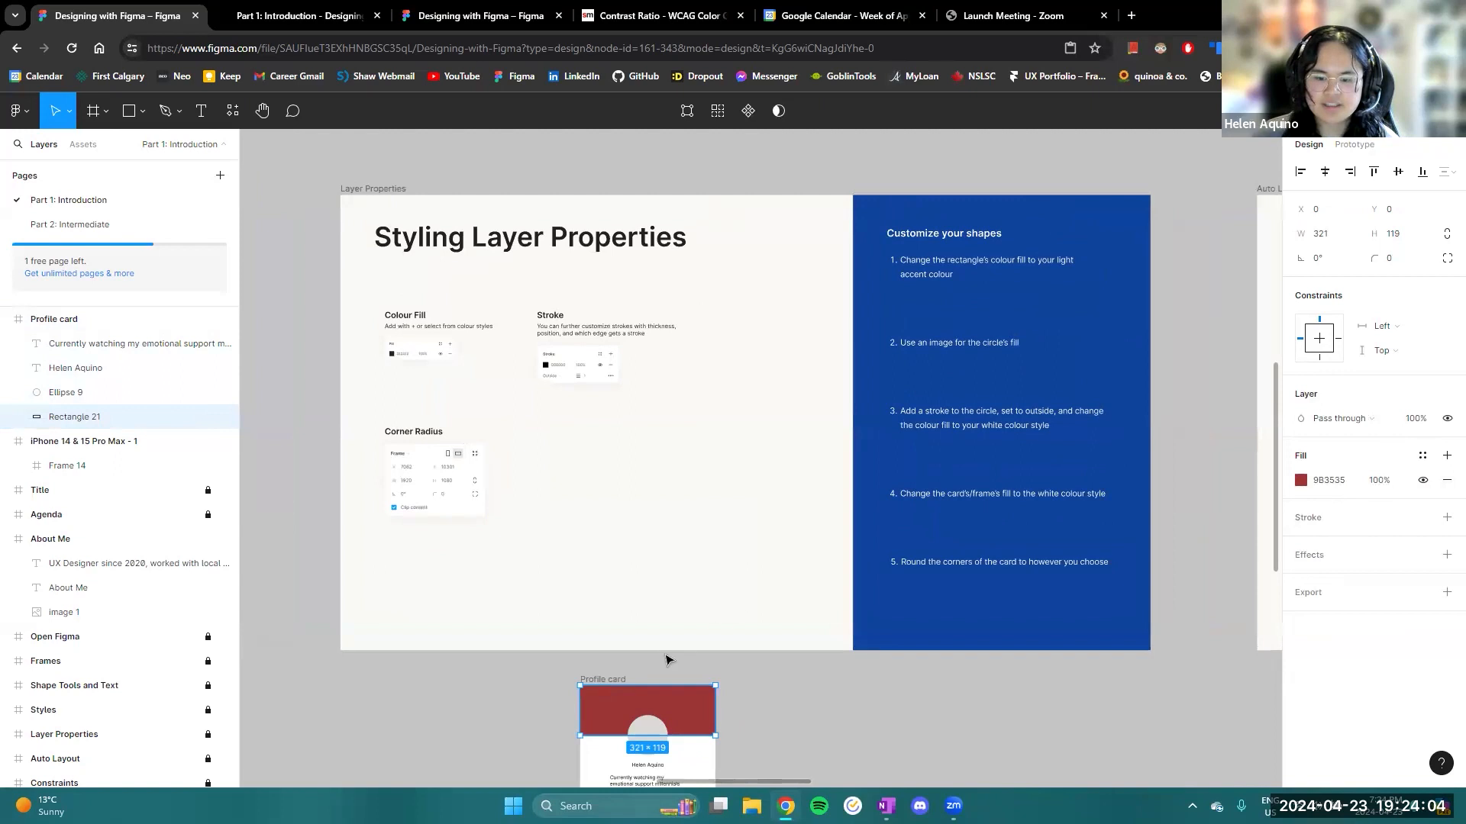
{"action": "left_click_drag", "start_coordinate": [617, 686], "coordinate": [617, 678]}
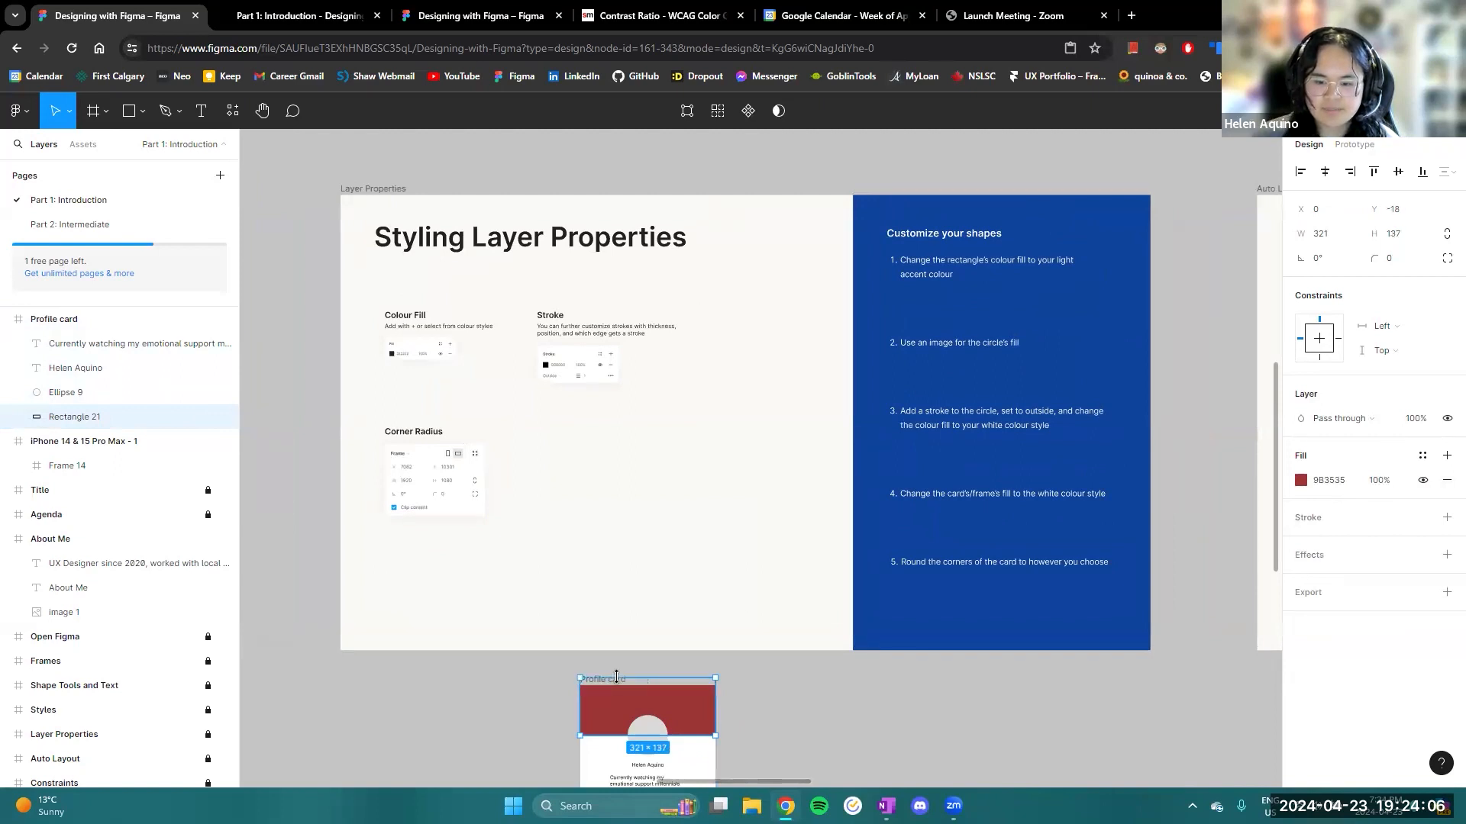
{"action": "left_click", "coordinate": [763, 435]}
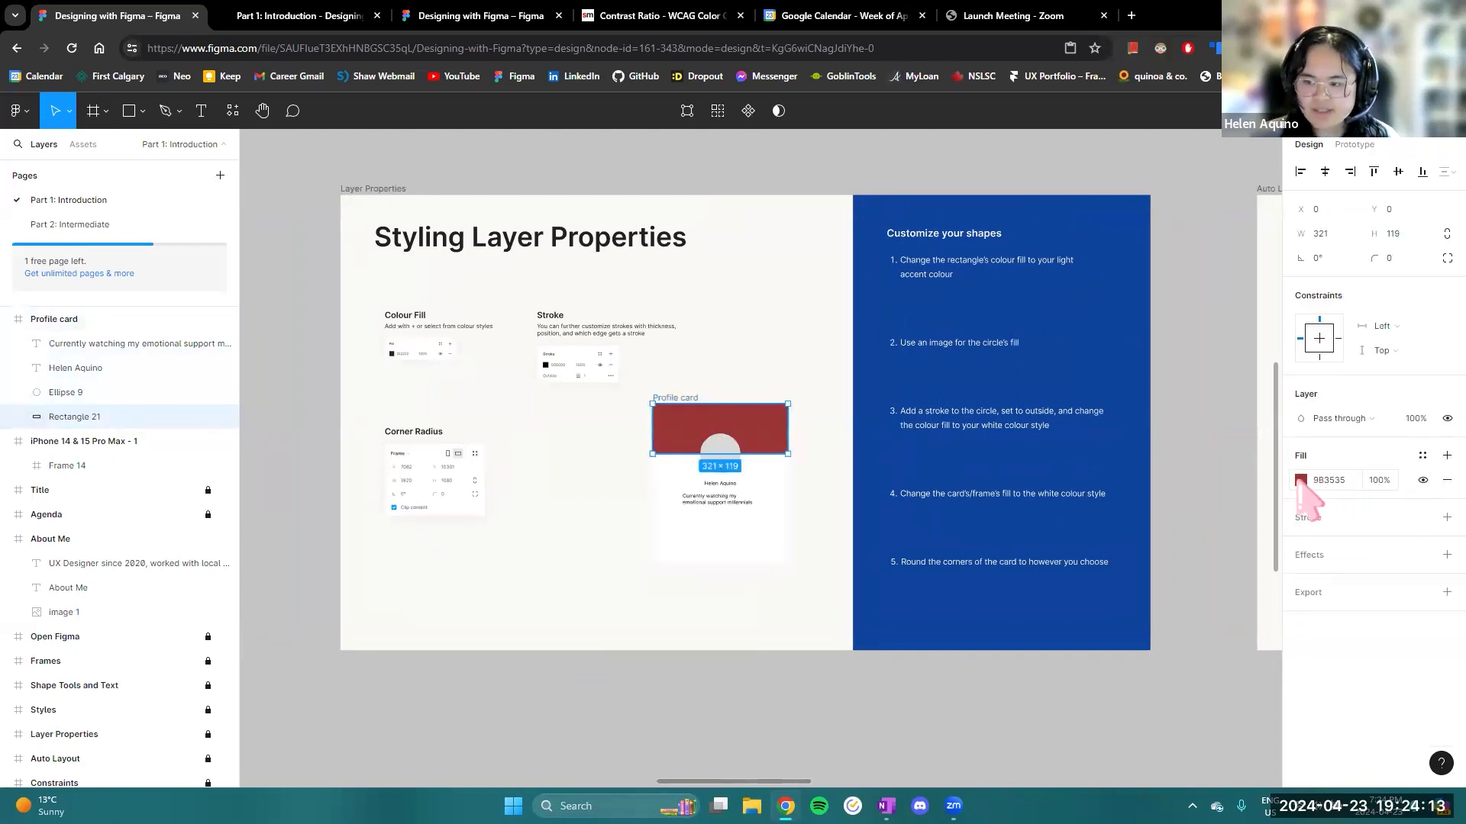
- Apply the light green colour style to the Profile card's top rectangle, and select the whole card frame
{"action": "left_click", "coordinate": [1422, 456]}
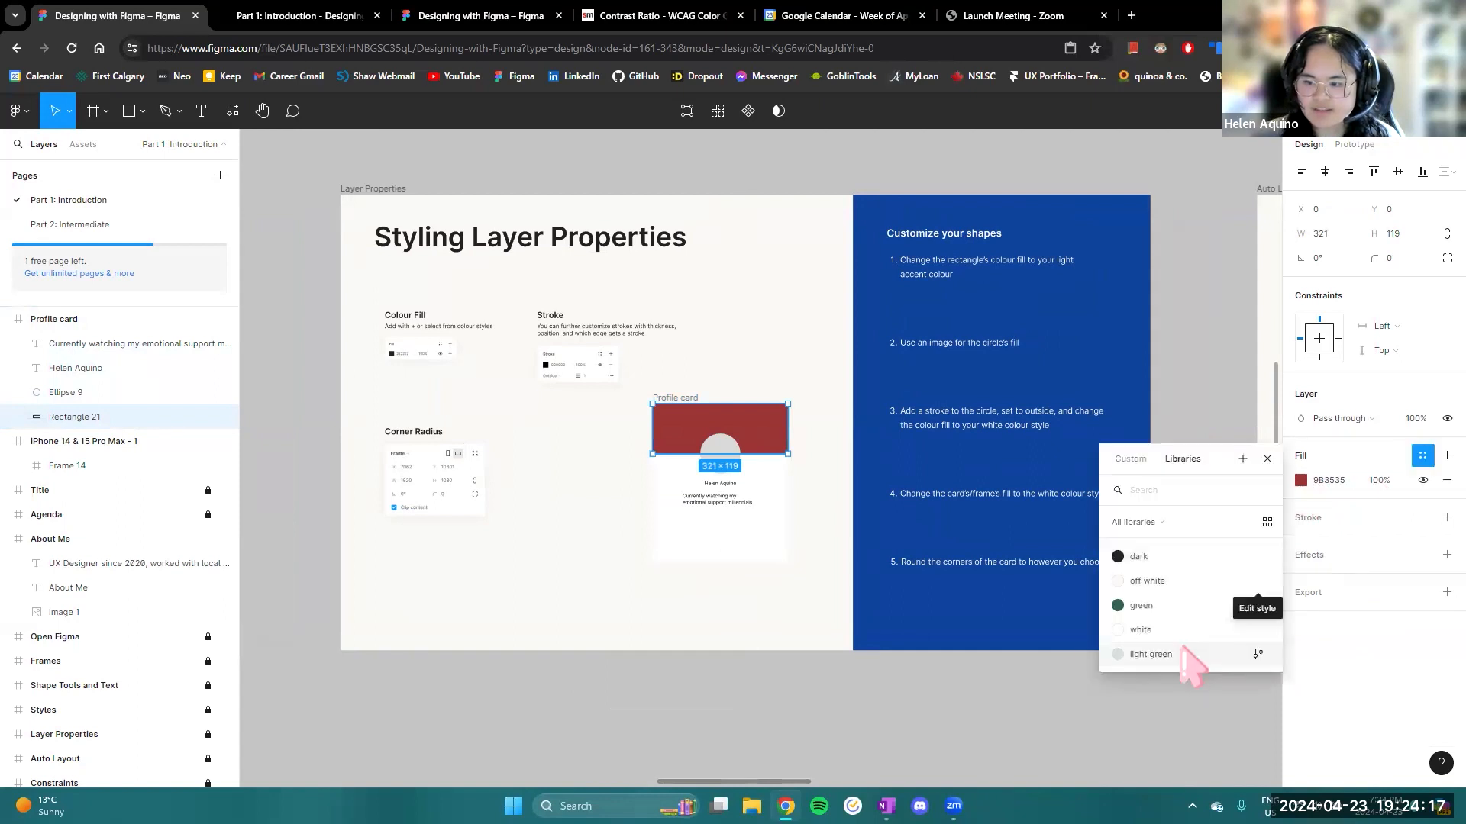
{"action": "left_click", "coordinate": [1149, 655]}
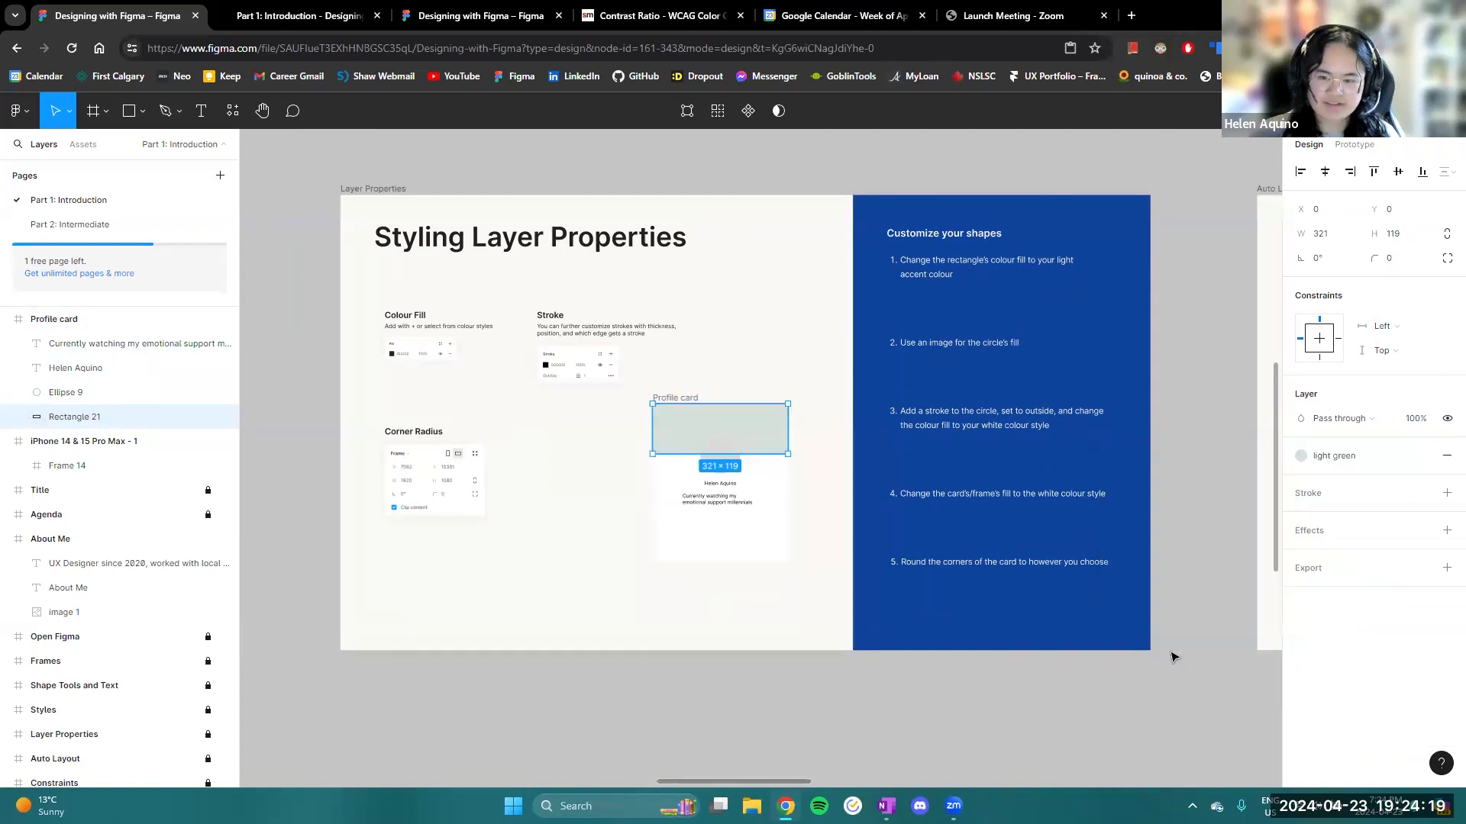
{"action": "scroll", "coordinate": [810, 507], "scroll_direction": "up", "scroll_amount": 2}
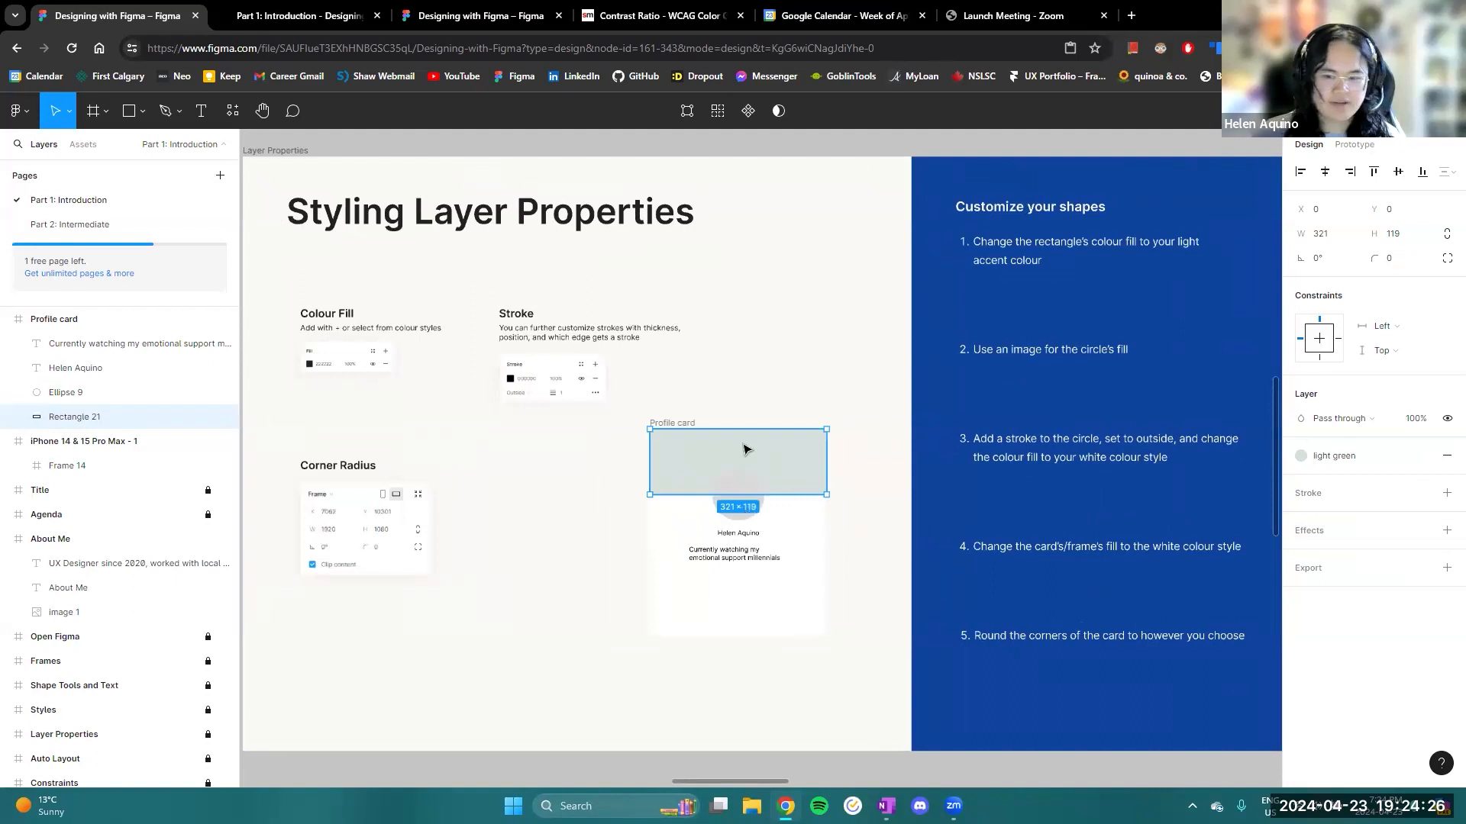
{"action": "left_click", "coordinate": [682, 424]}
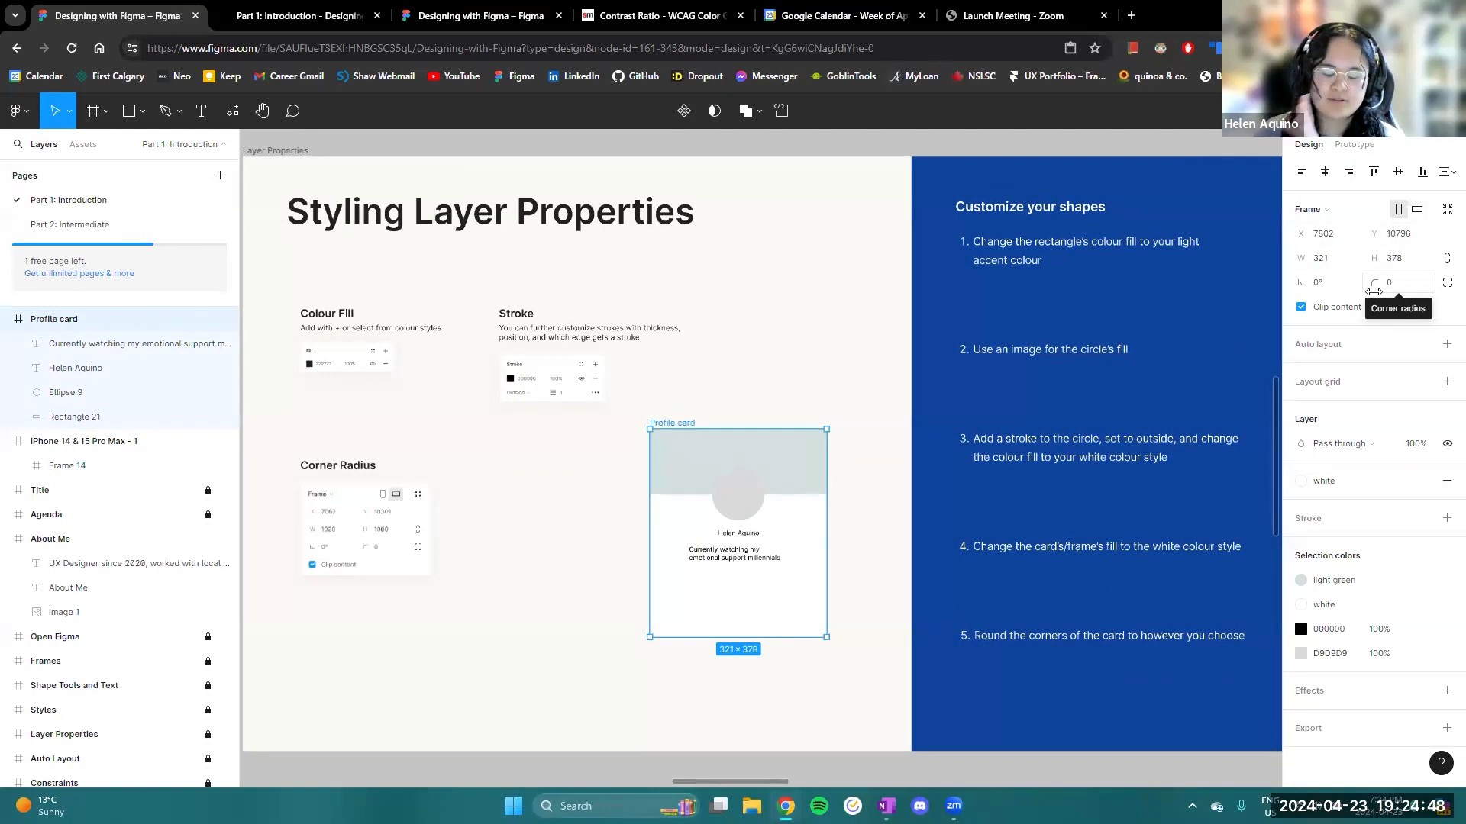
- Round the corners of the Profile card frame with a corner radius of 20
{"action": "left_click_drag", "start_coordinate": [1374, 292], "coordinate": [220, 319]}
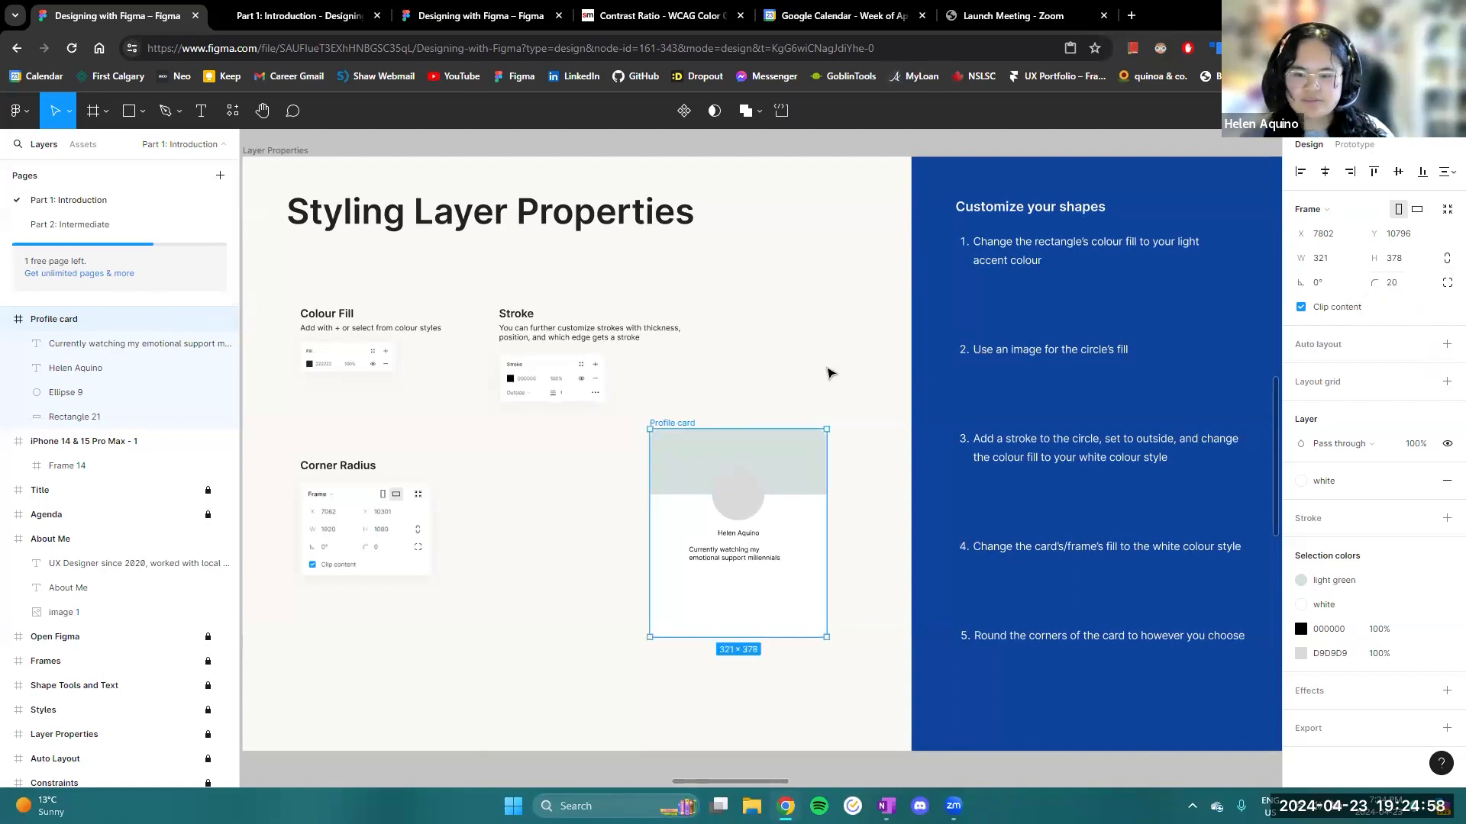
{"action": "scroll", "coordinate": [769, 345], "scroll_direction": "right", "scroll_amount": 2}
{"action": "scroll", "coordinate": [769, 344], "scroll_direction": "down", "scroll_amount": 1}
{"action": "scroll", "coordinate": [664, 469], "scroll_direction": "up", "scroll_amount": 3}
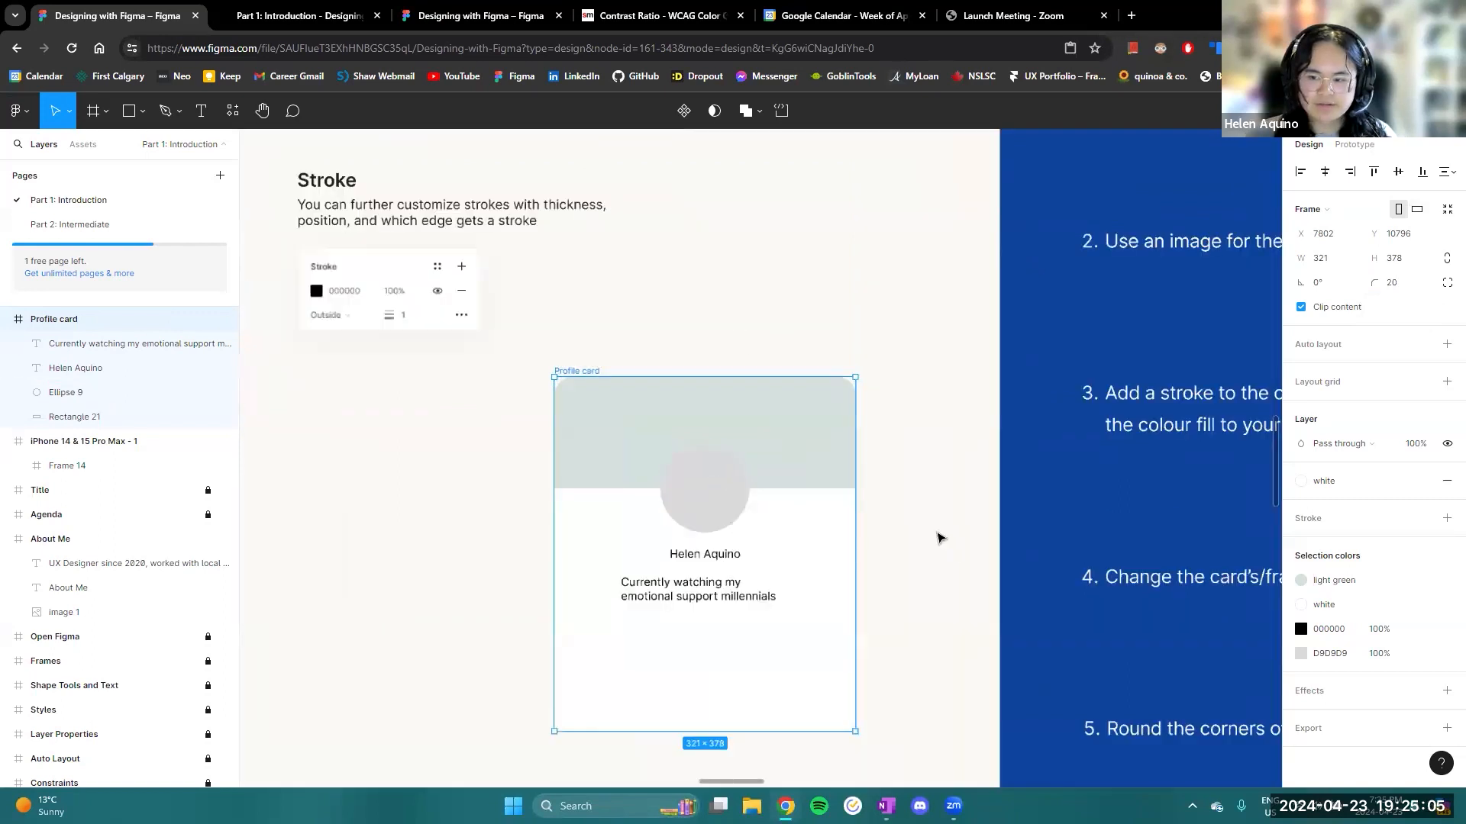
{"action": "scroll", "coordinate": [937, 534], "scroll_direction": "down", "scroll_amount": 3}
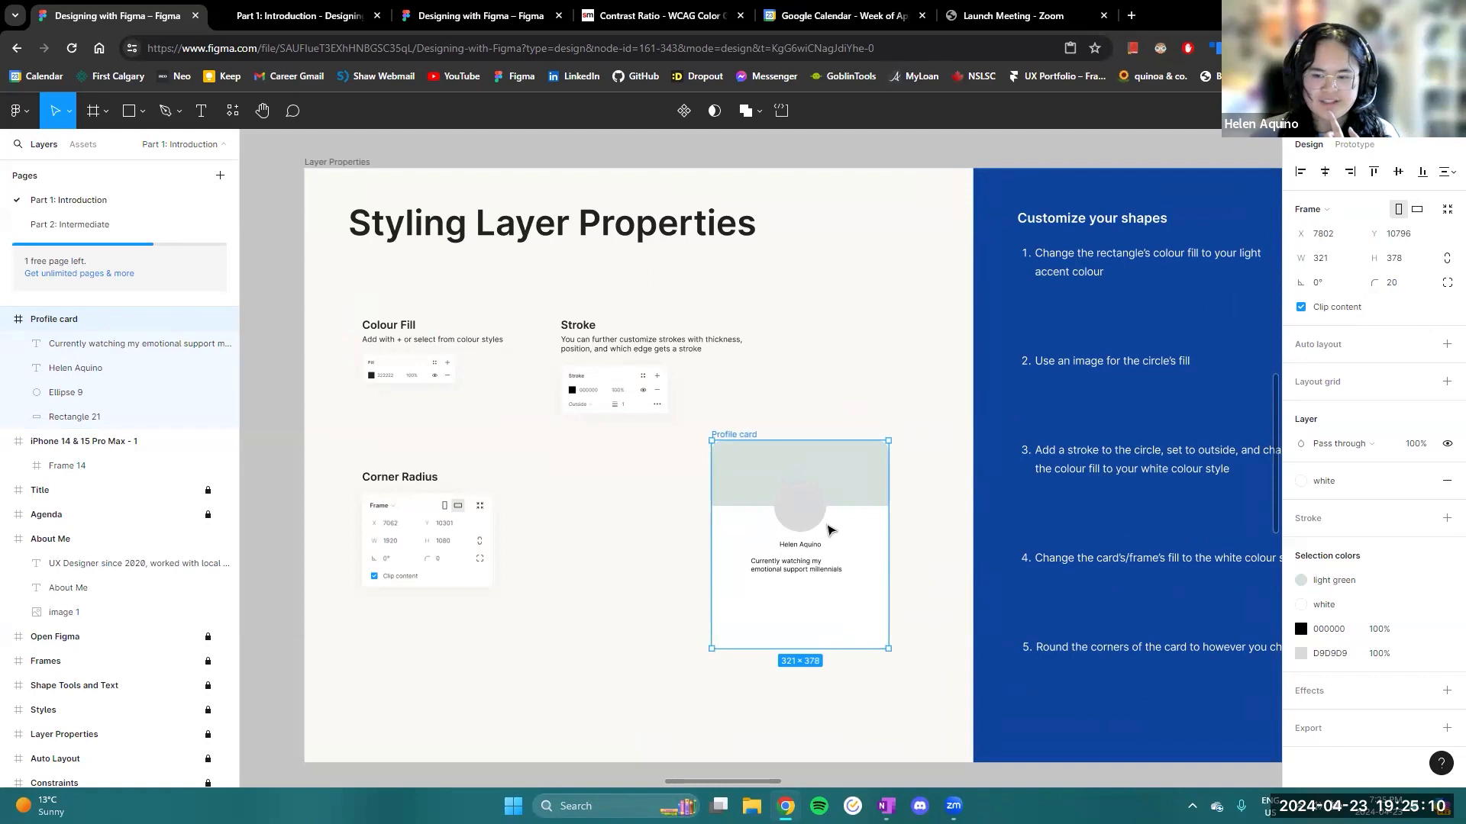
- Replace the solid fill of the Profile card's circle with an image fill using the portrait photo
{"action": "scroll", "coordinate": [893, 523], "scroll_direction": "right", "scroll_amount": 1}
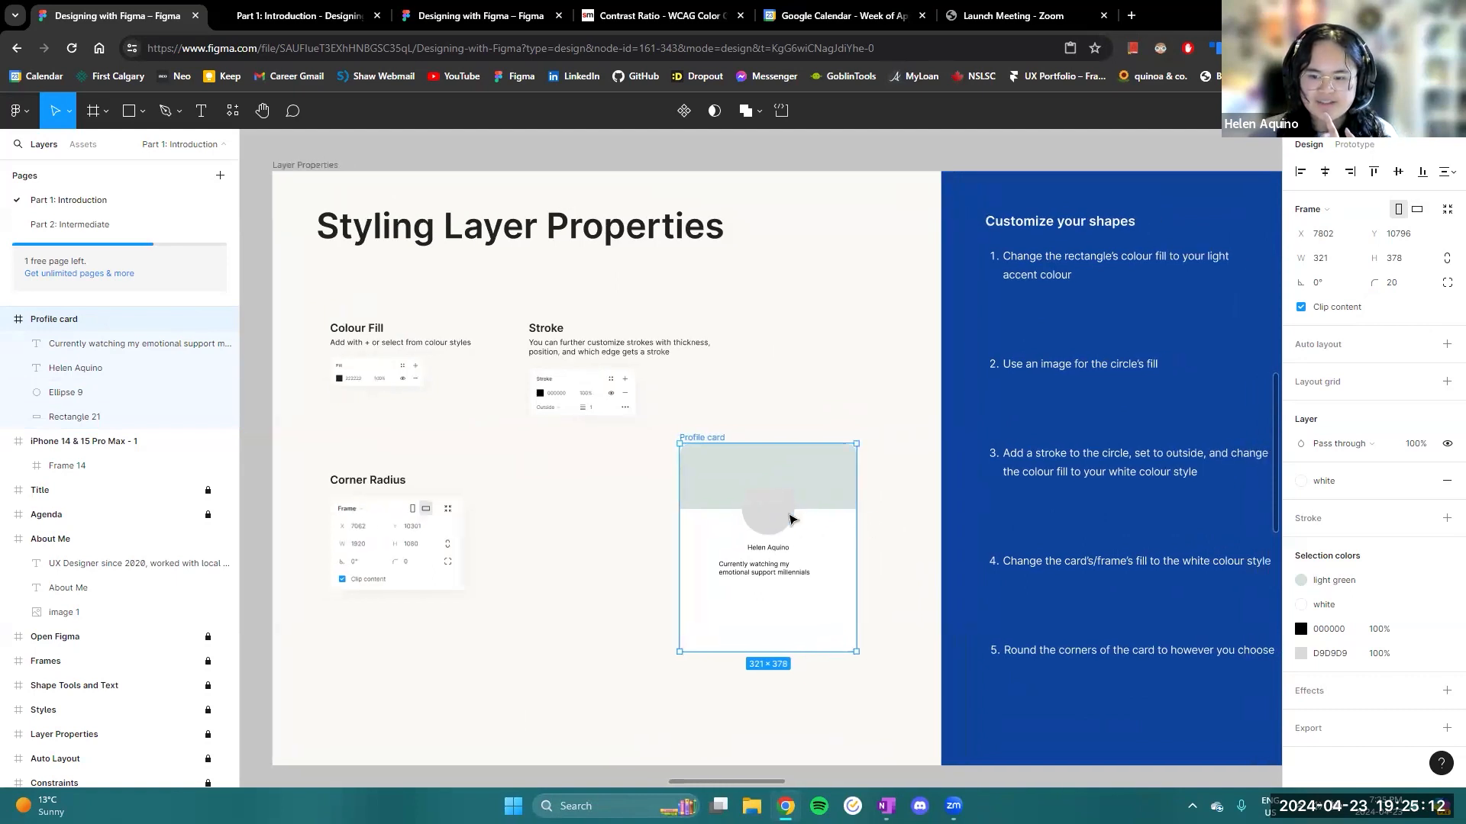
{"action": "left_click", "coordinate": [776, 518]}
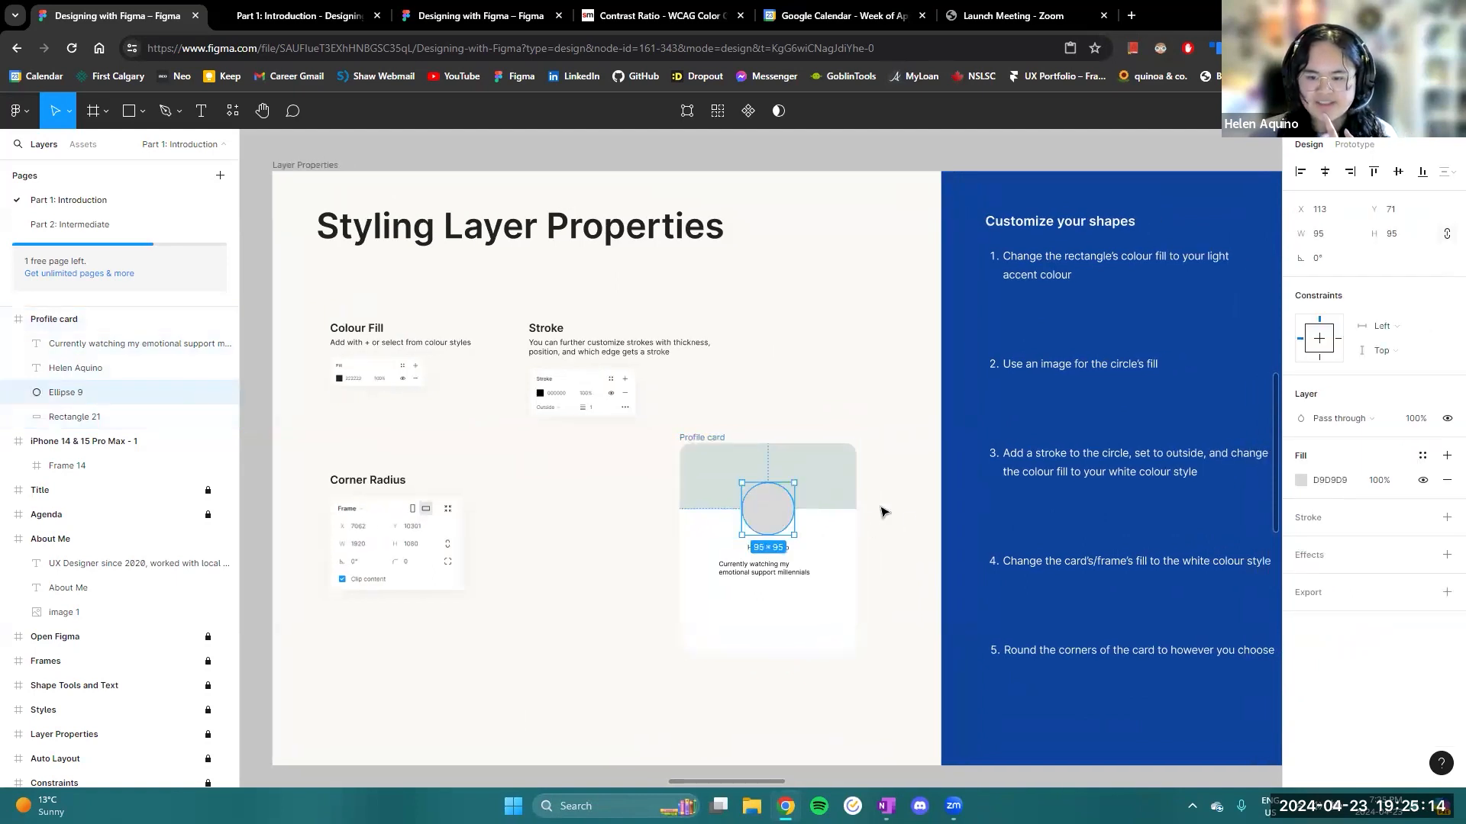
{"action": "left_click", "coordinate": [1300, 481]}
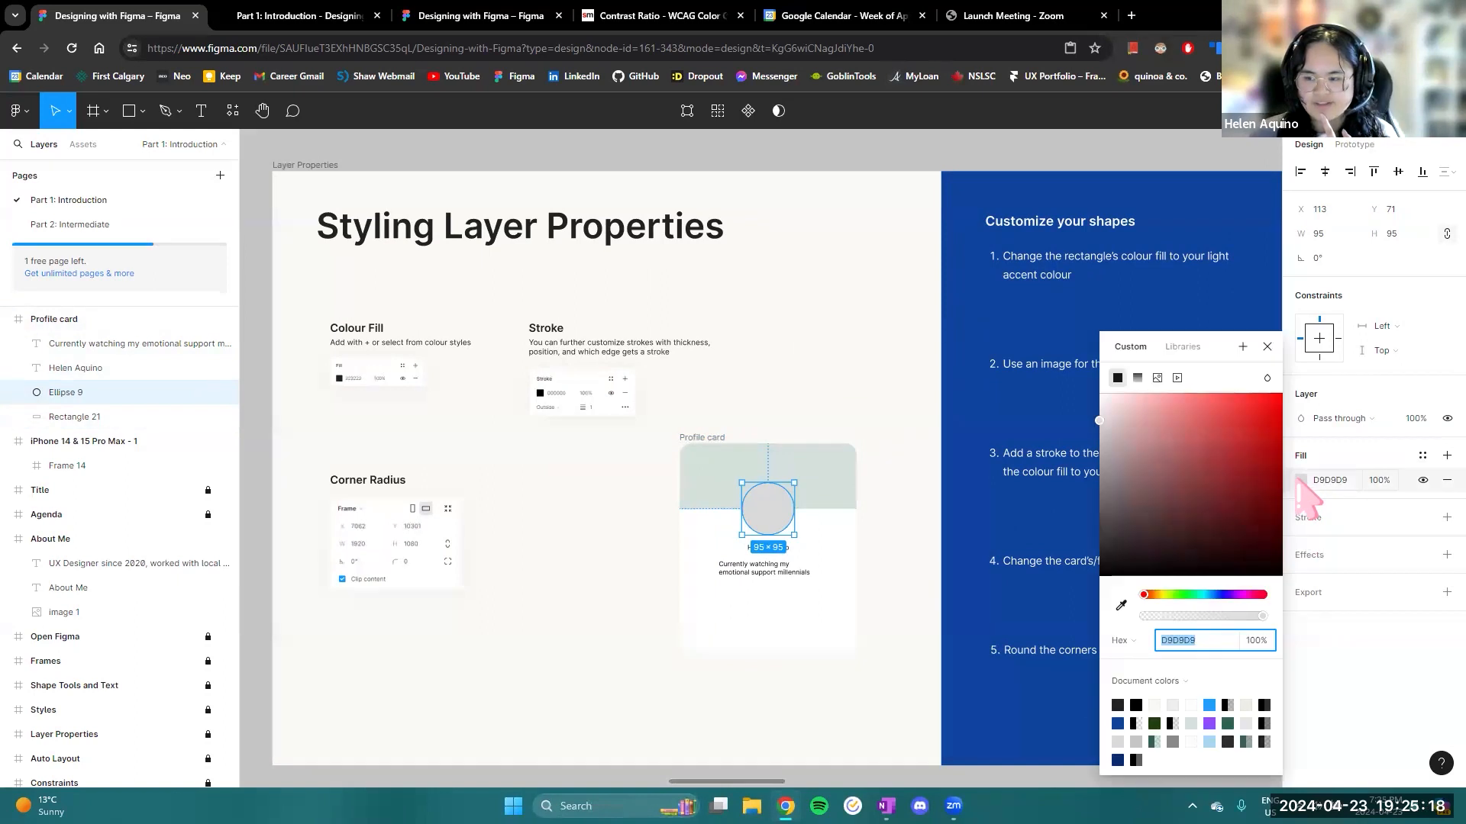
{"action": "left_click", "coordinate": [1158, 378]}
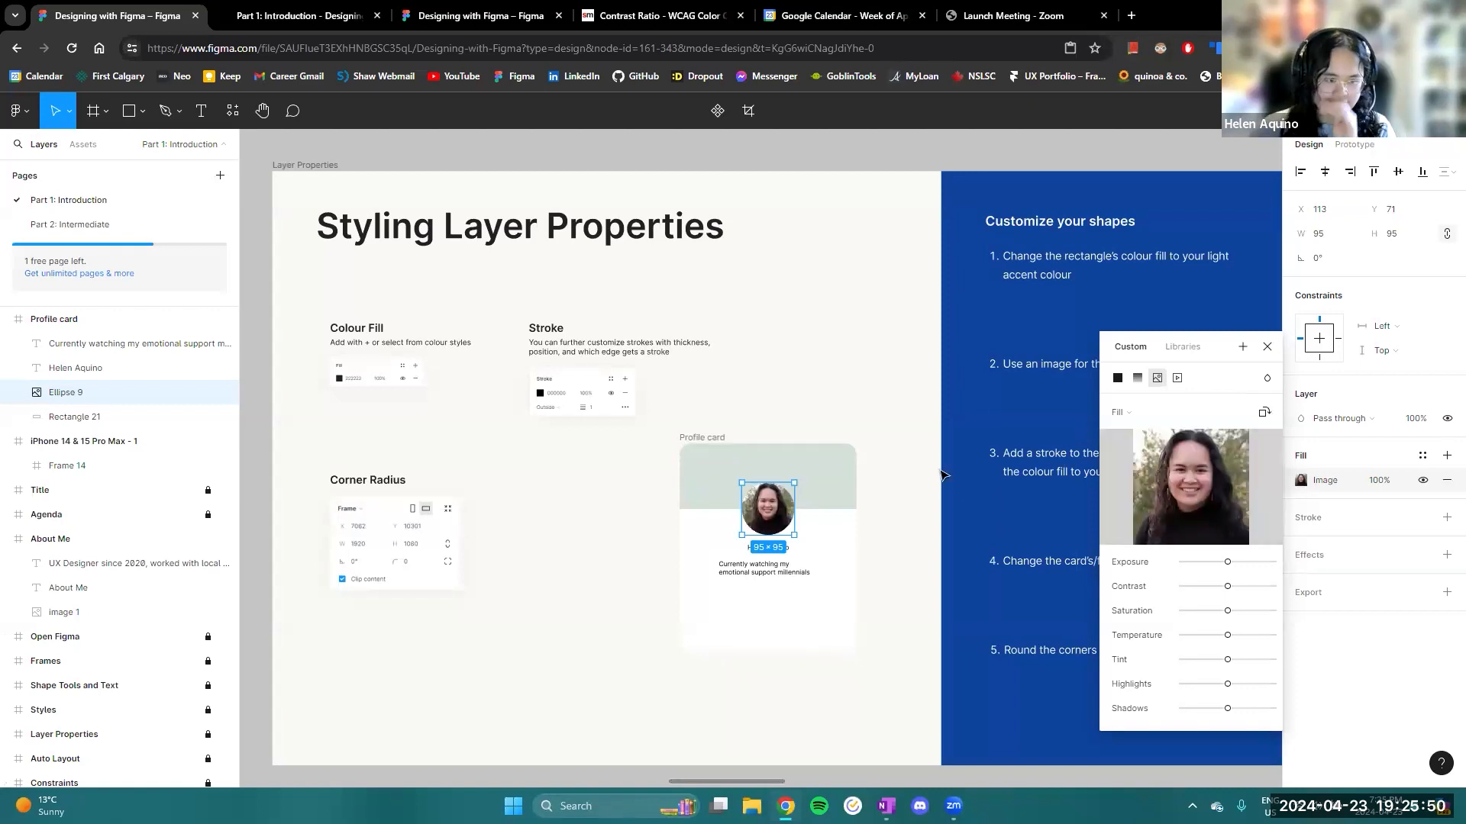
{"action": "left_click", "coordinate": [1267, 347]}
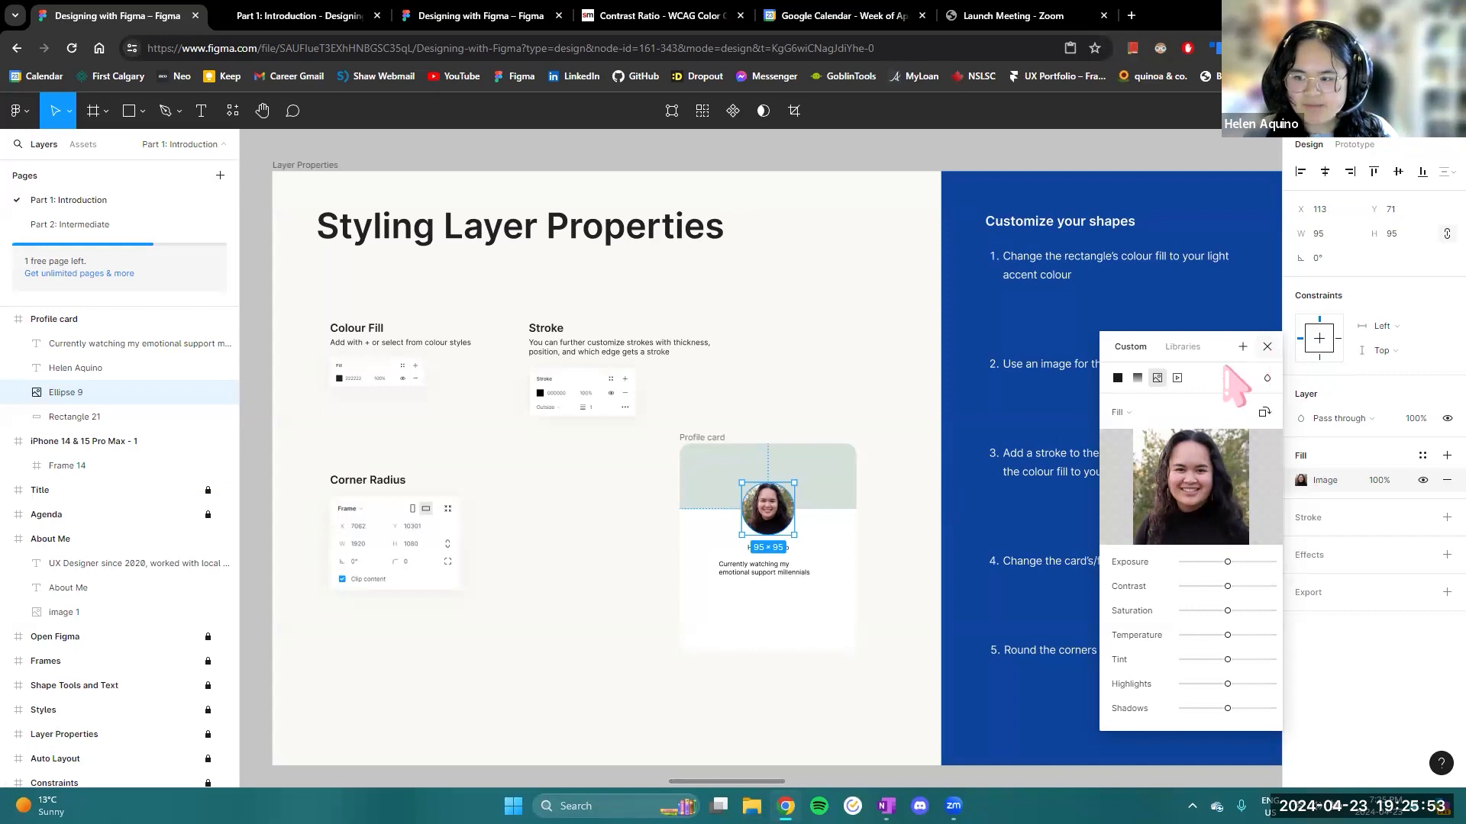
{"action": "scroll", "coordinate": [832, 539], "scroll_direction": "up", "scroll_amount": 3}
{"action": "scroll", "coordinate": [847, 538], "scroll_direction": "down", "scroll_amount": 5}
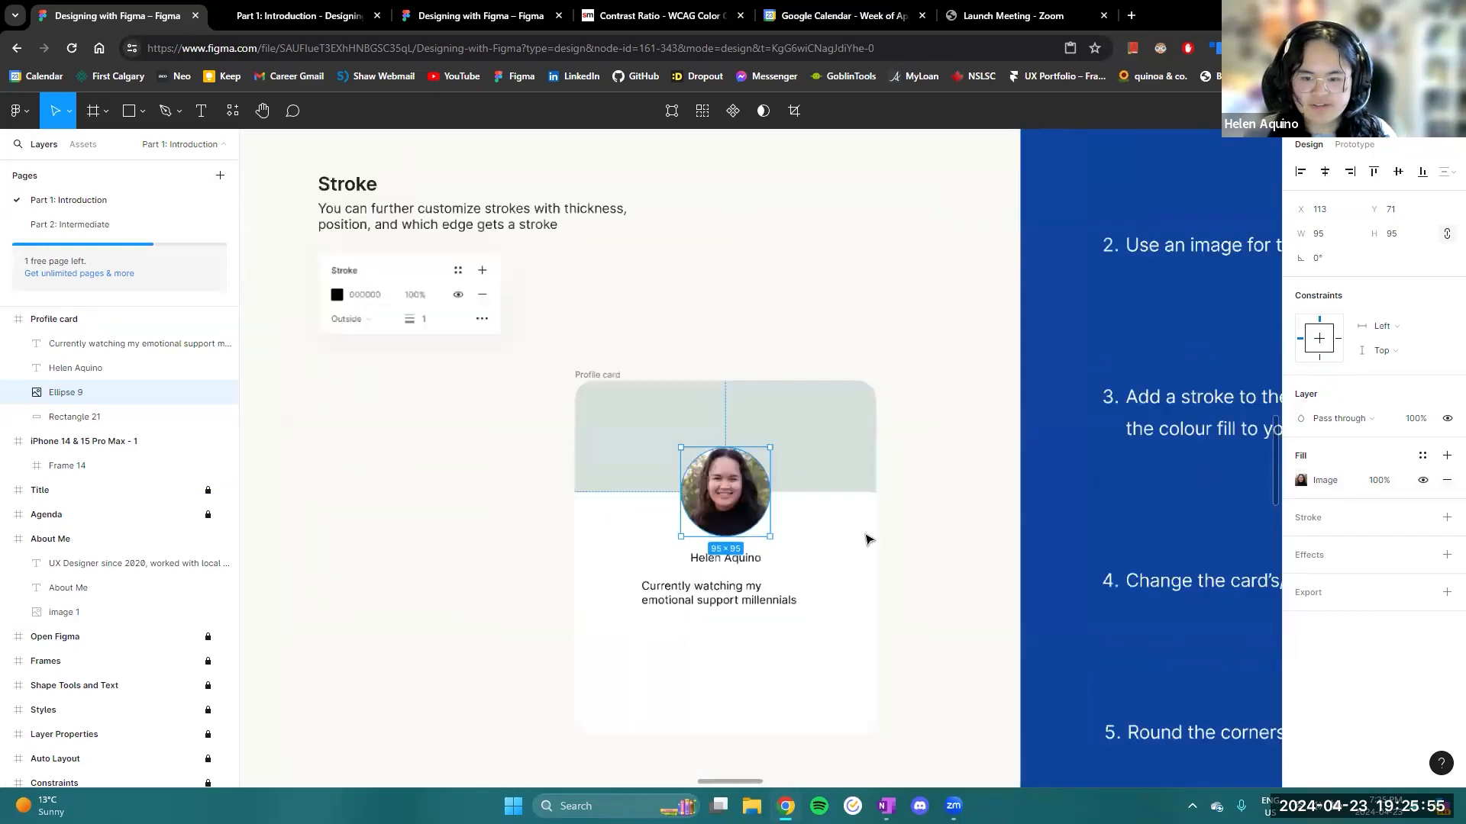
- Add a stroke to the Profile card's photo circle and position it Outside
{"action": "left_click_drag", "start_coordinate": [877, 534], "coordinate": [829, 519]}
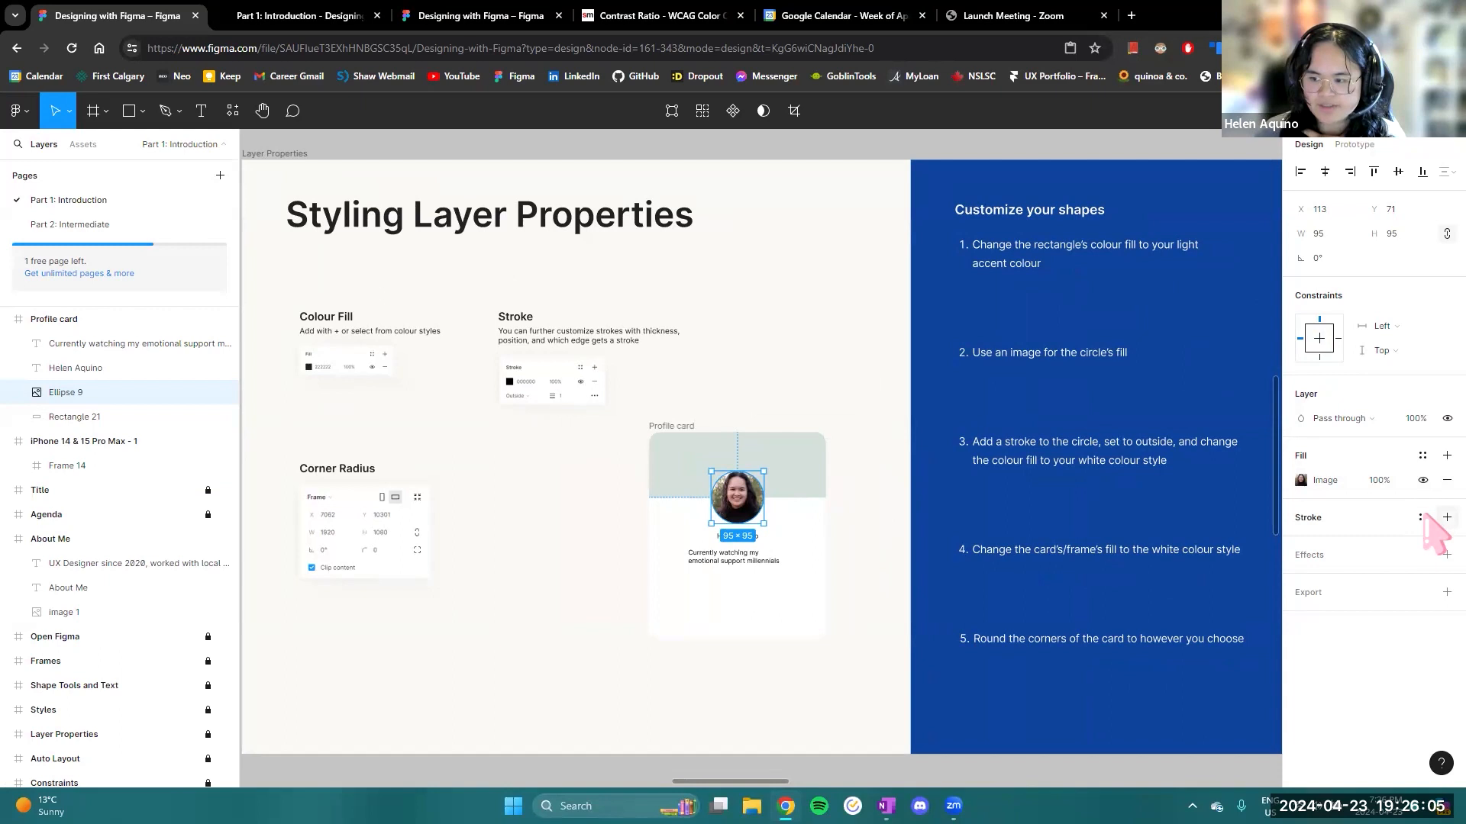
{"action": "left_click", "coordinate": [1447, 518]}
{"action": "left_click", "coordinate": [1341, 566]}
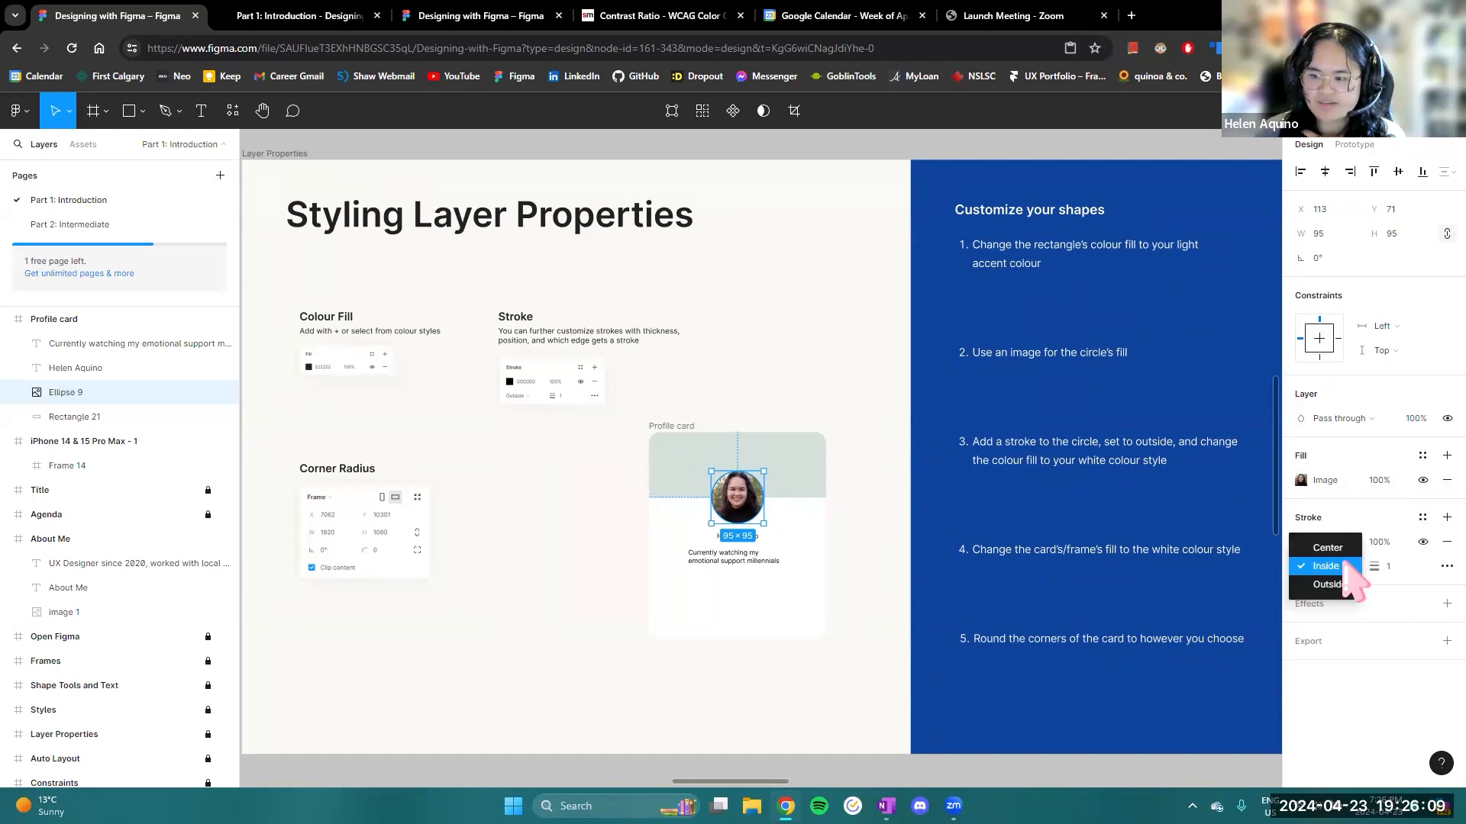
{"action": "left_click", "coordinate": [1342, 565]}
{"action": "left_click", "coordinate": [1334, 566]}
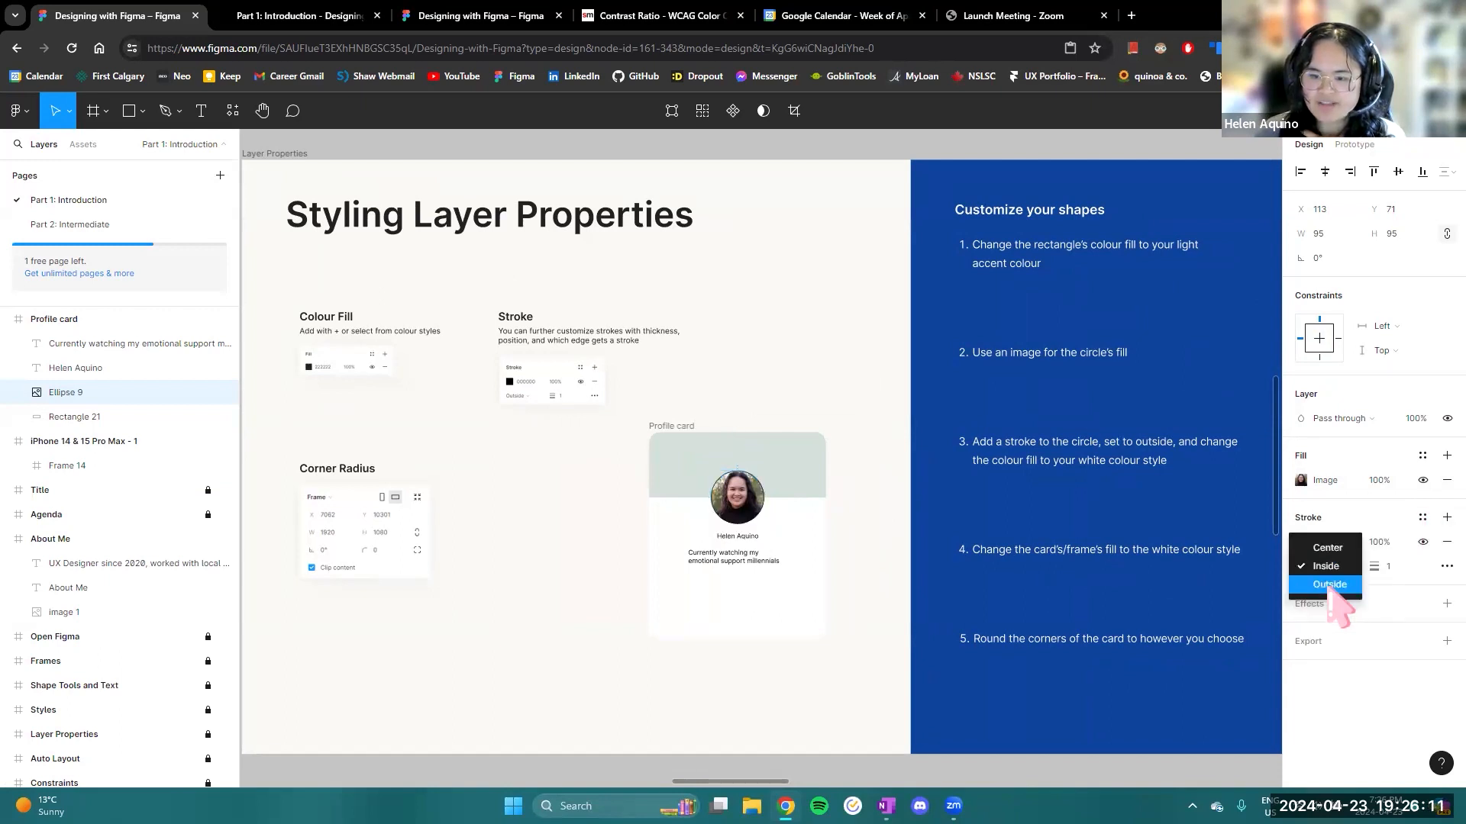
{"action": "left_click", "coordinate": [1330, 585]}
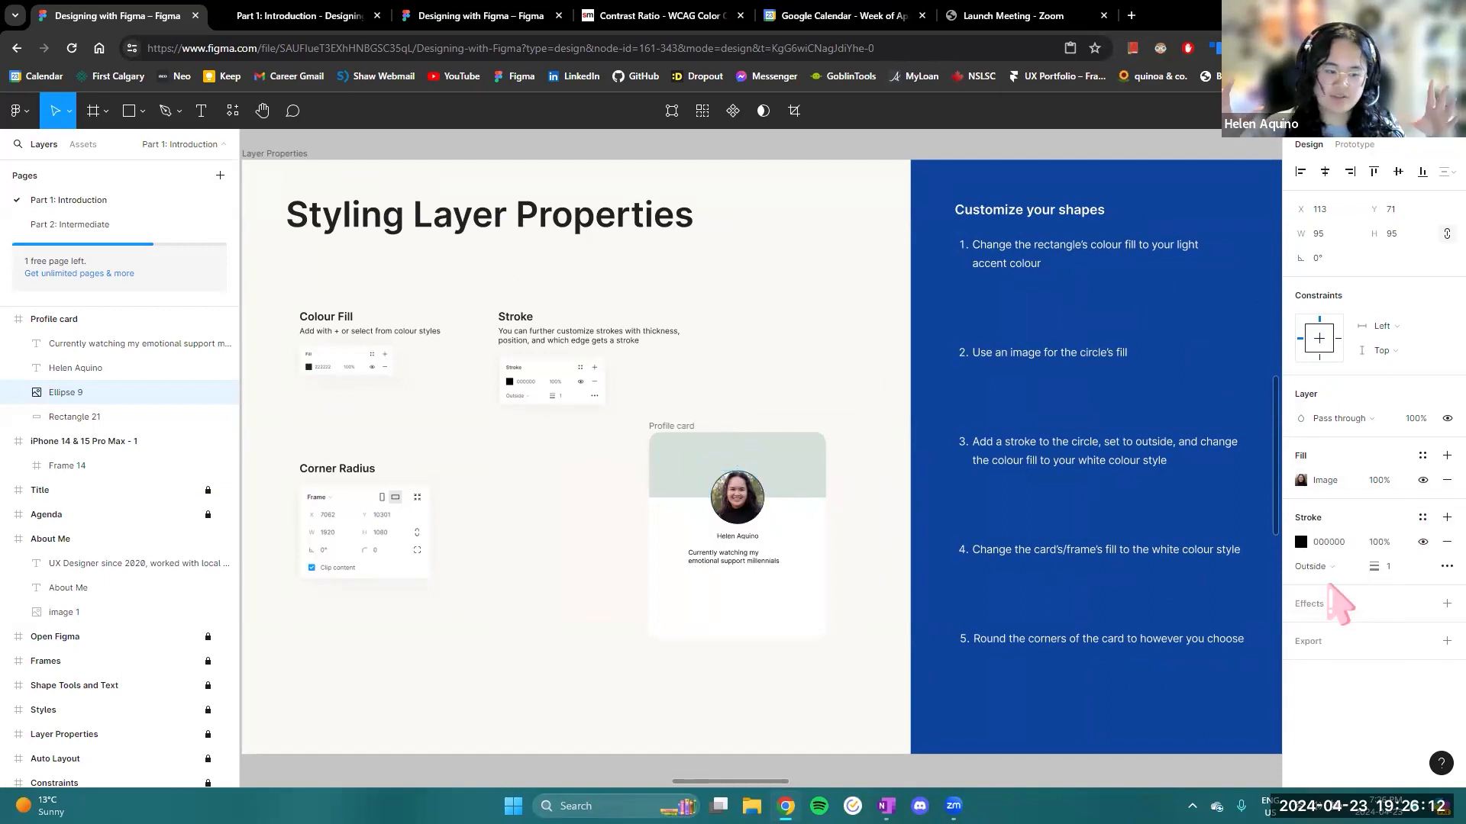
- Set the photo circle's stroke thickness to 5 and apply the white colour style to it
{"action": "left_click", "coordinate": [1400, 567]}
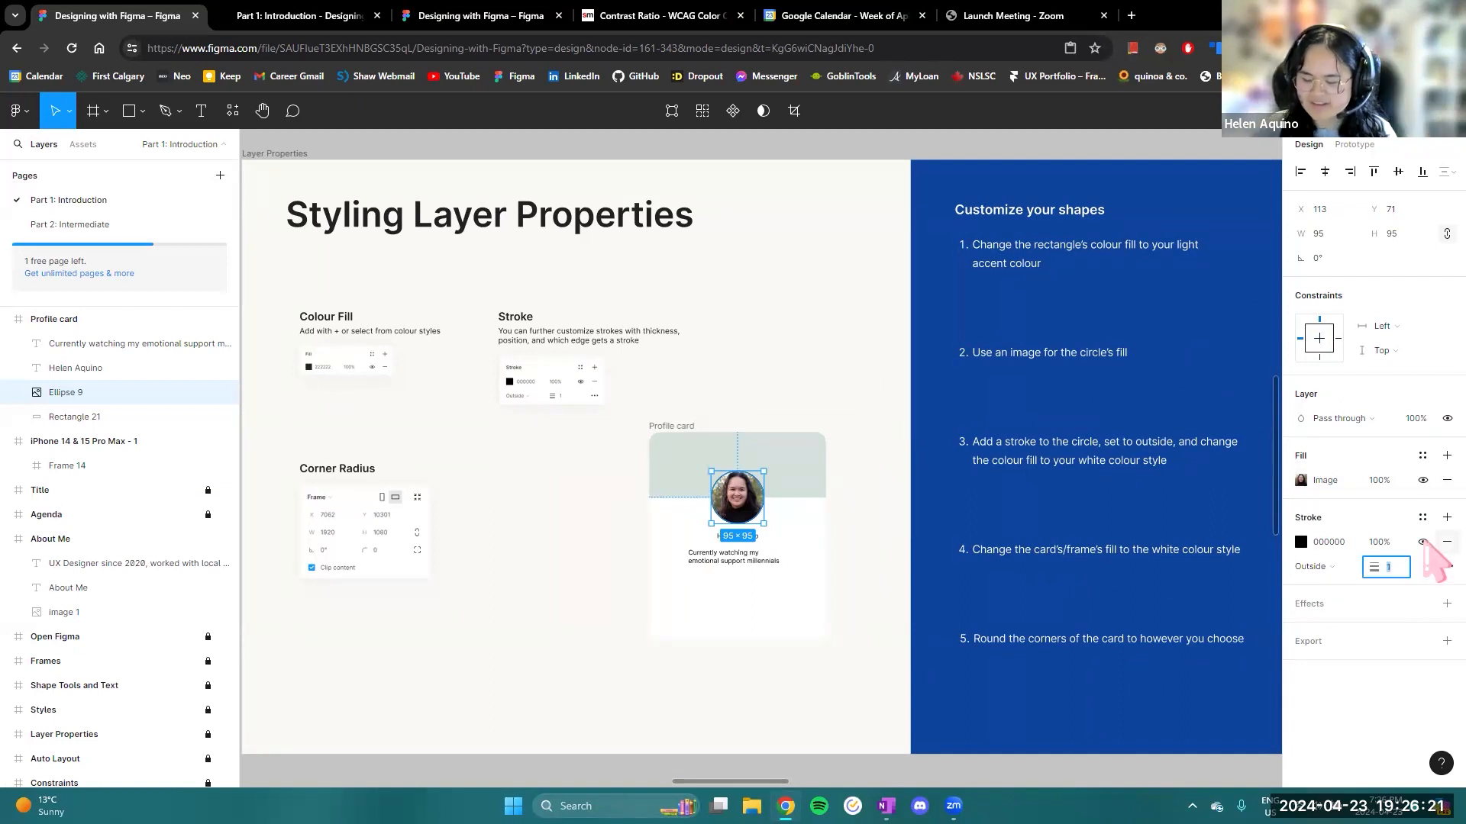
{"action": "key", "text": "Return"}
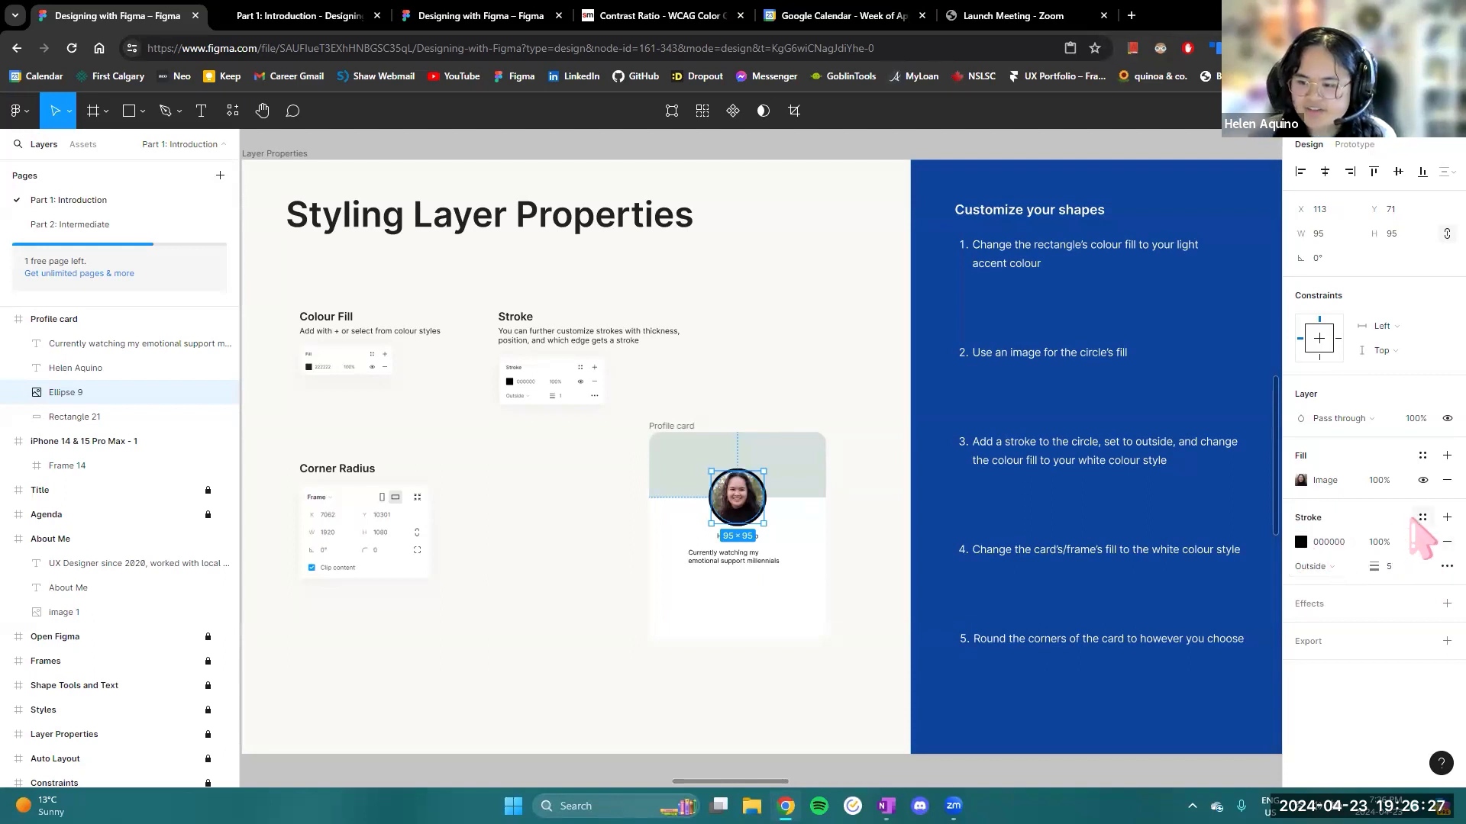
{"action": "left_click", "coordinate": [1422, 517]}
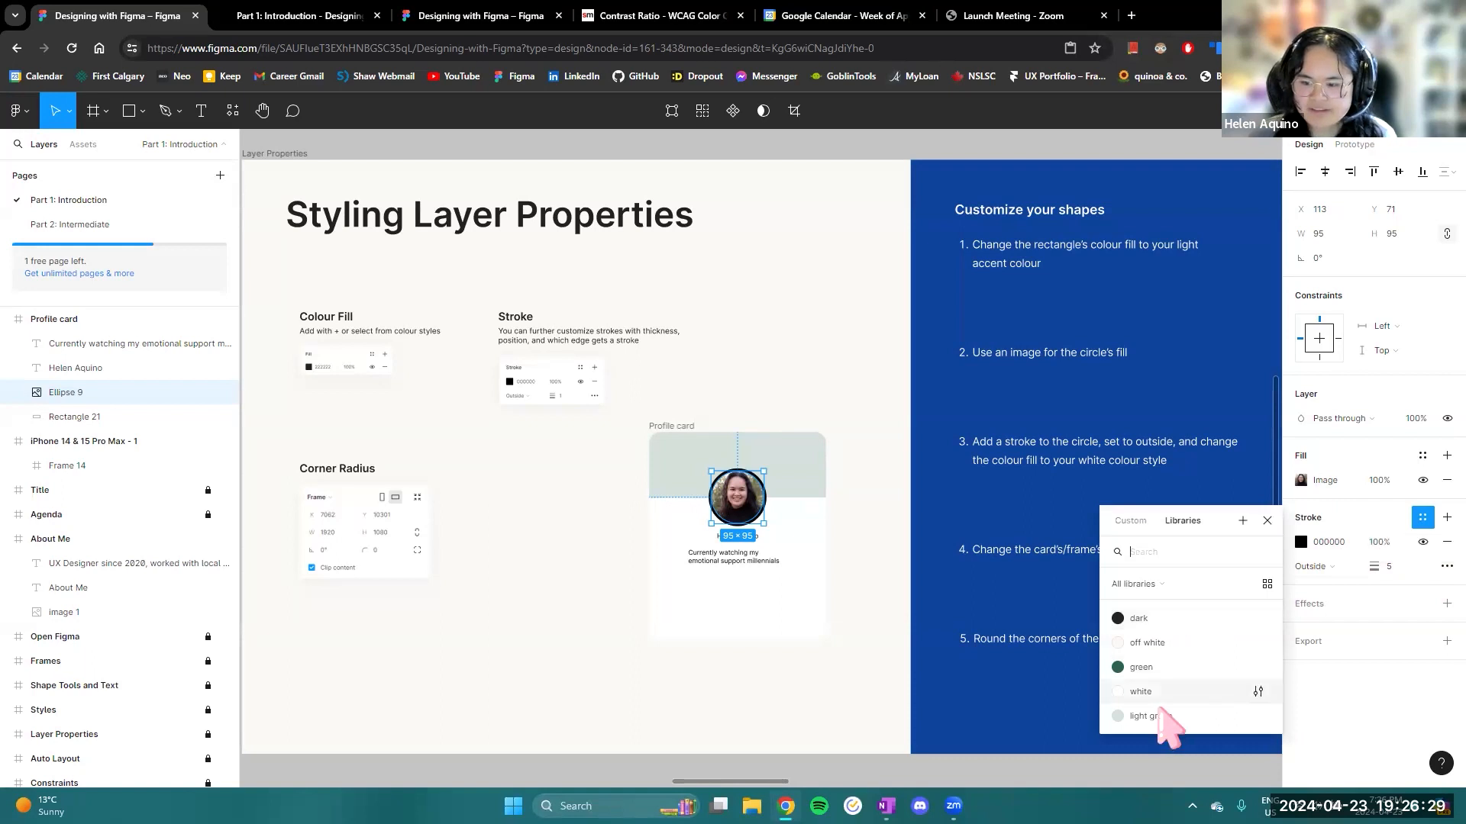
{"action": "left_click", "coordinate": [1158, 694]}
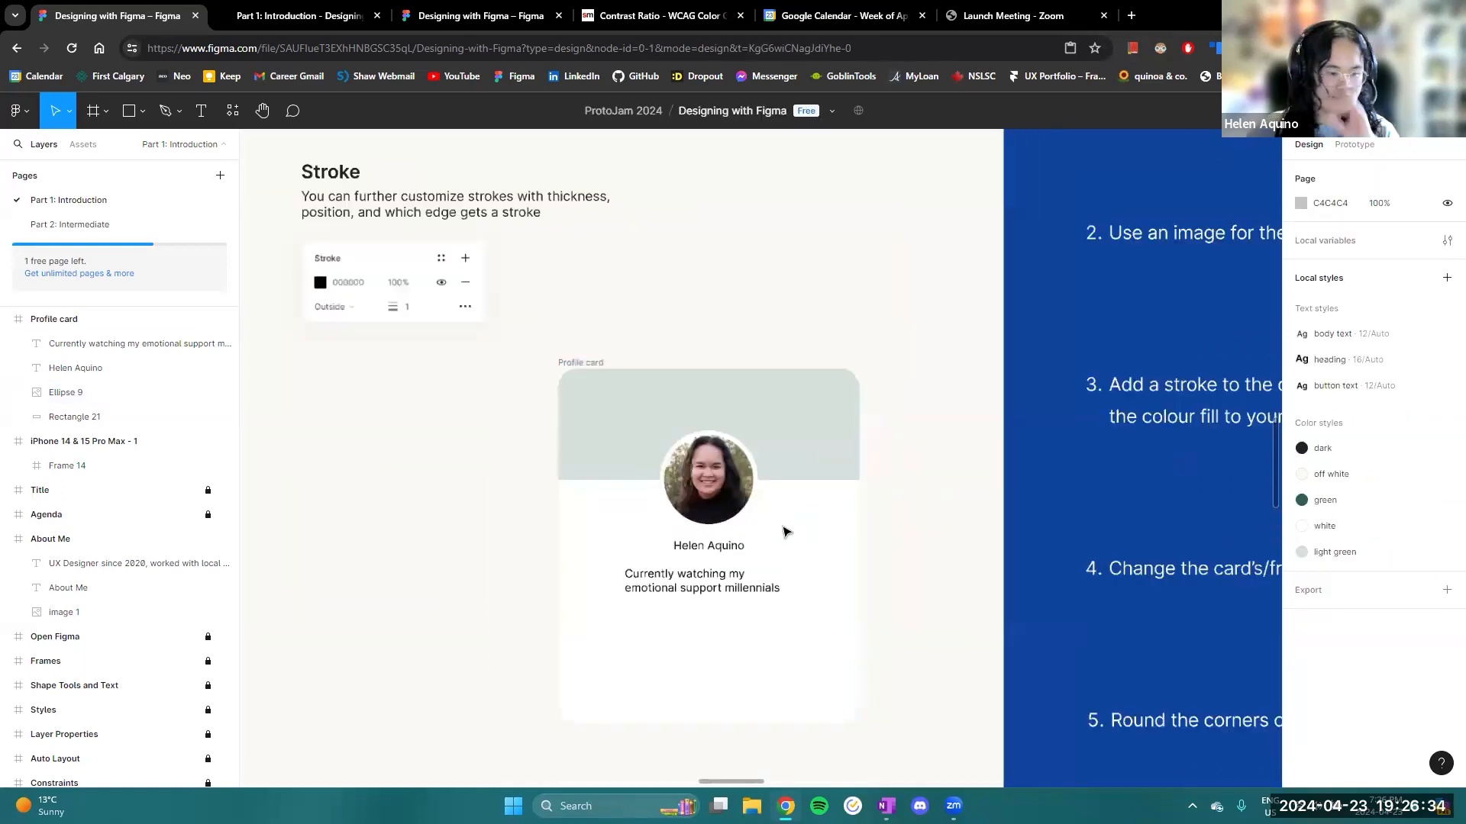
- Shift the Profile card slightly on the slide and apply the heading text style to the name below the photo
{"action": "left_click_drag", "start_coordinate": [578, 363], "coordinate": [619, 332]}
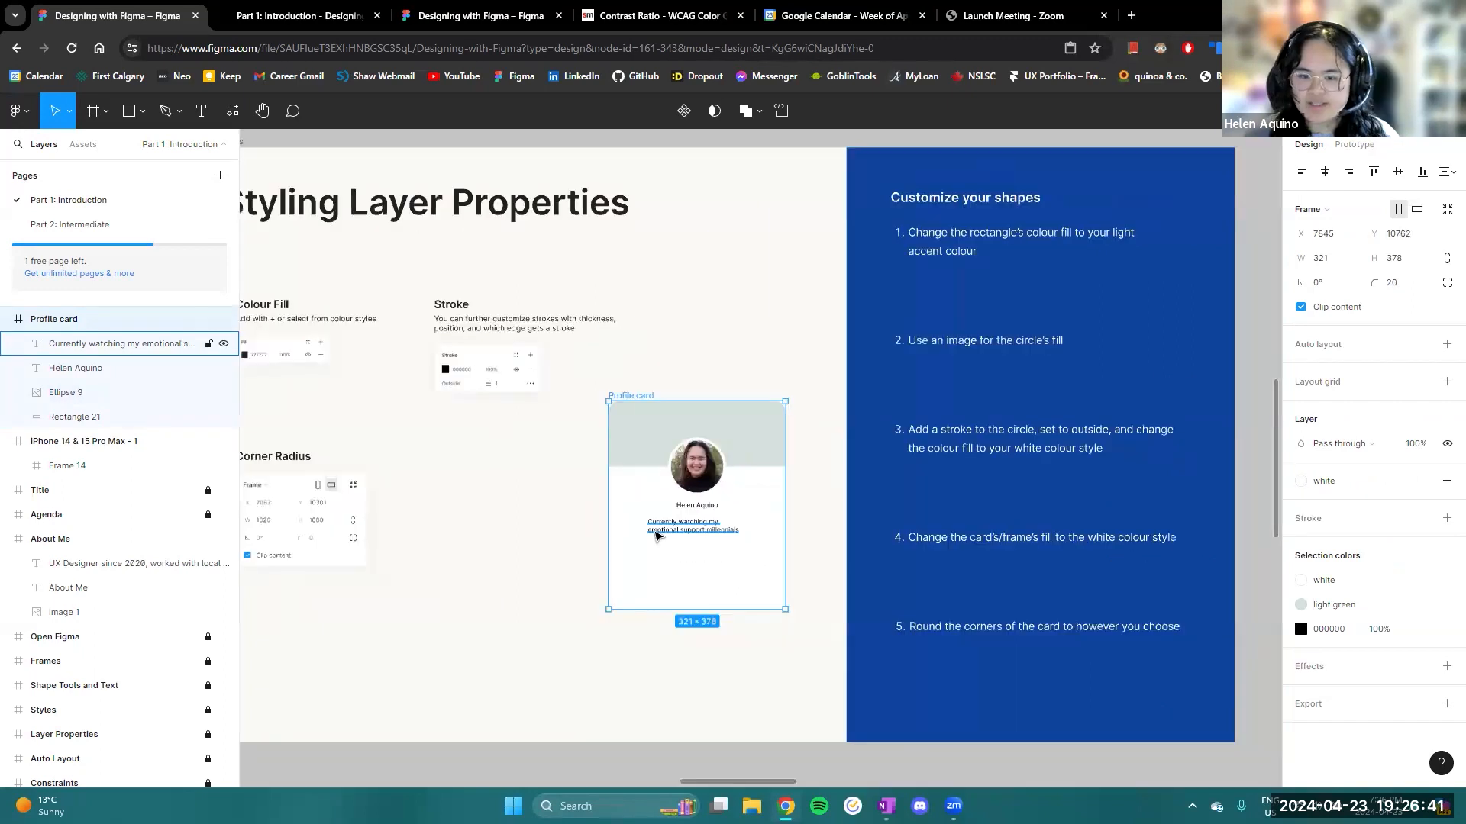
{"action": "scroll", "coordinate": [655, 532], "scroll_direction": "up", "scroll_amount": 5}
{"action": "left_click", "coordinate": [750, 475]}
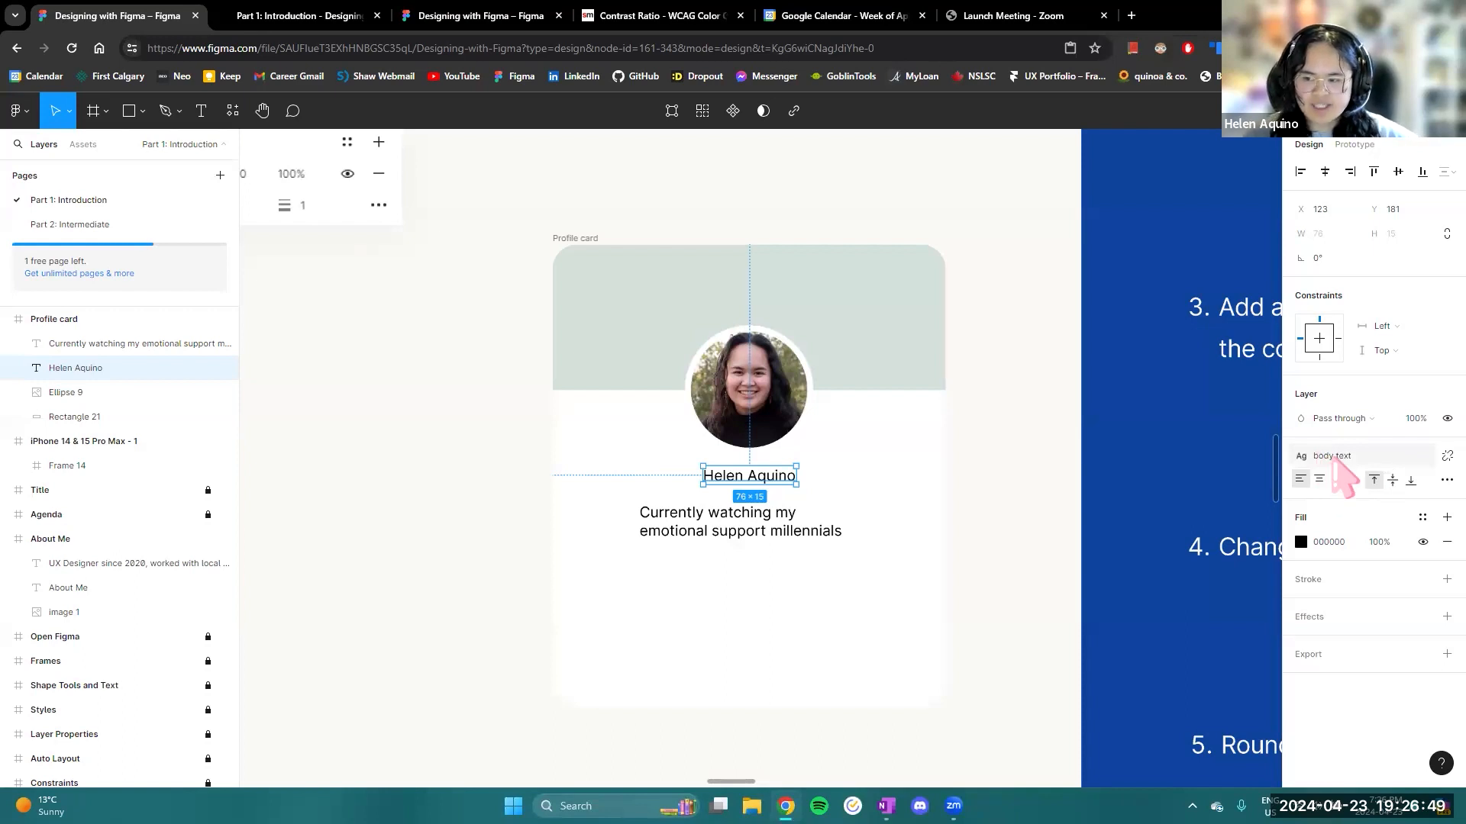
{"action": "left_click", "coordinate": [1335, 458]}
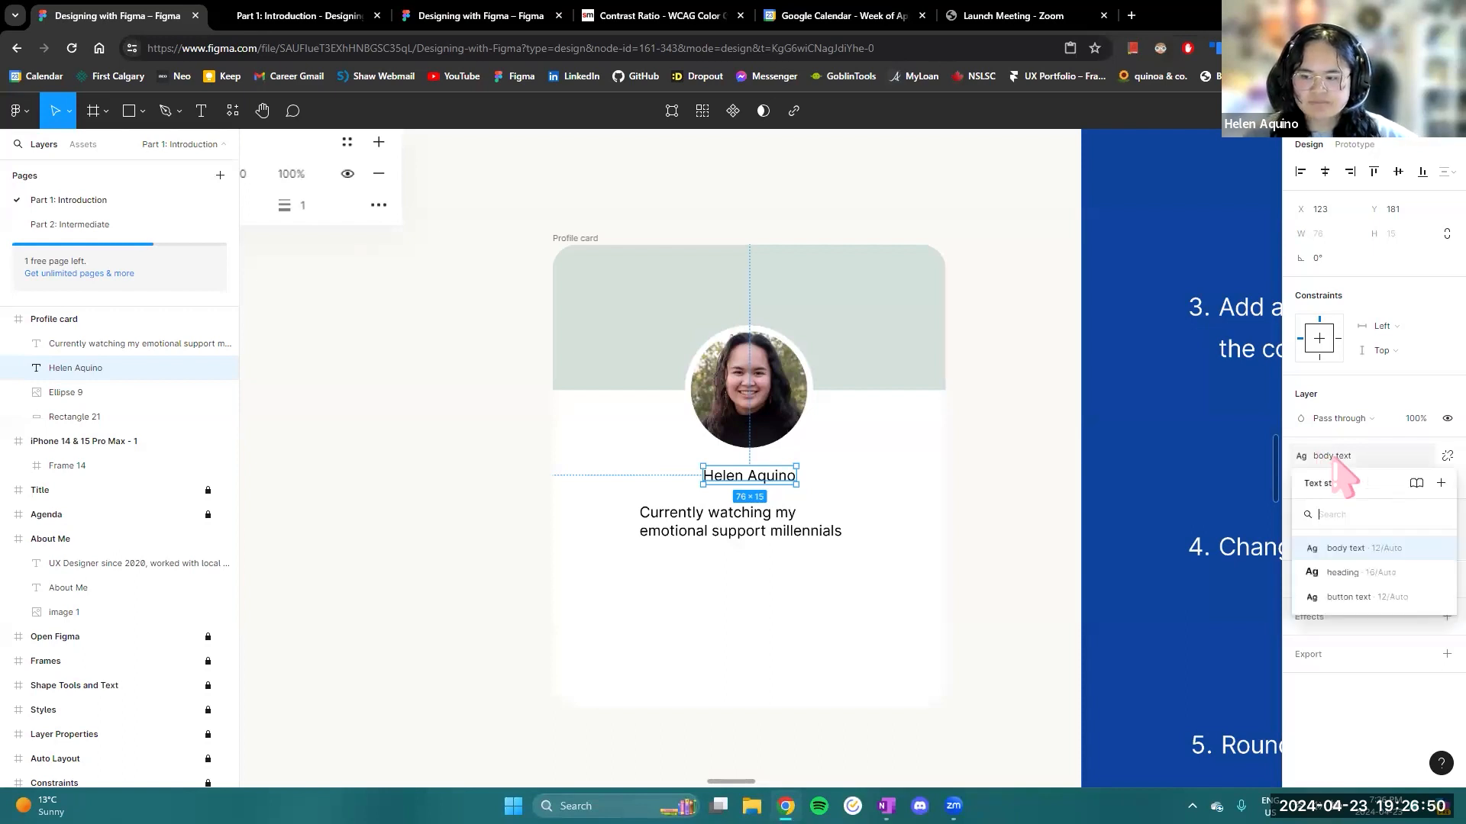
{"action": "left_click", "coordinate": [1342, 574]}
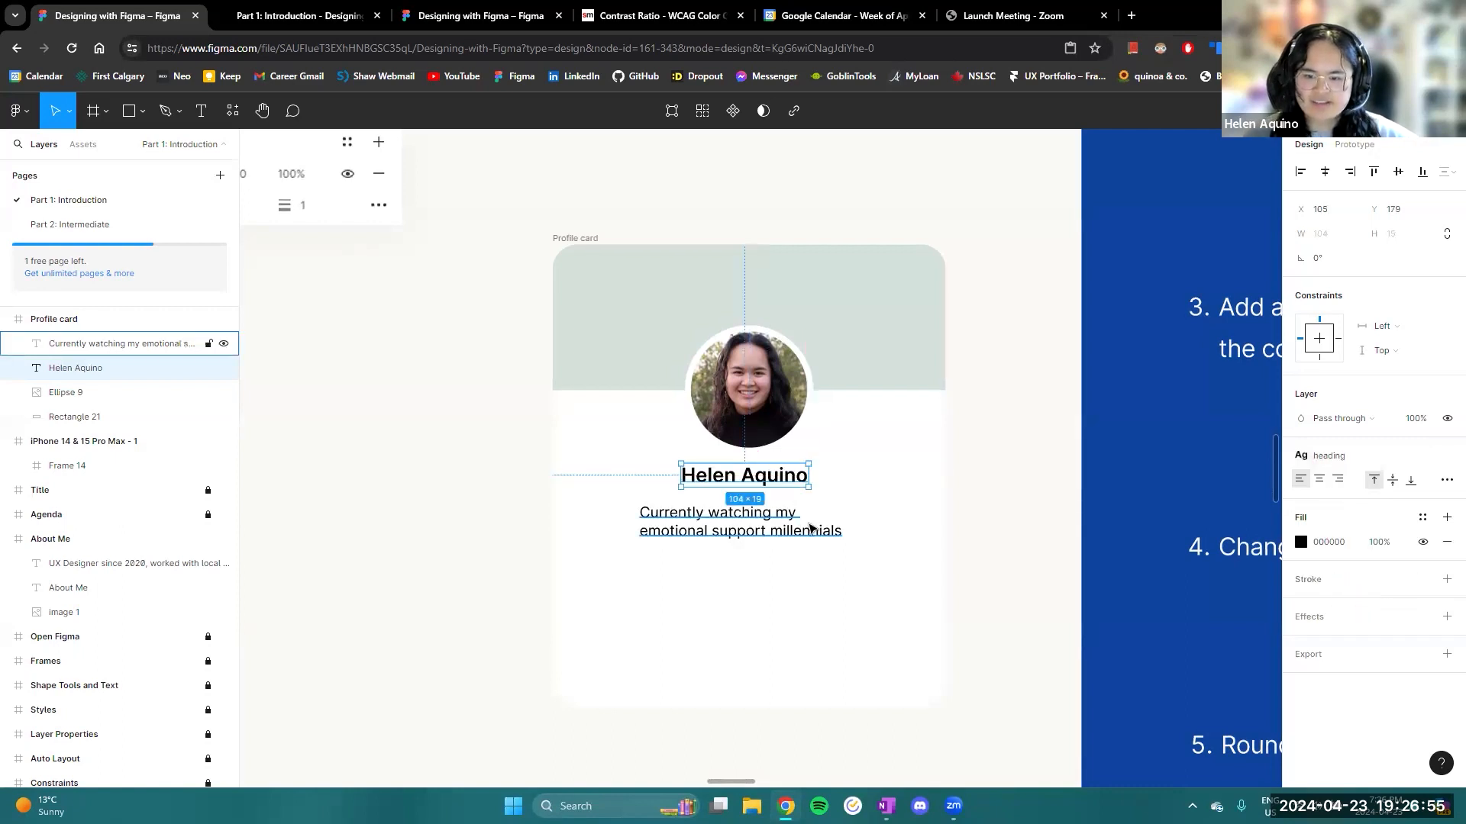
- Widen the bio text box below the name on both sides to a width of 250
{"action": "left_click", "coordinate": [811, 527]}
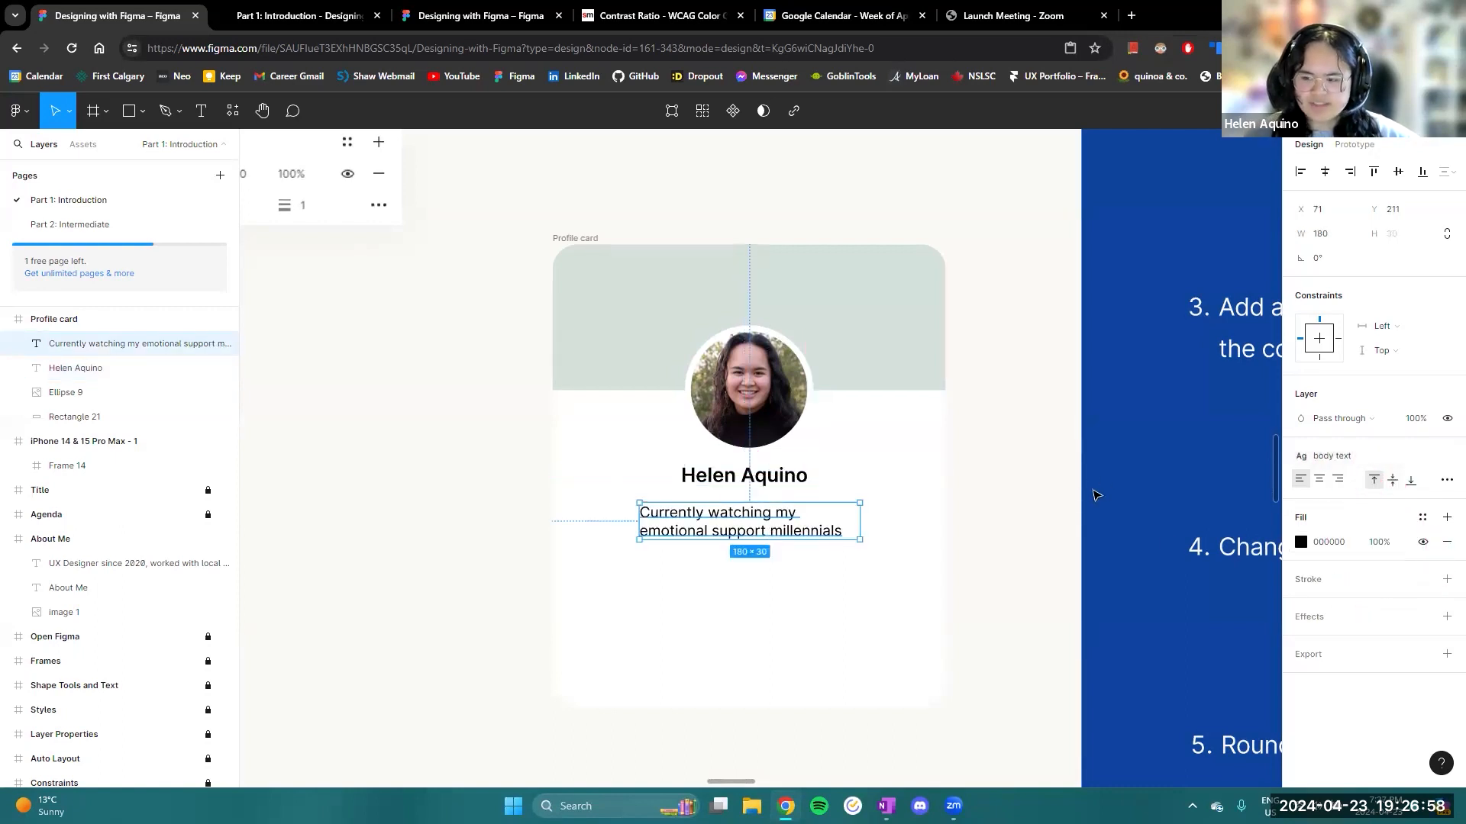
{"action": "left_click_drag", "start_coordinate": [638, 523], "coordinate": [593, 516]}
{"action": "left_click_drag", "start_coordinate": [861, 517], "coordinate": [903, 512]}
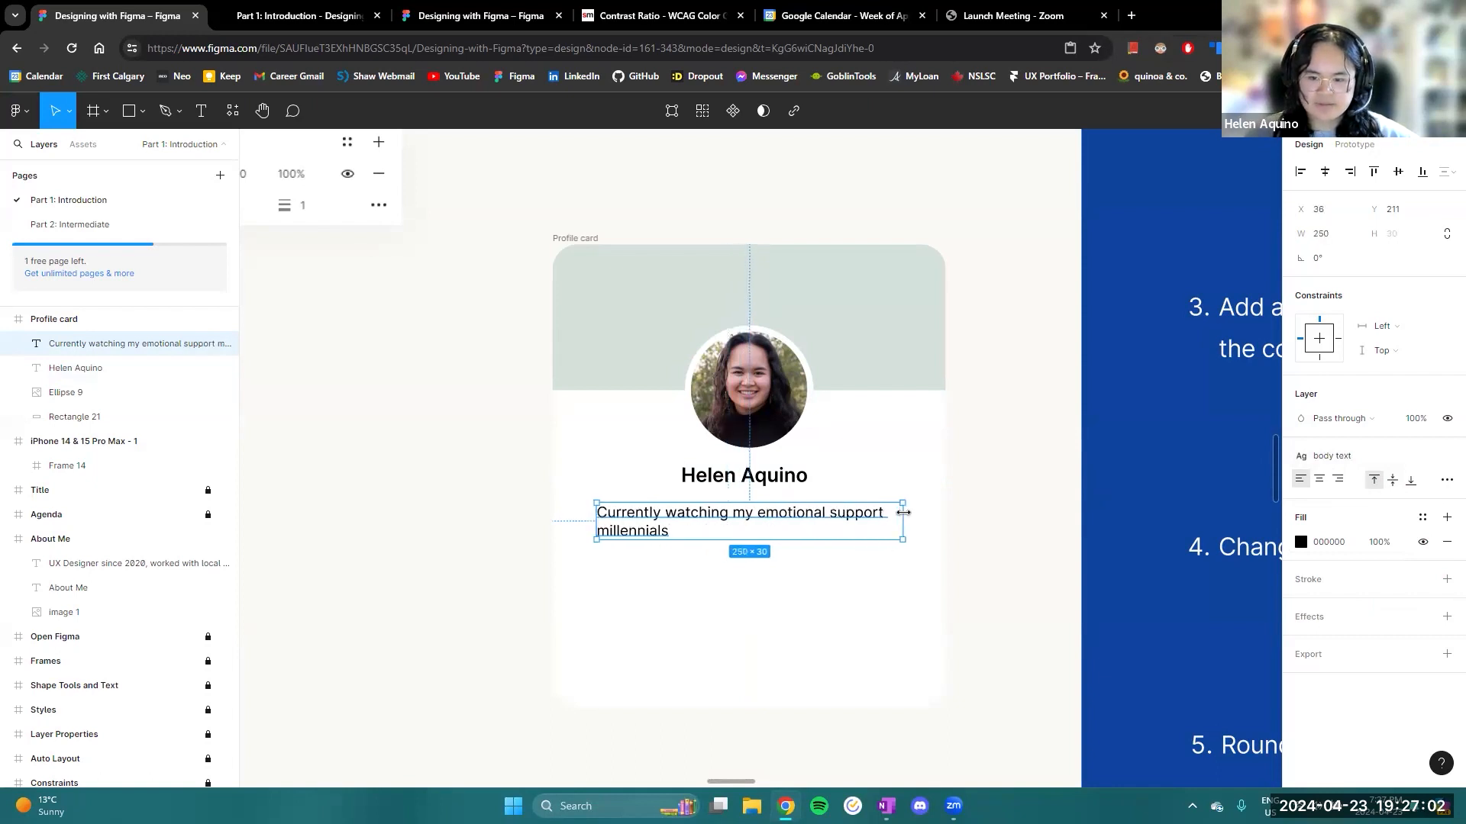
{"action": "left_click", "coordinate": [1058, 497]}
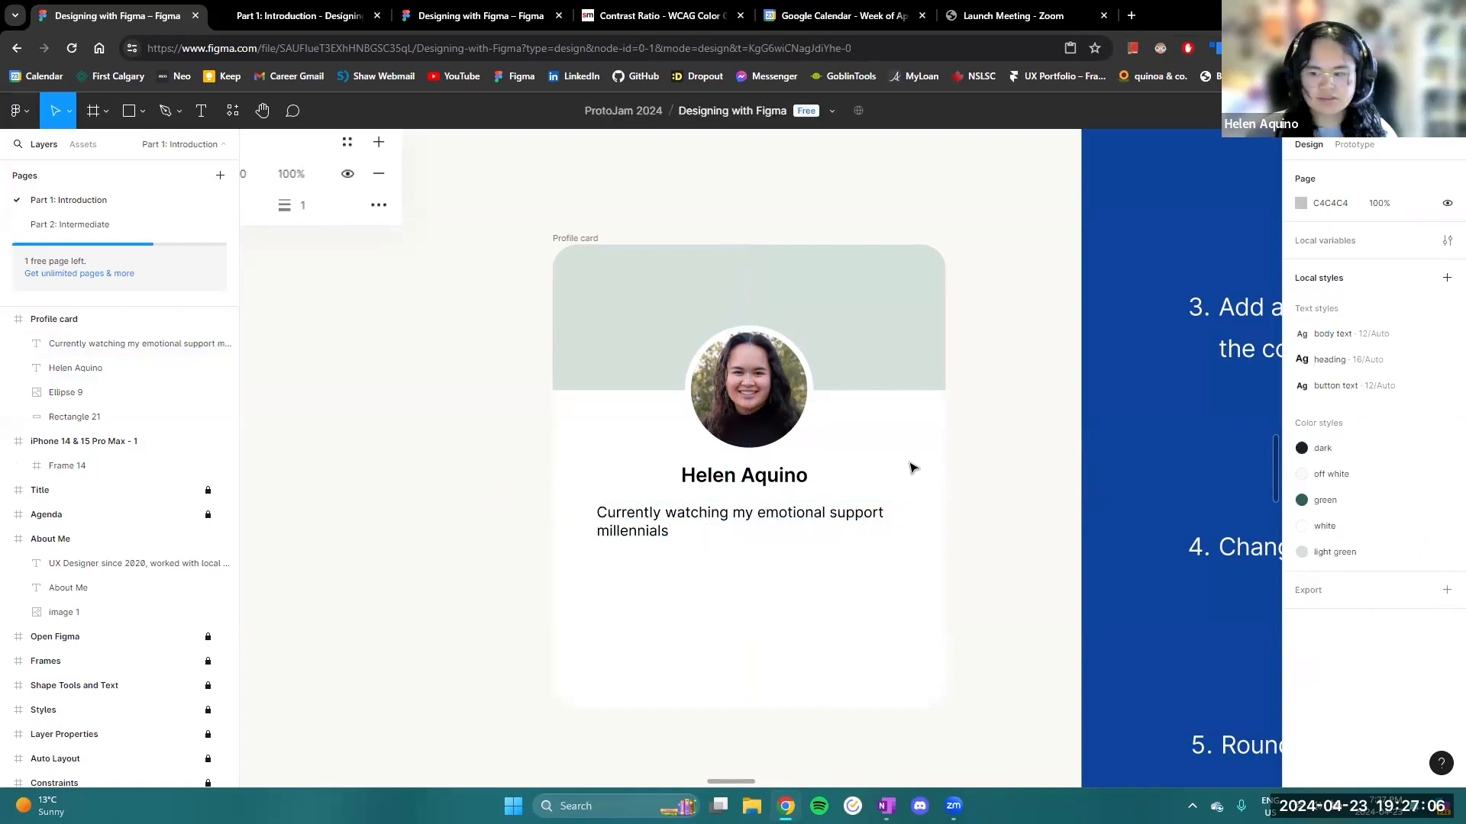
- Move the Profile card frame from the Layer Properties slide to the Auto Layout slide, below the width and height options picture
{"action": "scroll", "coordinate": [910, 488], "scroll_direction": "down", "scroll_amount": 5}
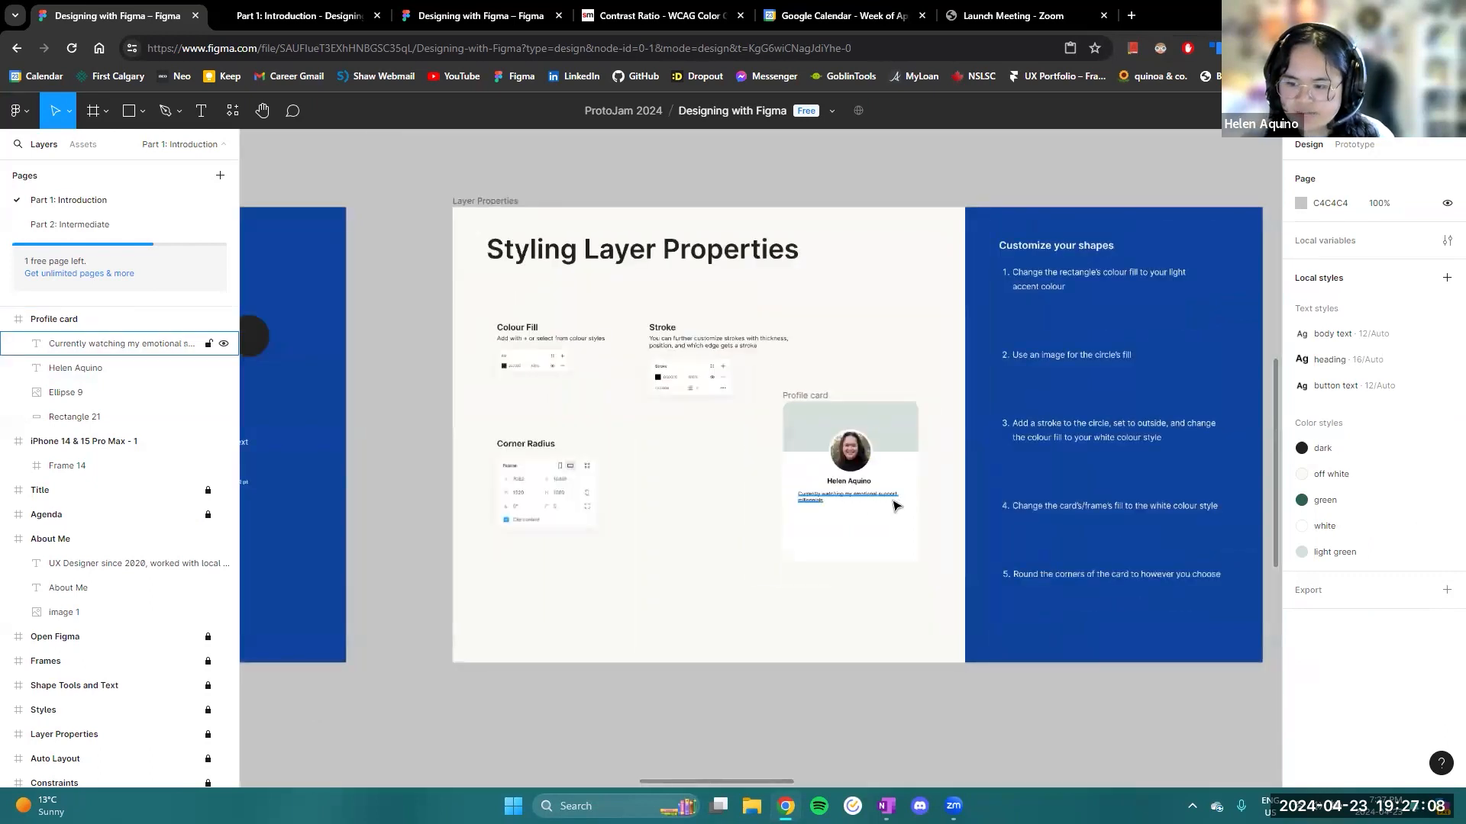
{"action": "scroll", "coordinate": [897, 506], "scroll_direction": "up", "scroll_amount": 3}
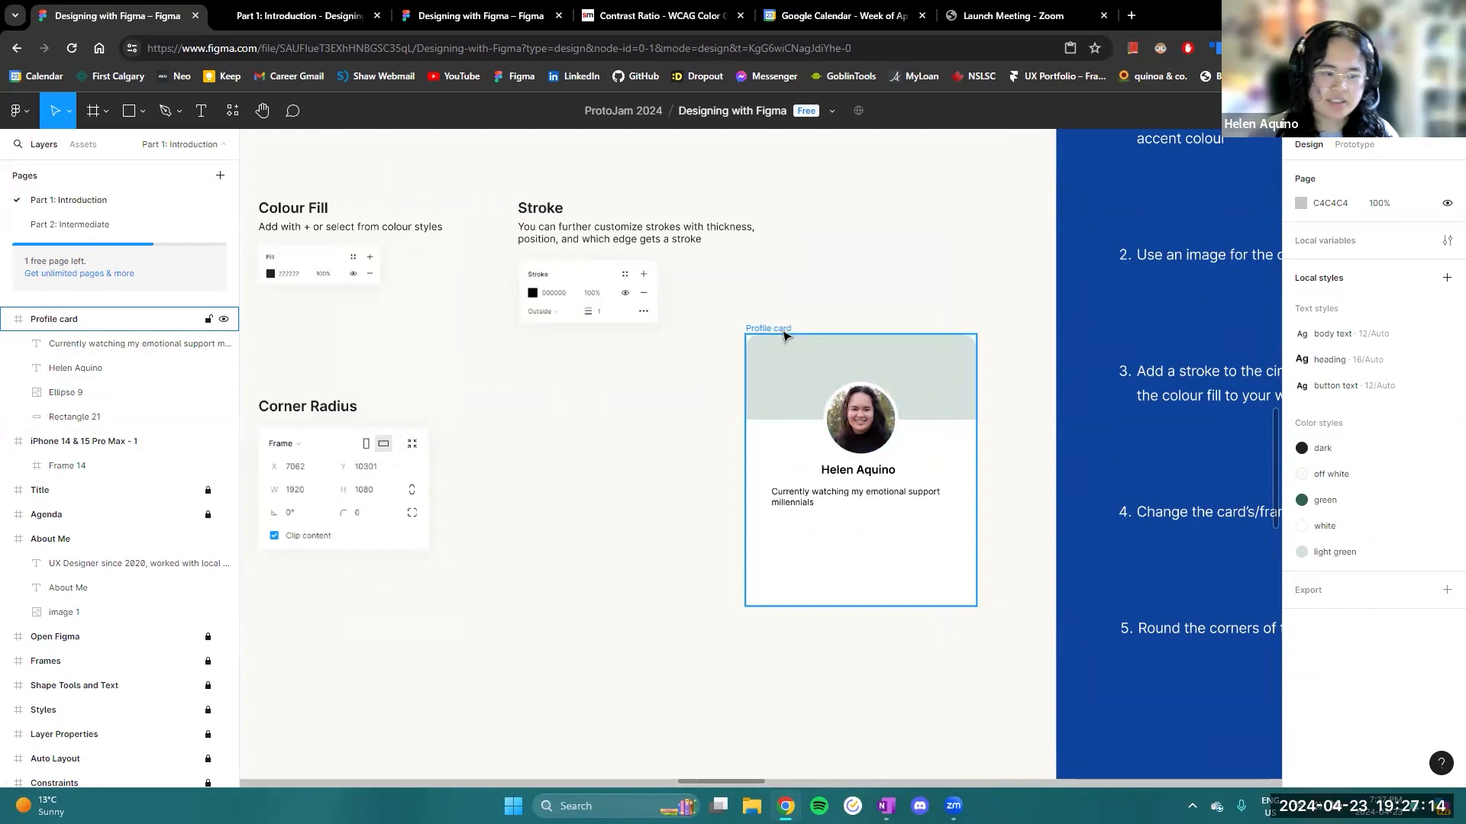
{"action": "mouse_move", "coordinate": [785, 336]}
{"action": "left_mouse_down"}
{"action": "mouse_move", "coordinate": [765, 337]}
{"action": "mouse_move", "coordinate": [788, 348]}
{"action": "left_mouse_up"}
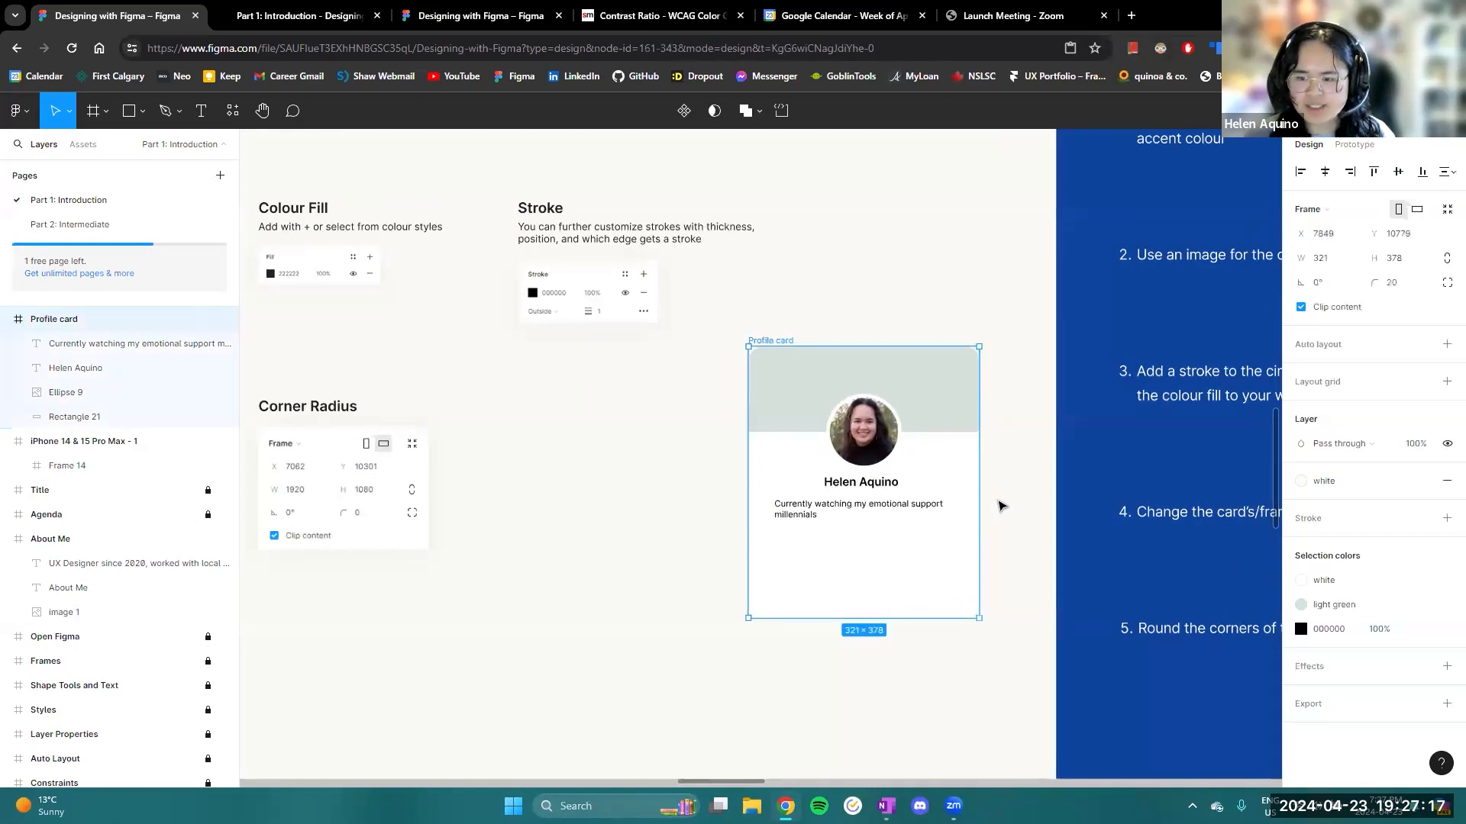
{"action": "scroll", "coordinate": [1001, 505], "scroll_direction": "down", "scroll_amount": 4}
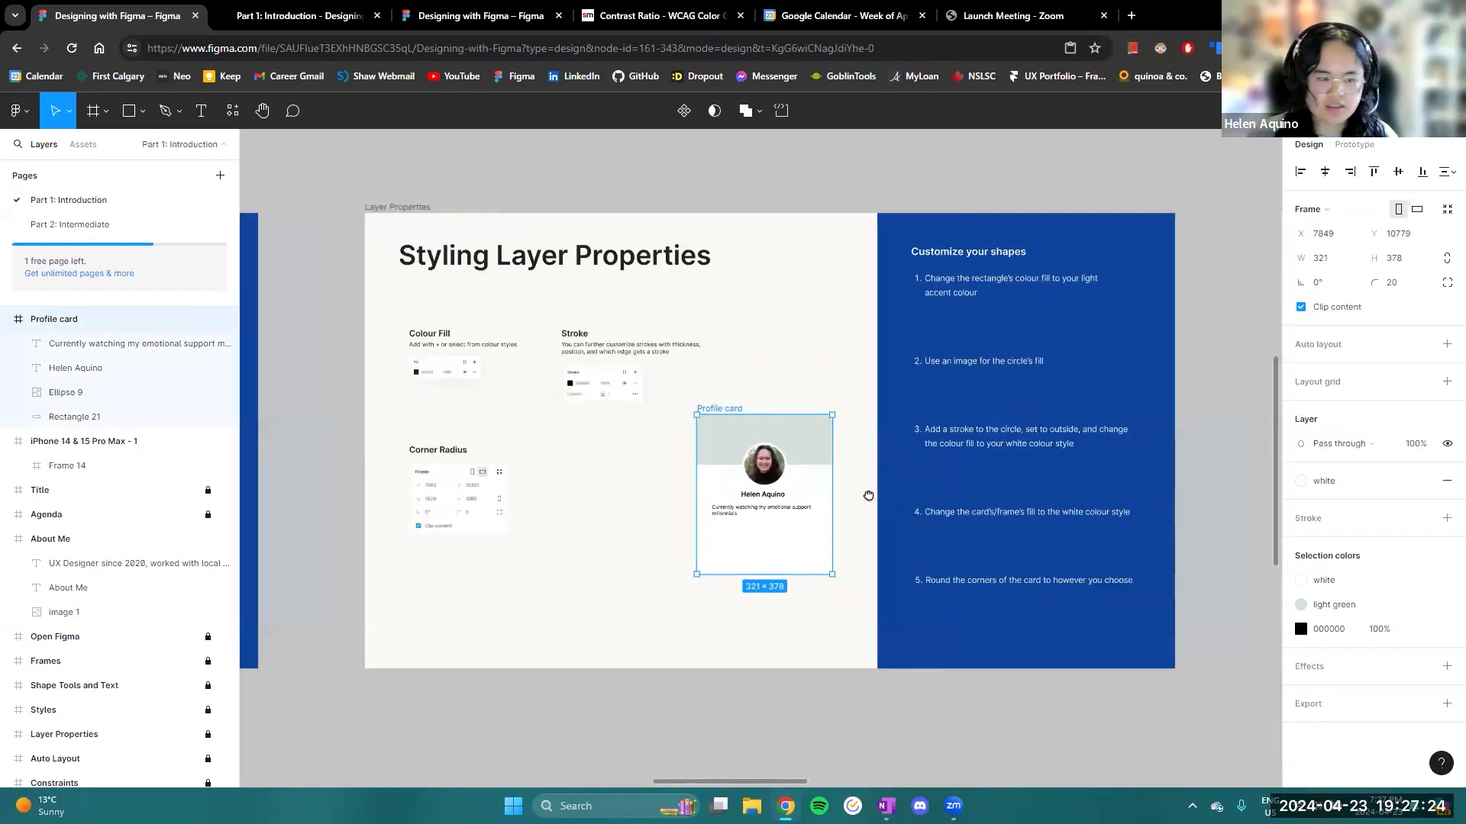
{"action": "left_click_drag", "start_coordinate": [800, 433], "coordinate": [811, 481]}
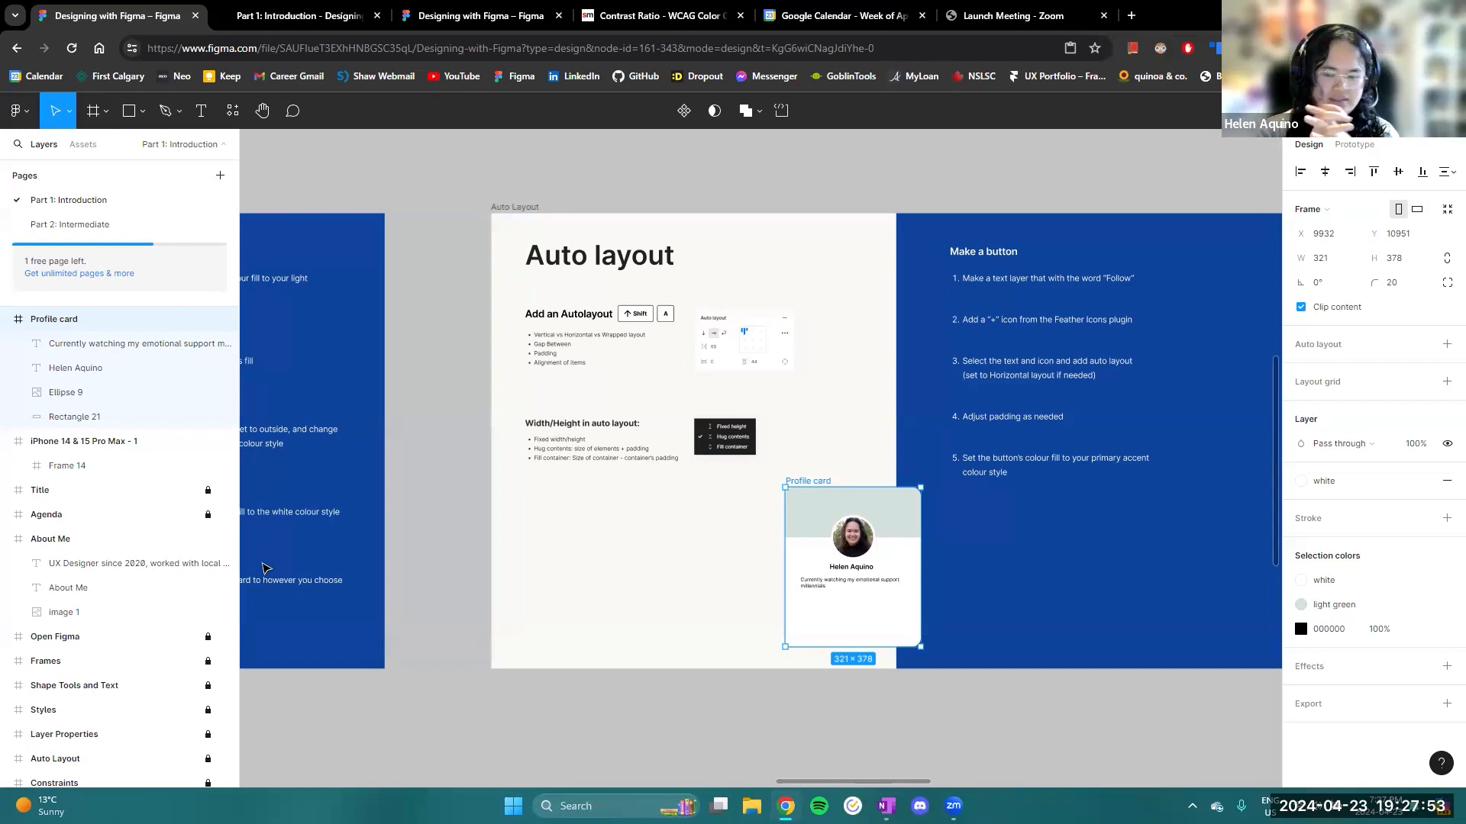
{"action": "left_click_drag", "start_coordinate": [809, 399], "coordinate": [754, 409]}
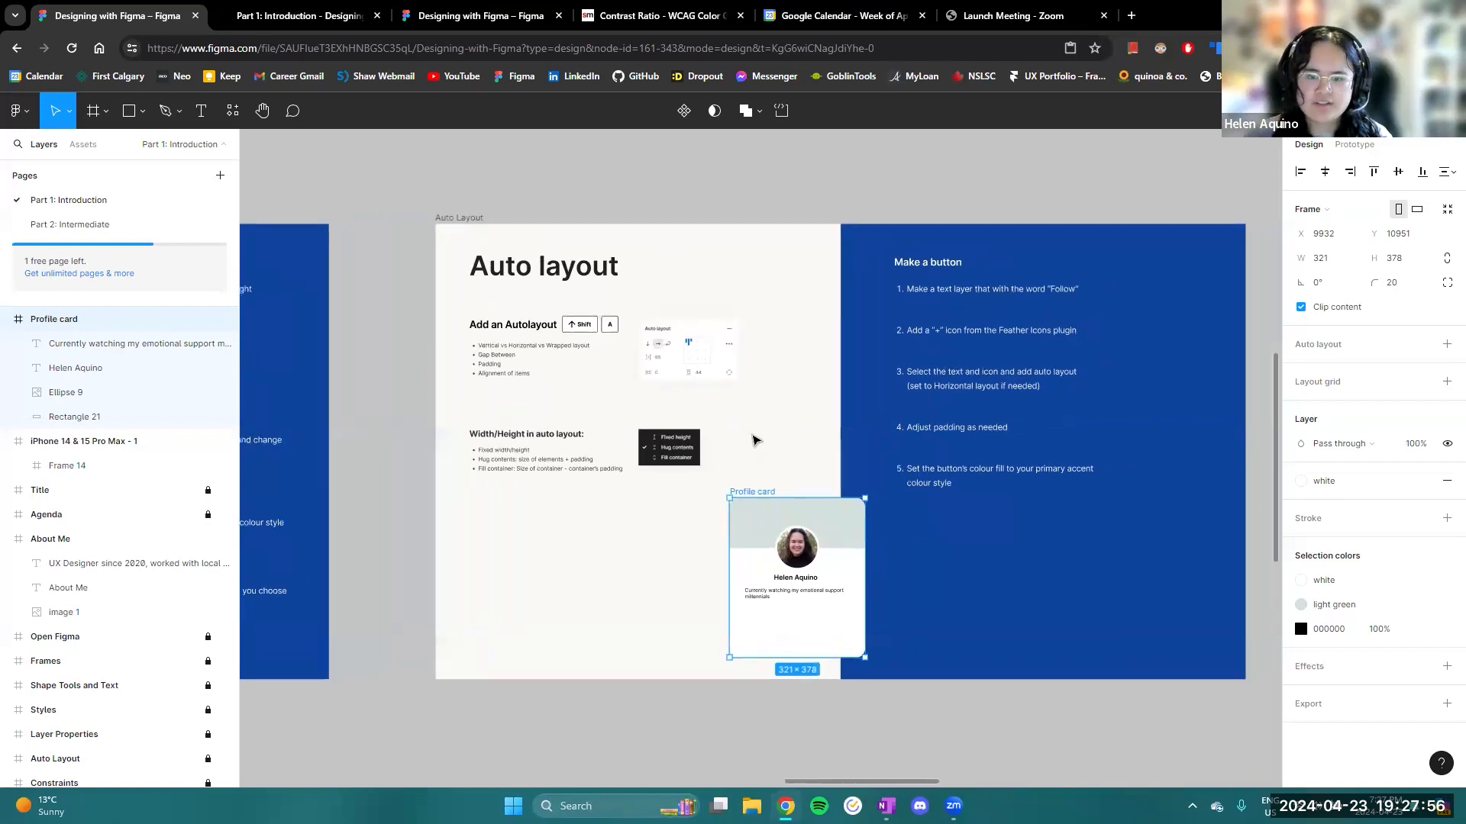
- Reposition the Profile card so it sits entirely within the light area of the Auto Layout slide, at X 9791, Y 10938
{"action": "scroll", "coordinate": [618, 431], "scroll_direction": "up", "scroll_amount": 3}
{"action": "left_click_drag", "start_coordinate": [870, 460], "coordinate": [855, 467]}
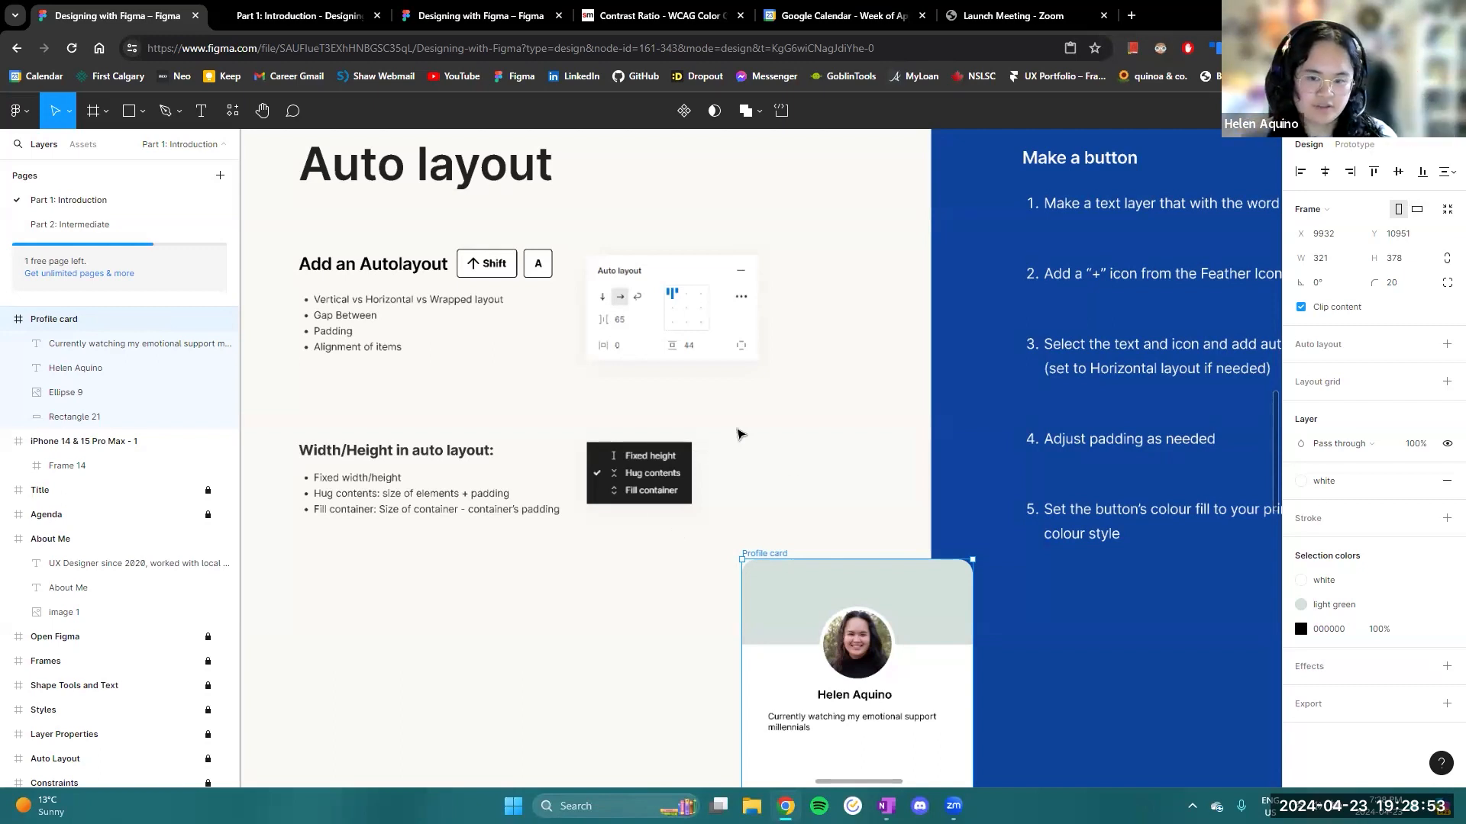
{"action": "scroll", "coordinate": [808, 498], "scroll_direction": "down", "scroll_amount": 3}
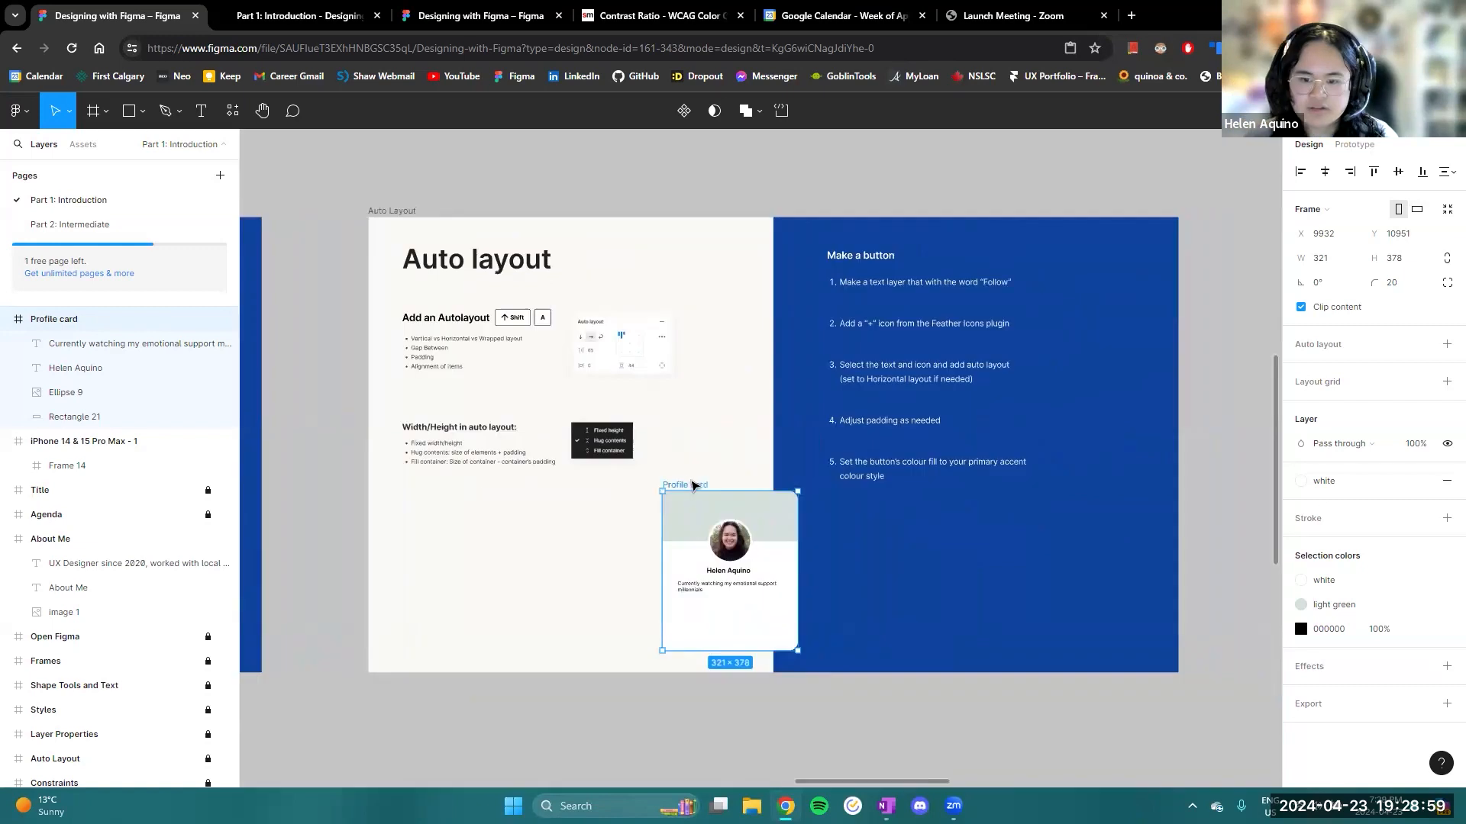
{"action": "left_click_drag", "start_coordinate": [692, 487], "coordinate": [612, 488]}
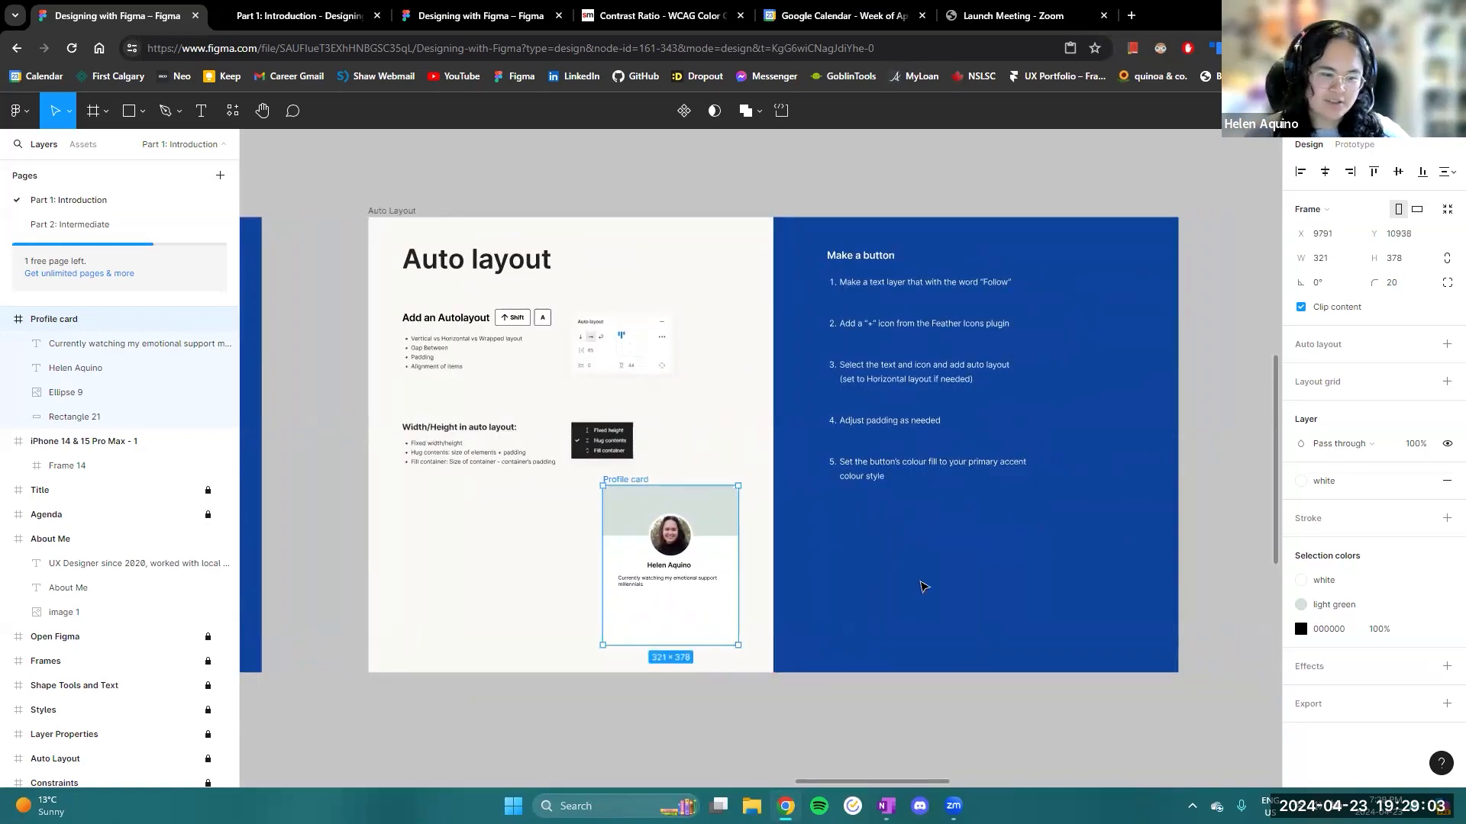
- Add a "Message" text layer below the bio on the Profile card and apply the button text style to it
{"action": "scroll", "coordinate": [968, 588], "scroll_direction": "right", "scroll_amount": 3}
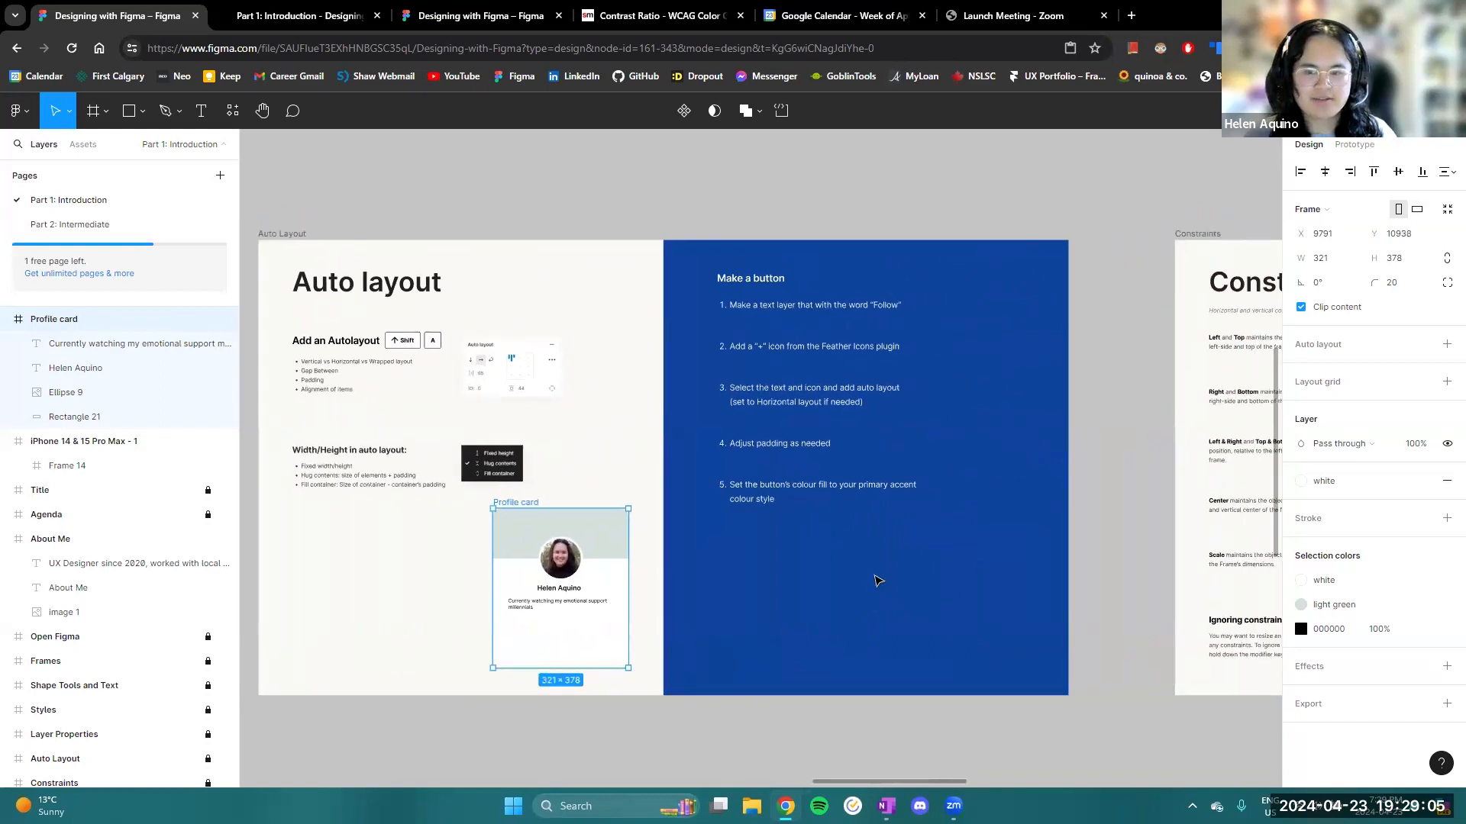
{"action": "scroll", "coordinate": [761, 603], "scroll_direction": "up", "scroll_amount": 5}
{"action": "scroll", "coordinate": [733, 545], "scroll_direction": "up", "scroll_amount": 2}
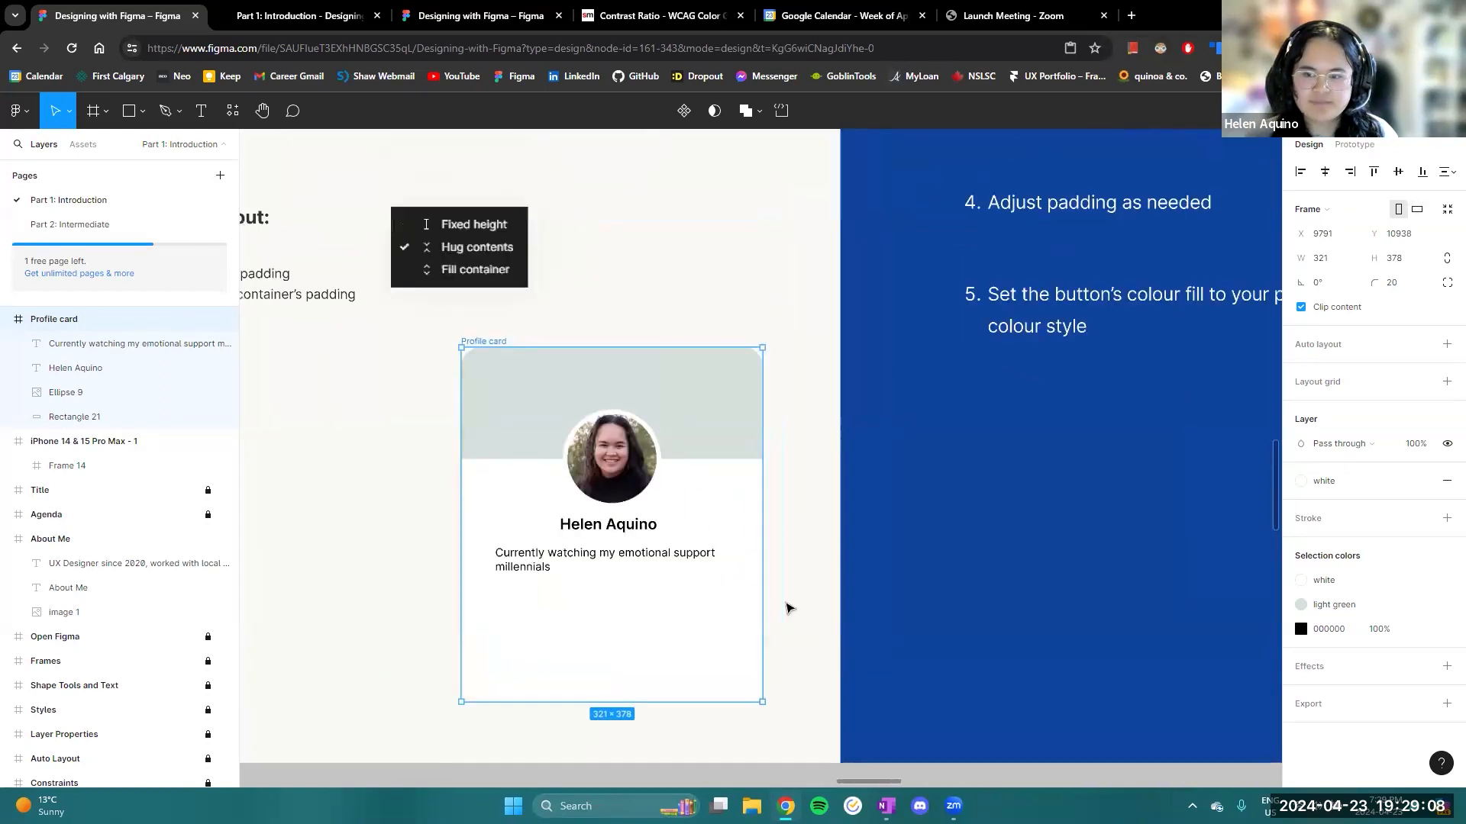
{"action": "key", "text": "t"}
{"action": "left_click", "coordinate": [546, 614]}
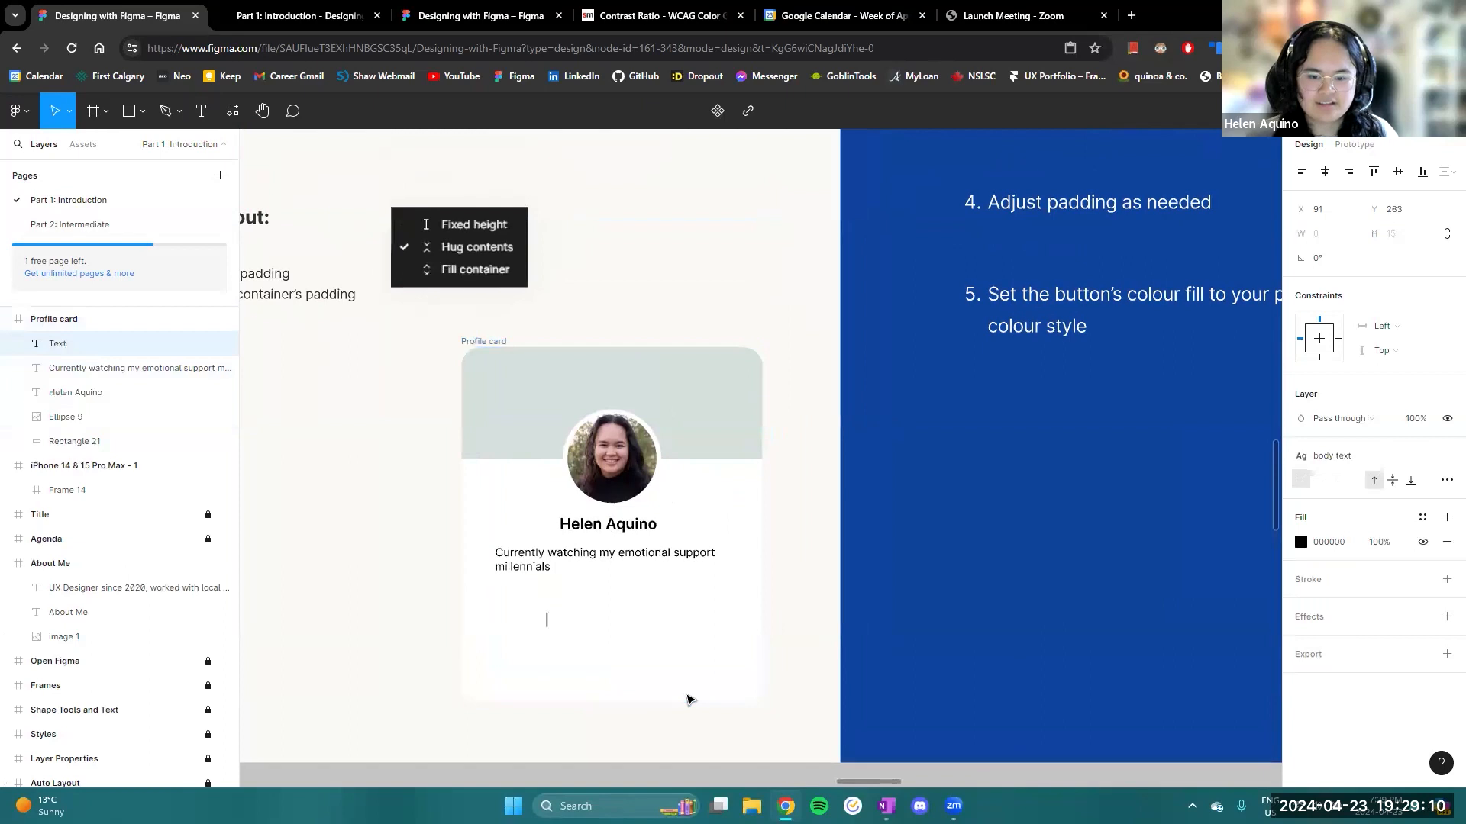
{"action": "type", "text": "Message"}
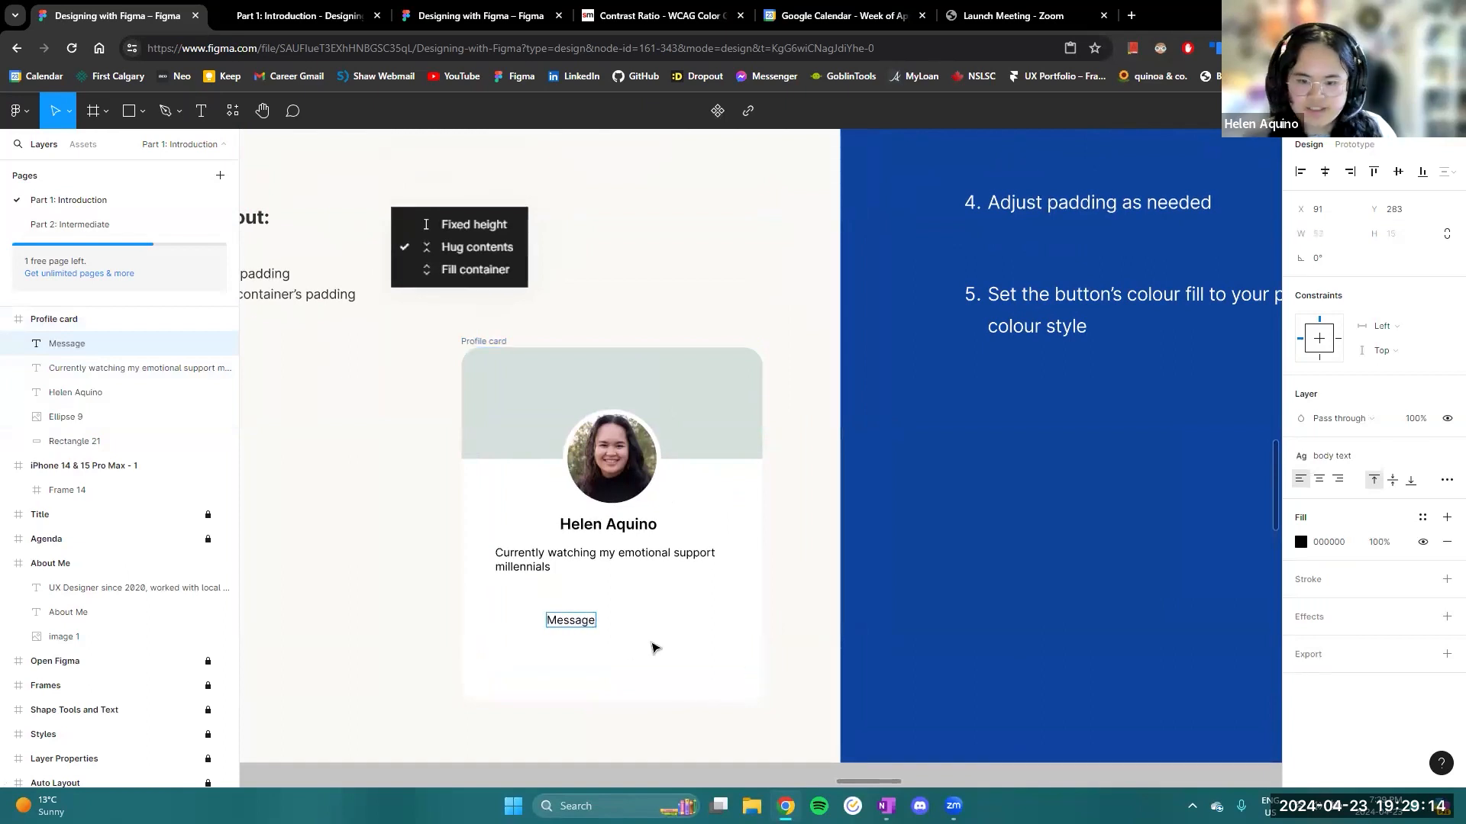
{"action": "key", "text": "Escape"}
{"action": "left_click", "coordinate": [1313, 456]}
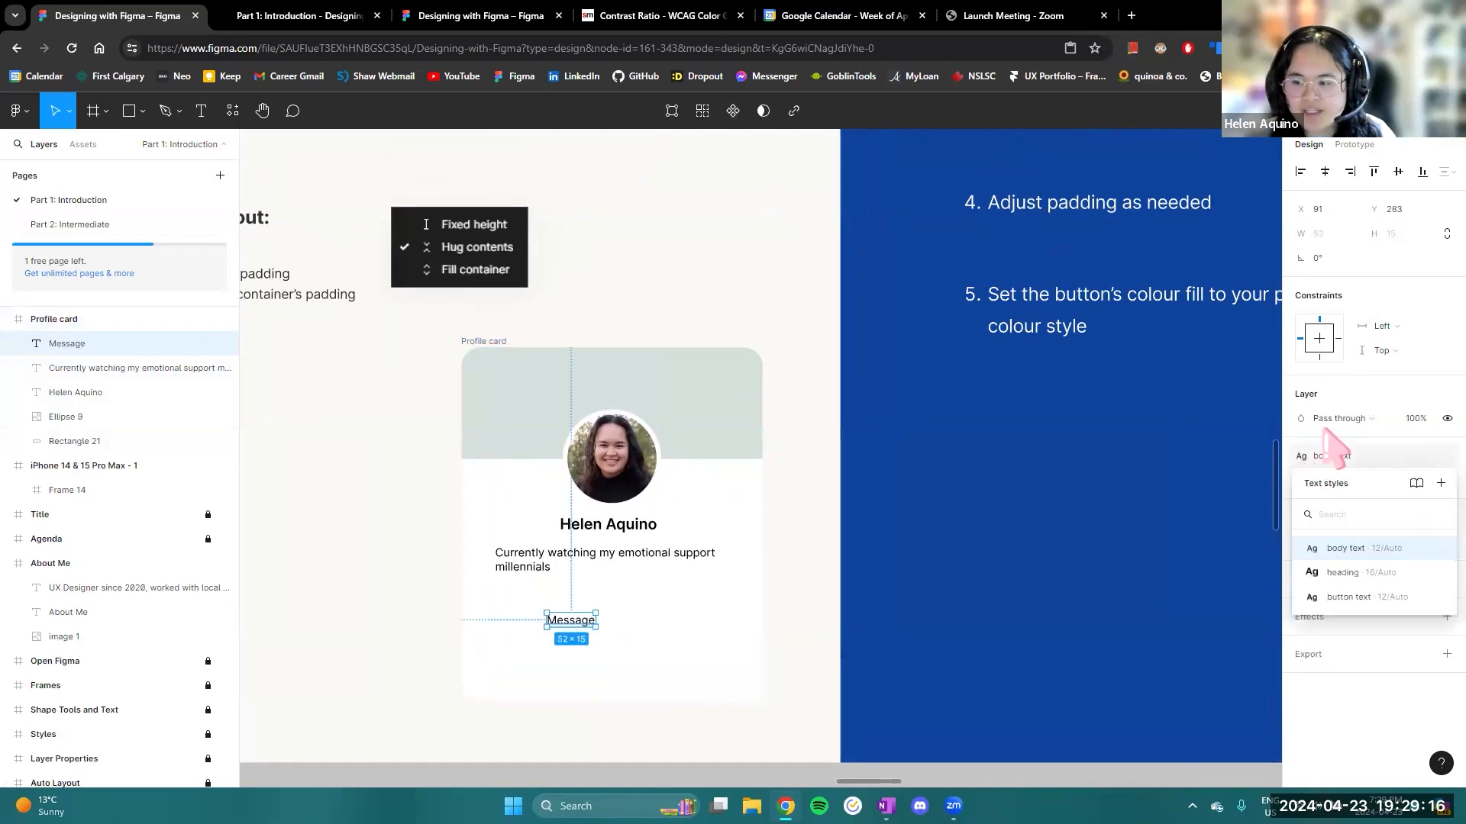
{"action": "left_click", "coordinate": [1348, 597]}
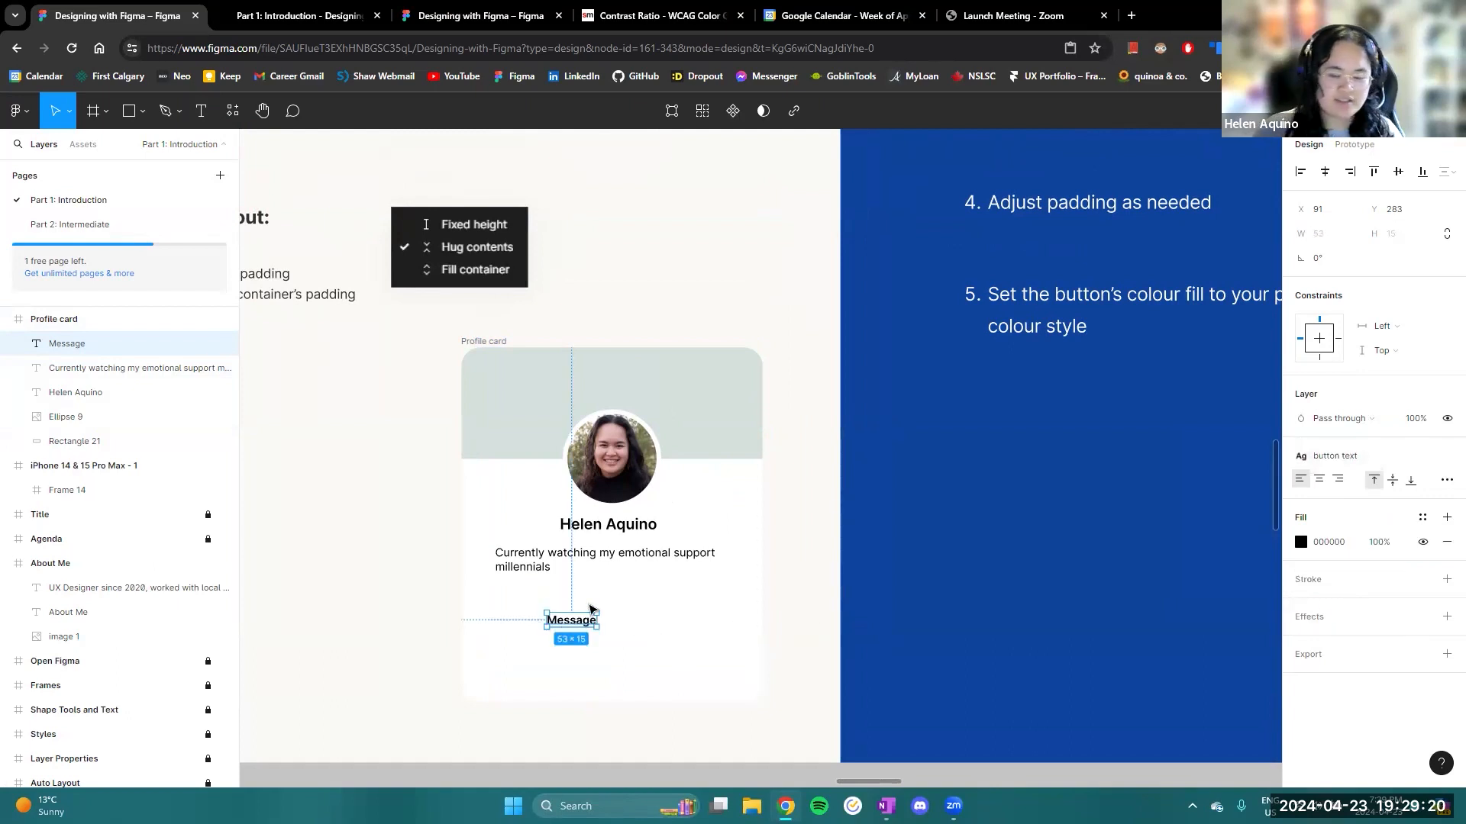
- Search the plugins for "feather icons" and run the Feather Icons plugin
{"action": "scroll", "coordinate": [767, 611], "scroll_direction": "down", "scroll_amount": 5}
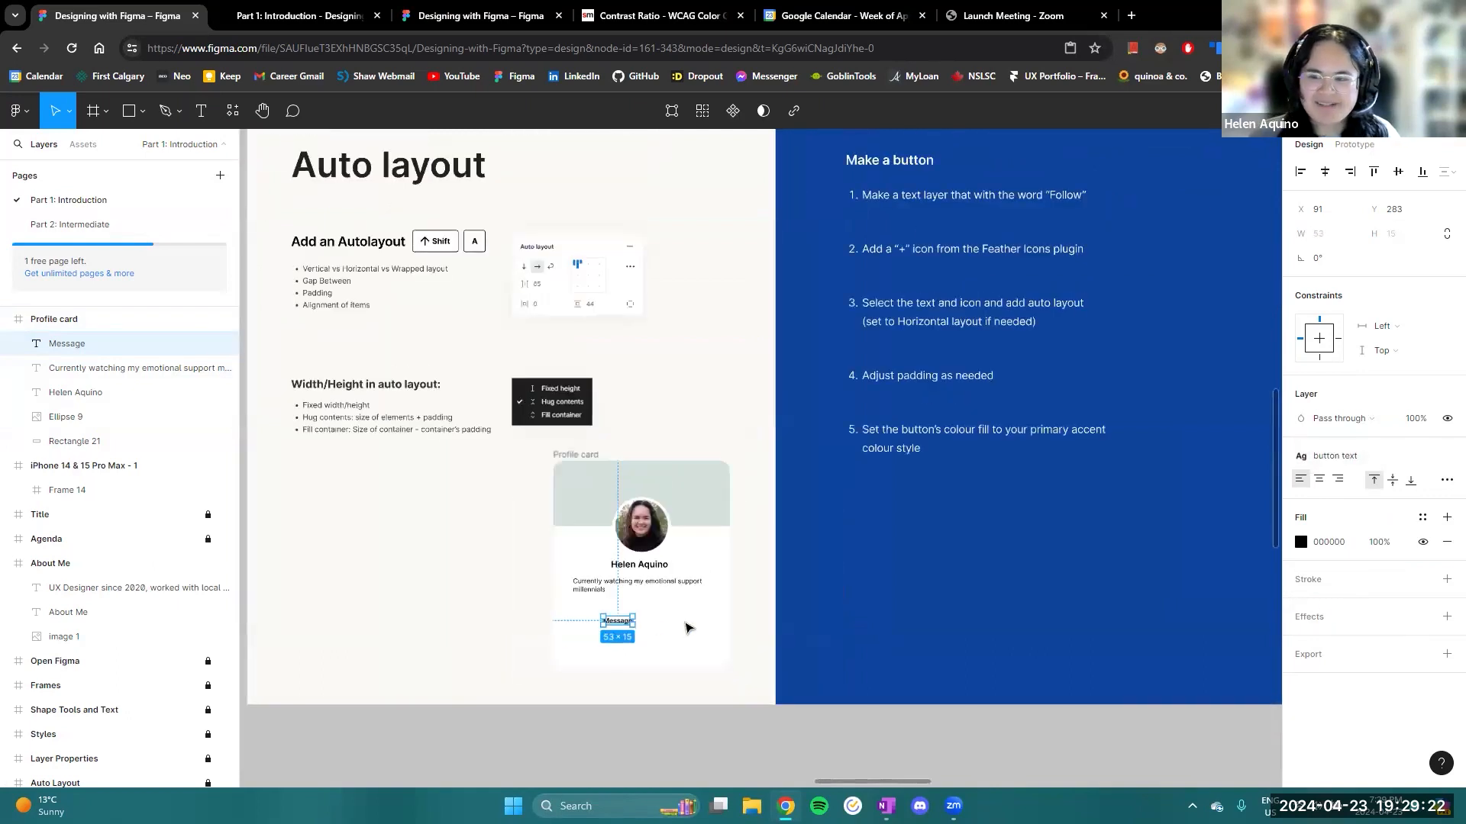
{"action": "scroll", "coordinate": [972, 536], "scroll_direction": "up", "scroll_amount": 4}
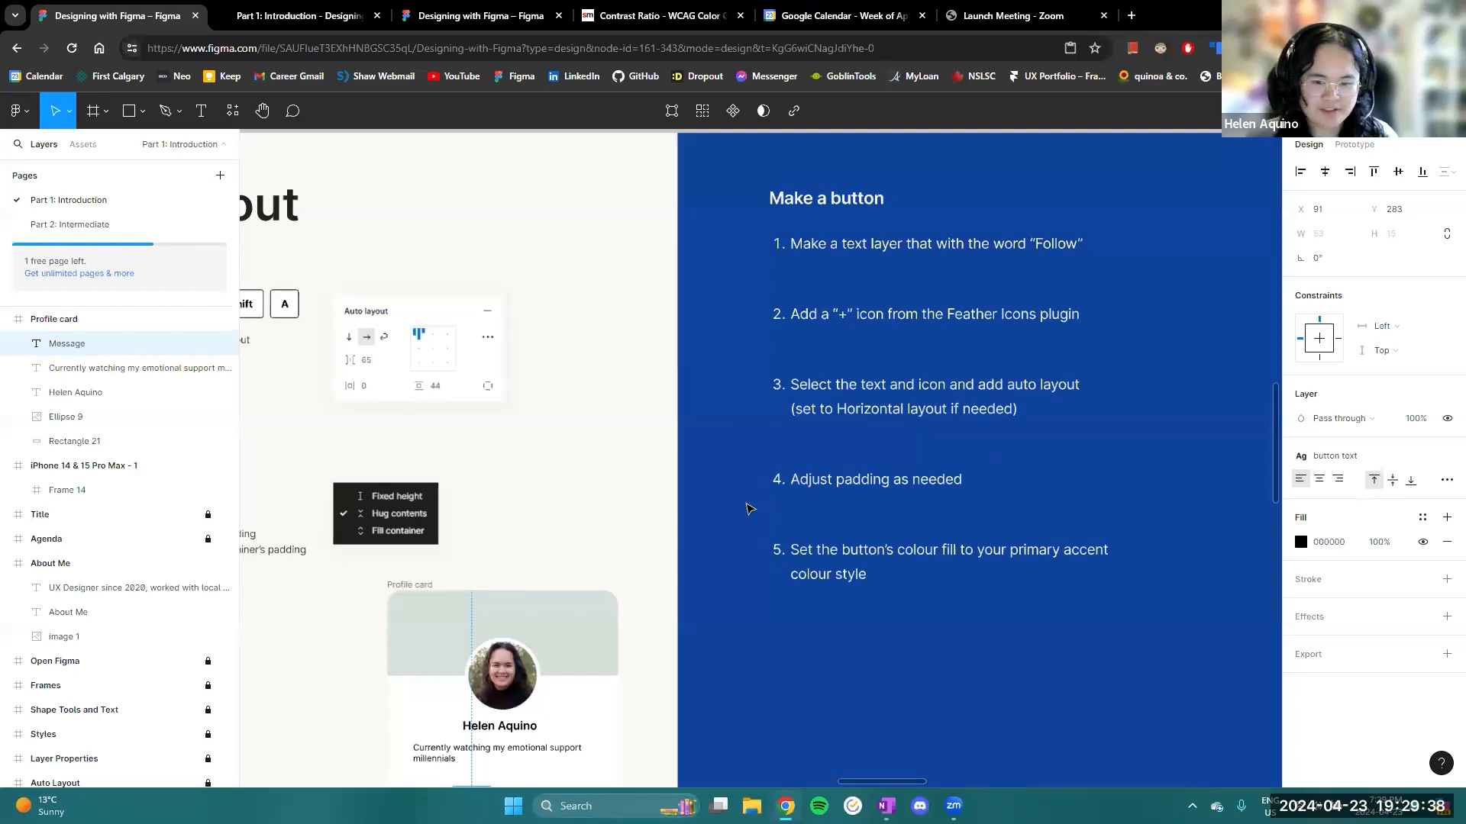
{"action": "scroll", "coordinate": [748, 508], "scroll_direction": "down", "scroll_amount": 3}
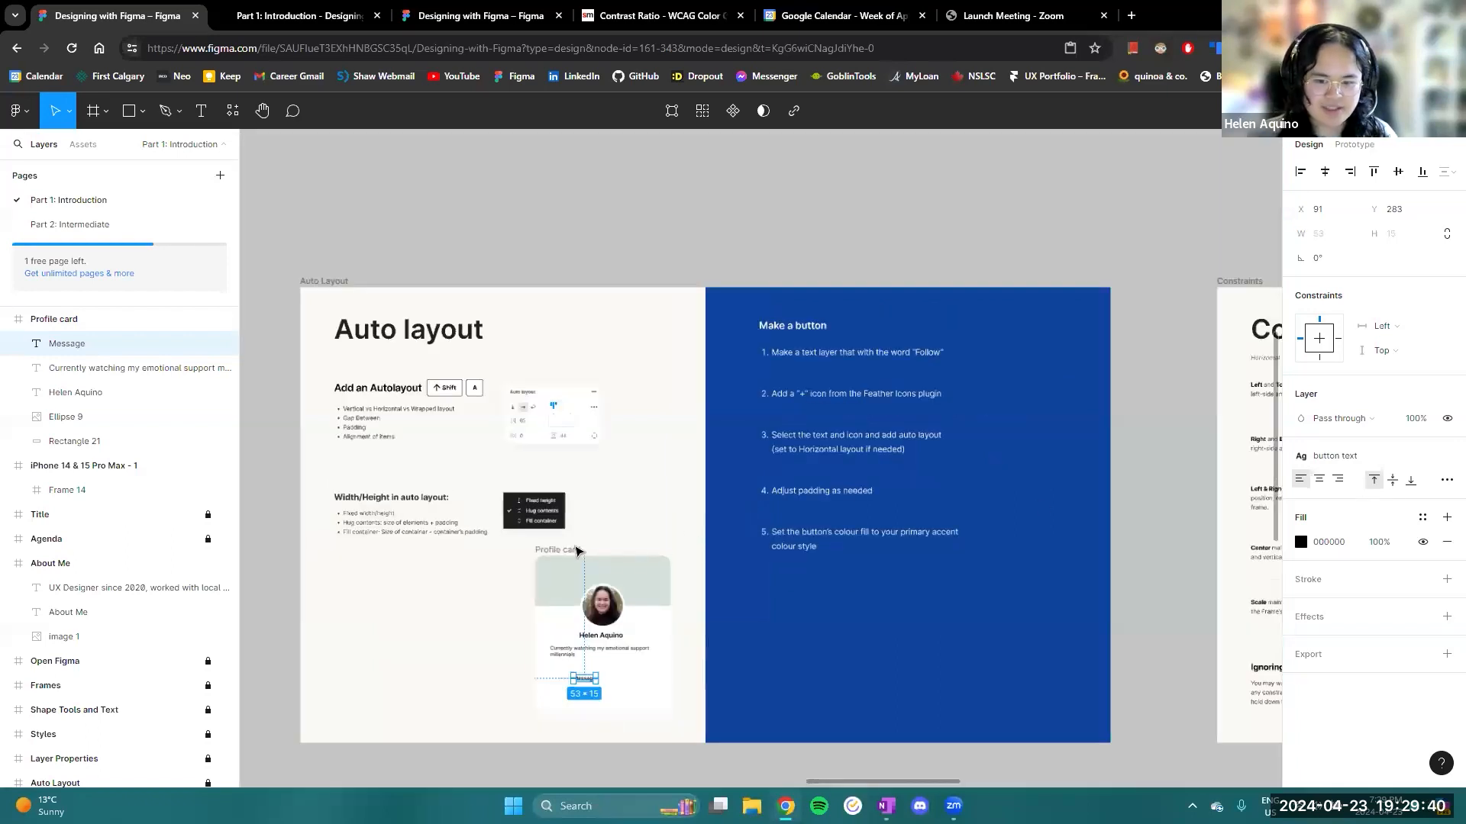
{"action": "left_click", "coordinate": [572, 550]}
{"action": "scroll", "coordinate": [639, 592], "scroll_direction": "up", "scroll_amount": 3}
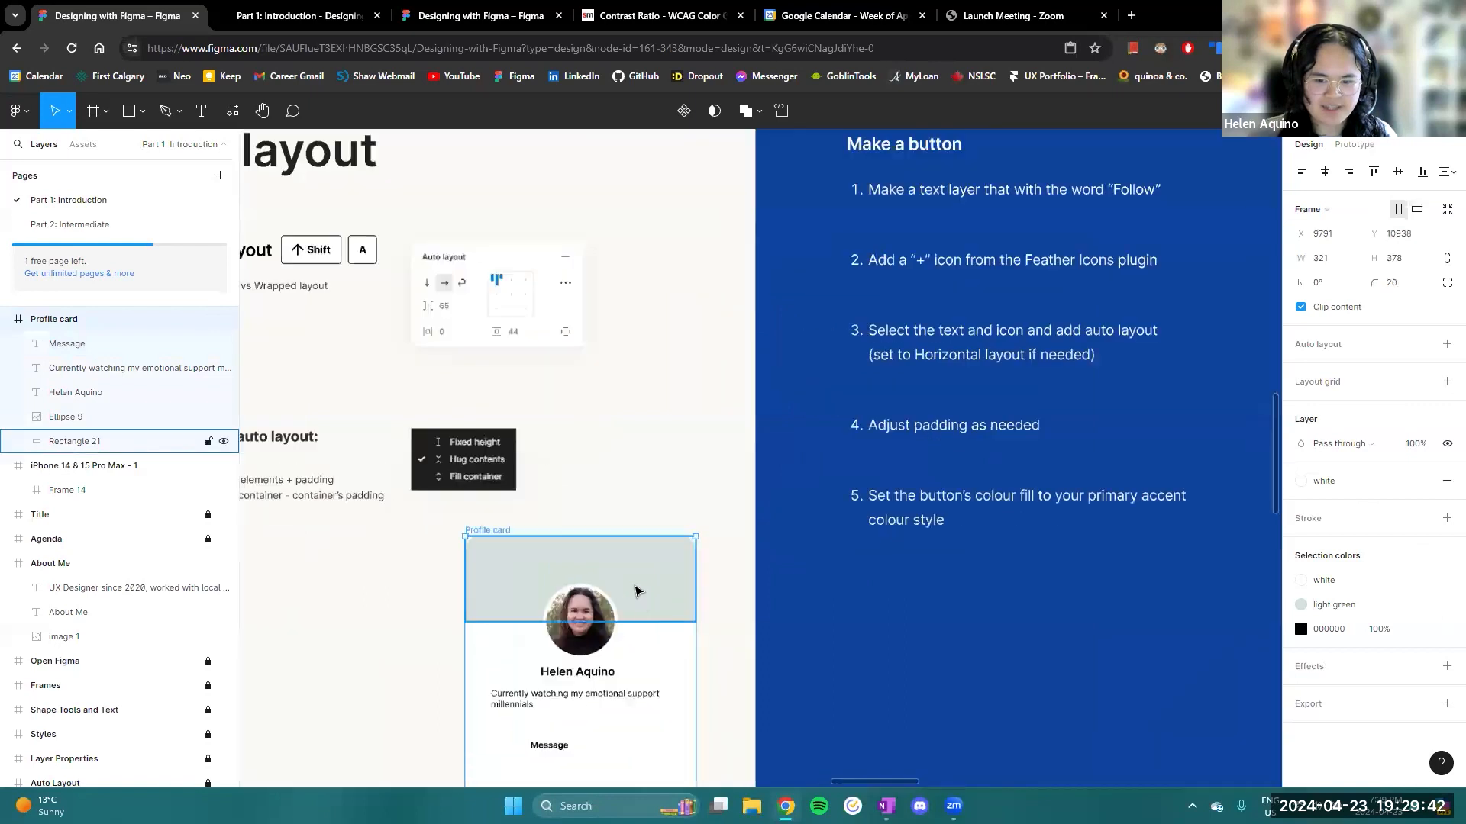
{"action": "scroll", "coordinate": [687, 649], "scroll_direction": "left", "scroll_amount": 2}
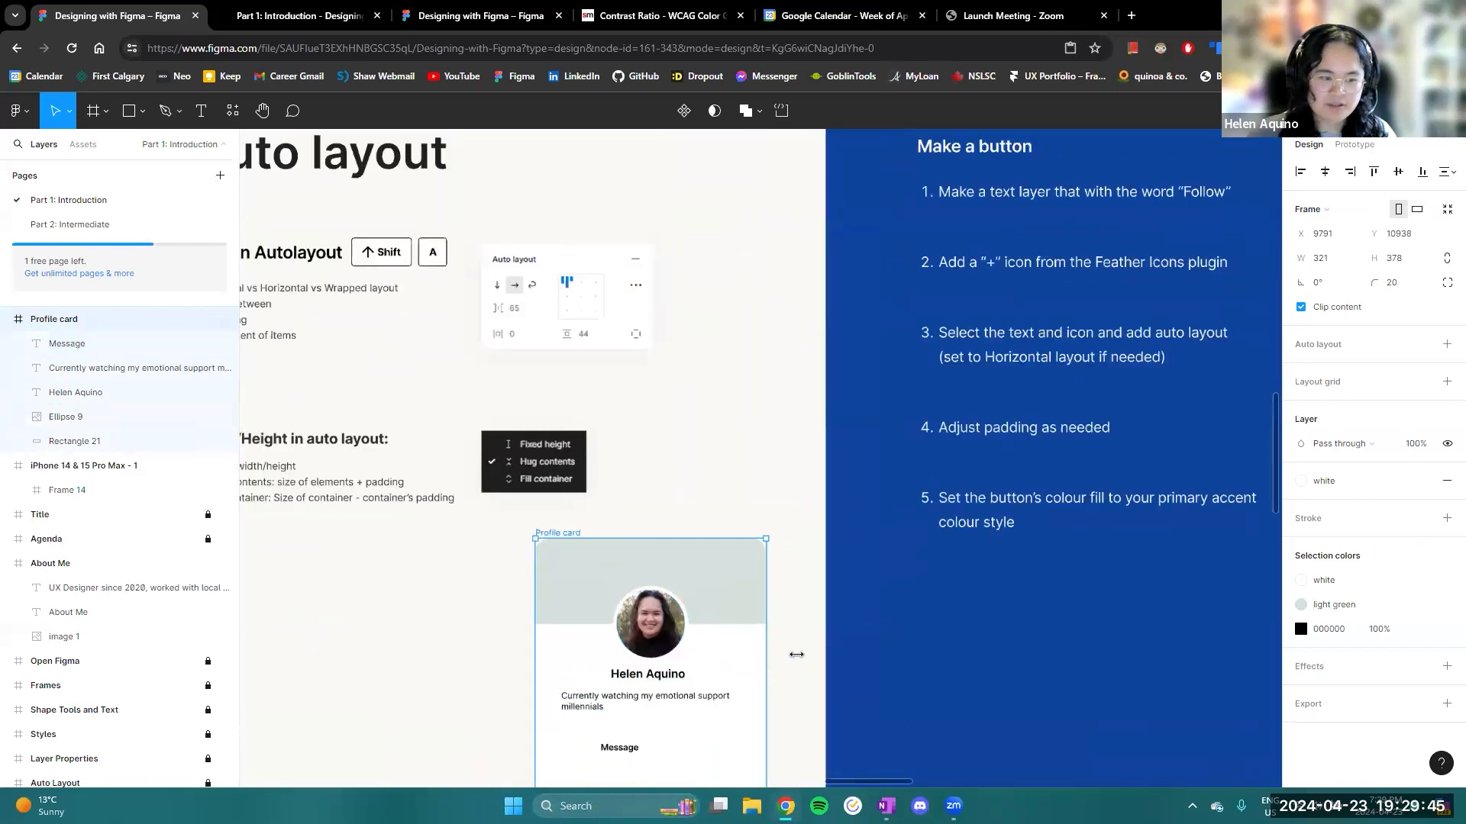
{"action": "scroll", "coordinate": [850, 632], "scroll_direction": "down", "scroll_amount": 2}
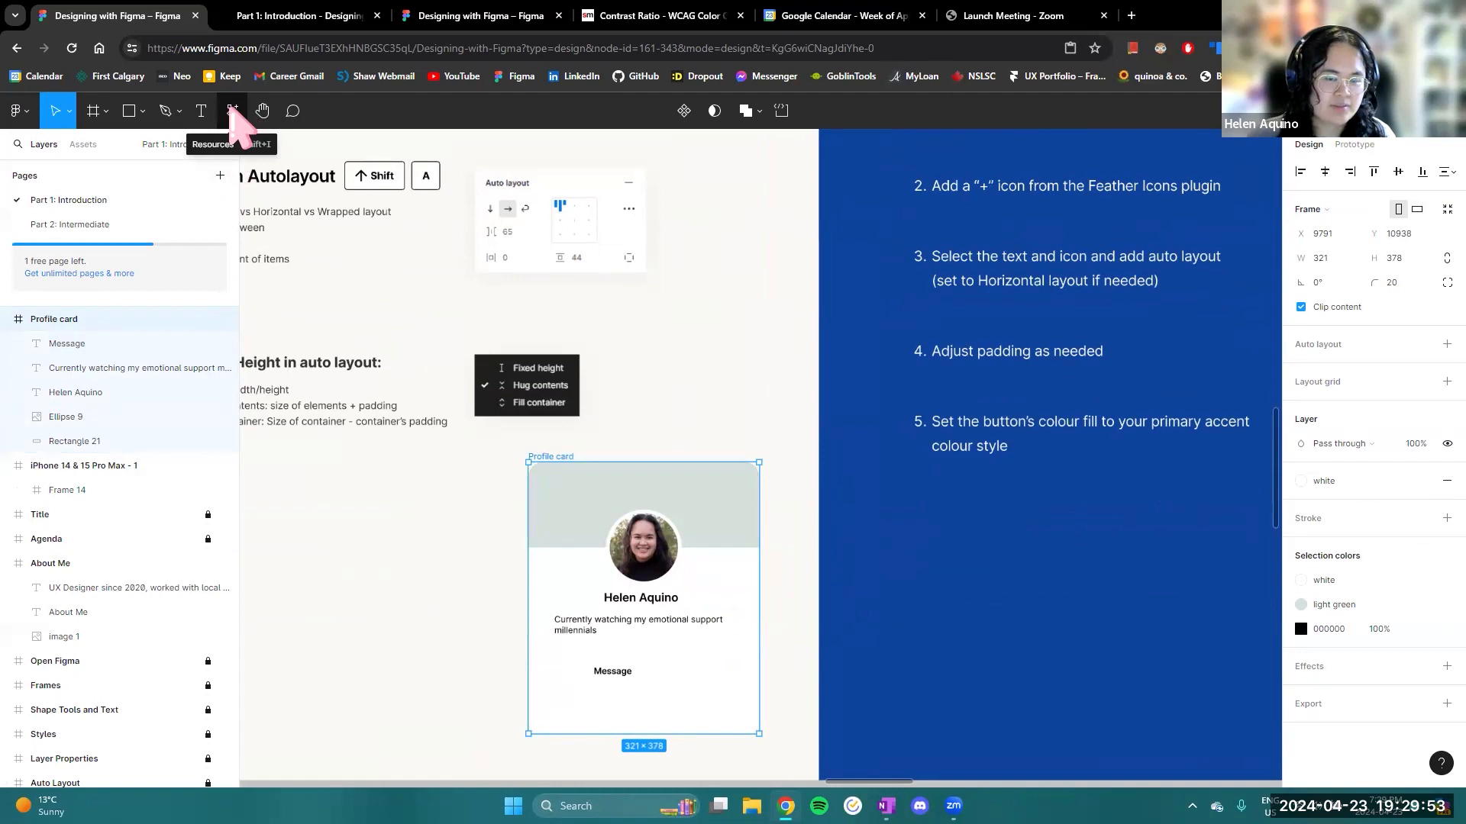
{"action": "left_click", "coordinate": [233, 111]}
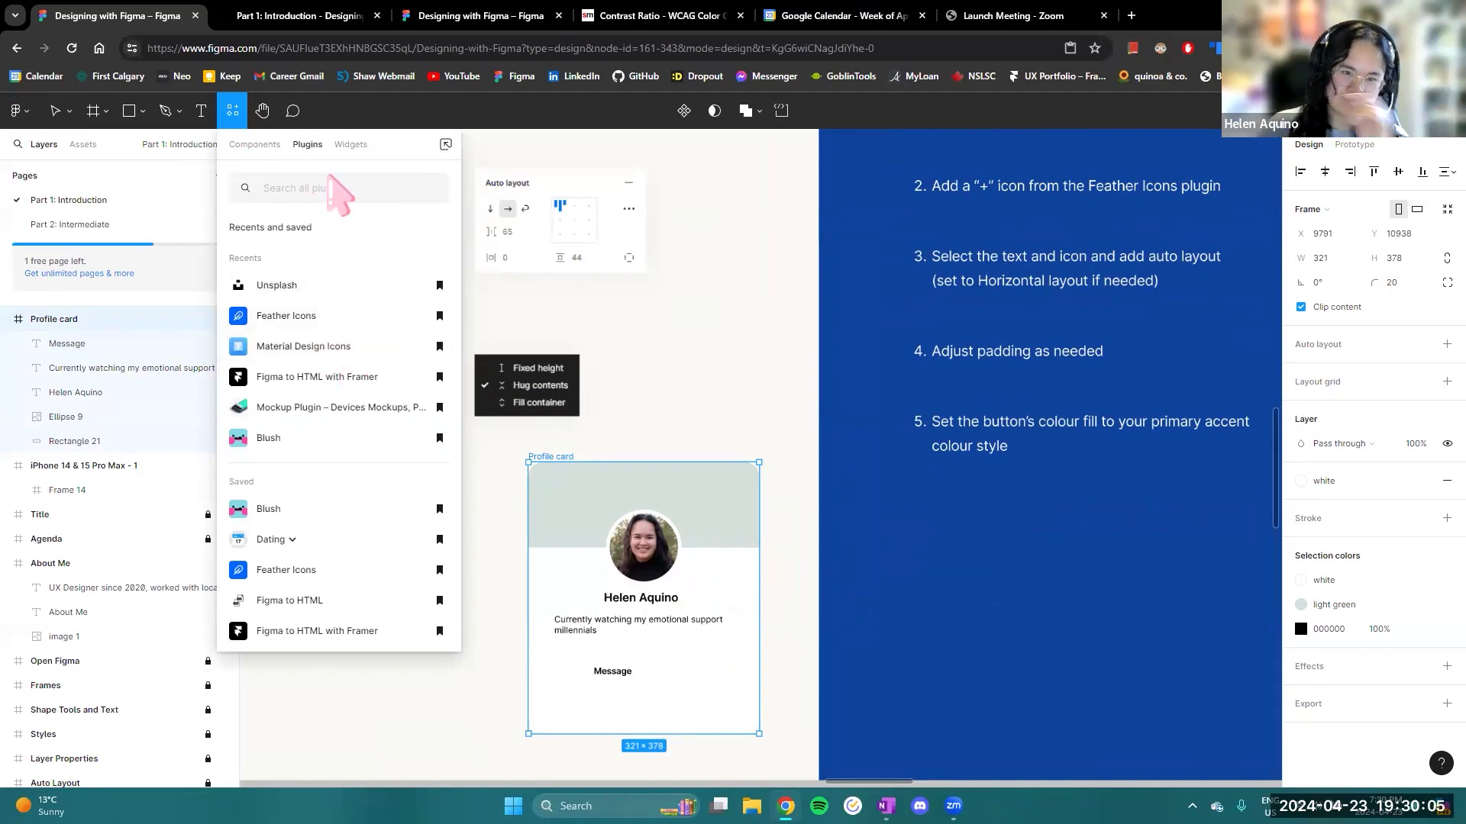
{"action": "type", "text": "feather icons"}
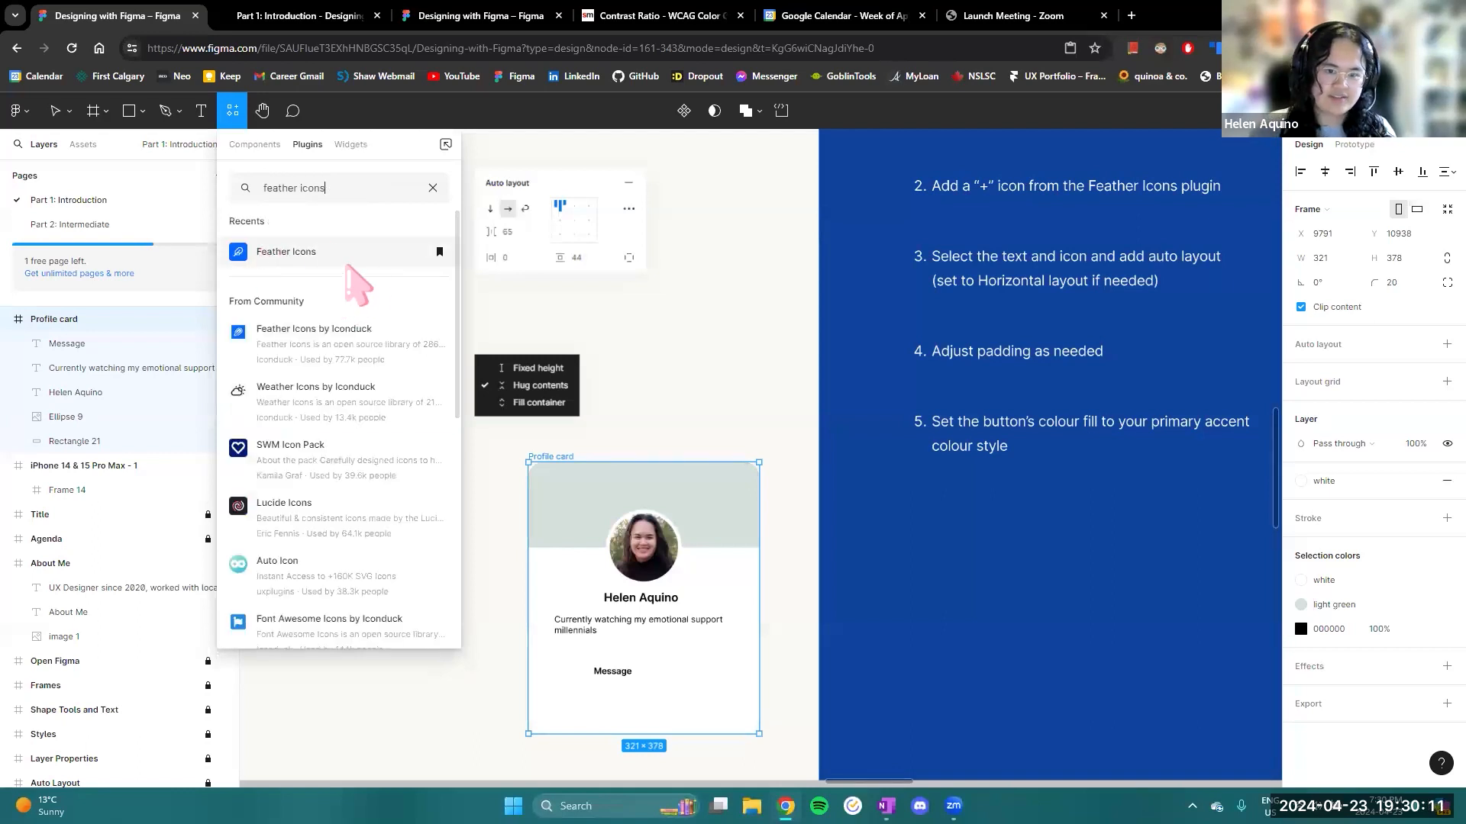
{"action": "left_click", "coordinate": [306, 254]}
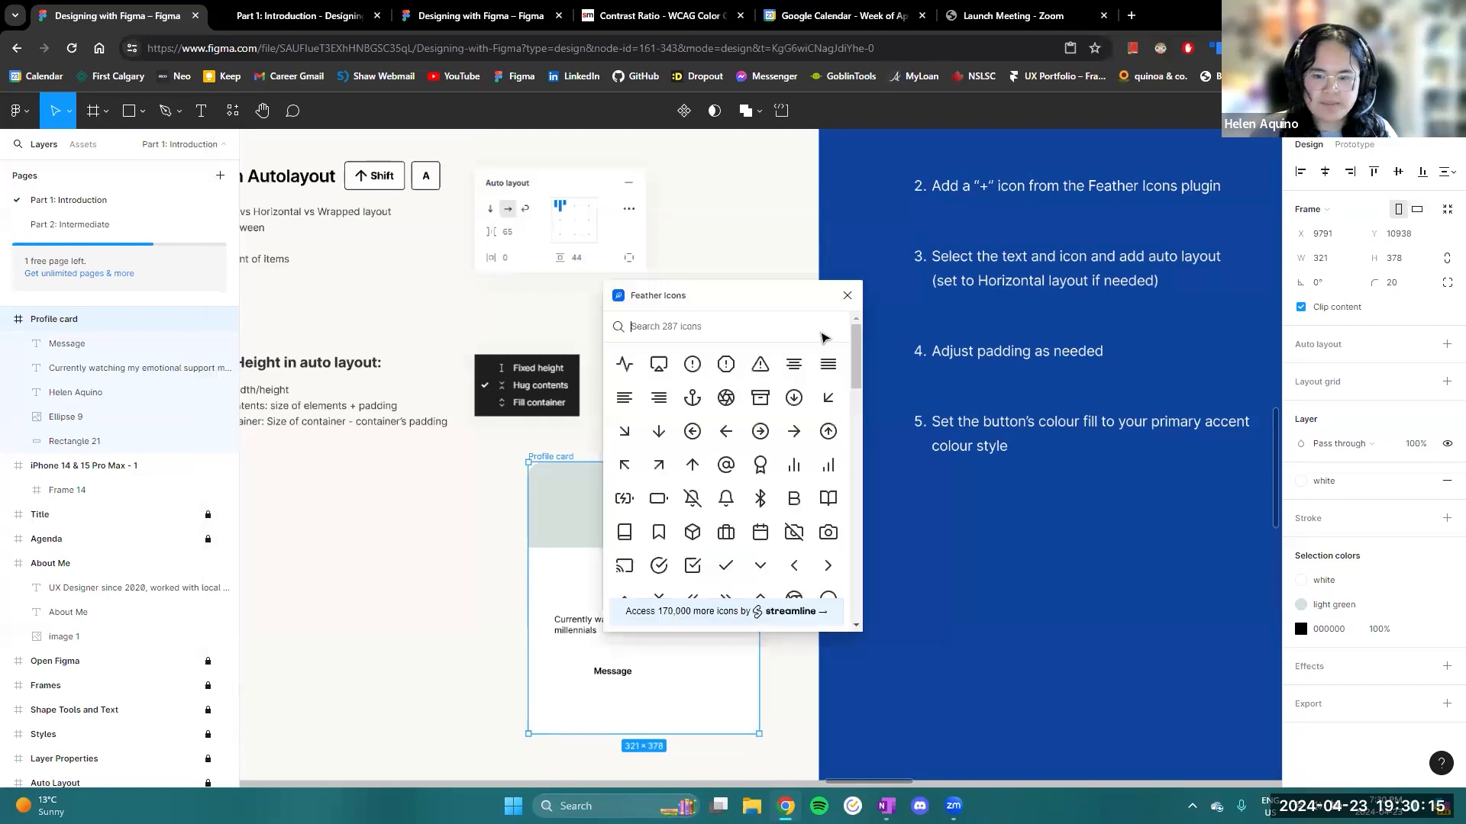
- Insert the send (paper plane) icon from the Feather Icons library and close the plugin
{"action": "left_click_drag", "start_coordinate": [736, 296], "coordinate": [827, 301]}
{"action": "scroll", "coordinate": [840, 441], "scroll_direction": "down", "scroll_amount": 3}
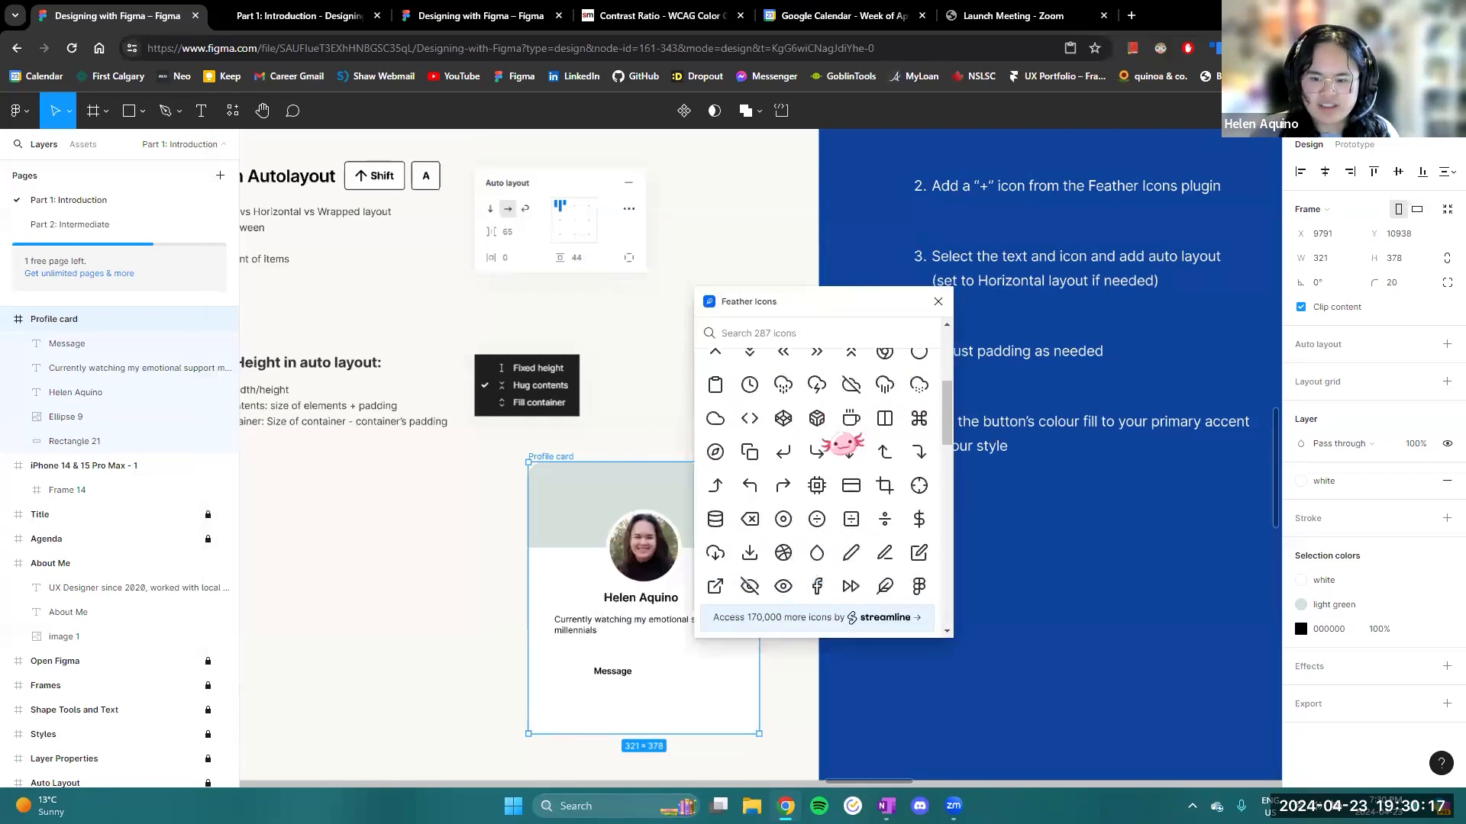
{"action": "scroll", "coordinate": [847, 434], "scroll_direction": "down", "scroll_amount": 5}
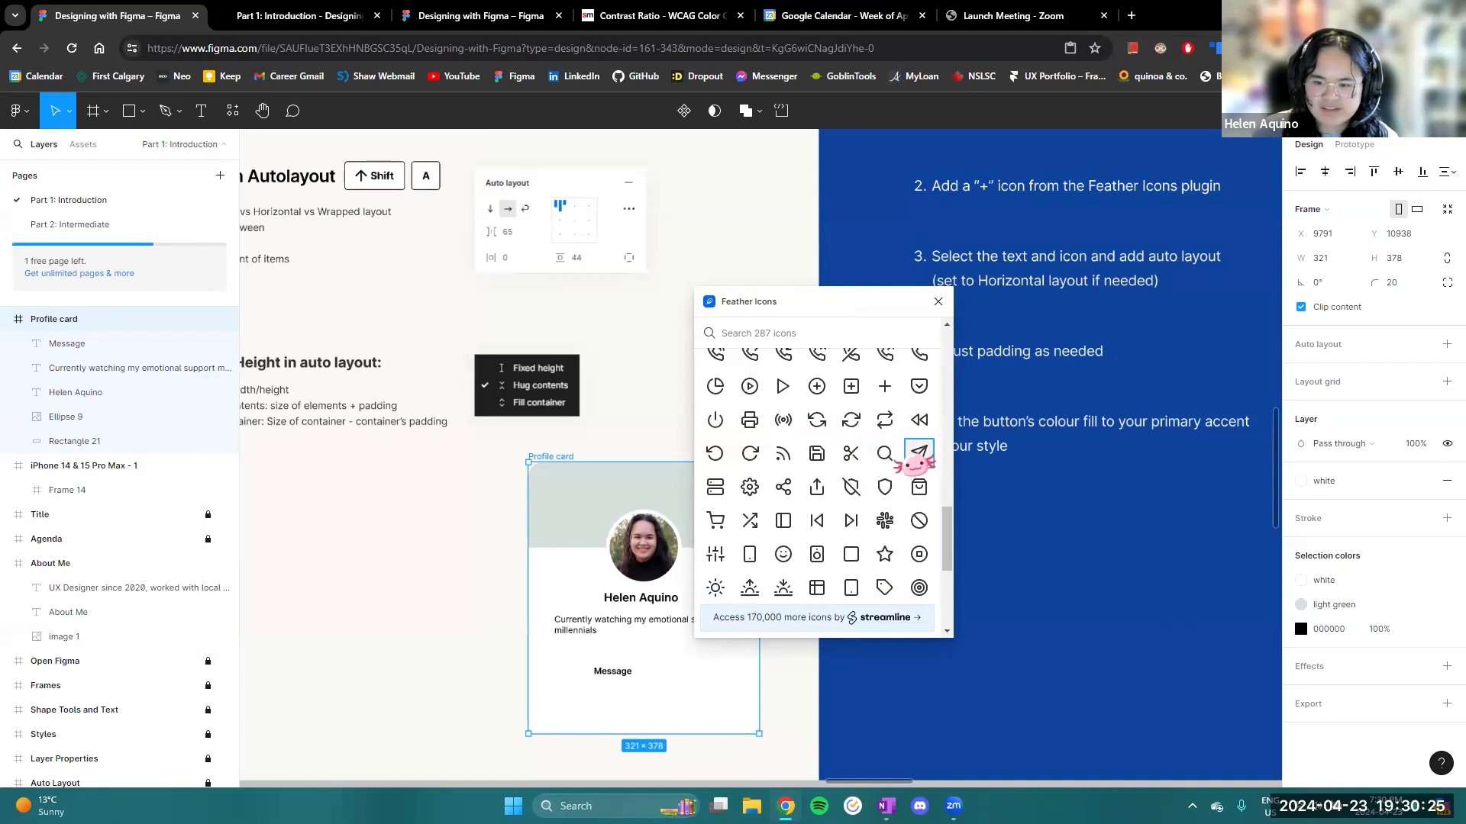
{"action": "left_click", "coordinate": [918, 453]}
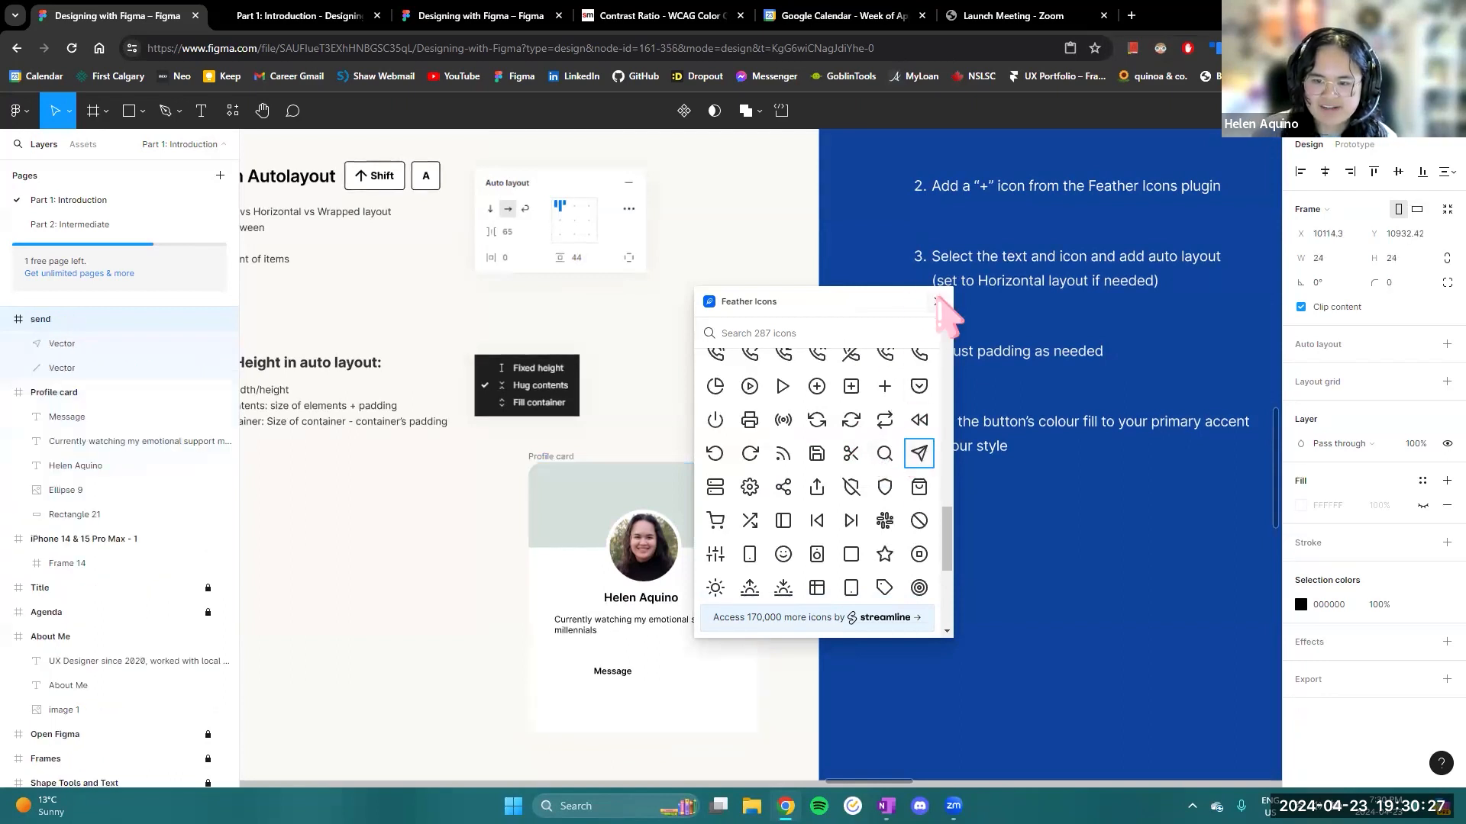
{"action": "left_click", "coordinate": [935, 300]}
- Move the send icon into the Profile card, just to the right of the Message text, at X 157, Y 286
{"action": "scroll", "coordinate": [774, 462], "scroll_direction": "up", "scroll_amount": 5}
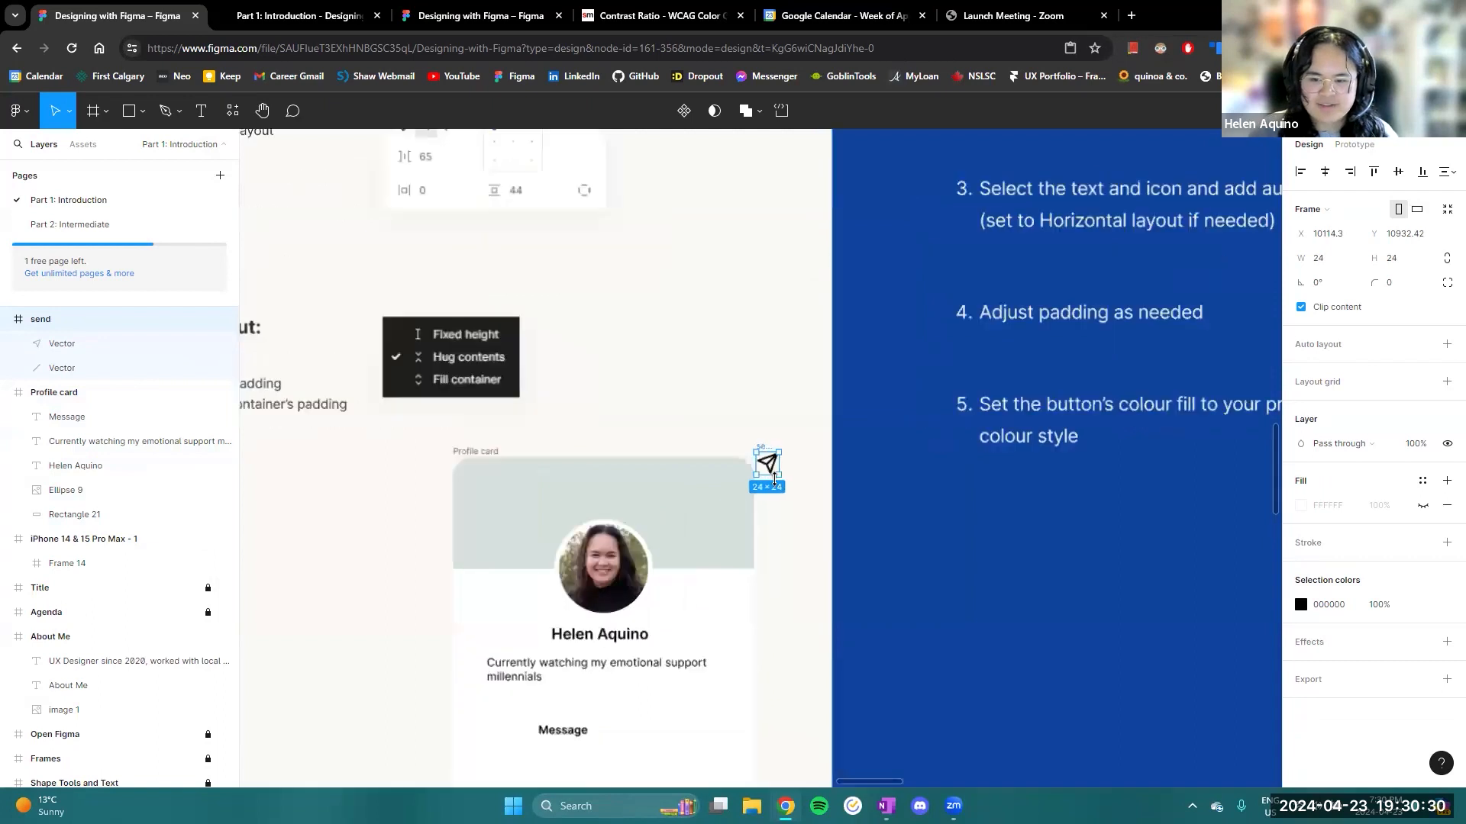
{"action": "left_click_drag", "start_coordinate": [760, 431], "coordinate": [516, 639]}
{"action": "scroll", "coordinate": [560, 723], "scroll_direction": "down", "scroll_amount": 1}
{"action": "scroll", "coordinate": [516, 639], "scroll_direction": "down", "scroll_amount": 3}
{"action": "left_click_drag", "start_coordinate": [687, 615], "coordinate": [840, 606]}
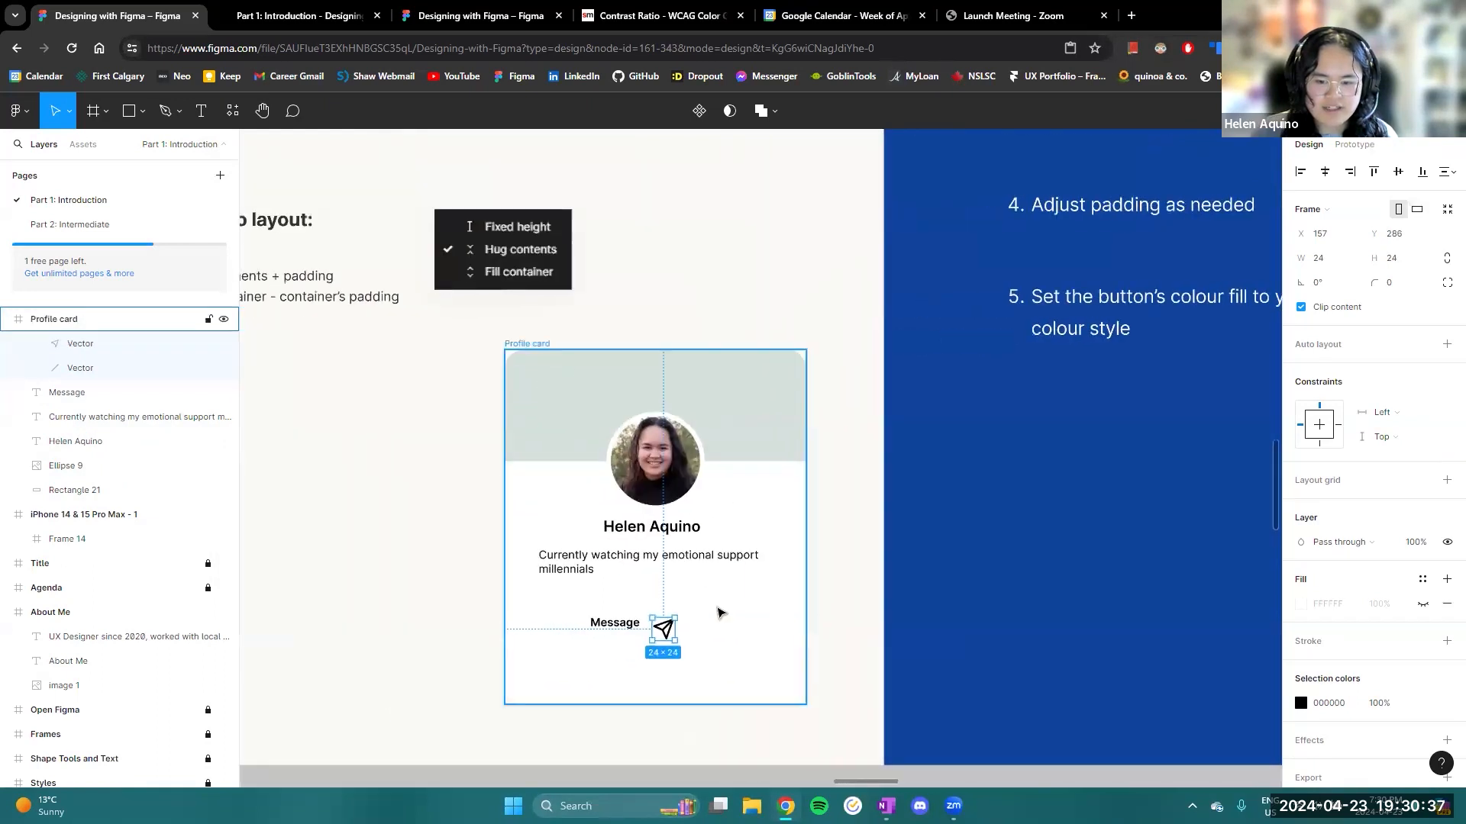
- Select the send icon together with the Message text and add auto layout to them
{"action": "scroll", "coordinate": [854, 681], "scroll_direction": "down", "scroll_amount": 3}
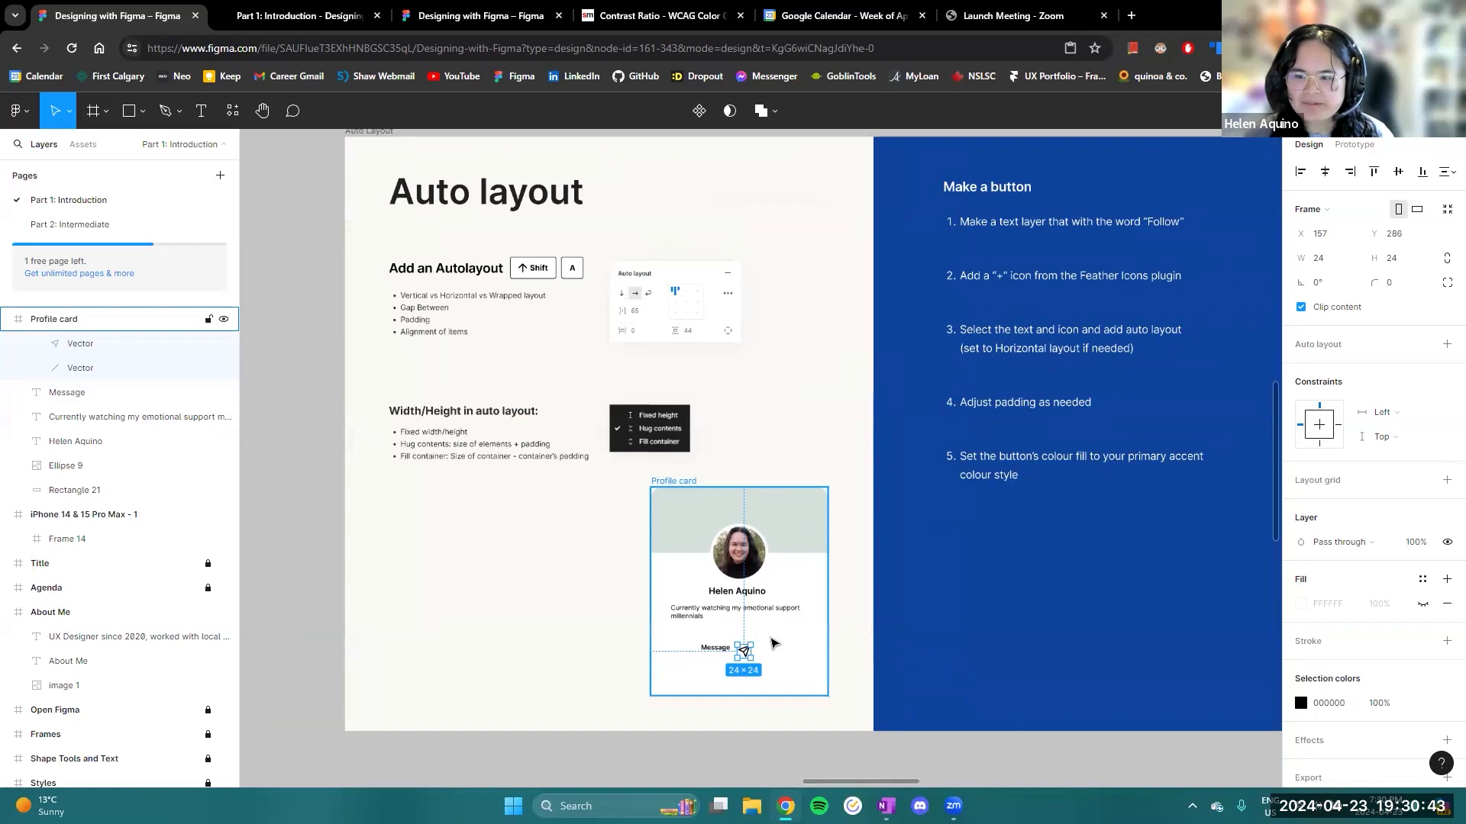
{"action": "scroll", "coordinate": [773, 644], "scroll_direction": "up", "scroll_amount": 5}
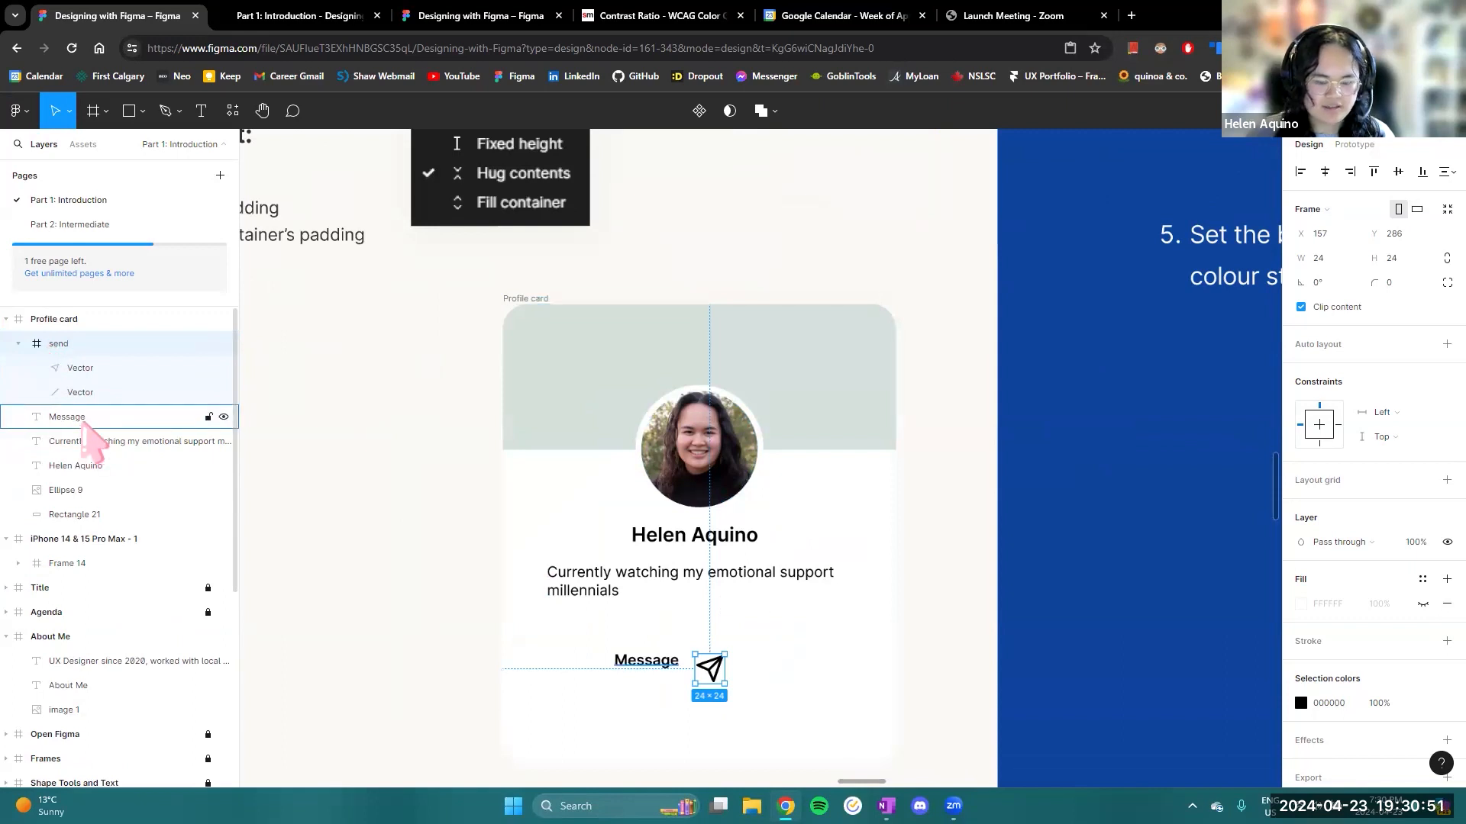
{"action": "left_click", "coordinate": [83, 417], "text": "shift"}
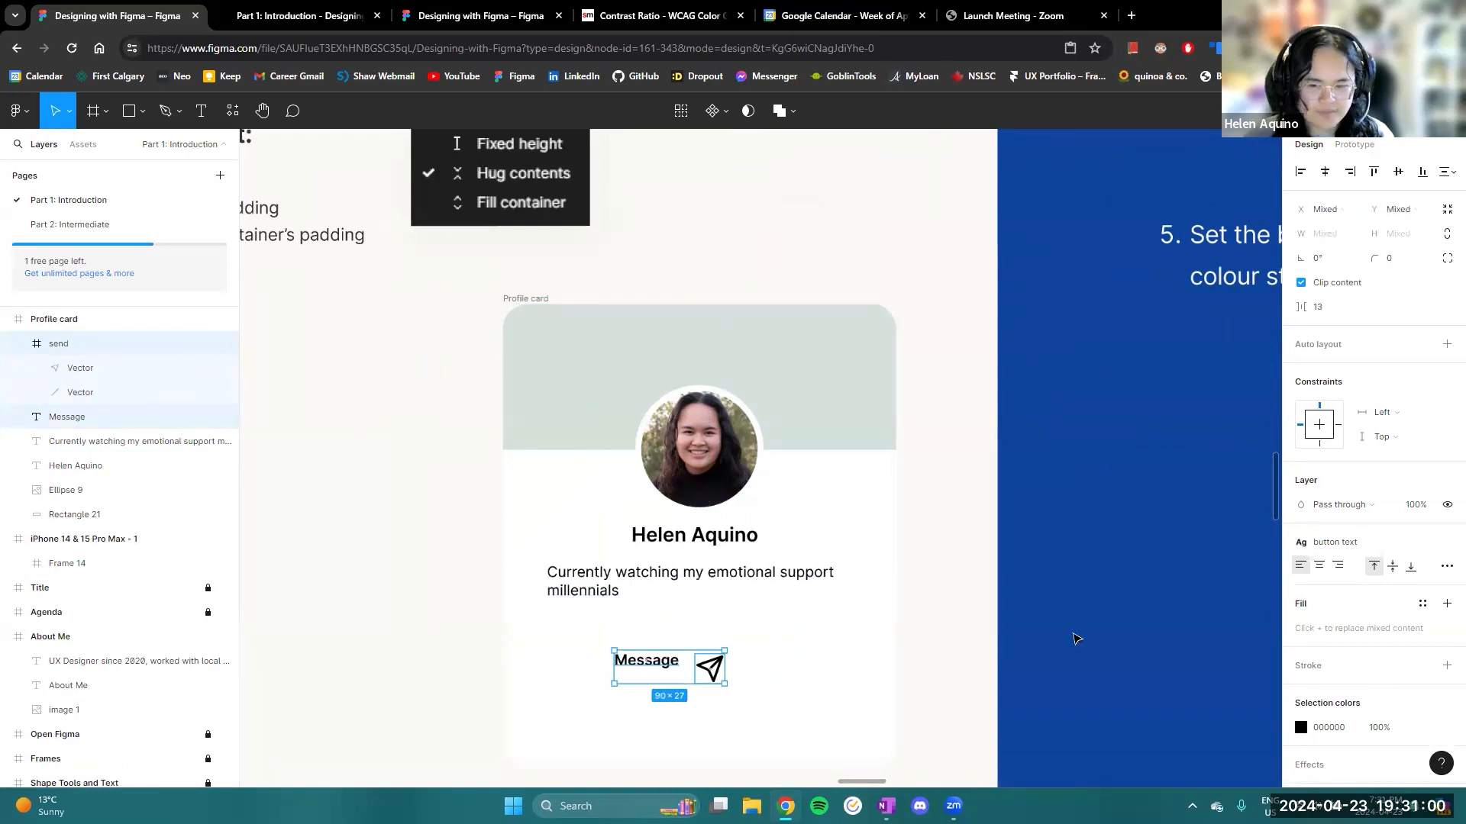
{"action": "right_click", "coordinate": [661, 680]}
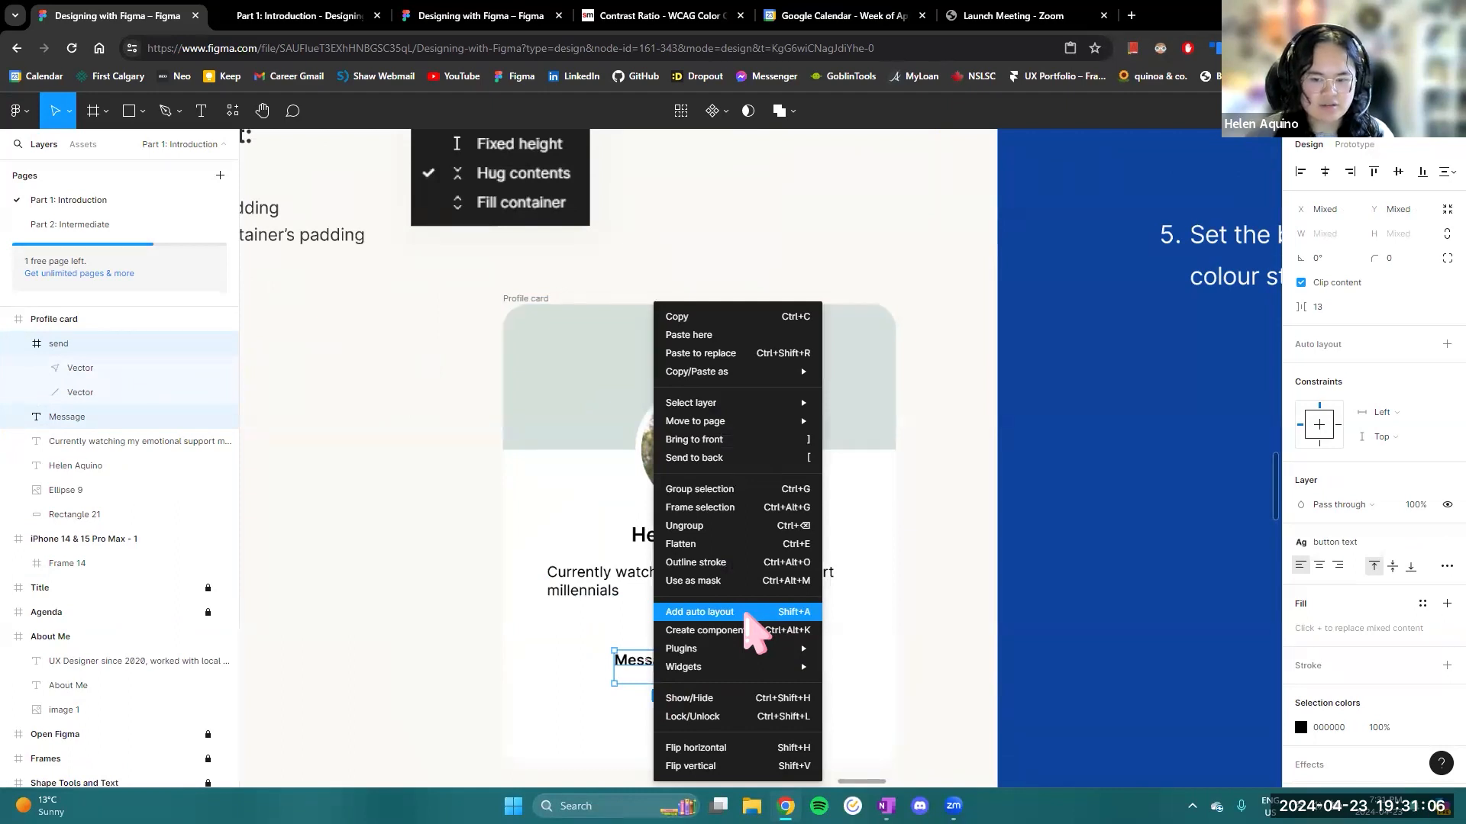
{"action": "left_click", "coordinate": [733, 612]}
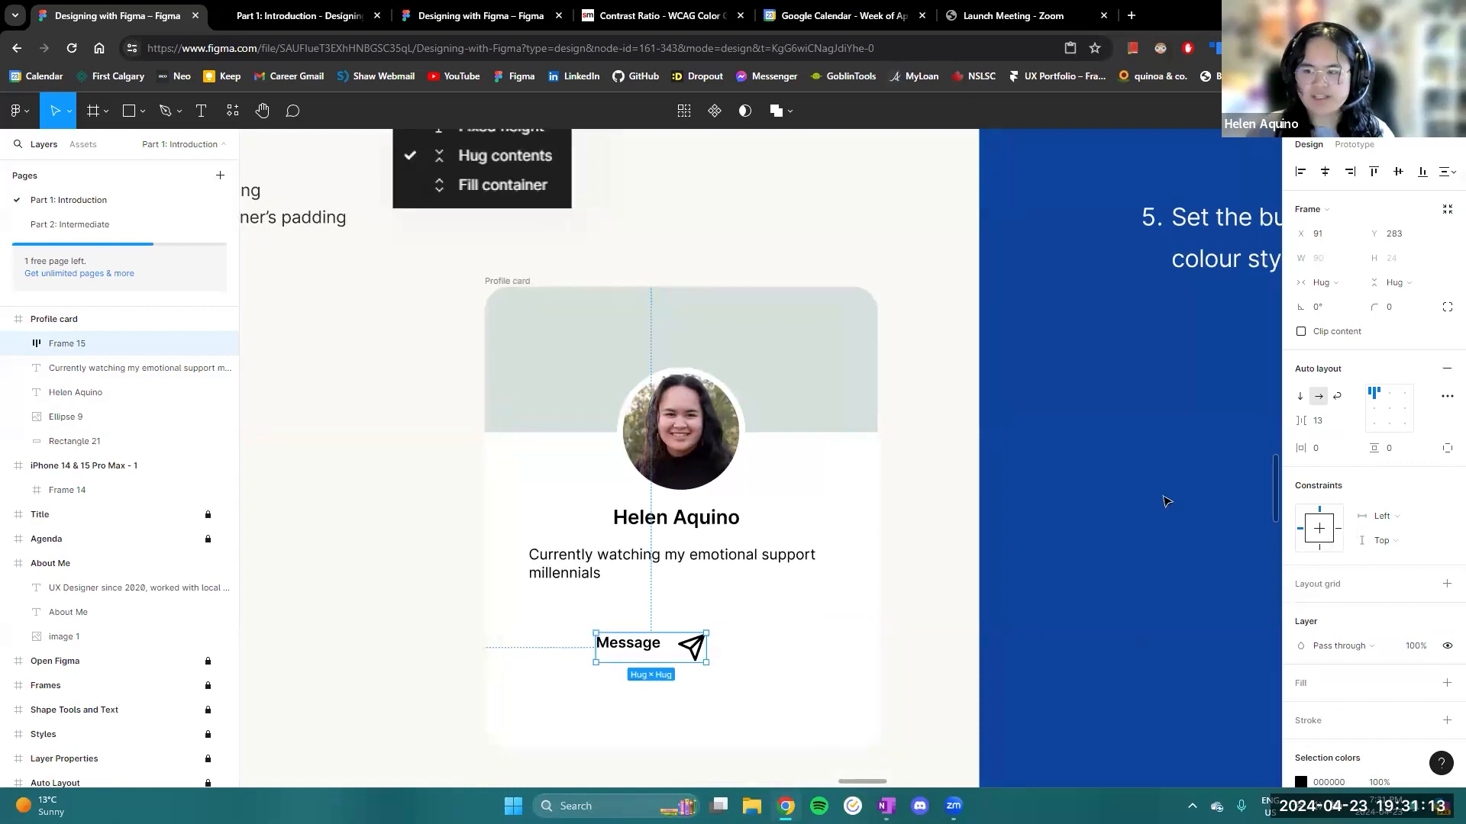
- Set the auto layout frame's horizontal gap between items to 5 and align its contents left and vertically centred
{"action": "scroll", "coordinate": [1166, 498], "scroll_direction": "down", "scroll_amount": 5}
{"action": "scroll", "coordinate": [1167, 498], "scroll_direction": "right", "scroll_amount": 3}
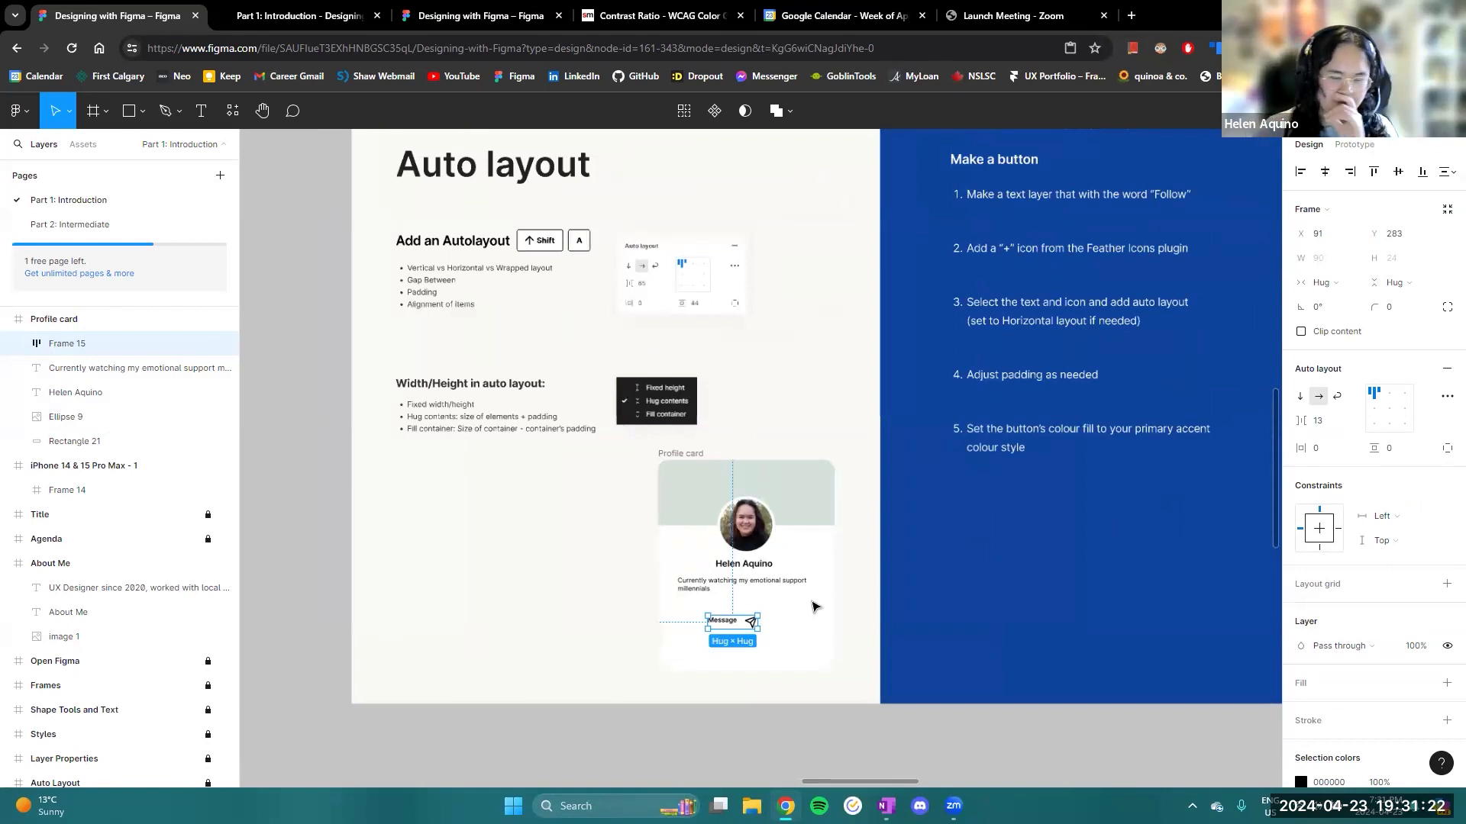
{"action": "scroll", "coordinate": [814, 607], "scroll_direction": "up", "scroll_amount": 5}
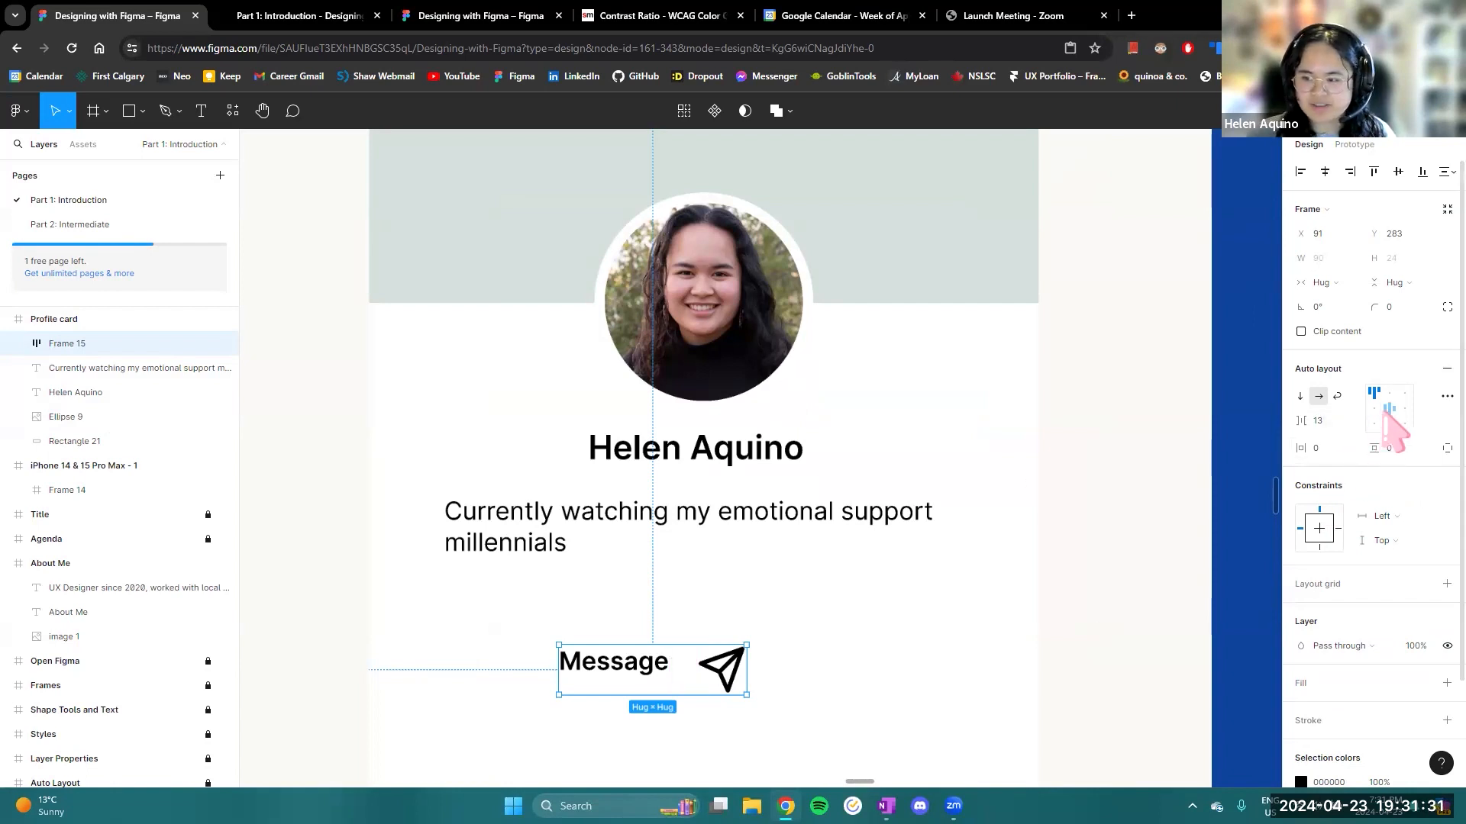
{"action": "left_click", "coordinate": [1307, 421]}
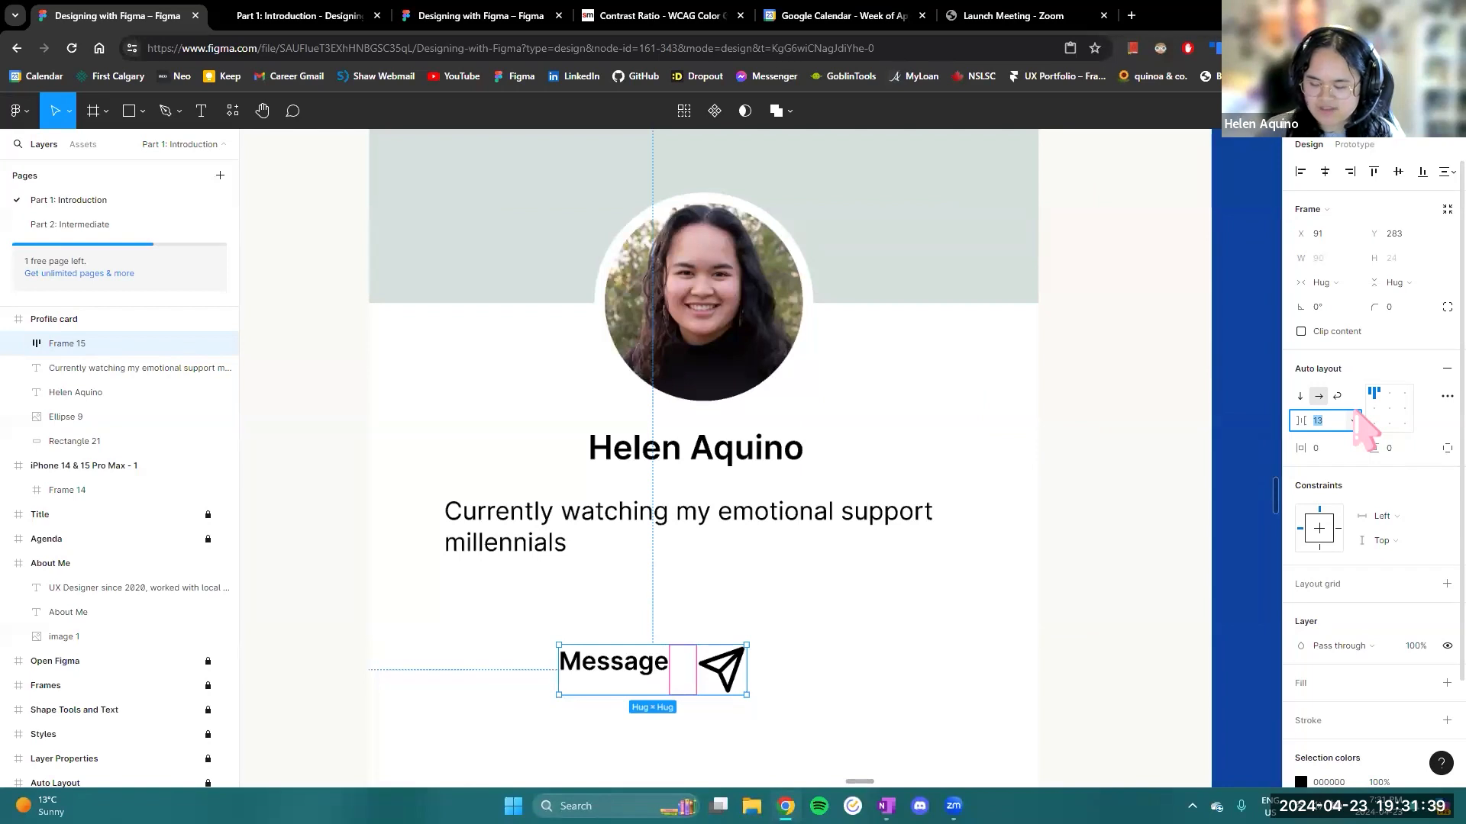
{"action": "type", "text": "5"}
{"action": "key", "text": "Return"}
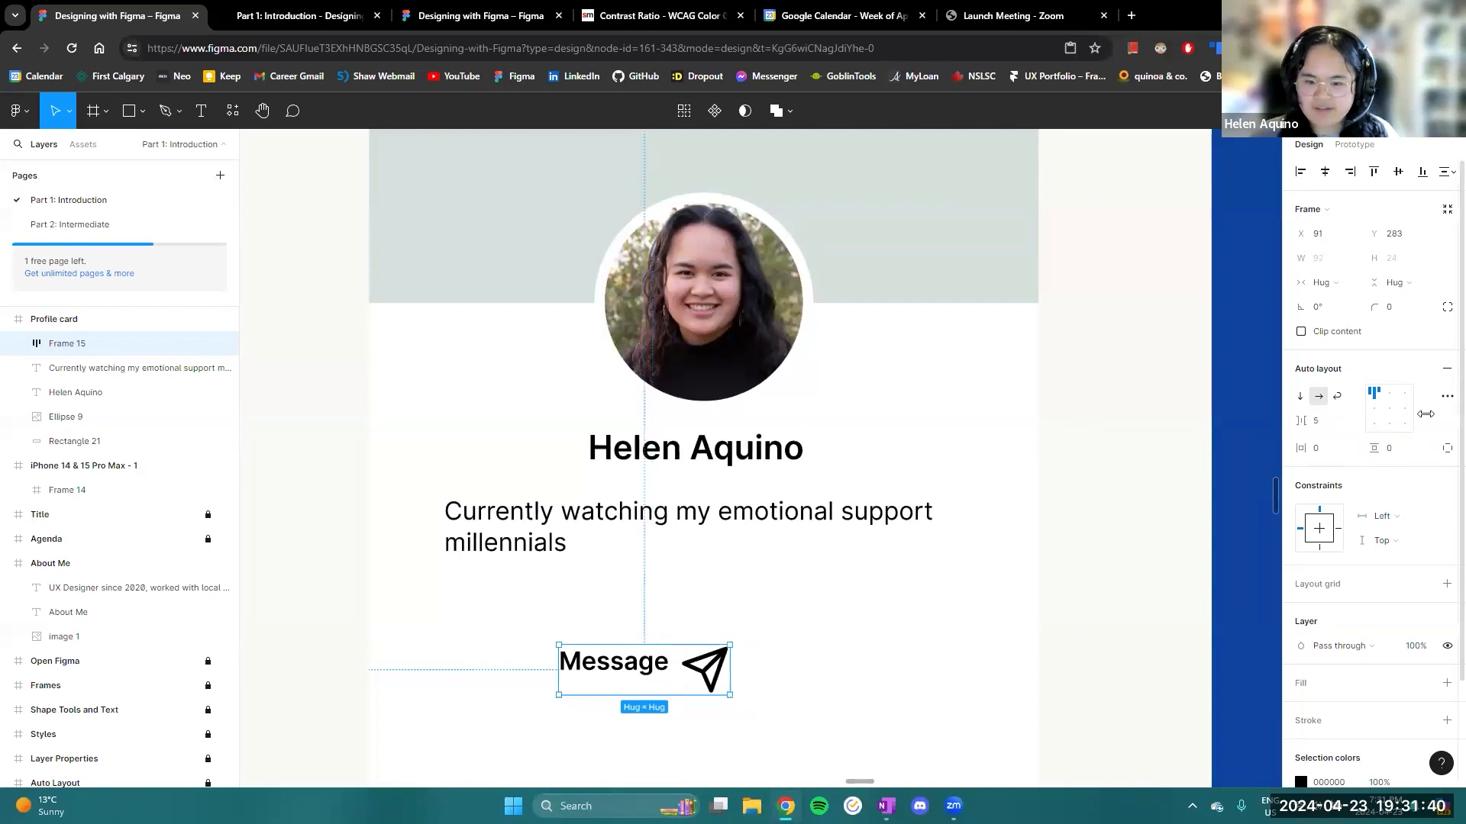
{"action": "left_click", "coordinate": [1375, 410]}
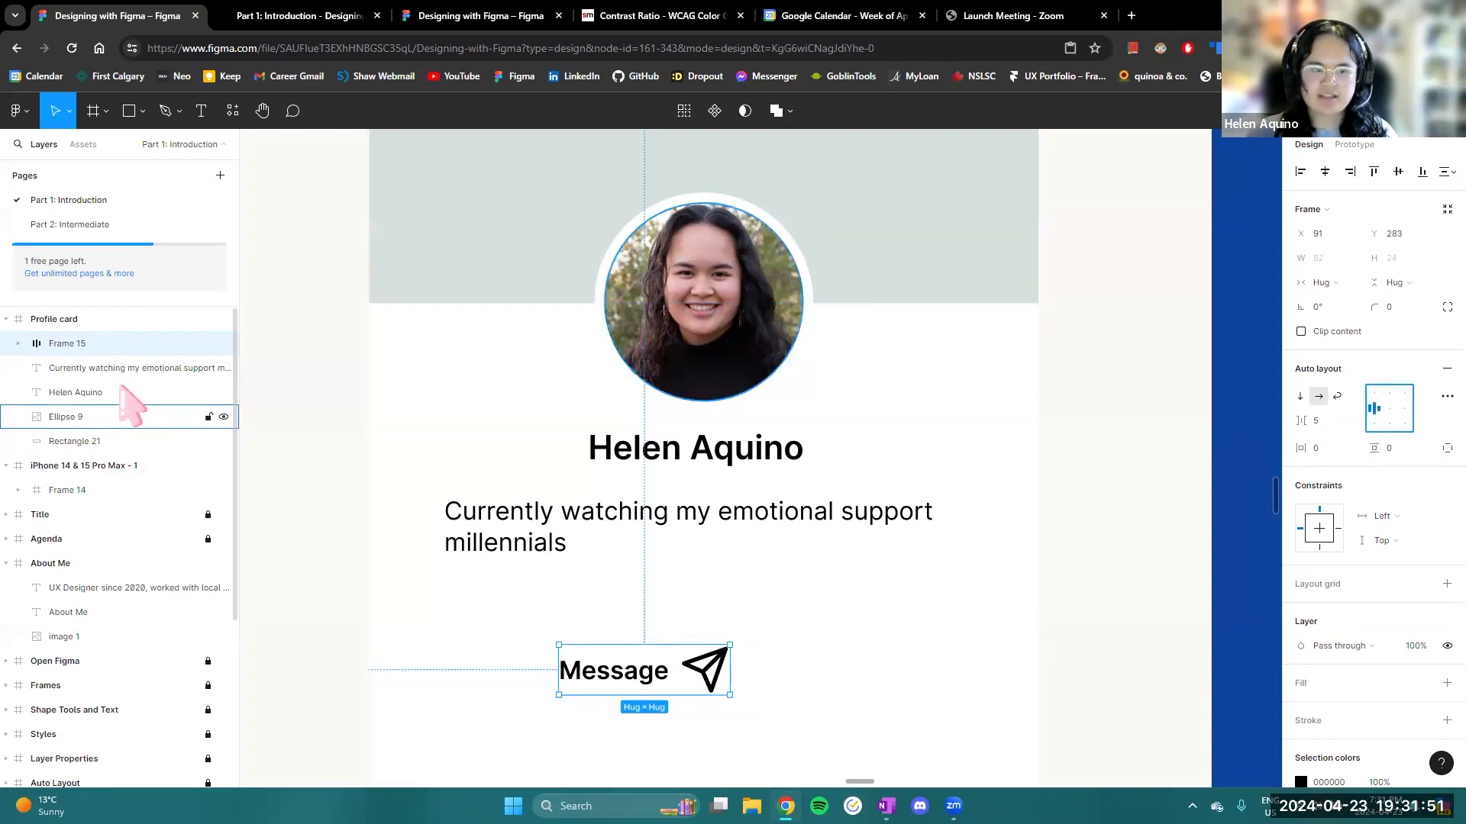
- Constrain the send icon's proportions and set its width to 16
{"action": "double_click", "coordinate": [698, 681]}
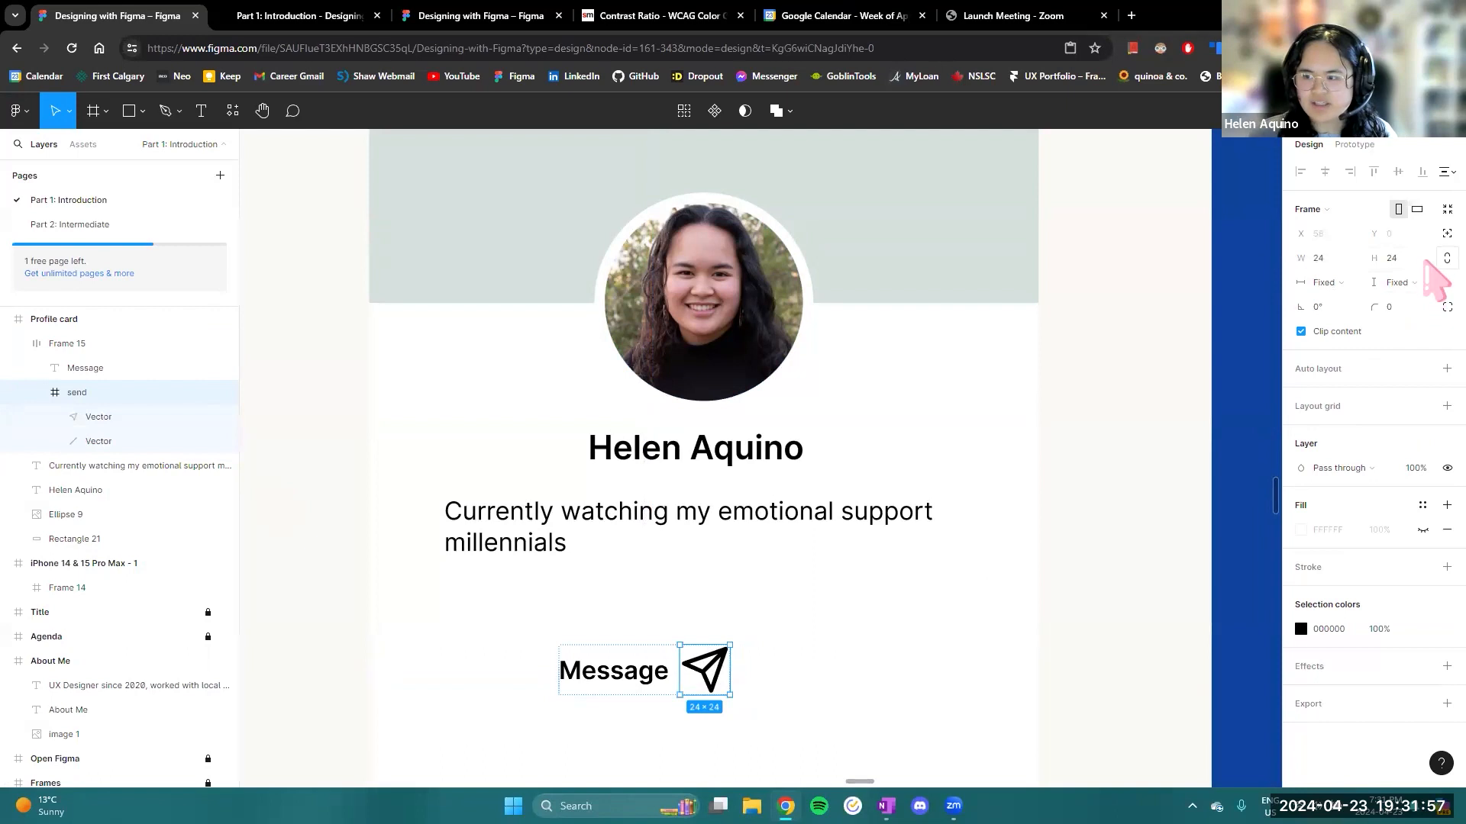
{"action": "left_click", "coordinate": [1327, 260]}
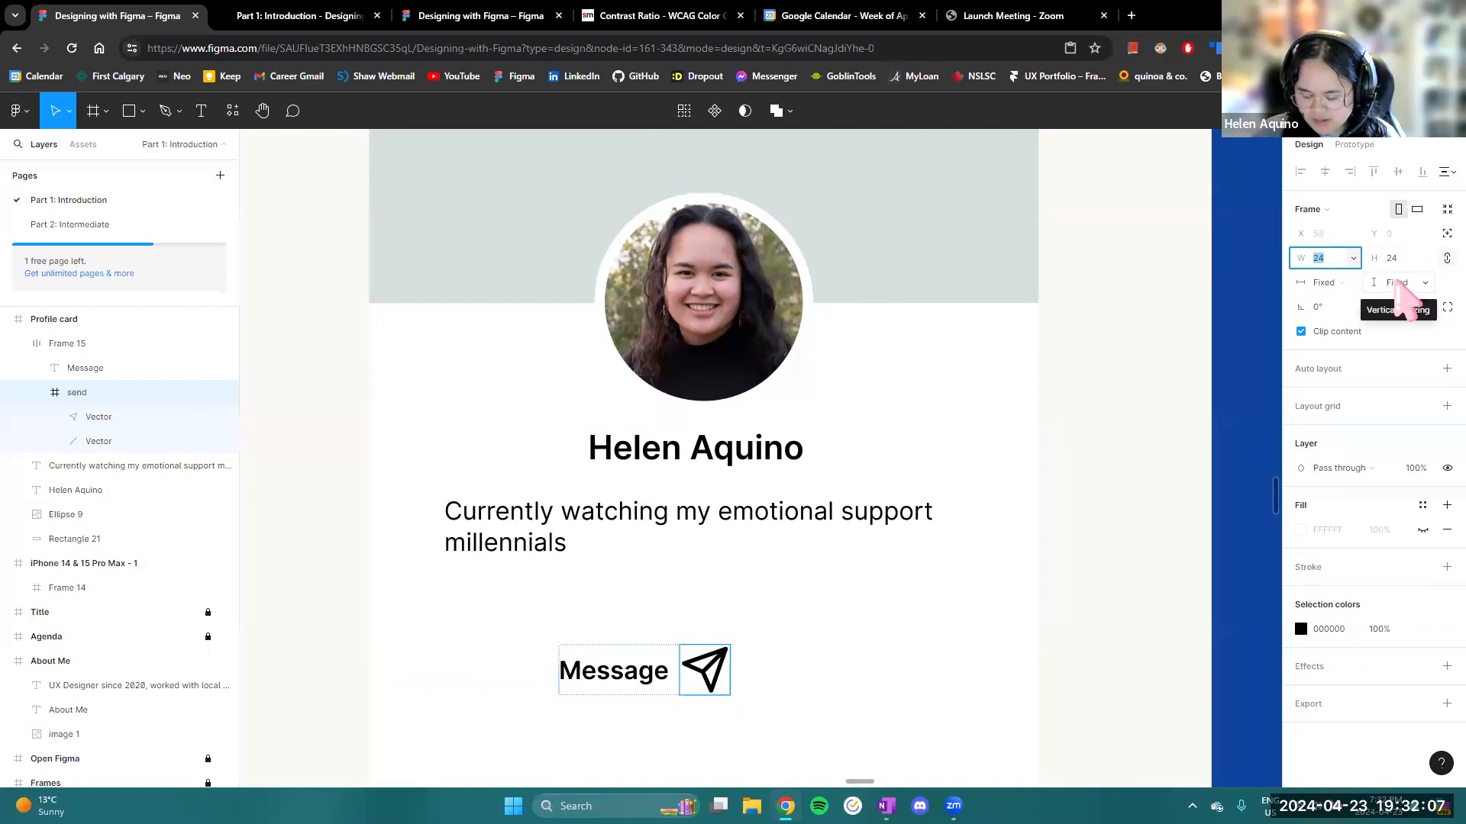
{"action": "type", "text": "16"}
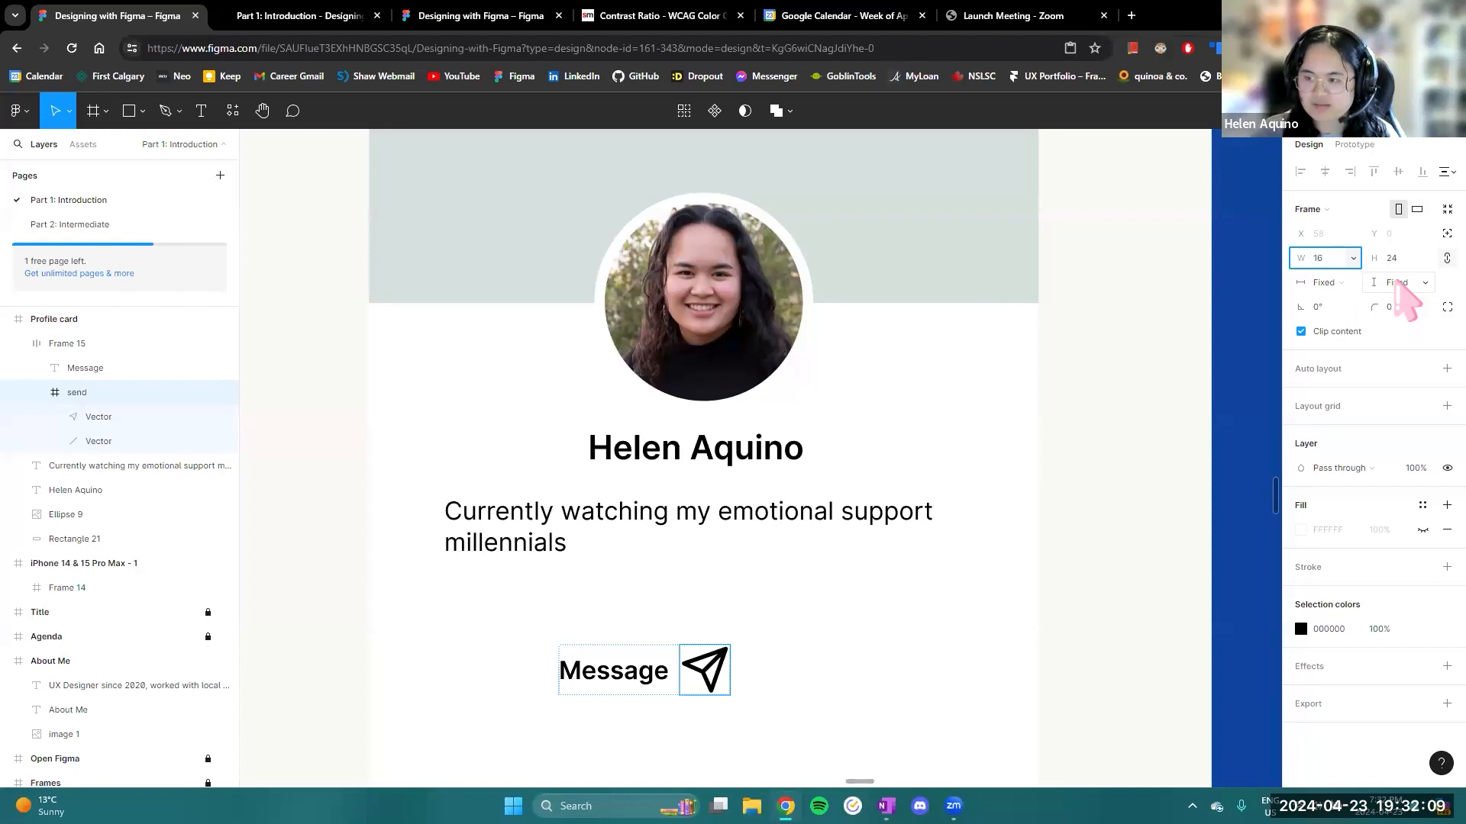
{"action": "key", "text": "Return"}
- Set the stroke weight of both vectors inside the send icon to 1
{"action": "left_click", "coordinate": [111, 421]}
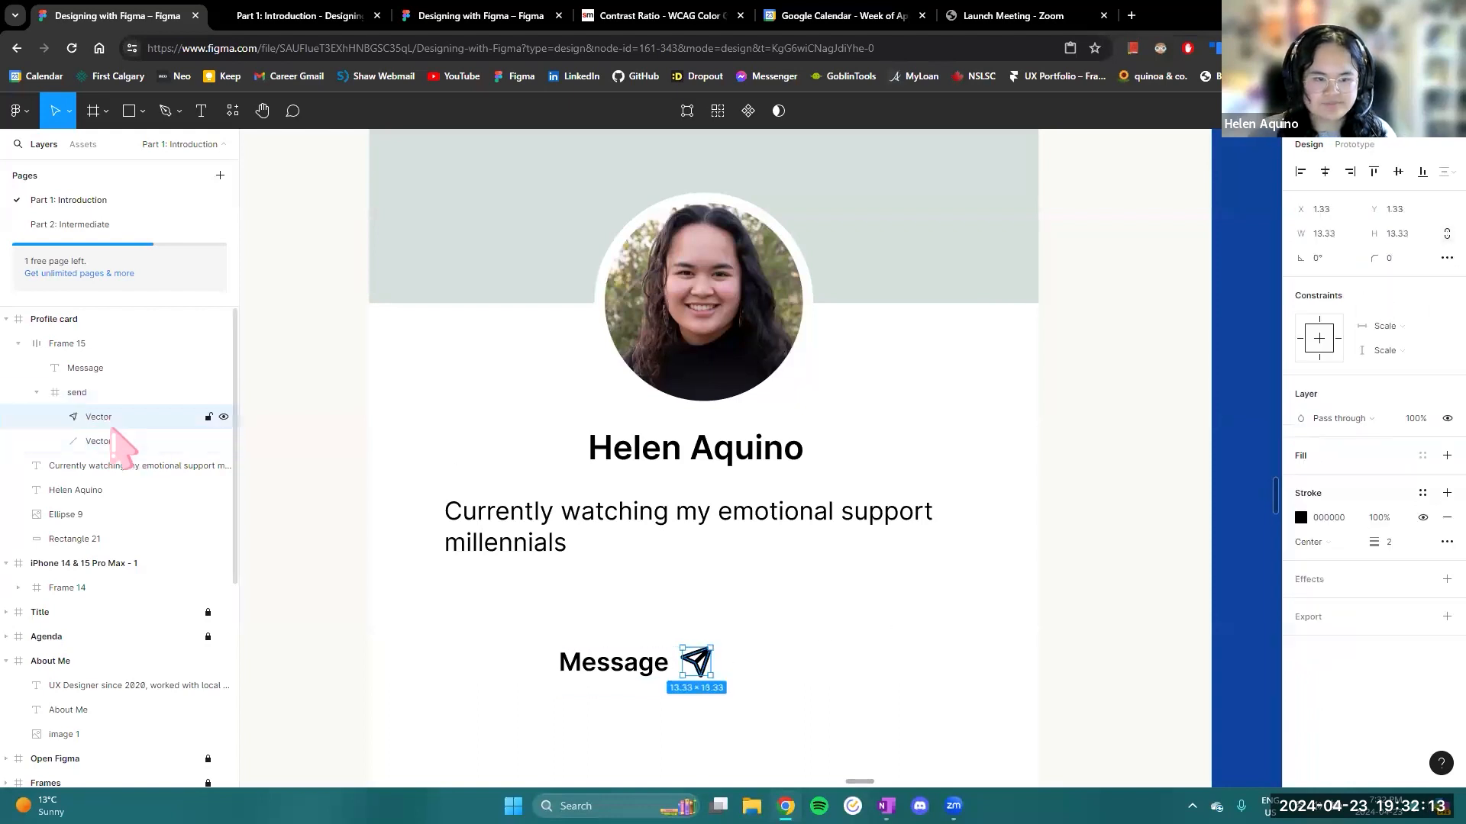
{"action": "left_click", "coordinate": [1393, 546]}
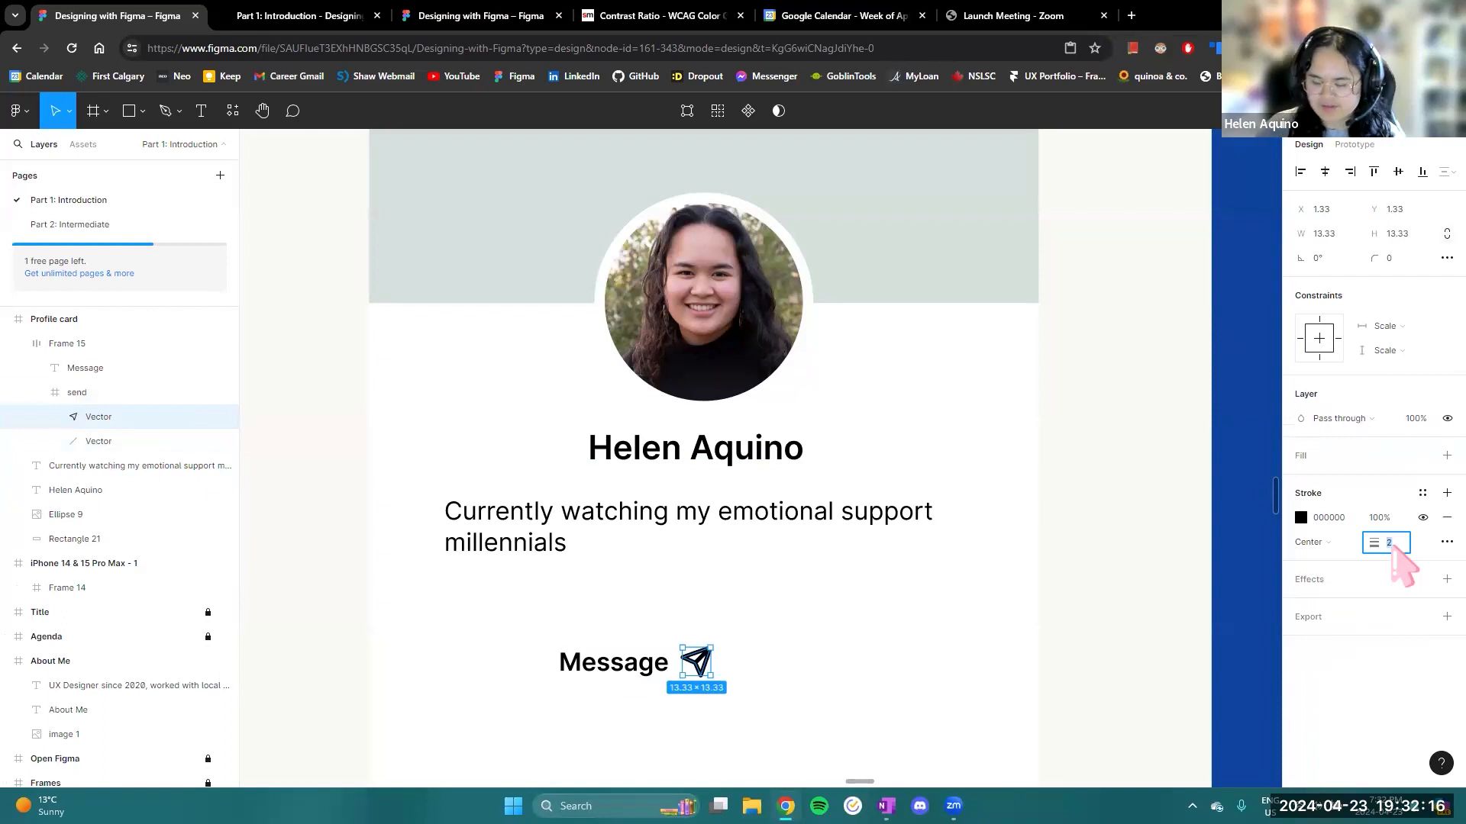
{"action": "type", "text": "1"}
{"action": "key", "text": "Return"}
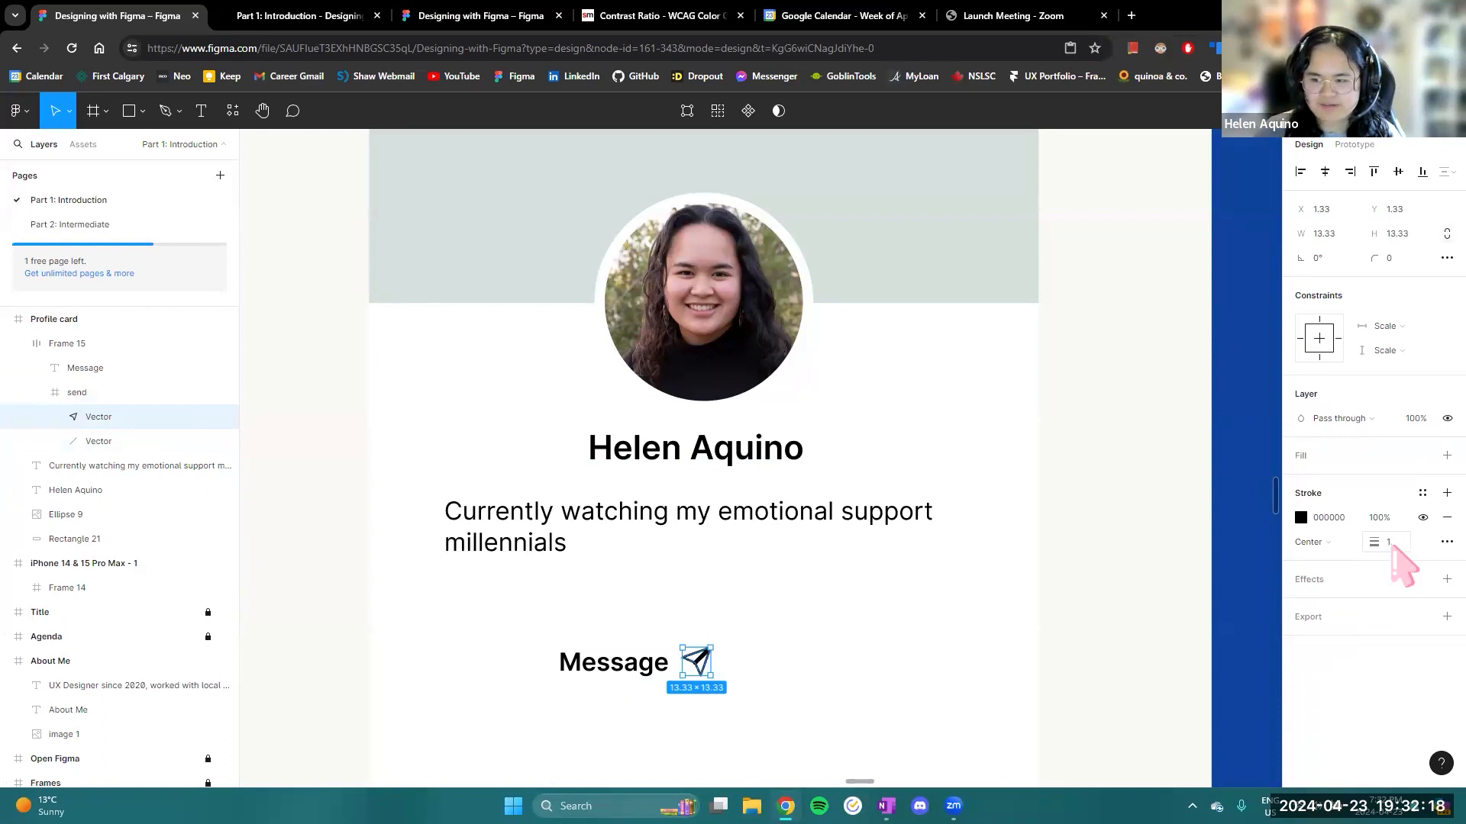
{"action": "left_click", "coordinate": [114, 441]}
{"action": "left_click", "coordinate": [1391, 543]}
{"action": "type", "text": "1"}
{"action": "key", "text": "Return"}
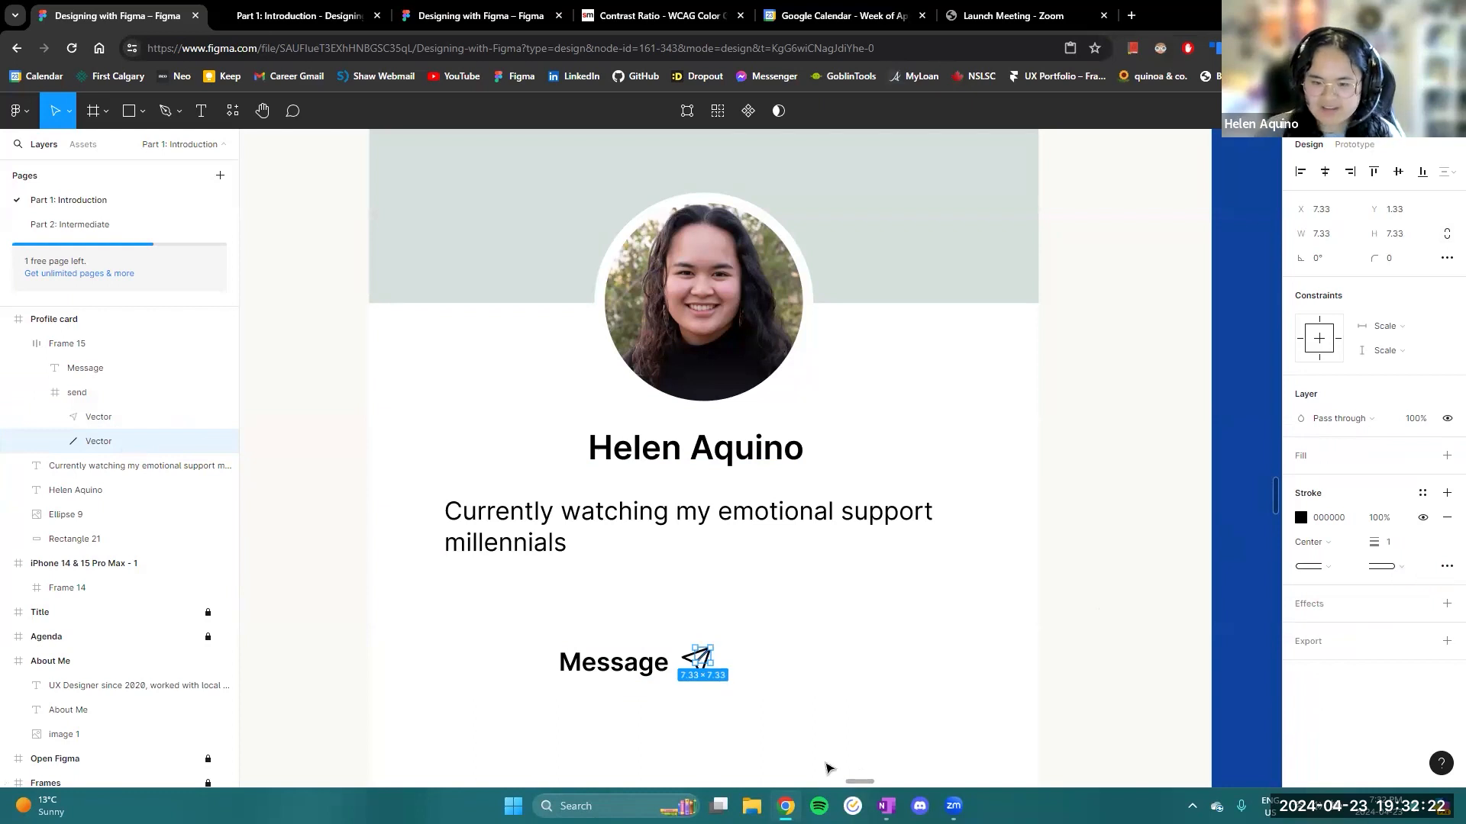
{"action": "left_click", "coordinate": [795, 677]}
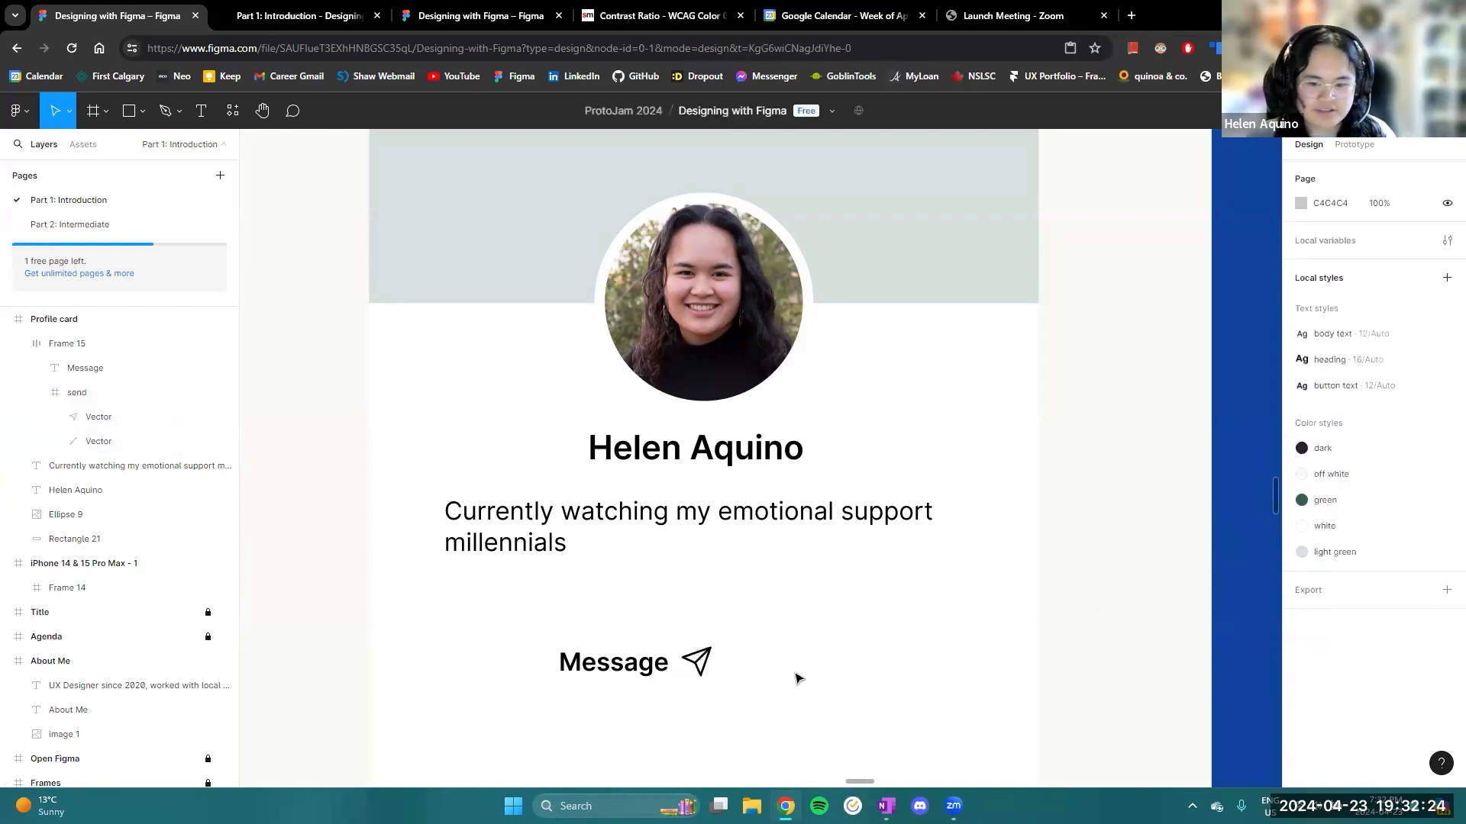
- Move the Message auto layout frame to X 134, Y 286 on the profile card
{"action": "scroll", "coordinate": [811, 680], "scroll_direction": "down", "scroll_amount": 3}
{"action": "left_click", "coordinate": [691, 671]}
{"action": "left_click_drag", "start_coordinate": [690, 675], "coordinate": [745, 676]}
{"action": "scroll", "coordinate": [920, 641], "scroll_direction": "down", "scroll_amount": 3}
{"action": "left_click_drag", "start_coordinate": [939, 637], "coordinate": [814, 609]}
{"action": "scroll", "coordinate": [808, 611], "scroll_direction": "up", "scroll_amount": 5}
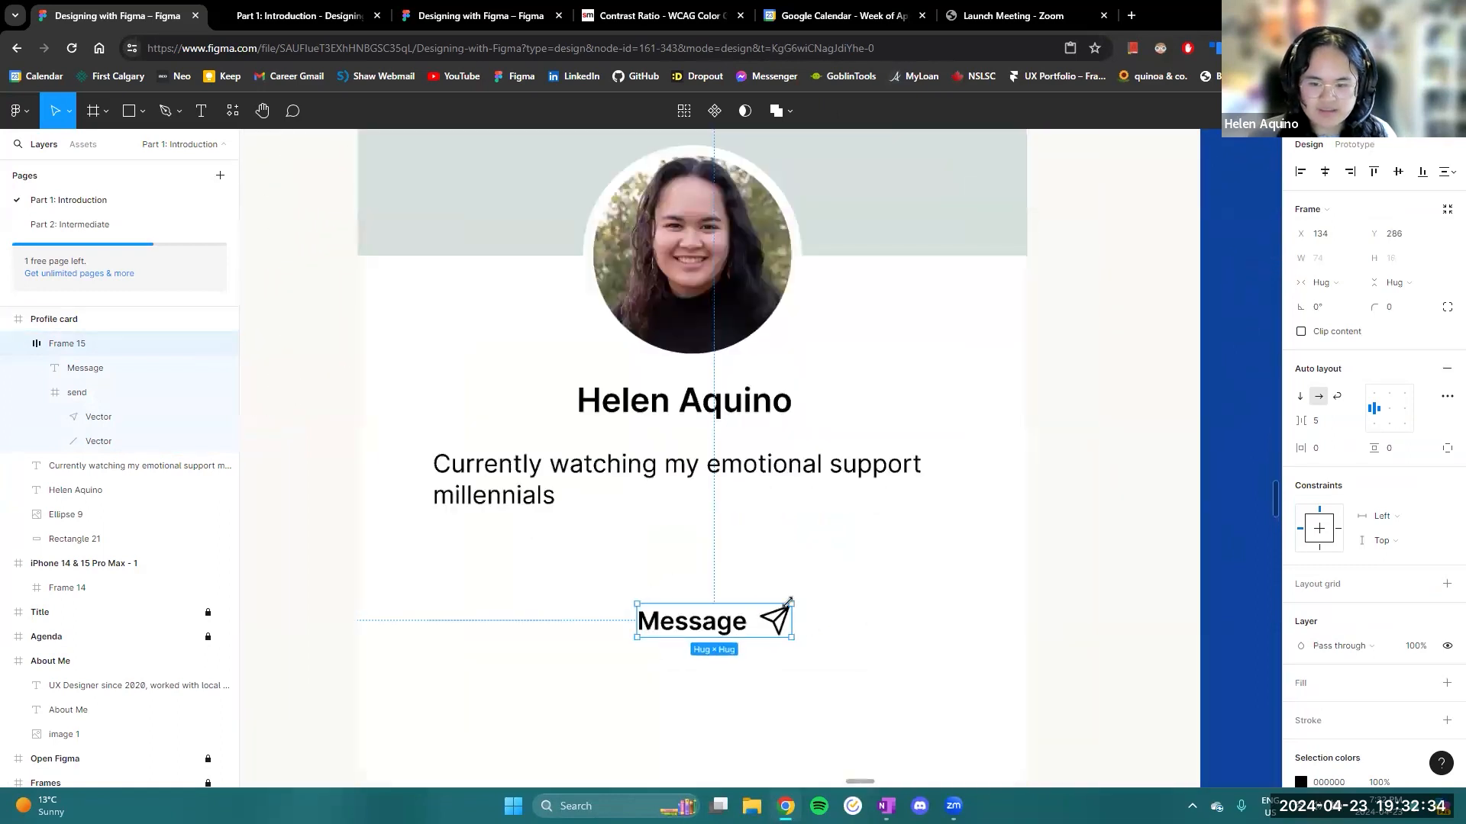
{"action": "scroll", "coordinate": [977, 622], "scroll_direction": "left", "scroll_amount": 2}
{"action": "scroll", "coordinate": [879, 619], "scroll_direction": "up", "scroll_amount": 2}
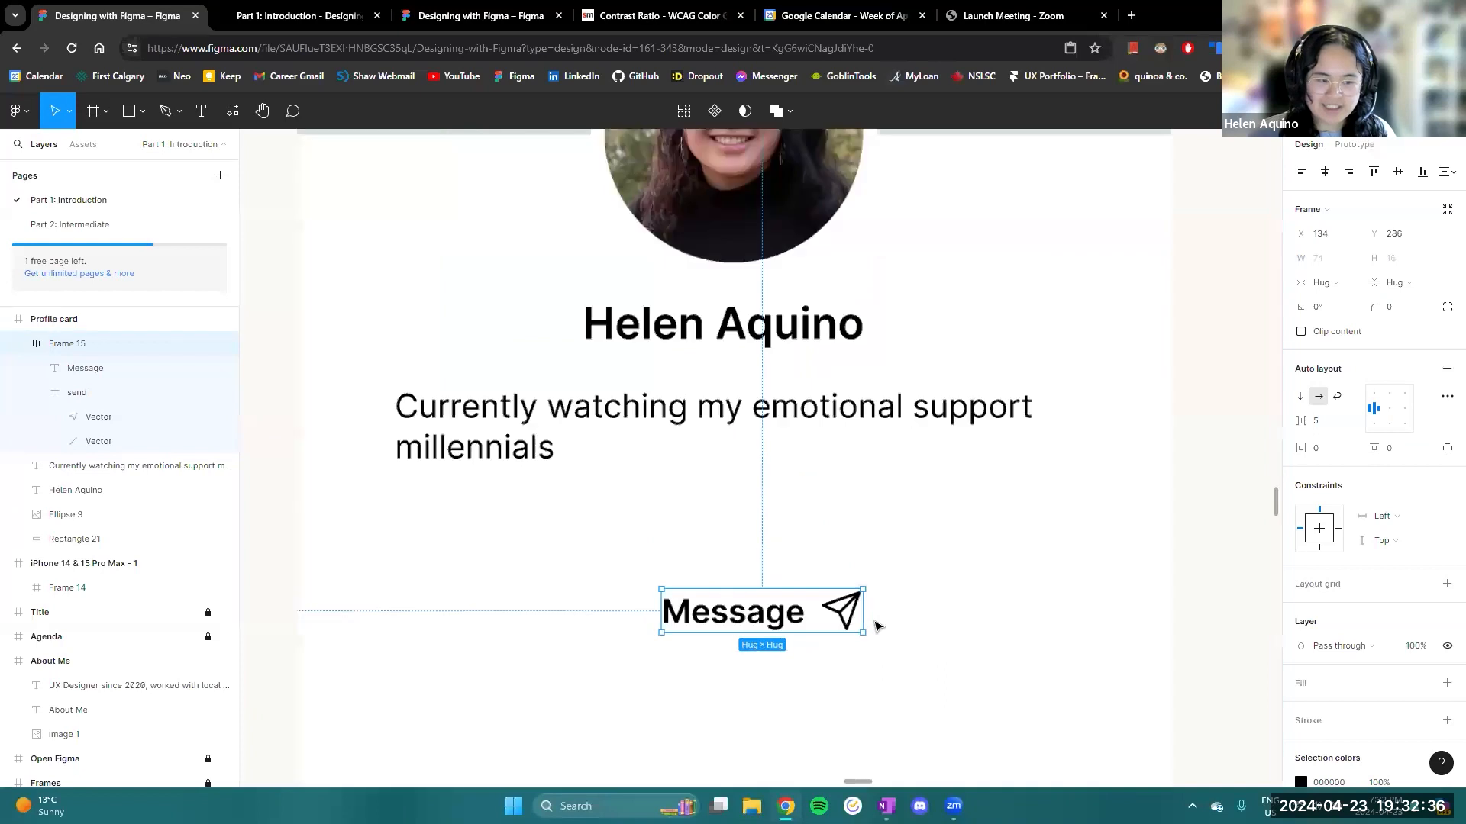
{"action": "scroll", "coordinate": [926, 615], "scroll_direction": "down", "scroll_amount": 2}
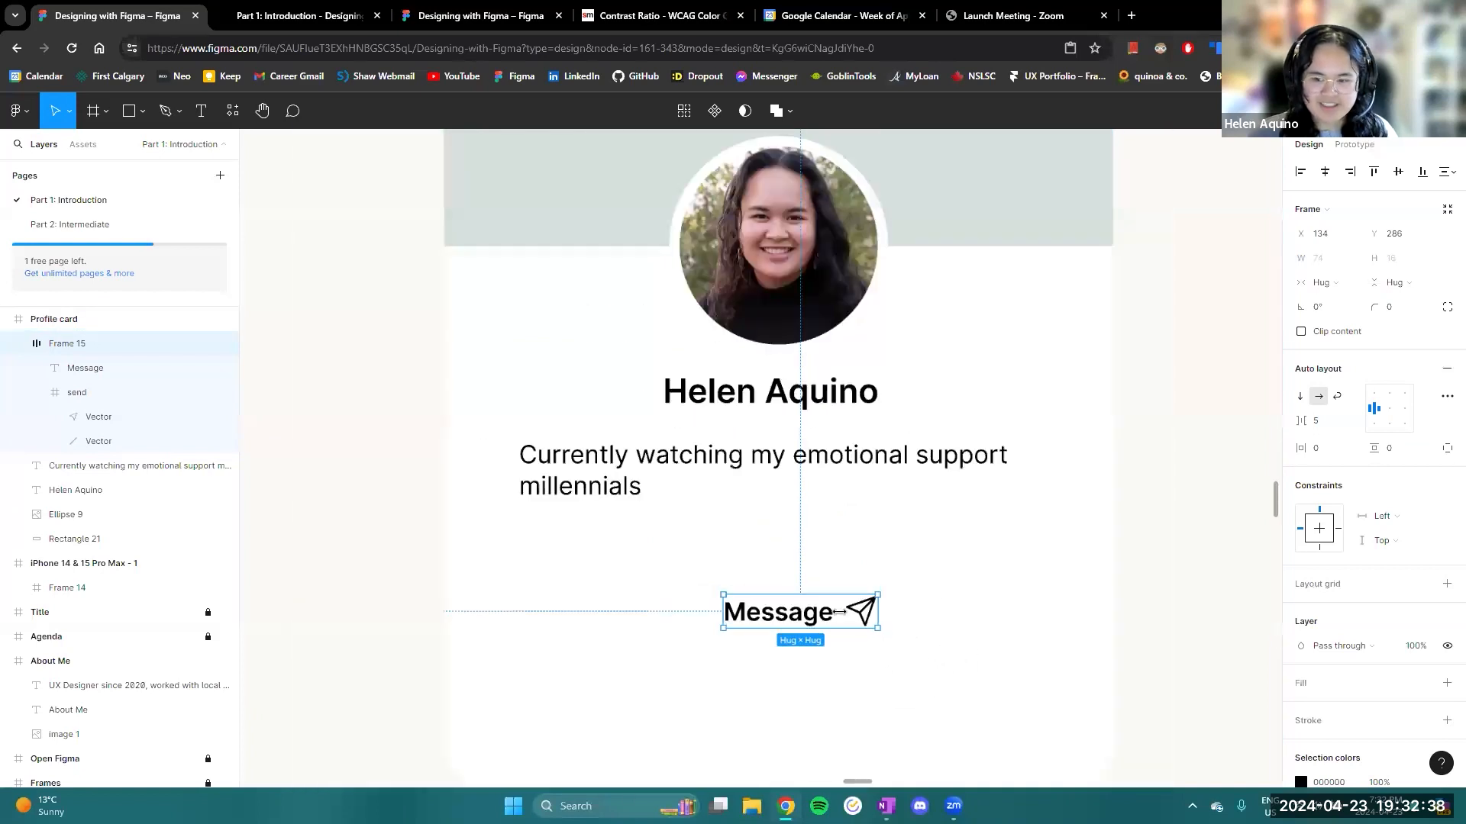
- Examine the Message frame's horizontal, vertical and individual padding options
{"action": "left_click", "coordinate": [1327, 447]}
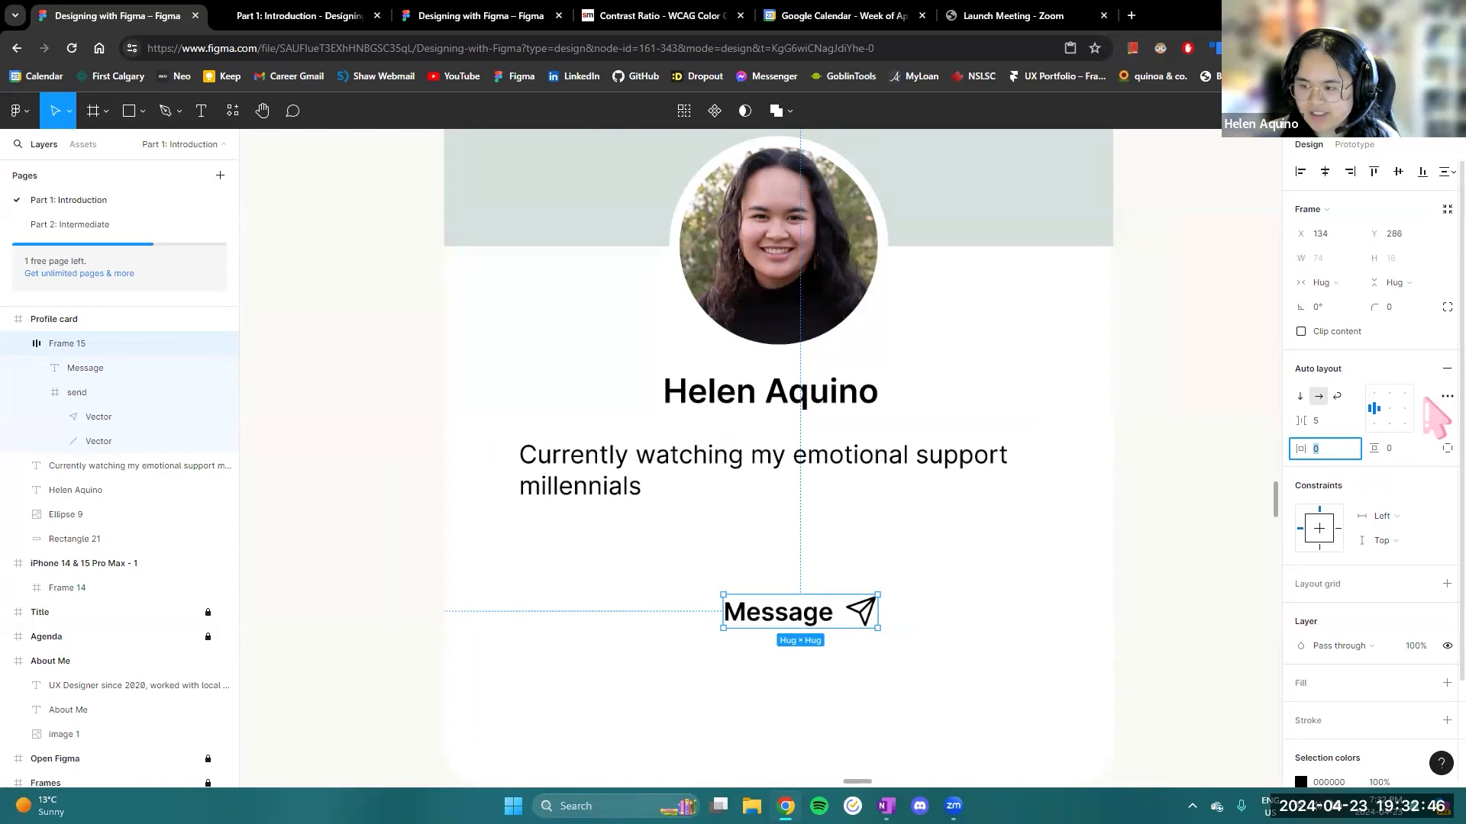
{"action": "left_click", "coordinate": [1394, 449]}
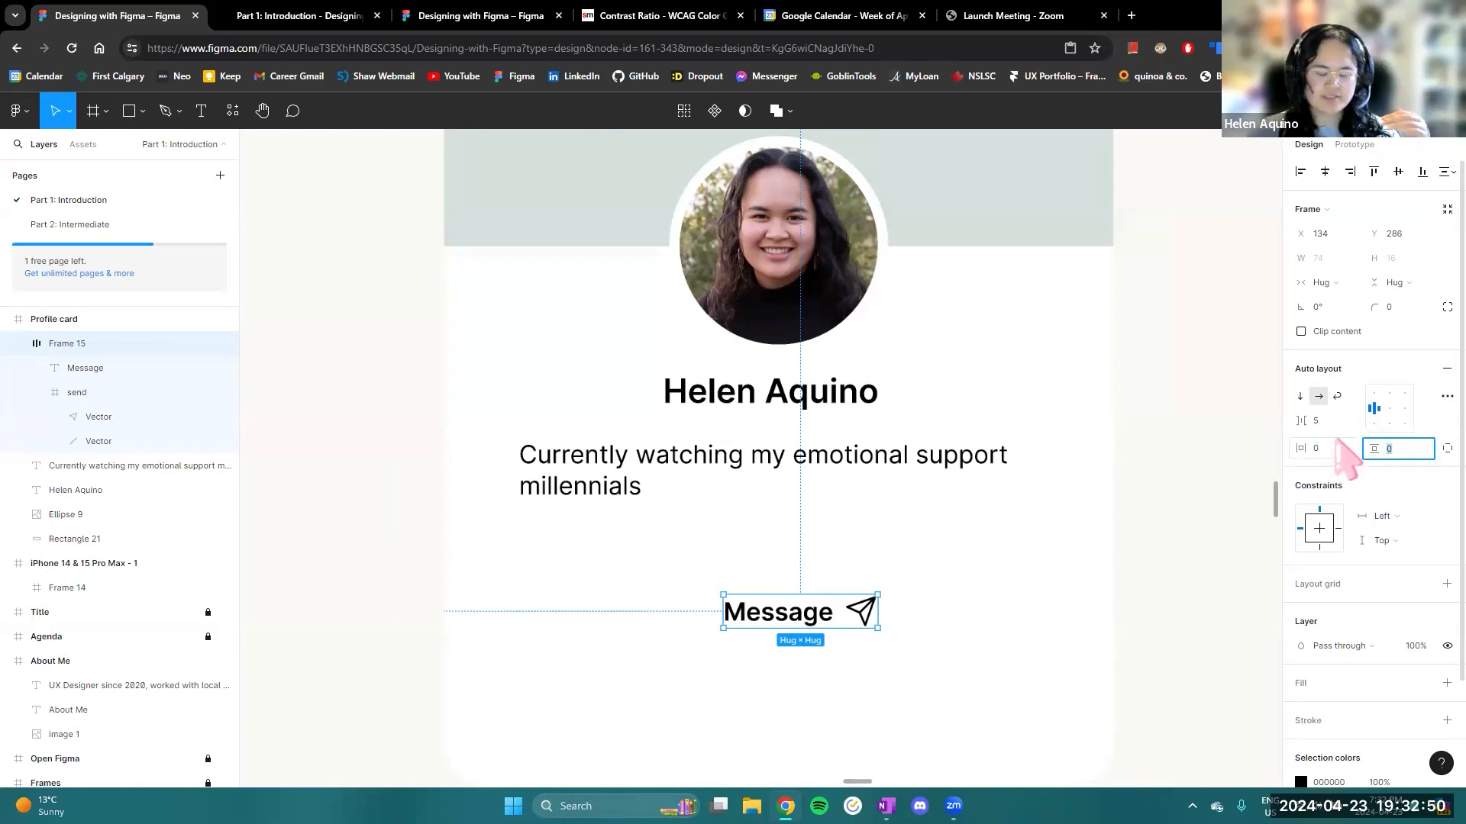
{"action": "left_click", "coordinate": [1445, 449]}
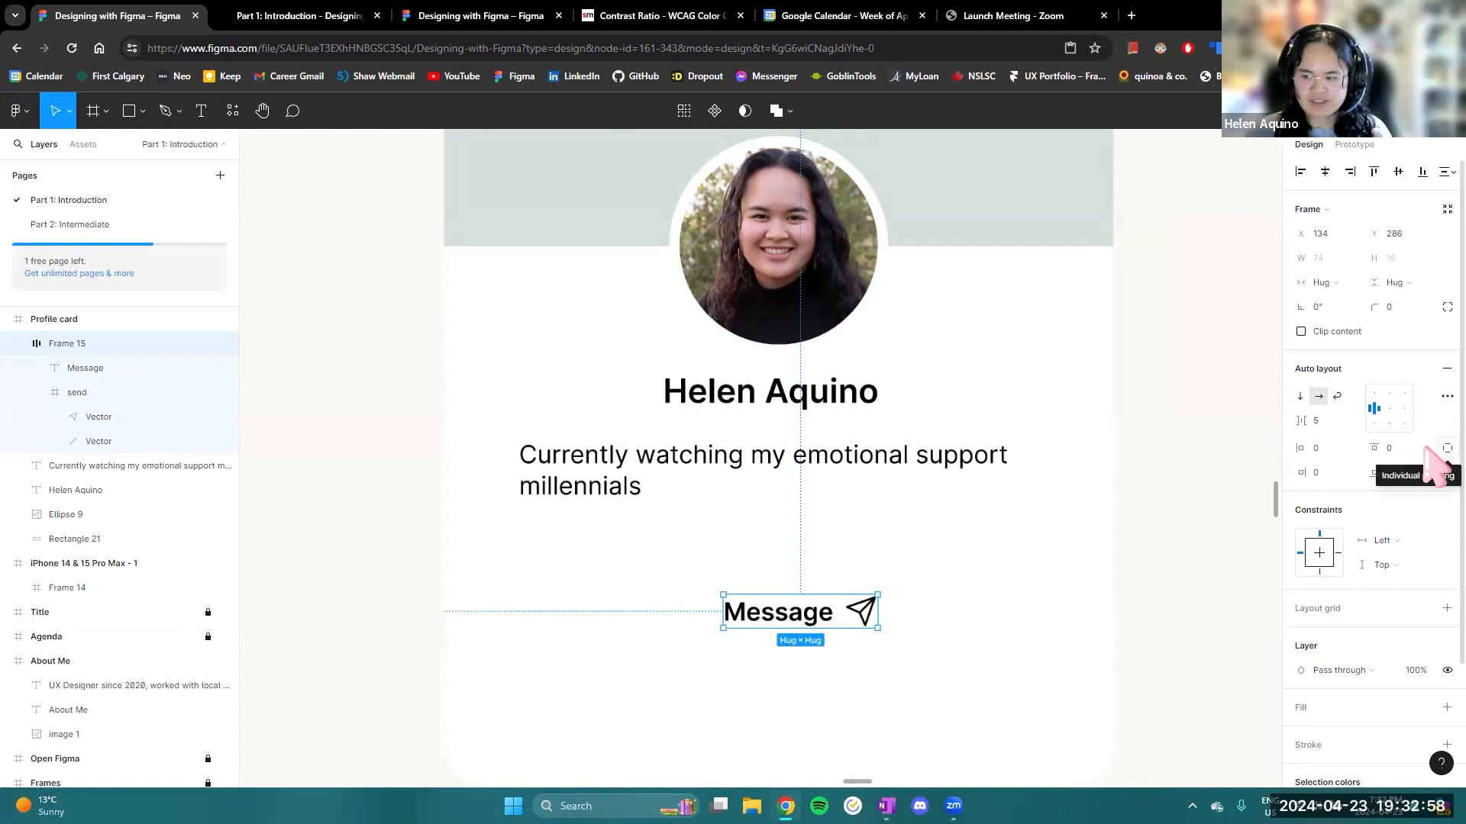
{"action": "left_click", "coordinate": [1435, 450]}
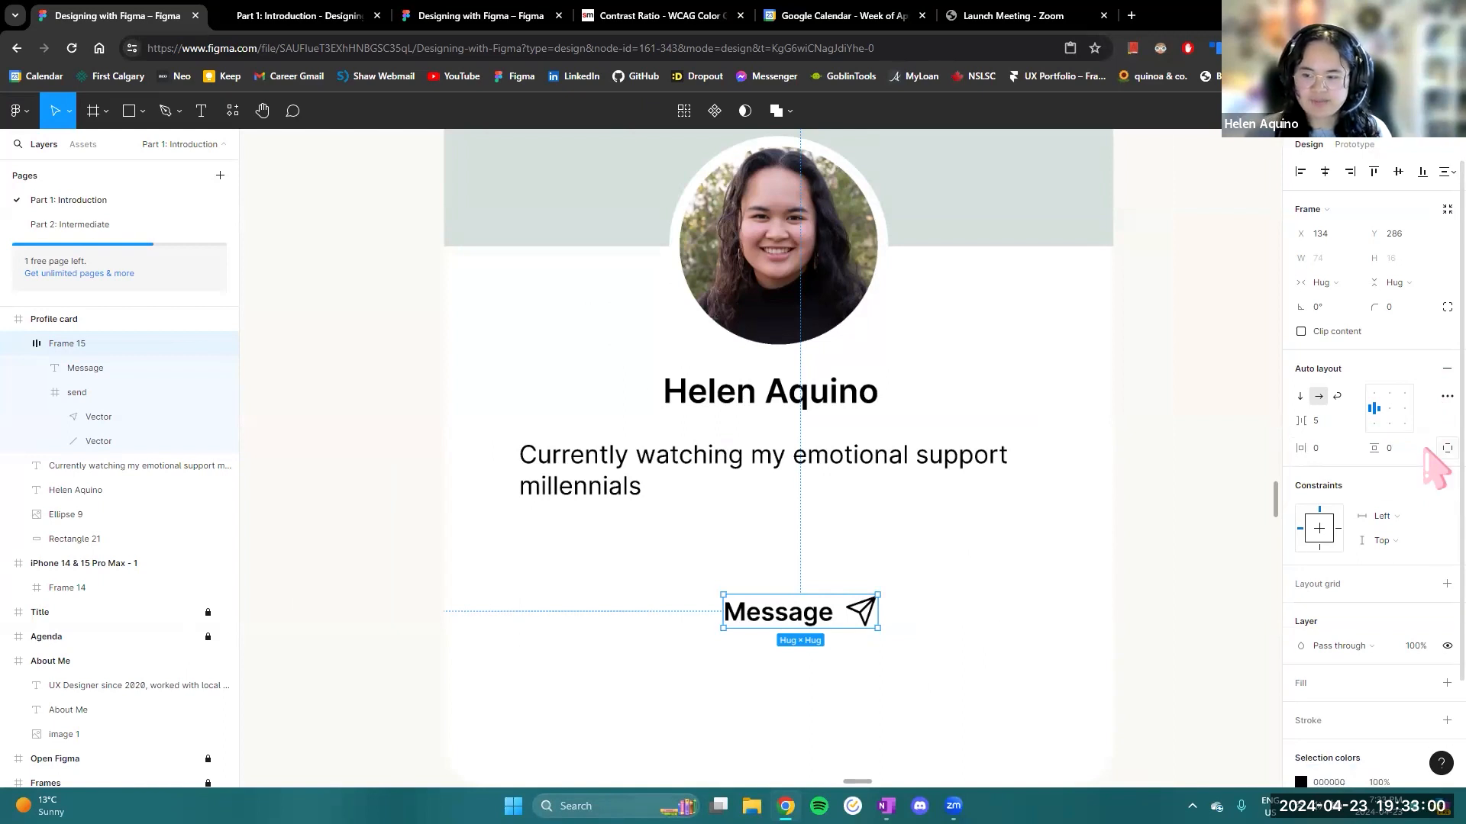
- Set the Message frame's horizontal padding to 50 and its vertical padding to 10
{"action": "left_click", "coordinate": [1330, 450]}
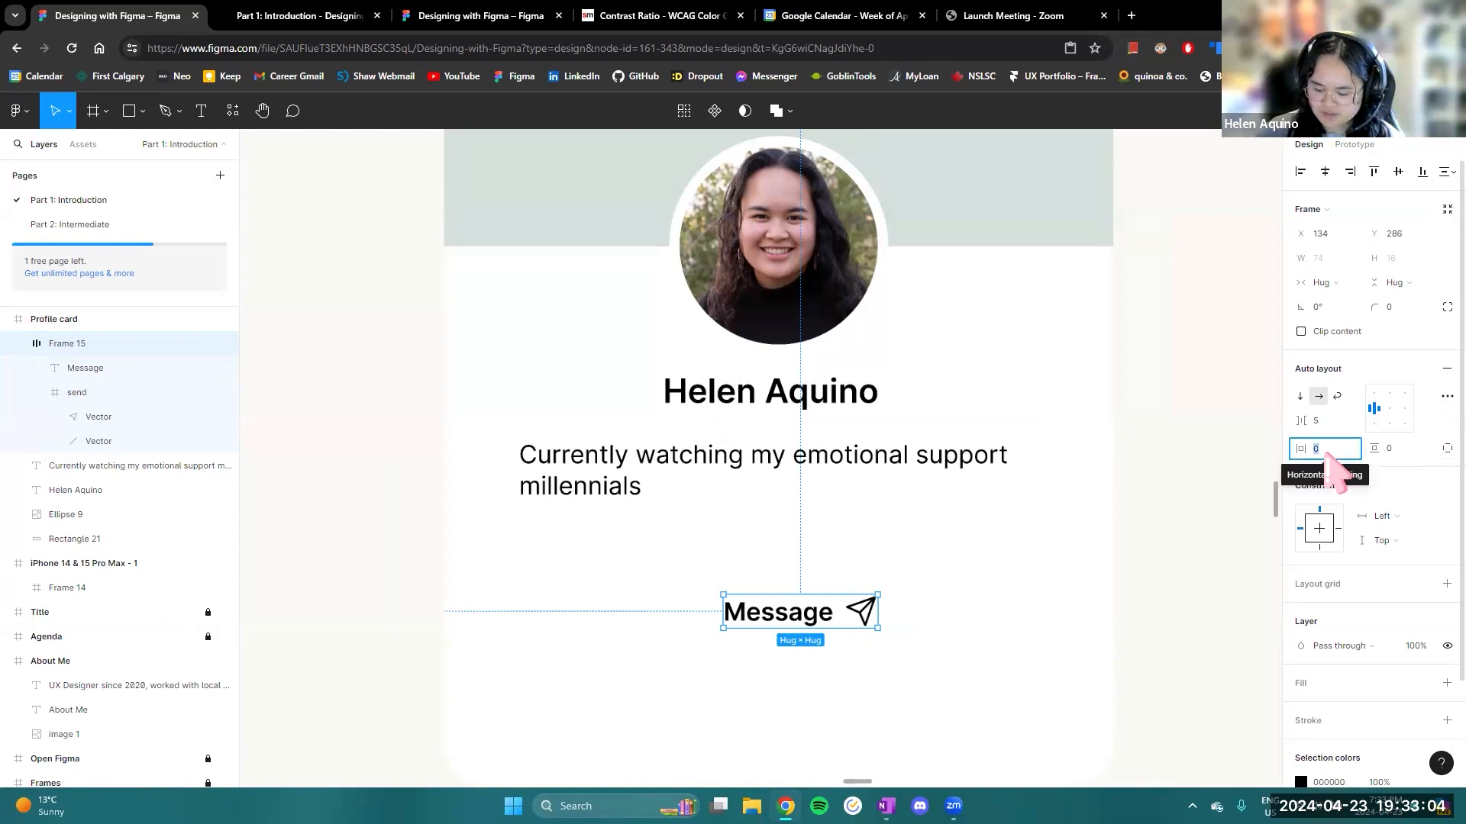
{"action": "type", "text": "50"}
{"action": "key", "text": "Return"}
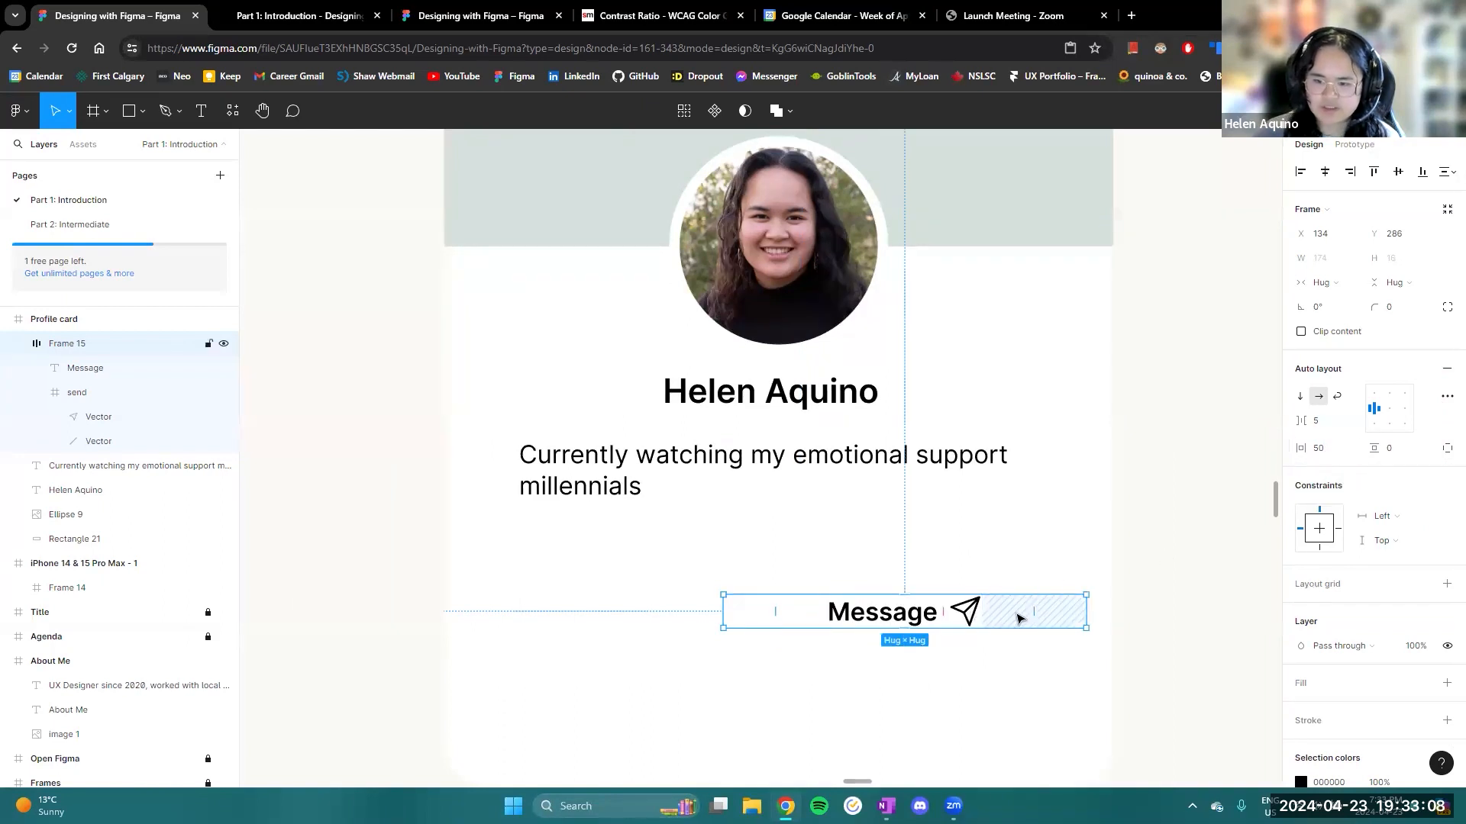
{"action": "left_click", "coordinate": [1404, 452]}
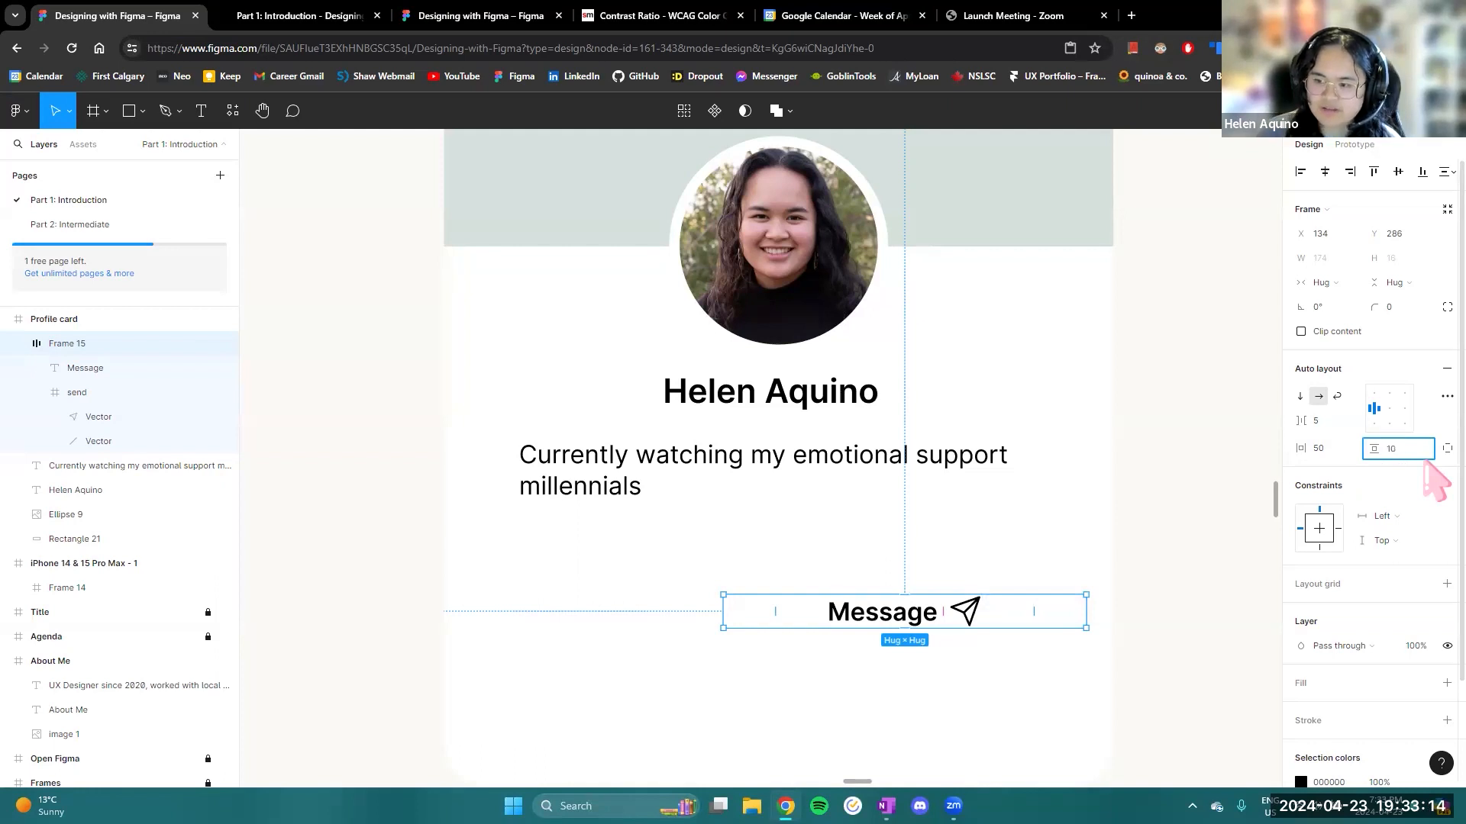
{"action": "key", "text": "Return"}
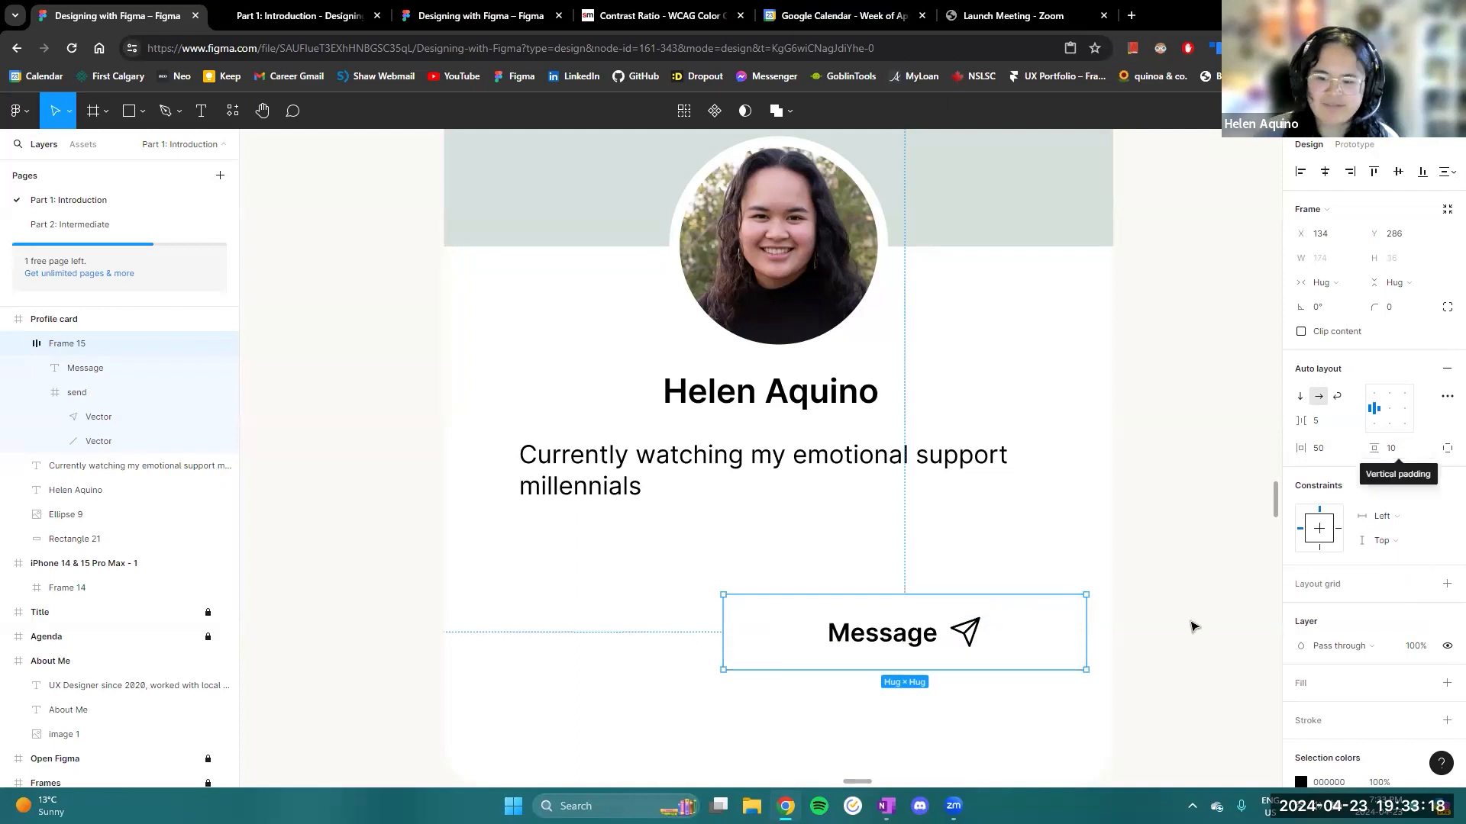
- Move the Message button to X 70, Y 278 and fill it with the green colour style
{"action": "scroll", "coordinate": [1115, 608], "scroll_direction": "down", "scroll_amount": 3}
{"action": "left_click_drag", "start_coordinate": [1054, 618], "coordinate": [982, 608]}
{"action": "scroll", "coordinate": [1427, 610], "scroll_direction": "down", "scroll_amount": 3}
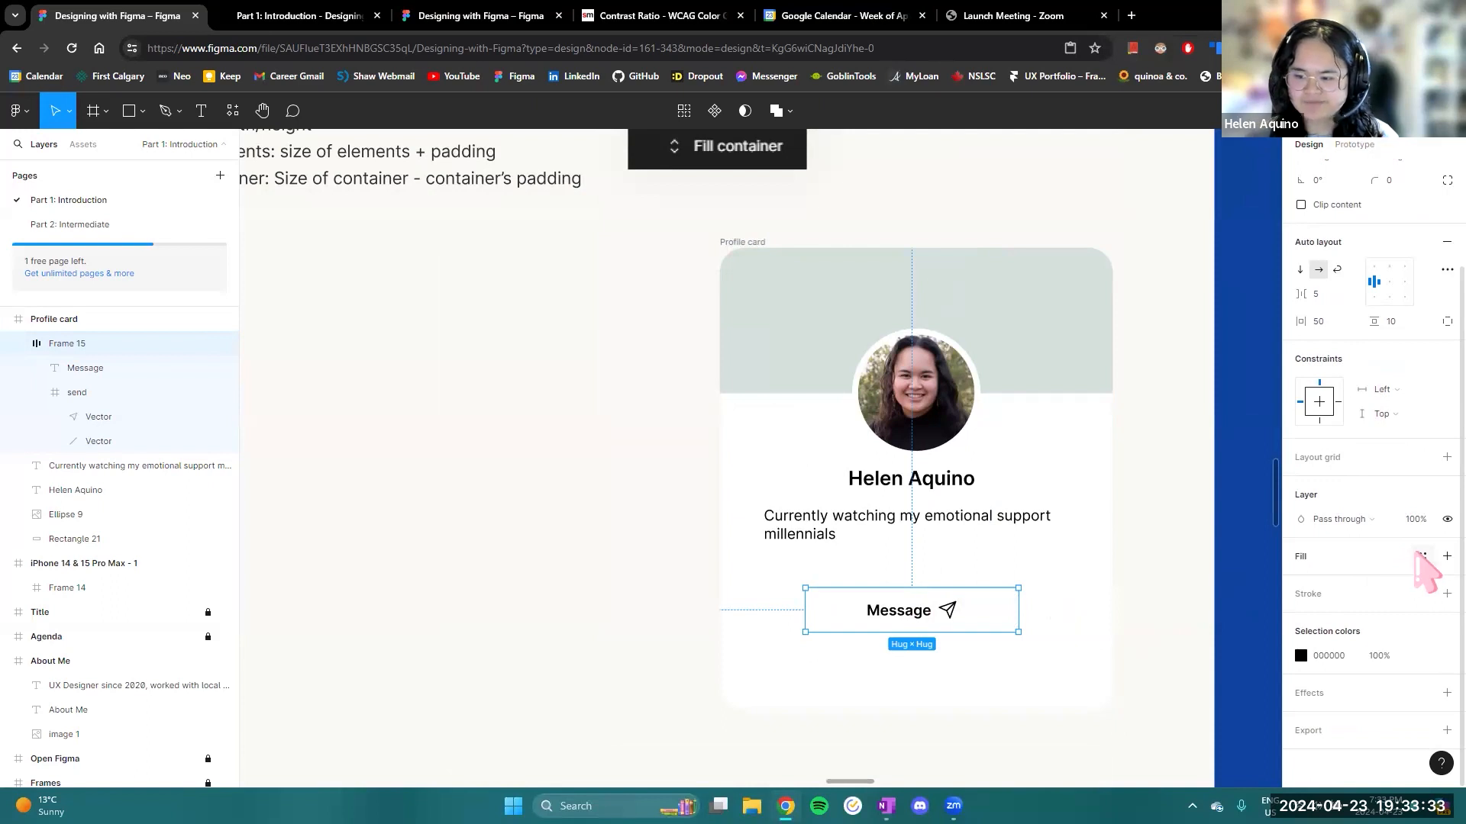
{"action": "left_click", "coordinate": [1421, 556]}
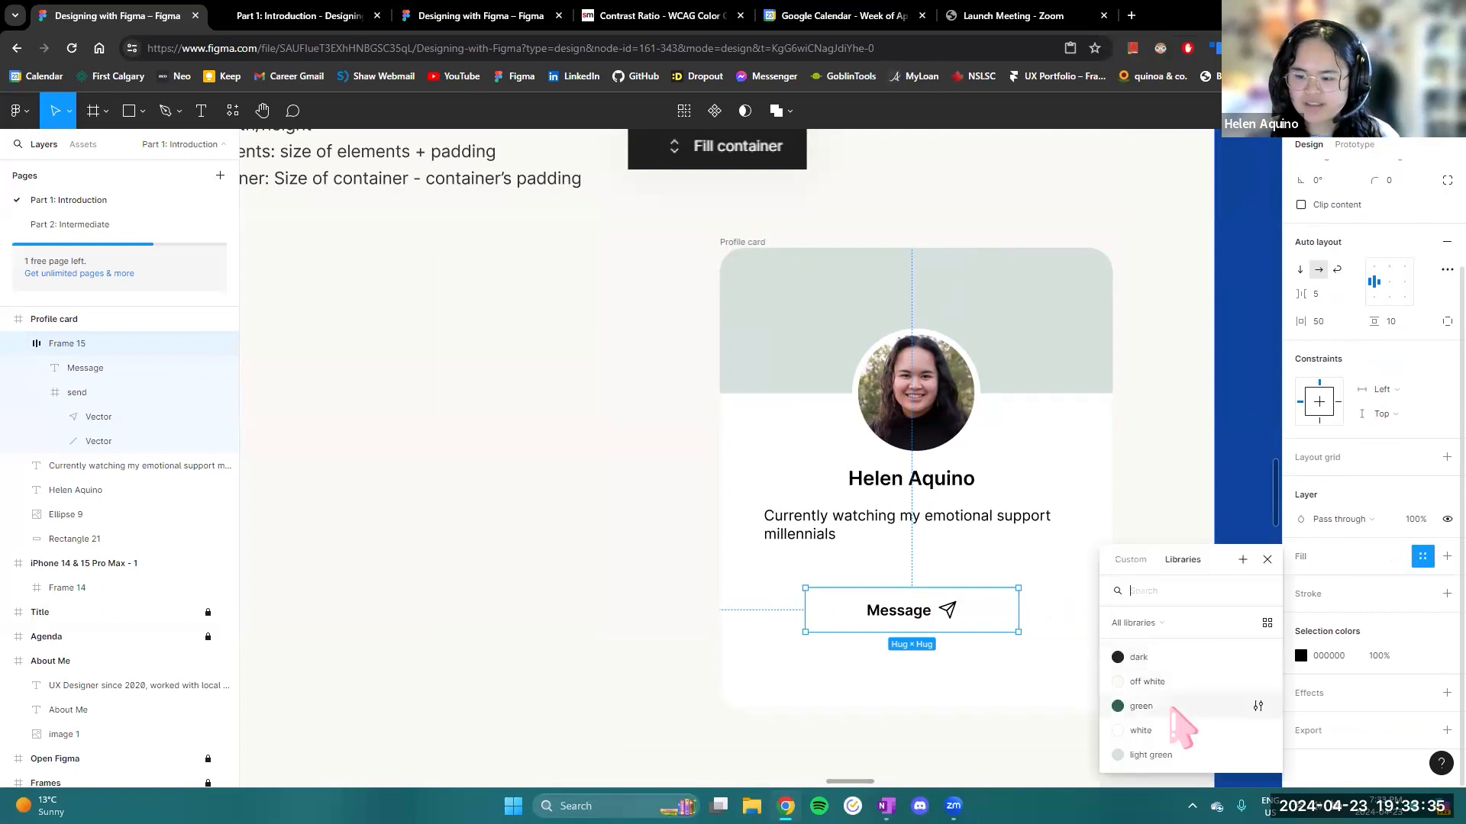
{"action": "left_click", "coordinate": [1173, 708]}
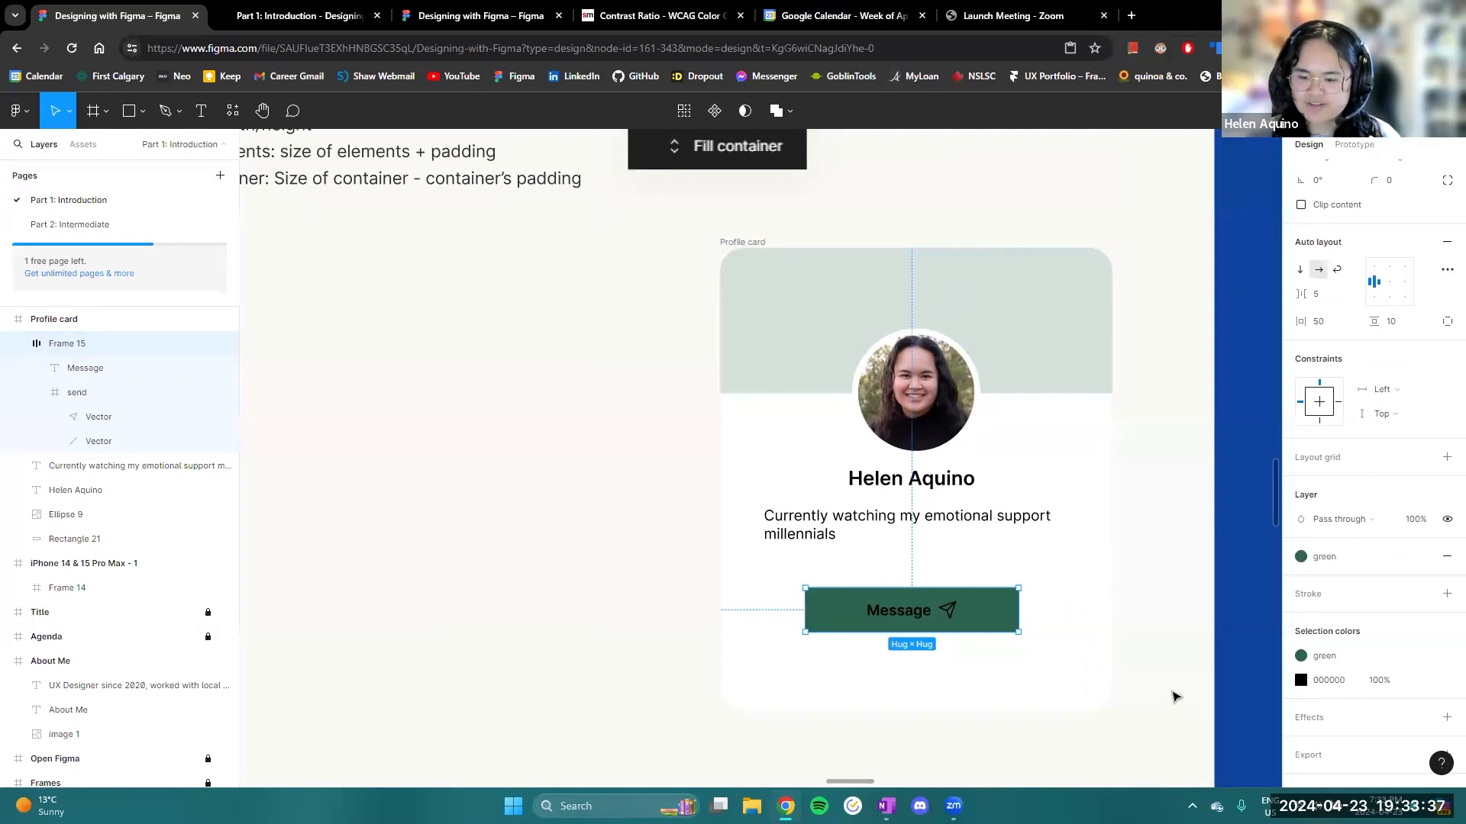
- Select all layers in the Message button that use the colour 000000, and return the selection to the whole button frame
{"action": "scroll", "coordinate": [1221, 584], "scroll_direction": "right", "scroll_amount": 1}
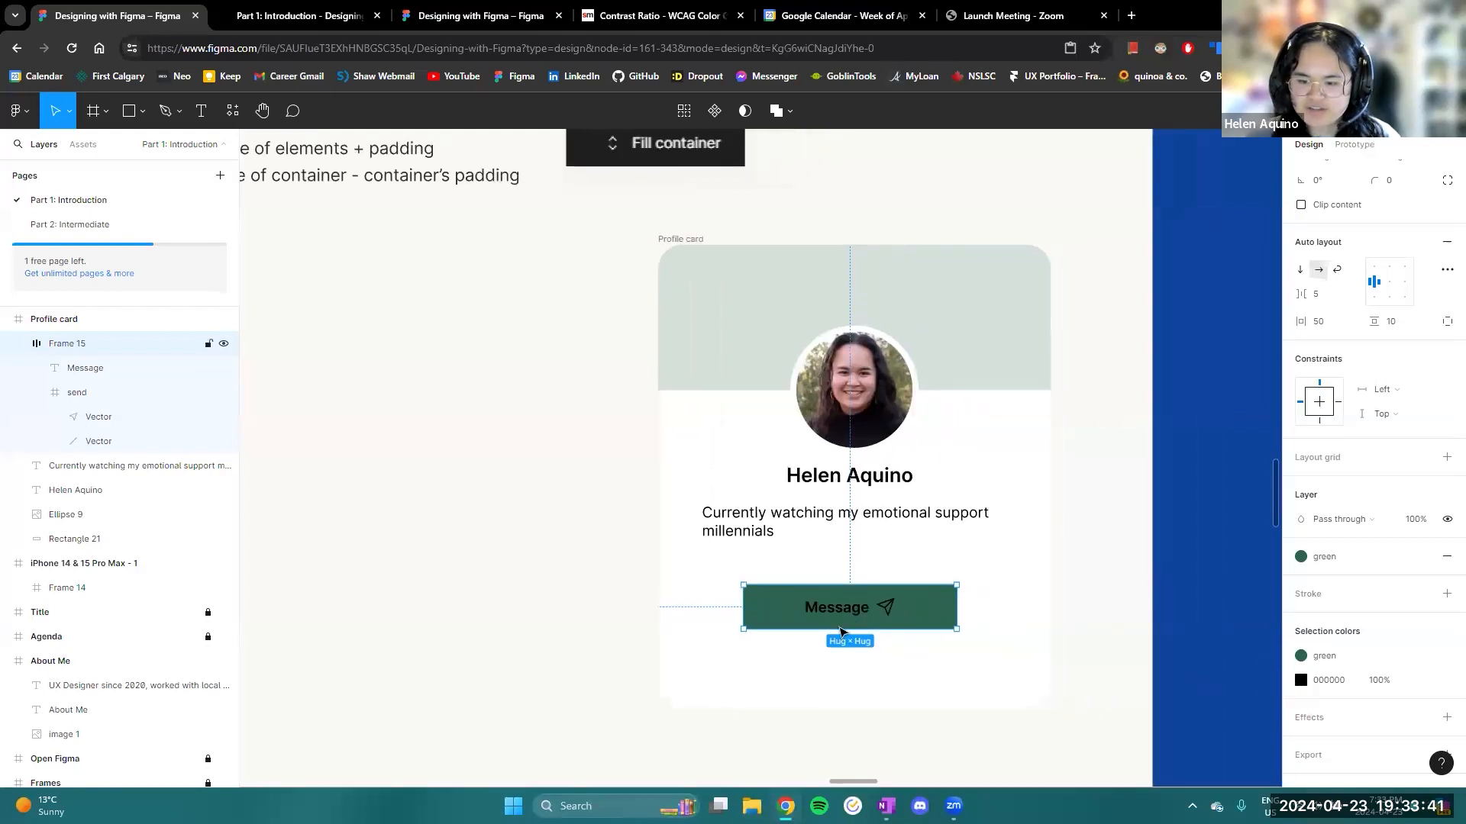
{"action": "double_click", "coordinate": [832, 614]}
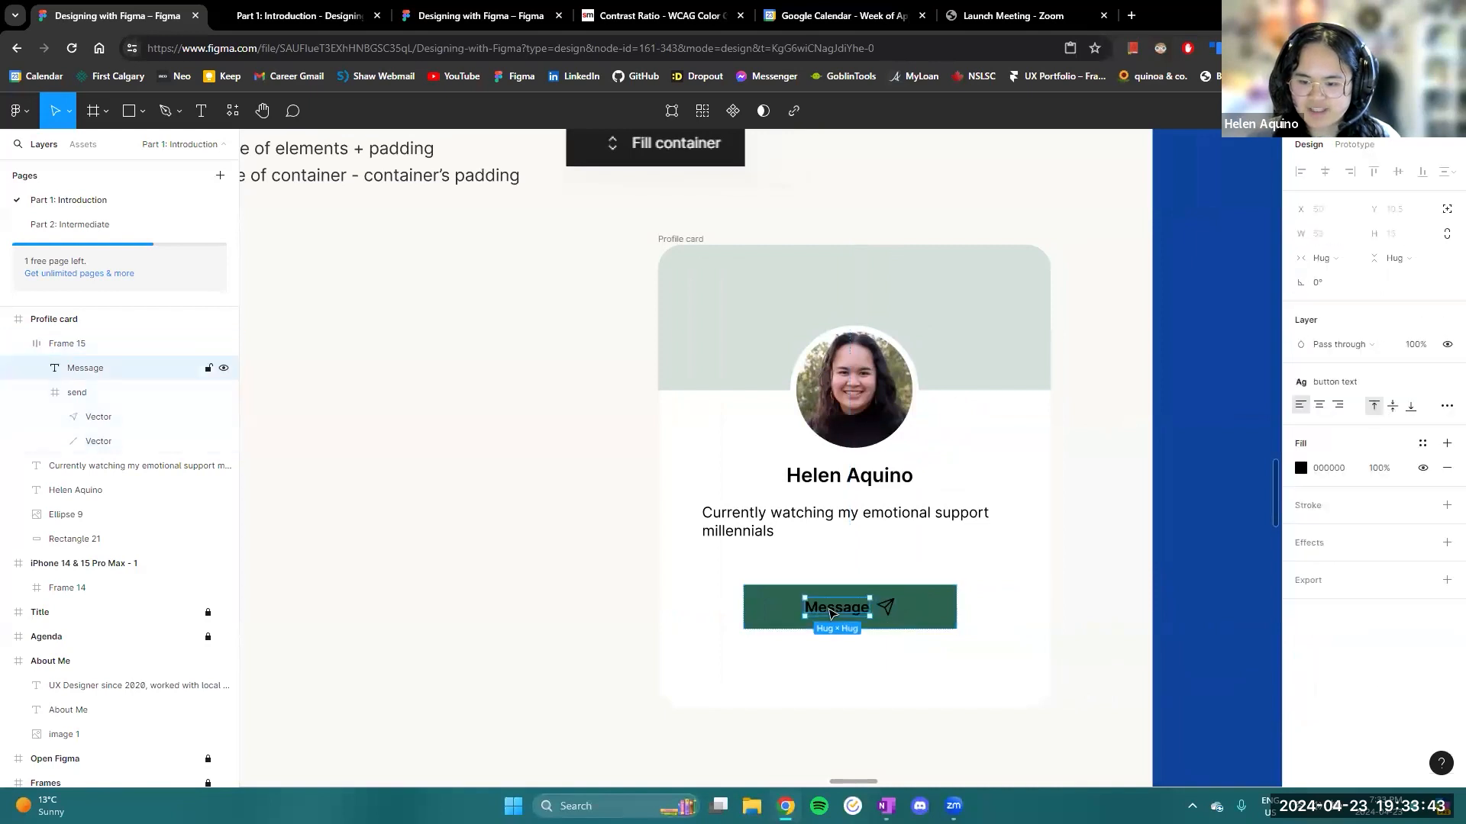
{"action": "left_click", "coordinate": [1012, 615]}
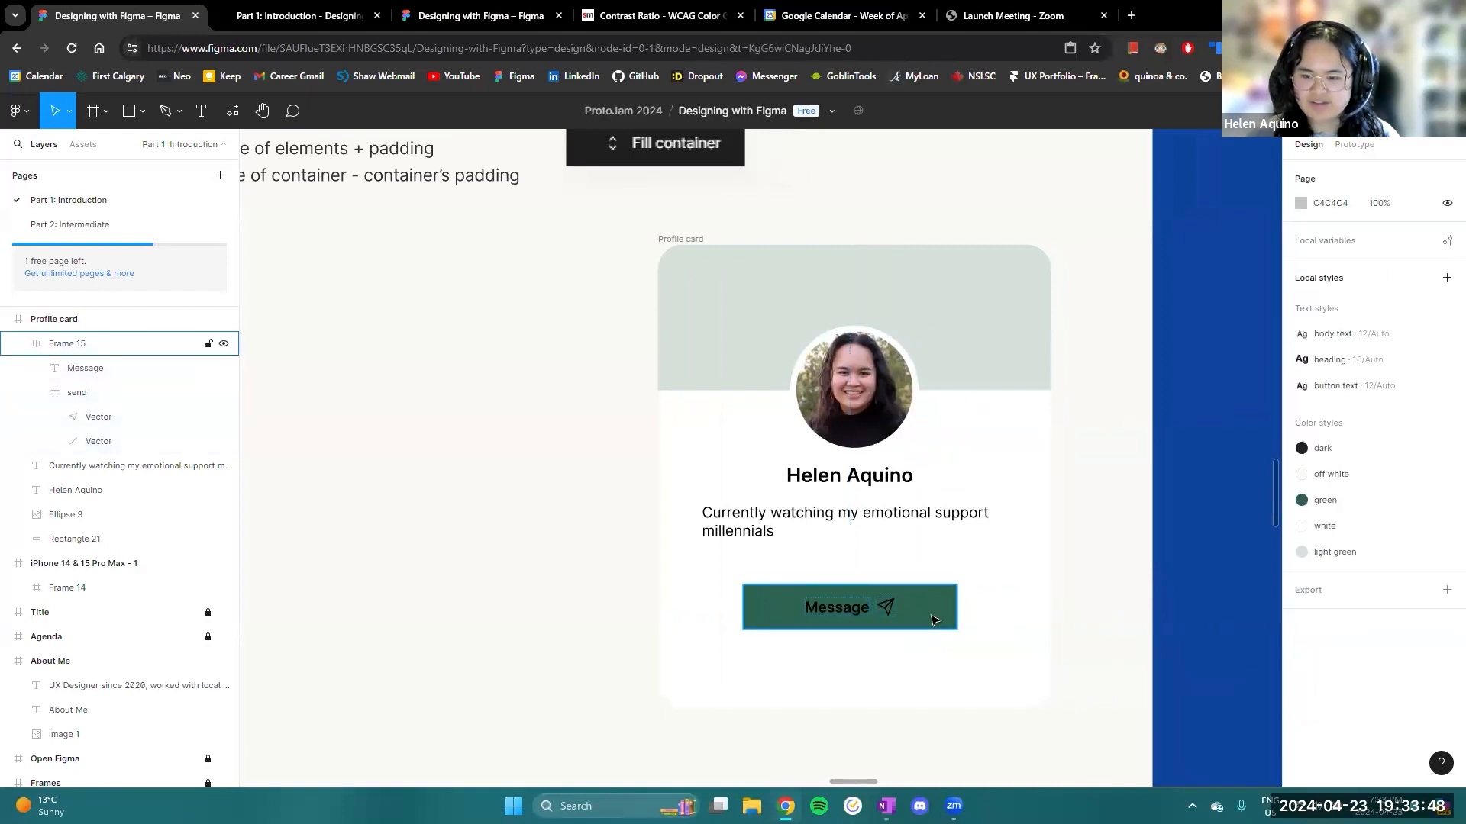
{"action": "left_click", "coordinate": [933, 620]}
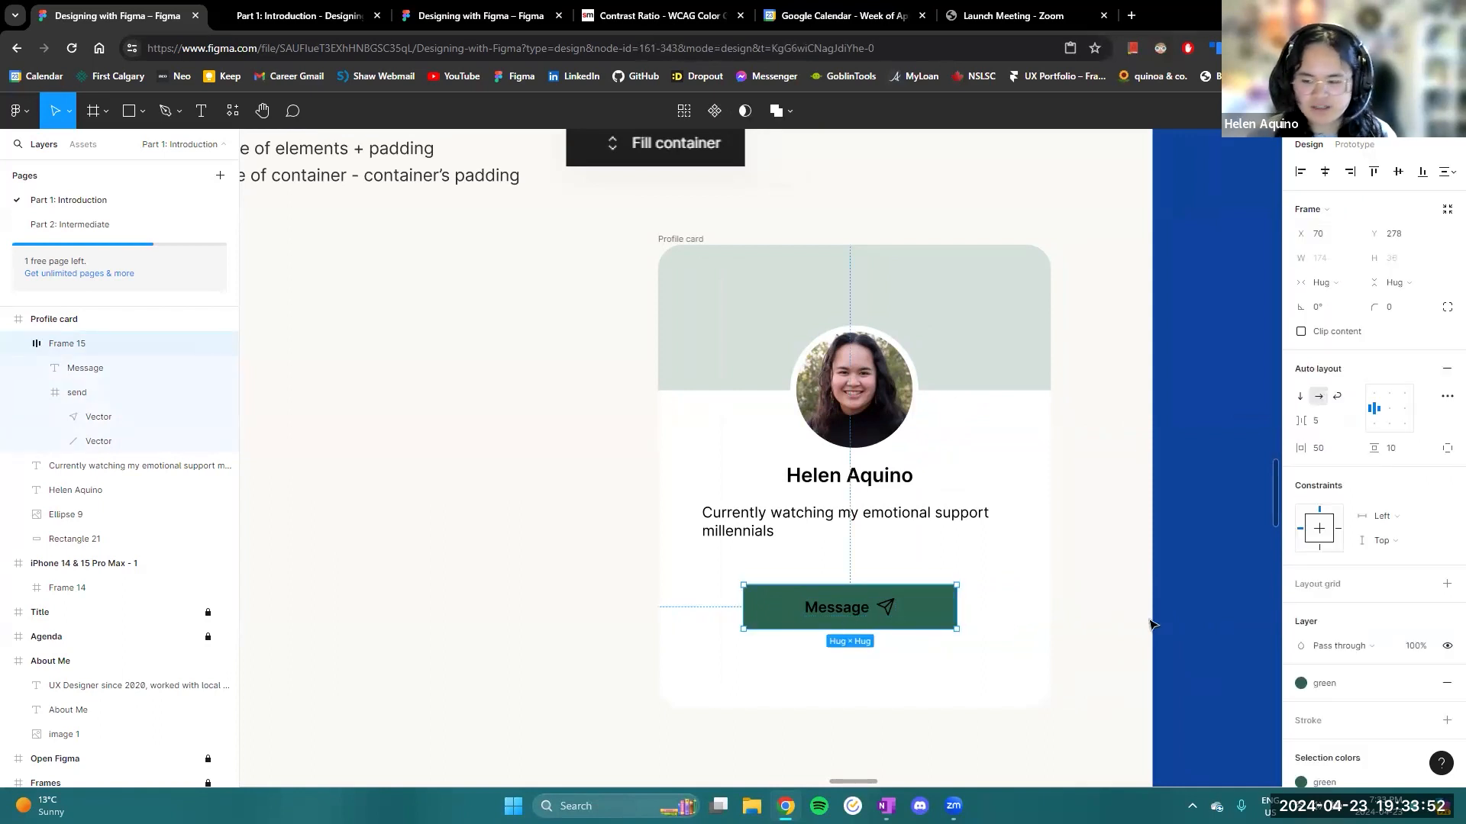
{"action": "scroll", "coordinate": [1374, 656], "scroll_direction": "down", "scroll_amount": 2}
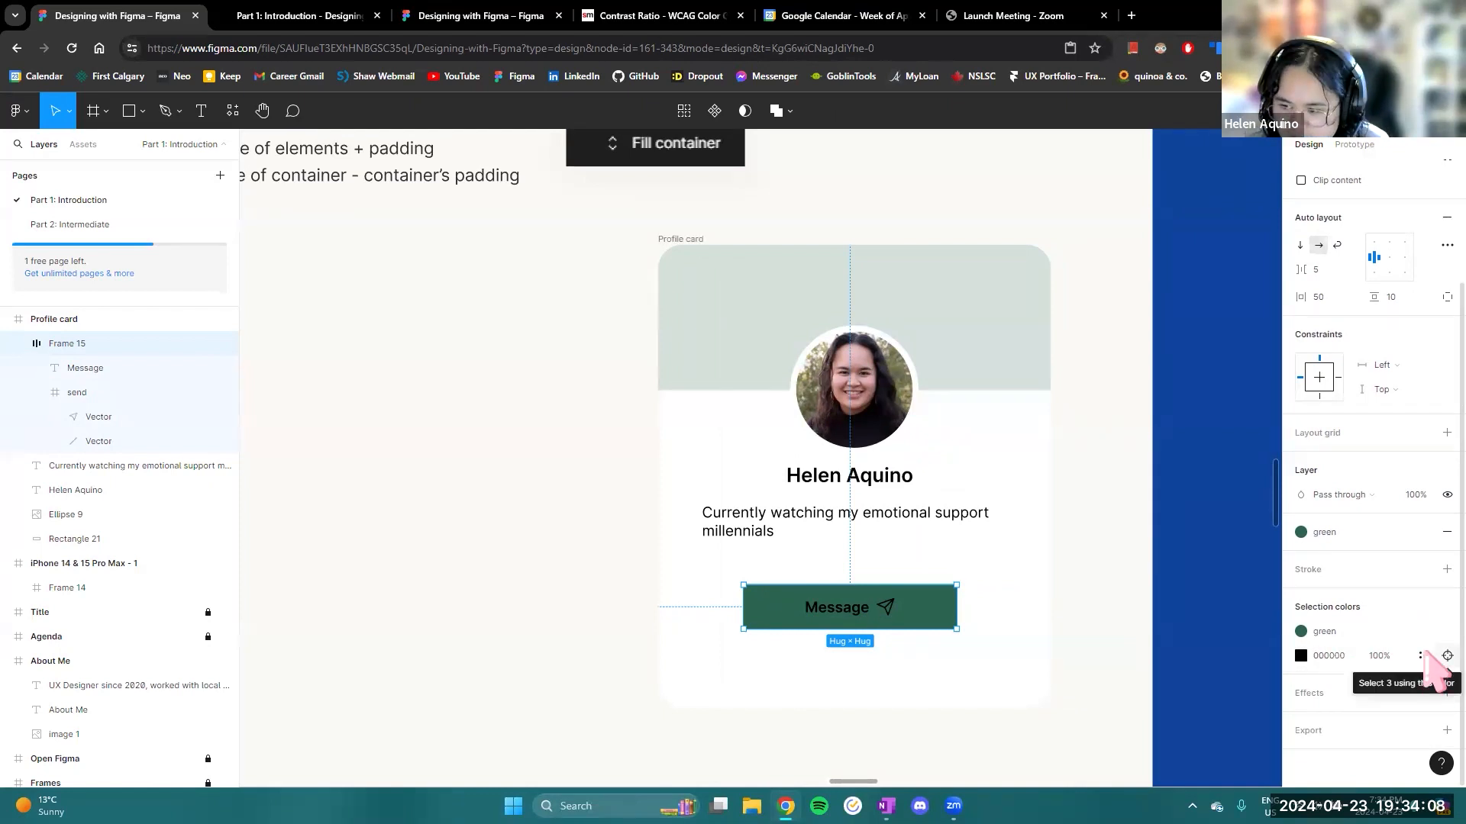
{"action": "left_click", "coordinate": [1447, 656]}
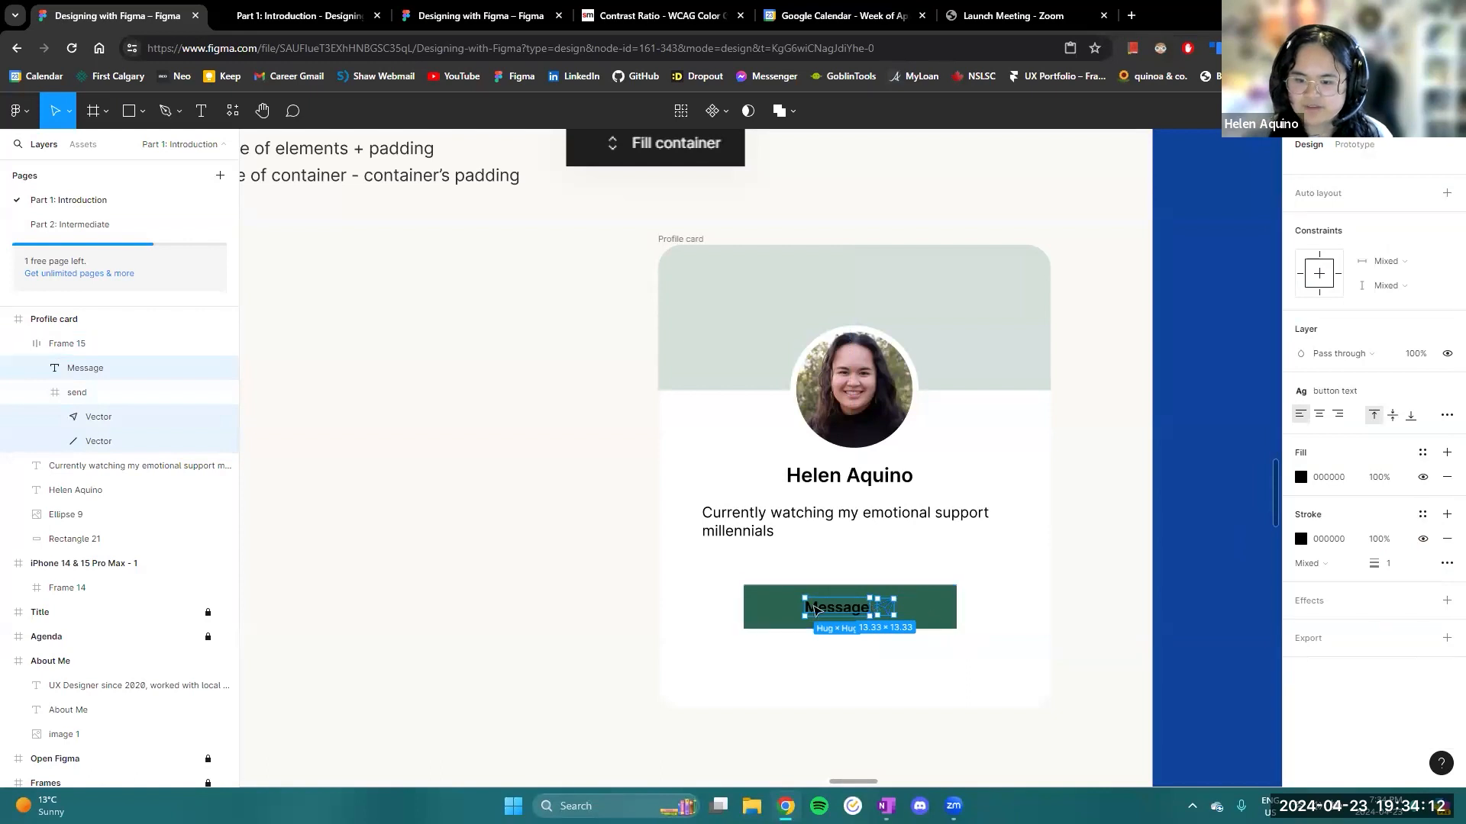
{"action": "left_click", "coordinate": [949, 606]}
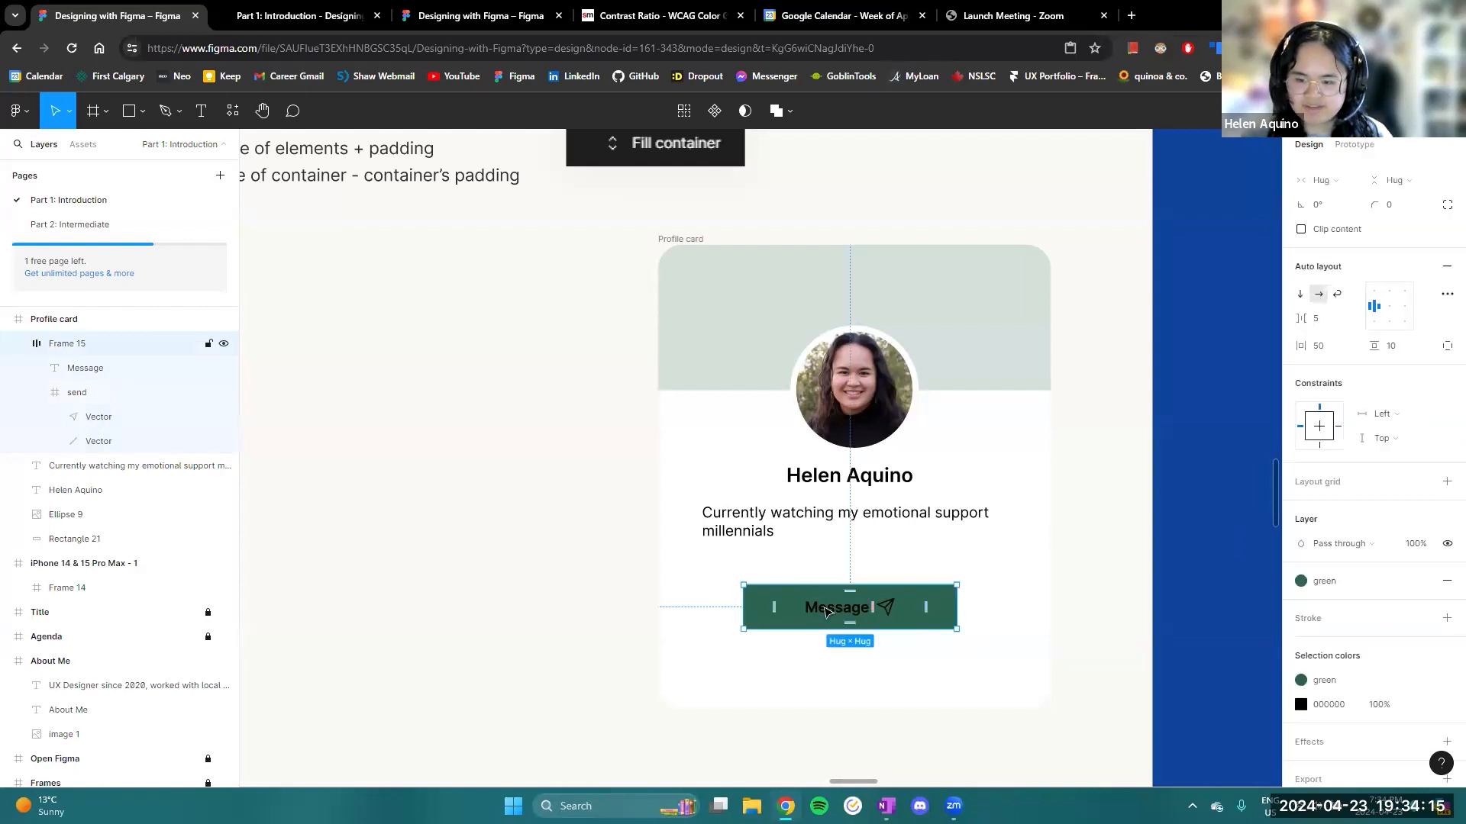
- Apply the white colour style to the Message text and to the send icon's strokes
{"action": "left_click", "coordinate": [826, 610]}
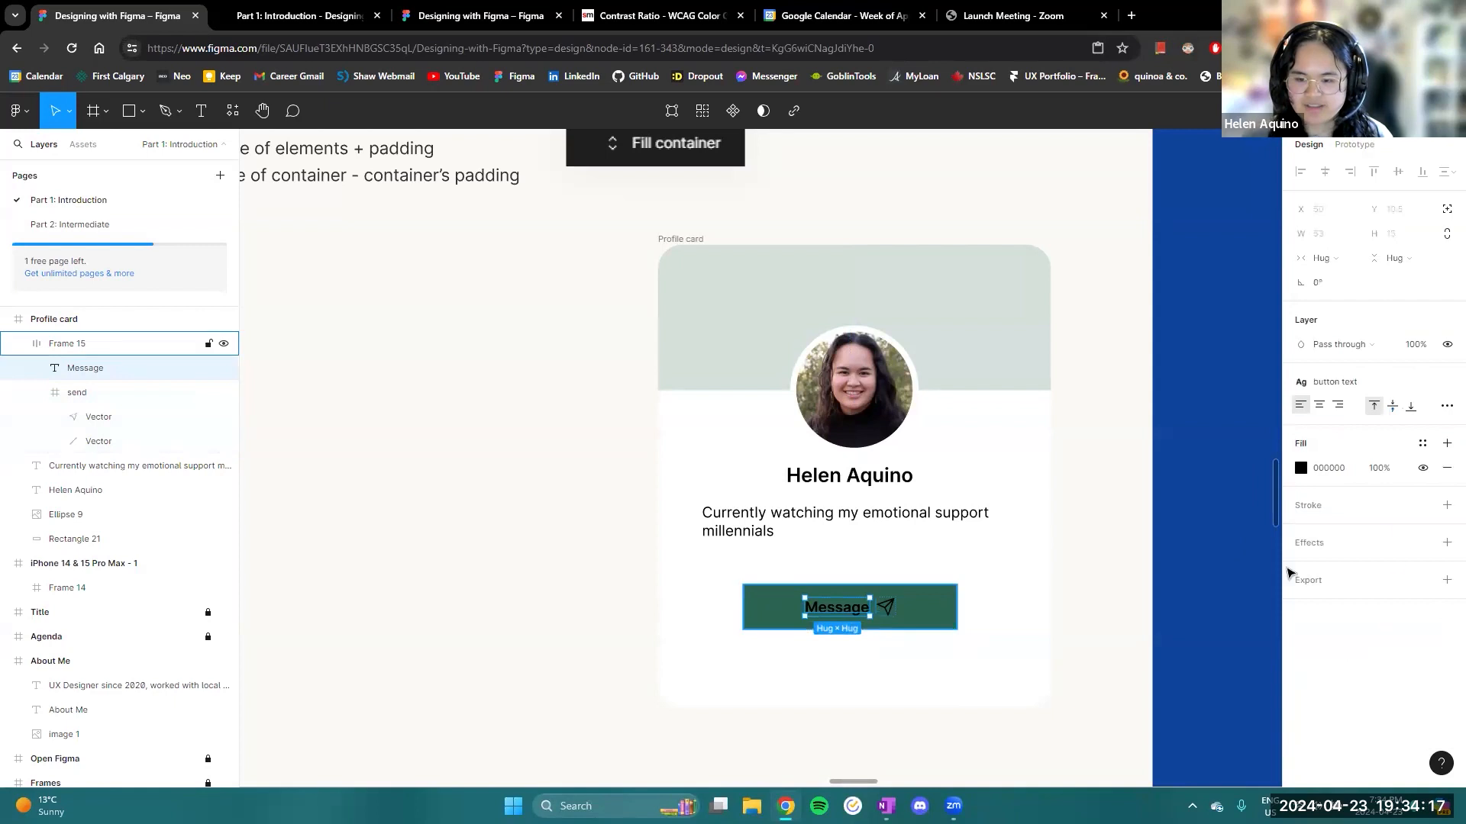
{"action": "left_click", "coordinate": [1301, 468]}
{"action": "left_click", "coordinate": [1183, 344]}
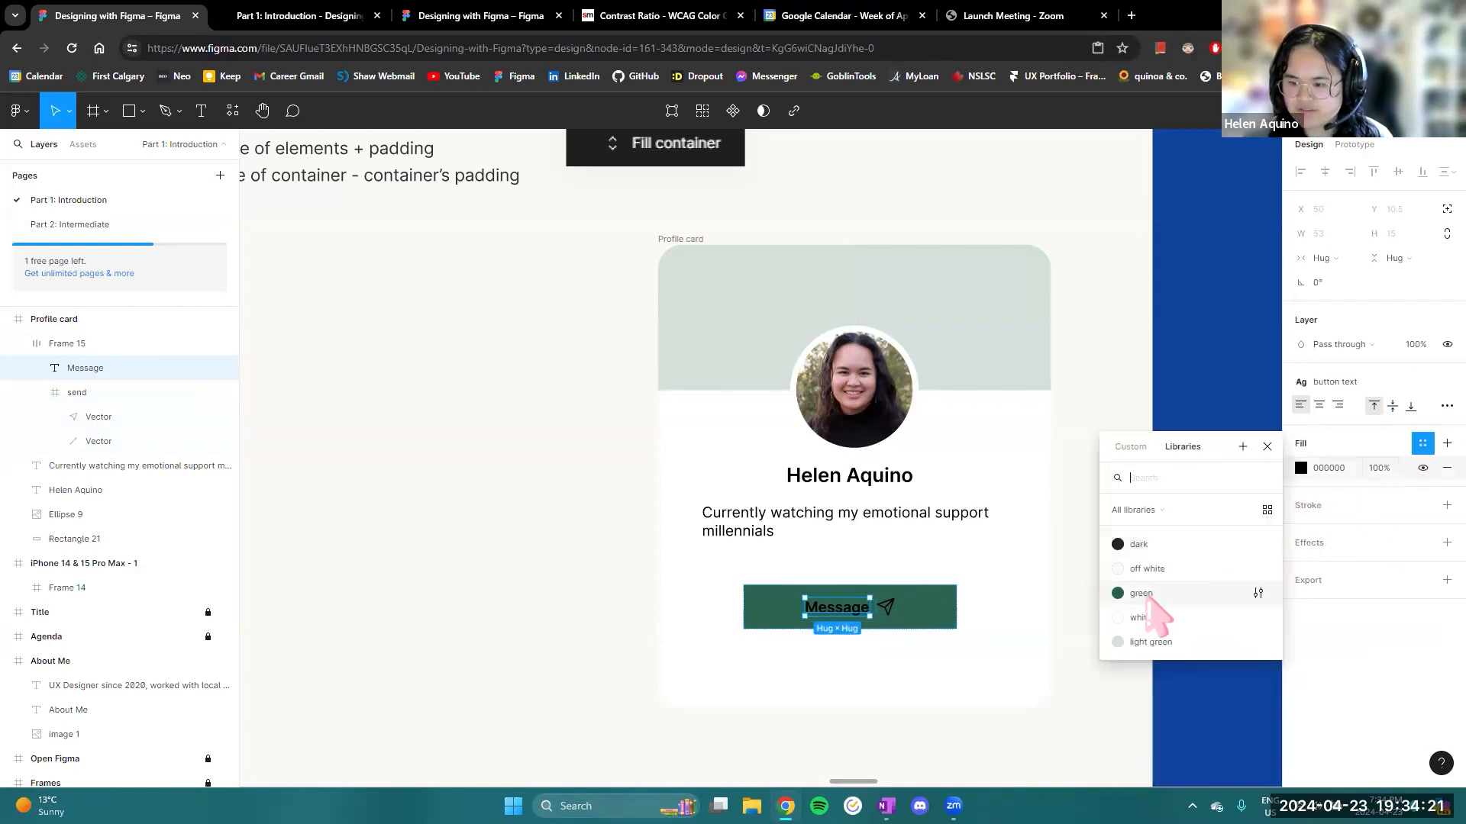
{"action": "left_click", "coordinate": [1152, 618]}
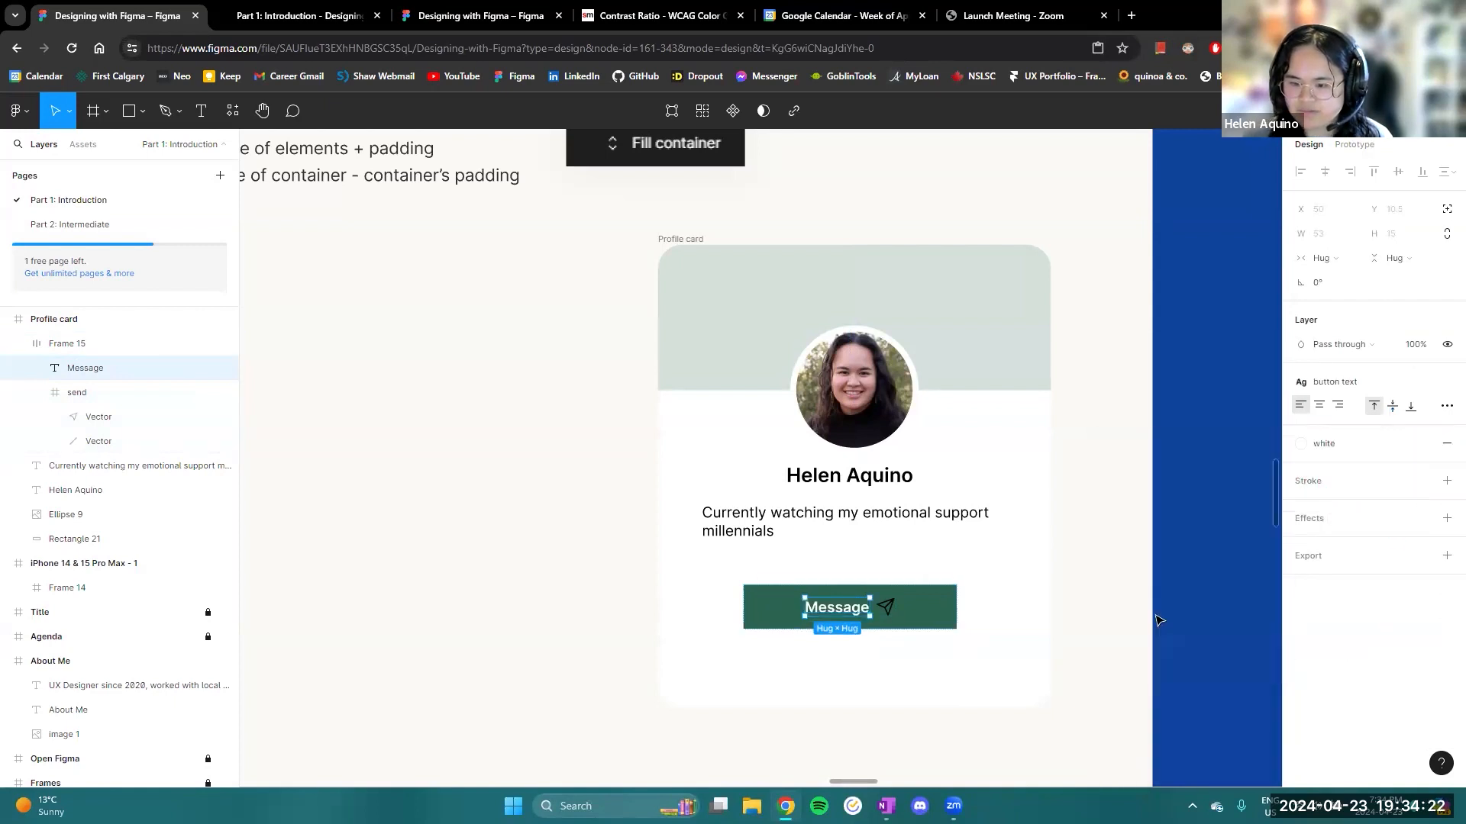
{"action": "left_click", "coordinate": [883, 608]}
{"action": "left_click", "coordinate": [1439, 629]}
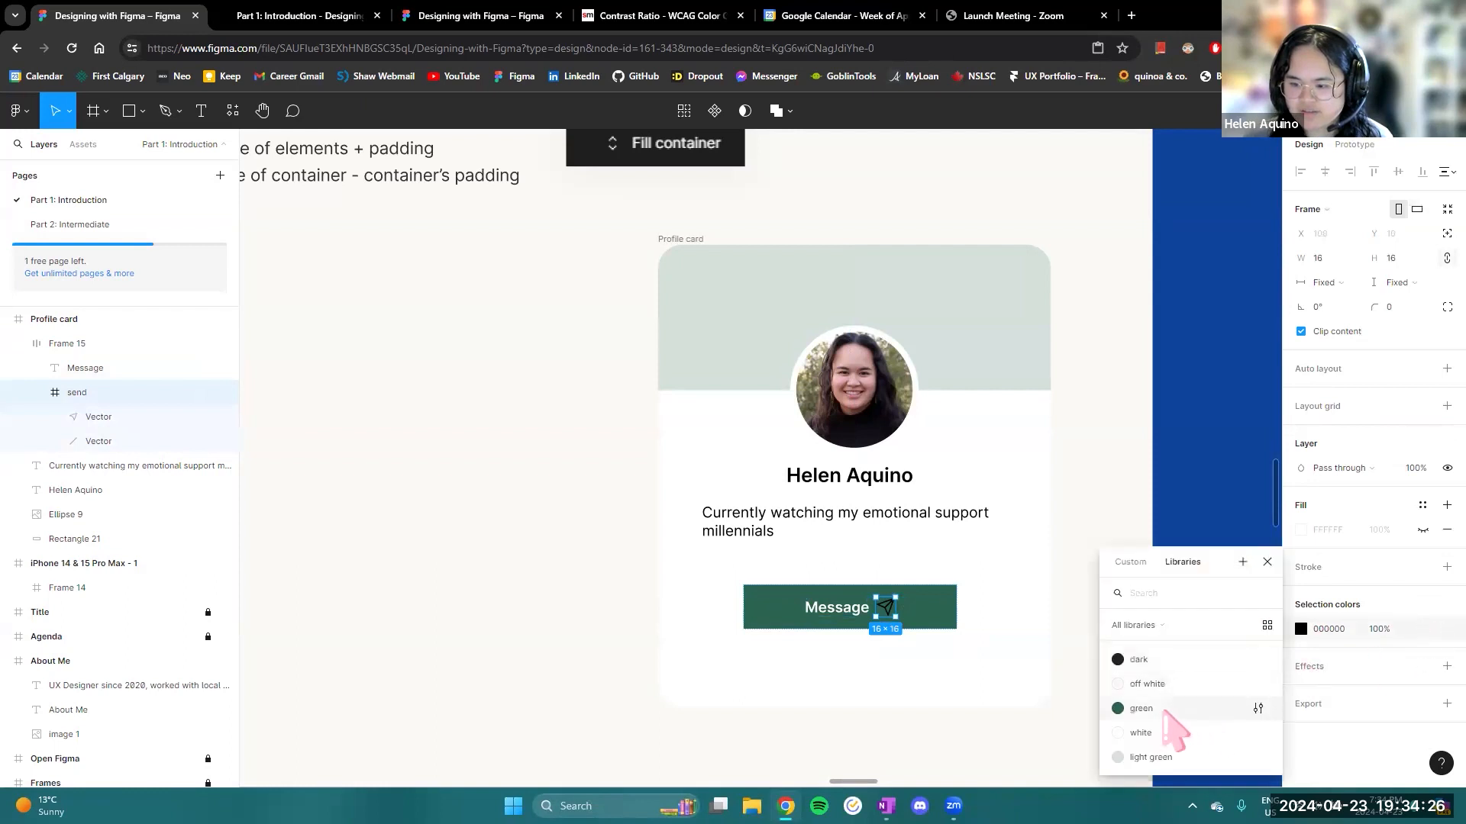
{"action": "left_click", "coordinate": [1150, 732]}
{"action": "left_click", "coordinate": [1030, 599]}
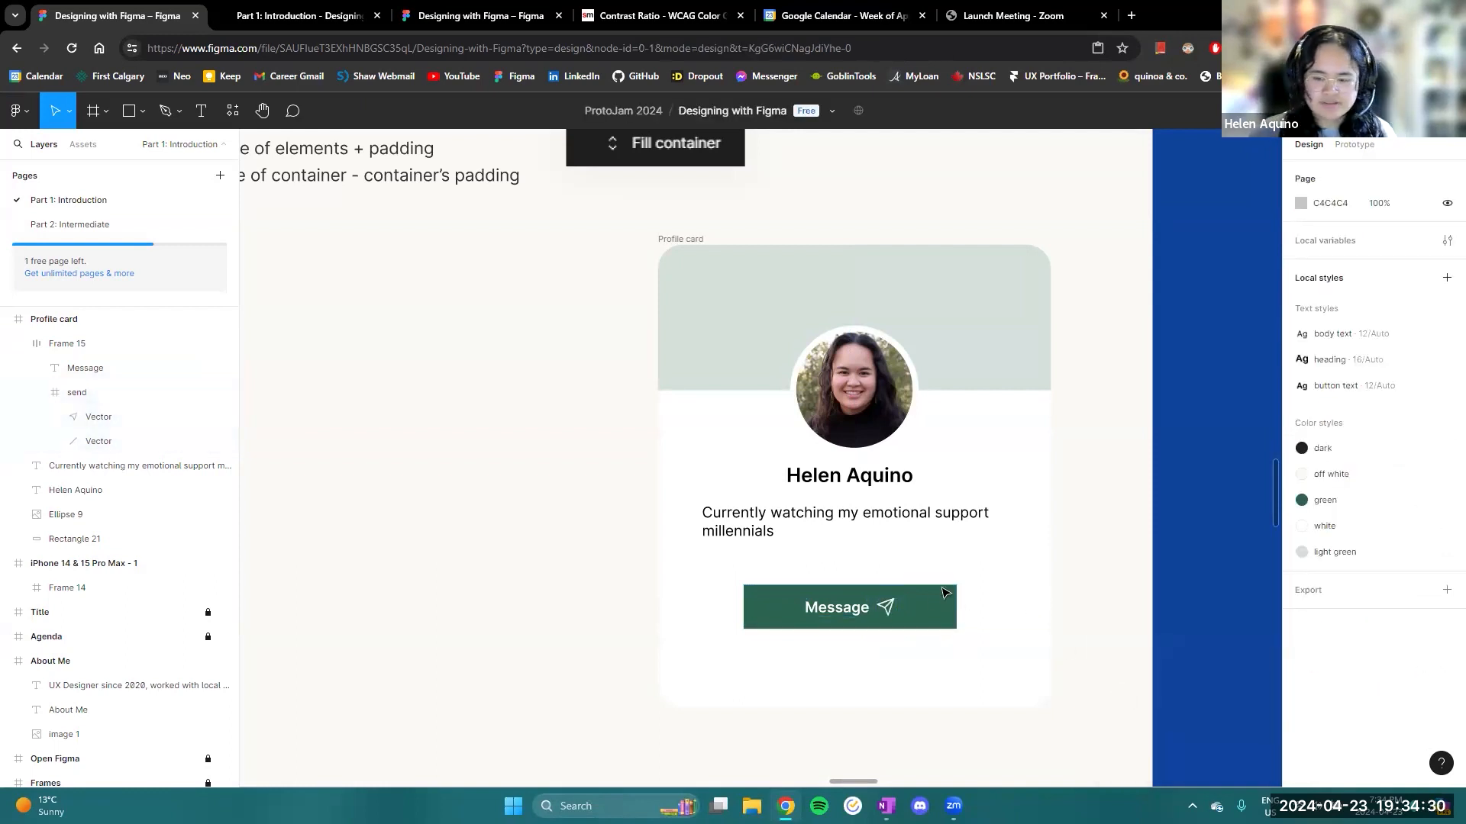
- Round the Message button frame's corners with a radius of 20
{"action": "left_click", "coordinate": [926, 609]}
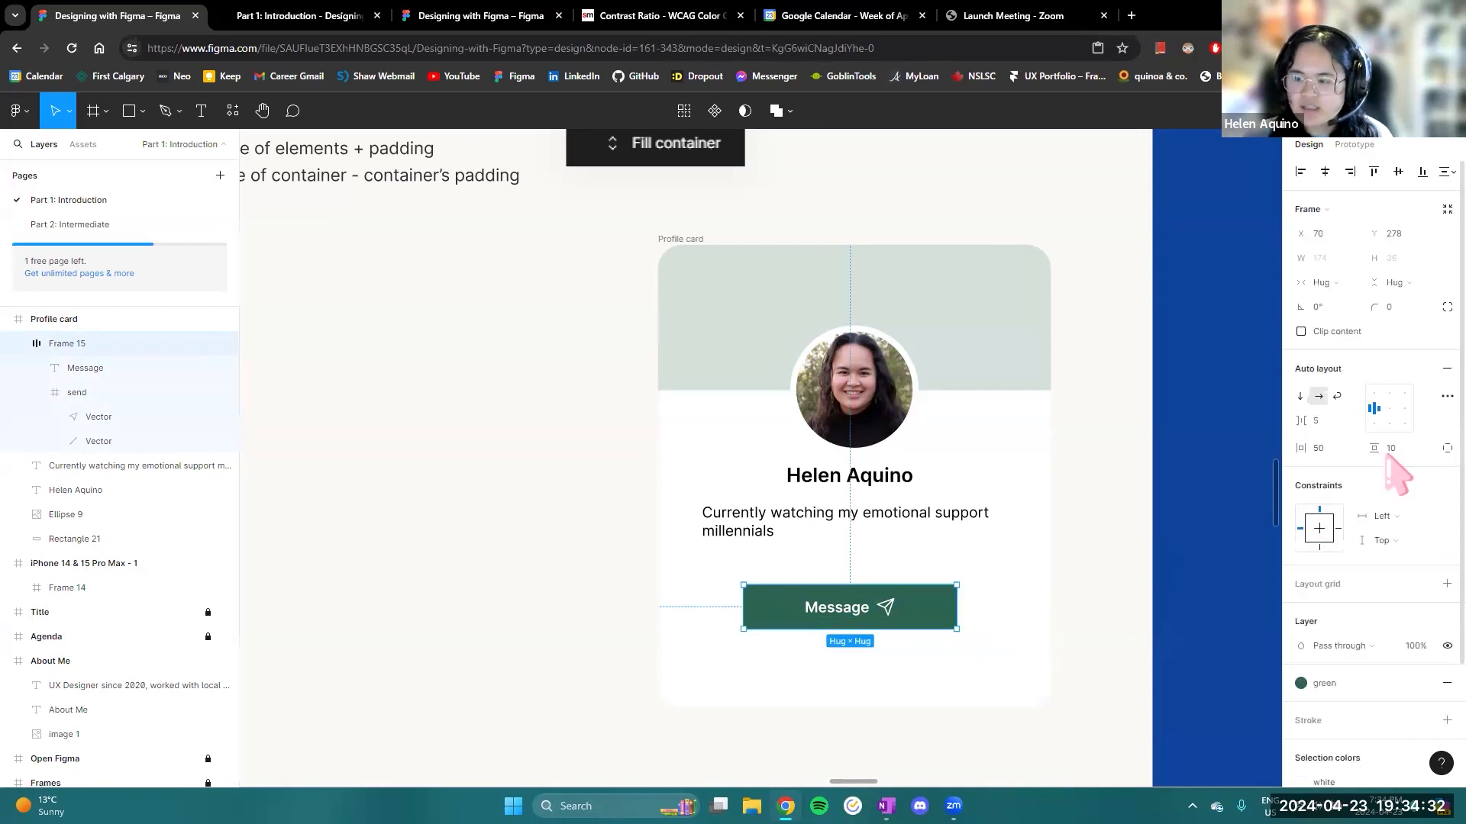
{"action": "left_click_drag", "start_coordinate": [1380, 304], "coordinate": [213, 339]}
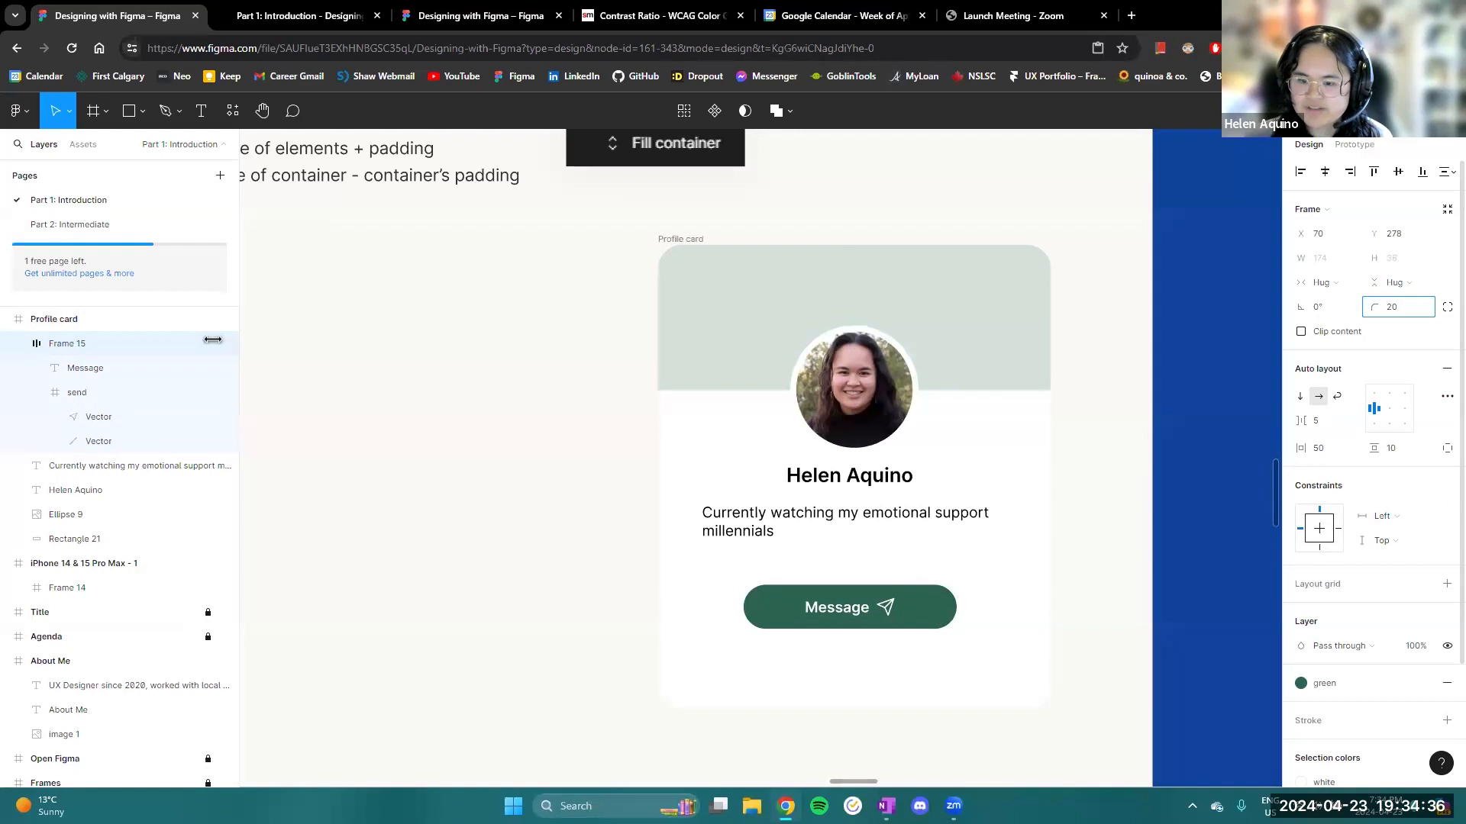
{"action": "scroll", "coordinate": [1046, 573], "scroll_direction": "down", "scroll_amount": 3}
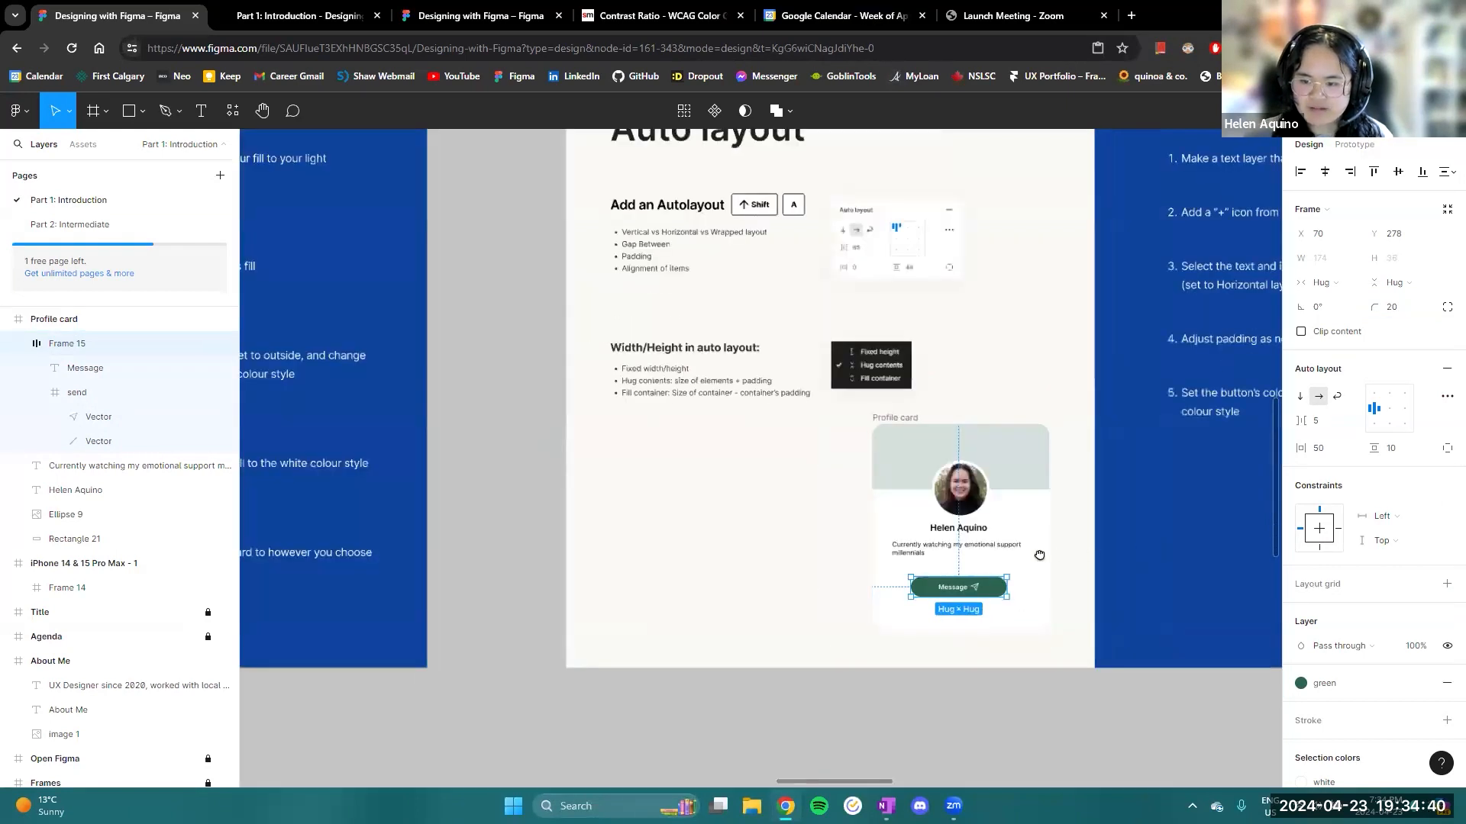
{"action": "scroll", "coordinate": [1039, 555], "scroll_direction": "right", "scroll_amount": 2}
{"action": "scroll", "coordinate": [933, 579], "scroll_direction": "up", "scroll_amount": 6}
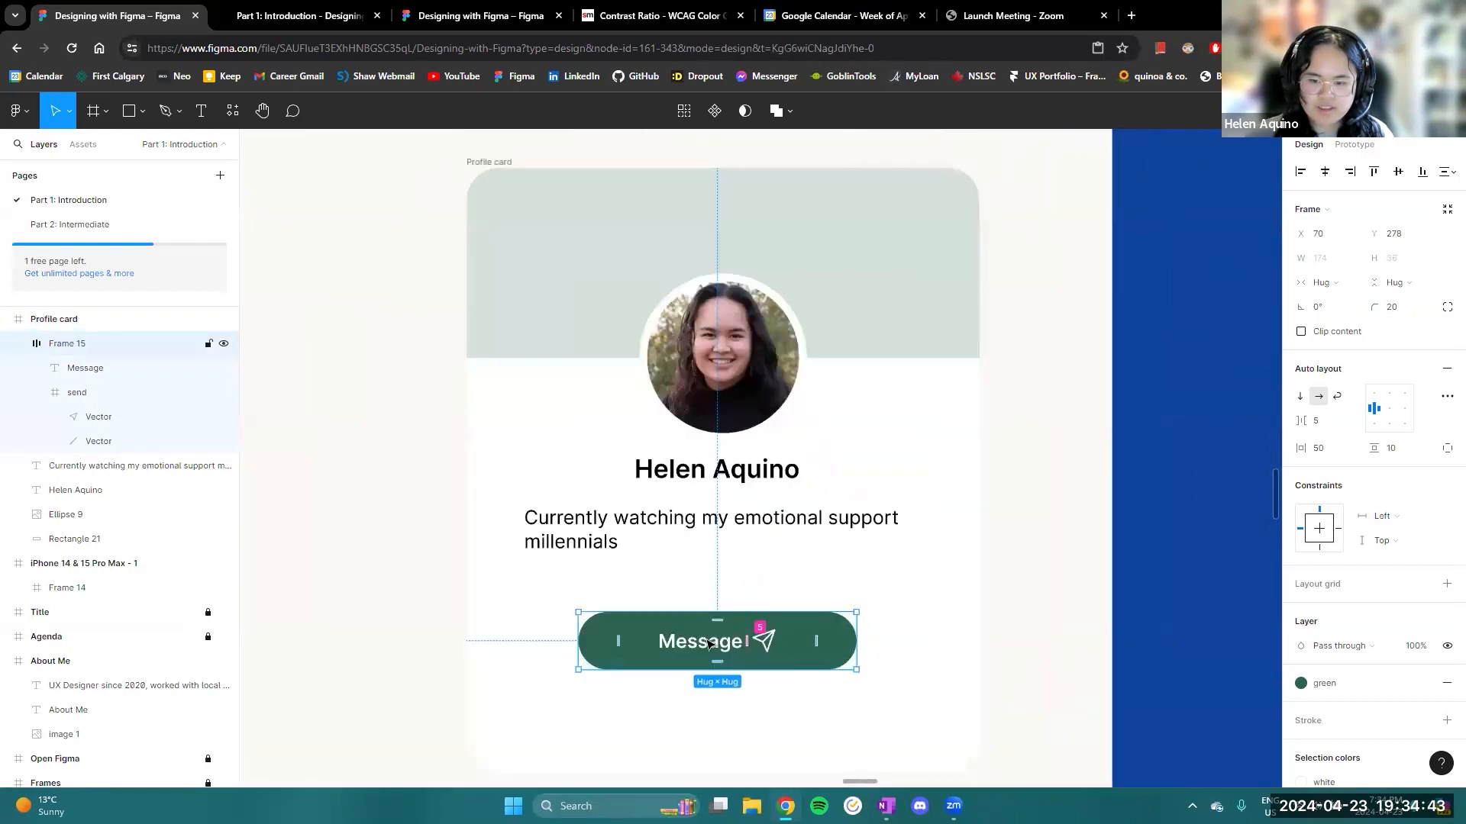
- Move the Message button to X 74, Y 277 to centre it horizontally on the profile card, and clear the selection
{"action": "left_click_drag", "start_coordinate": [708, 643], "coordinate": [716, 642]}
{"action": "scroll", "coordinate": [491, 379], "scroll_direction": "down", "scroll_amount": 3}
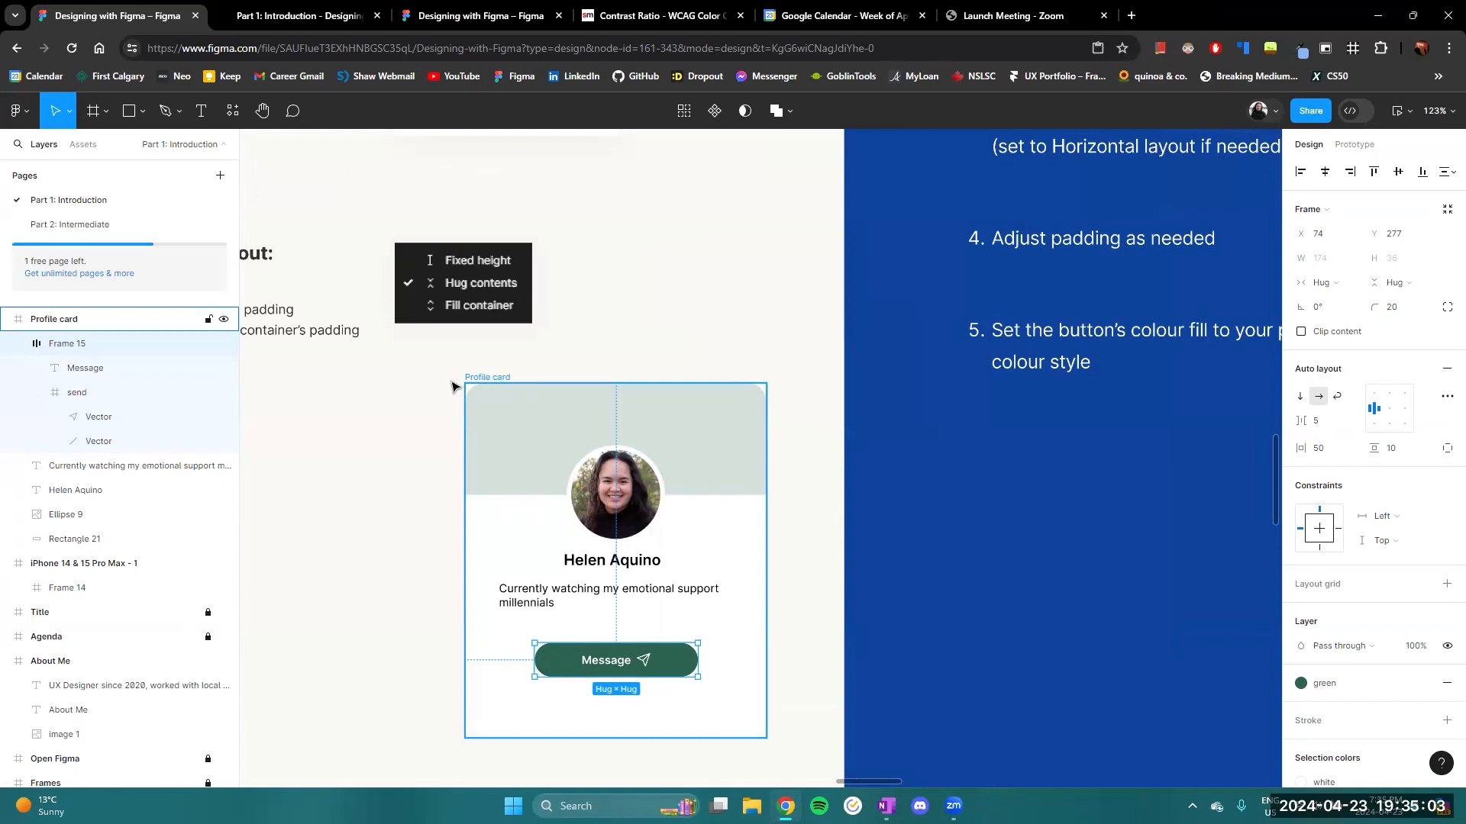
{"action": "left_click", "coordinate": [729, 630]}
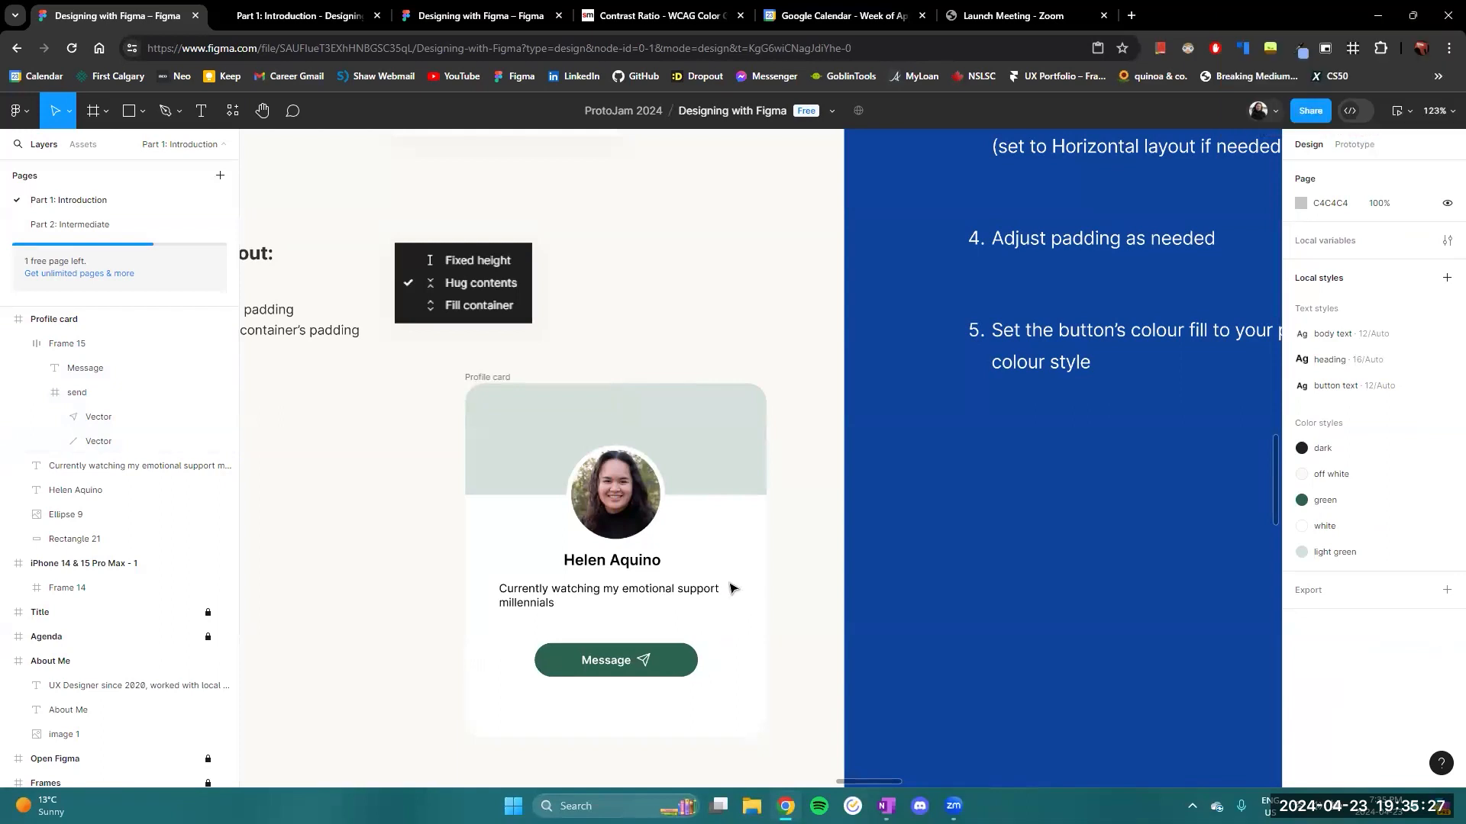
- Examine how the Message button is nested by selecting its text, its whole frame and the send icon frame
{"action": "left_click", "coordinate": [674, 643]}
{"action": "left_click", "coordinate": [685, 671]}
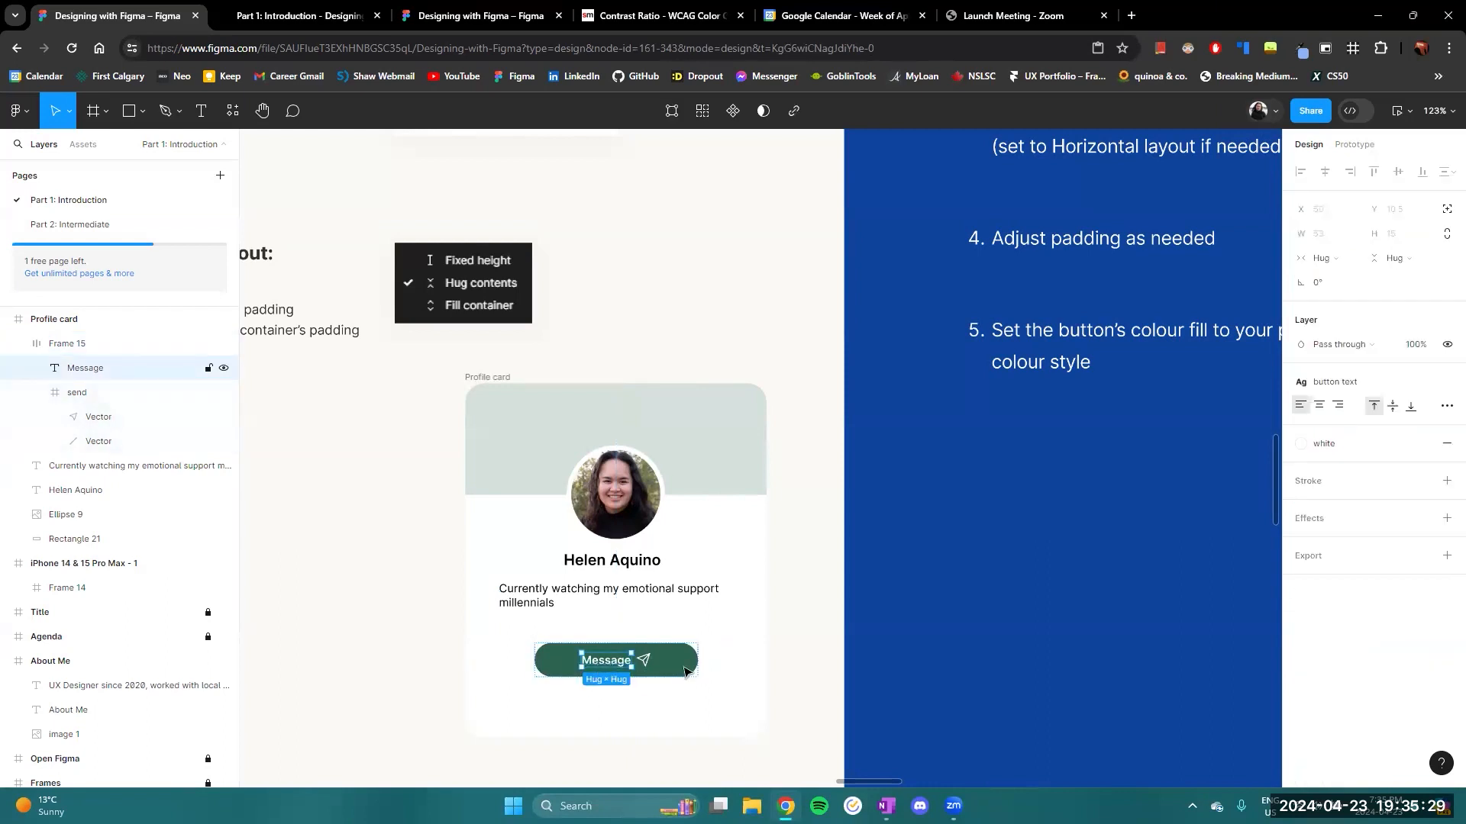
{"action": "left_click", "coordinate": [646, 669]}
{"action": "left_click", "coordinate": [549, 666]}
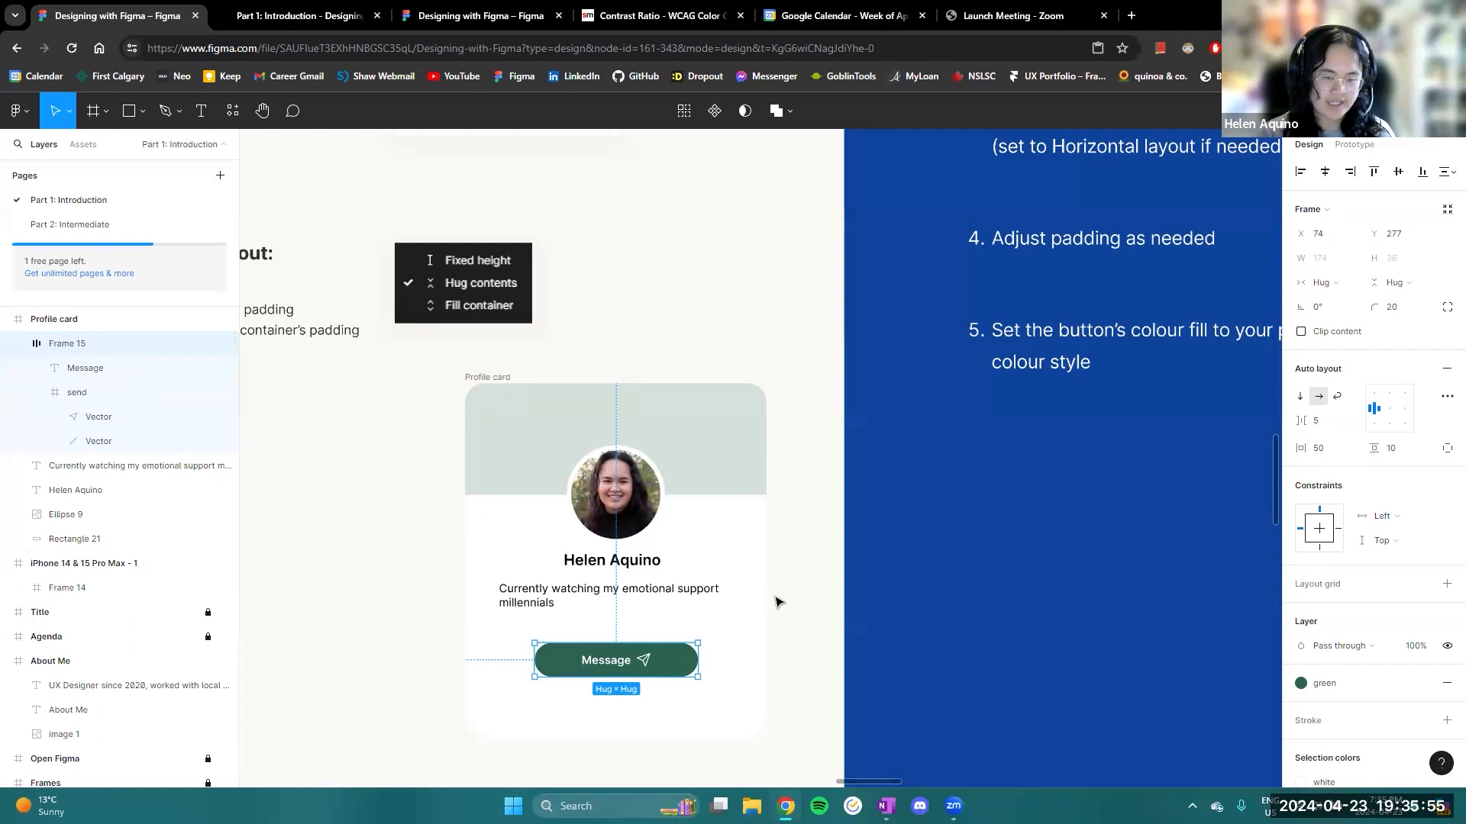
{"action": "left_click", "coordinate": [88, 397]}
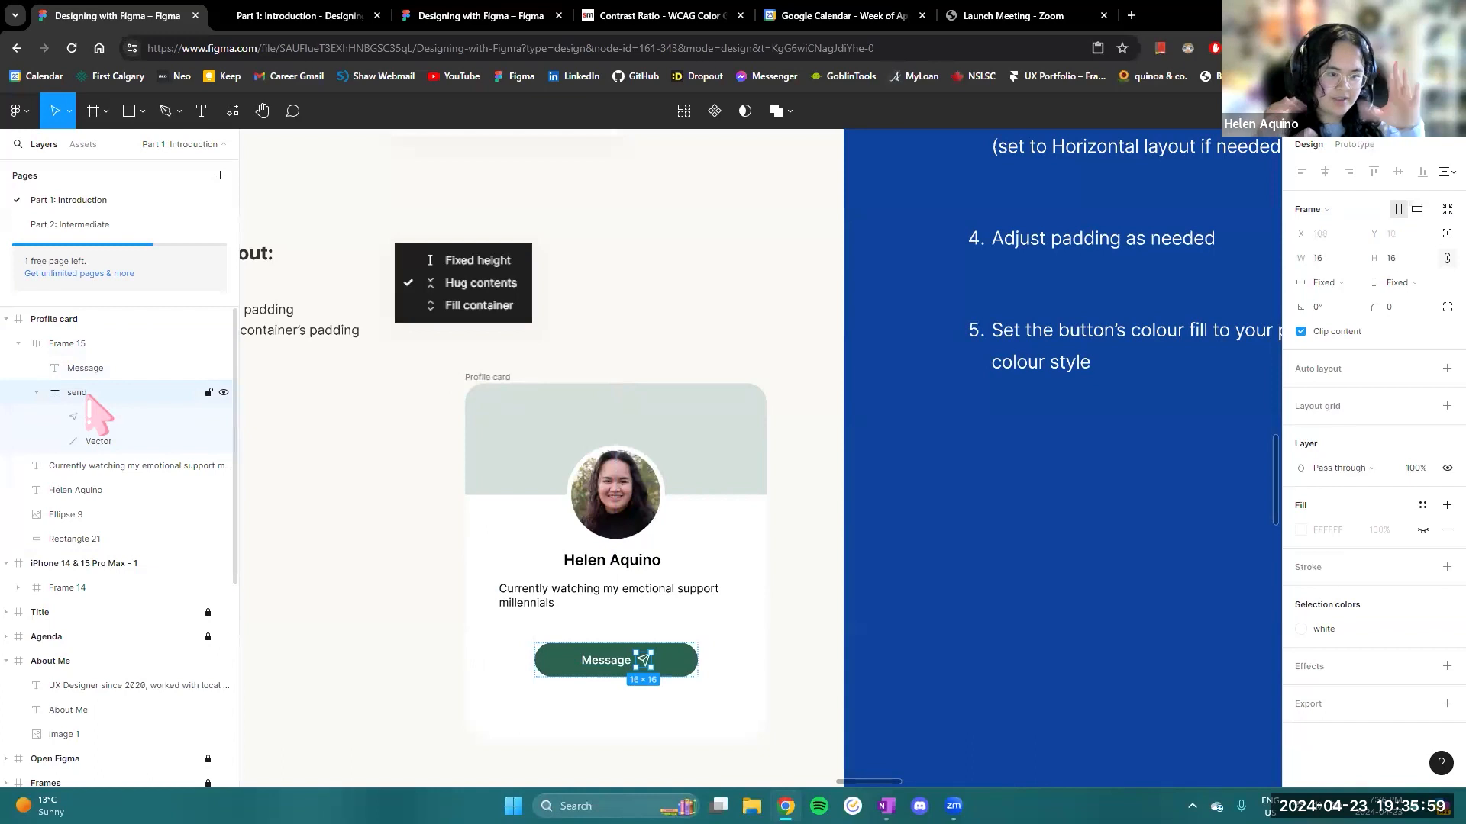
{"action": "scroll", "coordinate": [451, 562], "scroll_direction": "left", "scroll_amount": 1}
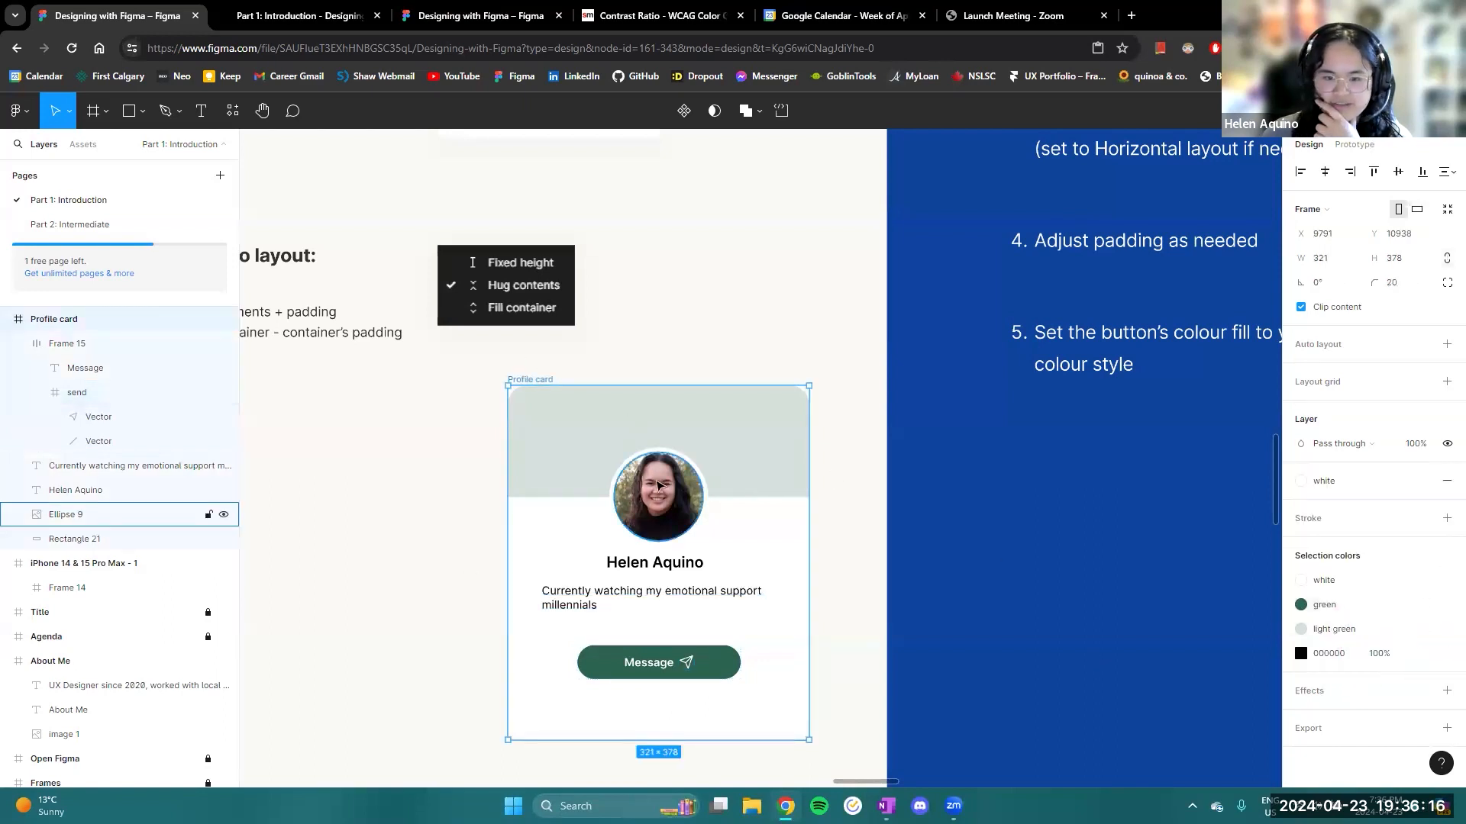
- Examine the button frame's selection colours, the send icon frame's fill and the stroke of its first vector
{"action": "left_click", "coordinate": [603, 668]}
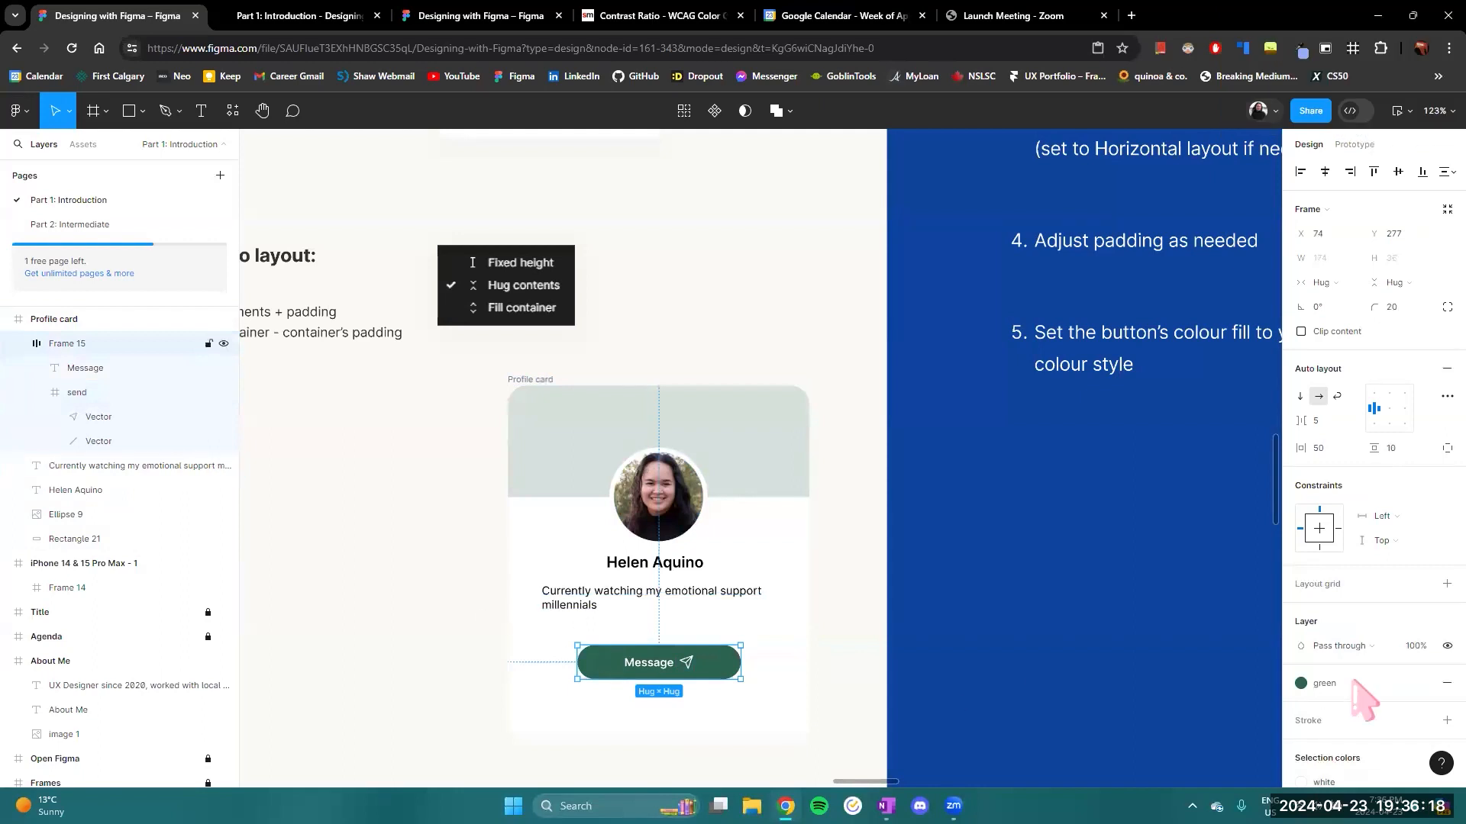
{"action": "scroll", "coordinate": [1361, 696], "scroll_direction": "down", "scroll_amount": 2}
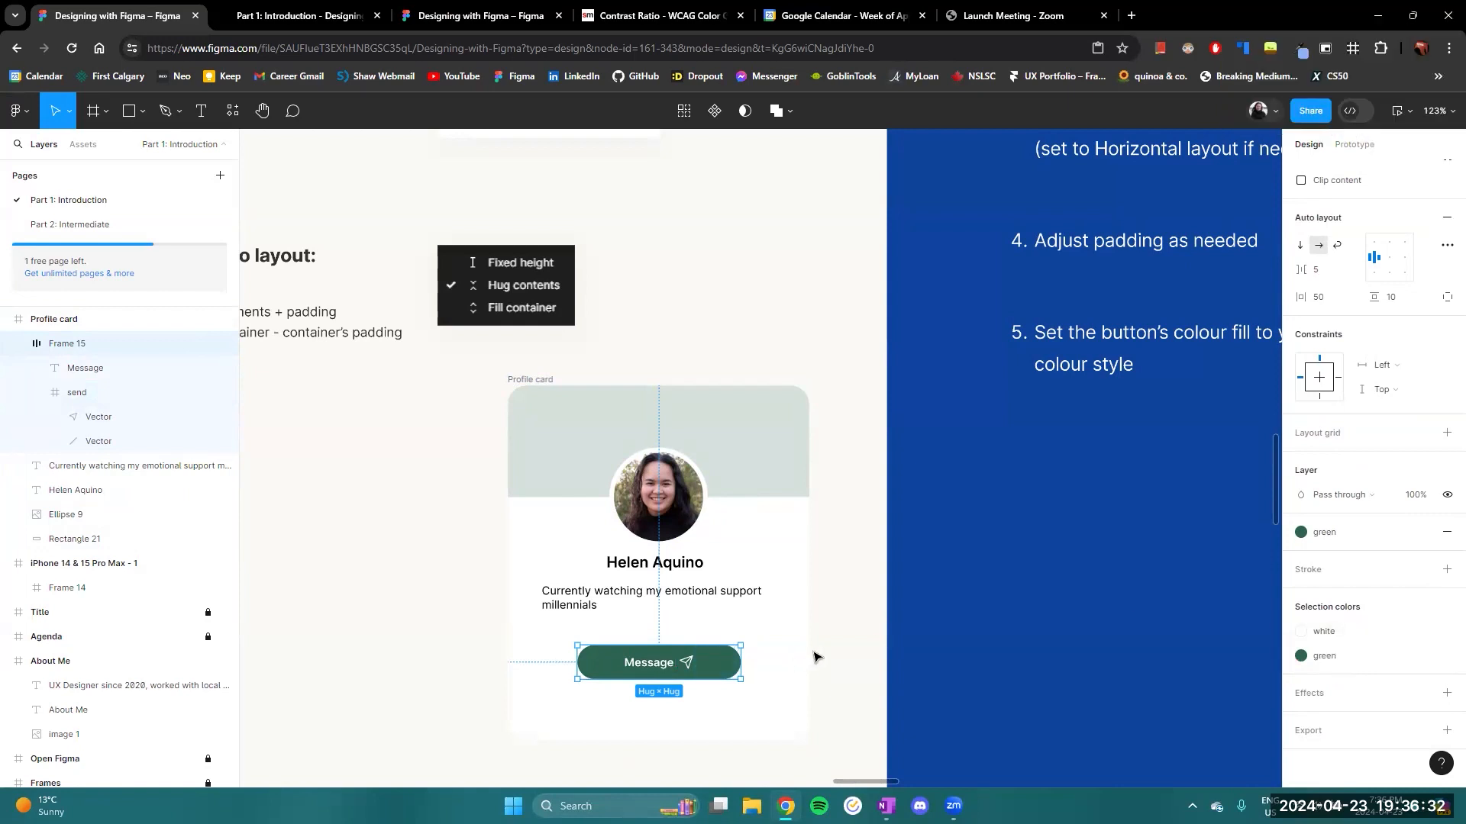
{"action": "left_click", "coordinate": [102, 392]}
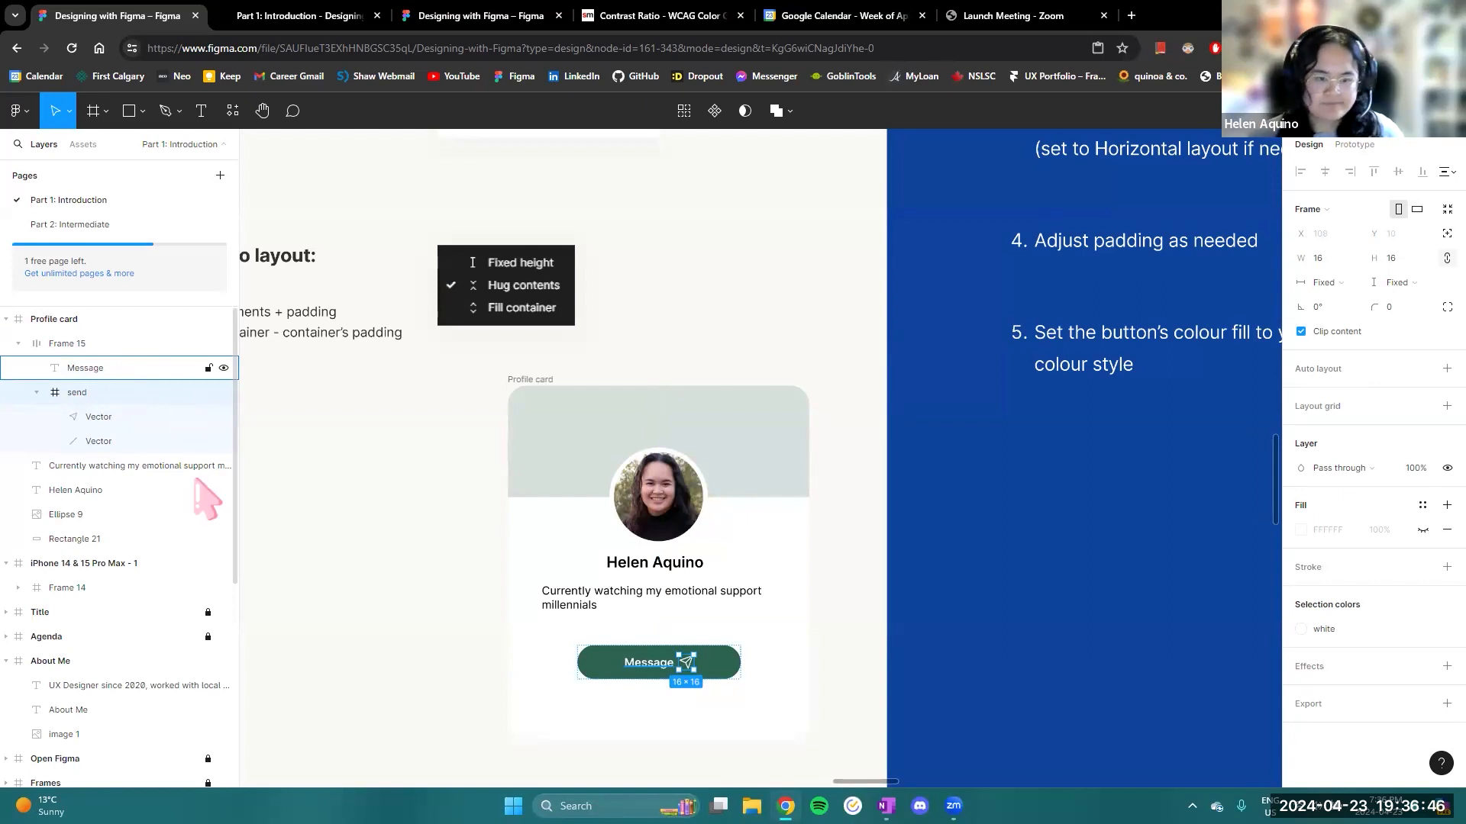
{"action": "left_click", "coordinate": [124, 418]}
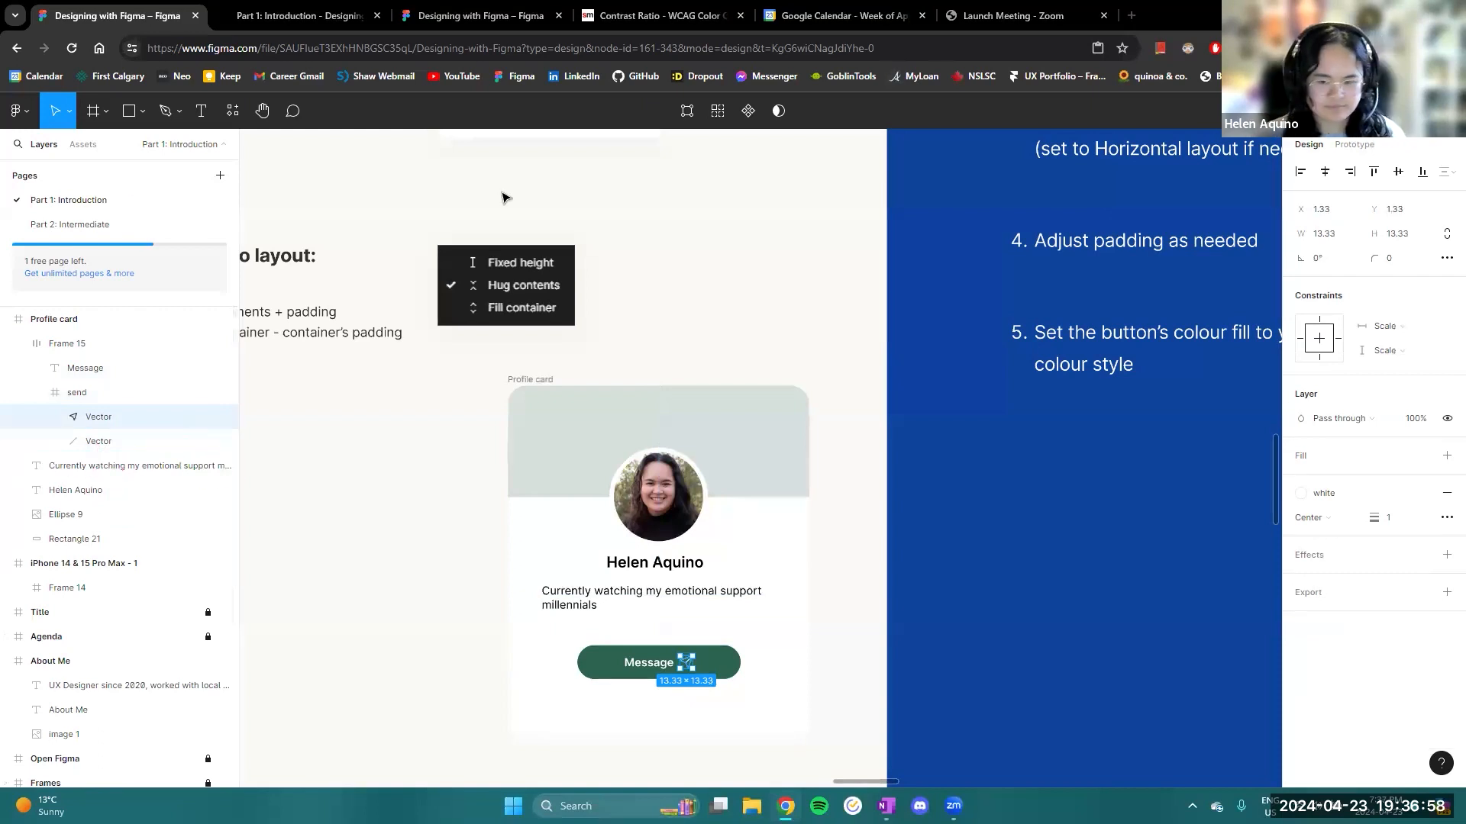
- Rename the Message button's frame layer as Button
{"action": "left_click", "coordinate": [67, 344]}
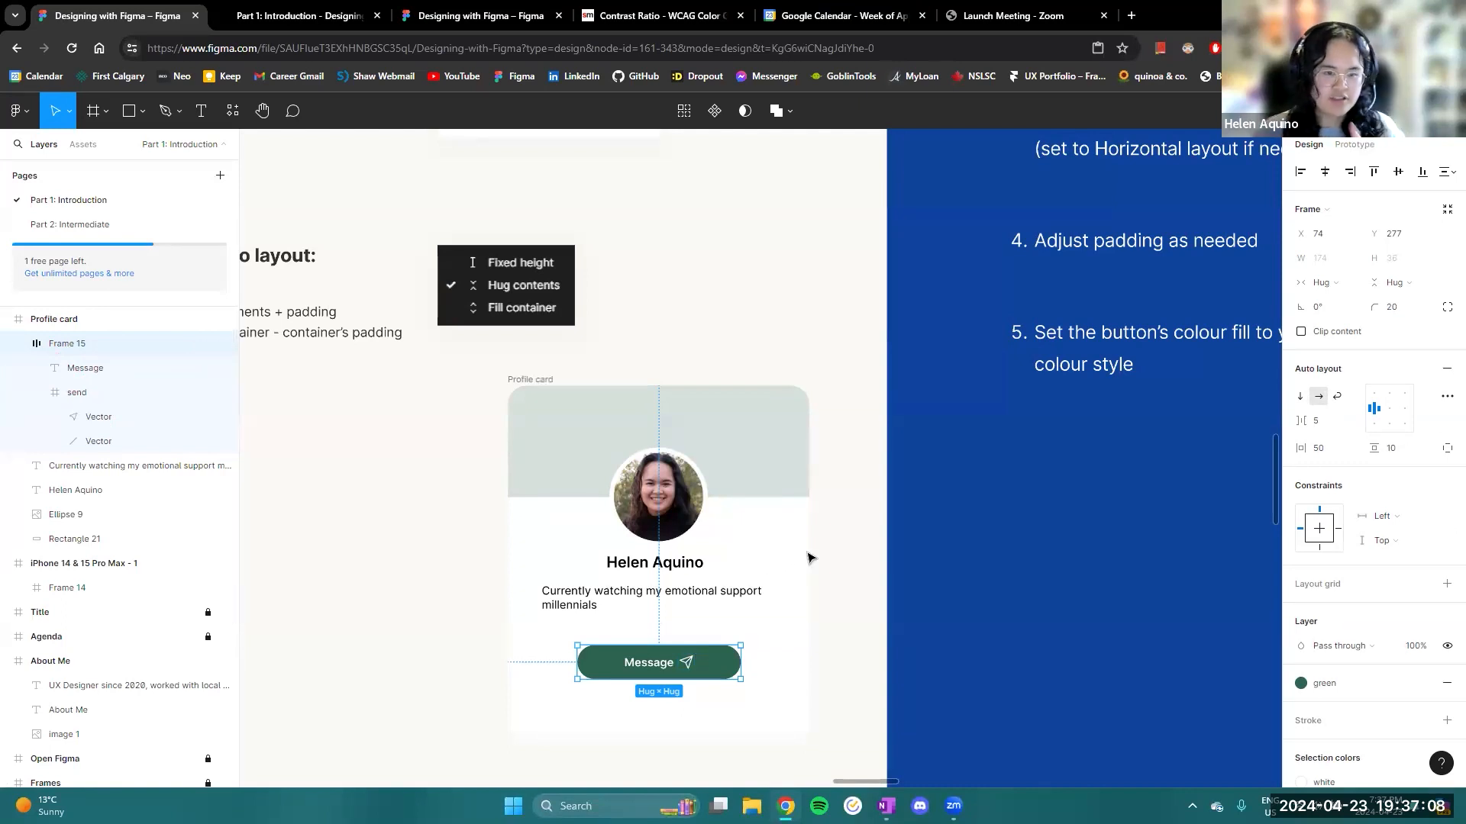
{"action": "double_click", "coordinate": [80, 344]}
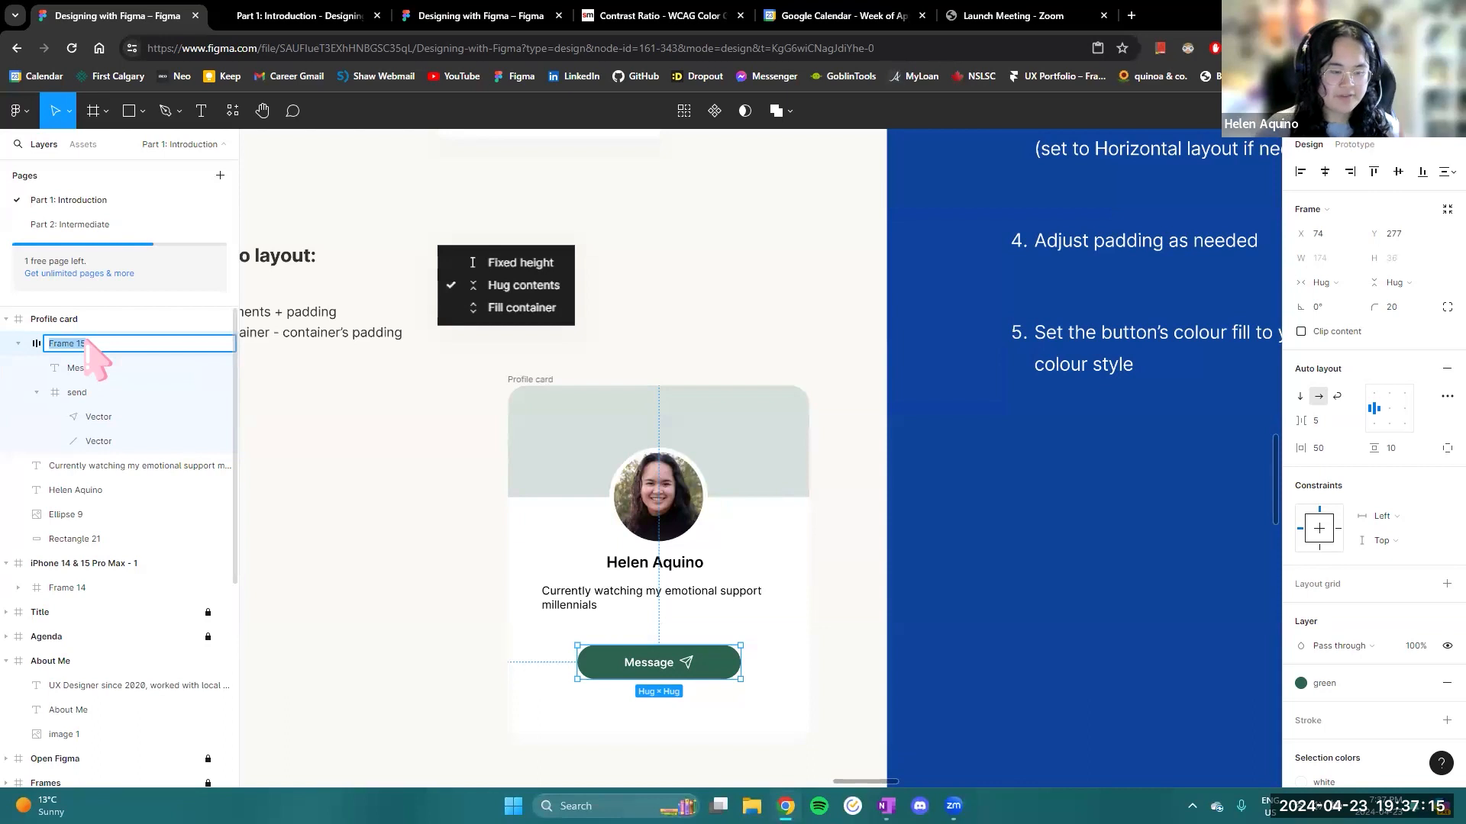
{"action": "type", "text": "Button"}
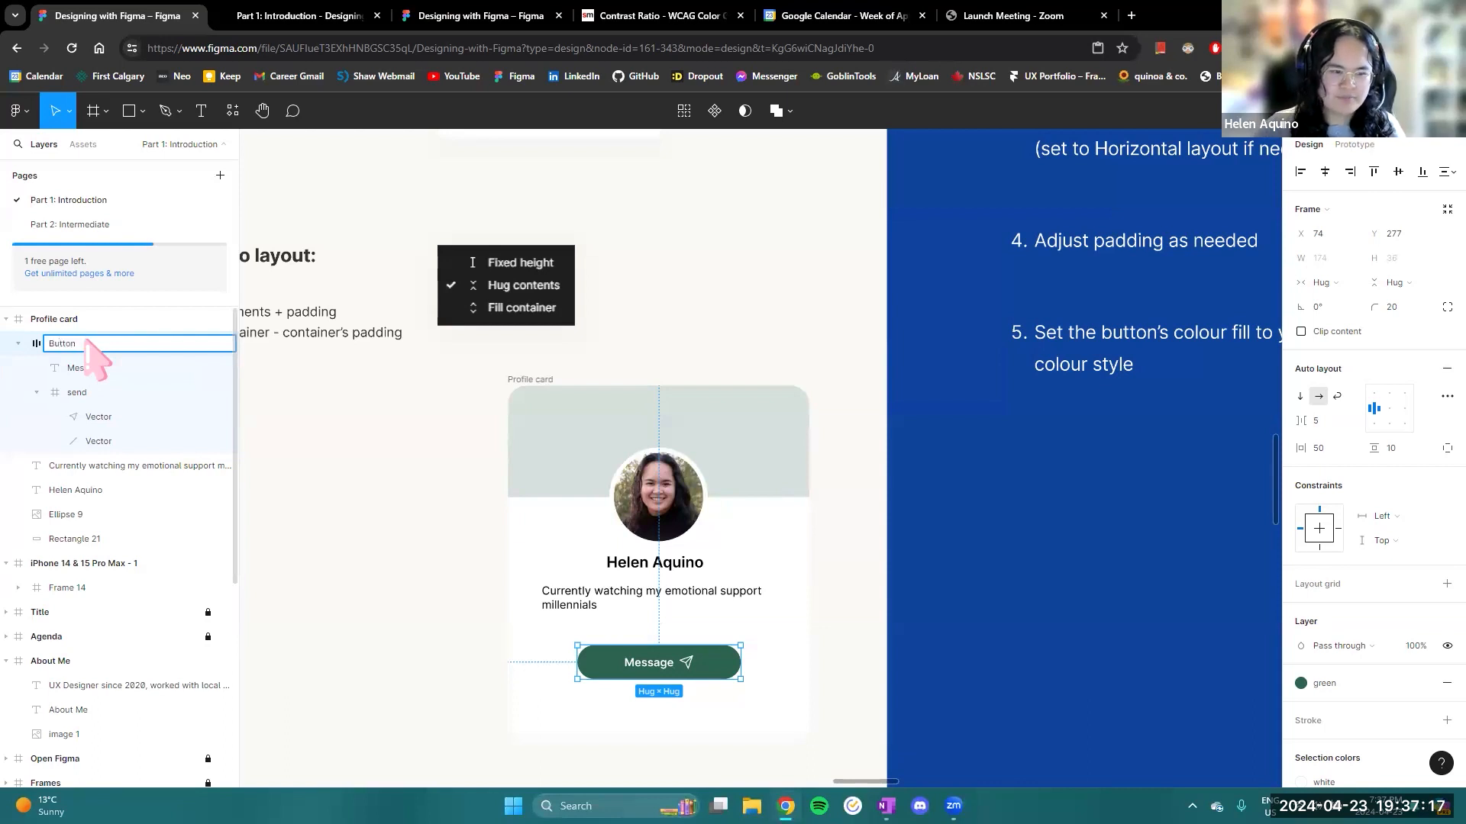
{"action": "key", "text": "Return"}
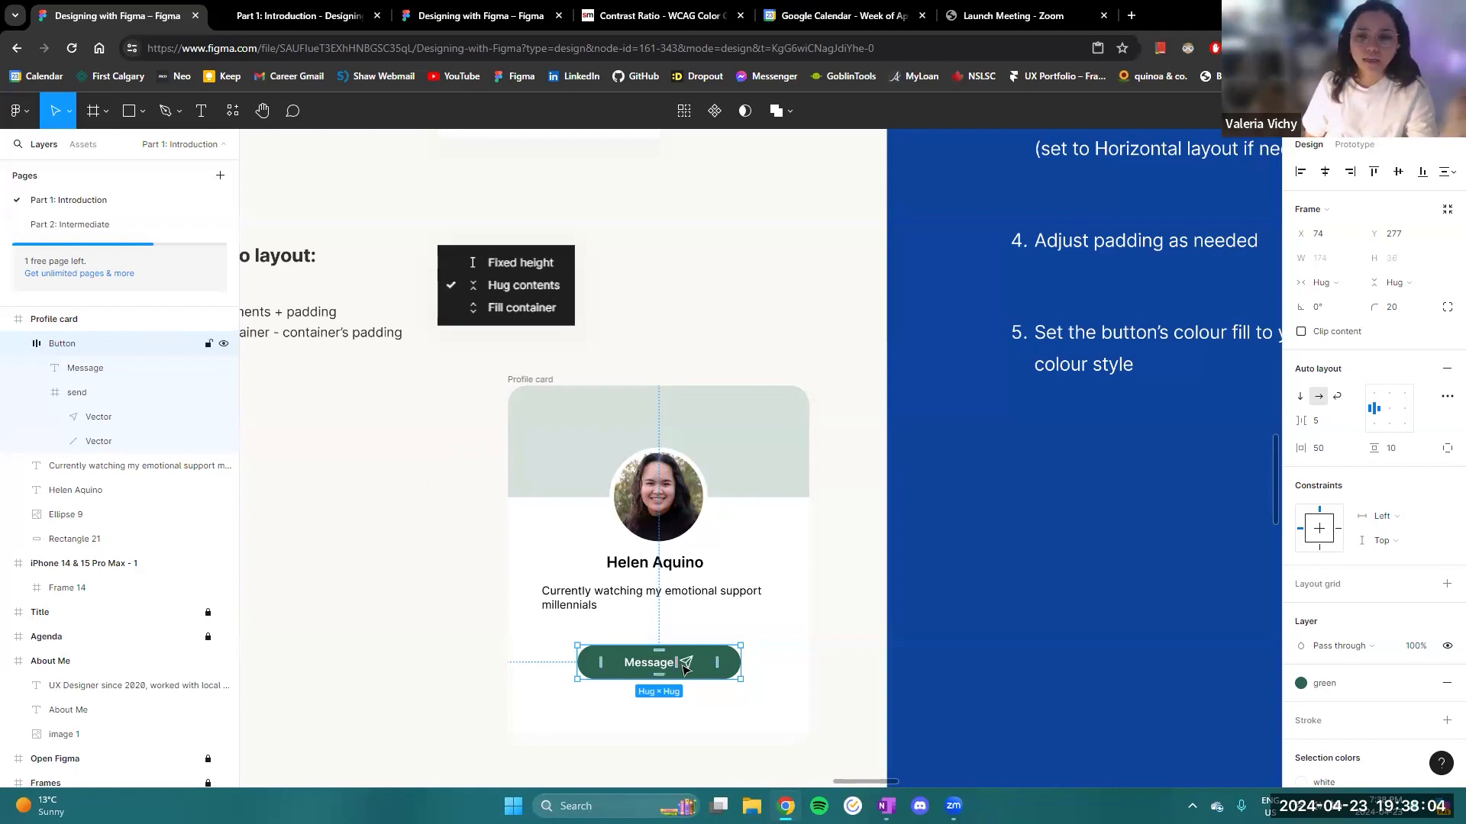
- Examine the send icon frame and the Auto layout slide's notes on width and height sizing
{"action": "left_click", "coordinate": [80, 392]}
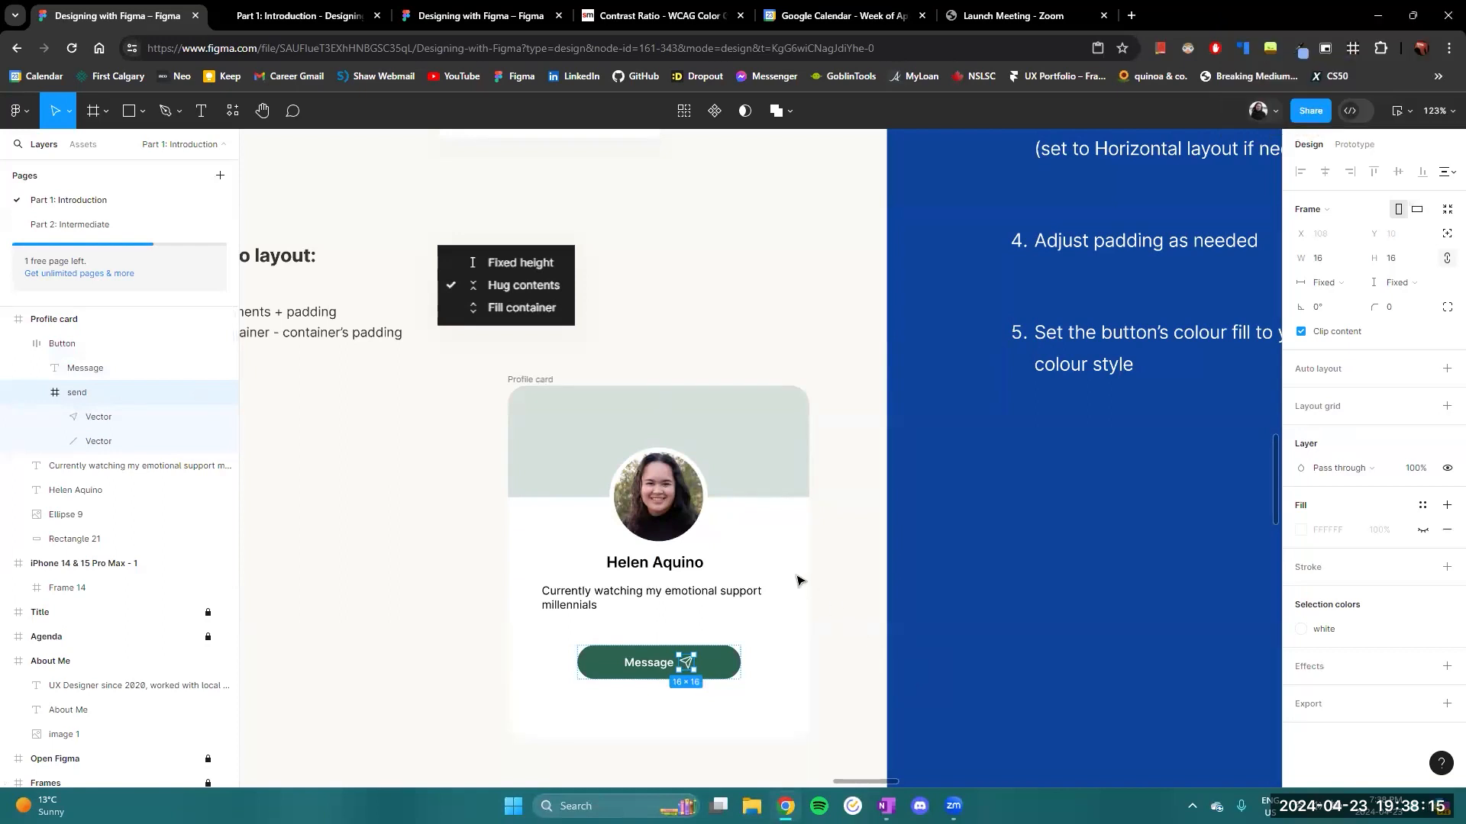
{"action": "scroll", "coordinate": [445, 485], "scroll_direction": "left", "scroll_amount": 3}
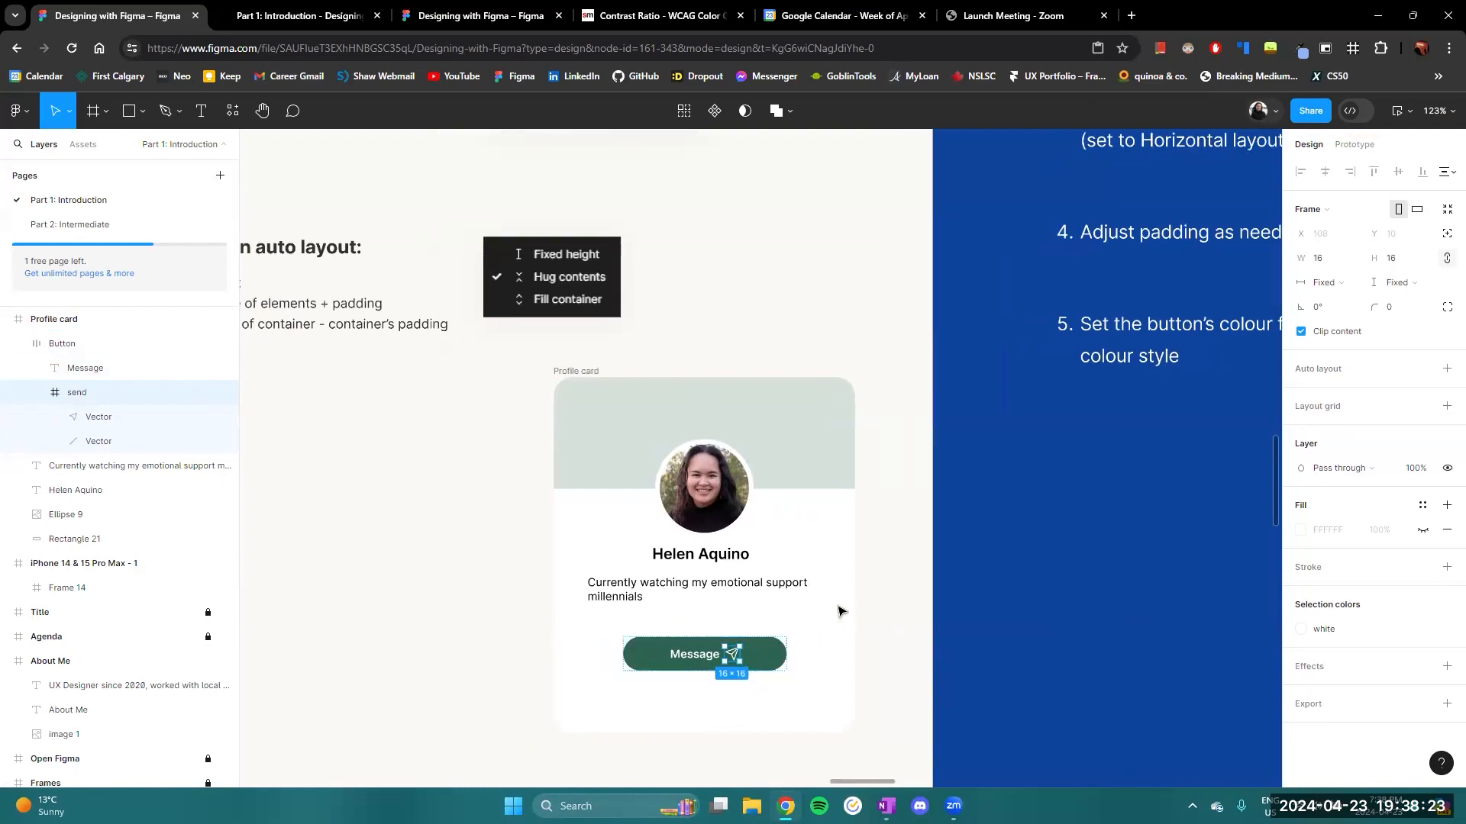
{"action": "scroll", "coordinate": [839, 610], "scroll_direction": "up", "scroll_amount": 3, "text": "ctrl"}
{"action": "scroll", "coordinate": [863, 616], "scroll_direction": "down", "scroll_amount": 2}
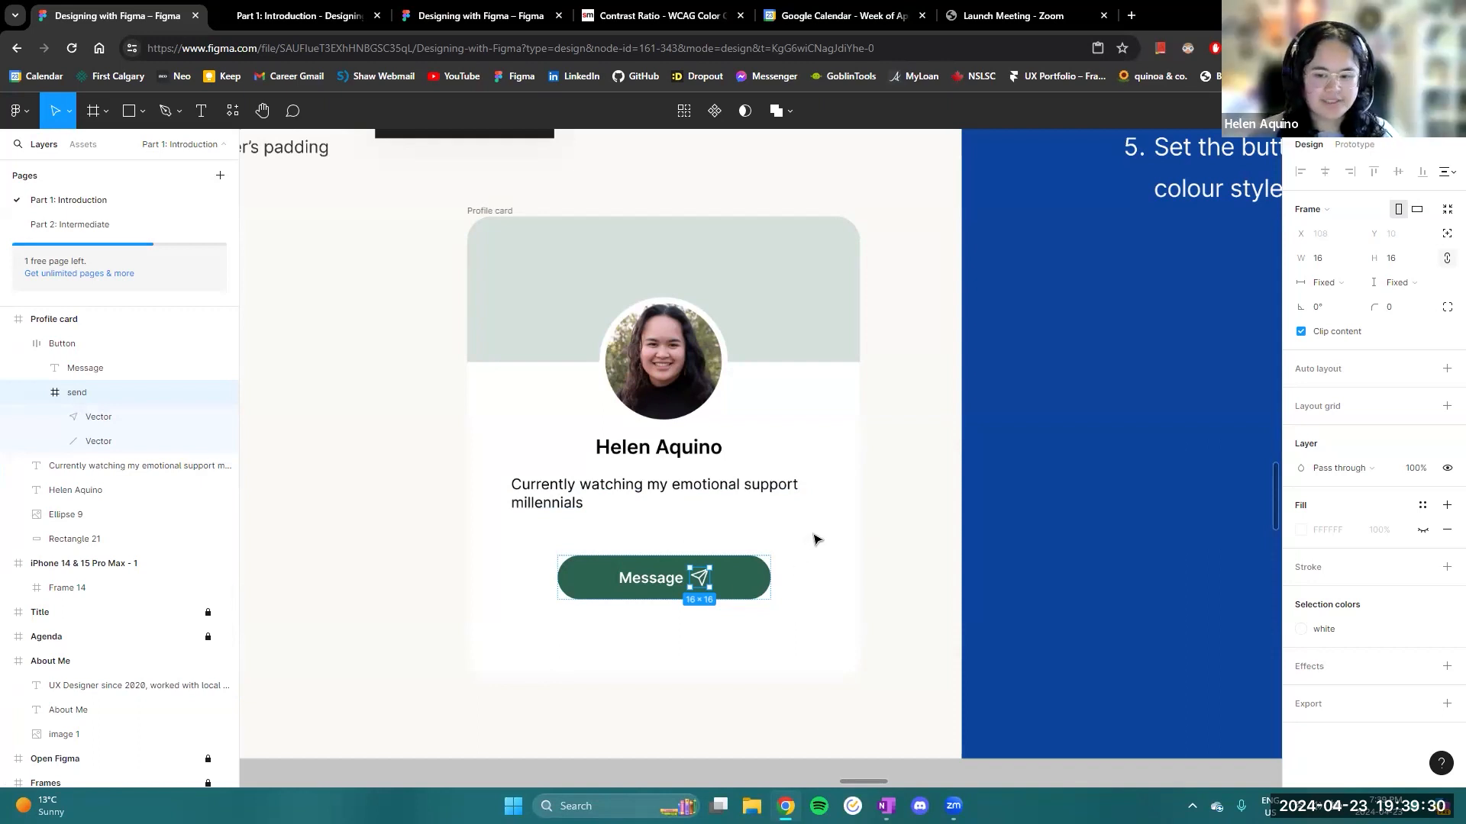
{"action": "scroll", "coordinate": [846, 525], "scroll_direction": "down", "scroll_amount": 2}
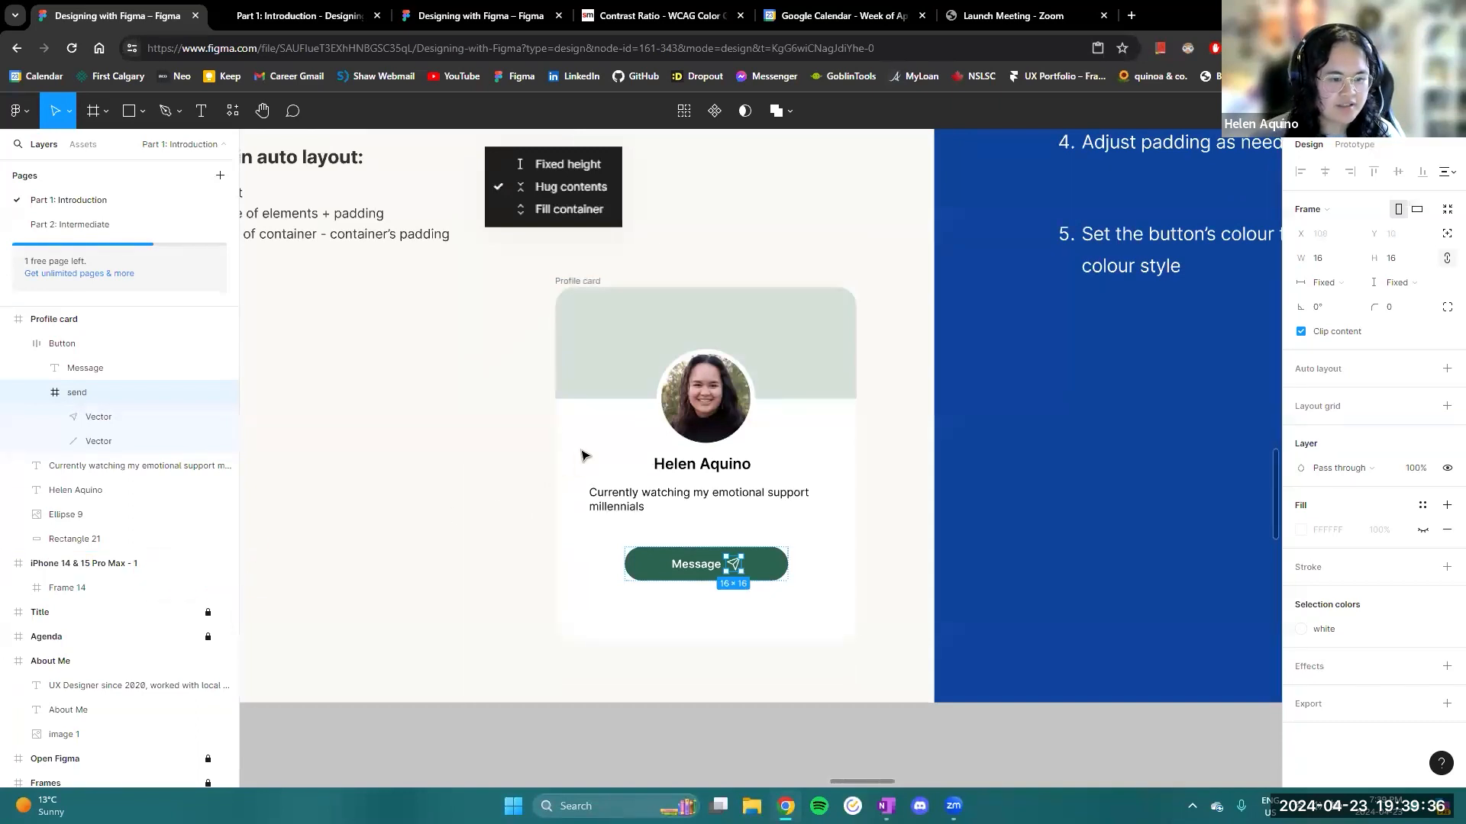
{"action": "scroll", "coordinate": [478, 419], "scroll_direction": "down", "scroll_amount": 4}
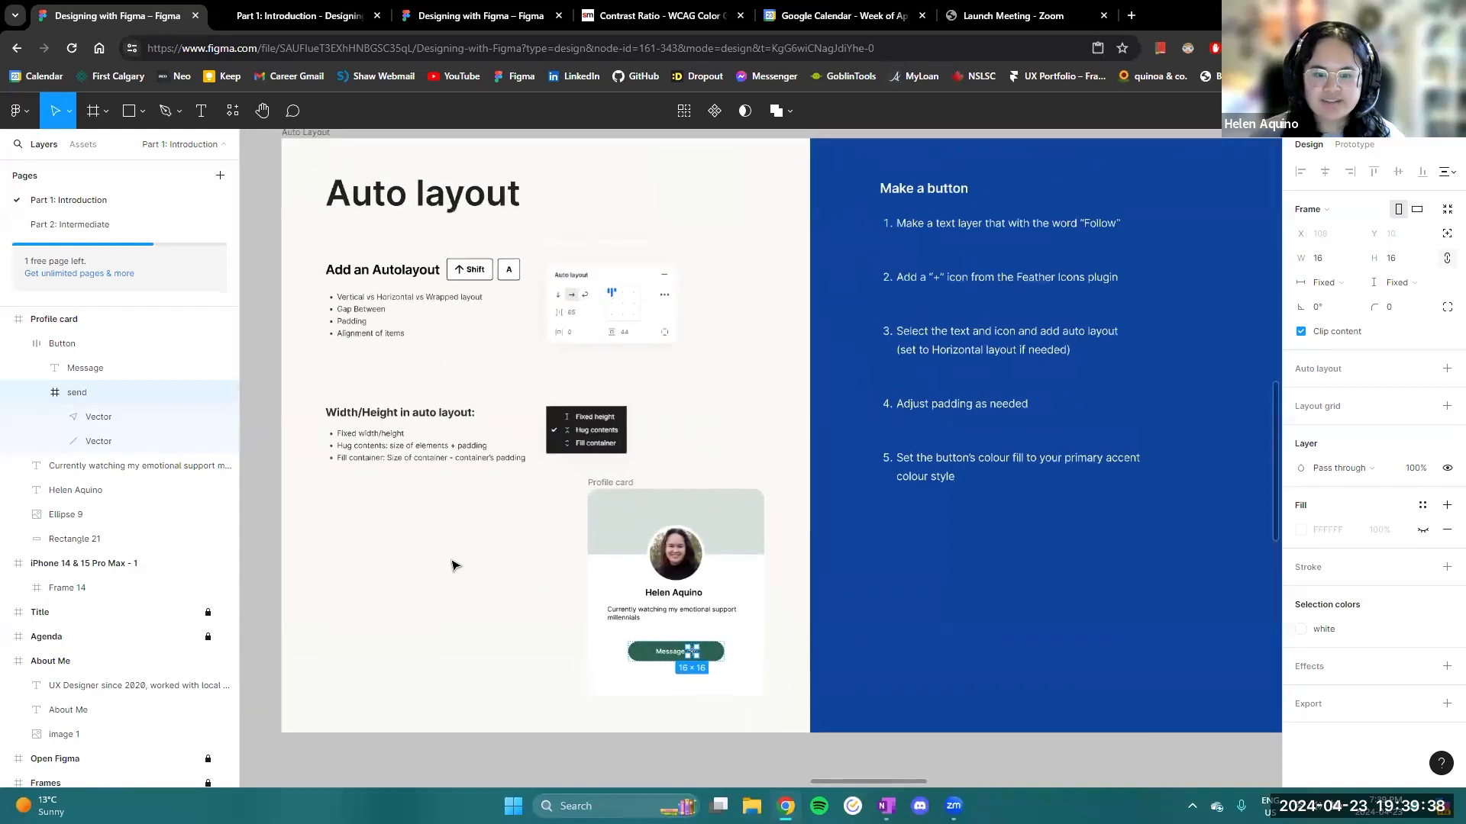
{"action": "scroll", "coordinate": [416, 489], "scroll_direction": "up", "scroll_amount": 2}
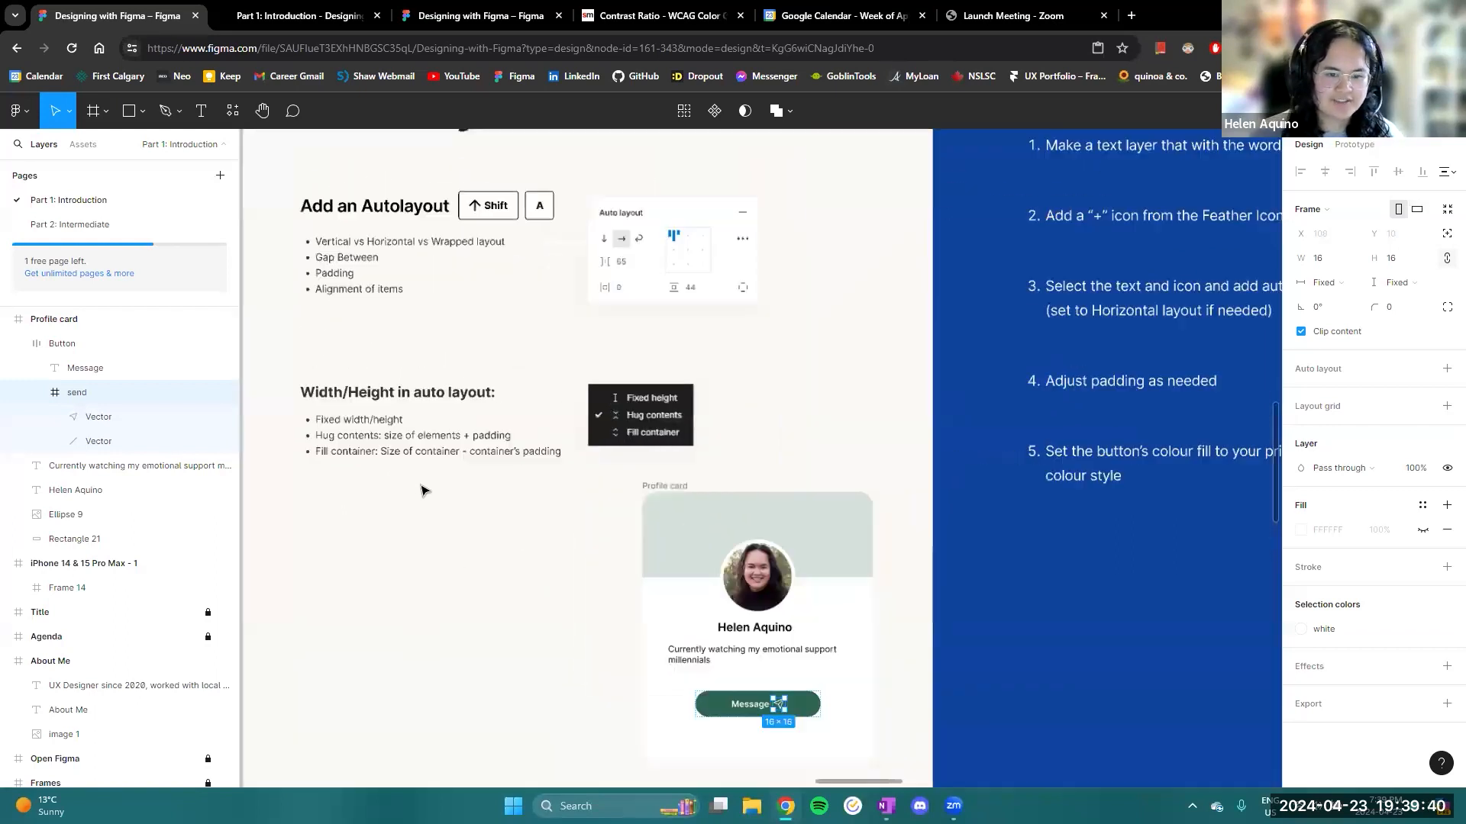
{"action": "left_click_drag", "start_coordinate": [423, 489], "coordinate": [428, 547]}
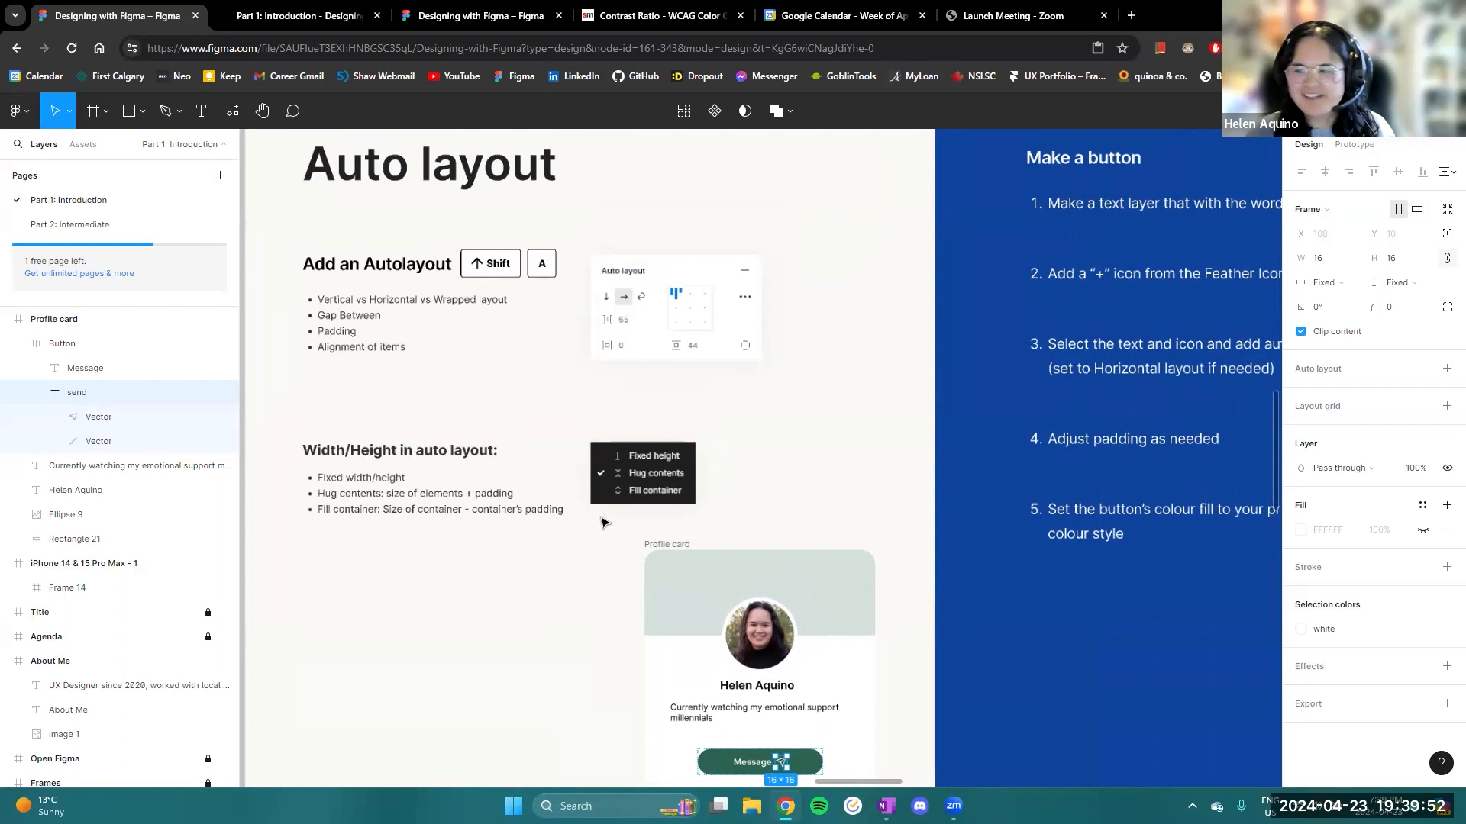
- Set the Message button frame's horizontal sizing to Fixed width and its vertical sizing to Fixed height
{"action": "scroll", "coordinate": [794, 714], "scroll_direction": "down", "scroll_amount": 2}
{"action": "left_click", "coordinate": [816, 677]}
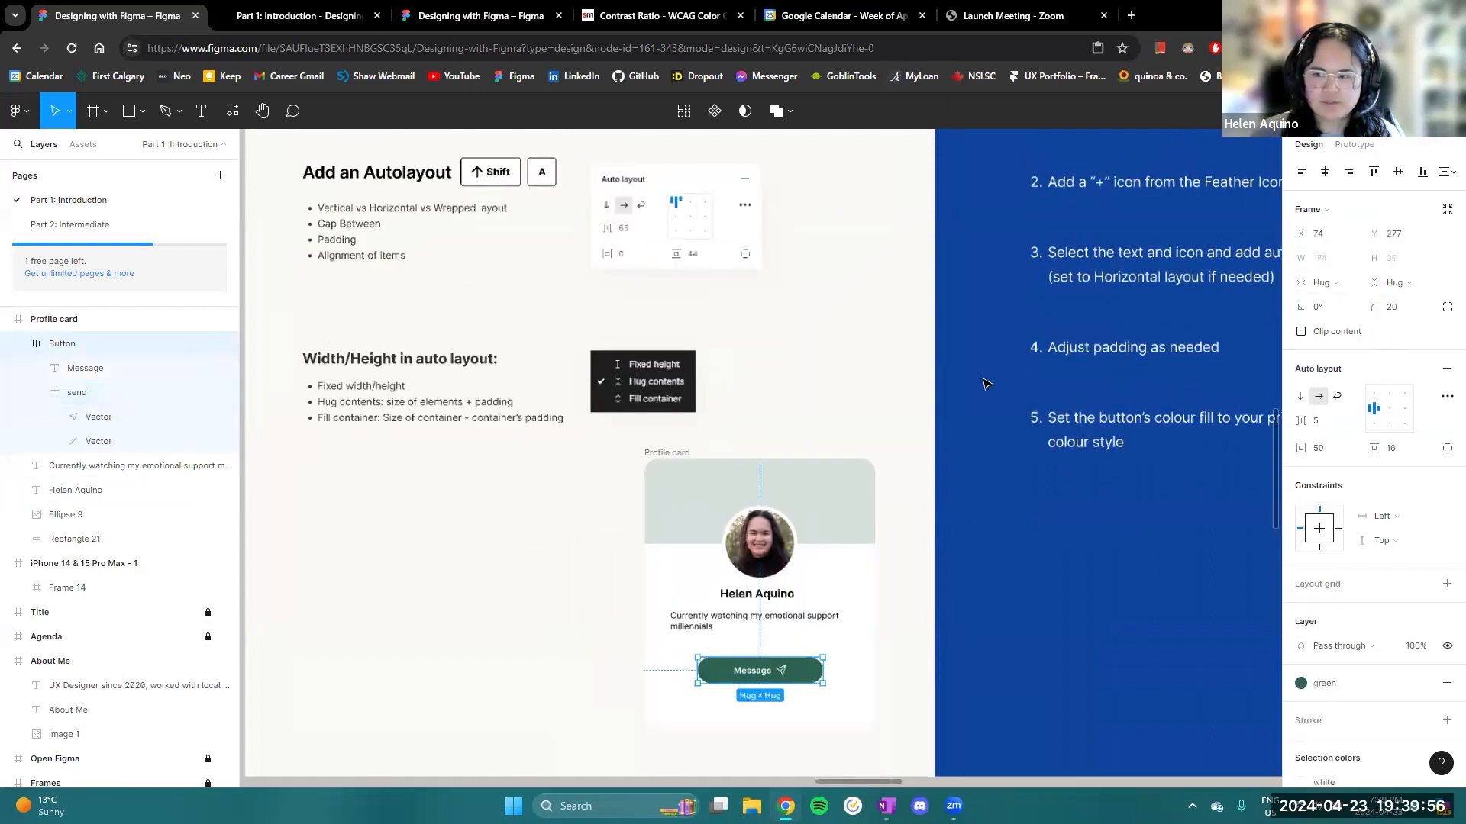
{"action": "left_click", "coordinate": [1321, 283]}
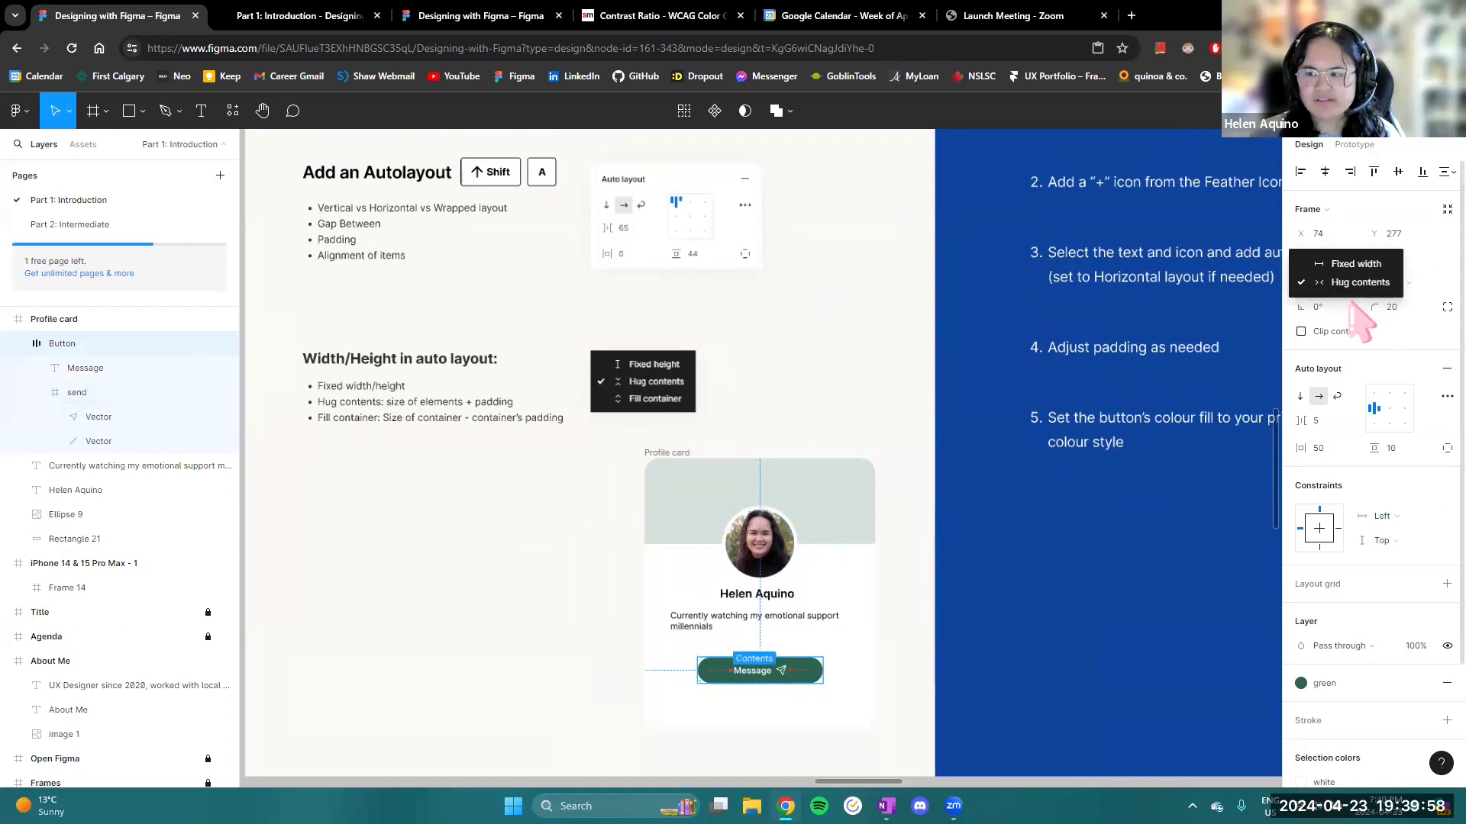
{"action": "left_click", "coordinate": [1343, 262]}
{"action": "left_click", "coordinate": [1394, 282]}
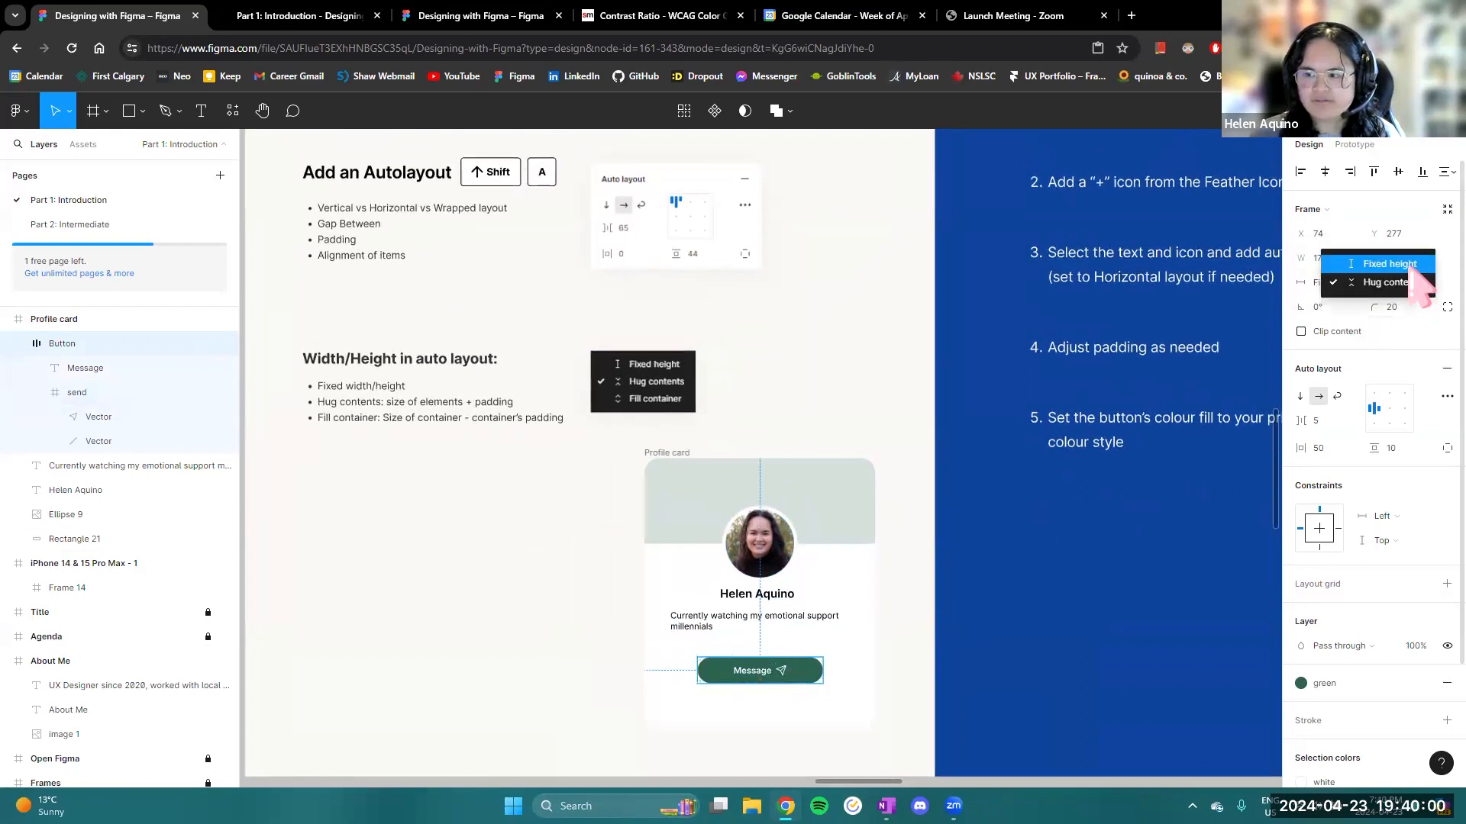
{"action": "left_click", "coordinate": [1408, 263]}
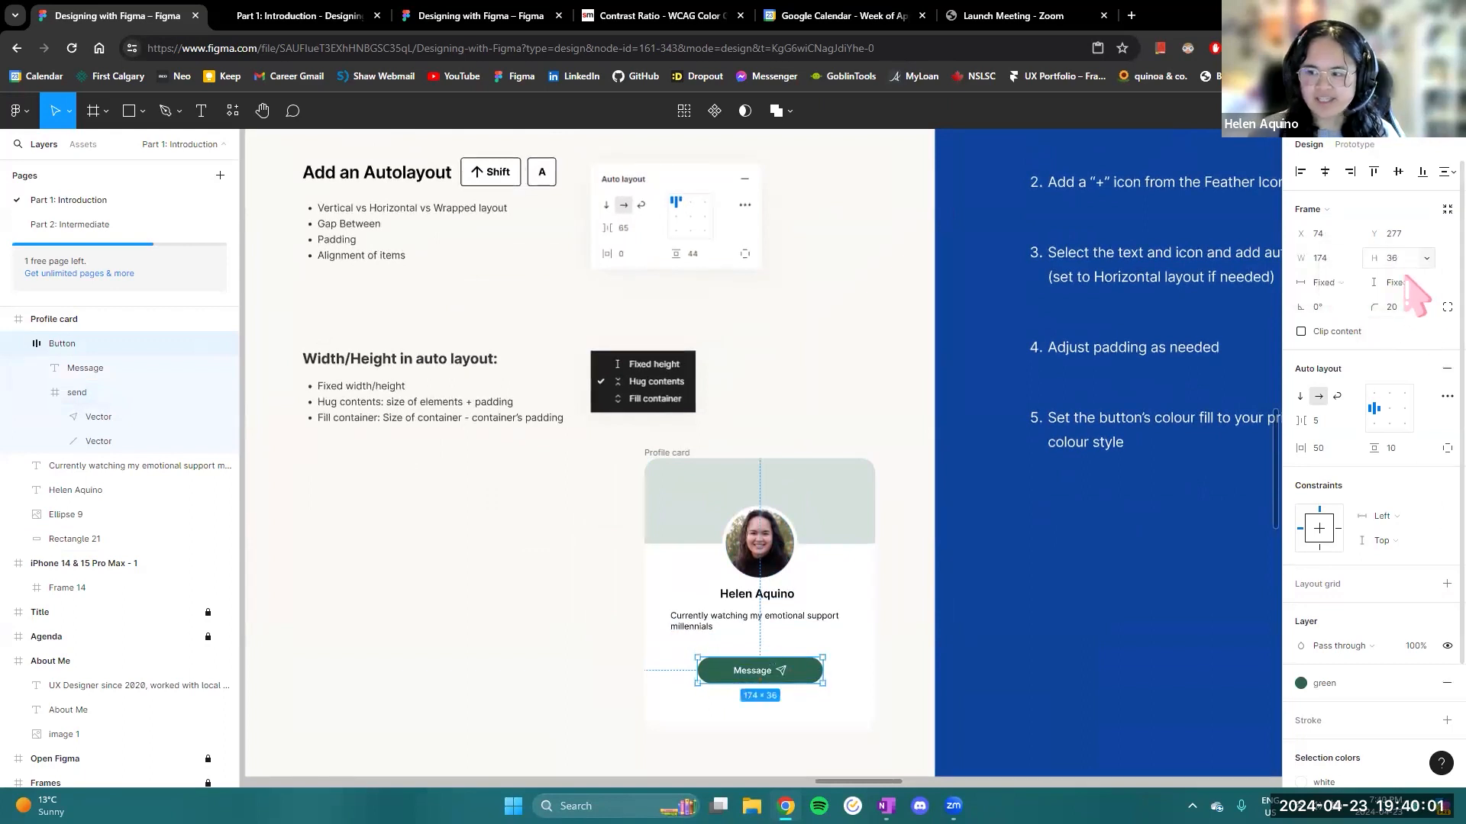
- Compare the header rectangle's size properties, and set the Message button's width and height back to Hug contents
{"action": "left_click", "coordinate": [699, 502]}
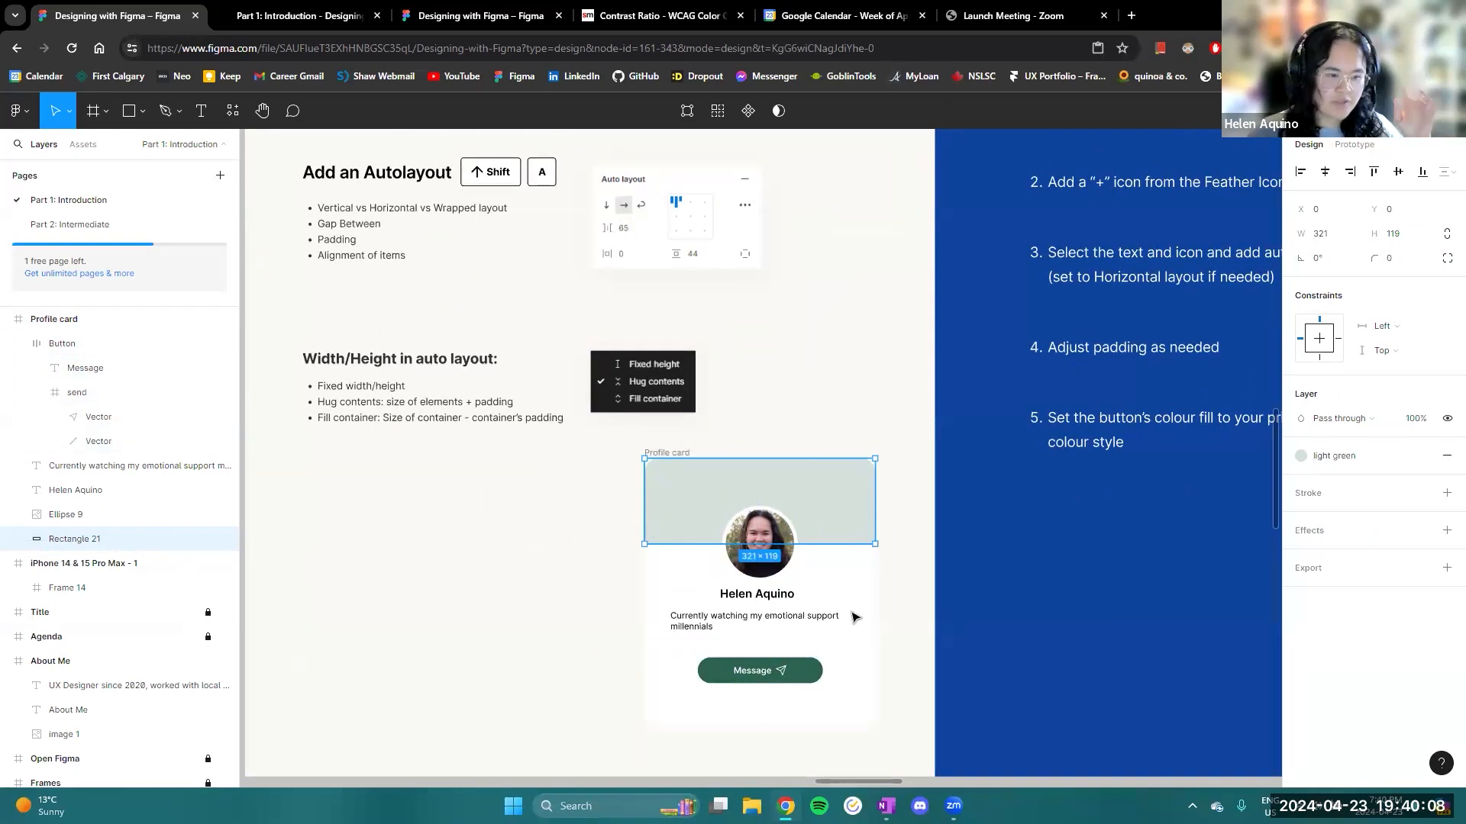
{"action": "left_click", "coordinate": [814, 673]}
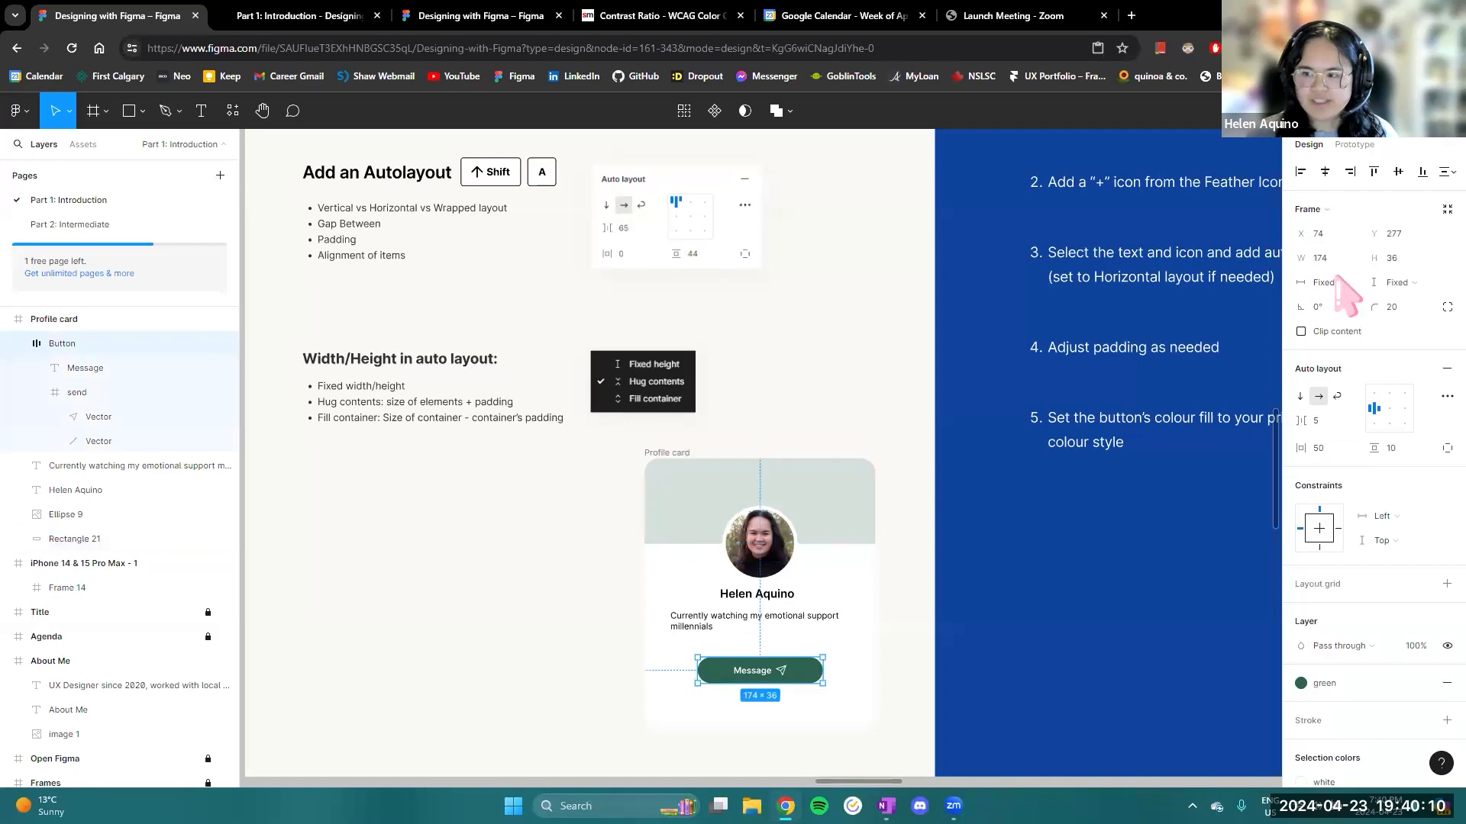
{"action": "left_click", "coordinate": [1343, 290]}
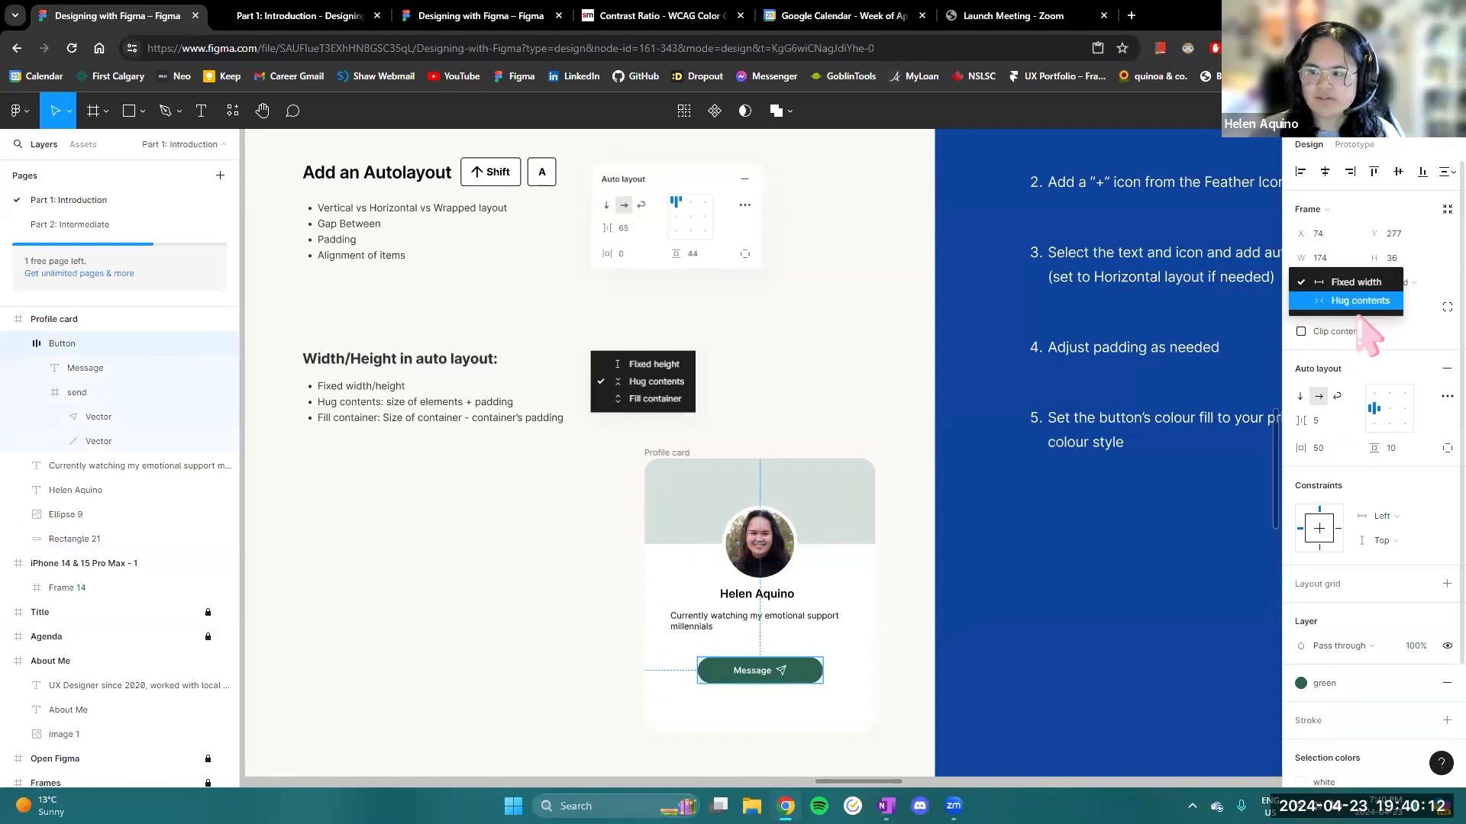
{"action": "left_click", "coordinate": [1352, 300]}
{"action": "left_click", "coordinate": [1411, 289]}
{"action": "left_click", "coordinate": [1413, 303]}
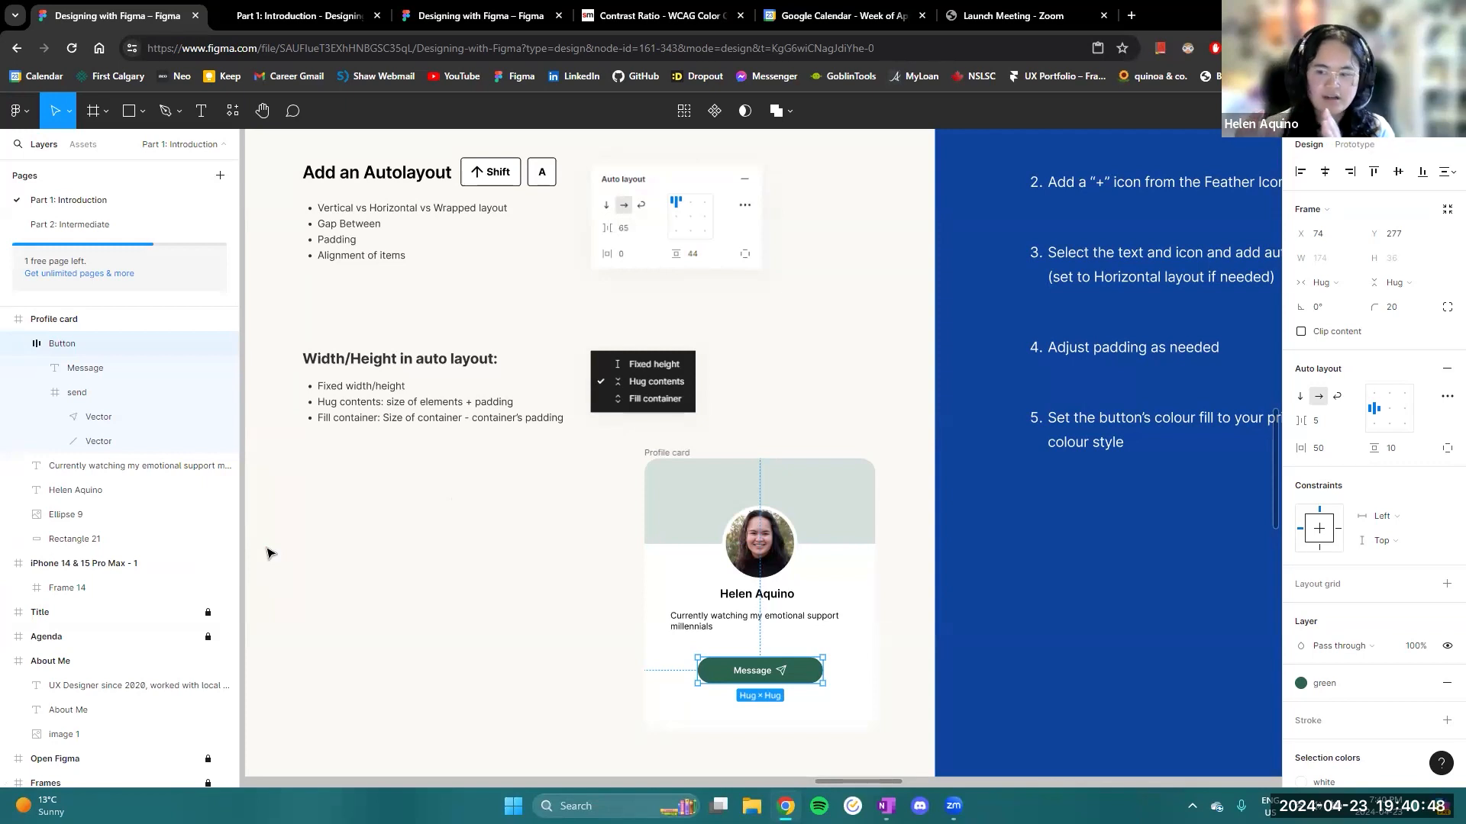
- Examine the Message button up close, checking its text layer and the padding of the whole frame
{"action": "scroll", "coordinate": [828, 671], "scroll_direction": "up", "scroll_amount": 5}
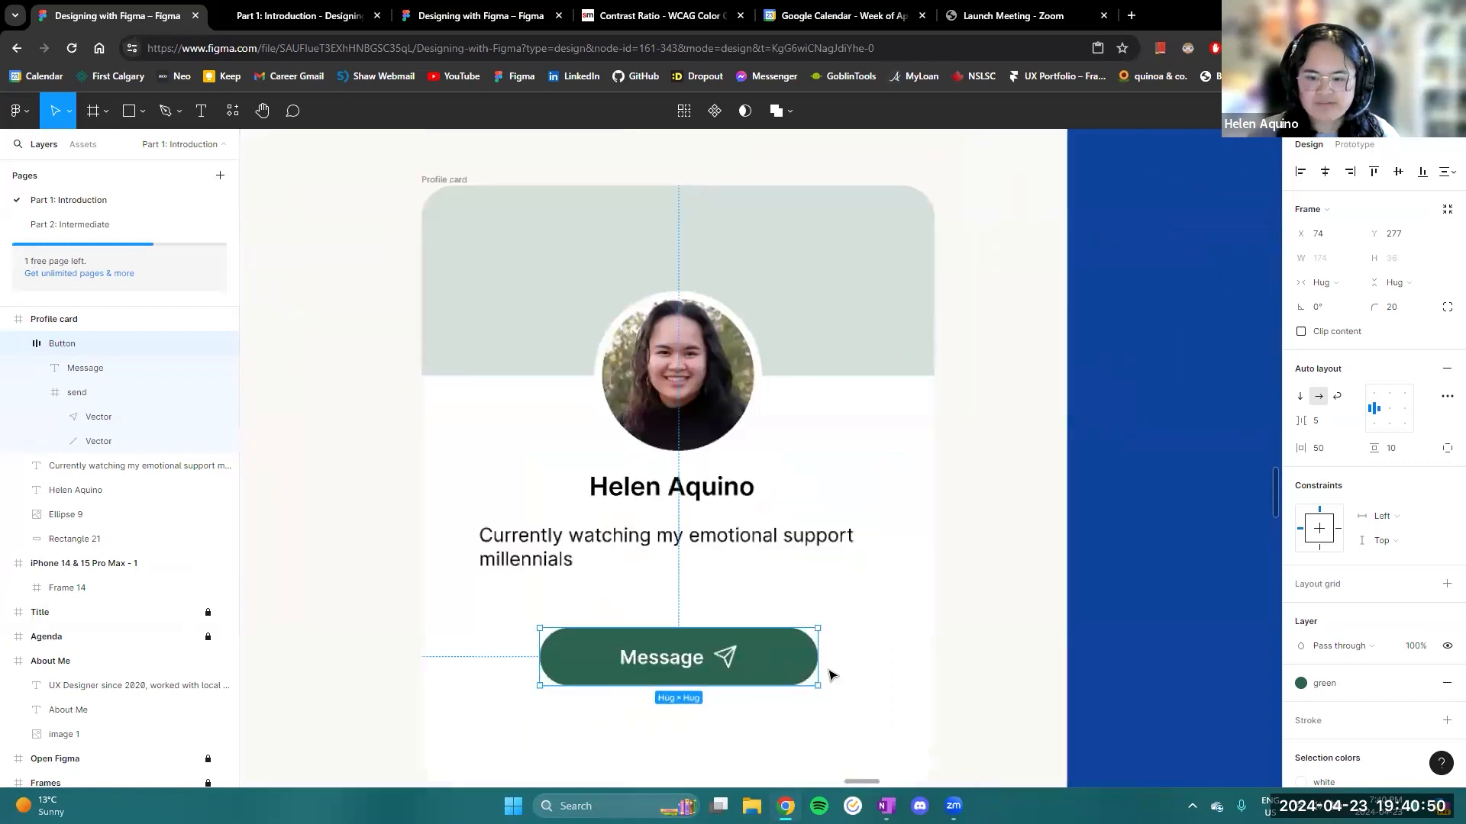
{"action": "left_click_drag", "start_coordinate": [846, 659], "coordinate": [1005, 530]}
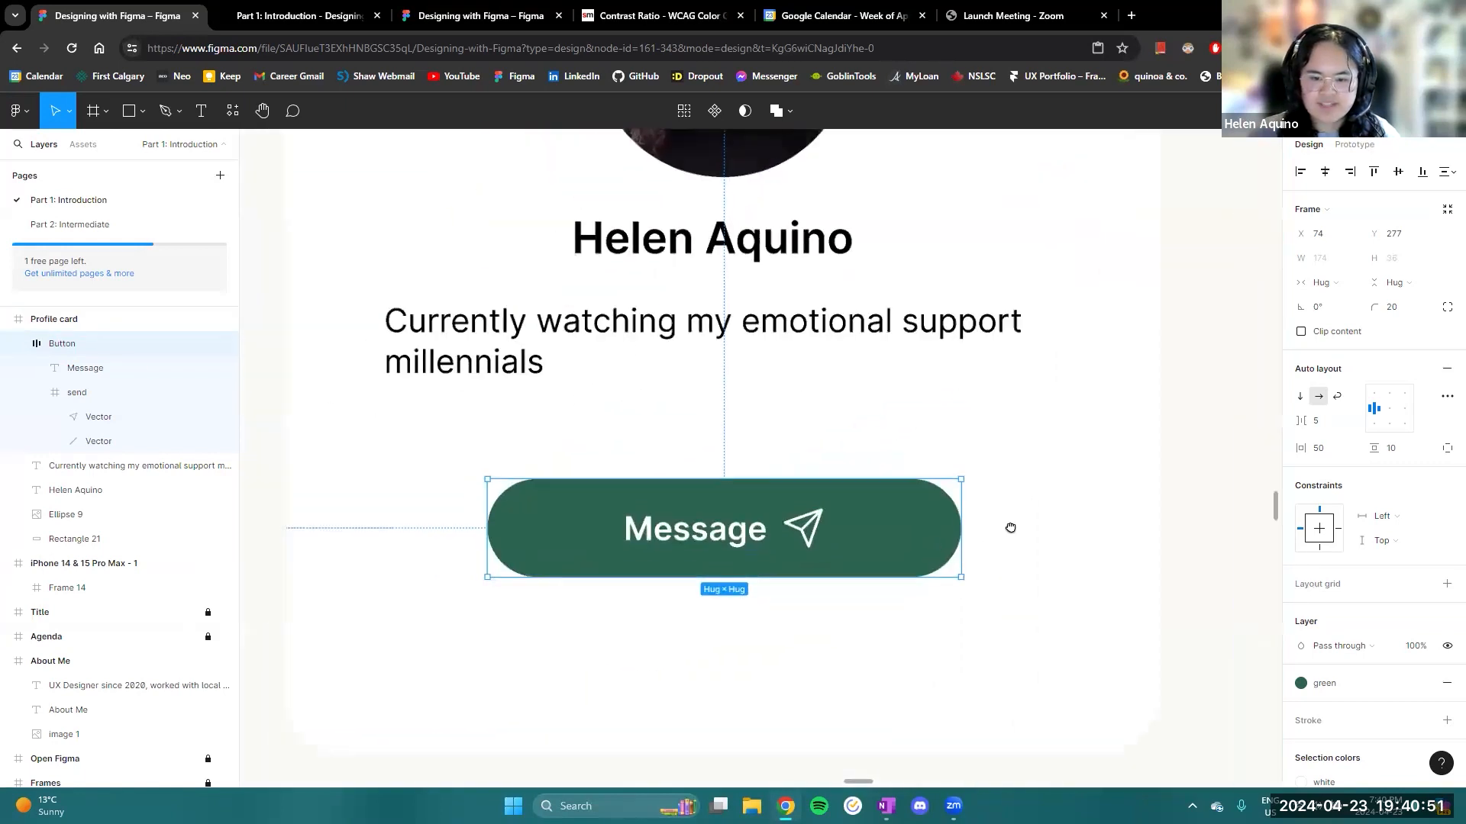
{"action": "double_click", "coordinate": [722, 534]}
{"action": "left_click", "coordinate": [903, 511]}
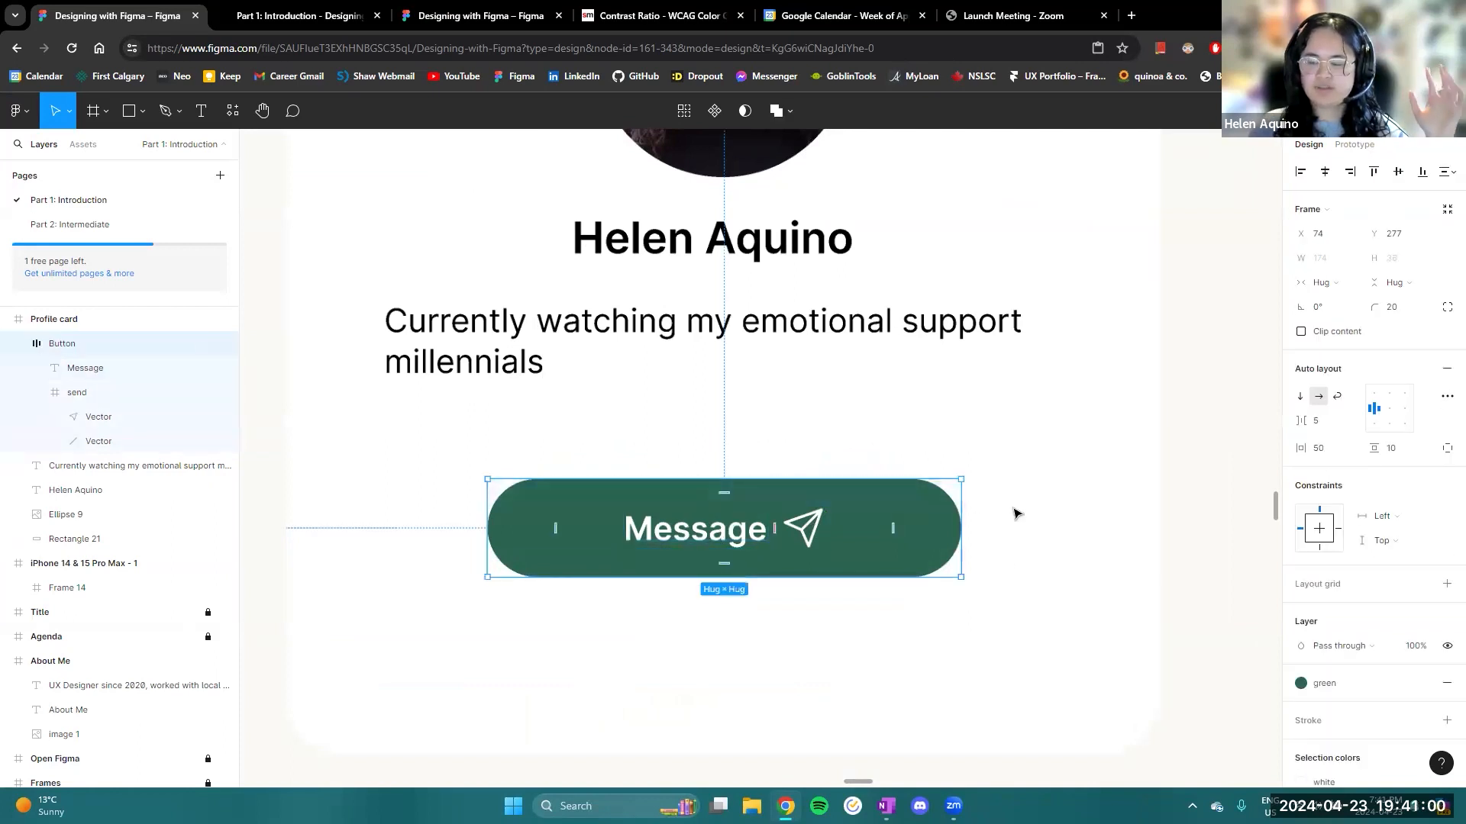
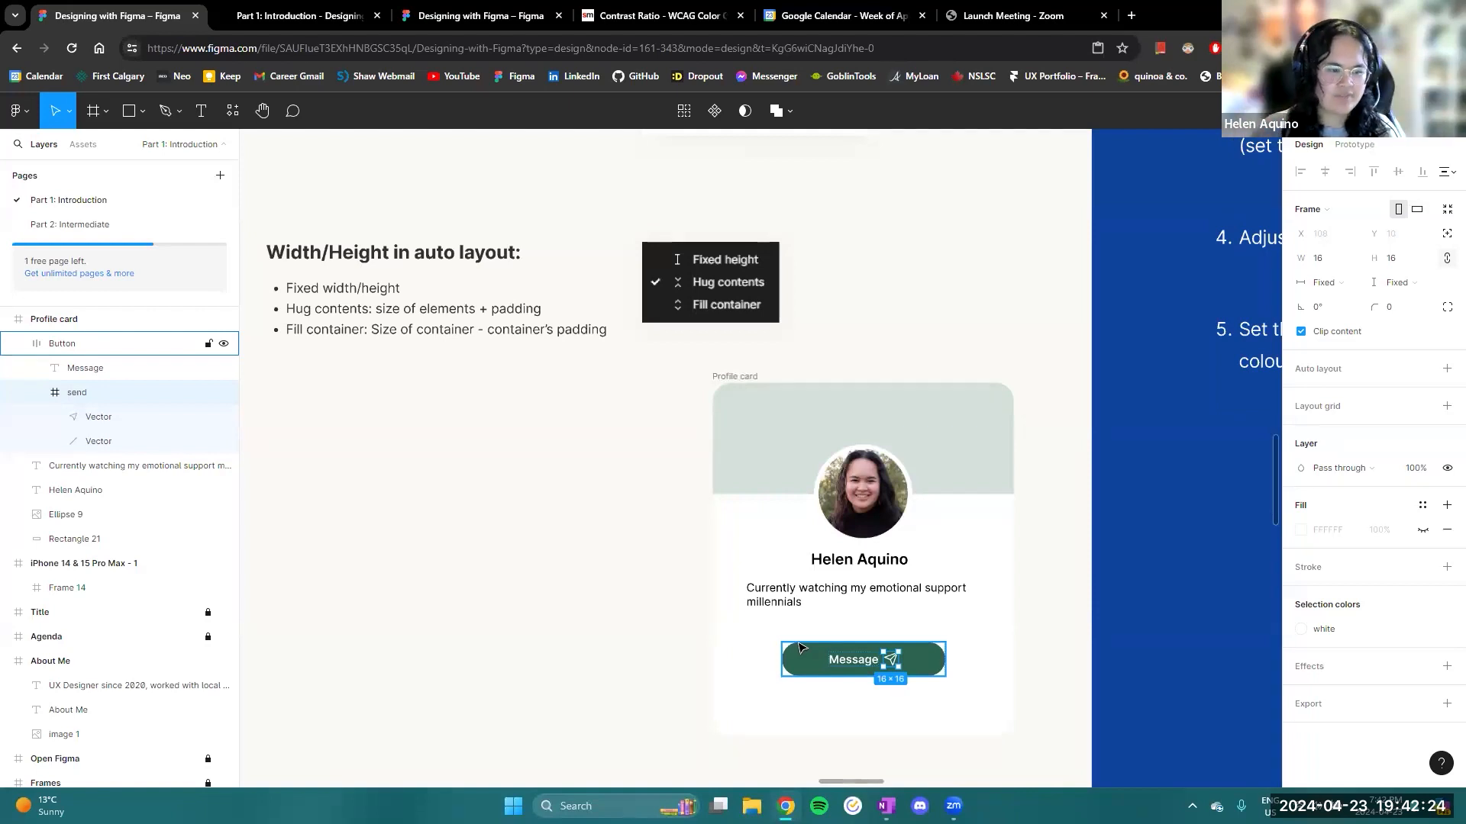
- Review the Auto layout slide's notes on adding an auto layout and on width and height sizing
{"action": "scroll", "coordinate": [763, 535], "scroll_direction": "up", "scroll_amount": 4}
{"action": "scroll", "coordinate": [667, 458], "scroll_direction": "left", "scroll_amount": 3}
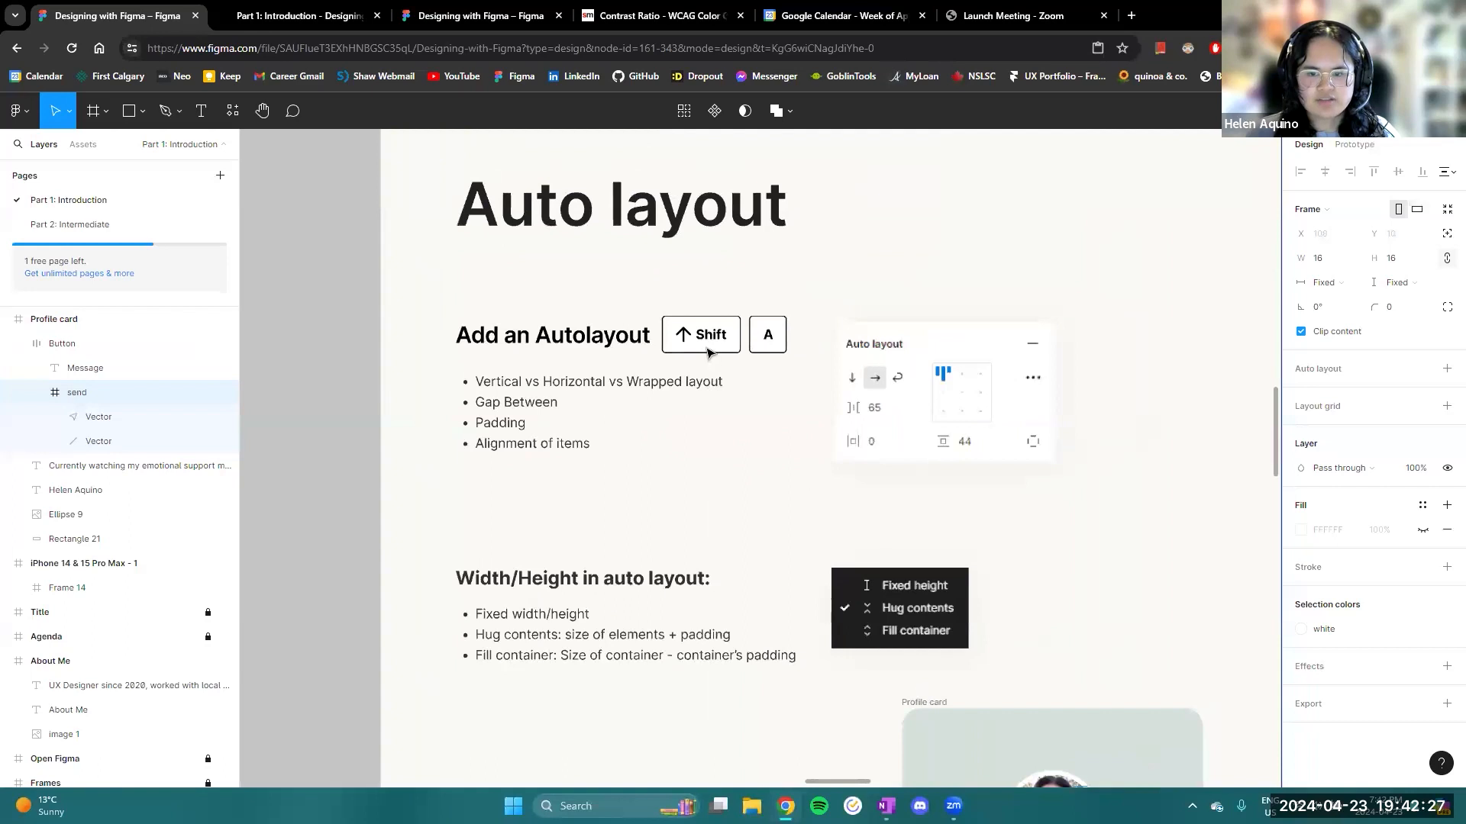
{"action": "scroll", "coordinate": [707, 338], "scroll_direction": "up", "scroll_amount": 5}
{"action": "scroll", "coordinate": [704, 328], "scroll_direction": "down", "scroll_amount": 5}
{"action": "left_click", "coordinate": [421, 162]}
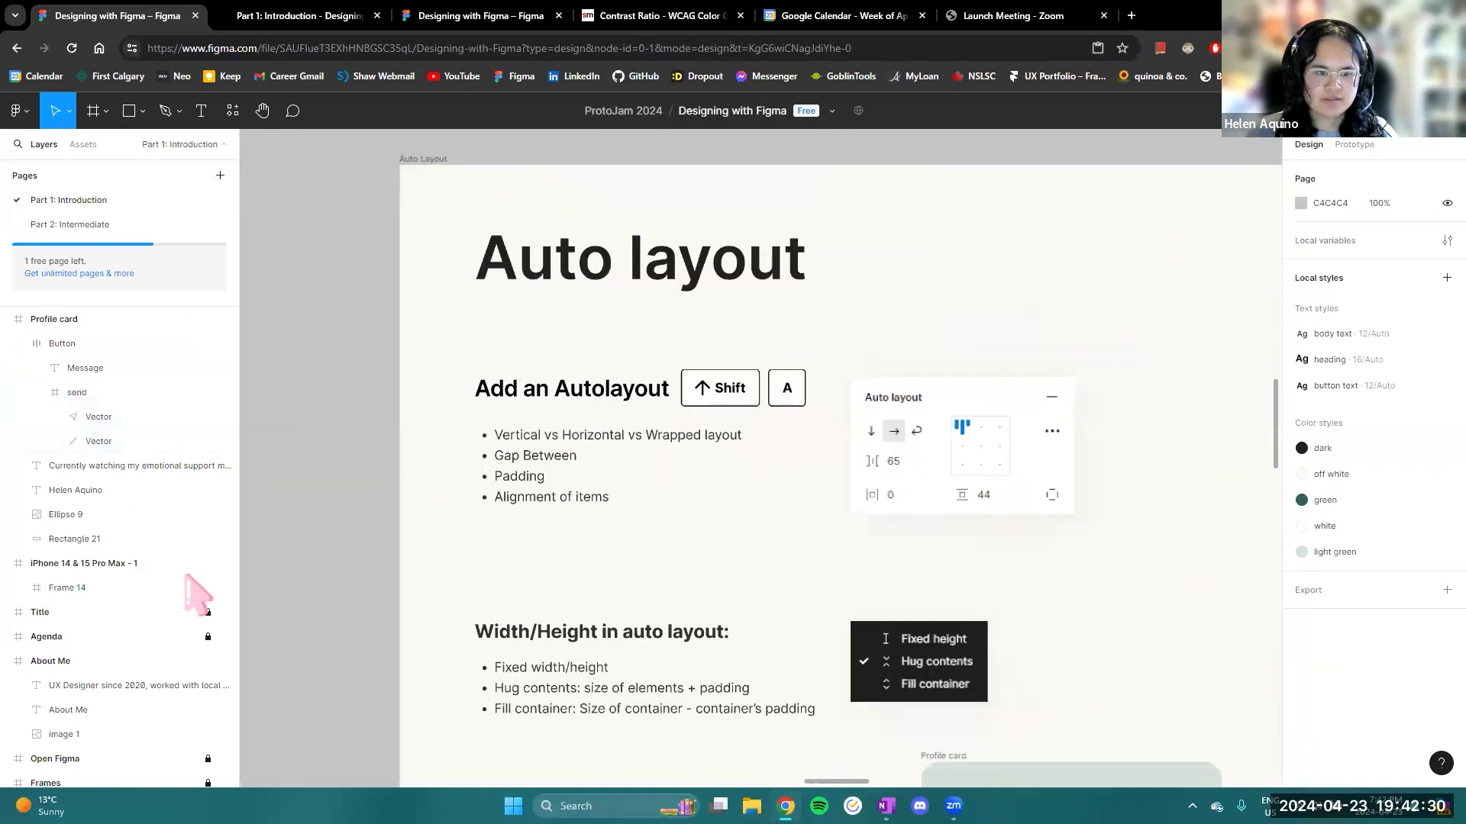
{"action": "scroll", "coordinate": [137, 565], "scroll_direction": "down", "scroll_amount": 3}
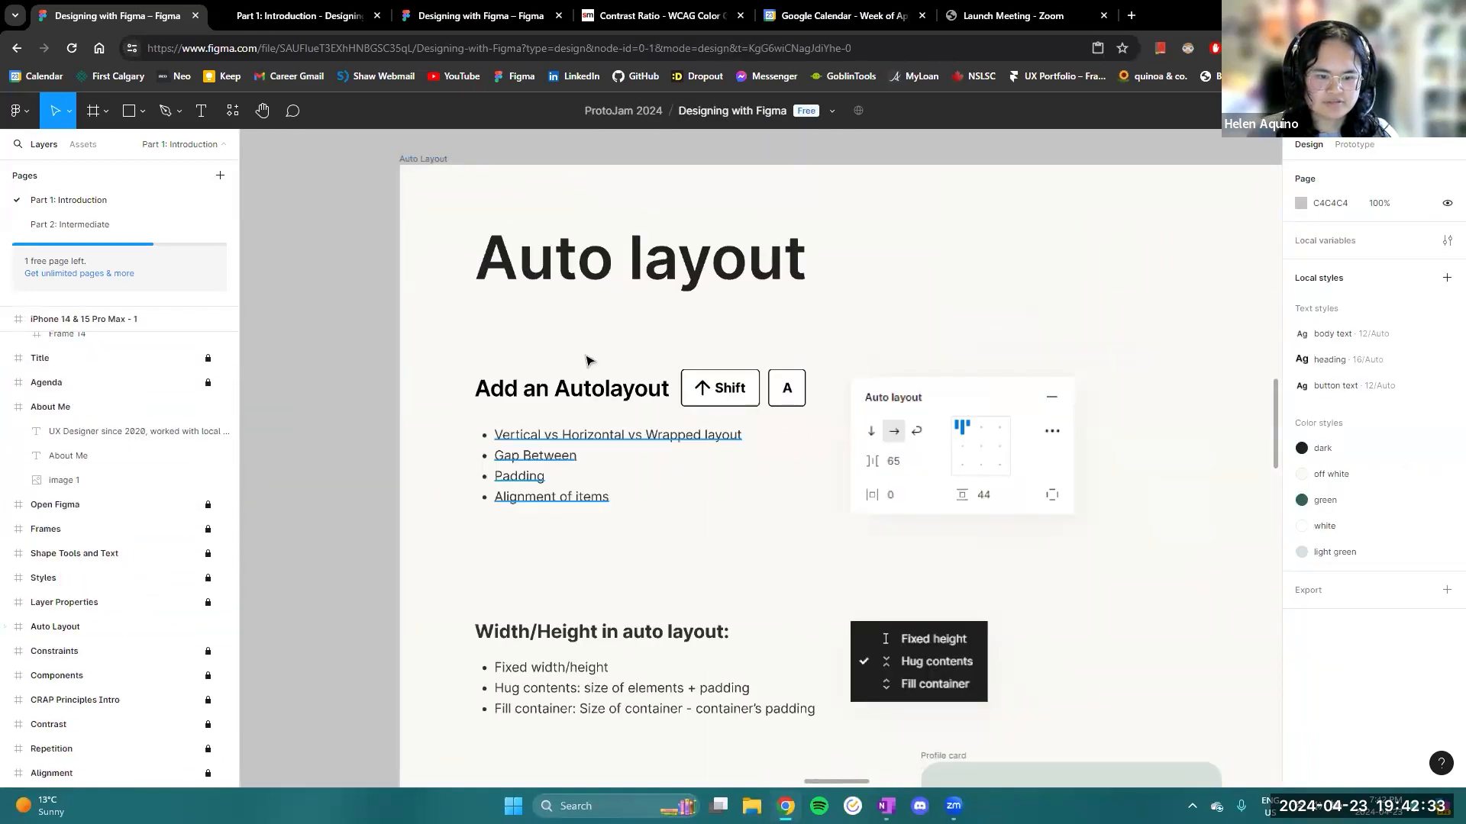
{"action": "scroll", "coordinate": [759, 455], "scroll_direction": "up", "scroll_amount": 2}
{"action": "scroll", "coordinate": [759, 454], "scroll_direction": "up", "scroll_amount": 2}
{"action": "scroll", "coordinate": [716, 543], "scroll_direction": "up", "scroll_amount": 2}
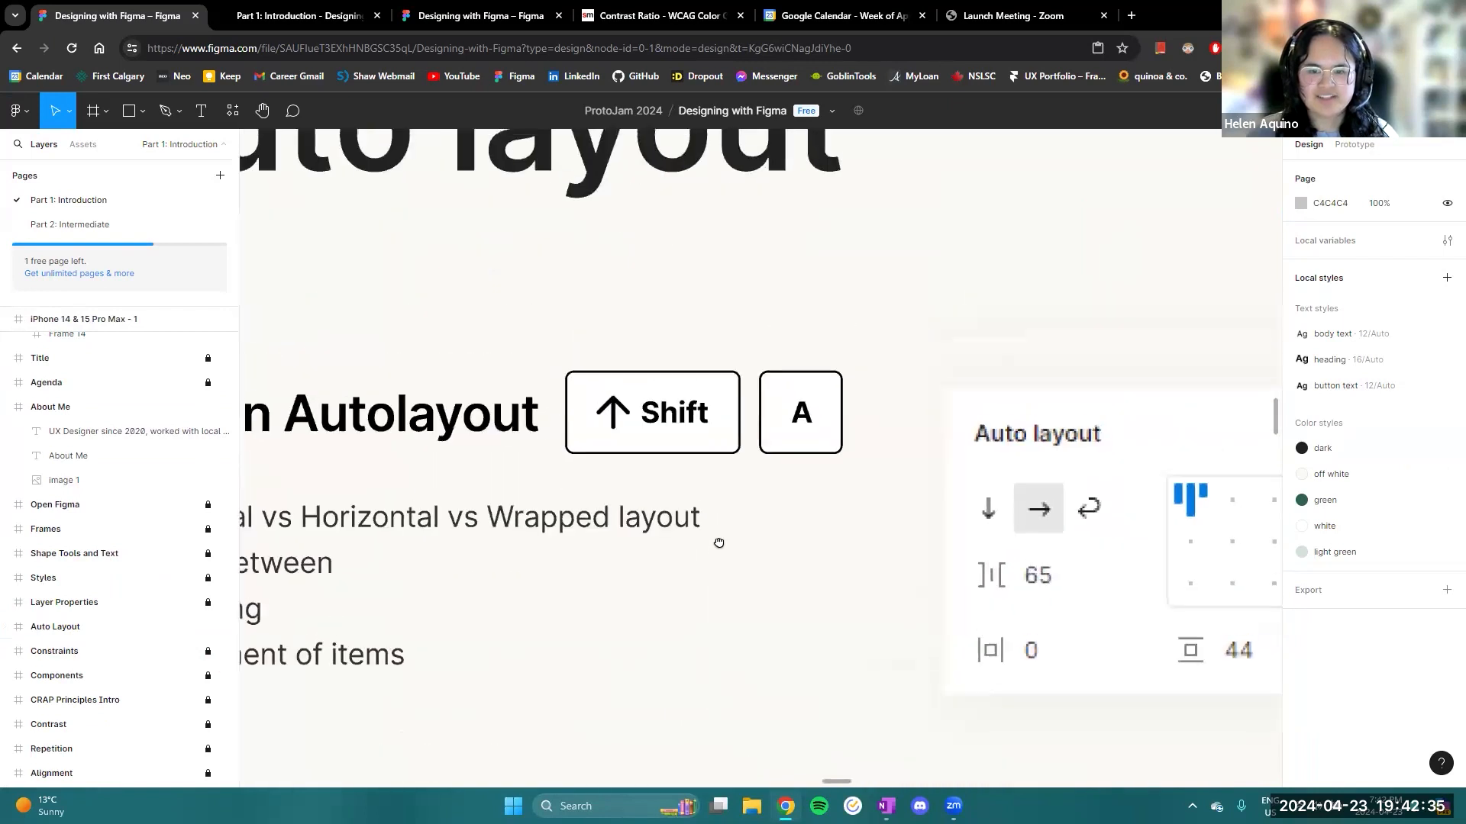
- Inspect the Shift key frame beside the Add an Autolayout heading, checking the size settings of its text layer
{"action": "left_click", "coordinate": [655, 460]}
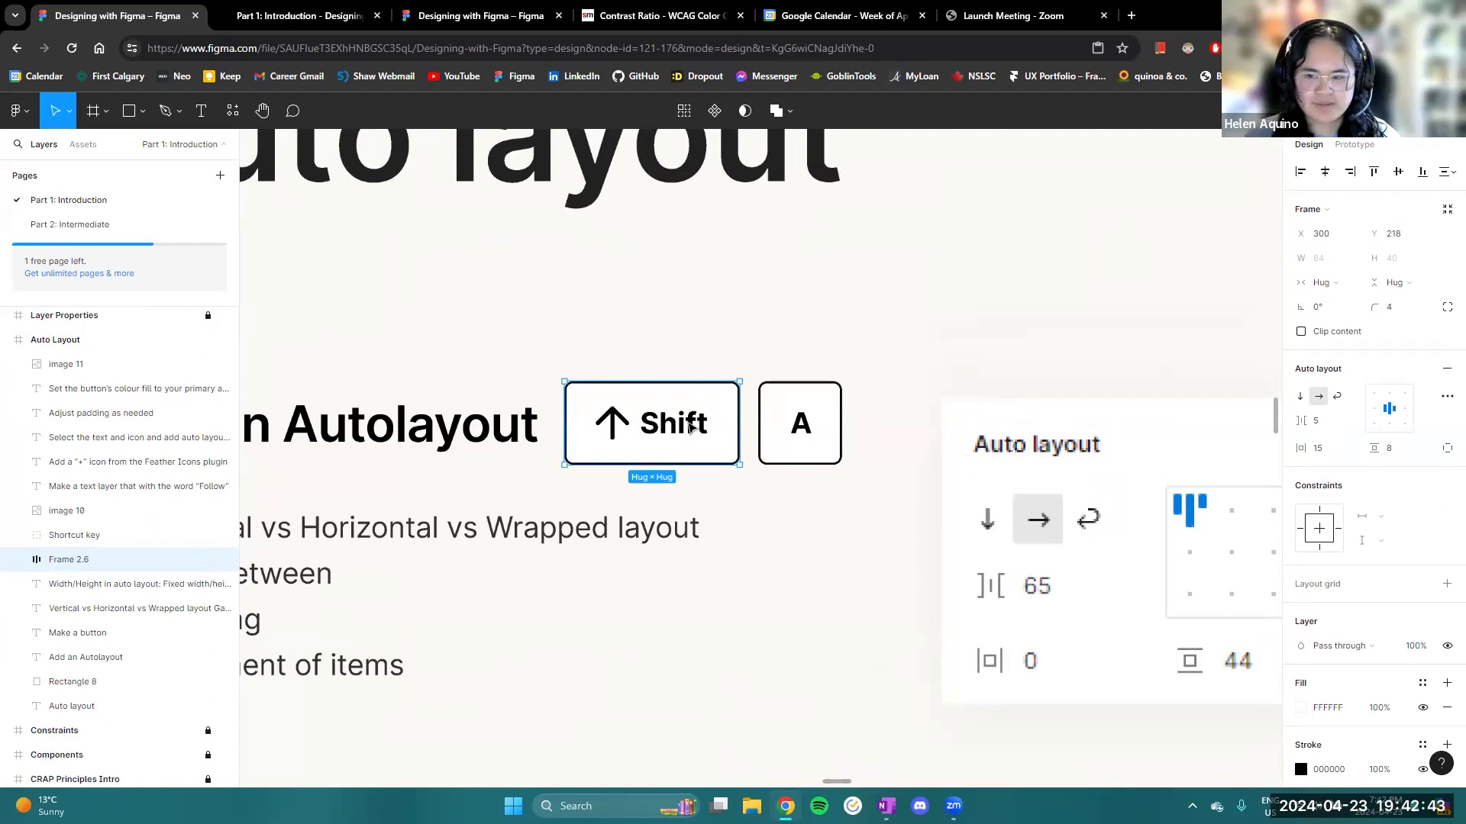
{"action": "scroll", "coordinate": [657, 435], "scroll_direction": "up", "scroll_amount": 3}
{"action": "double_click", "coordinate": [658, 431]}
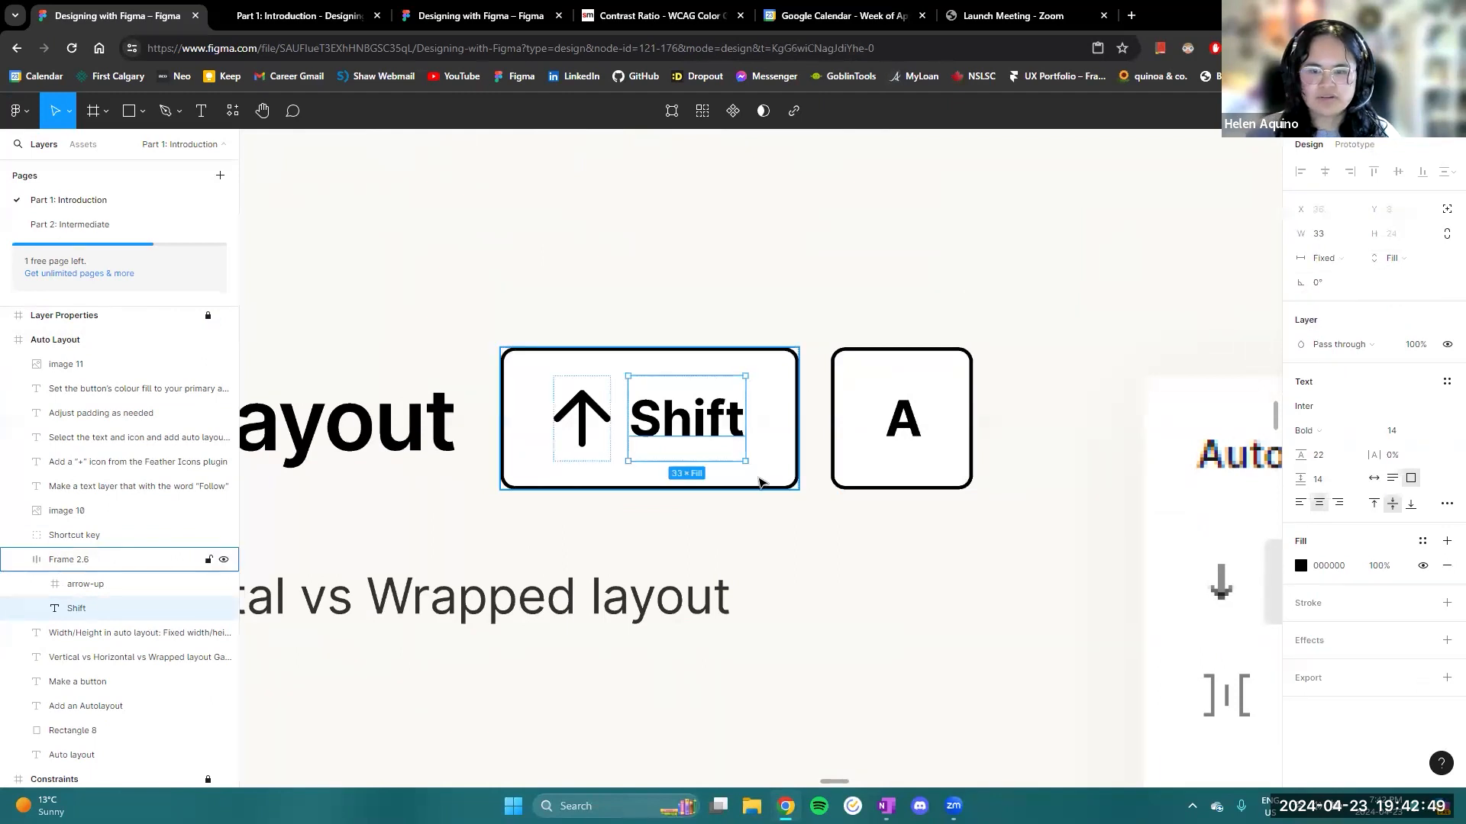
{"action": "scroll", "coordinate": [760, 481], "scroll_direction": "down", "scroll_amount": 5}
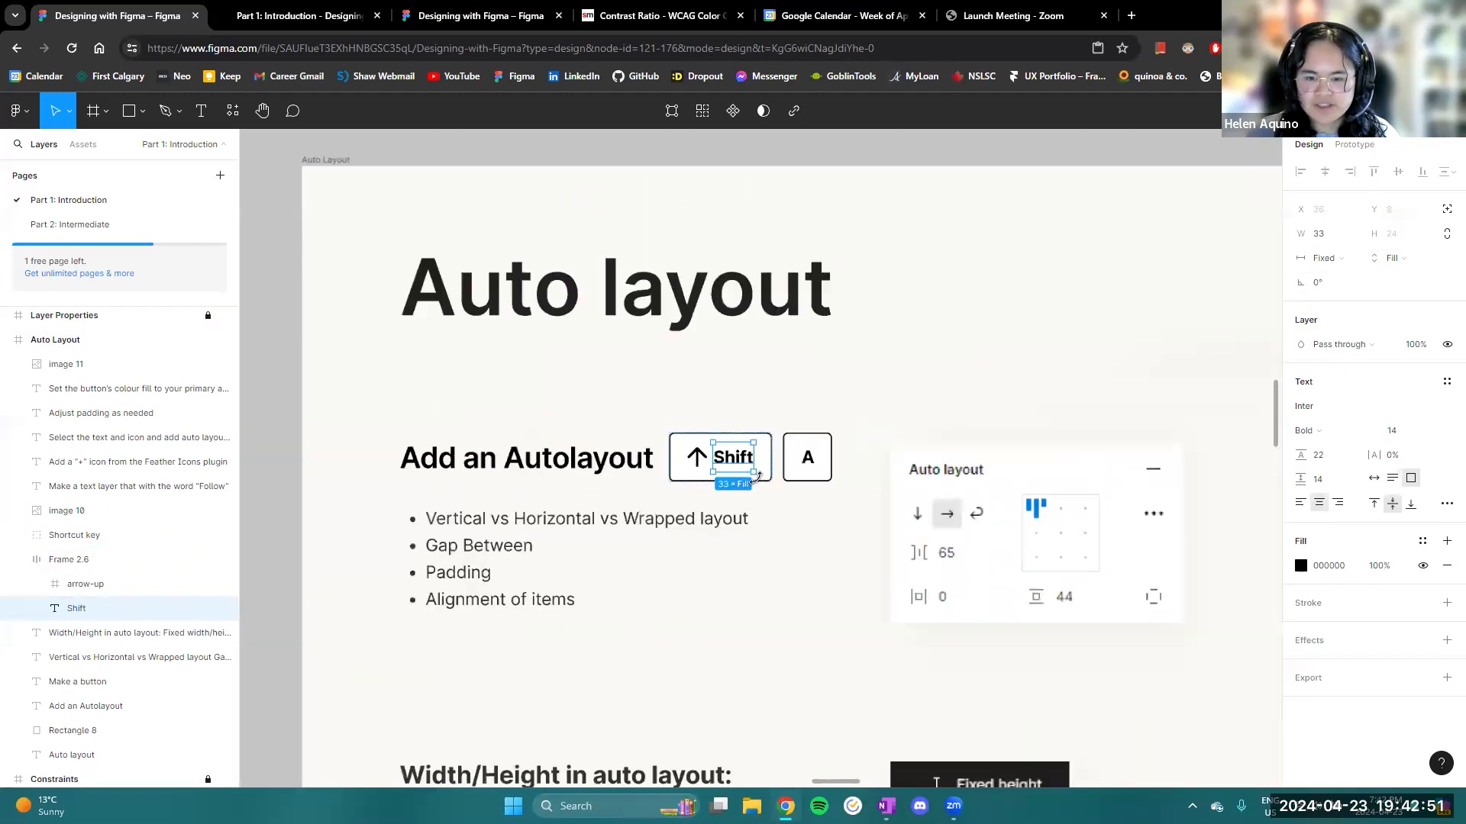
{"action": "scroll", "coordinate": [749, 472], "scroll_direction": "up", "scroll_amount": 5}
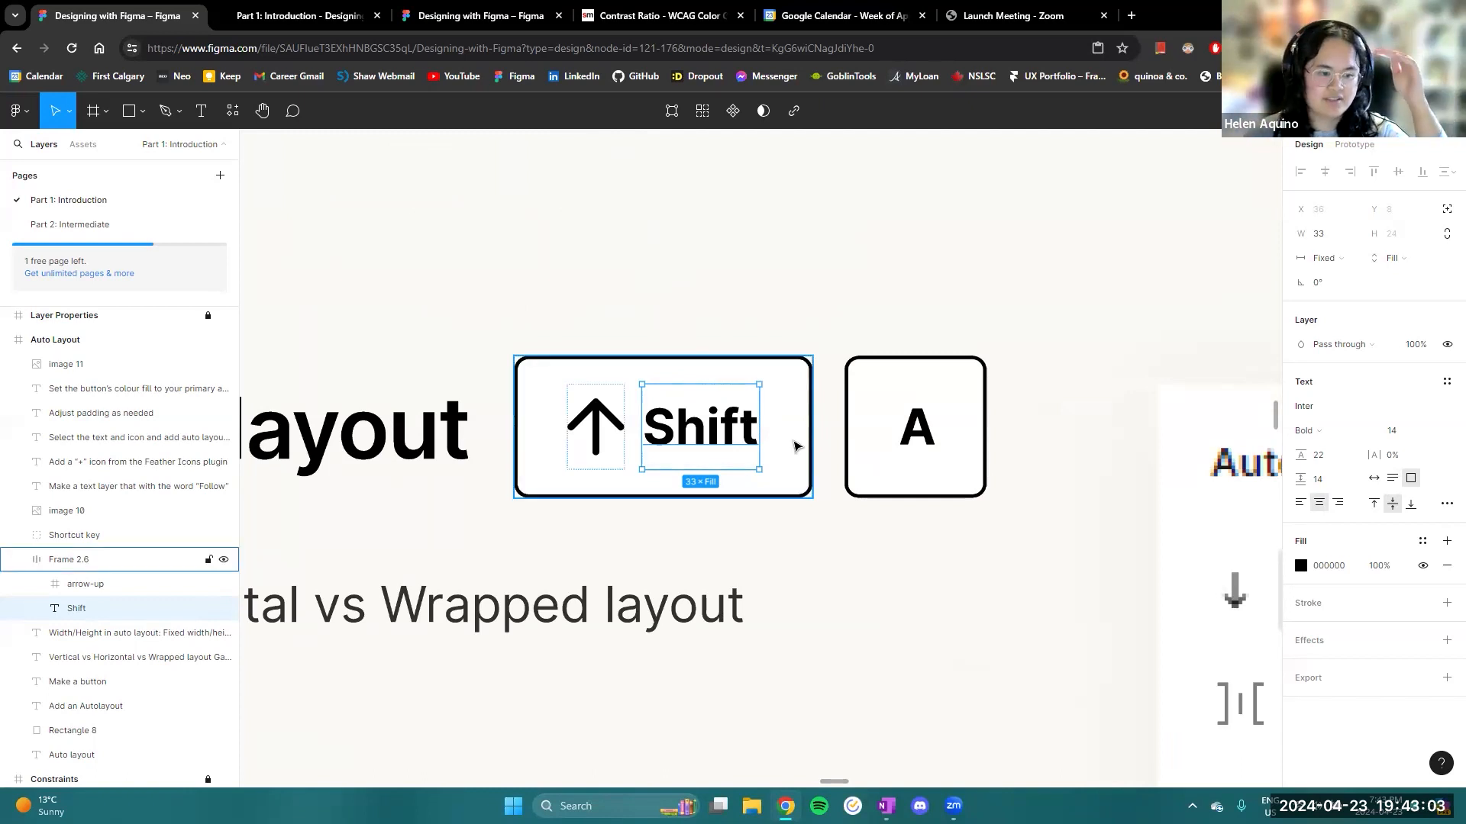
{"action": "scroll", "coordinate": [651, 577], "scroll_direction": "down", "scroll_amount": 3}
{"action": "scroll", "coordinate": [651, 565], "scroll_direction": "down", "scroll_amount": 5}
{"action": "scroll", "coordinate": [680, 593], "scroll_direction": "down", "scroll_amount": 3}
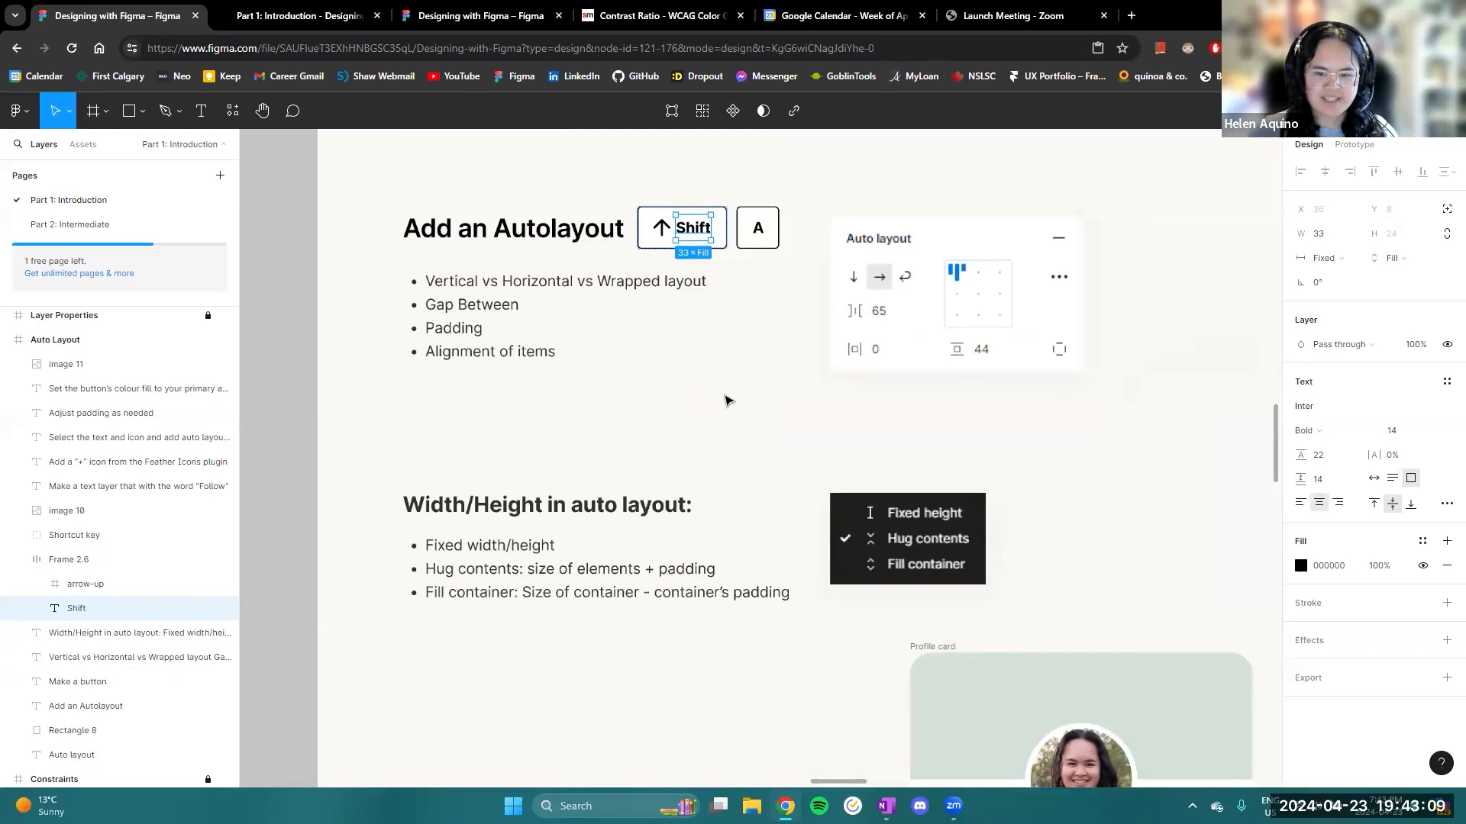
- Compare the Shift key frame's padding and hug settings with the sizing of the Shift text inside it
{"action": "scroll", "coordinate": [726, 399], "scroll_direction": "up", "scroll_amount": 5}
{"action": "scroll", "coordinate": [722, 519], "scroll_direction": "up", "scroll_amount": 3}
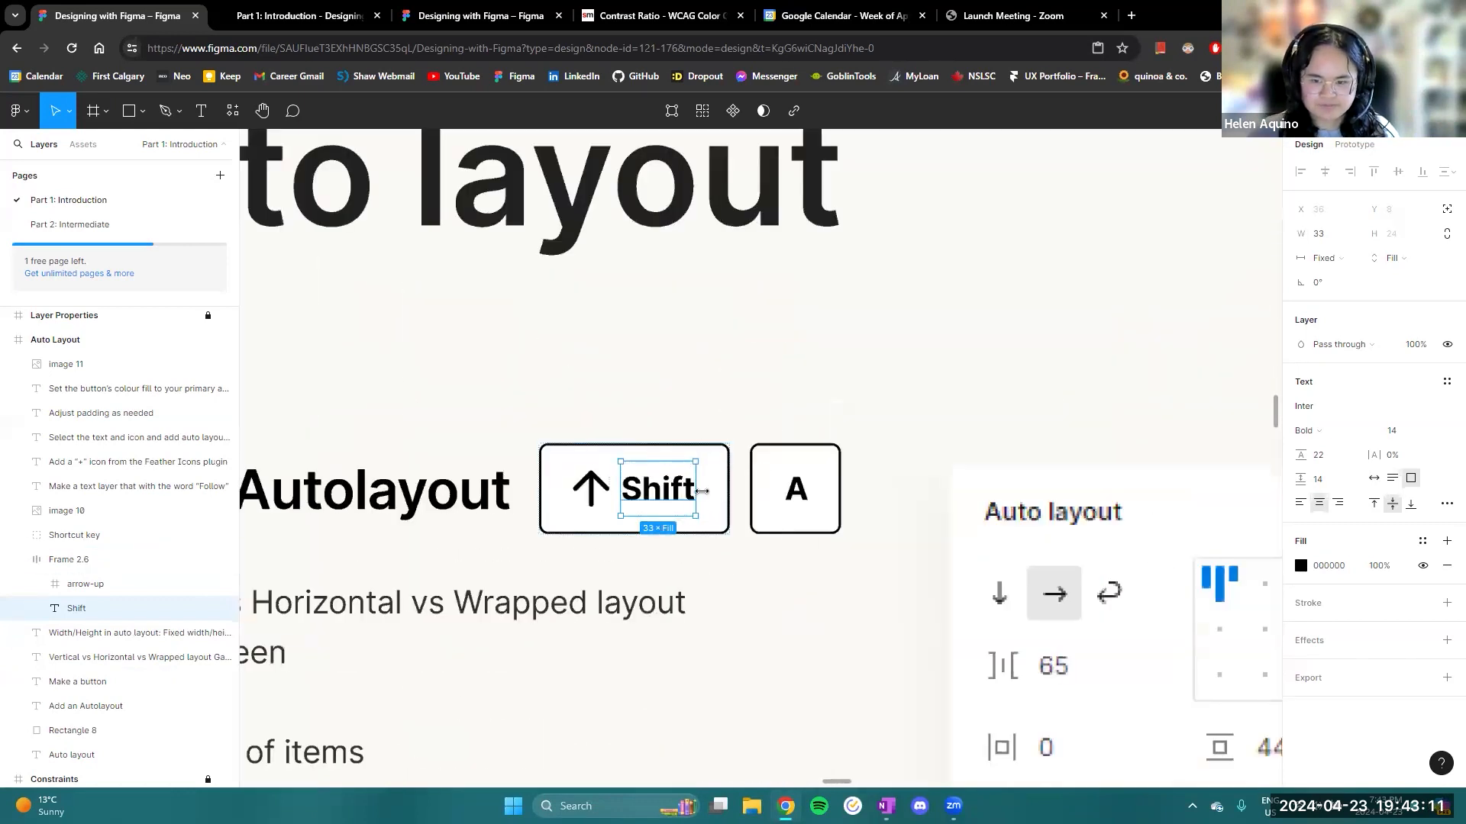
{"action": "left_click", "coordinate": [715, 499]}
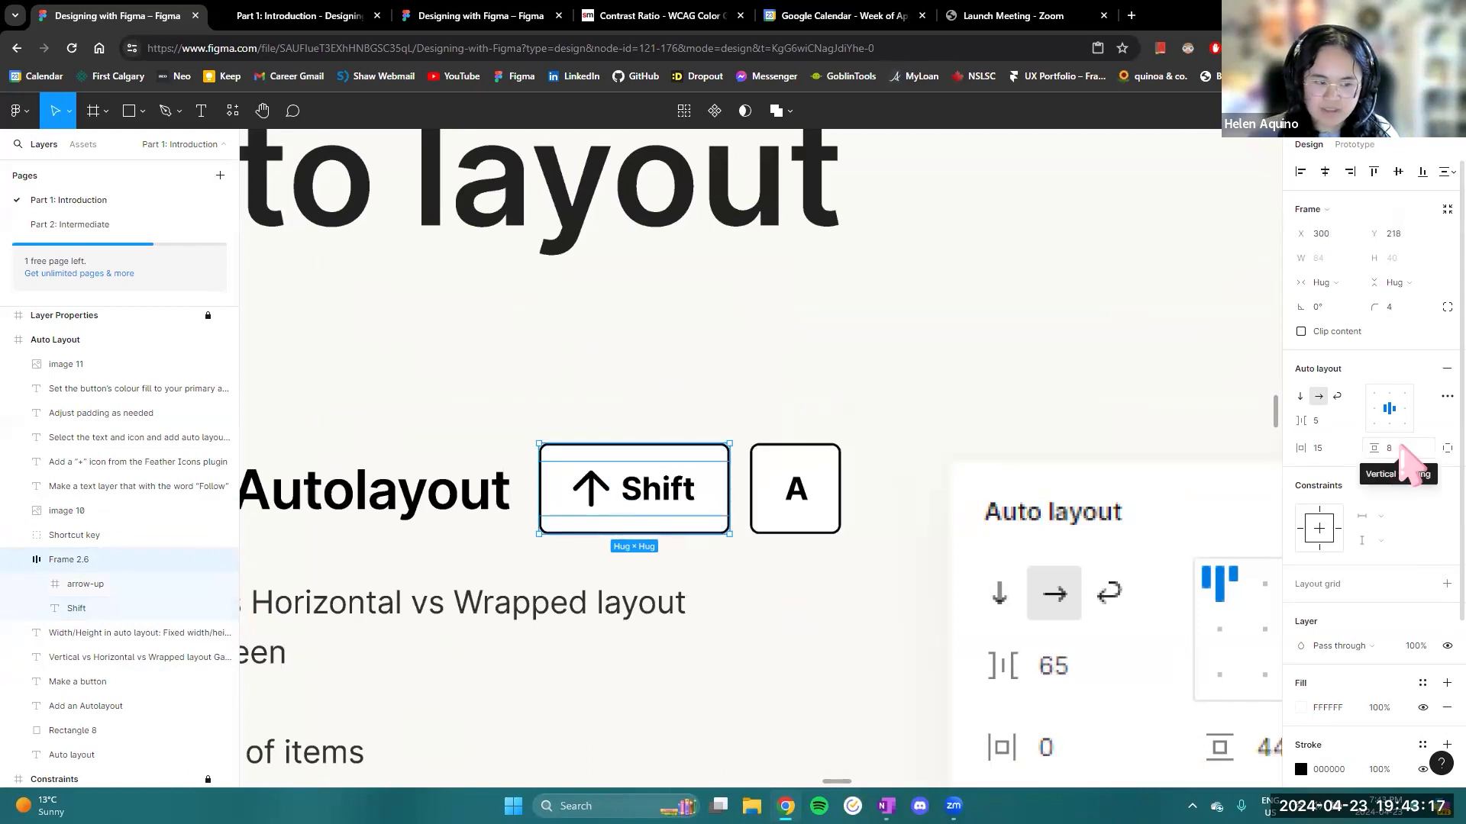
{"action": "left_click", "coordinate": [658, 479]}
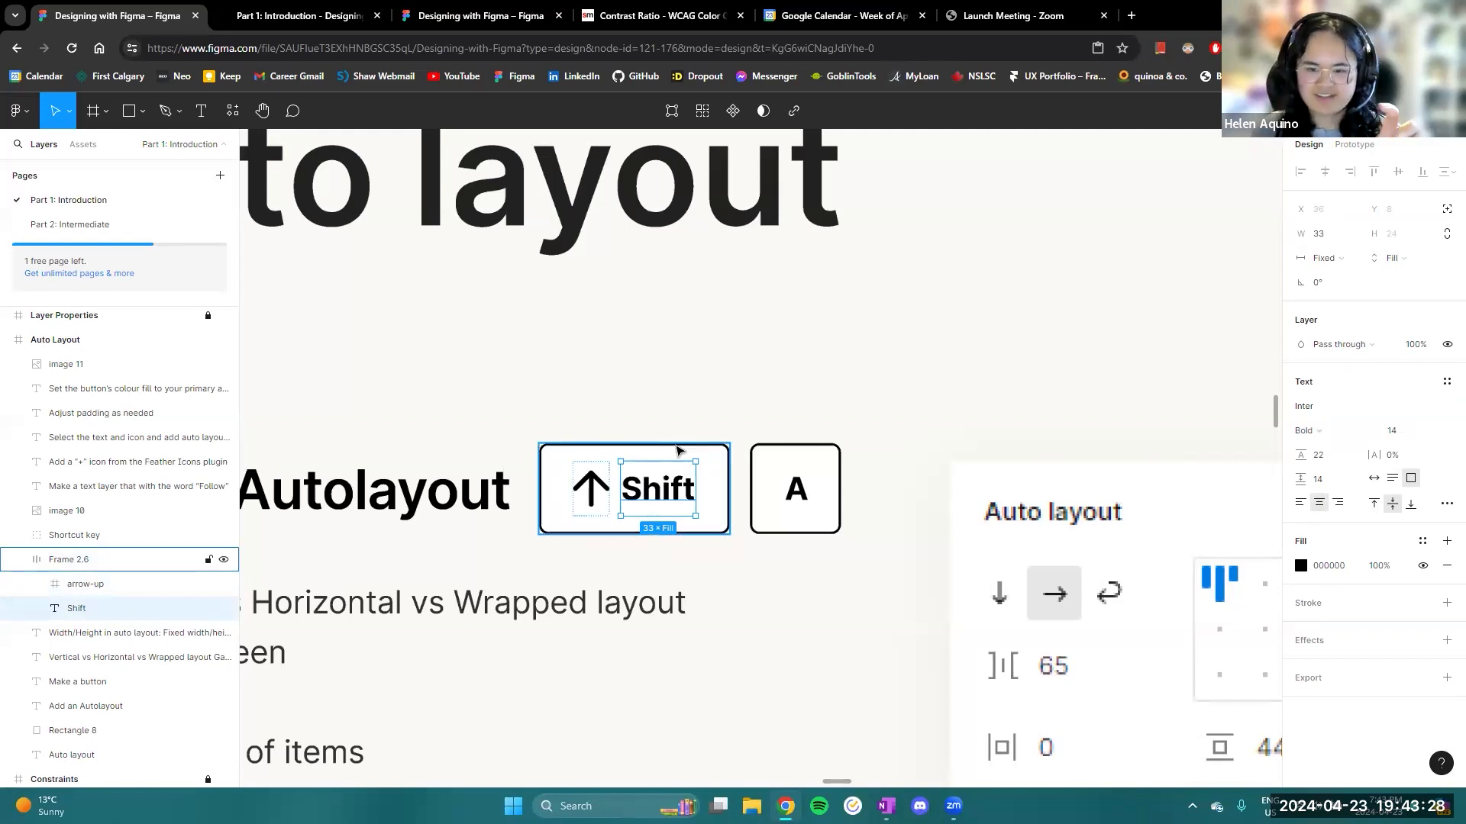
{"action": "left_click", "coordinate": [677, 448]}
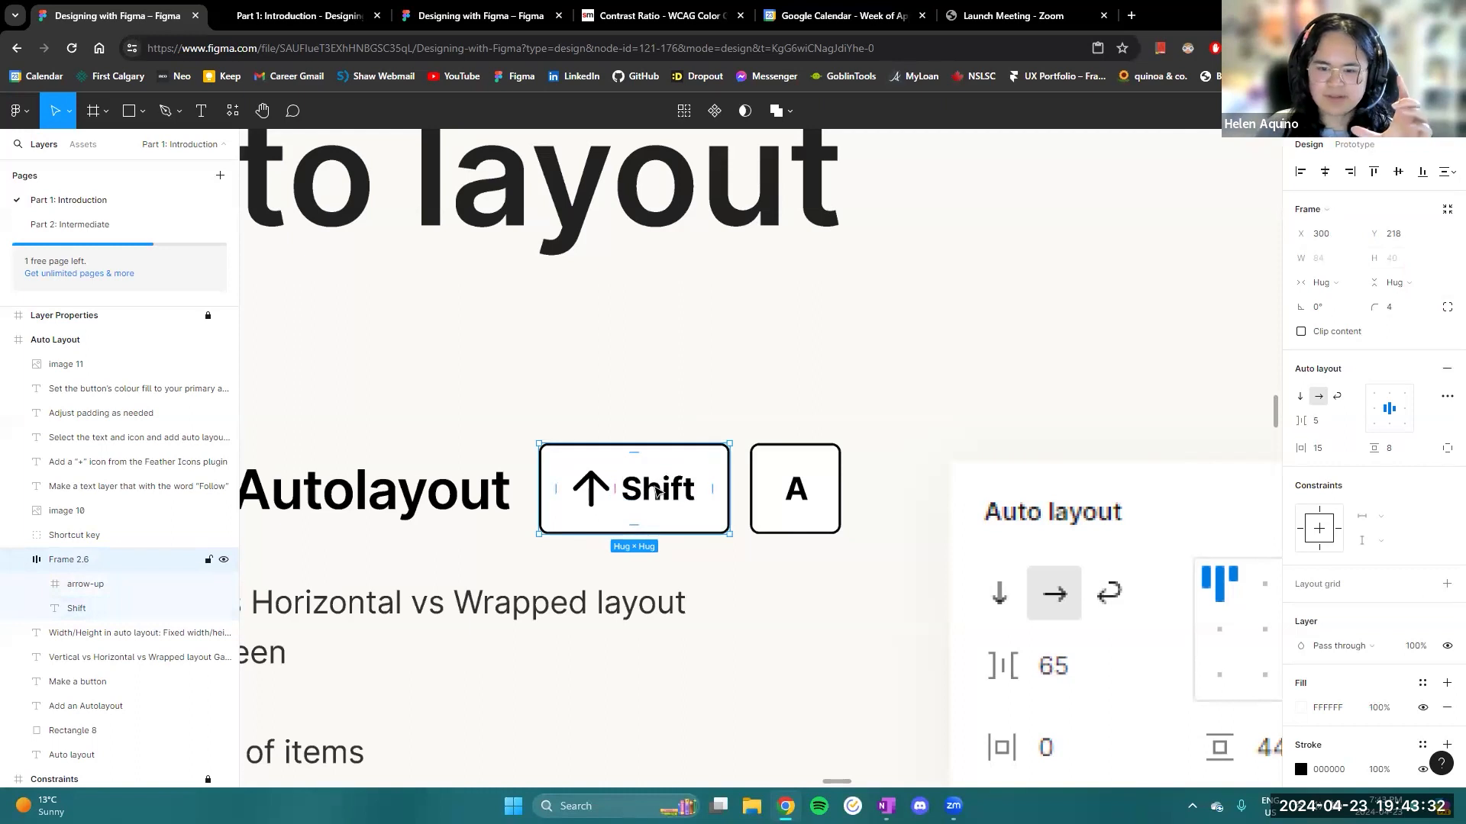
{"action": "left_click", "coordinate": [657, 491]}
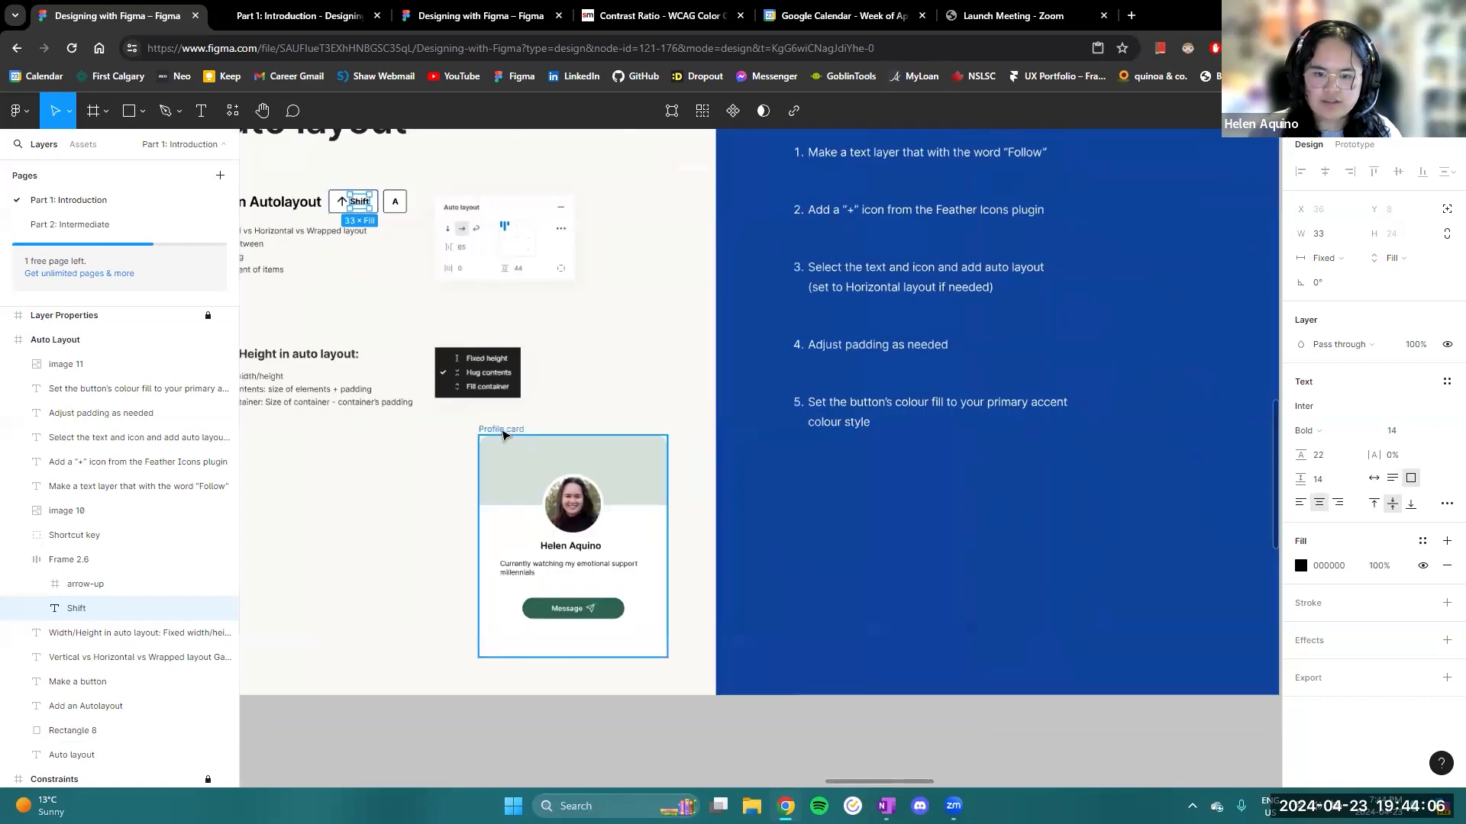
- Return to the profile card and inspect the Message button's auto layout properties
{"action": "scroll", "coordinate": [635, 509], "scroll_direction": "down", "scroll_amount": 2, "text": "ctrl"}
{"action": "scroll", "coordinate": [622, 523], "scroll_direction": "down", "scroll_amount": 1, "text": "ctrl"}
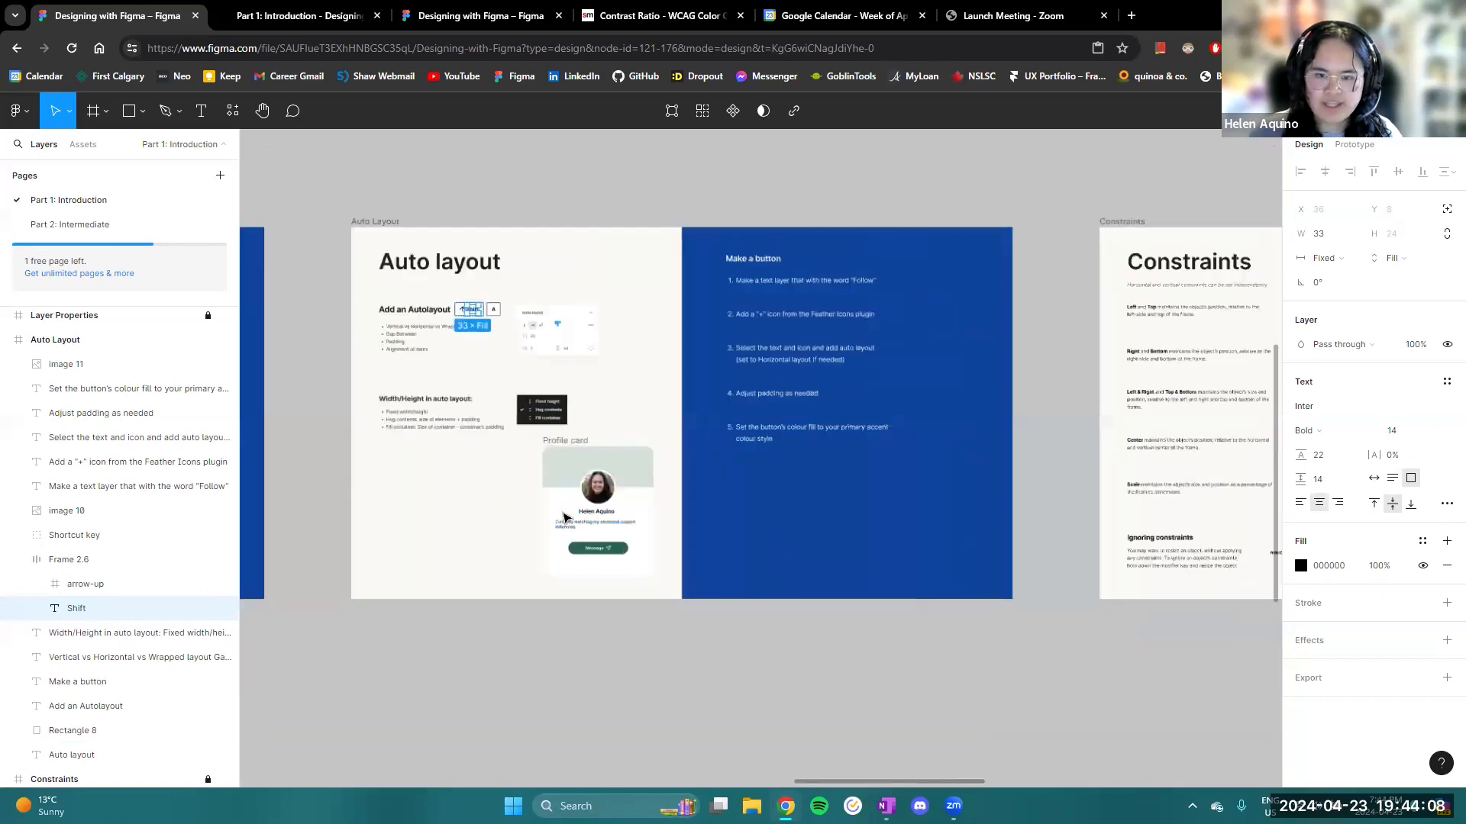
{"action": "left_click", "coordinate": [604, 563]}
{"action": "scroll", "coordinate": [605, 569], "scroll_direction": "up", "scroll_amount": 3, "text": "ctrl"}
{"action": "scroll", "coordinate": [605, 569], "scroll_direction": "up", "scroll_amount": 2, "text": "ctrl"}
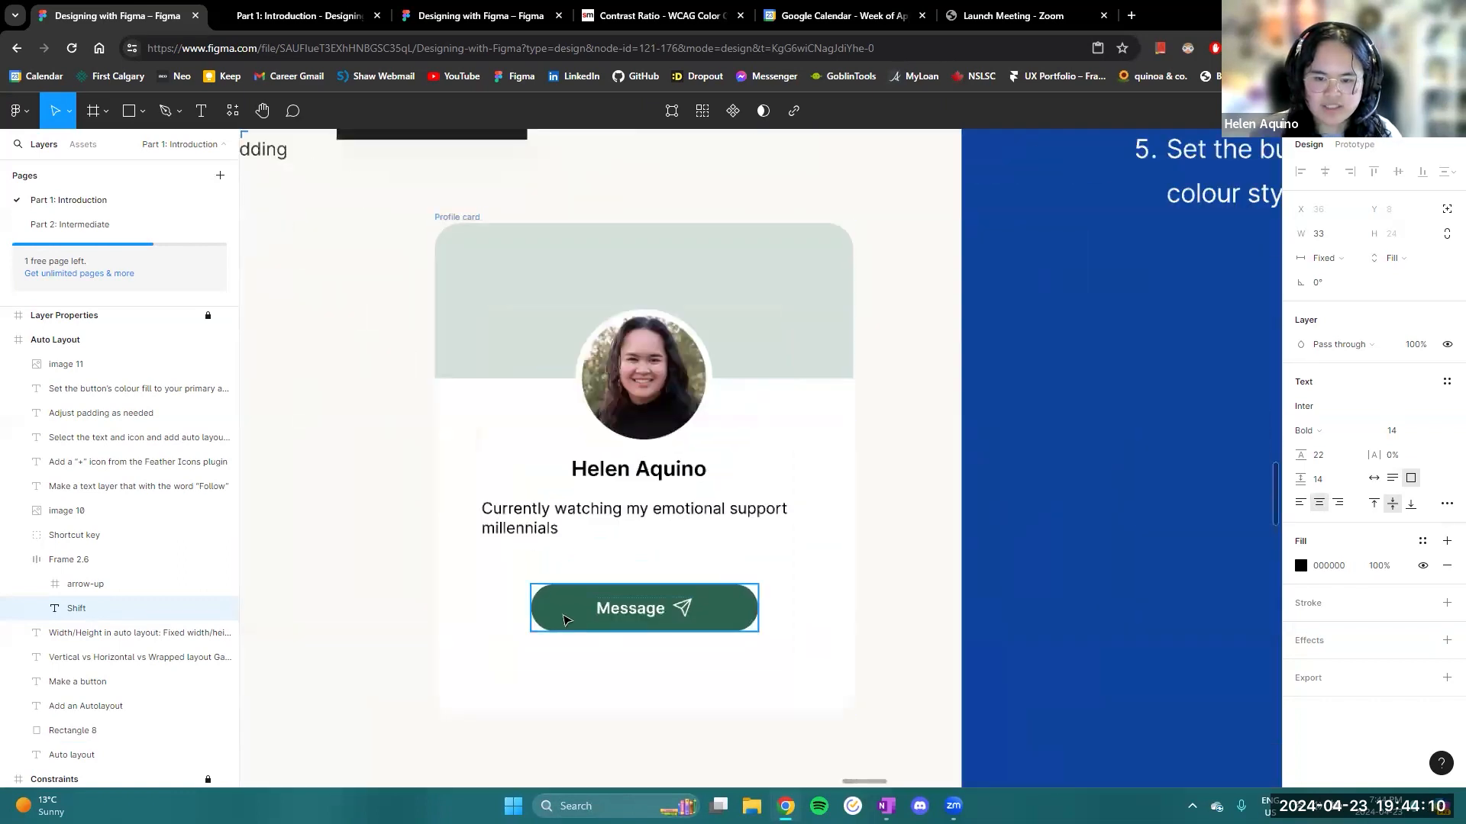
{"action": "left_click", "coordinate": [609, 601]}
{"action": "scroll", "coordinate": [837, 535], "scroll_direction": "down", "scroll_amount": 3, "text": "ctrl"}
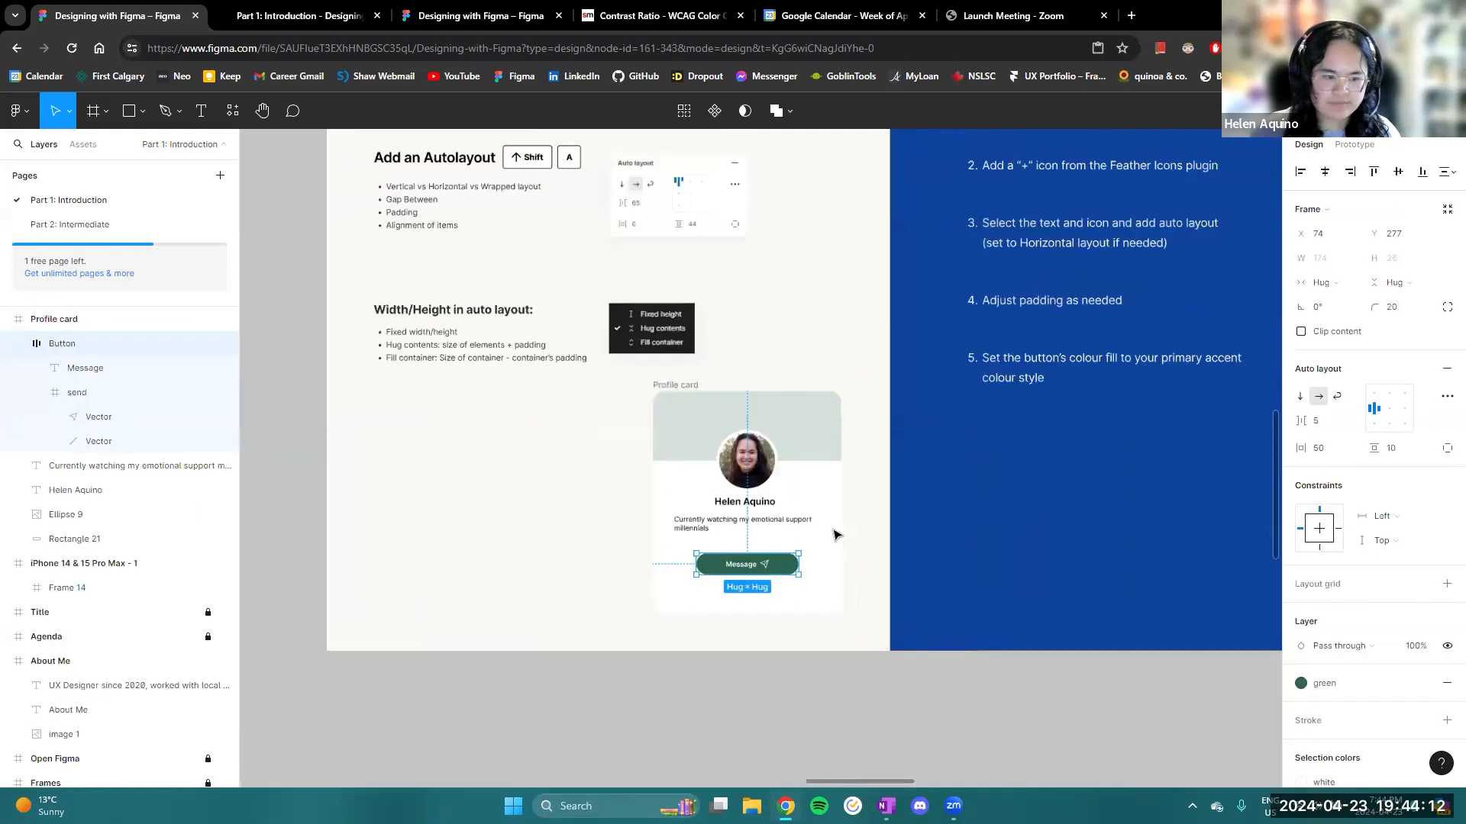
- Move the Profile card frame from the Auto Layout slide onto the Constraints slide, overlapping the edge of the blue instructions area
{"action": "scroll", "coordinate": [837, 535], "scroll_direction": "down", "scroll_amount": 2, "text": "ctrl"}
{"action": "left_click", "coordinate": [755, 443]}
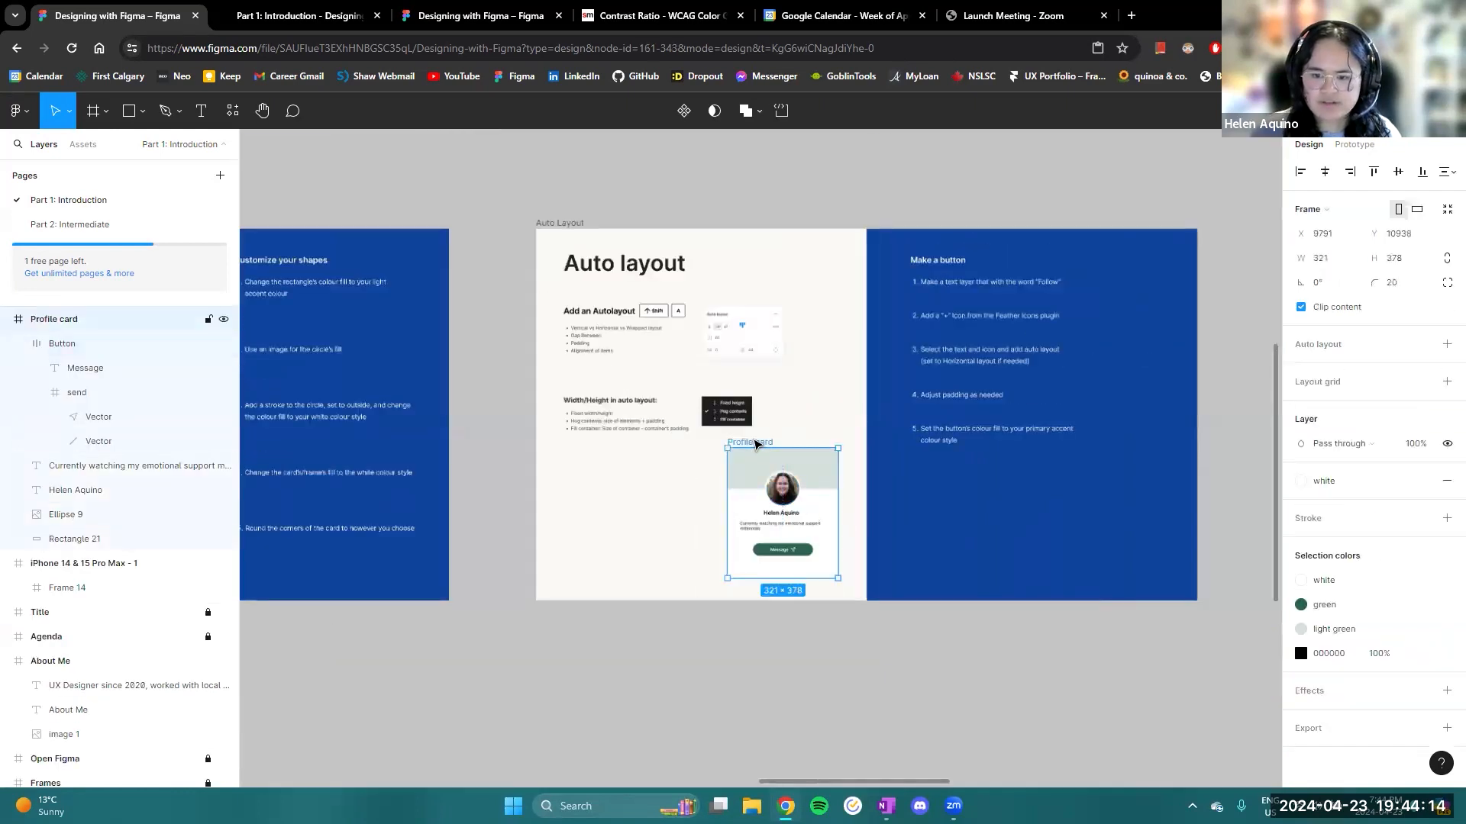
{"action": "left_click_drag", "start_coordinate": [754, 443], "coordinate": [956, 391]}
{"action": "scroll", "coordinate": [1000, 394], "scroll_direction": "up", "scroll_amount": 3, "text": "ctrl"}
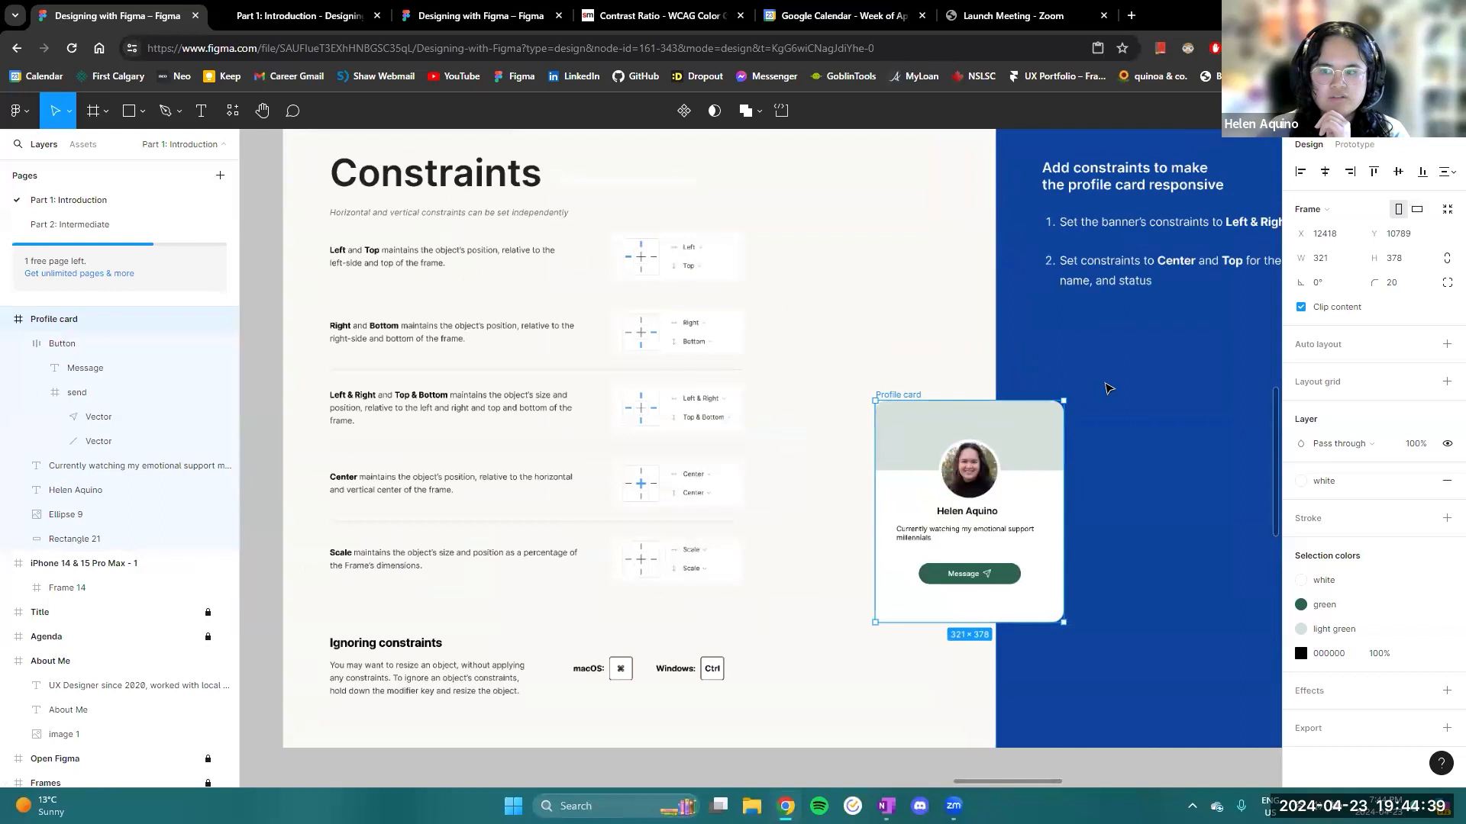
{"action": "scroll", "coordinate": [1099, 405], "scroll_direction": "up", "scroll_amount": 2}
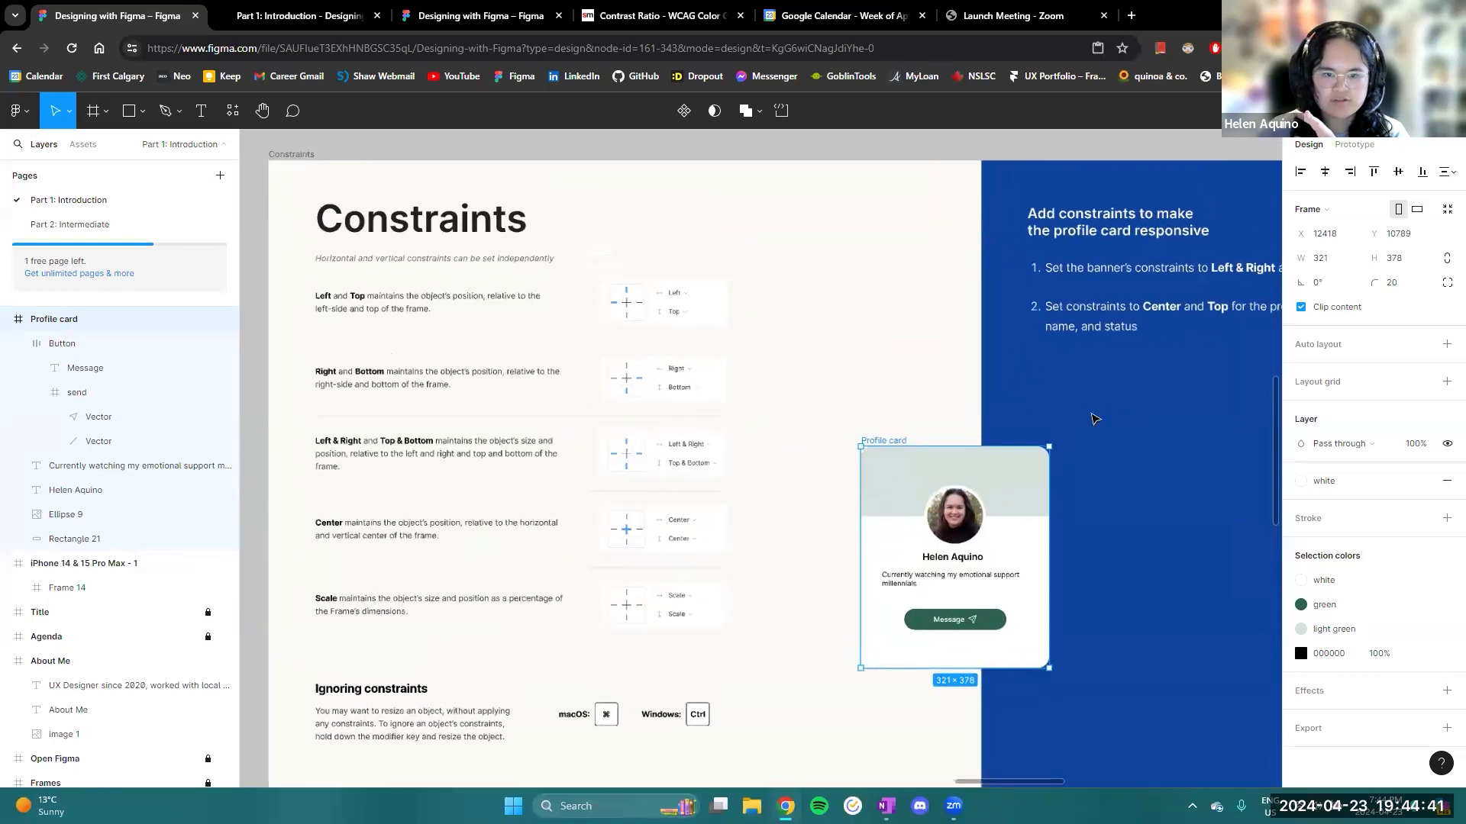
{"action": "scroll", "coordinate": [1102, 376], "scroll_direction": "down", "scroll_amount": 1}
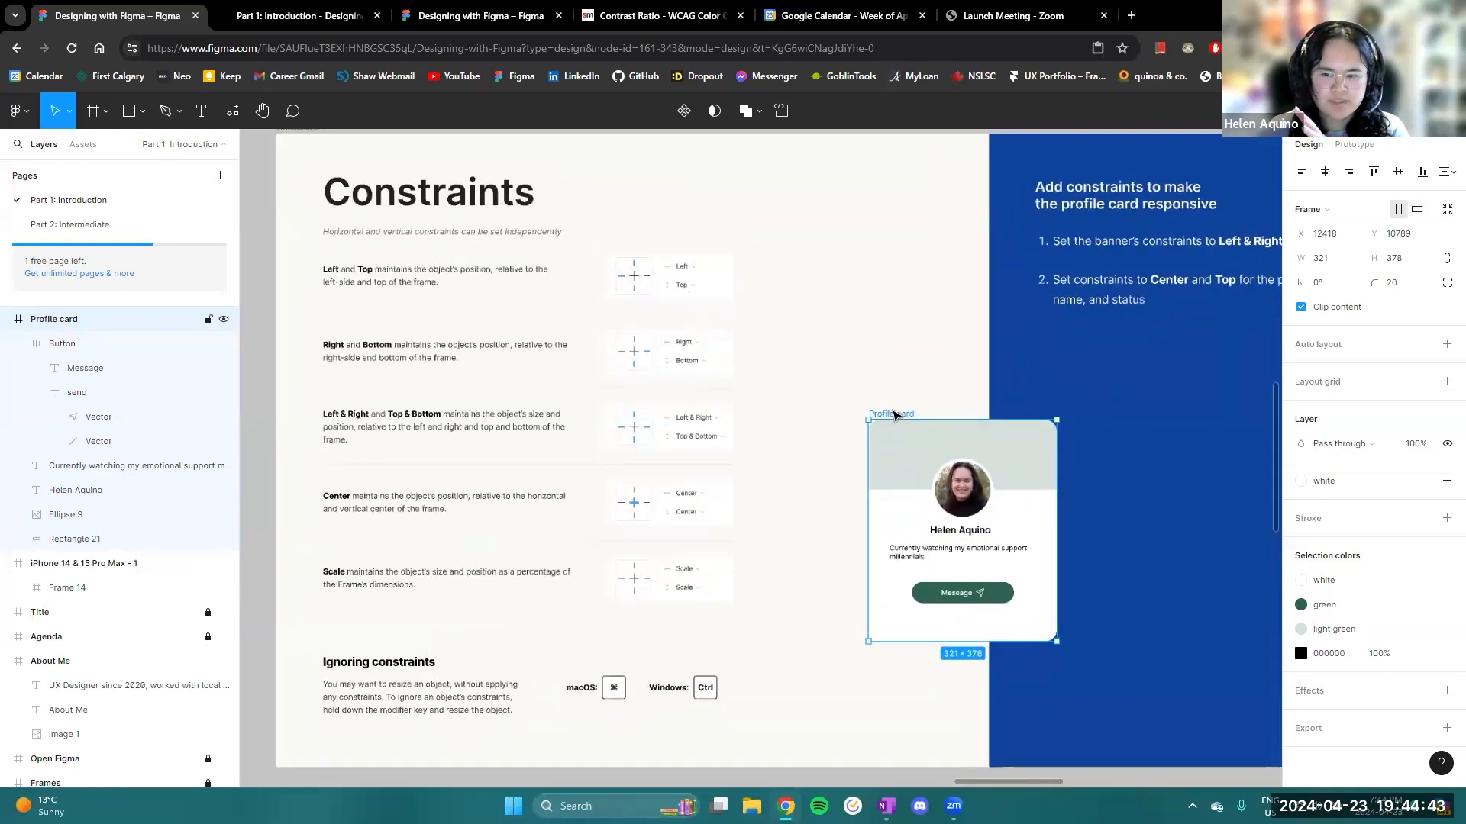
{"action": "left_click_drag", "start_coordinate": [897, 418], "coordinate": [867, 335]}
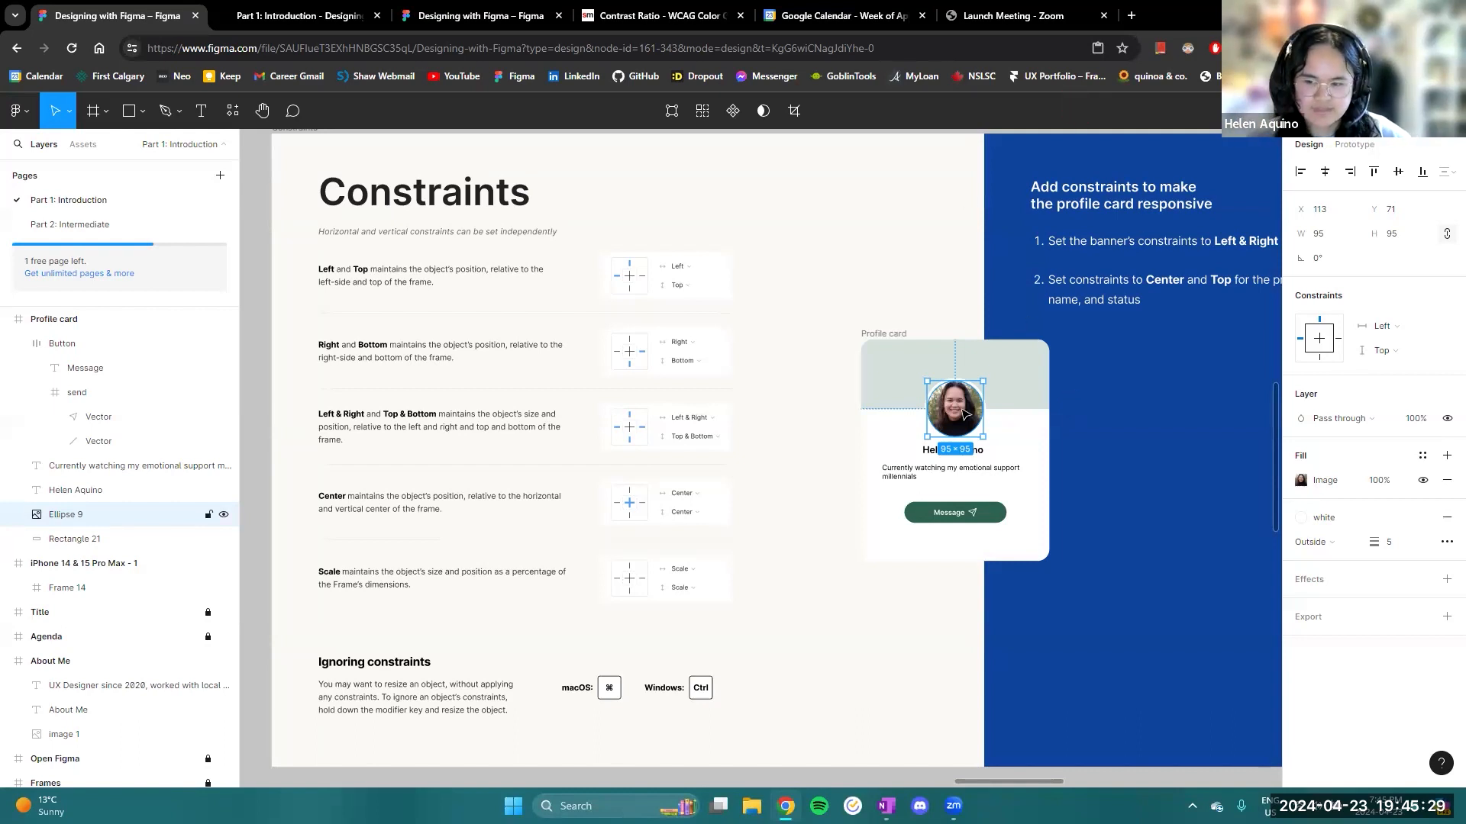
- Set the profile picture's horizontal constraint to Center on the profile card
{"action": "left_click_drag", "start_coordinate": [1054, 432], "coordinate": [931, 429]}
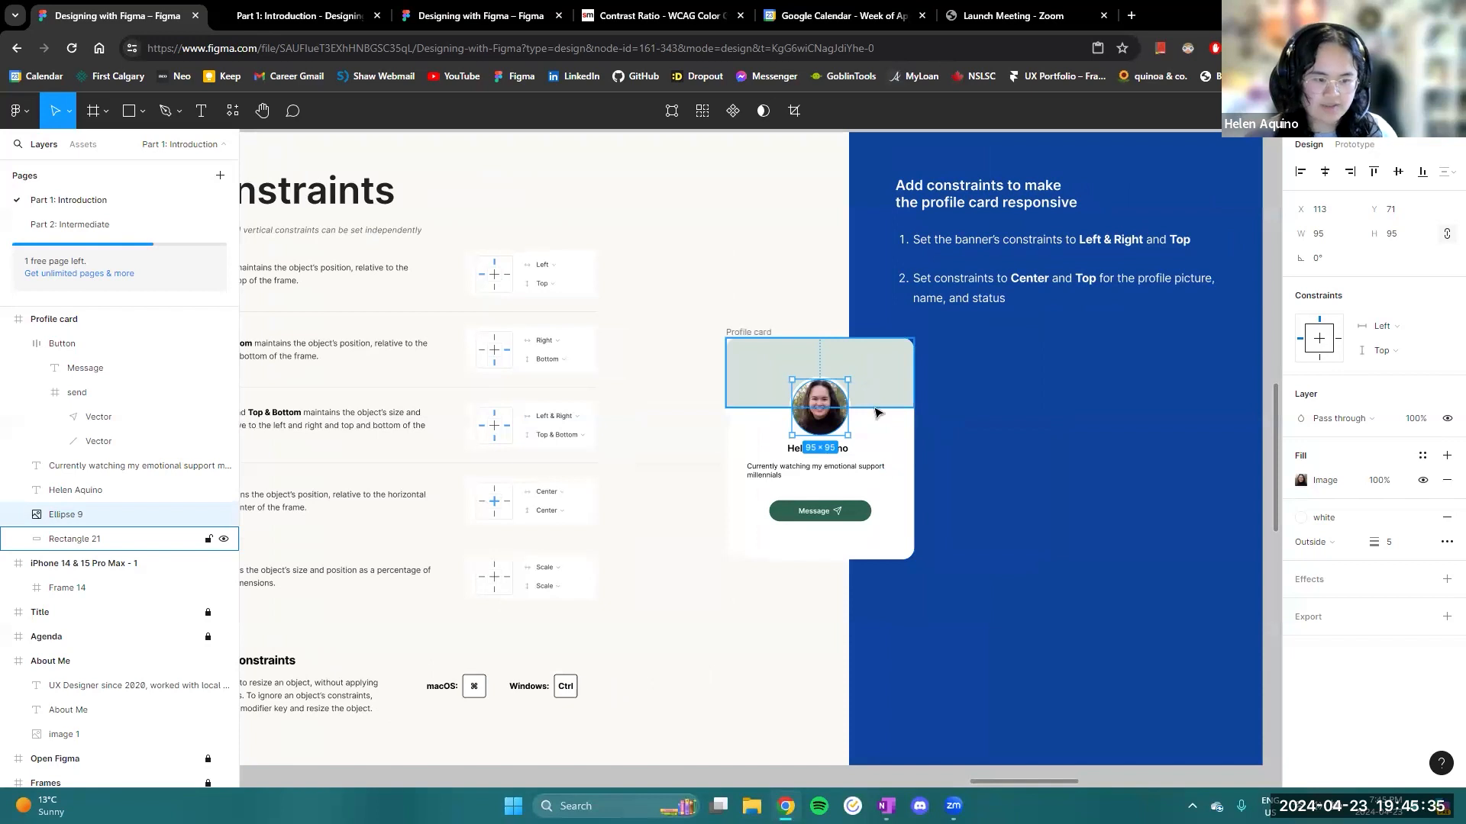
{"action": "scroll", "coordinate": [871, 424], "scroll_direction": "up", "scroll_amount": 3}
{"action": "scroll", "coordinate": [871, 425], "scroll_direction": "up", "scroll_amount": 3}
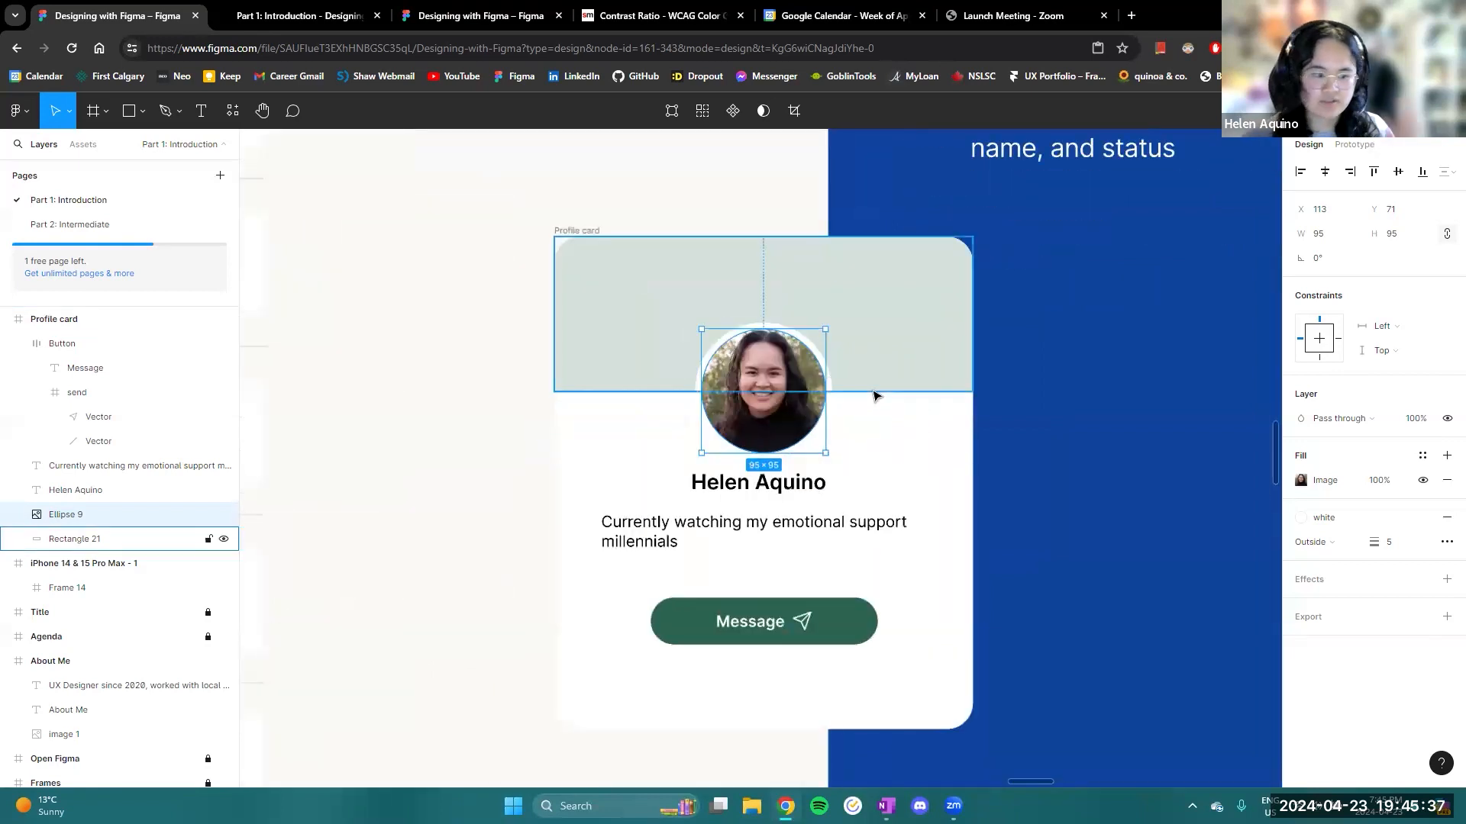
{"action": "scroll", "coordinate": [920, 462], "scroll_direction": "down", "scroll_amount": 5}
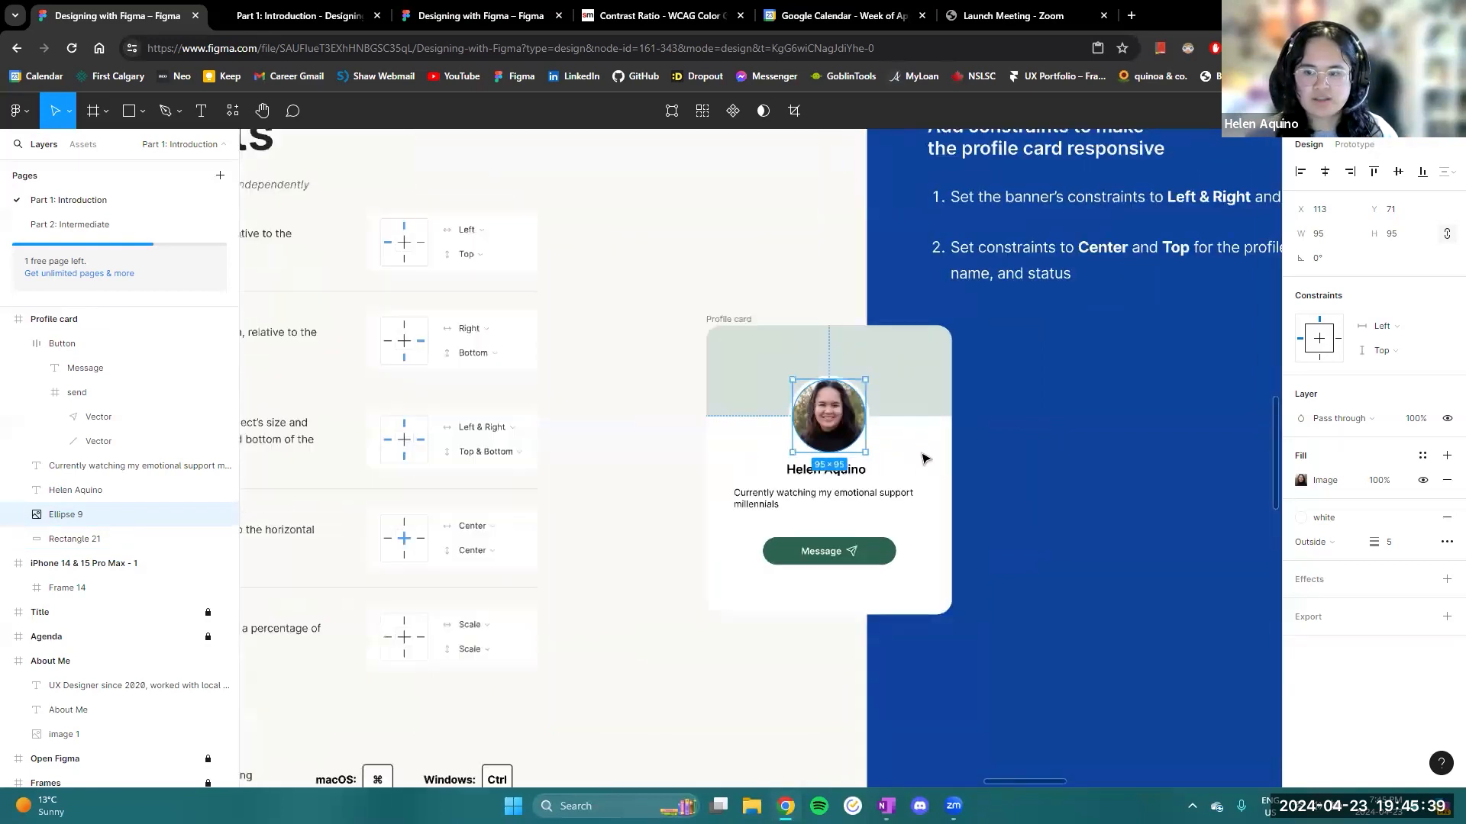
{"action": "scroll", "coordinate": [920, 461], "scroll_direction": "up", "scroll_amount": 3}
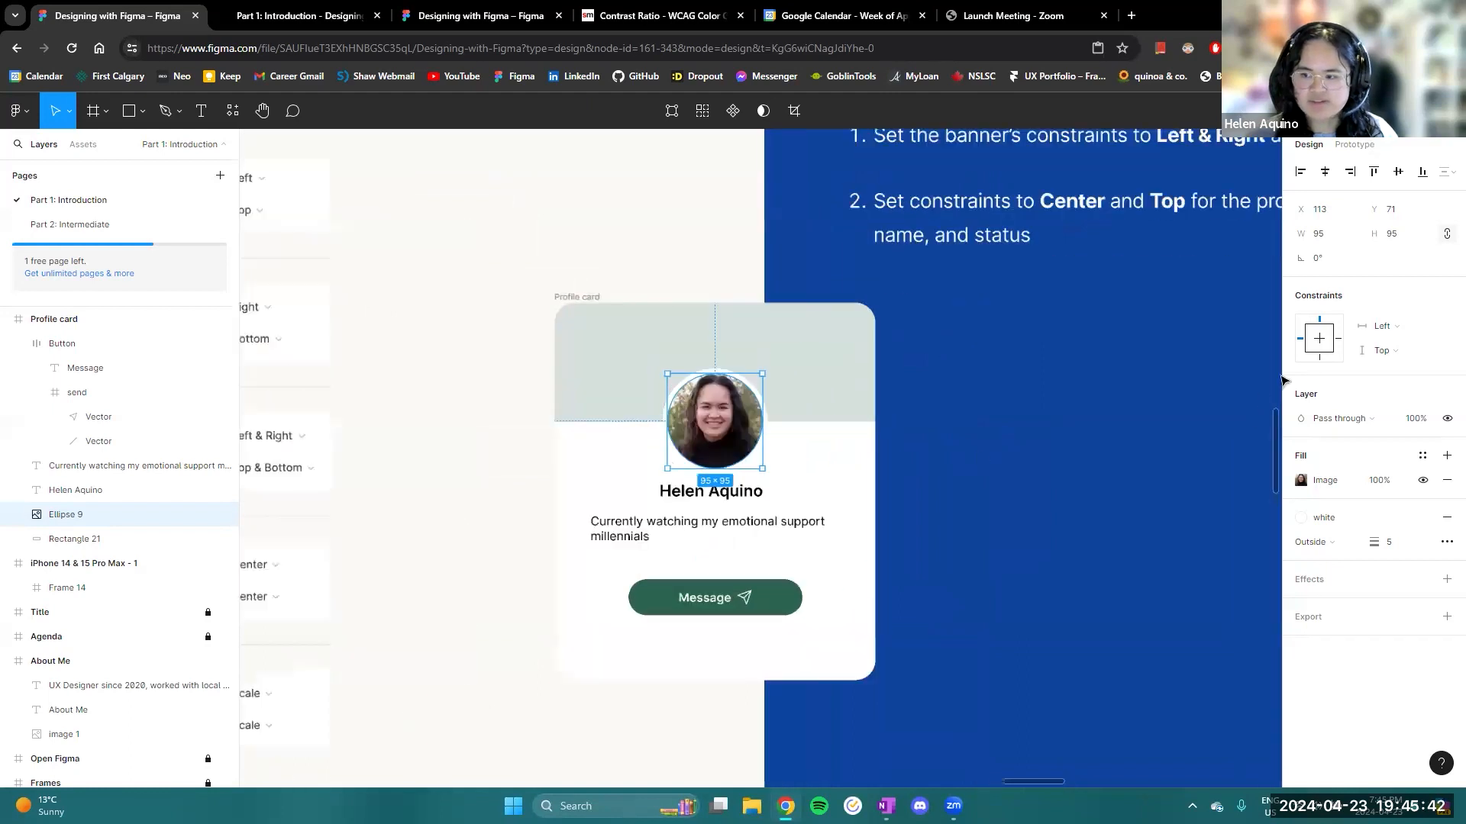
{"action": "left_click", "coordinate": [1380, 327]}
{"action": "left_click", "coordinate": [1403, 381]}
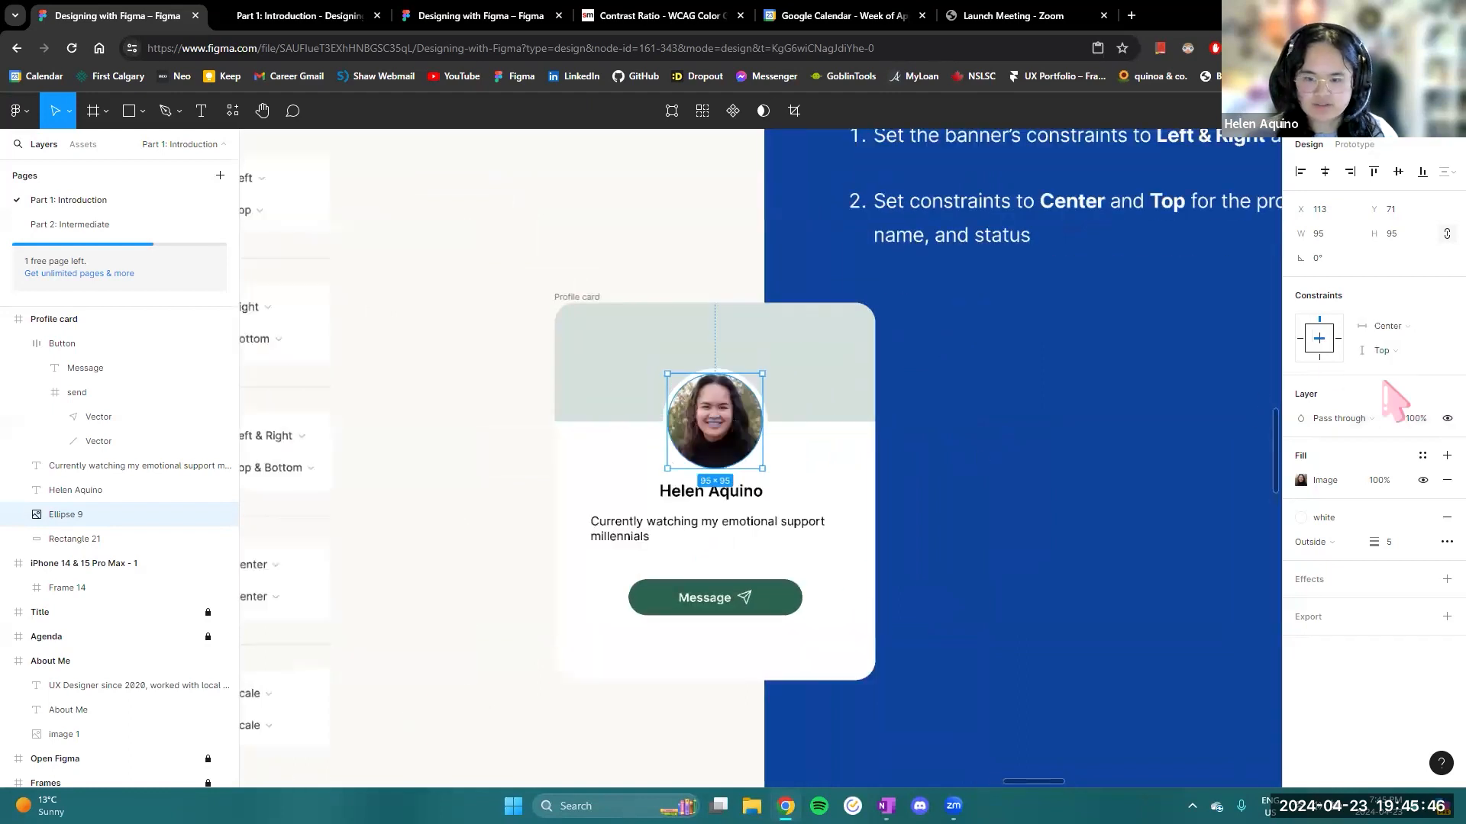
- Set the horizontal constraints of the profile card's name and status text layers to Center
{"action": "left_click", "coordinate": [734, 496]}
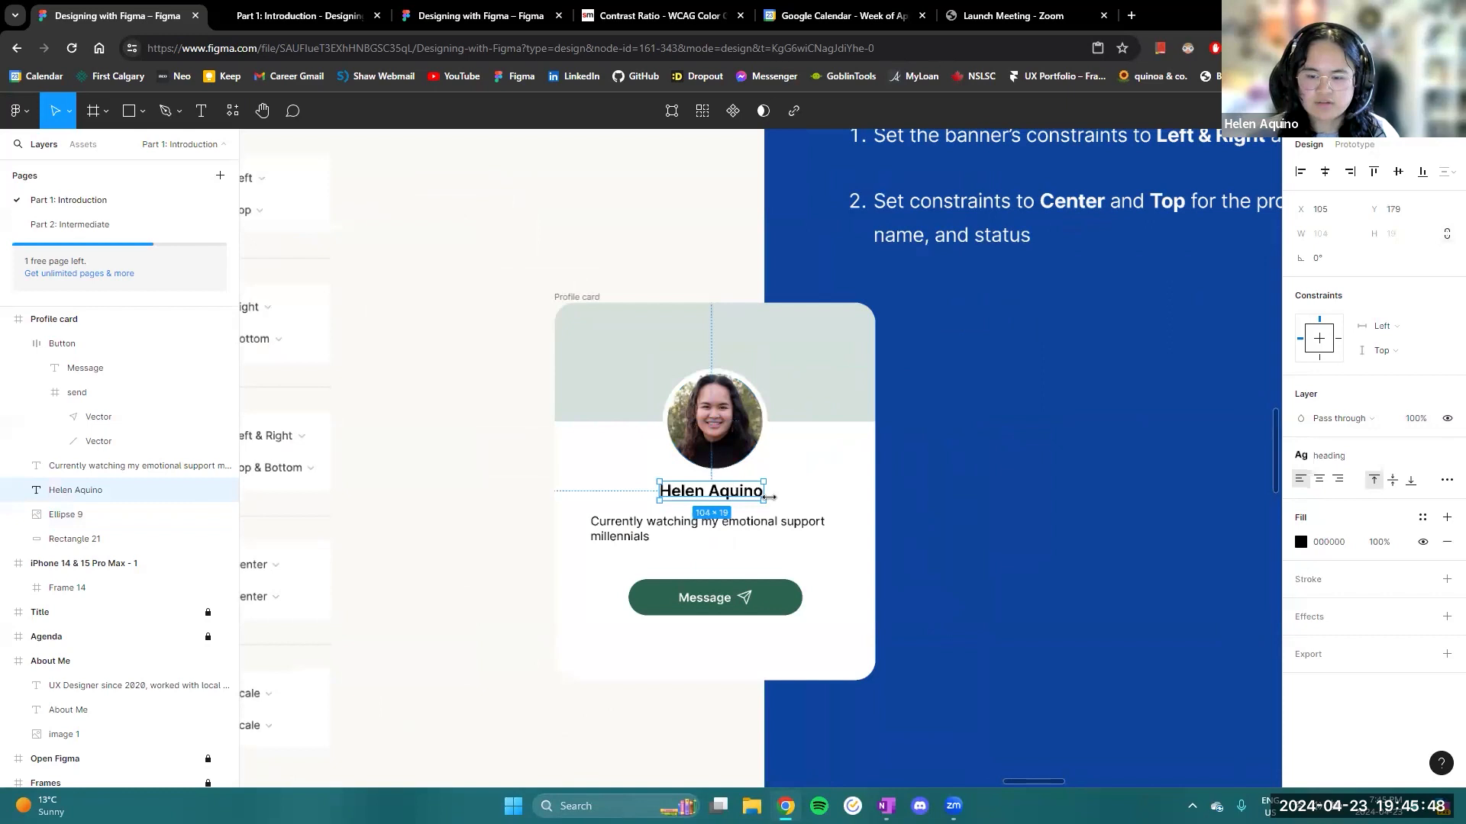
{"action": "left_click", "coordinate": [1426, 334]}
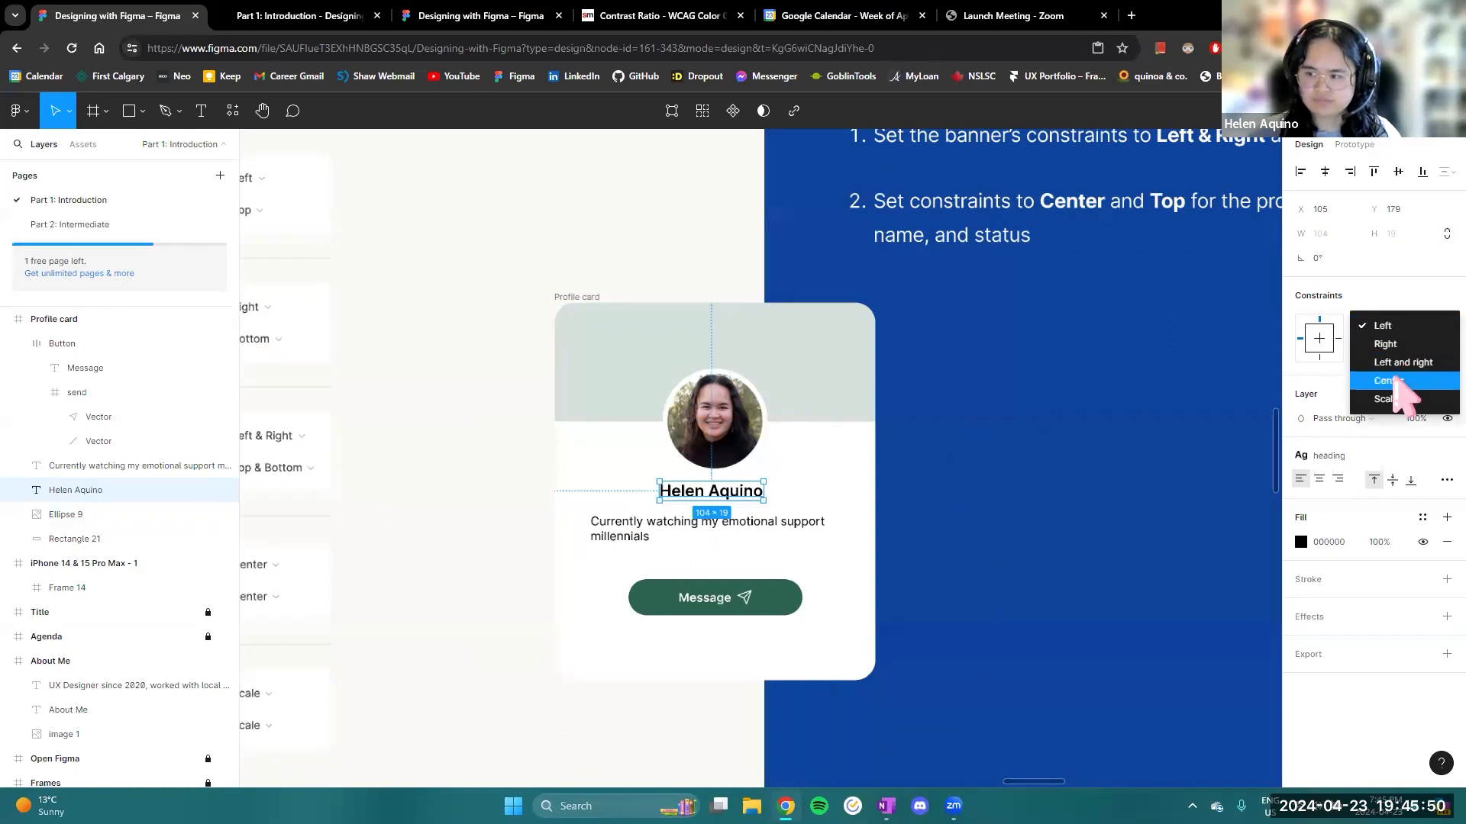
{"action": "left_click", "coordinate": [1402, 383]}
{"action": "left_click", "coordinate": [777, 522]}
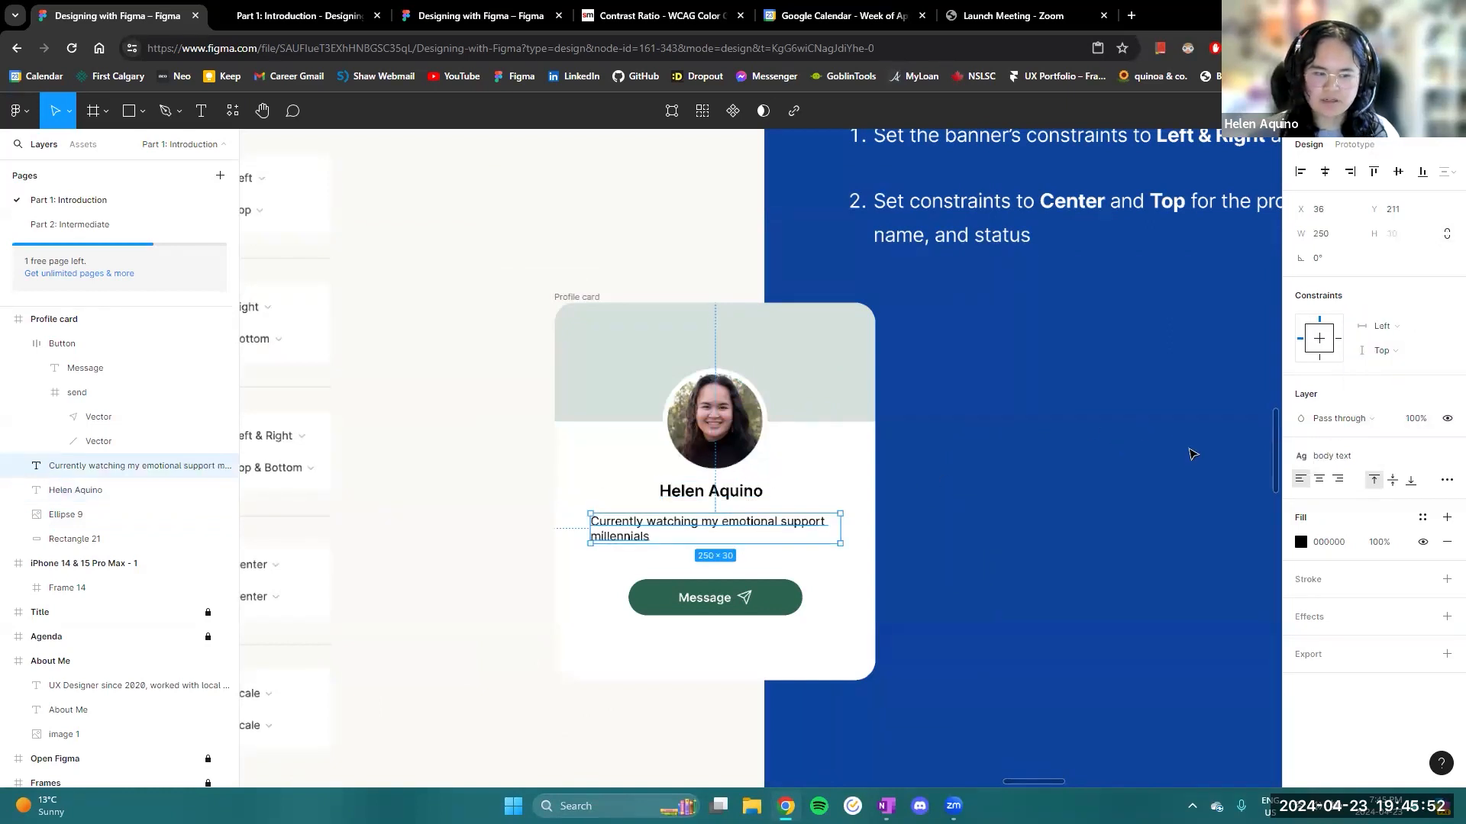
{"action": "left_click", "coordinate": [1398, 328]}
{"action": "left_click", "coordinate": [1389, 380]}
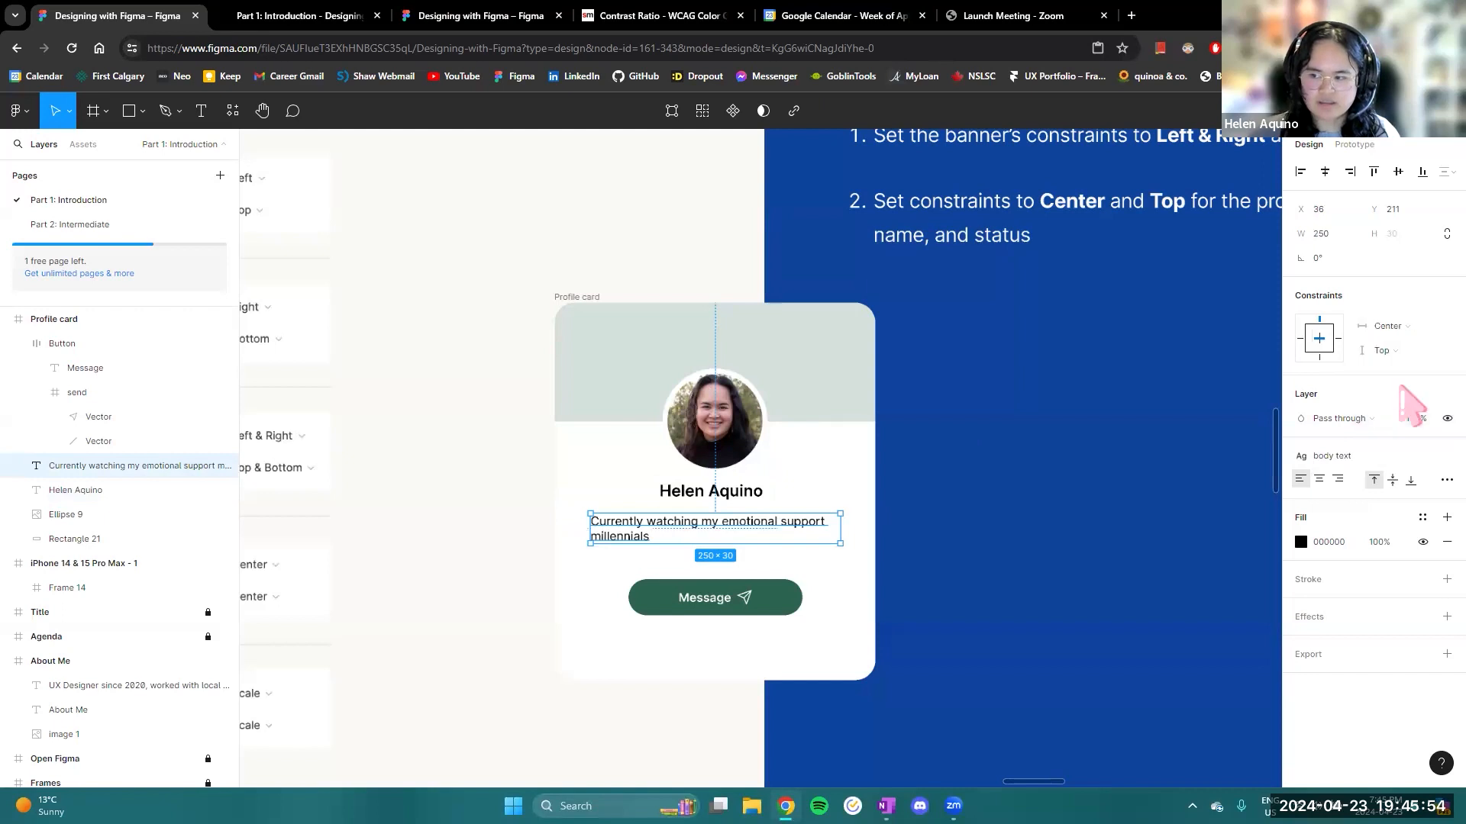
- Set the horizontal constraint of the Message button on the profile card to Center
{"action": "scroll", "coordinate": [1049, 396], "scroll_direction": "up", "scroll_amount": 2}
{"action": "scroll", "coordinate": [1048, 396], "scroll_direction": "down", "scroll_amount": 2}
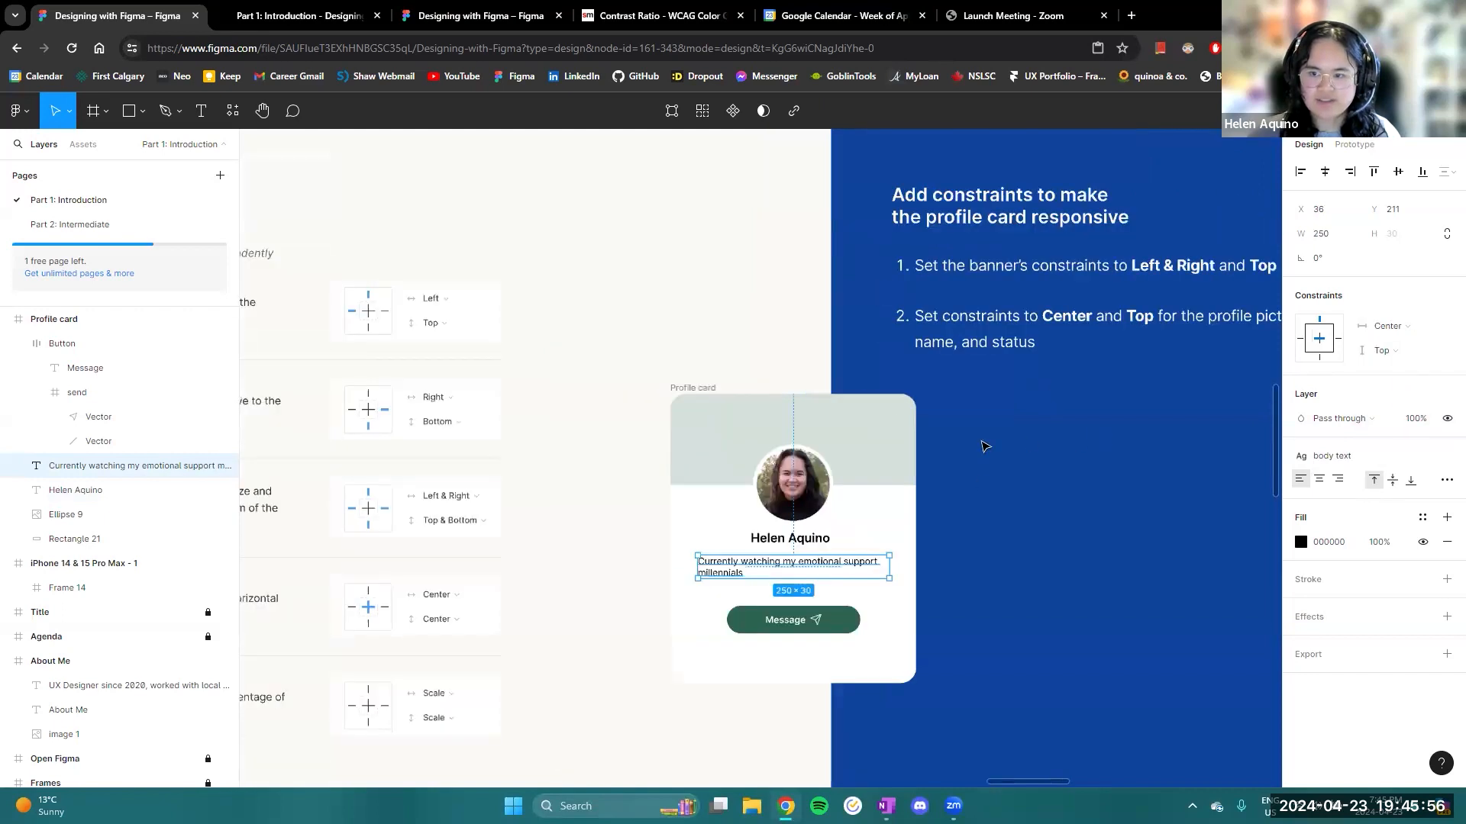
{"action": "scroll", "coordinate": [1023, 429], "scroll_direction": "down", "scroll_amount": 2}
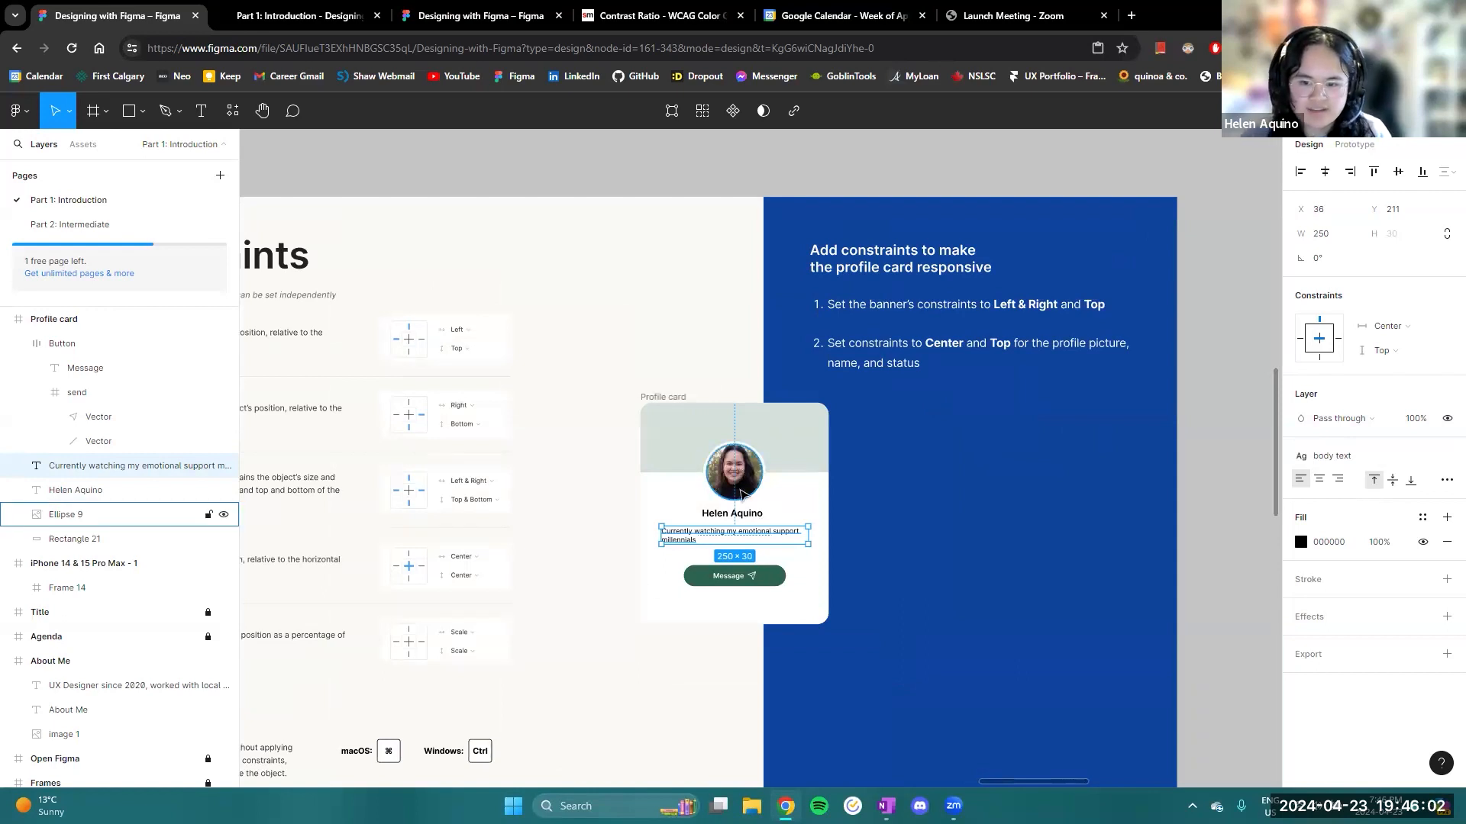
{"action": "left_click", "coordinate": [710, 582]}
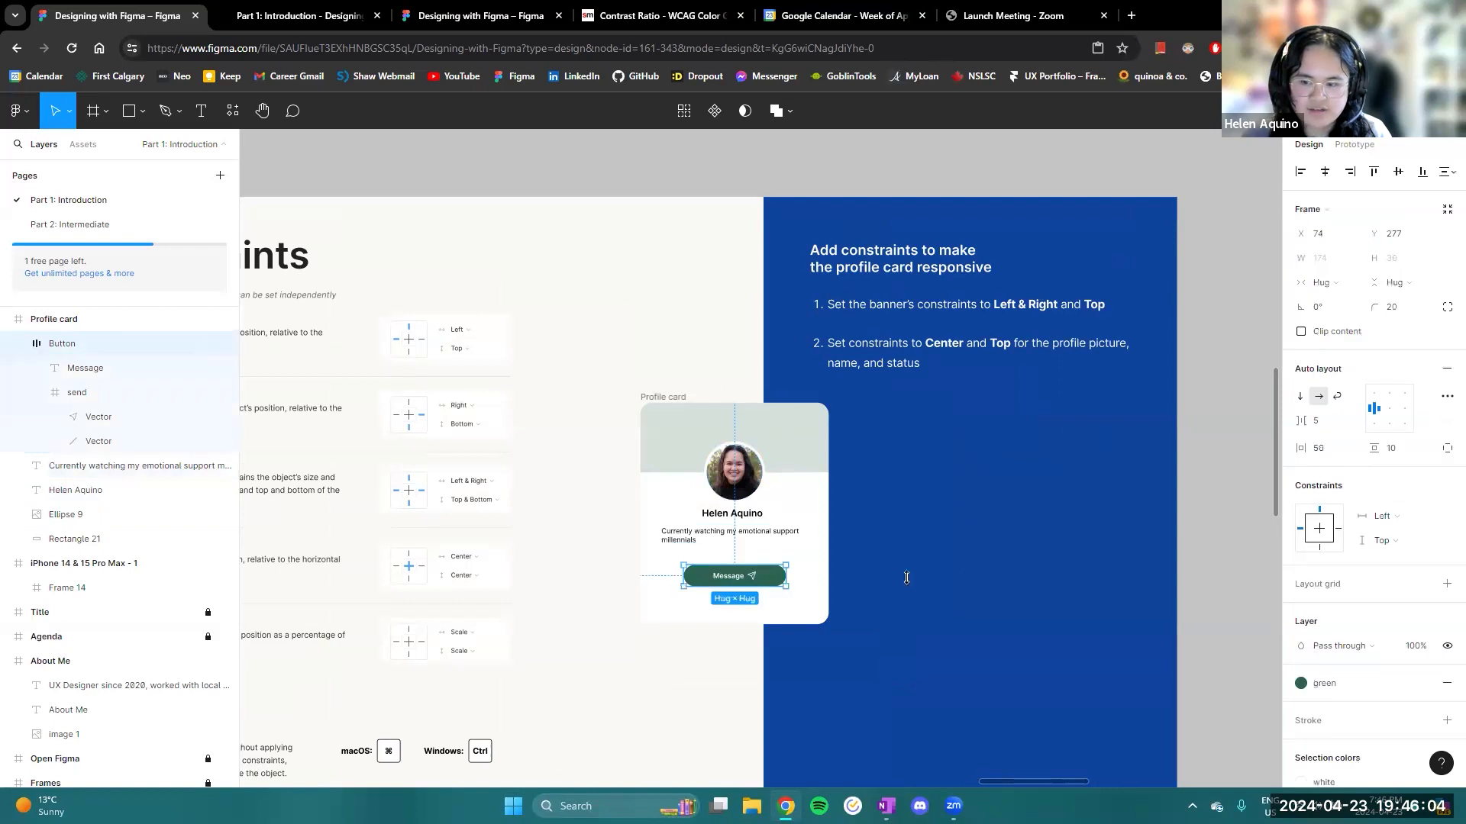
{"action": "left_click", "coordinate": [1385, 518]}
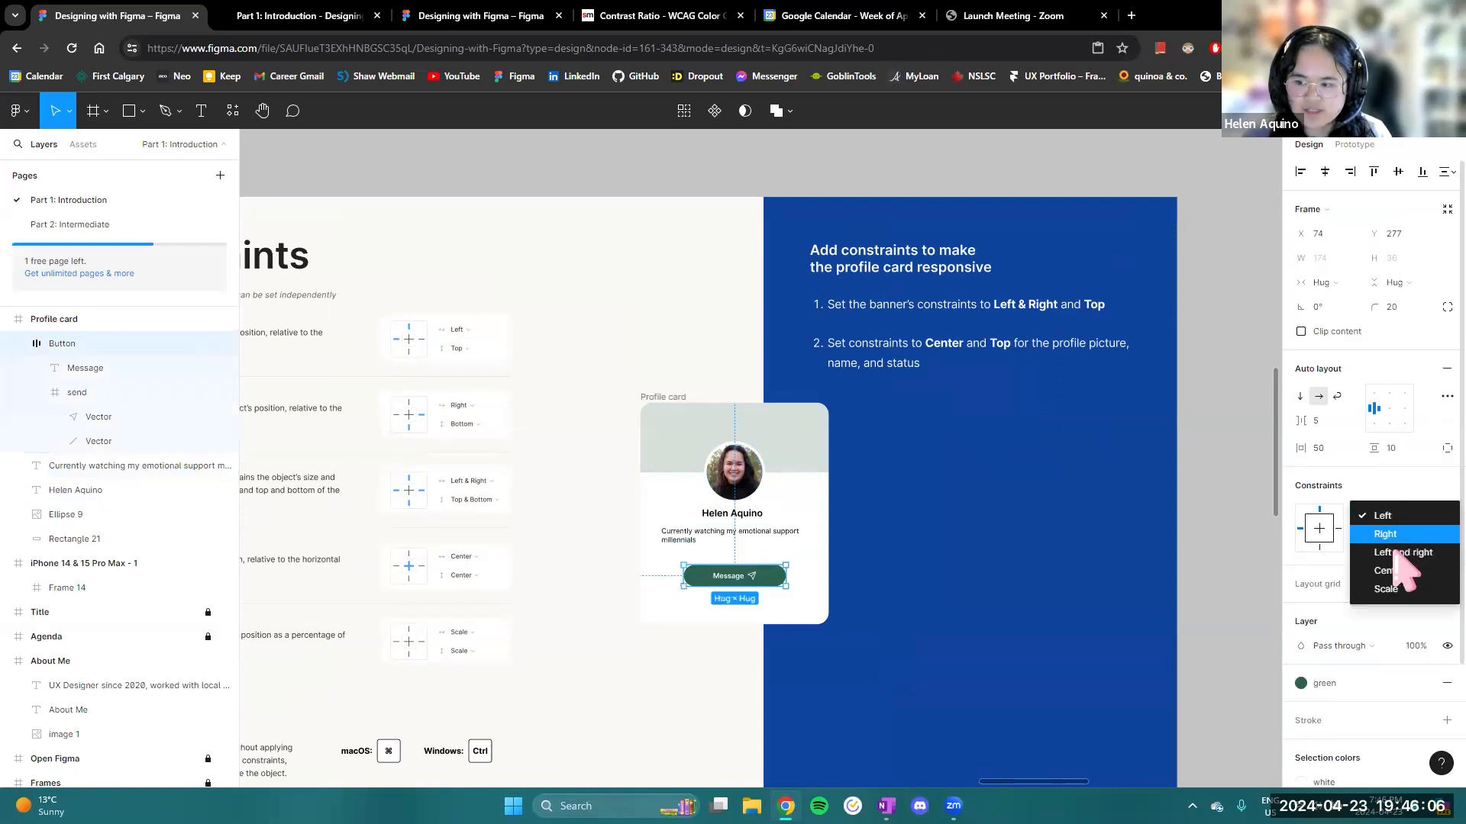
{"action": "left_click", "coordinate": [1394, 576]}
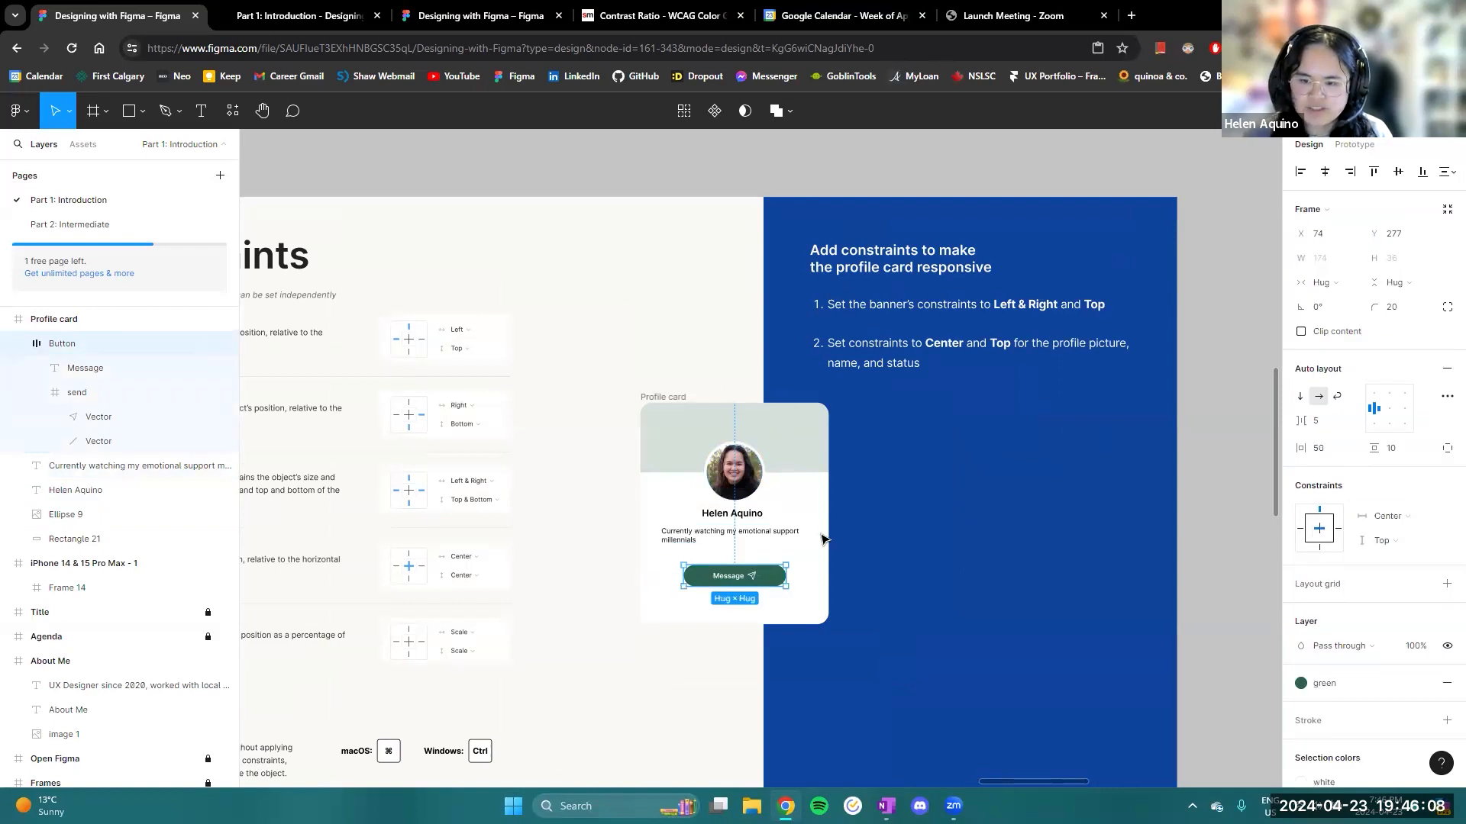
- Try resizing the Profile card frame to test how its contents respond, and undo the resize
{"action": "left_click", "coordinate": [667, 396]}
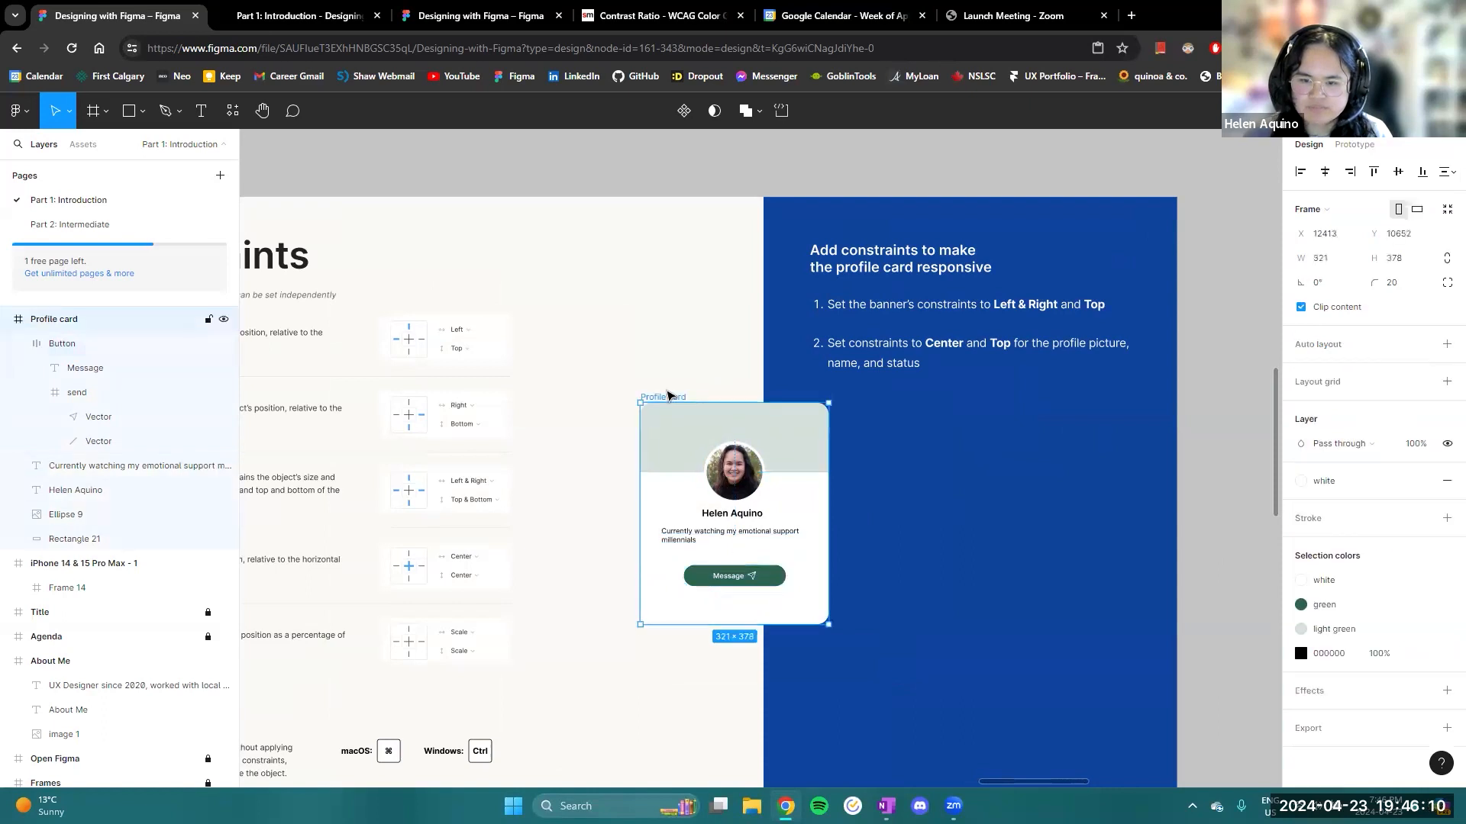
{"action": "mouse_move", "coordinate": [778, 623]}
{"action": "left_mouse_down"}
{"action": "mouse_move", "coordinate": [778, 591]}
{"action": "mouse_move", "coordinate": [778, 622]}
{"action": "left_mouse_up"}
{"action": "key", "text": "ctrl+z"}
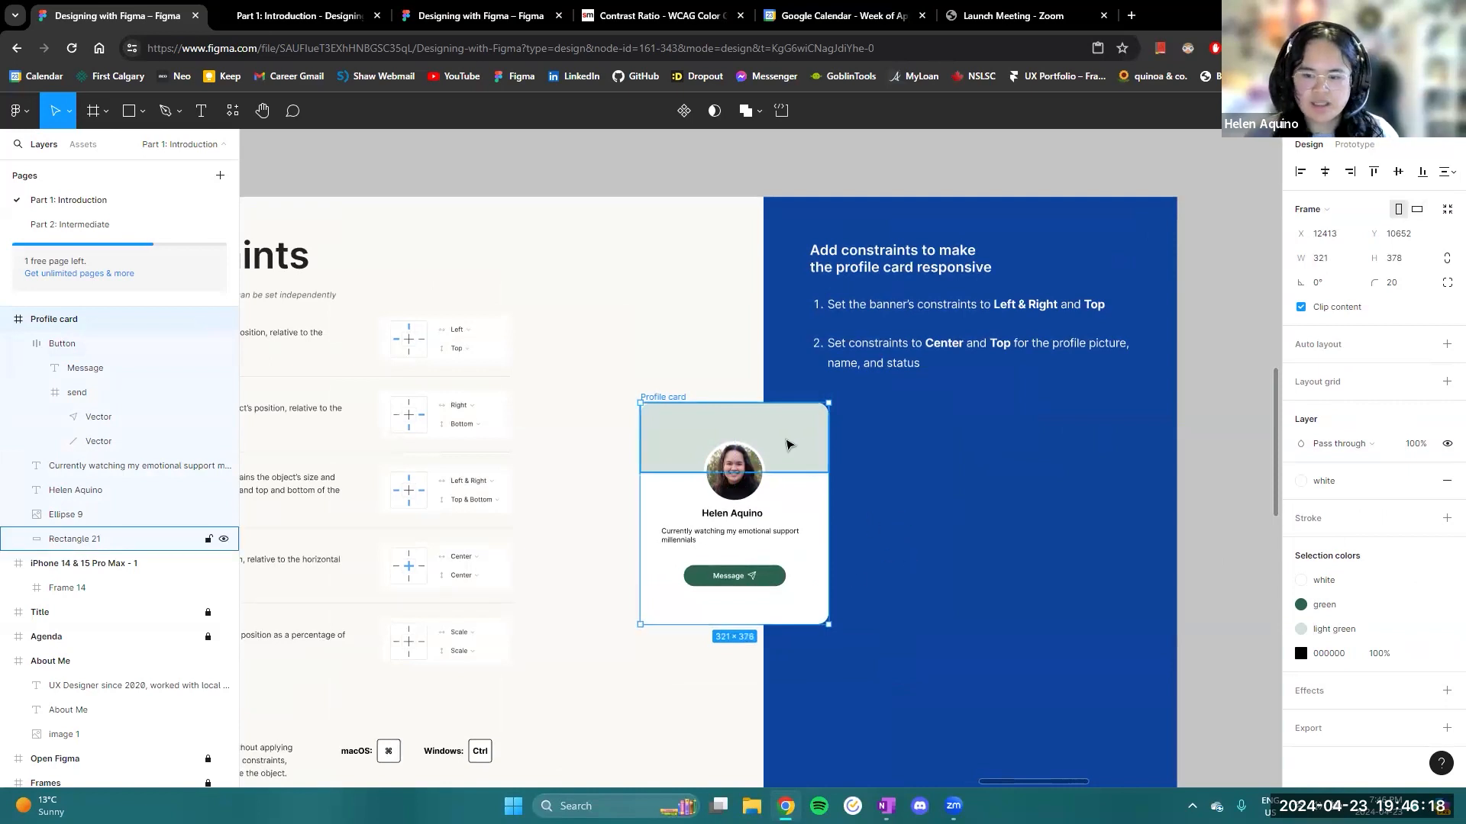
- Set the horizontal constraint of the profile card's light green banner rectangle to Left and right
{"action": "left_click", "coordinate": [789, 444]}
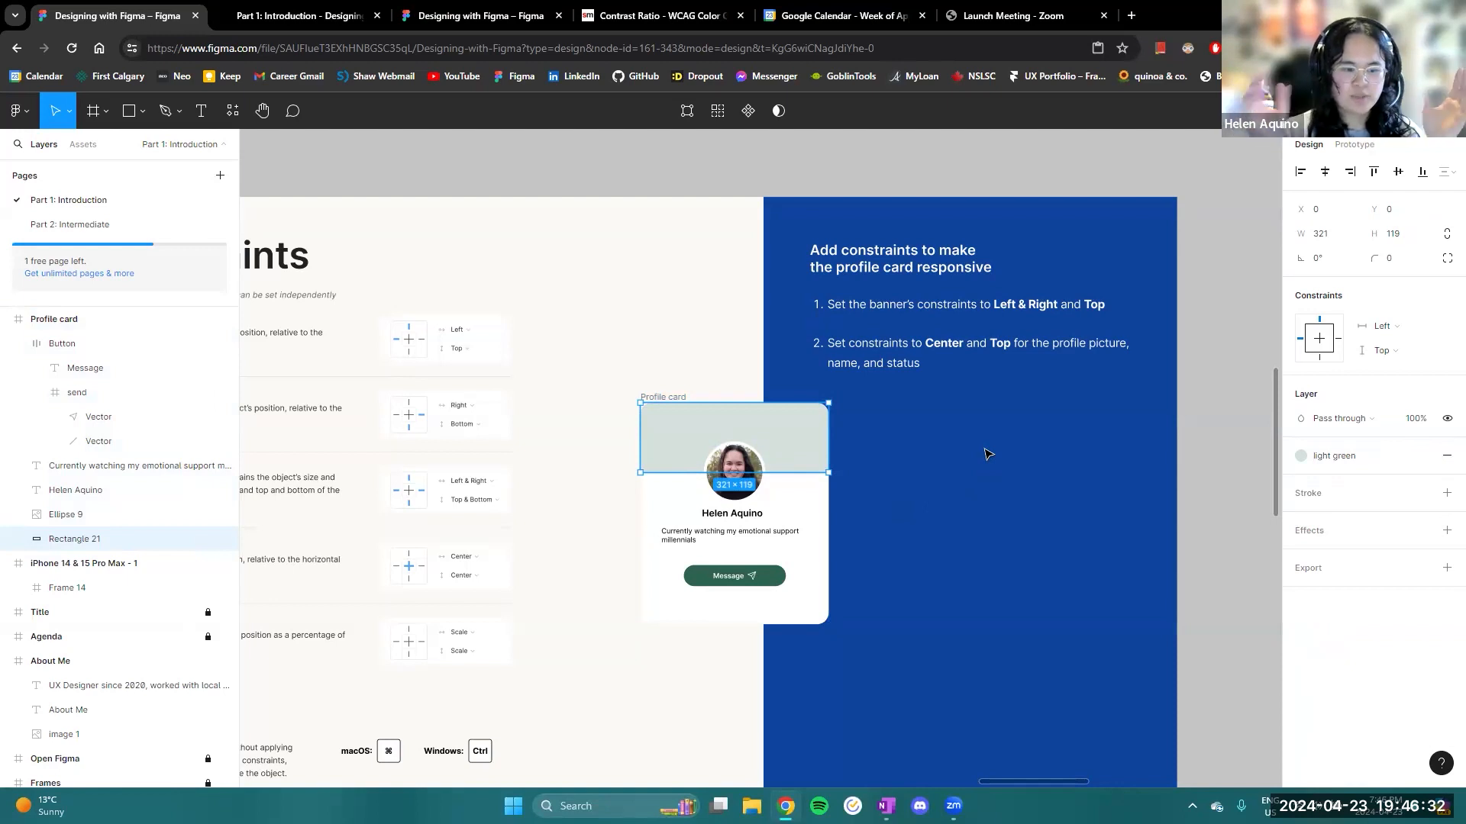
{"action": "left_click", "coordinate": [1426, 335]}
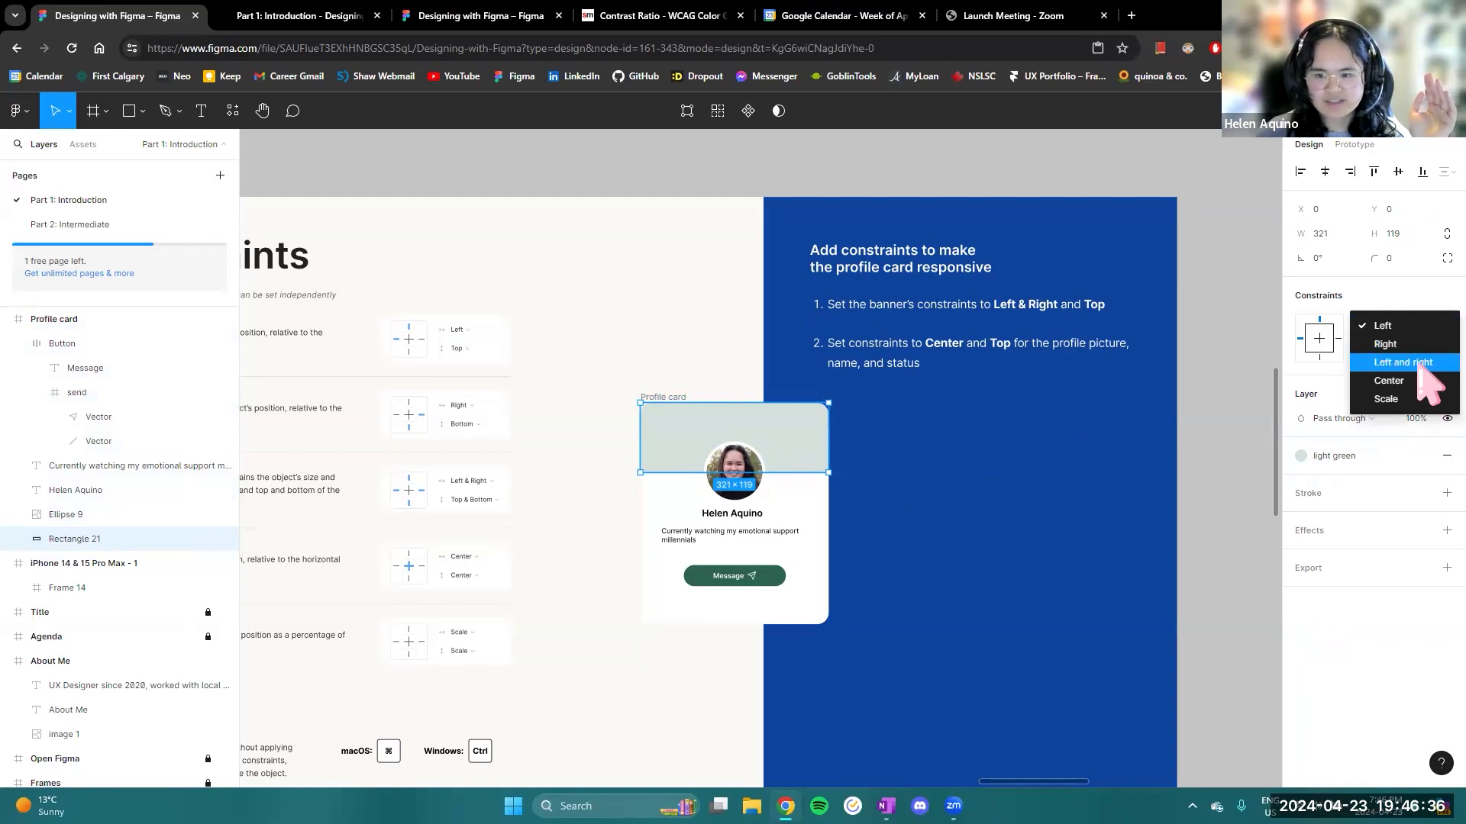
{"action": "left_click", "coordinate": [1421, 364]}
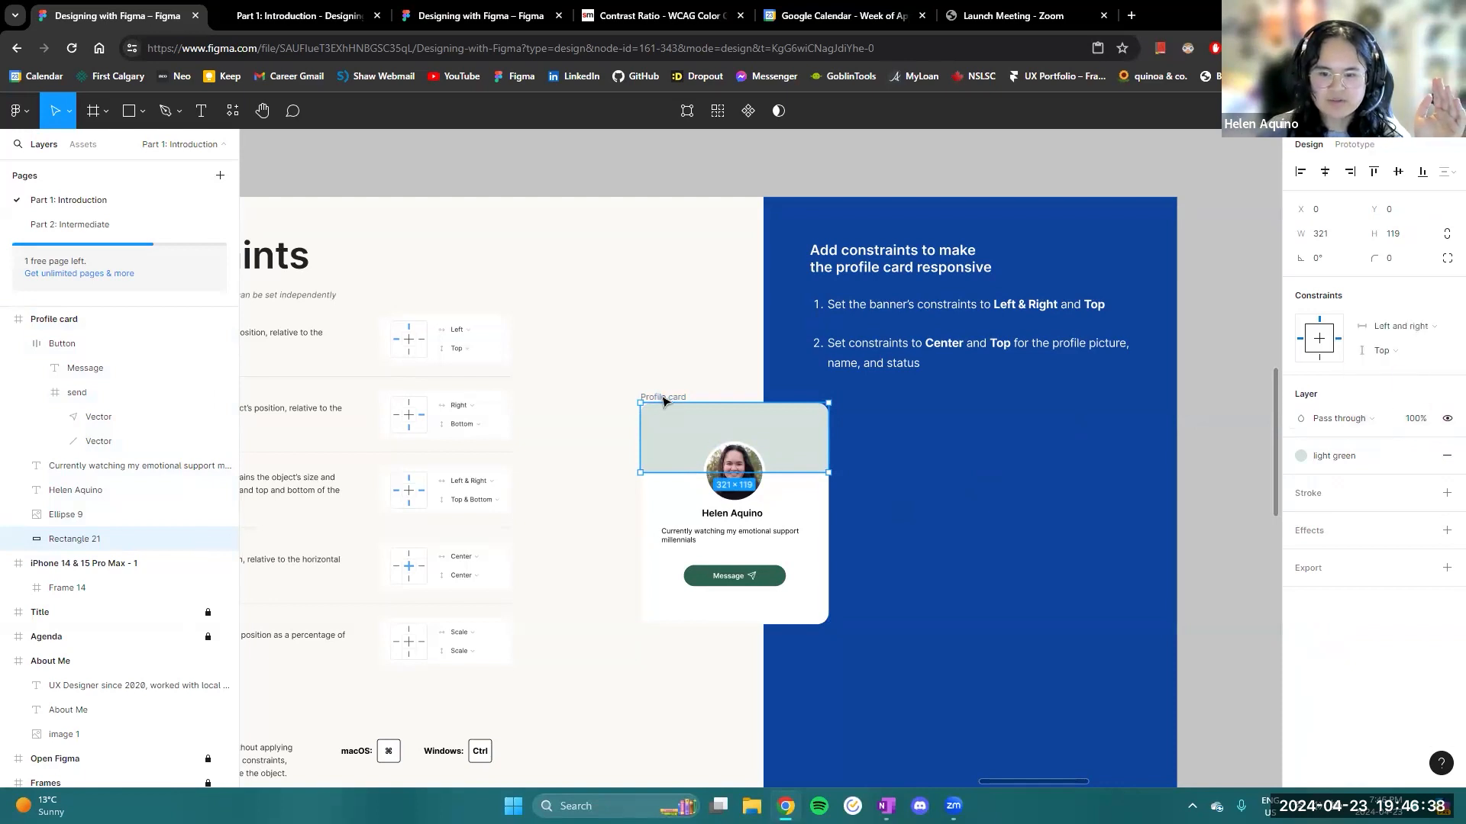
- Shift the Profile card slightly down and left, and test its constraints by widening it to about 619 and narrowing it to about 304
{"action": "key", "text": "ctrl+z"}
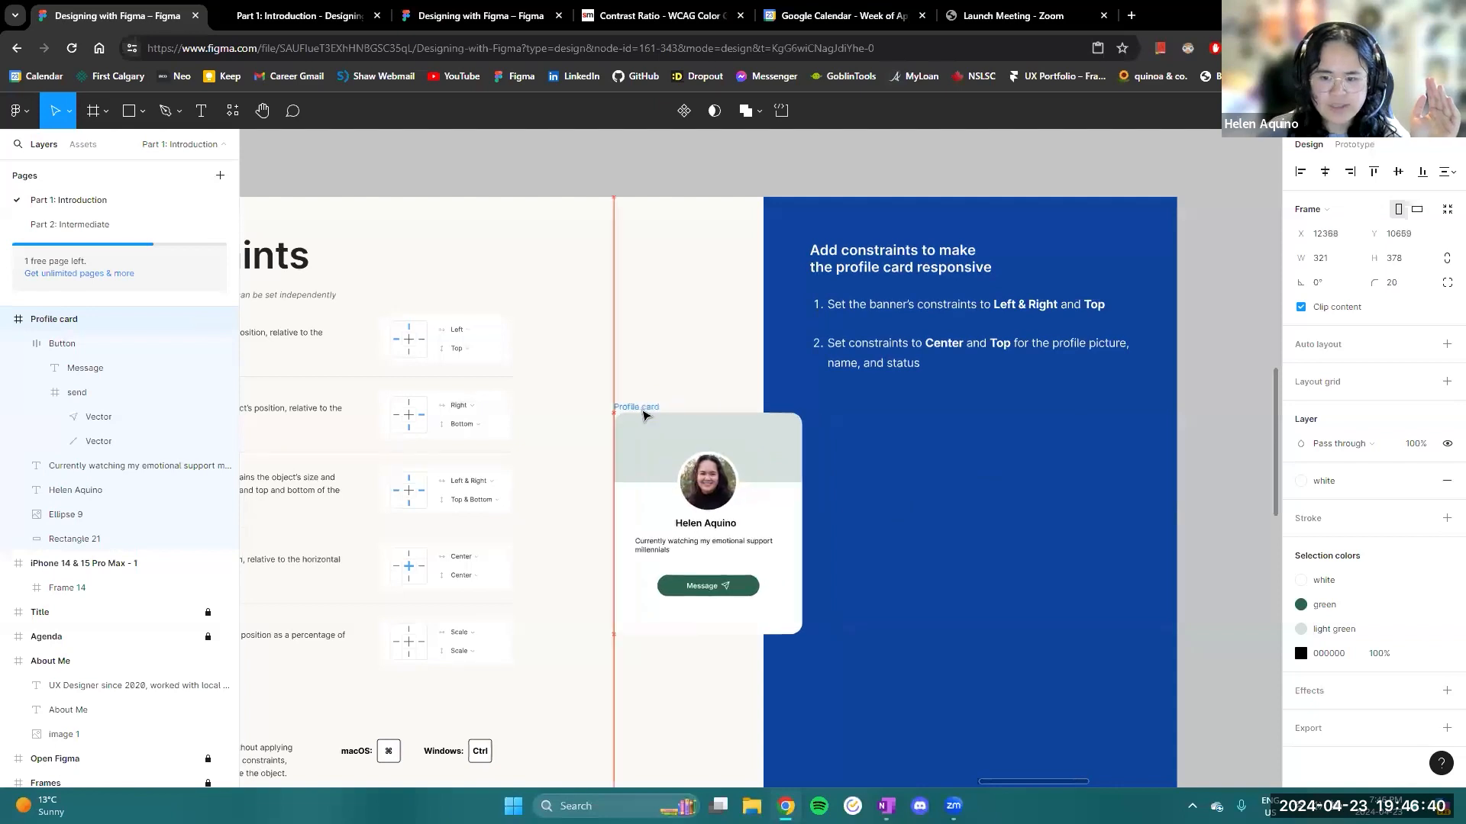
{"action": "left_click_drag", "start_coordinate": [839, 523], "coordinate": [977, 480]}
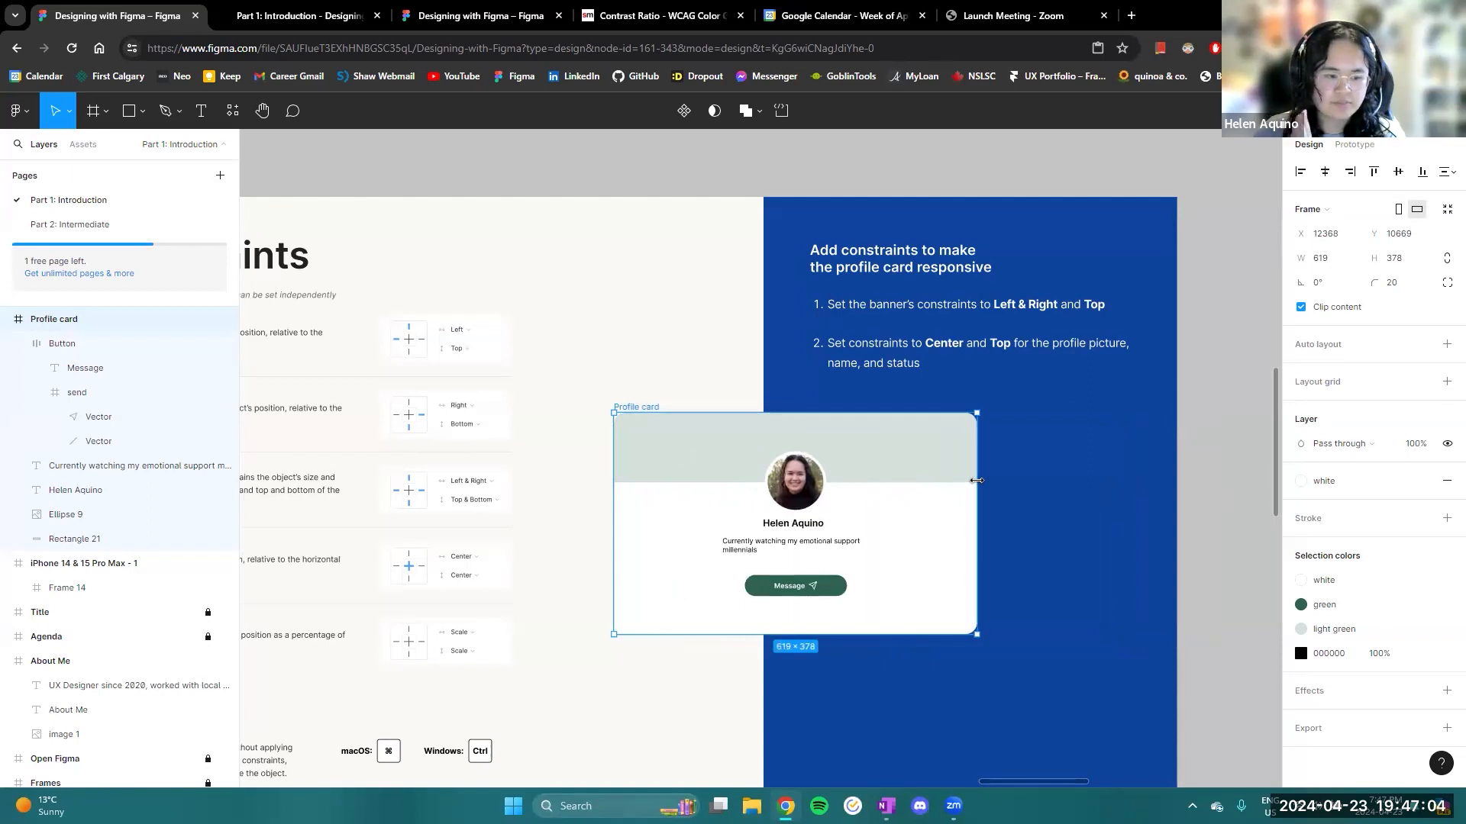
{"action": "left_click_drag", "start_coordinate": [975, 480], "coordinate": [792, 496]}
{"action": "left_click_drag", "start_coordinate": [883, 535], "coordinate": [952, 530]}
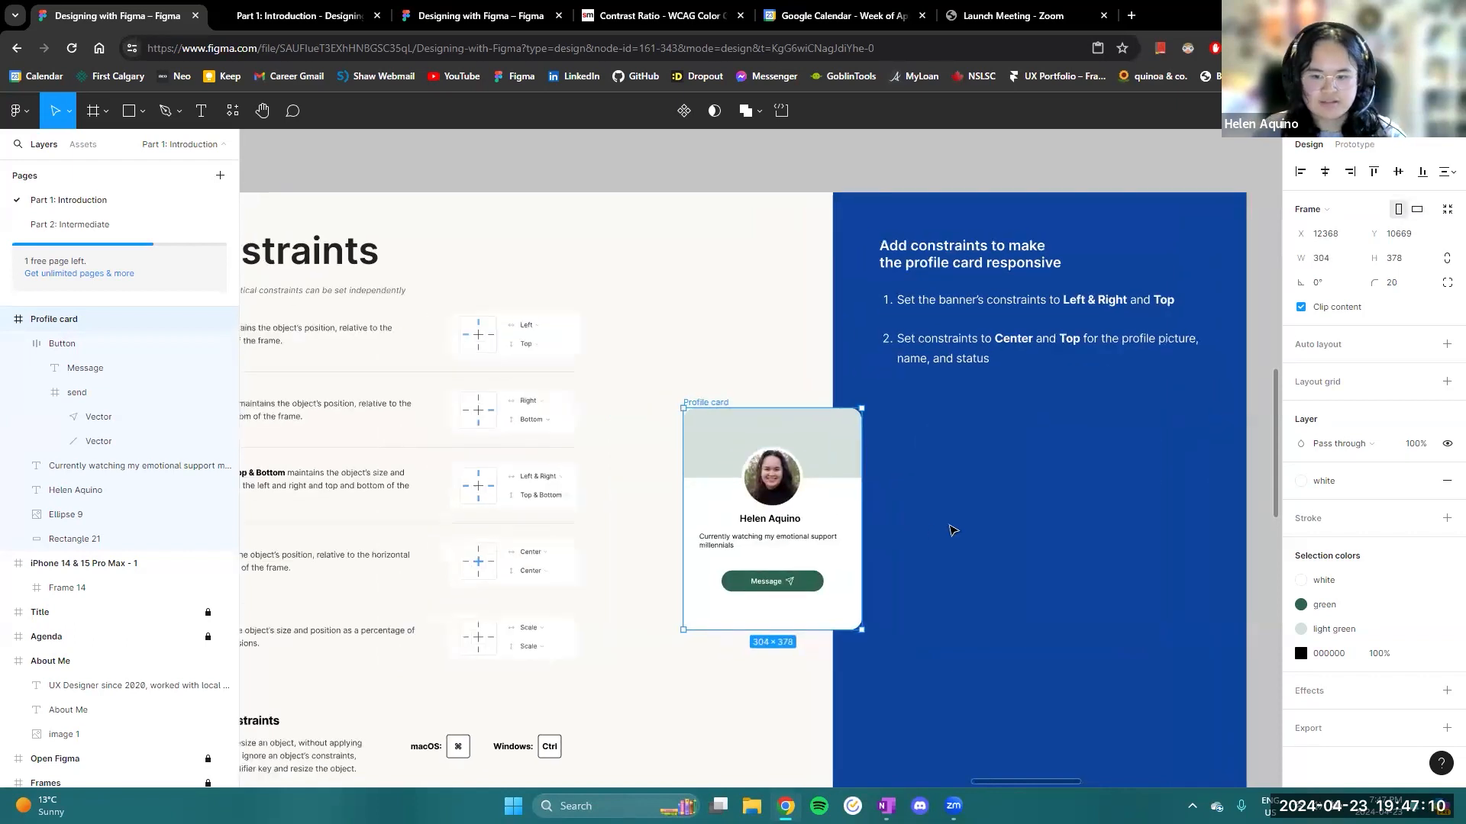
- Test the card's responsiveness again by widening it to about 375 and reducing its width to about 313
{"action": "scroll", "coordinate": [886, 546], "scroll_direction": "down", "scroll_amount": 3}
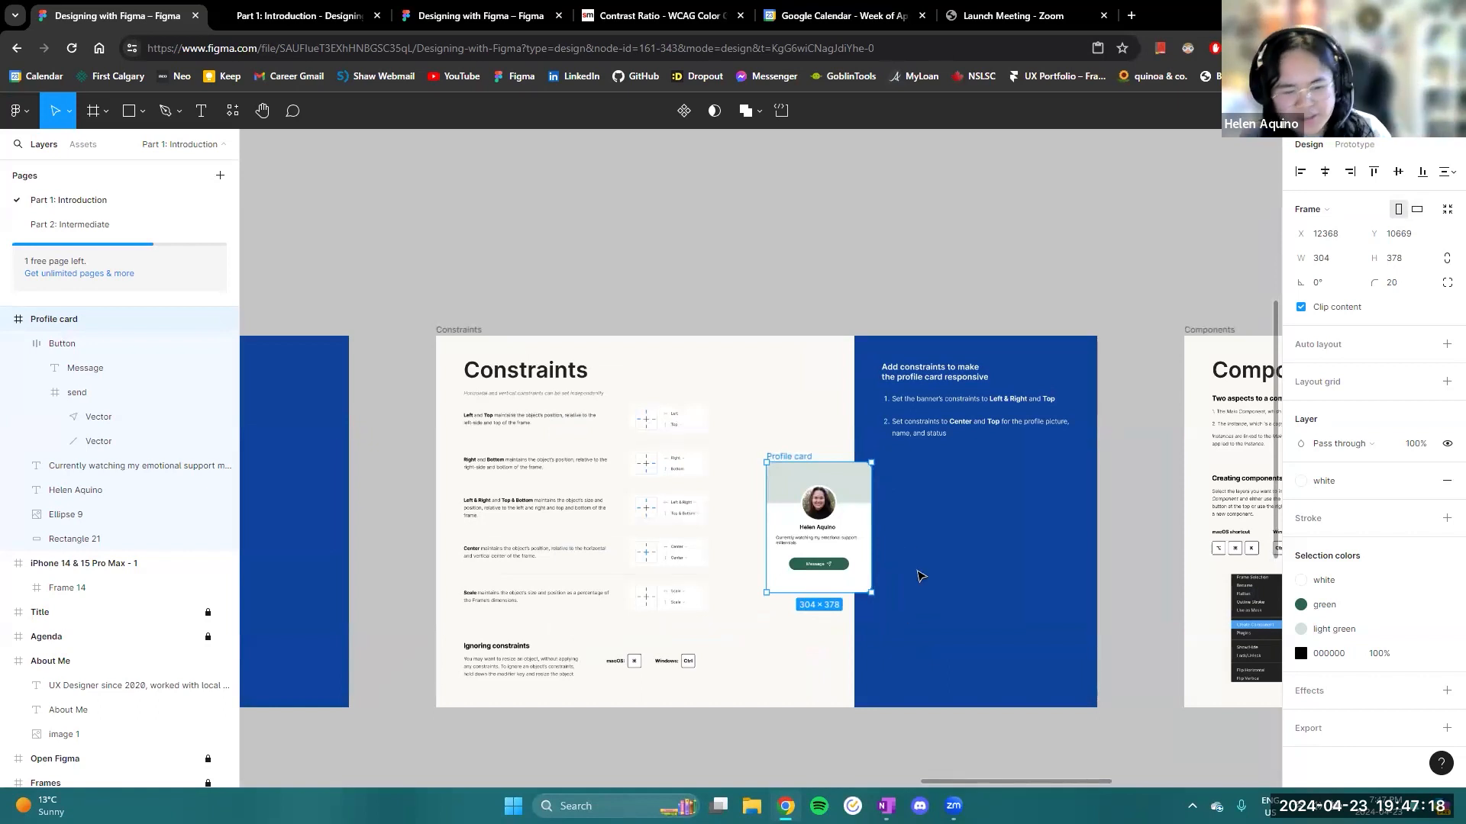
{"action": "scroll", "coordinate": [882, 599], "scroll_direction": "up", "scroll_amount": 3}
{"action": "left_click_drag", "start_coordinate": [861, 491], "coordinate": [905, 495]}
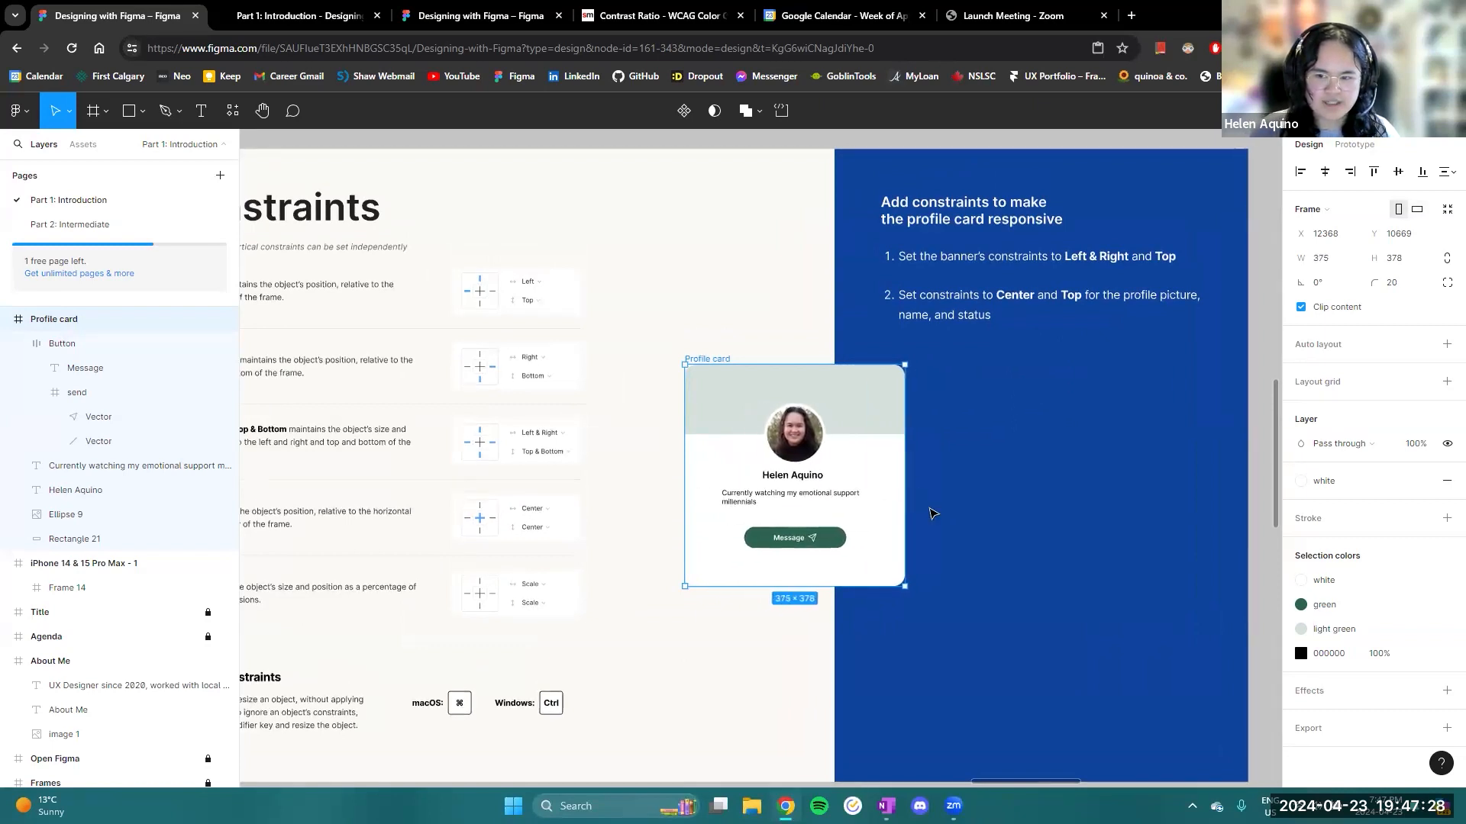
{"action": "scroll", "coordinate": [933, 513], "scroll_direction": "down", "scroll_amount": 3}
{"action": "mouse_move", "coordinate": [912, 497]}
{"action": "left_mouse_down"}
{"action": "mouse_move", "coordinate": [853, 498]}
{"action": "mouse_move", "coordinate": [893, 498]}
{"action": "left_mouse_up"}
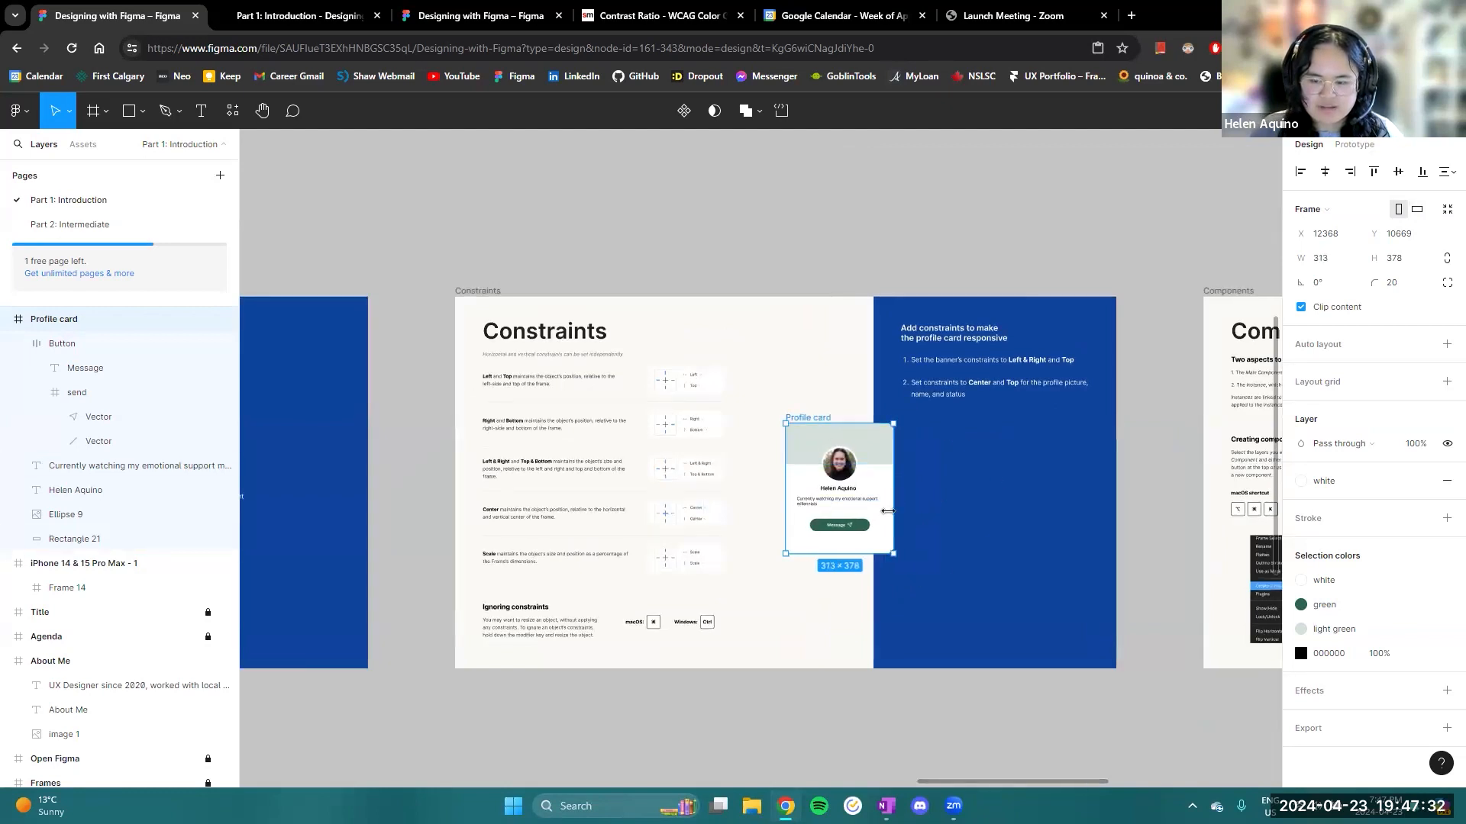
- Move the Profile card from the Constraints slide onto the Components slide, overlapping the edge of its blue instructions area
{"action": "scroll", "coordinate": [888, 511], "scroll_direction": "up", "scroll_amount": 5}
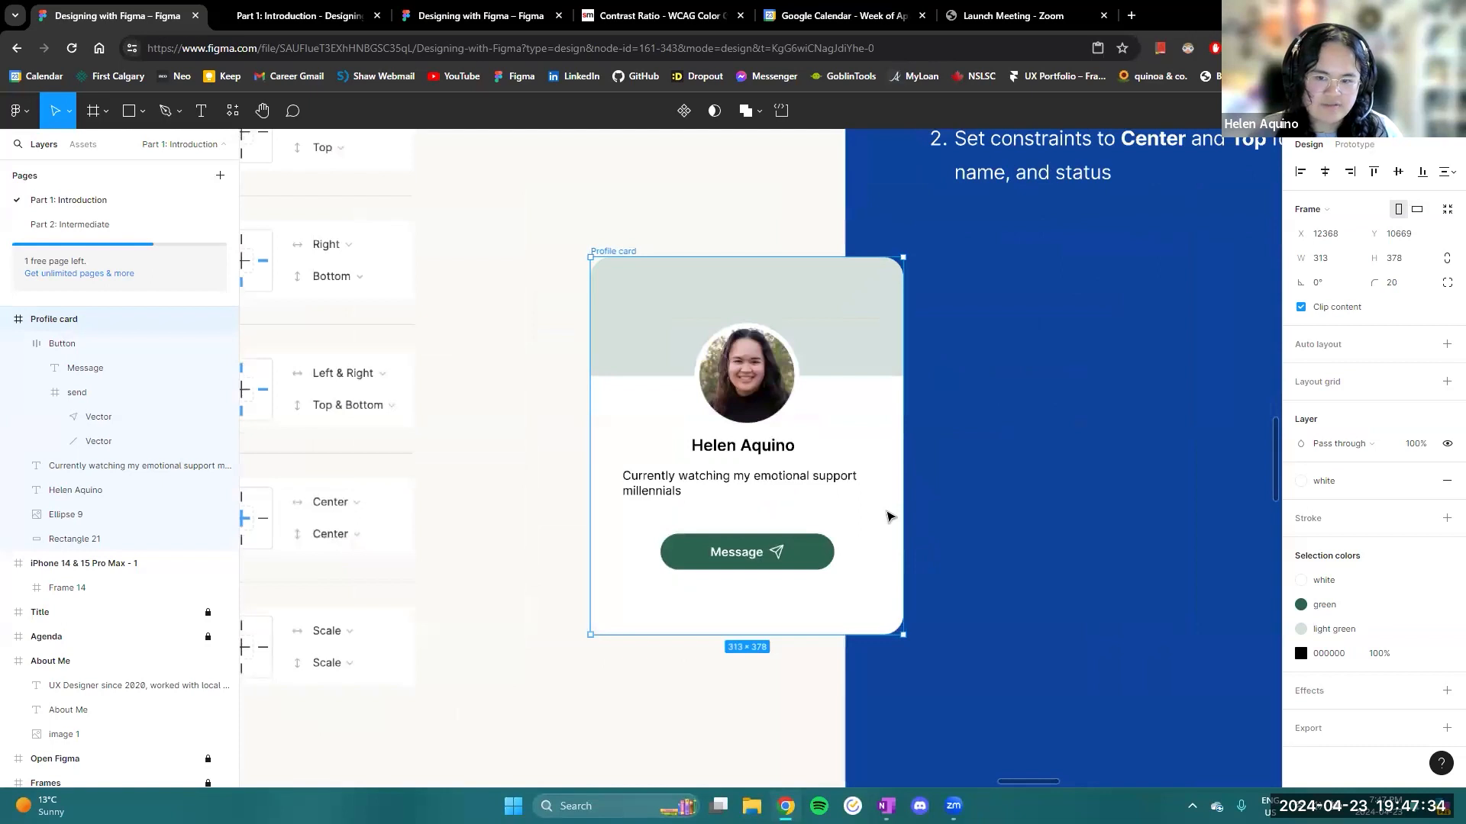
{"action": "scroll", "coordinate": [888, 517], "scroll_direction": "down", "scroll_amount": 3}
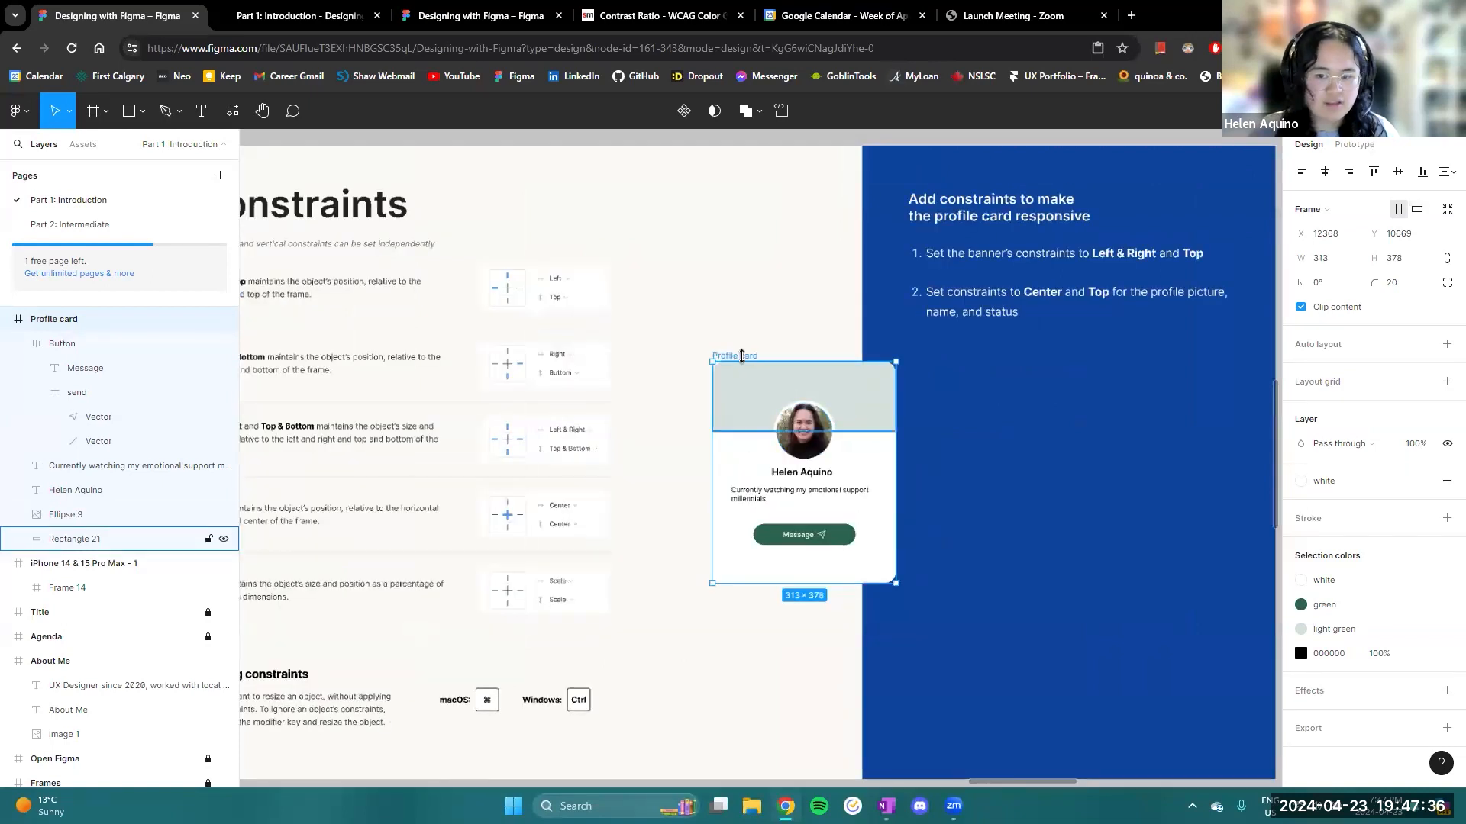
{"action": "left_click_drag", "start_coordinate": [750, 360], "coordinate": [981, 525]}
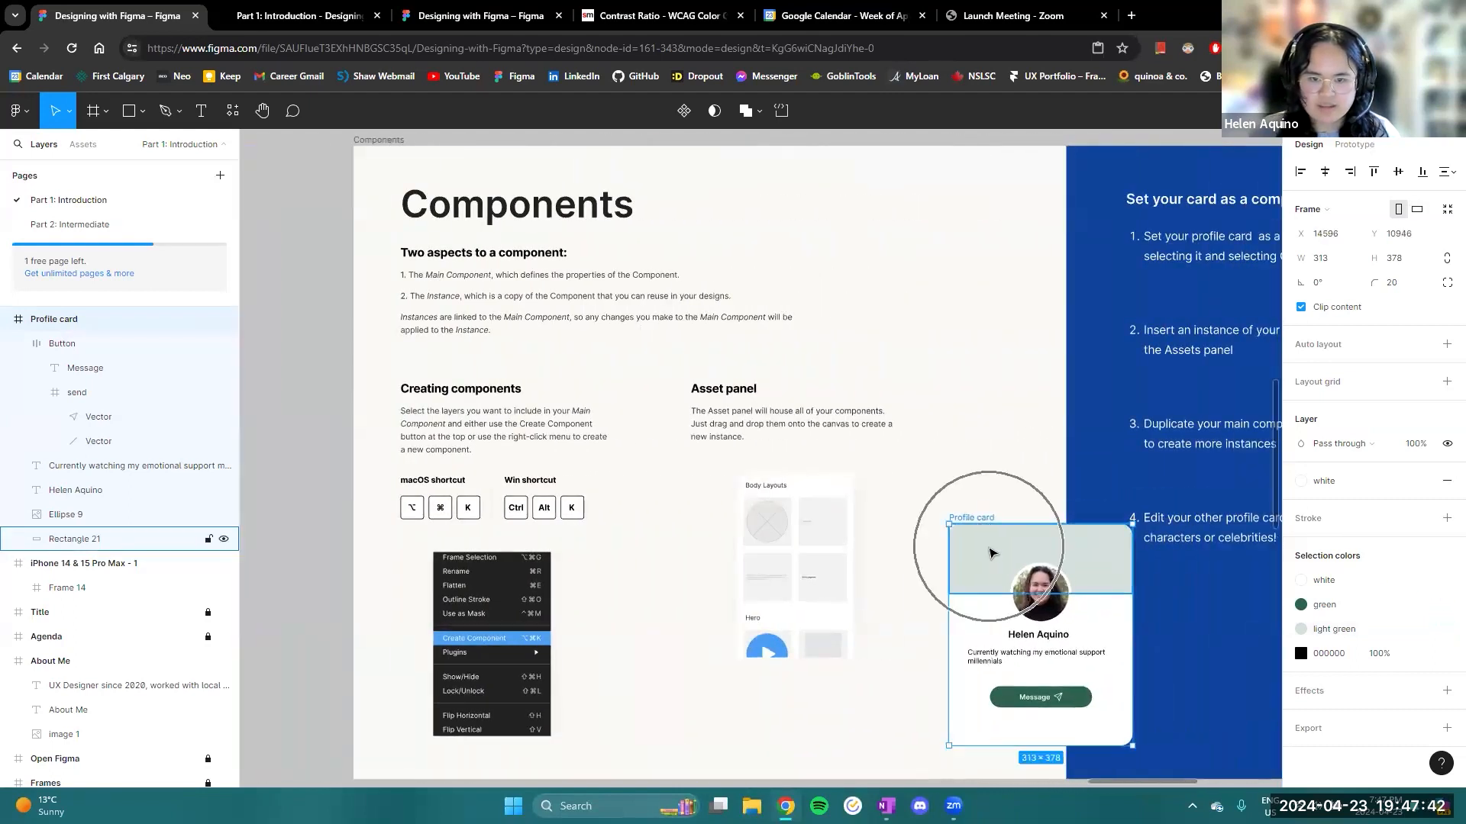
{"action": "scroll", "coordinate": [989, 549], "scroll_direction": "down", "scroll_amount": 3}
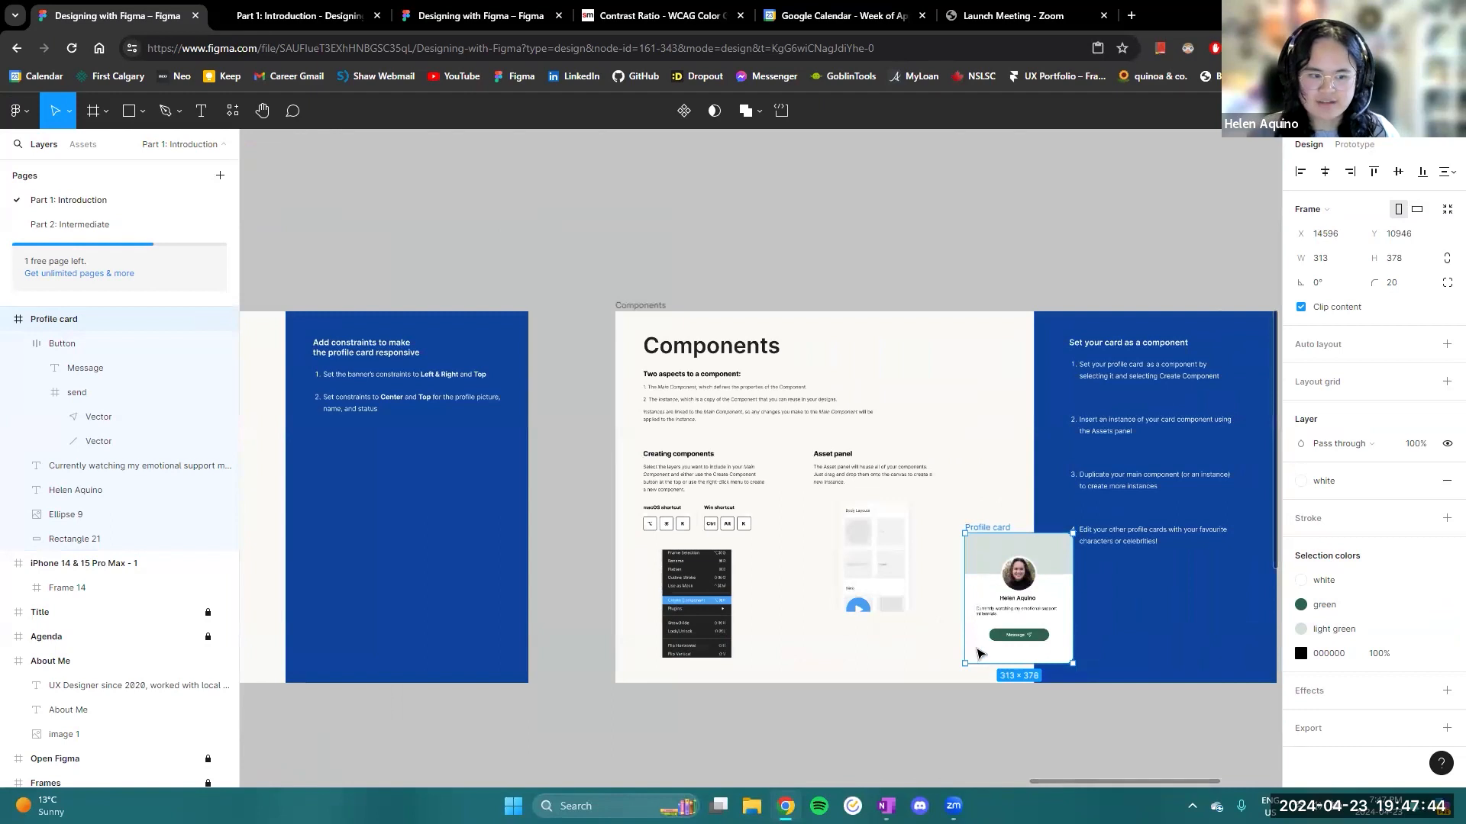
{"action": "scroll", "coordinate": [981, 654], "scroll_direction": "up", "scroll_amount": 2}
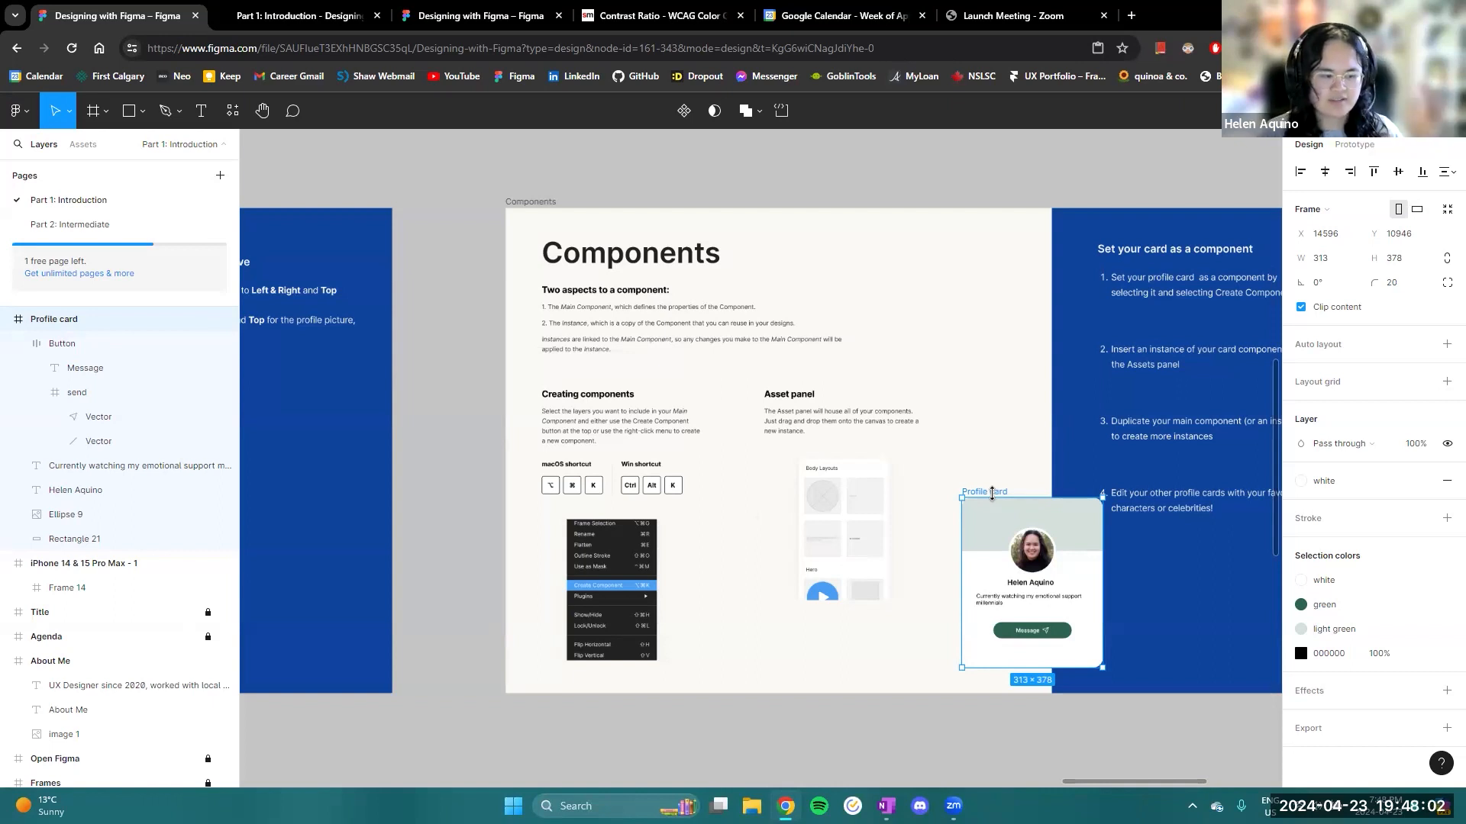
- Examine the Components slide's explanations and its steps for setting the card as a component, alongside the profile card
{"action": "scroll", "coordinate": [993, 504], "scroll_direction": "right", "scroll_amount": 3}
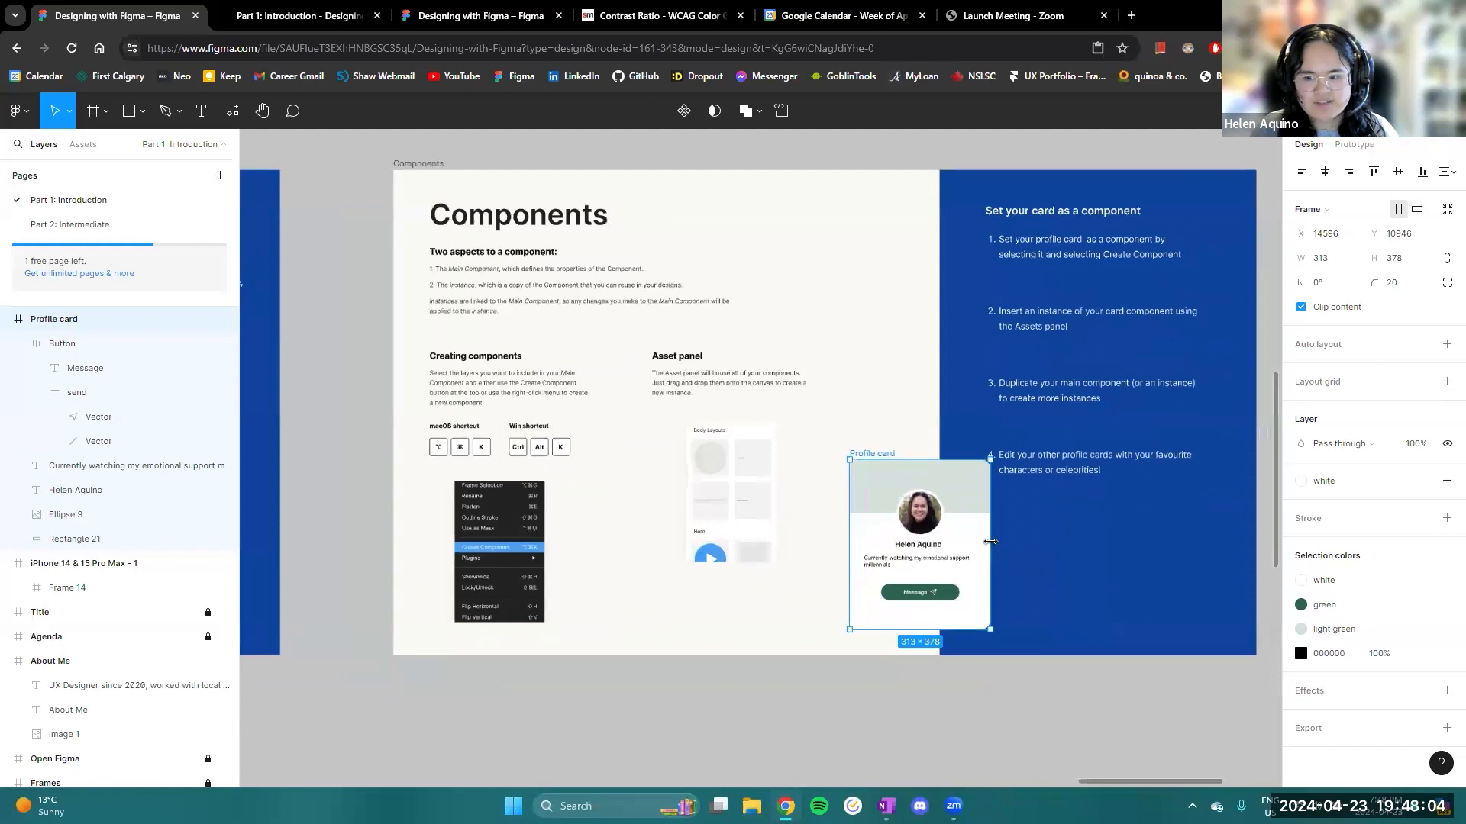
{"action": "scroll", "coordinate": [920, 551], "scroll_direction": "up", "scroll_amount": 5}
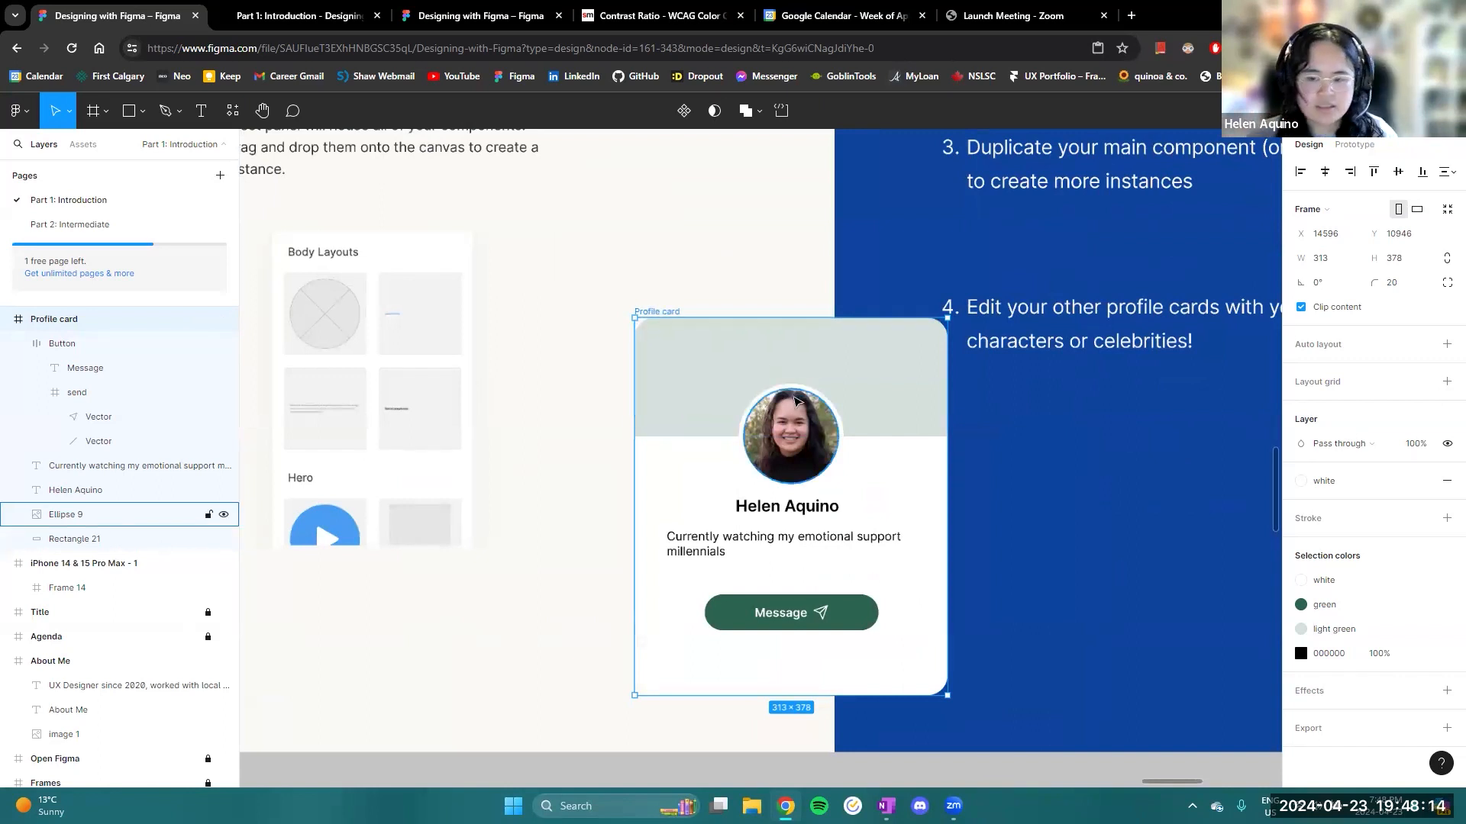
{"action": "scroll", "coordinate": [790, 399], "scroll_direction": "down", "scroll_amount": 7}
{"action": "left_click_drag", "start_coordinate": [720, 292], "coordinate": [728, 389]}
{"action": "scroll", "coordinate": [712, 362], "scroll_direction": "up", "scroll_amount": 2}
{"action": "scroll", "coordinate": [710, 366], "scroll_direction": "up", "scroll_amount": 2}
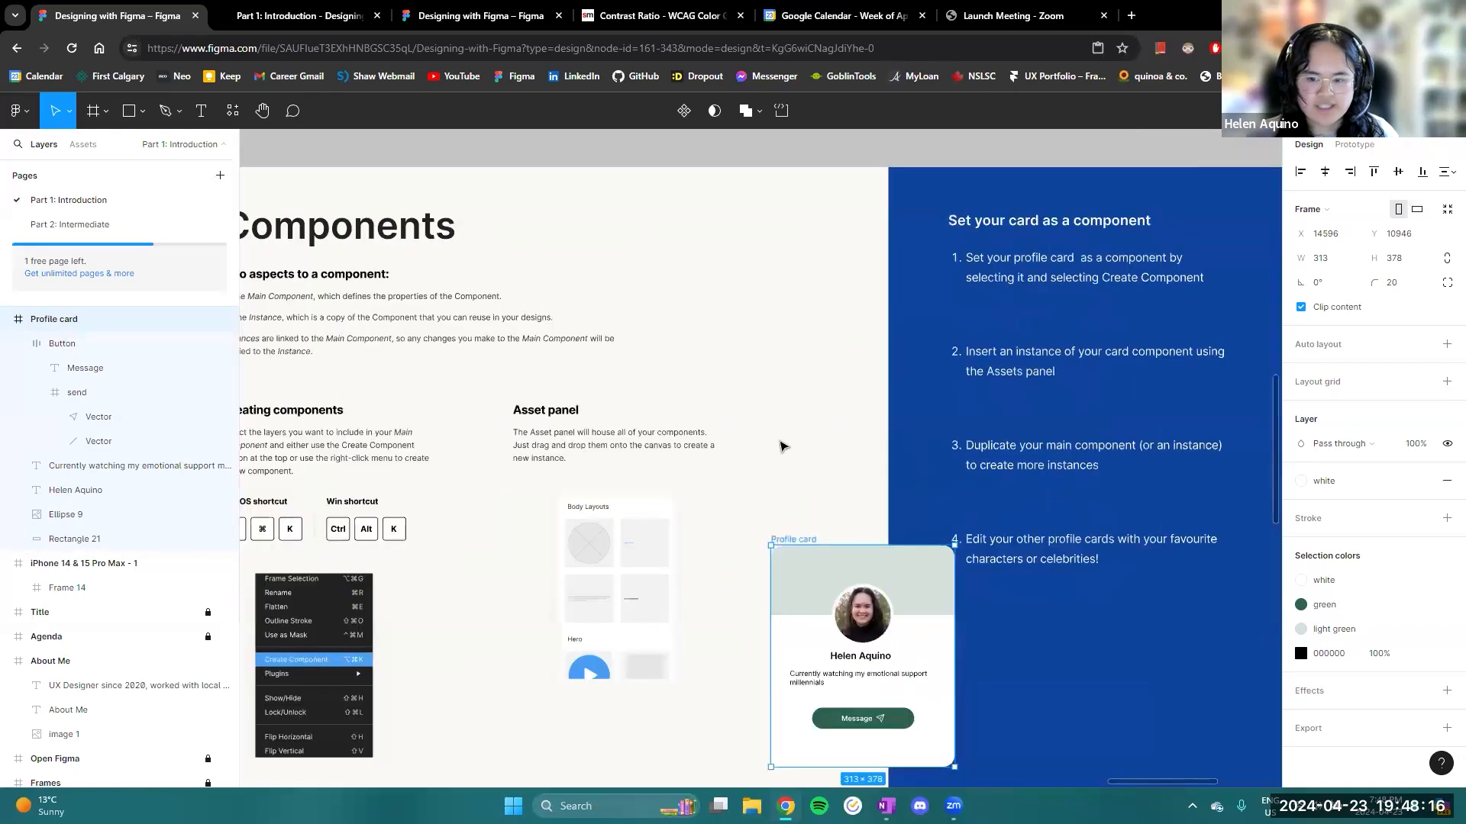
{"action": "scroll", "coordinate": [702, 348], "scroll_direction": "up", "scroll_amount": 1}
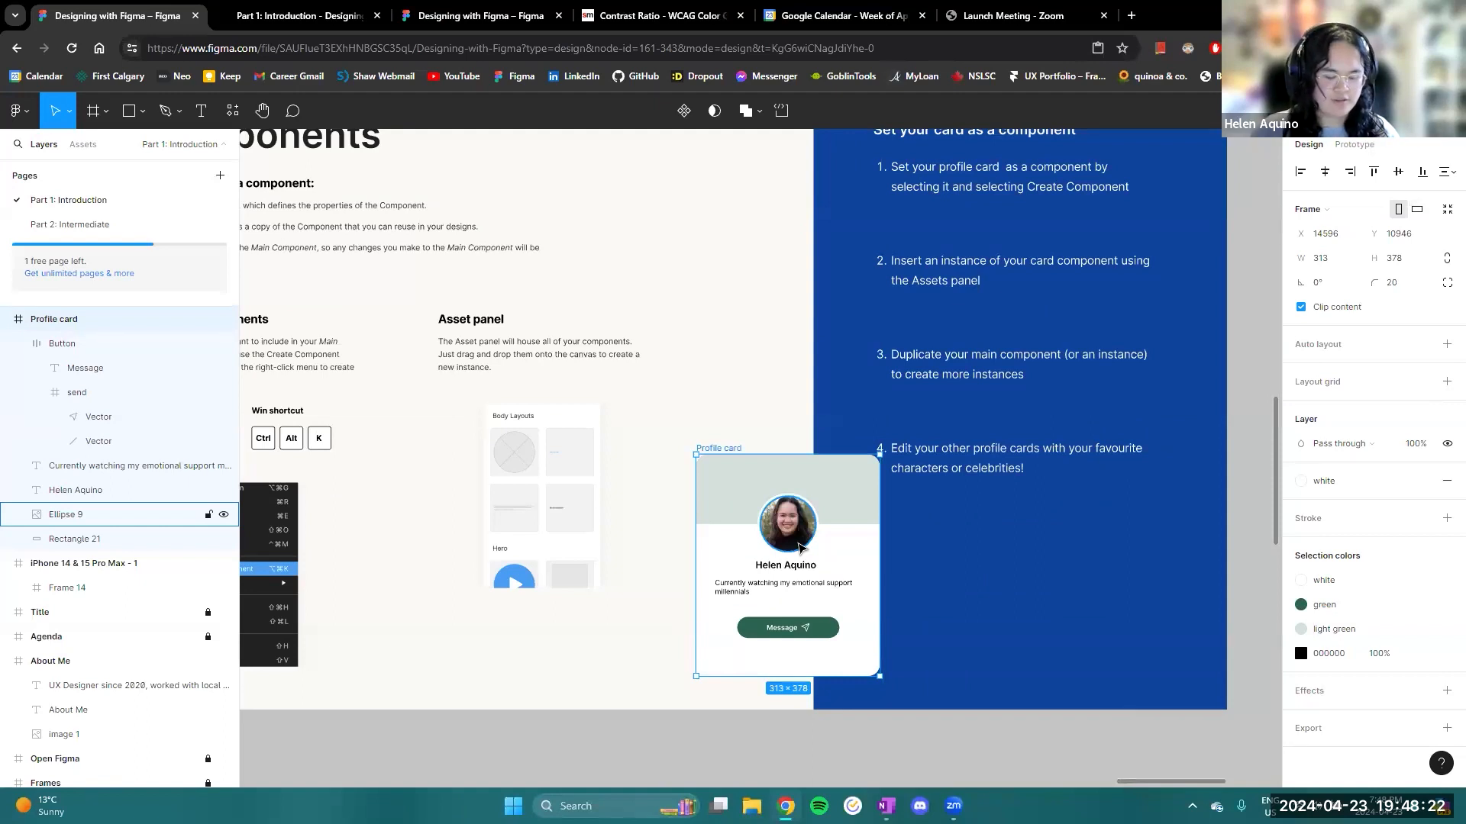
{"action": "scroll", "coordinate": [808, 542], "scroll_direction": "down", "scroll_amount": 3}
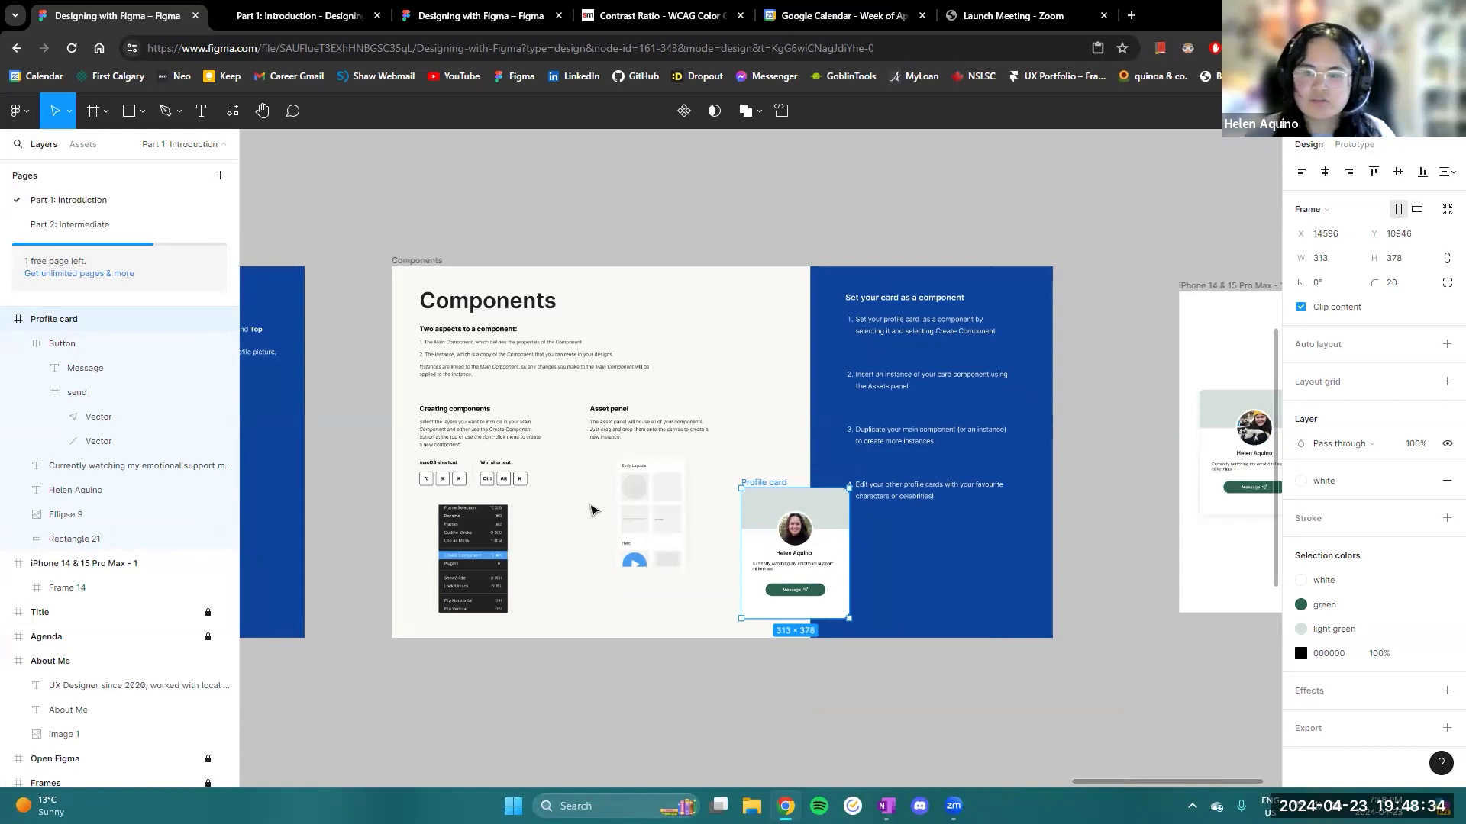
{"action": "scroll", "coordinate": [718, 449], "scroll_direction": "up", "scroll_amount": 2}
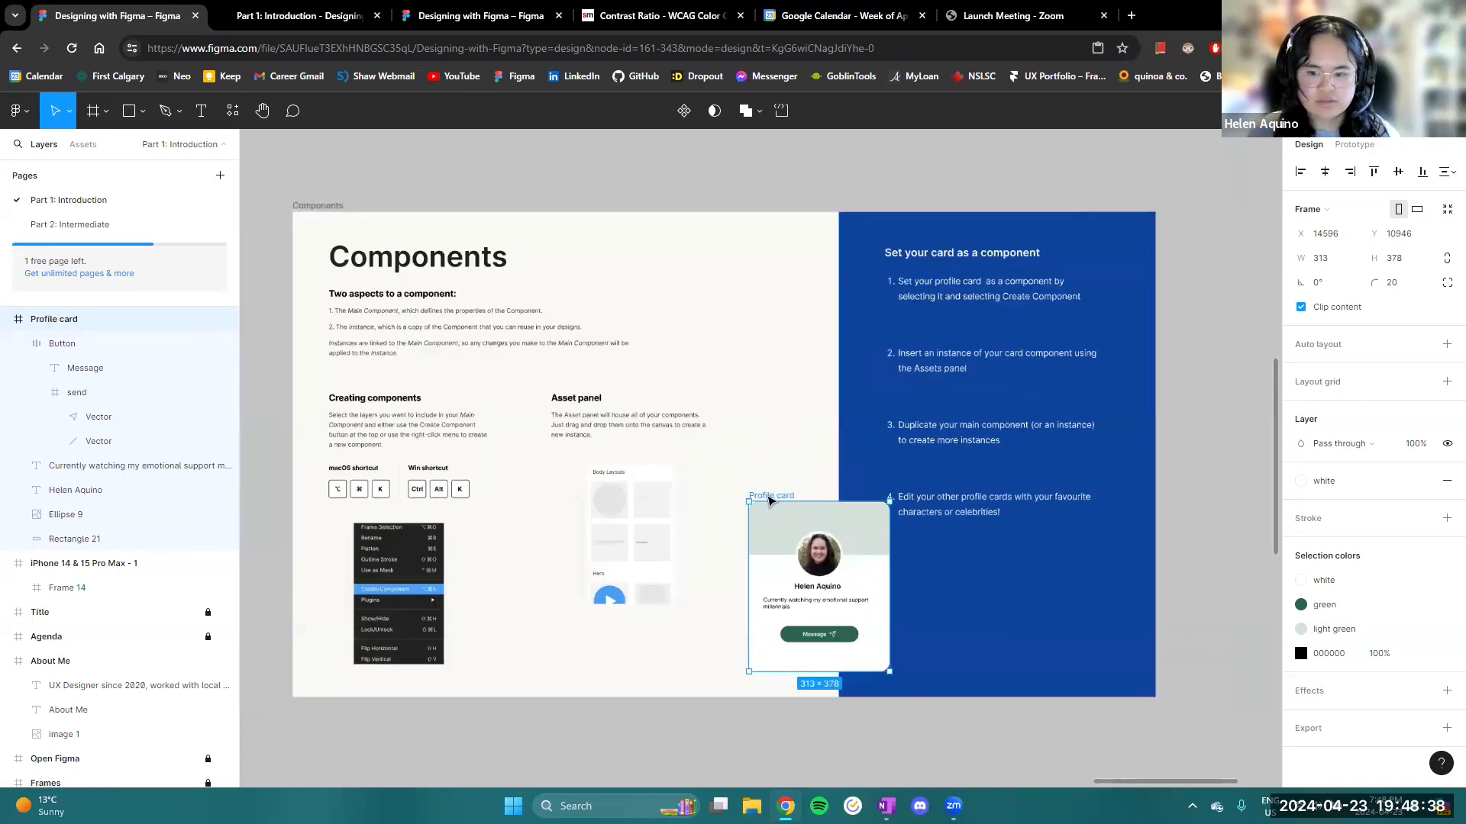
- Shift the Profile card slightly down and left on the Components slide and convert it into a component
{"action": "left_click_drag", "start_coordinate": [769, 500], "coordinate": [760, 508]}
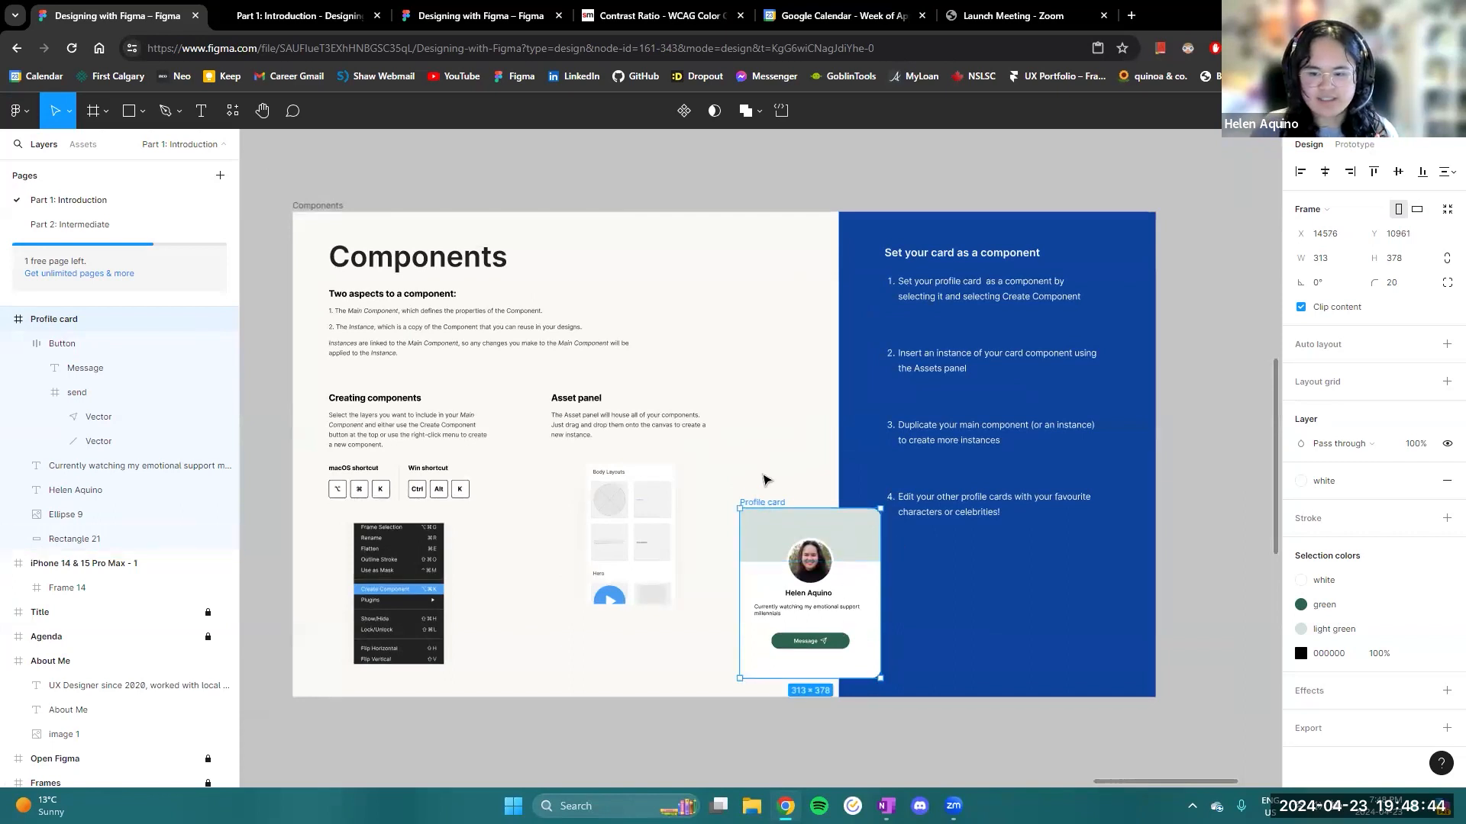
{"action": "right_click", "coordinate": [753, 504]}
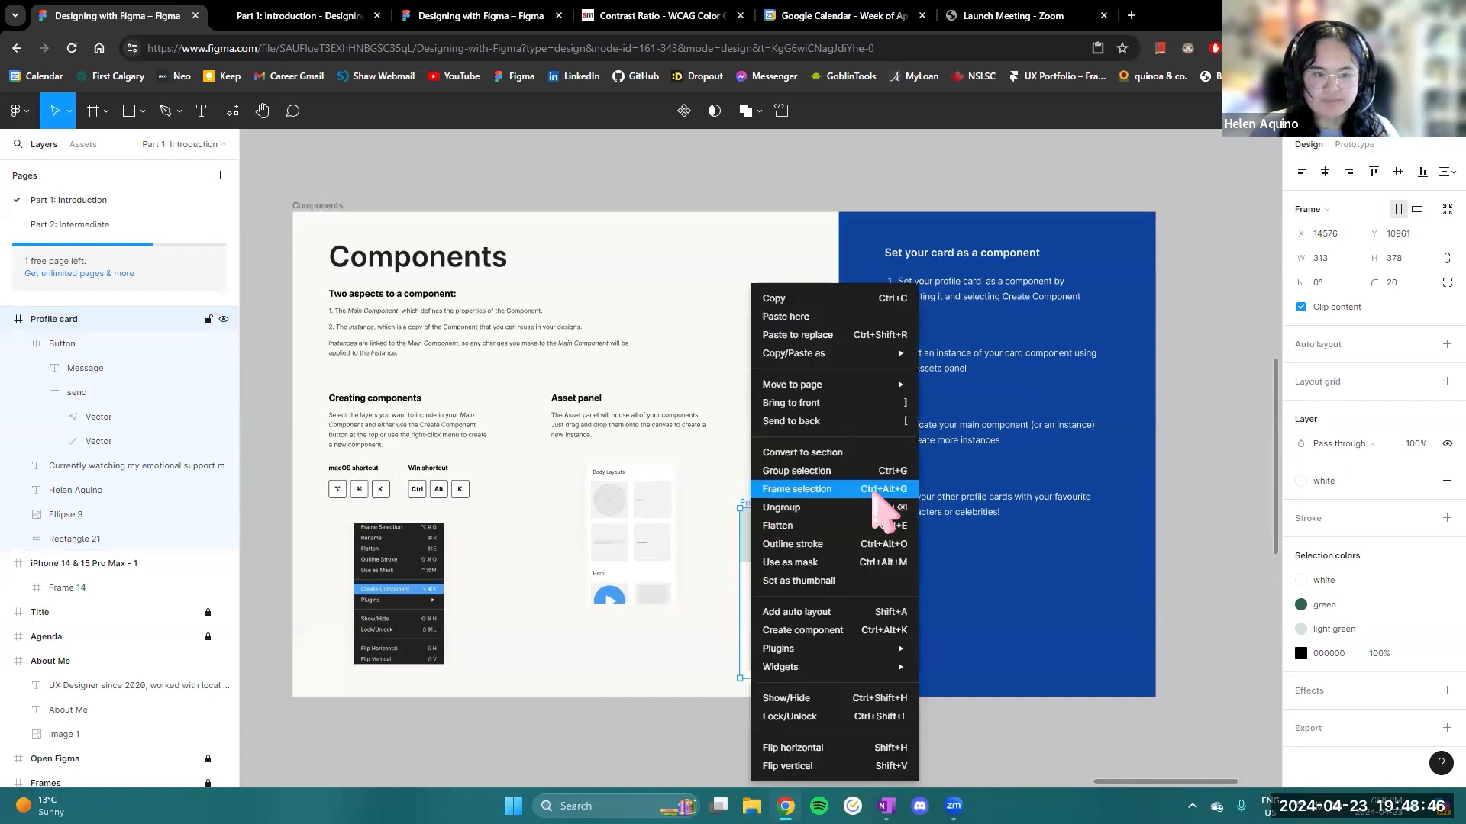
{"action": "mouse_move", "coordinate": [850, 647]}
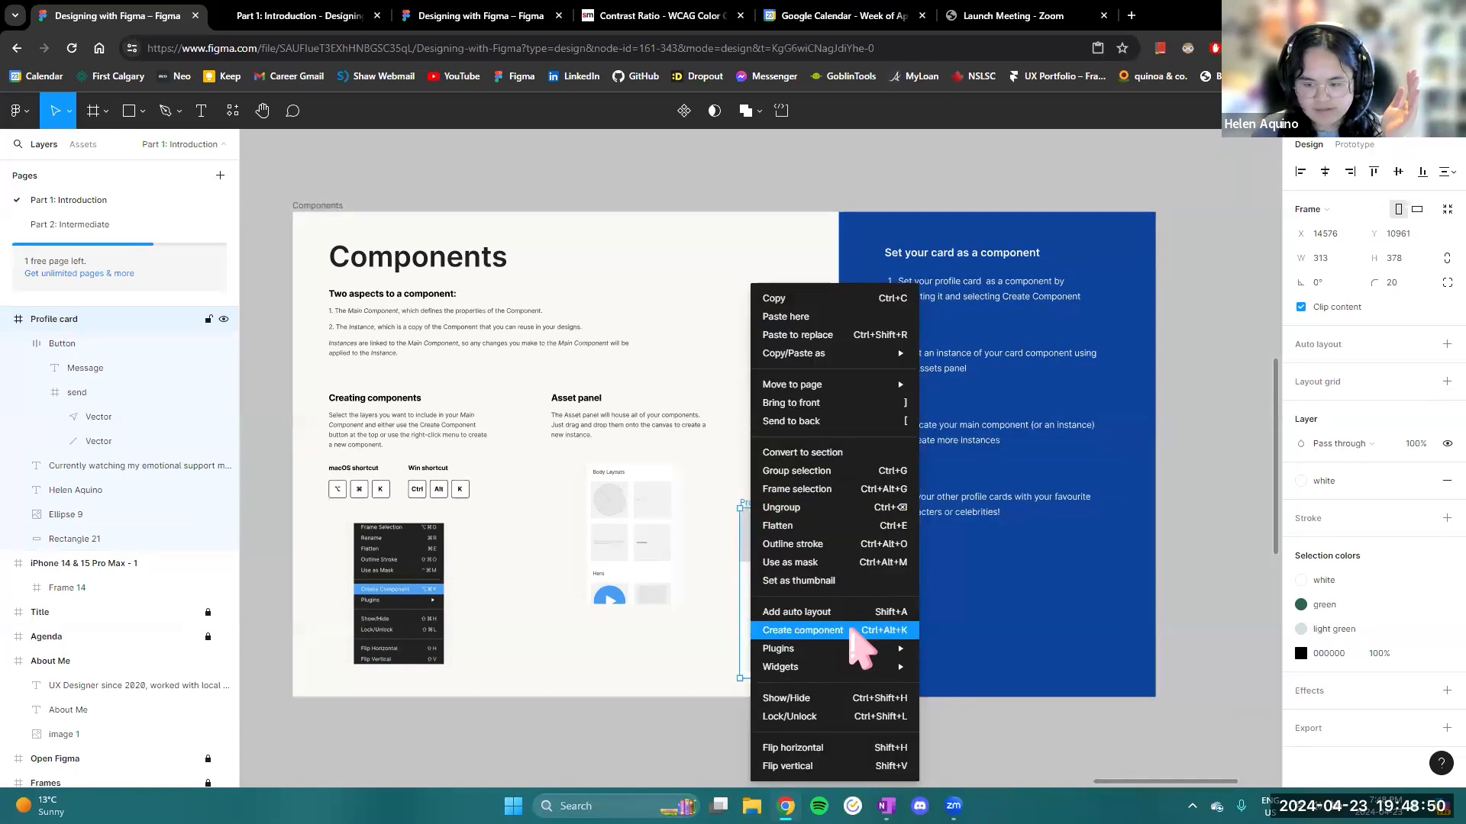
{"action": "left_click", "coordinate": [854, 632]}
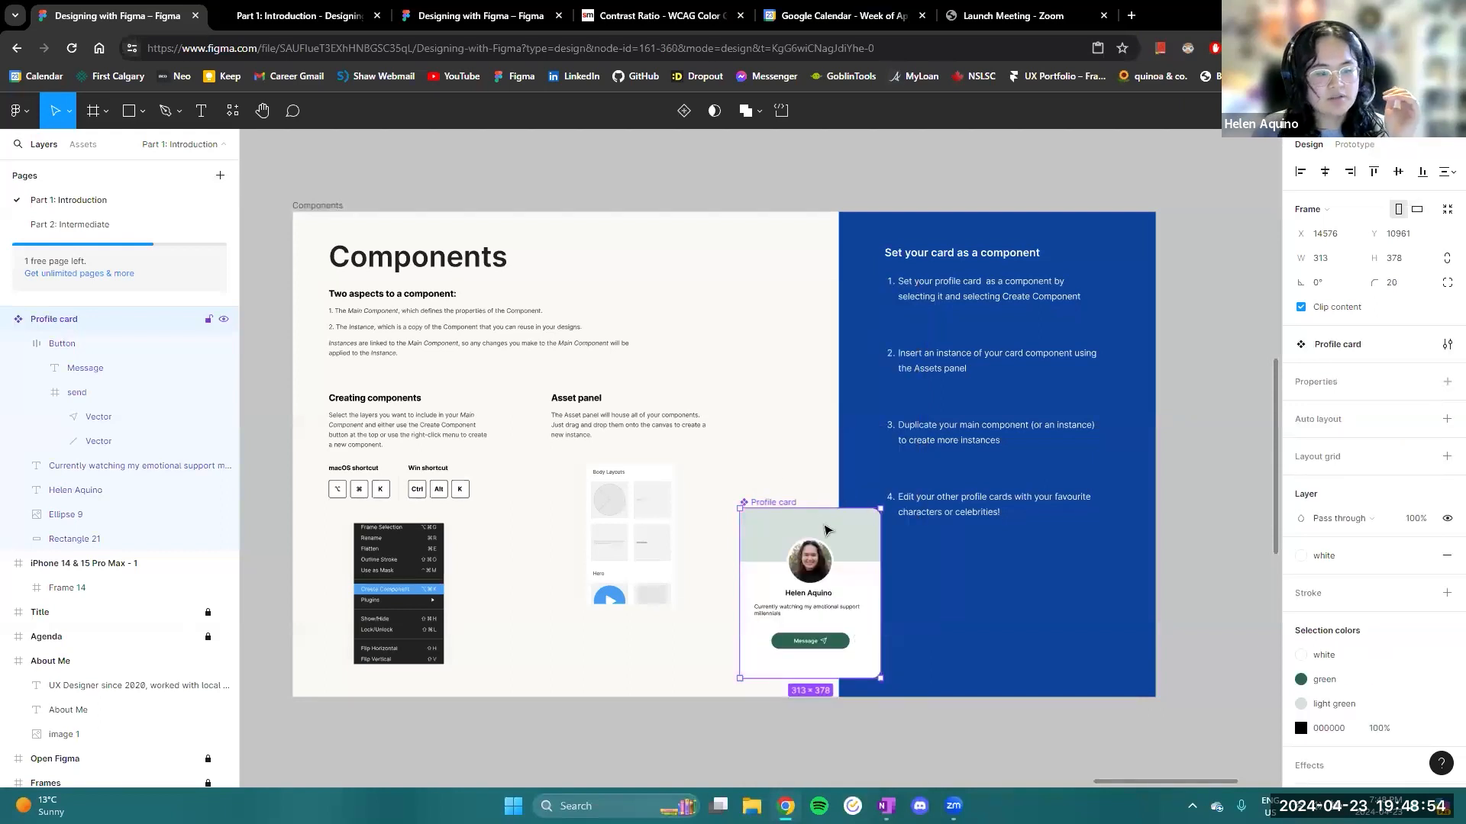
{"action": "scroll", "coordinate": [767, 526], "scroll_direction": "up", "scroll_amount": 5}
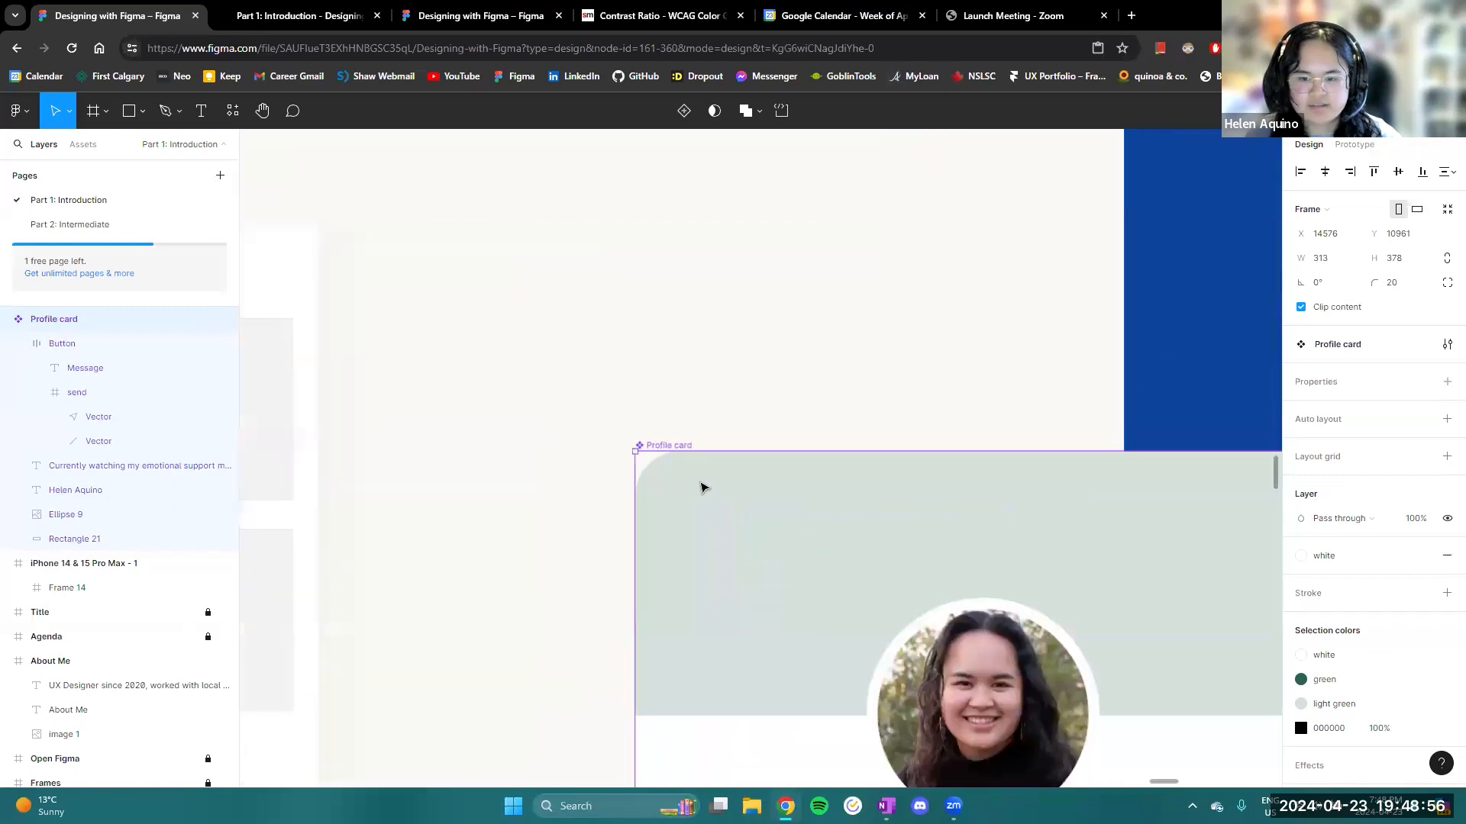
{"action": "scroll", "coordinate": [756, 494], "scroll_direction": "down", "scroll_amount": 5}
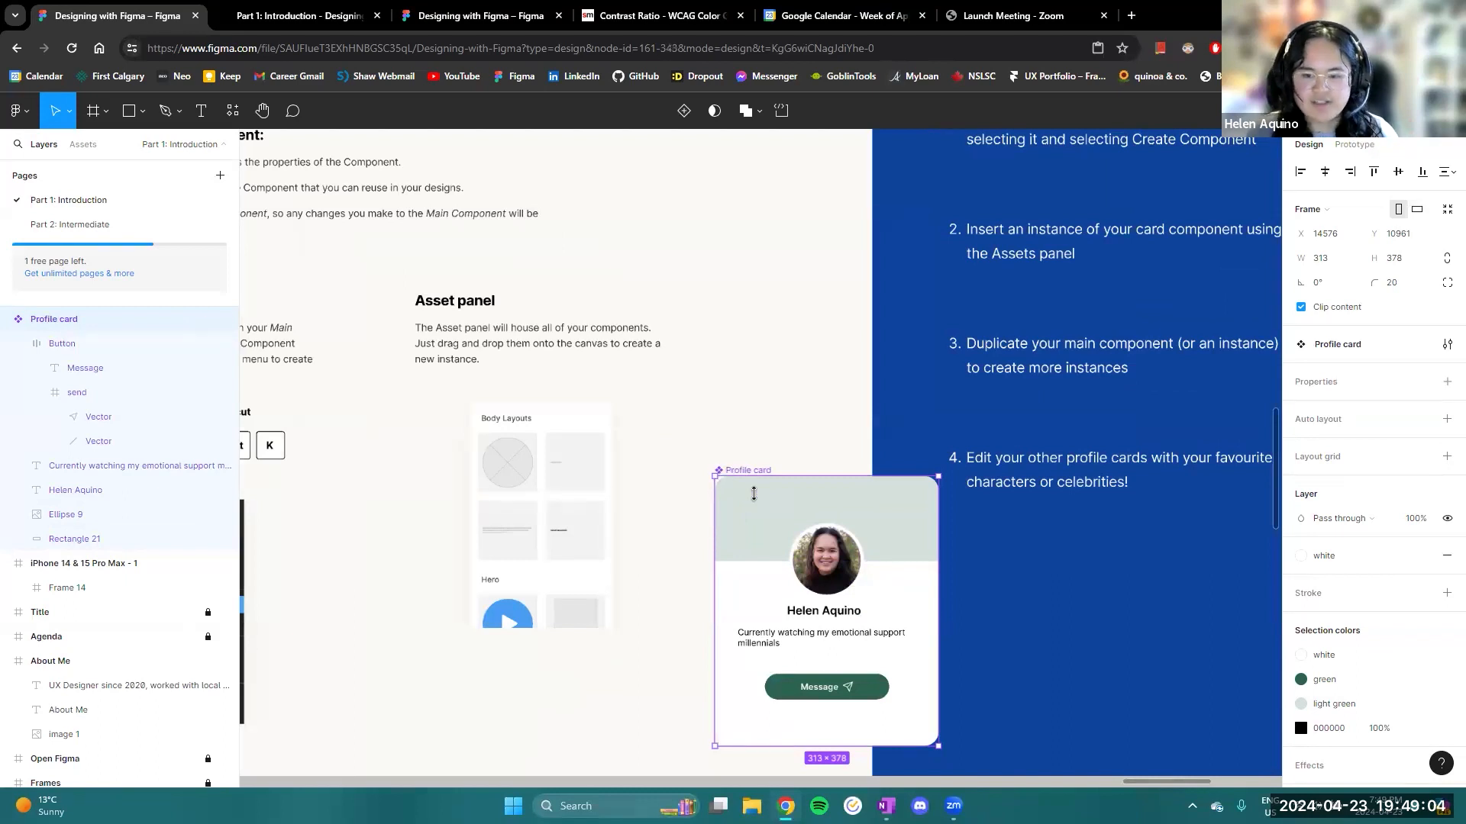
- Undo the component creation and turn the Profile card frame into a component again
{"action": "key", "text": "ctrl+z"}
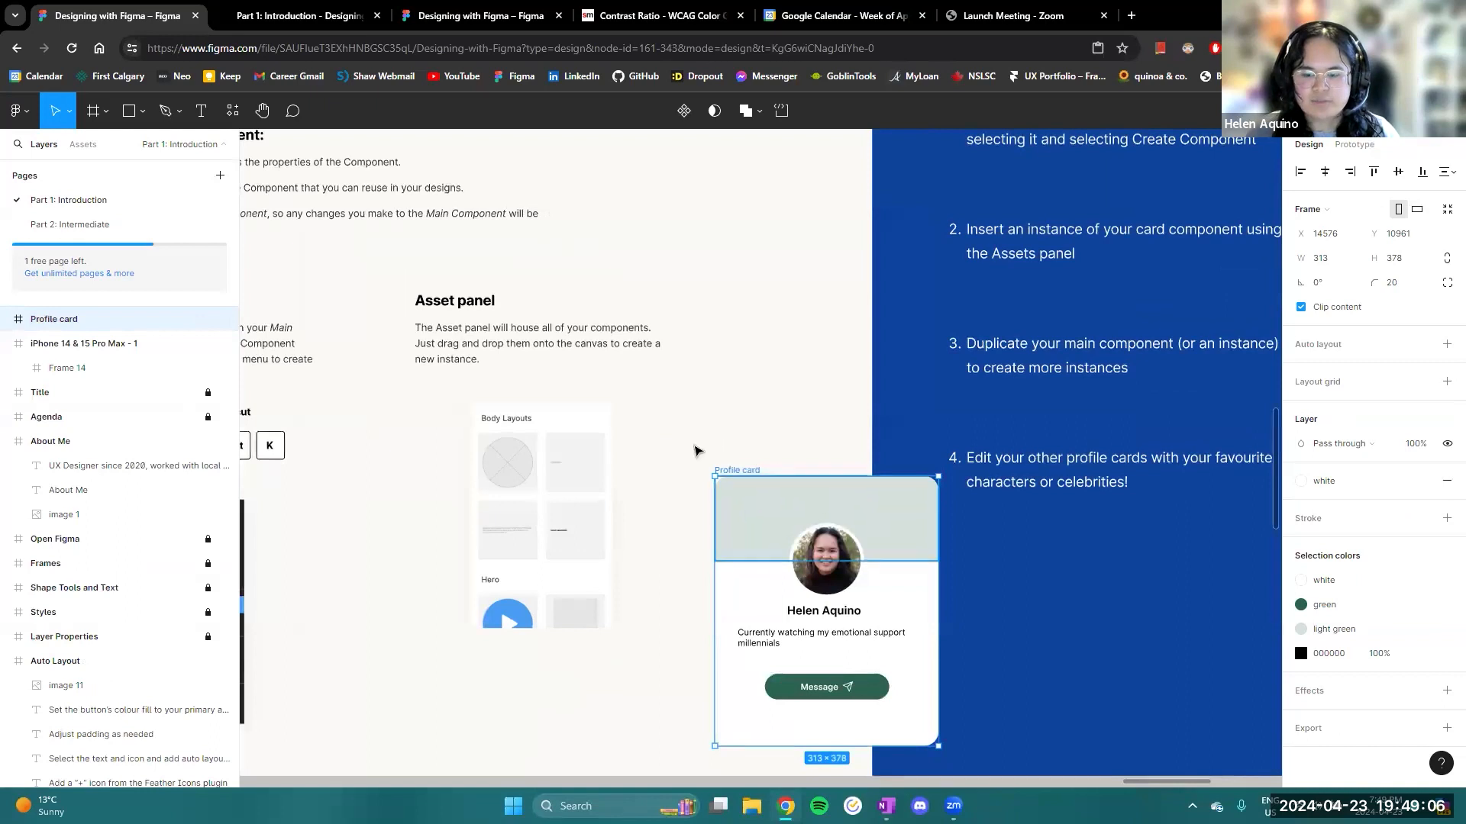
{"action": "left_click", "coordinate": [684, 112]}
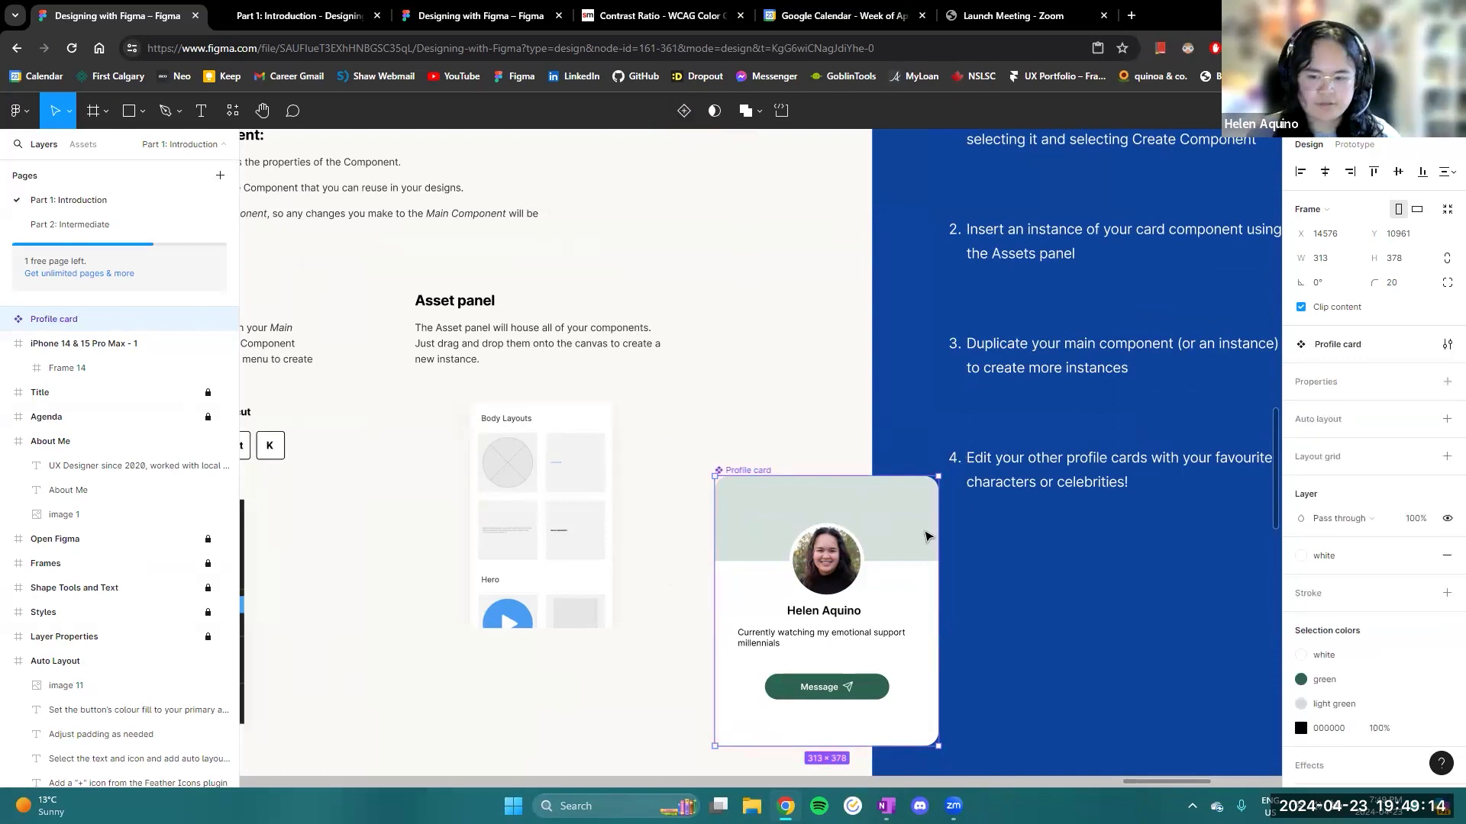
- Insert an instance of the Profile card from the assets and place it beside the main component, over the blue instructions area
{"action": "scroll", "coordinate": [926, 537], "scroll_direction": "down", "scroll_amount": 2}
{"action": "left_click_drag", "start_coordinate": [1006, 662], "coordinate": [940, 608]}
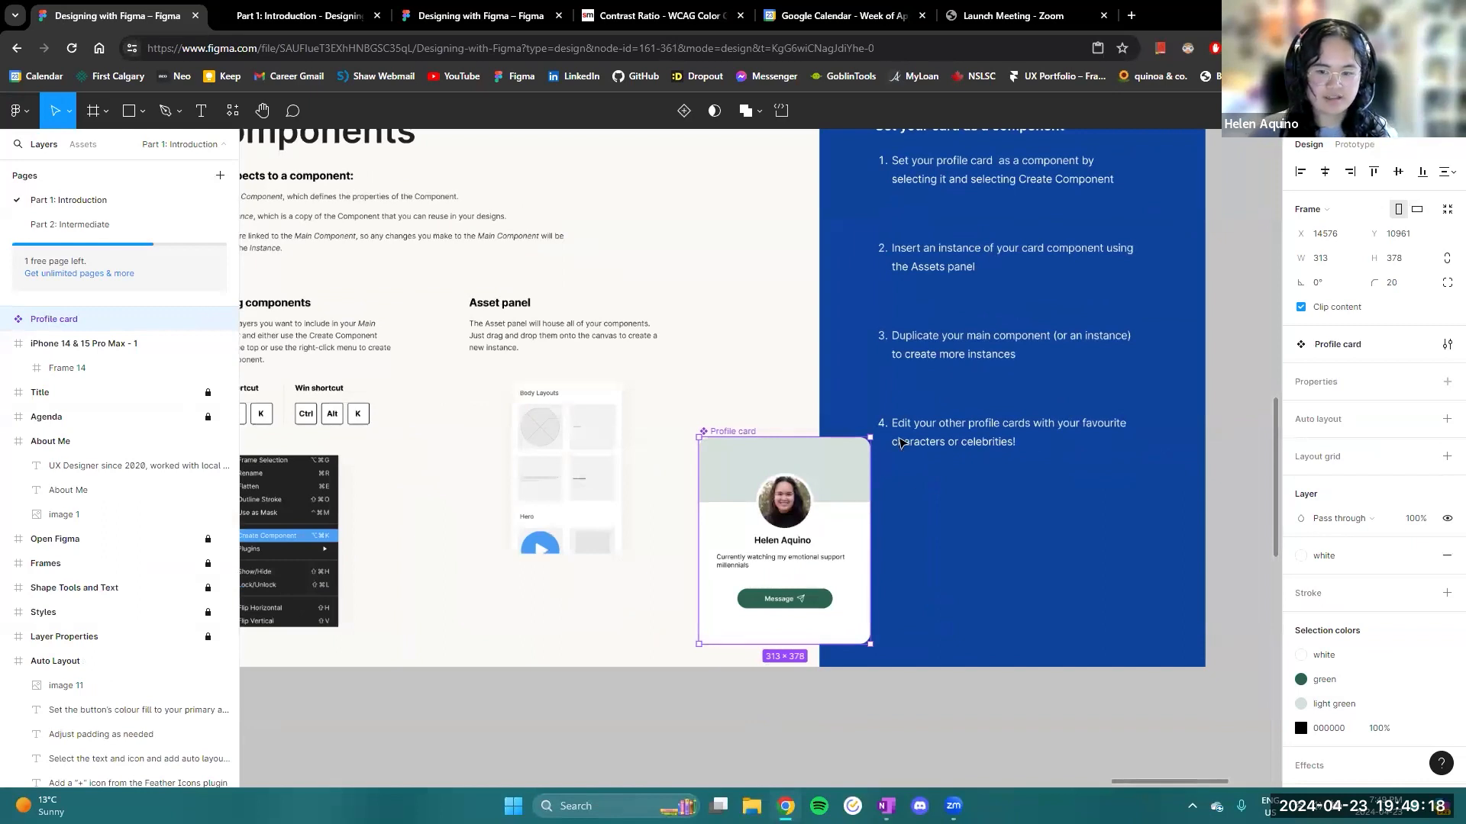
{"action": "scroll", "coordinate": [986, 525], "scroll_direction": "left", "scroll_amount": 2}
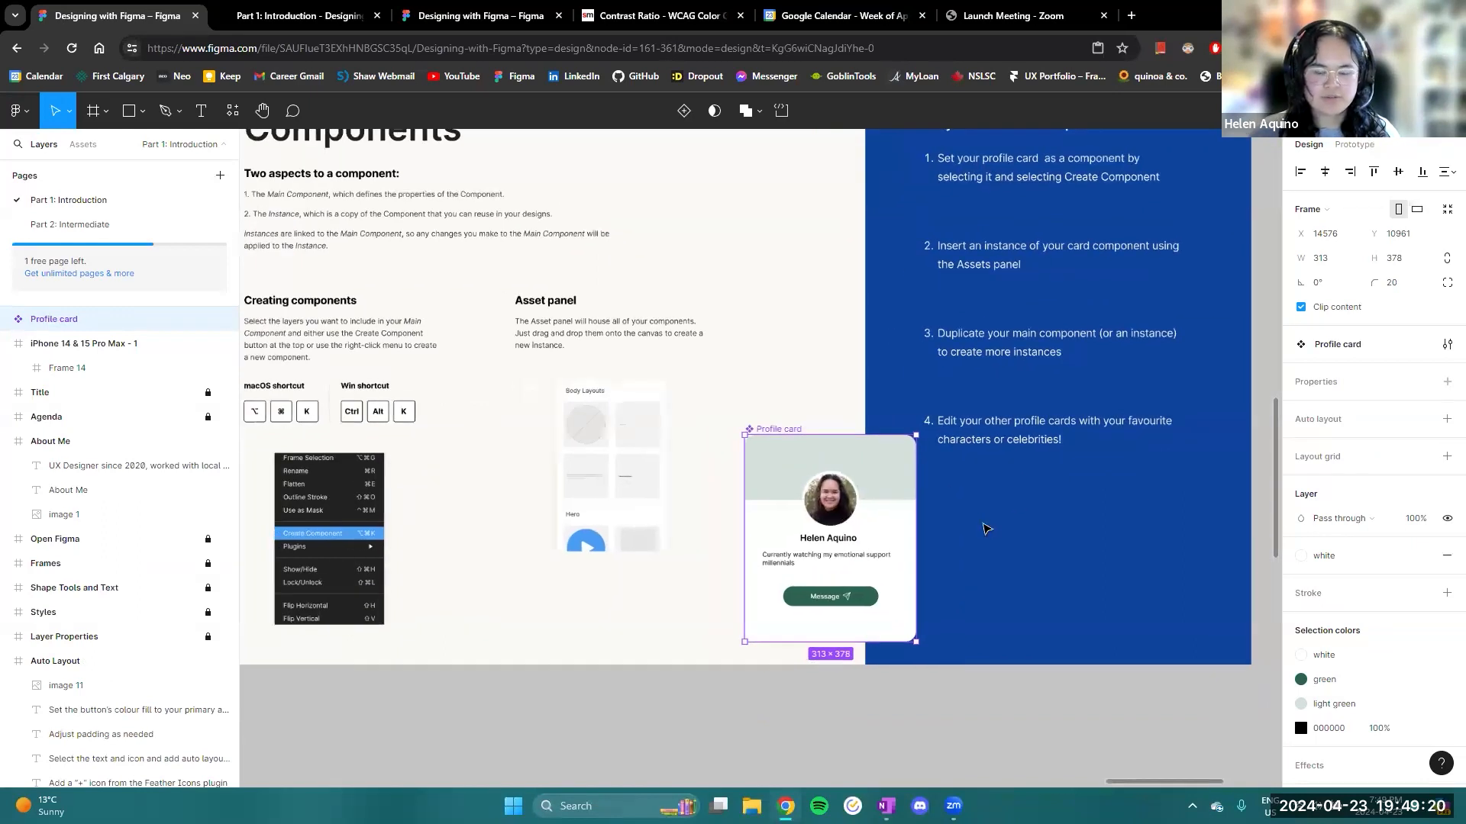
{"action": "scroll", "coordinate": [981, 532], "scroll_direction": "down", "scroll_amount": 2}
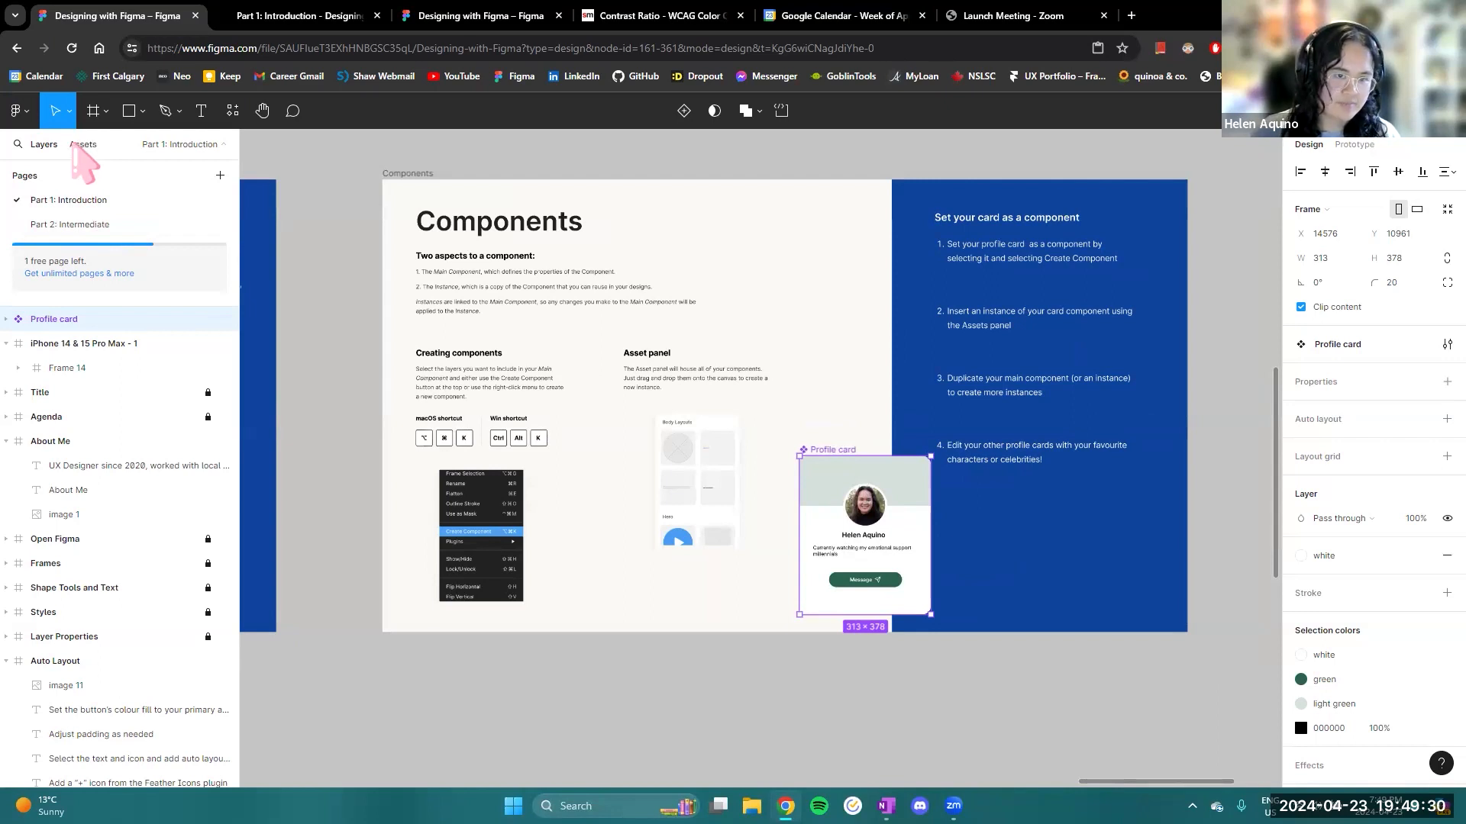
{"action": "left_click", "coordinate": [74, 144]}
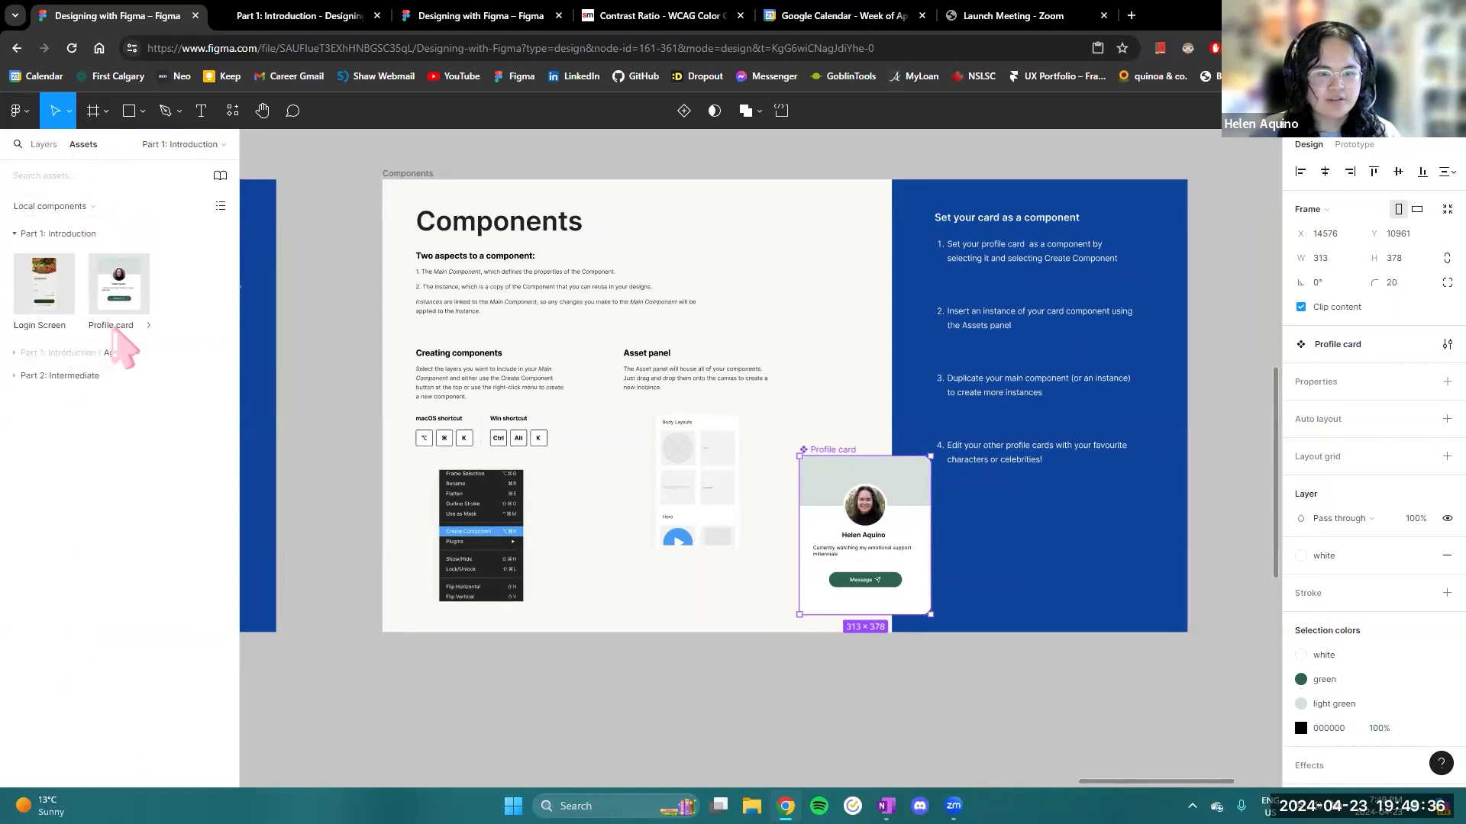
{"action": "left_click", "coordinate": [115, 325]}
{"action": "left_click", "coordinate": [354, 404]}
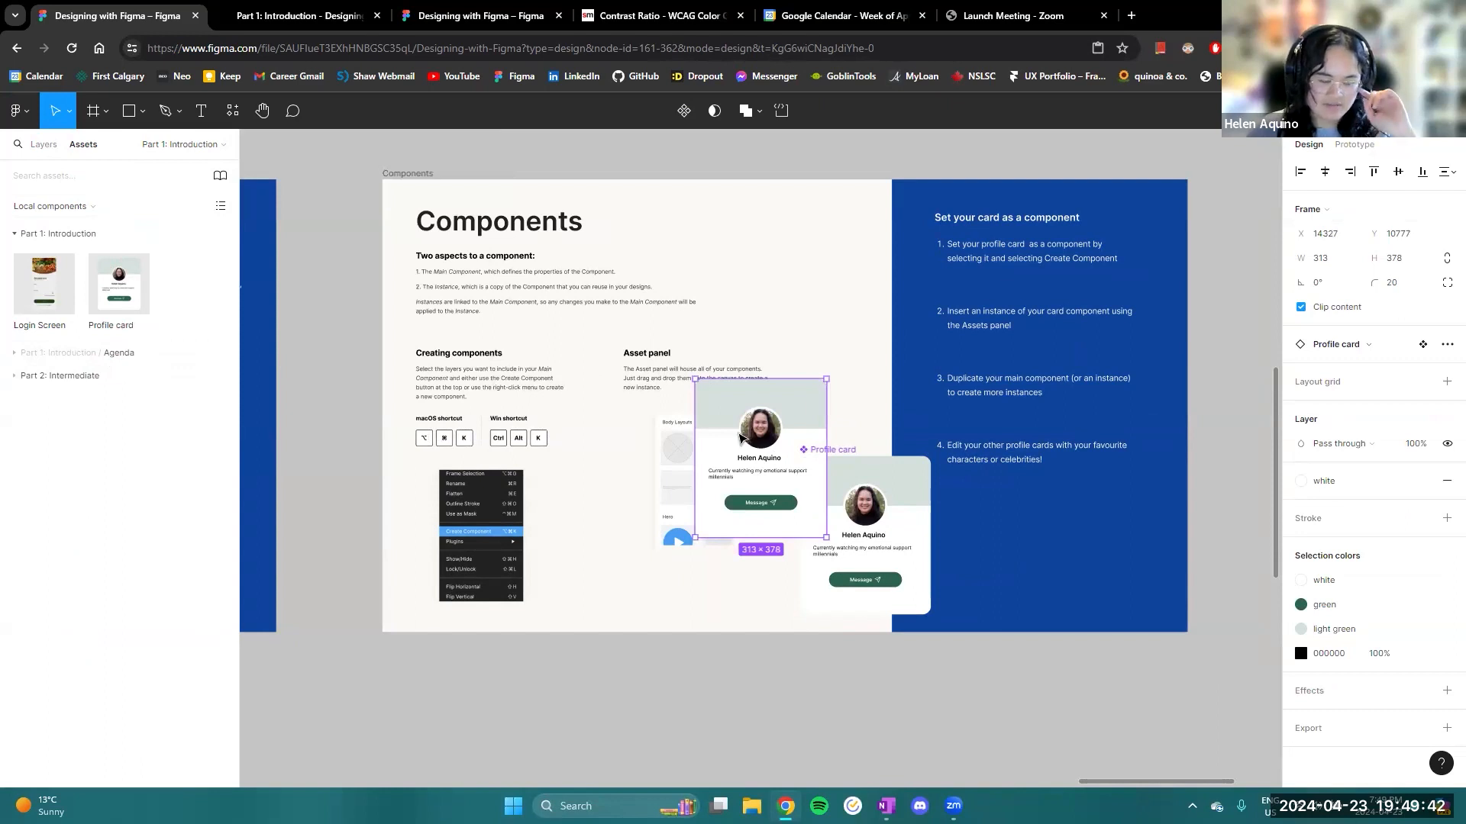
{"action": "left_click_drag", "start_coordinate": [731, 418], "coordinate": [994, 500]}
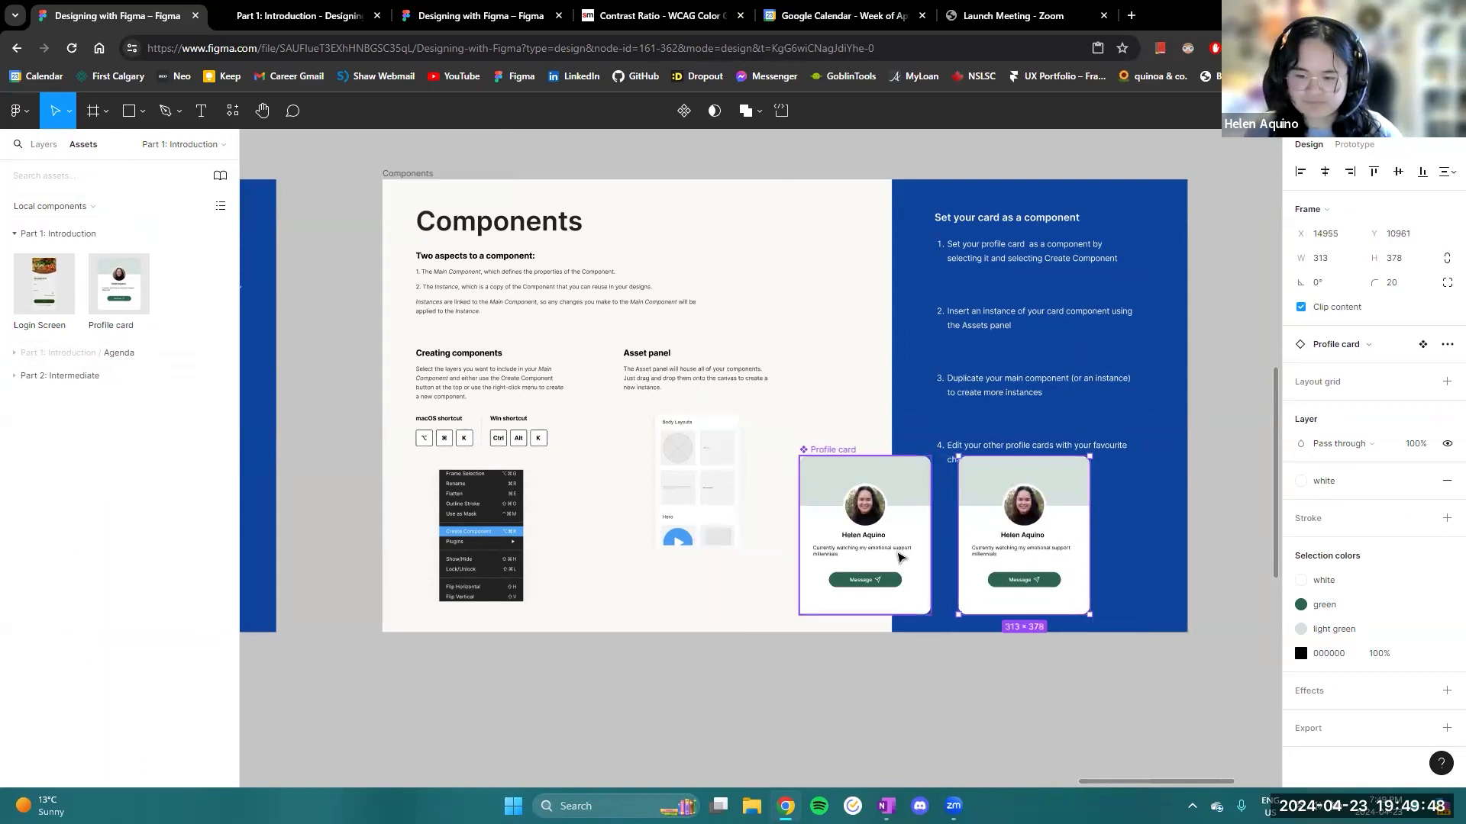
- Move the Profile card instance closer to the main component, leaving a gap of about 29 px and keeping both cards aligned
{"action": "scroll", "coordinate": [901, 559], "scroll_direction": "up", "scroll_amount": 5}
{"action": "scroll", "coordinate": [901, 559], "scroll_direction": "down", "scroll_amount": 3}
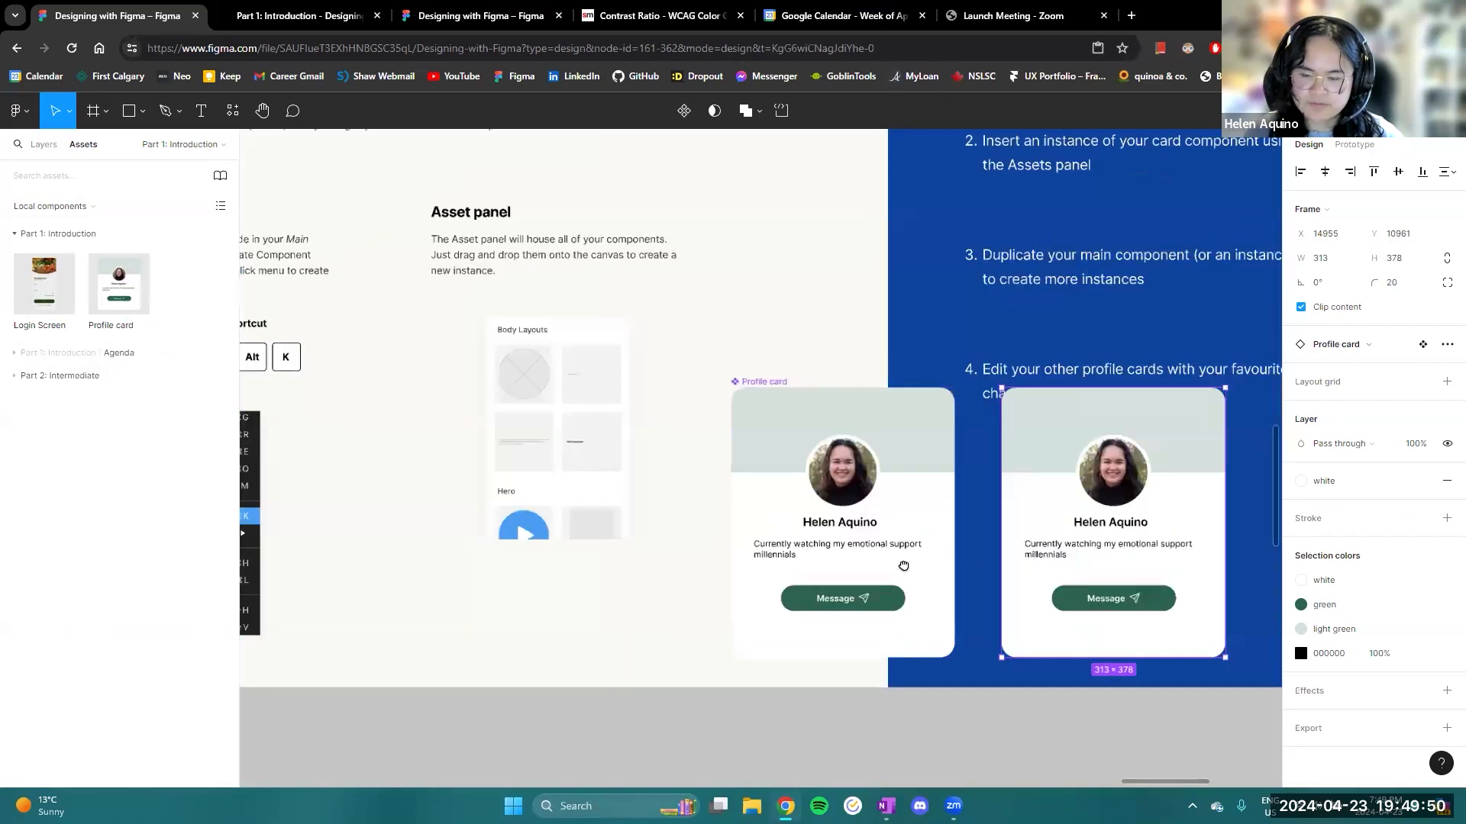
{"action": "scroll", "coordinate": [895, 558], "scroll_direction": "up", "scroll_amount": 2}
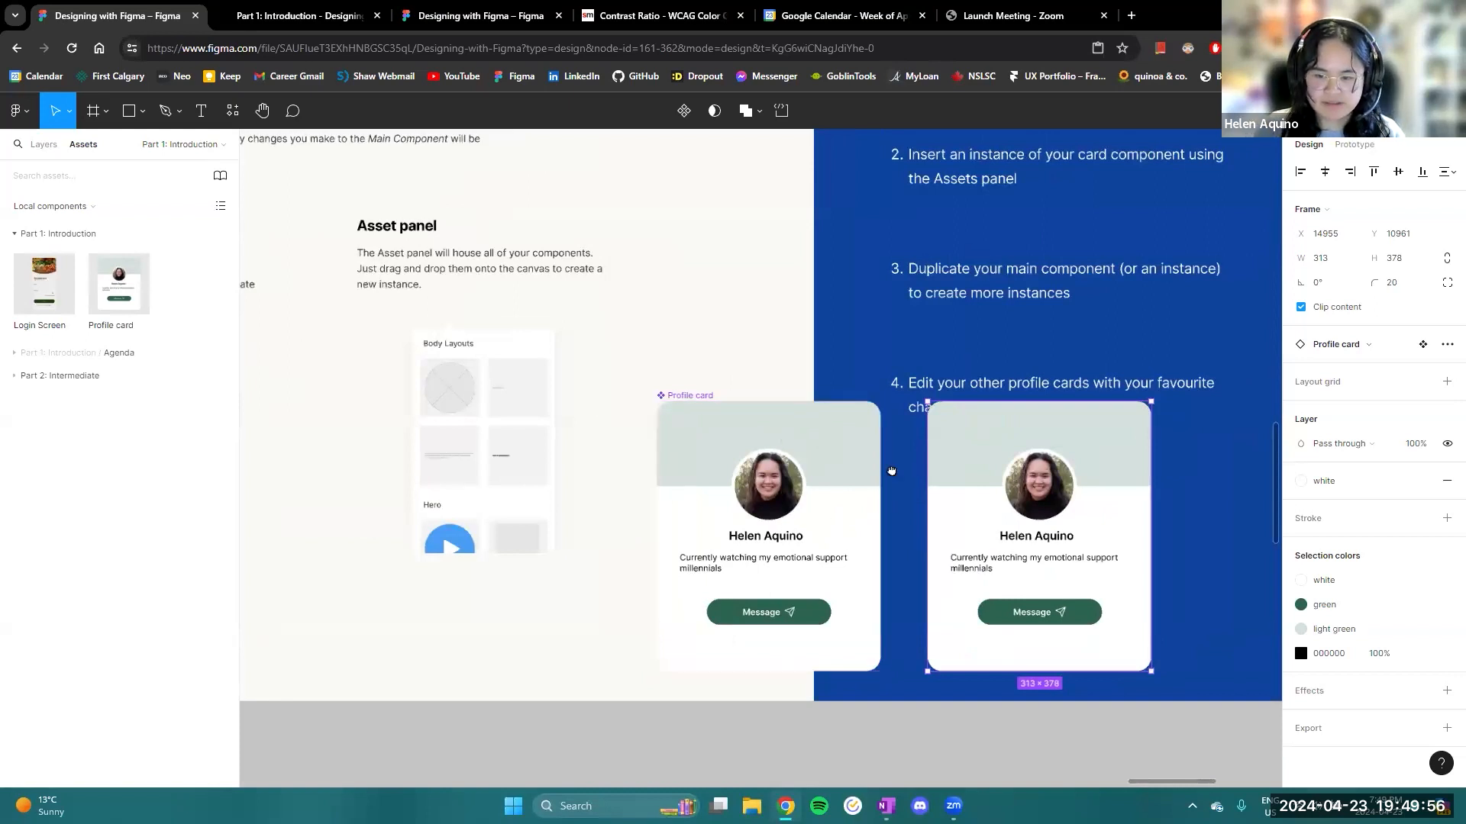
{"action": "scroll", "coordinate": [840, 467], "scroll_direction": "right", "scroll_amount": 3}
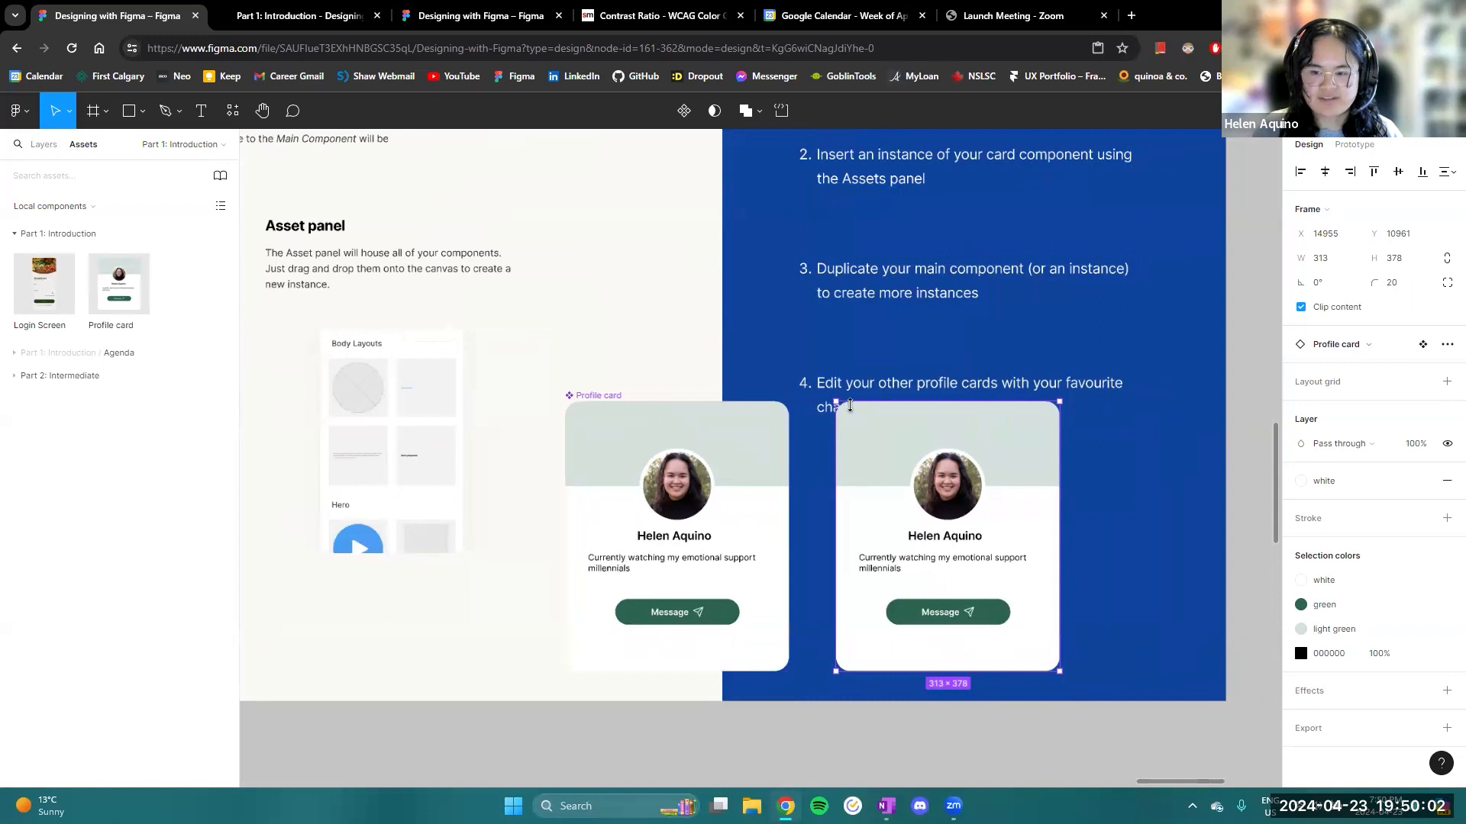
{"action": "mouse_move", "coordinate": [876, 433]}
{"action": "left_mouse_down"}
{"action": "mouse_move", "coordinate": [845, 513]}
{"action": "mouse_move", "coordinate": [852, 424]}
{"action": "left_mouse_up"}
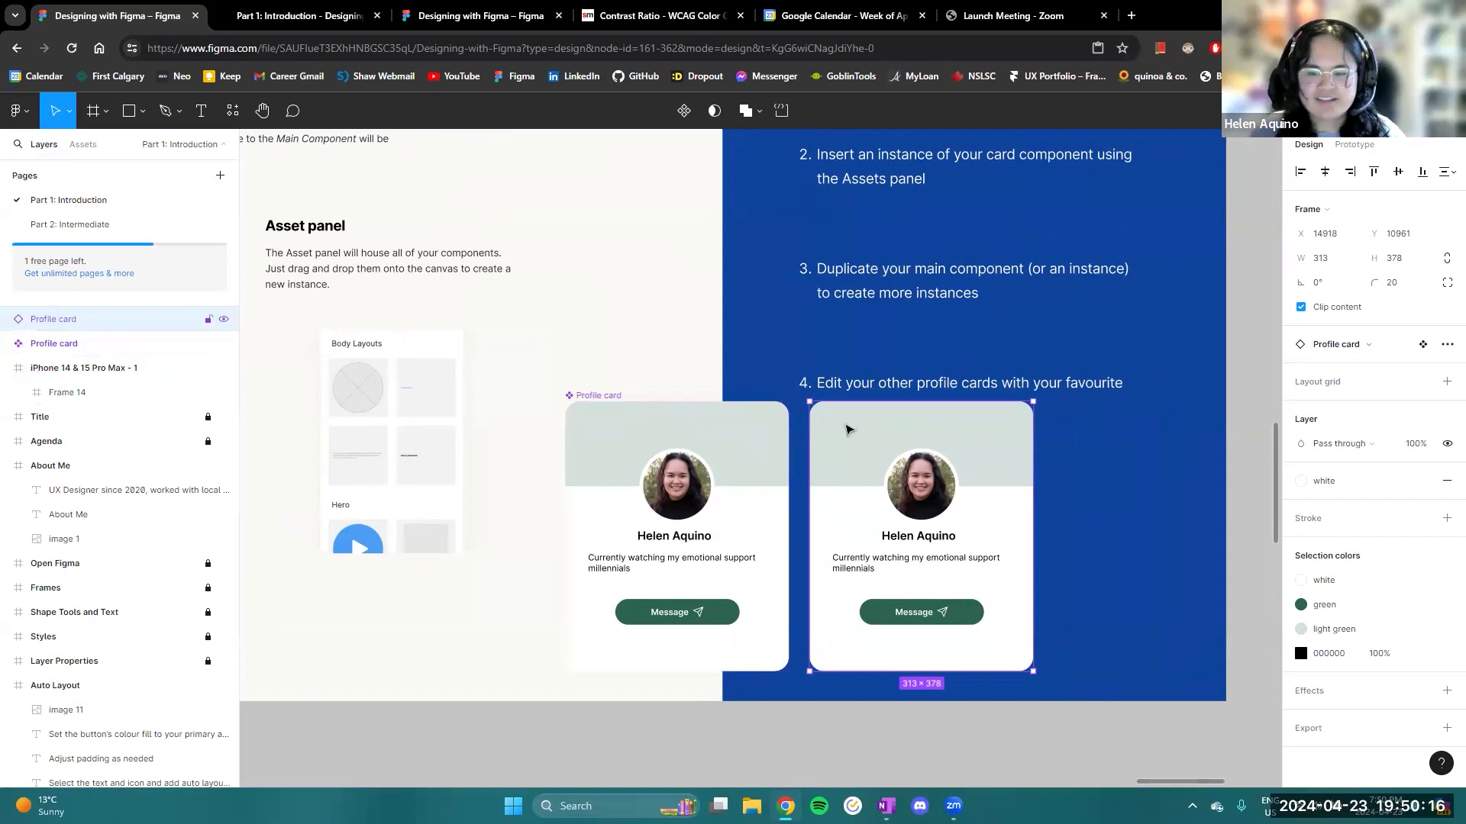
{"action": "double_click", "coordinate": [668, 543]}
{"action": "double_click", "coordinate": [739, 459]}
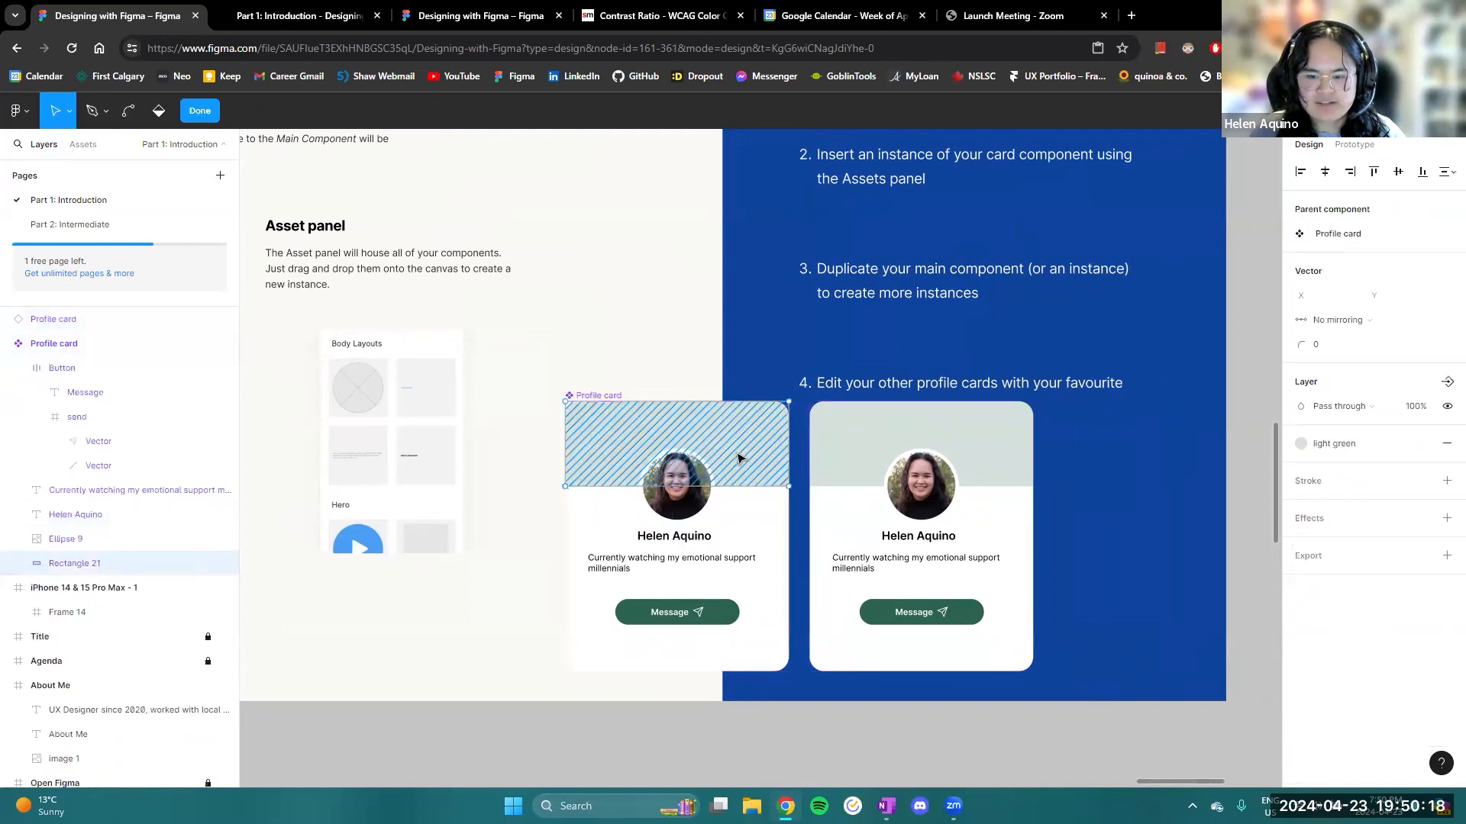
{"action": "left_click", "coordinate": [200, 111]}
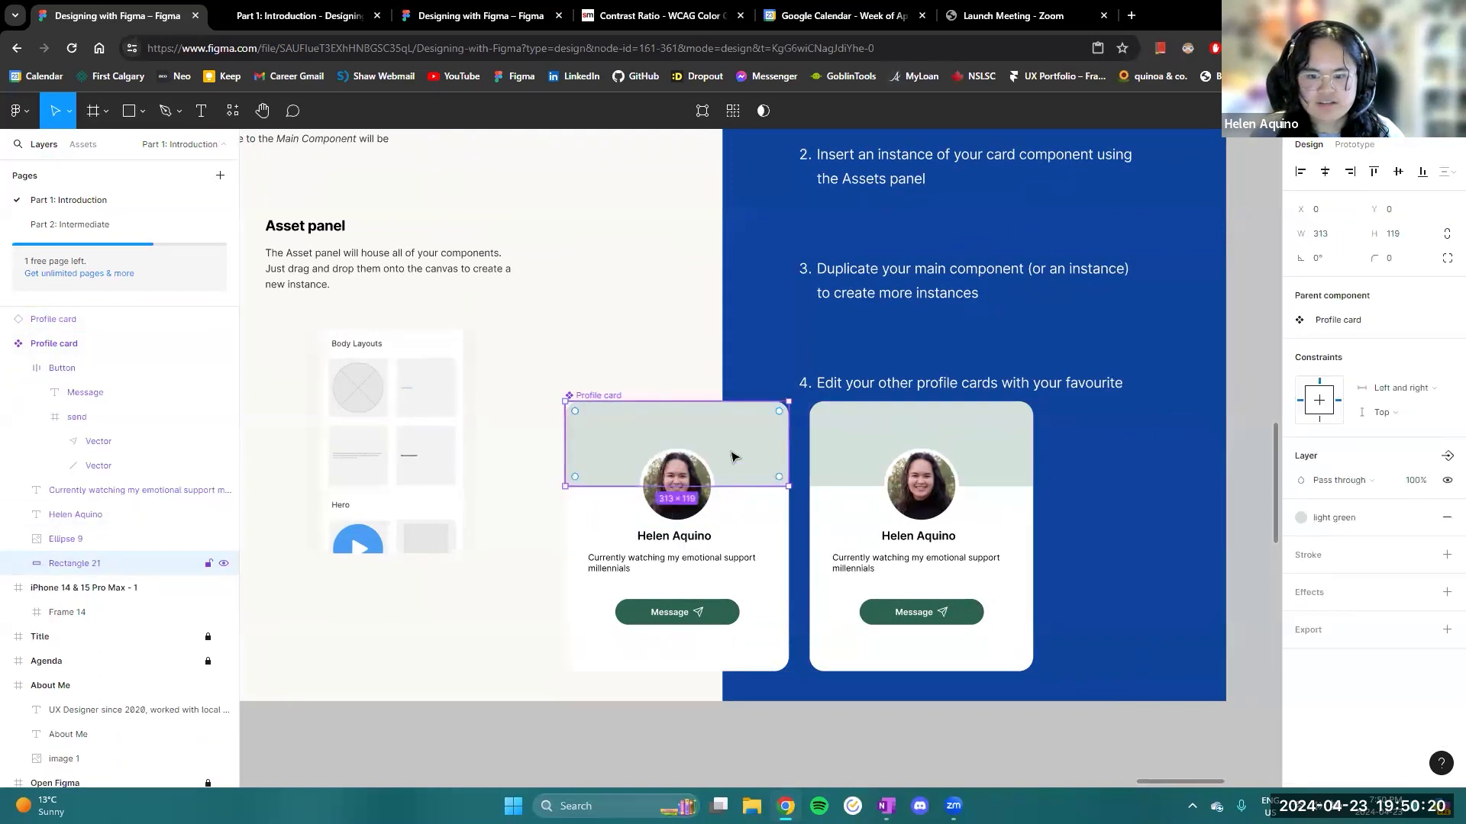
{"action": "left_click", "coordinate": [1365, 523]}
{"action": "left_click", "coordinate": [1009, 480]}
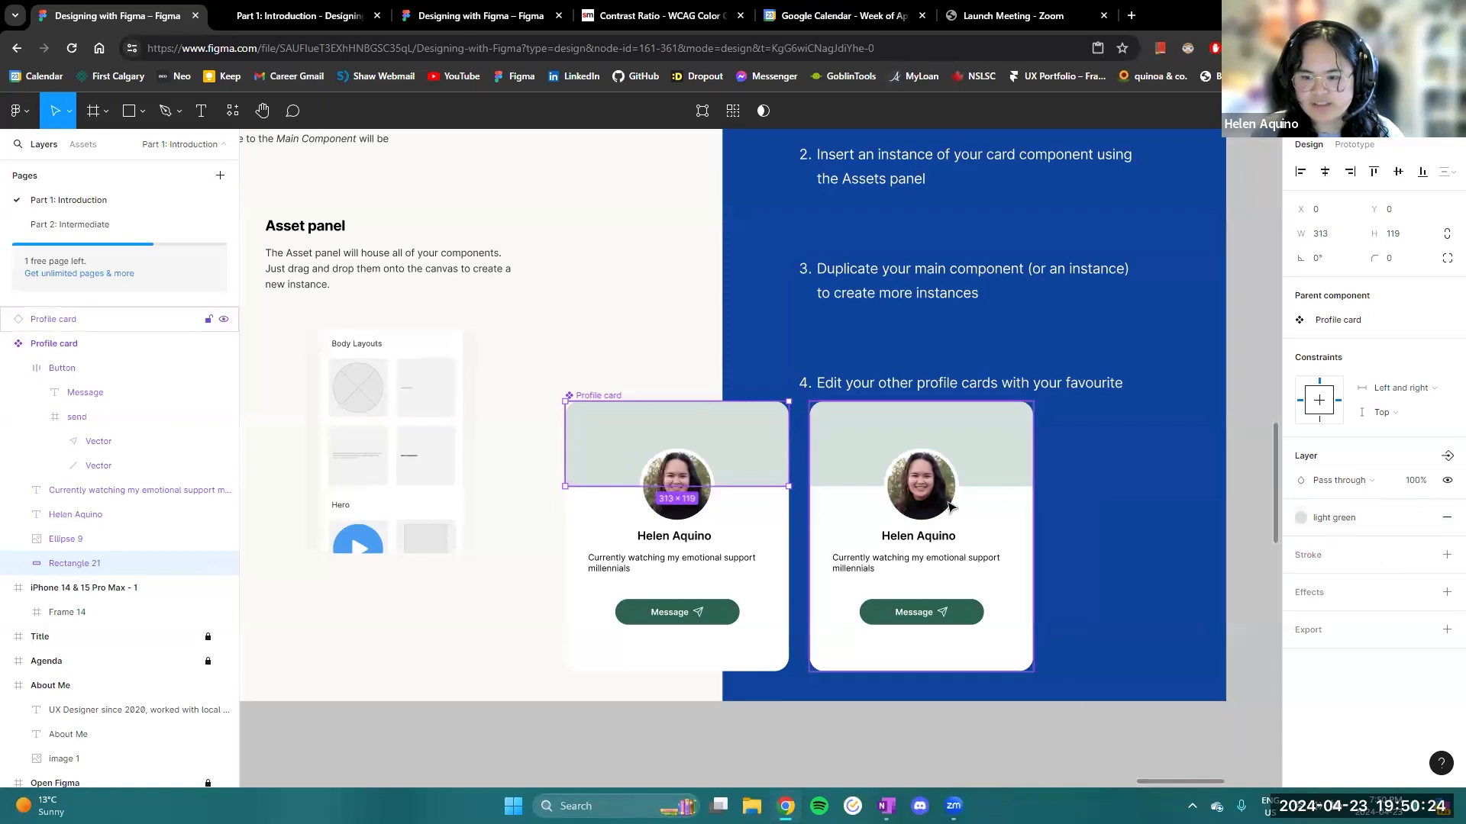
- Duplicate the Profile card instance and place the copy as a third card in the row, with the same 29 px gap
{"action": "scroll", "coordinate": [1041, 514], "scroll_direction": "right", "scroll_amount": 4}
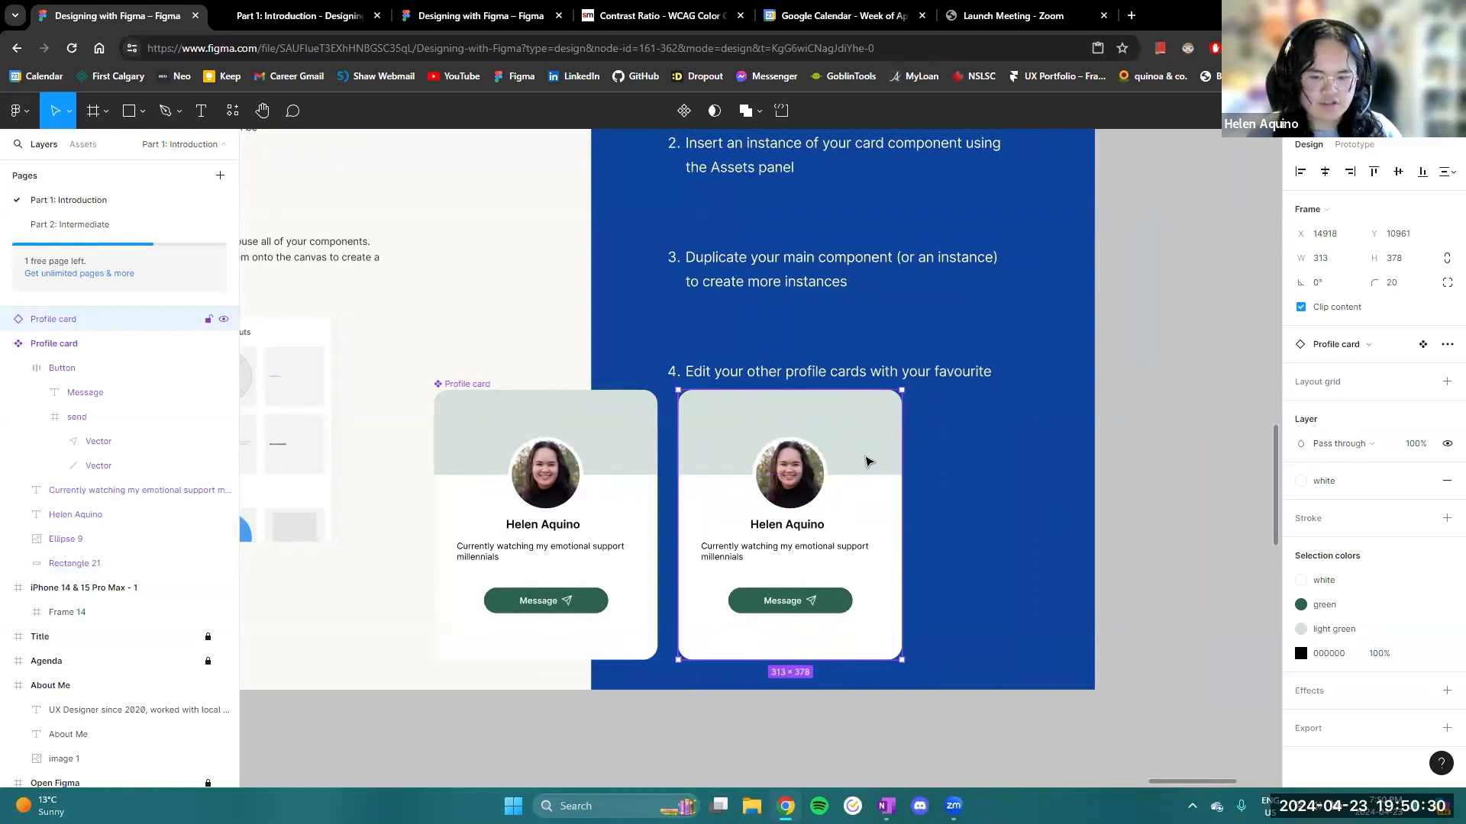
{"action": "left_click_drag", "start_coordinate": [867, 461], "coordinate": [1096, 458]}
{"action": "left_click_drag", "start_coordinate": [848, 323], "coordinate": [913, 329]}
{"action": "left_click_drag", "start_coordinate": [1018, 354], "coordinate": [992, 296]}
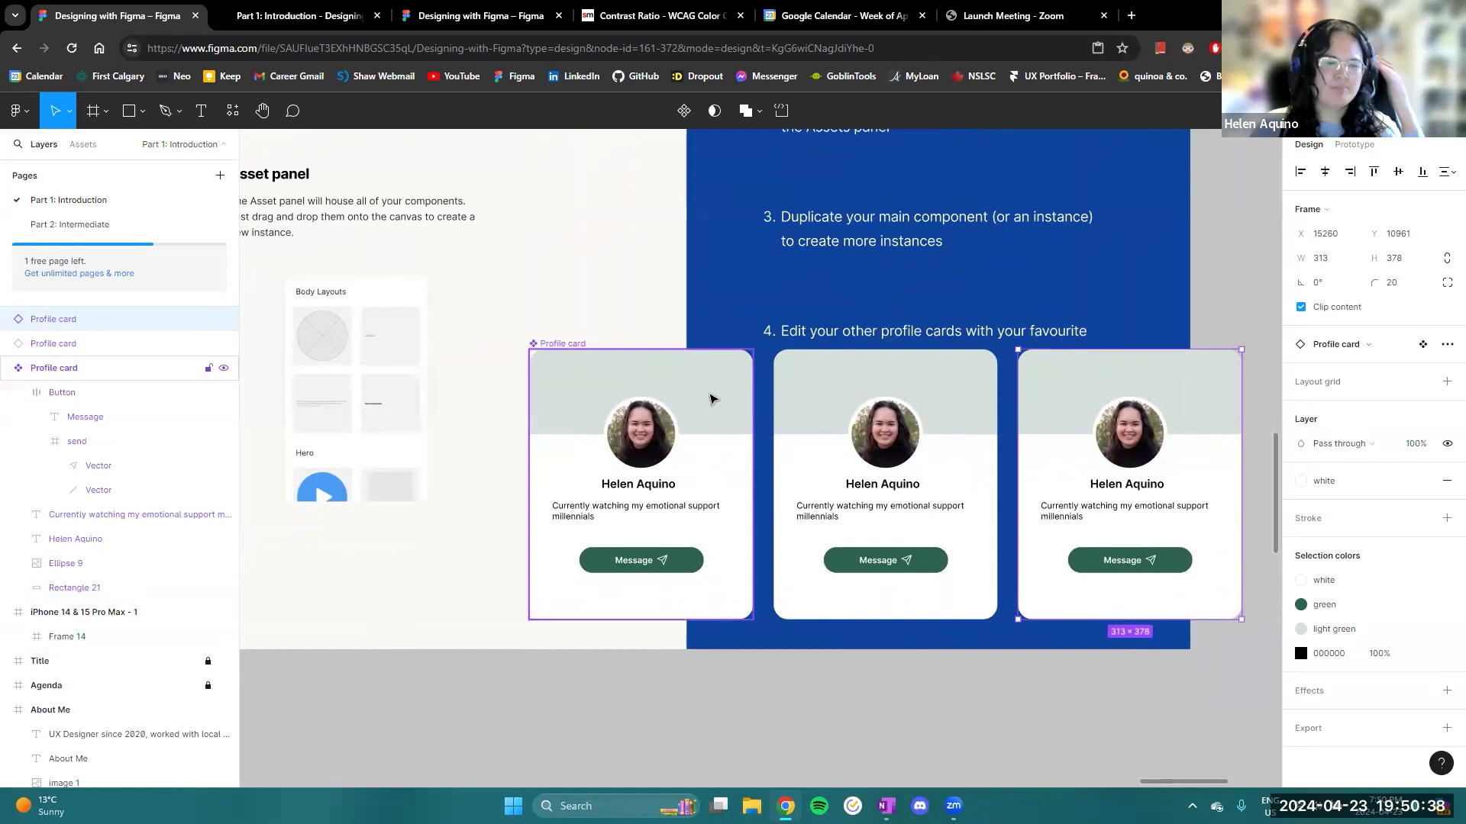
- Detach the light green style from the main component's header rectangle and fill it with purple 9747FF
{"action": "double_click", "coordinate": [710, 399]}
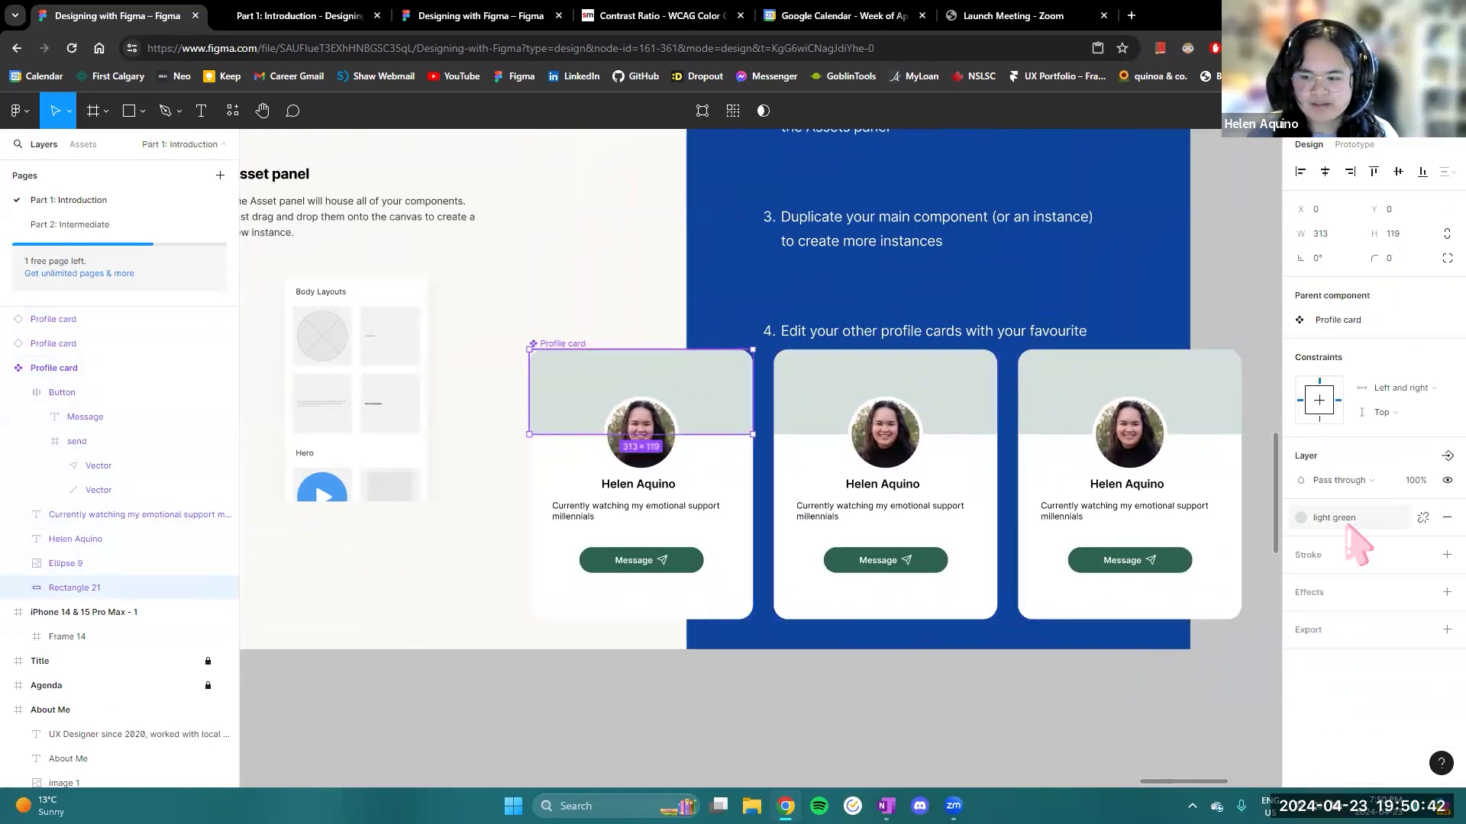
{"action": "left_click", "coordinate": [1423, 518]}
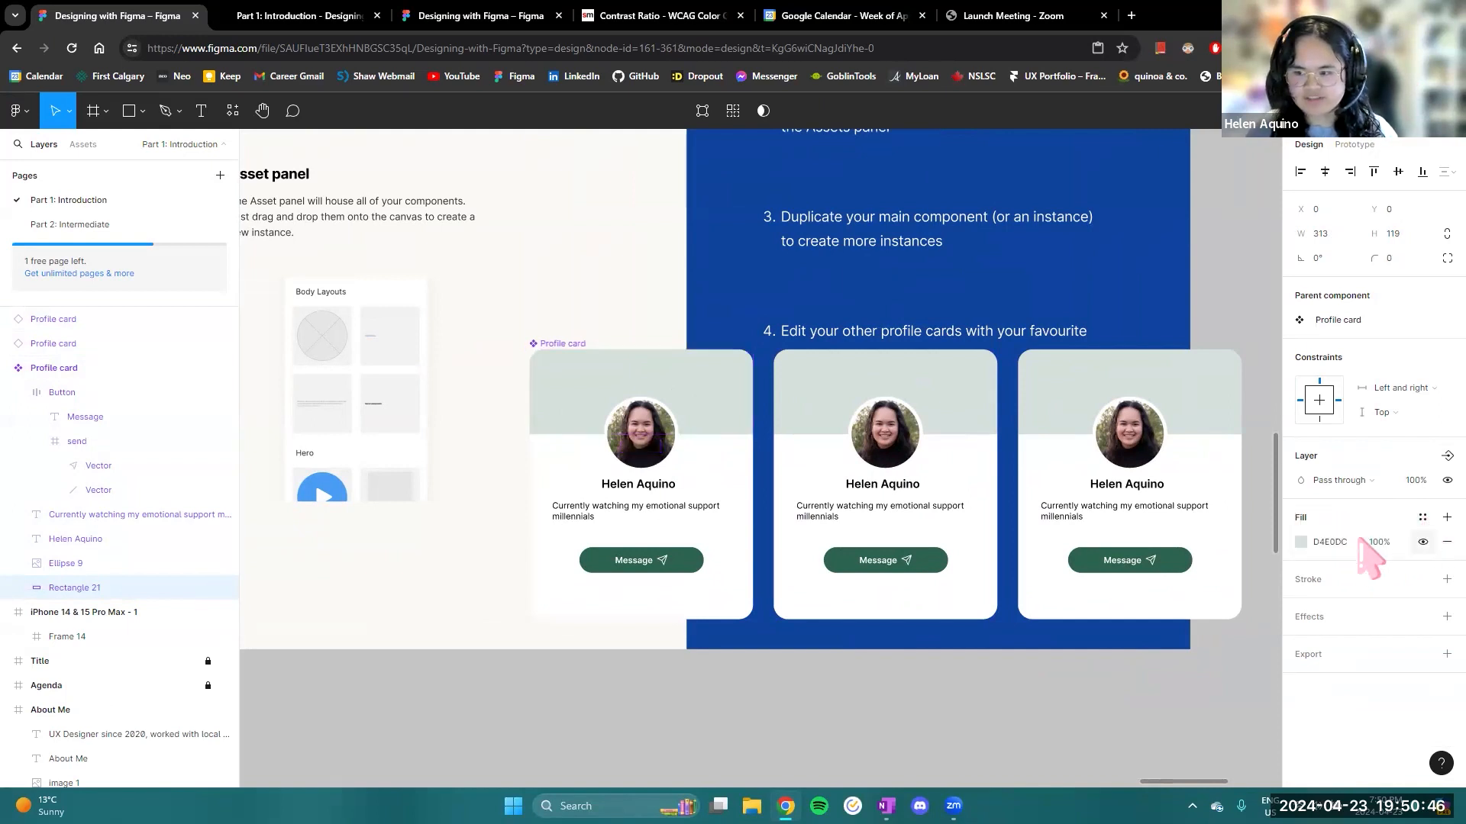
{"action": "left_click", "coordinate": [1301, 542]}
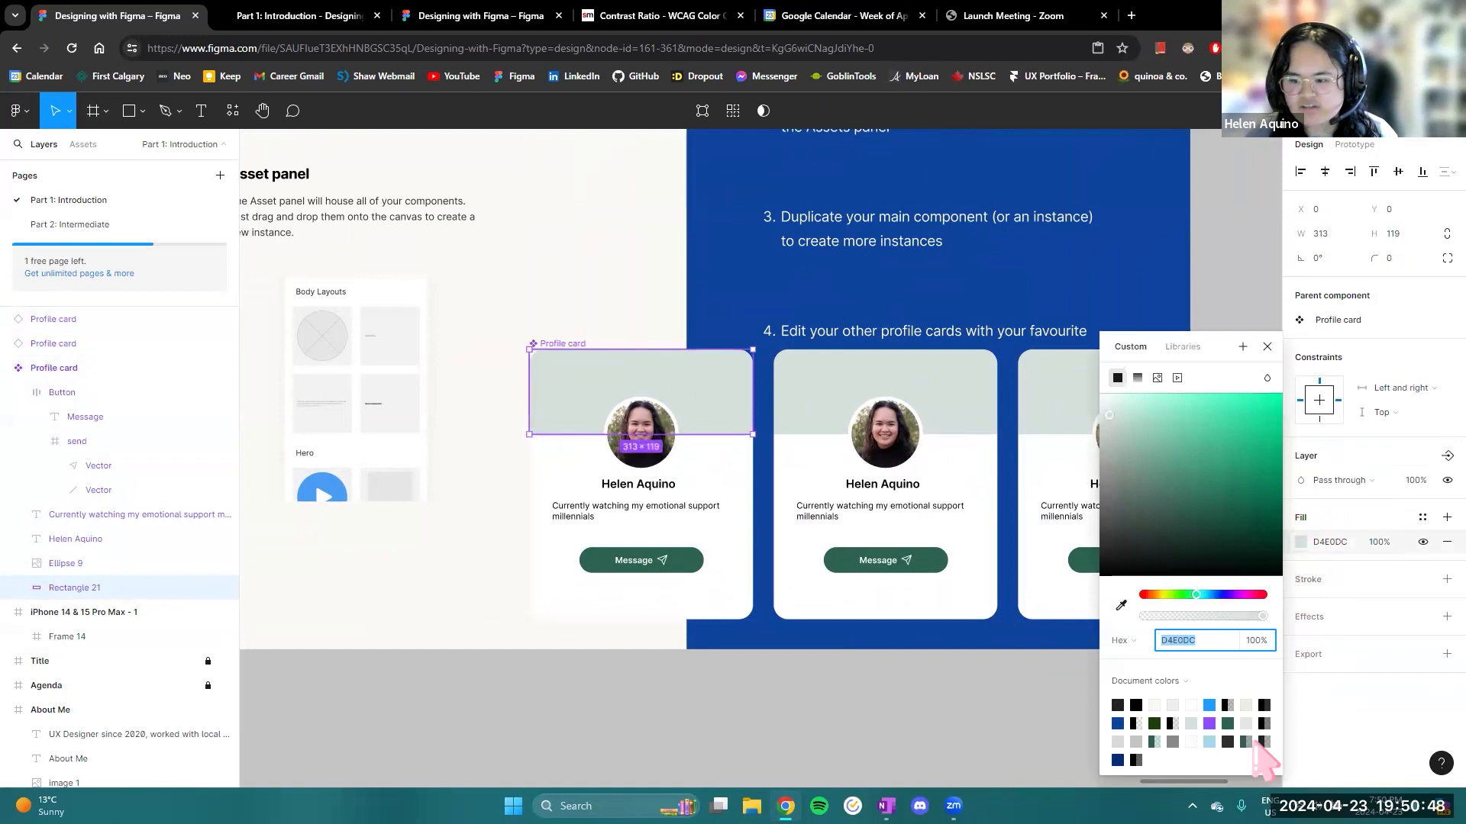
{"action": "left_click", "coordinate": [1209, 723]}
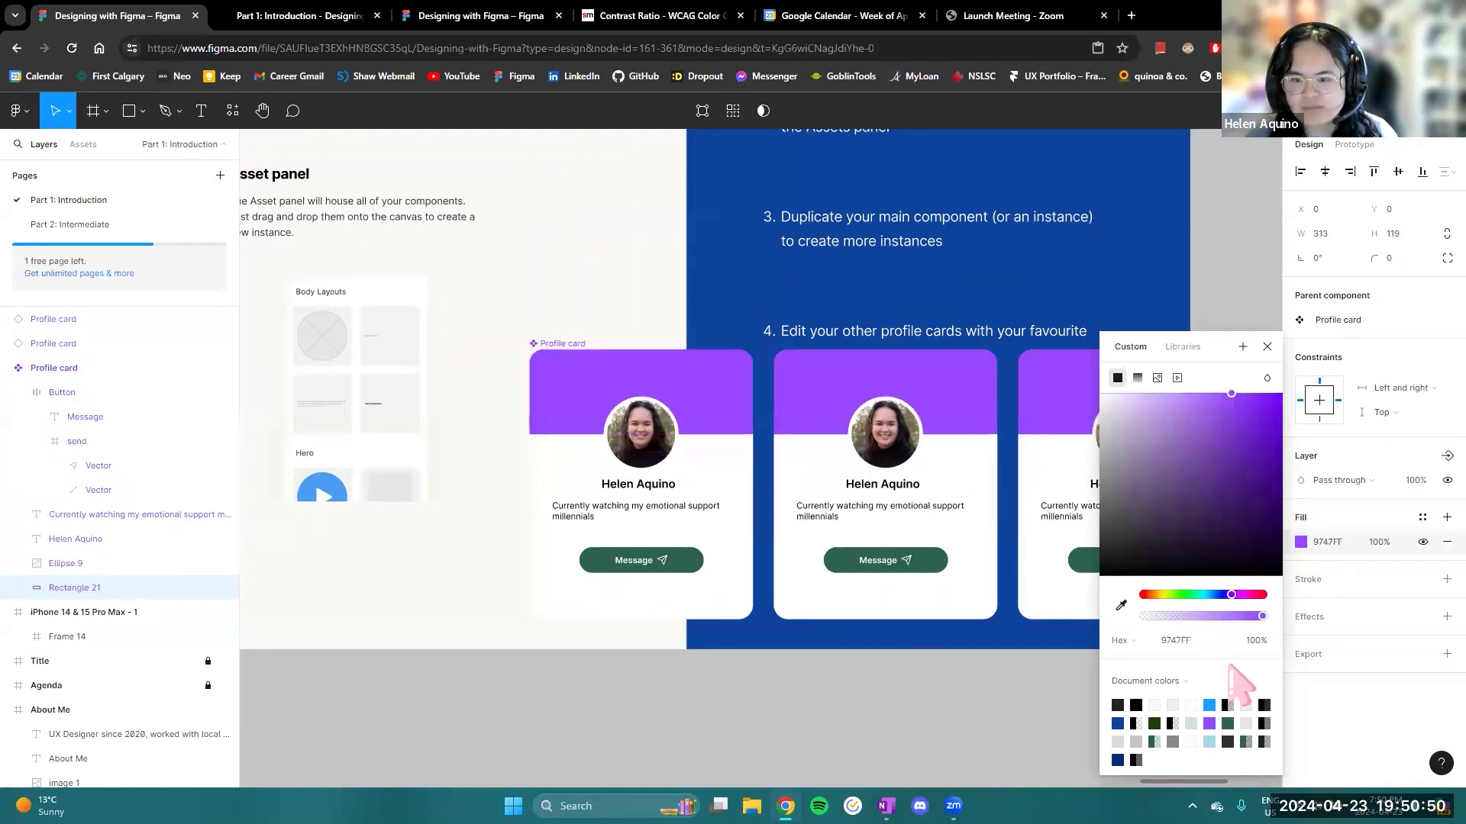
{"action": "left_click", "coordinate": [1267, 347]}
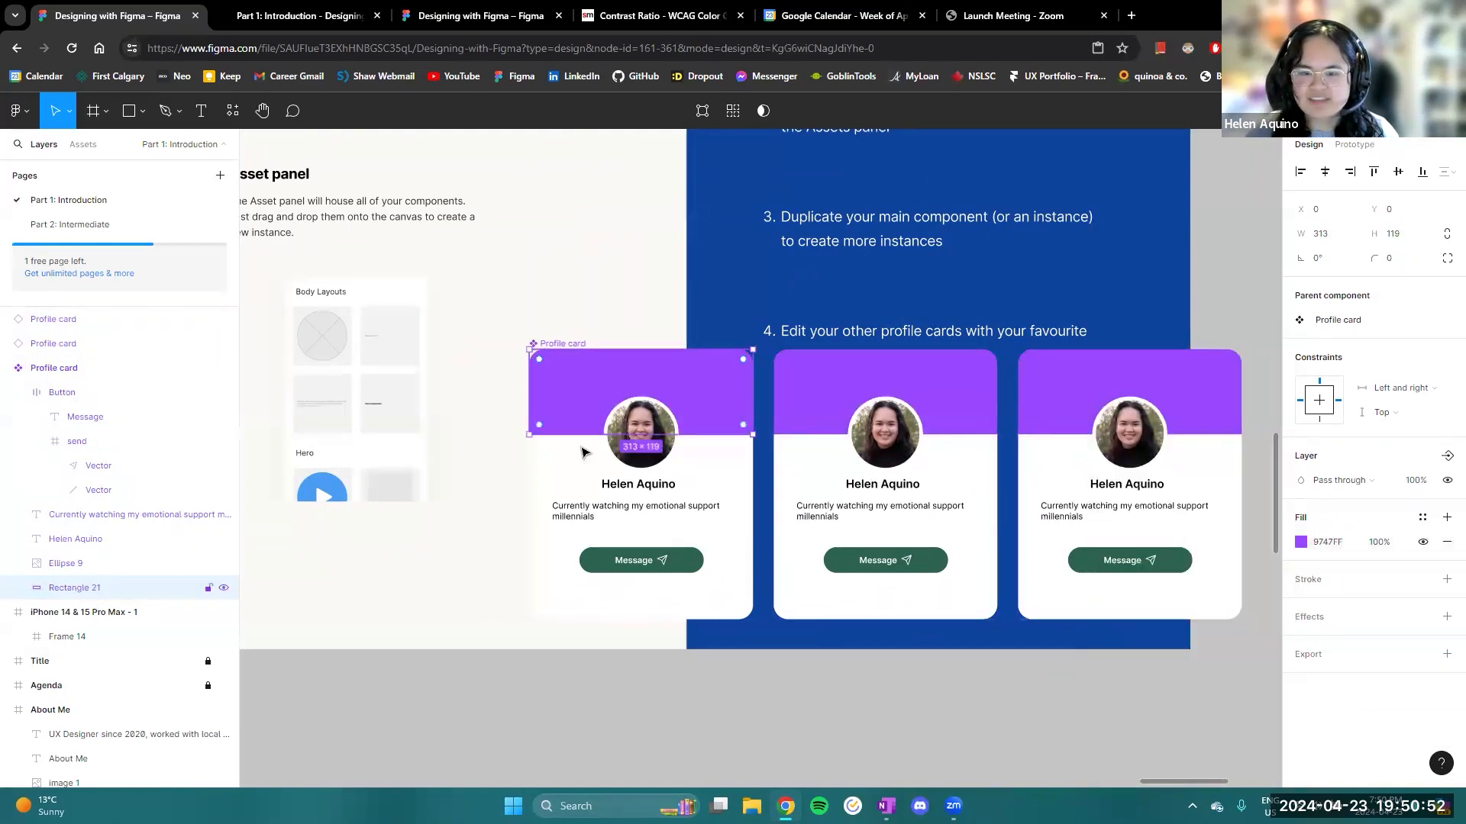
- Override the header fill of the middle Profile card instance, trying dark blue 0C449D and switching to light blue A2D5FC
{"action": "left_click_drag", "start_coordinate": [678, 288], "coordinate": [543, 279]}
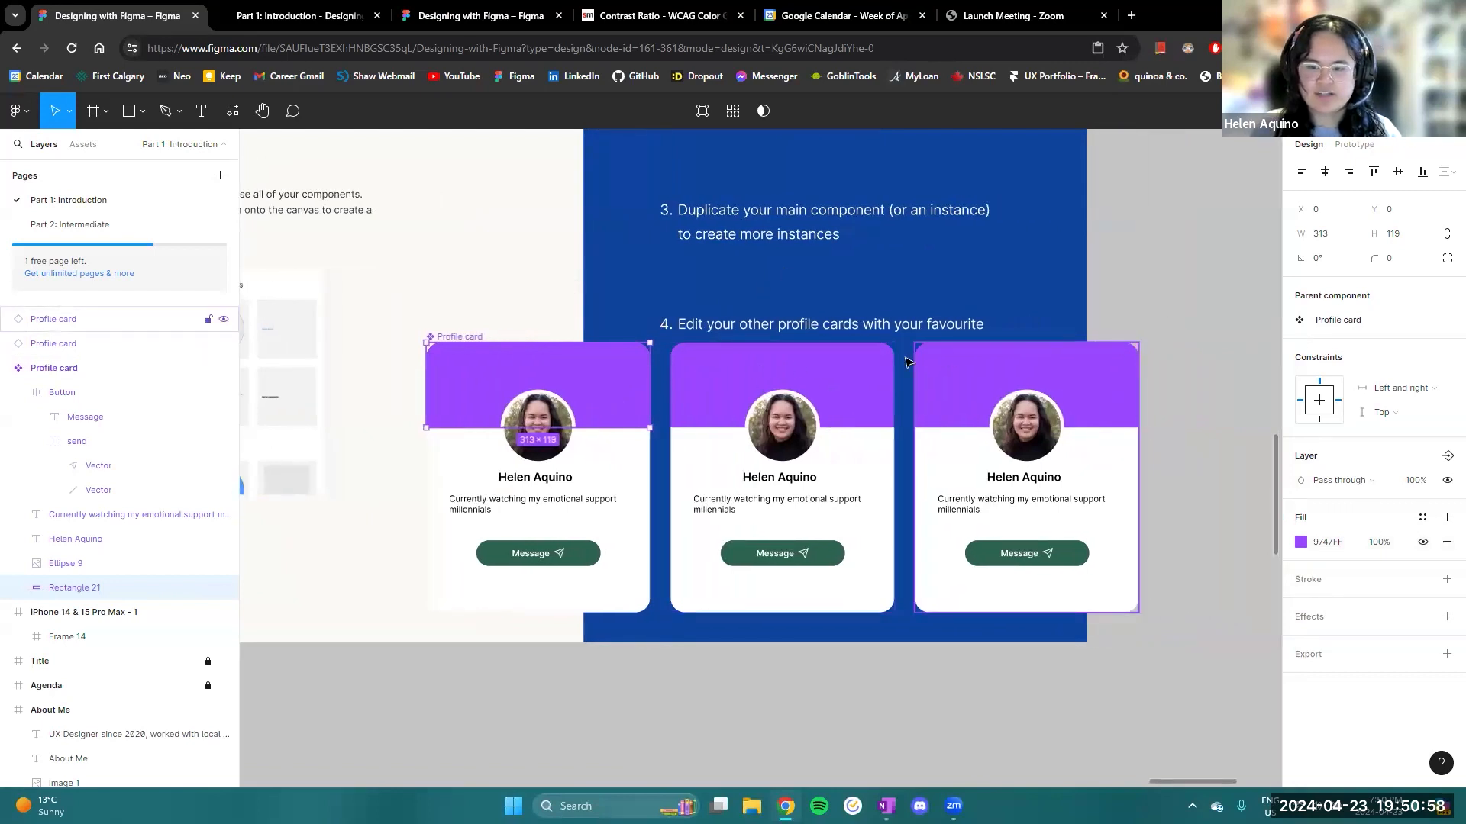
{"action": "left_click", "coordinate": [858, 369]}
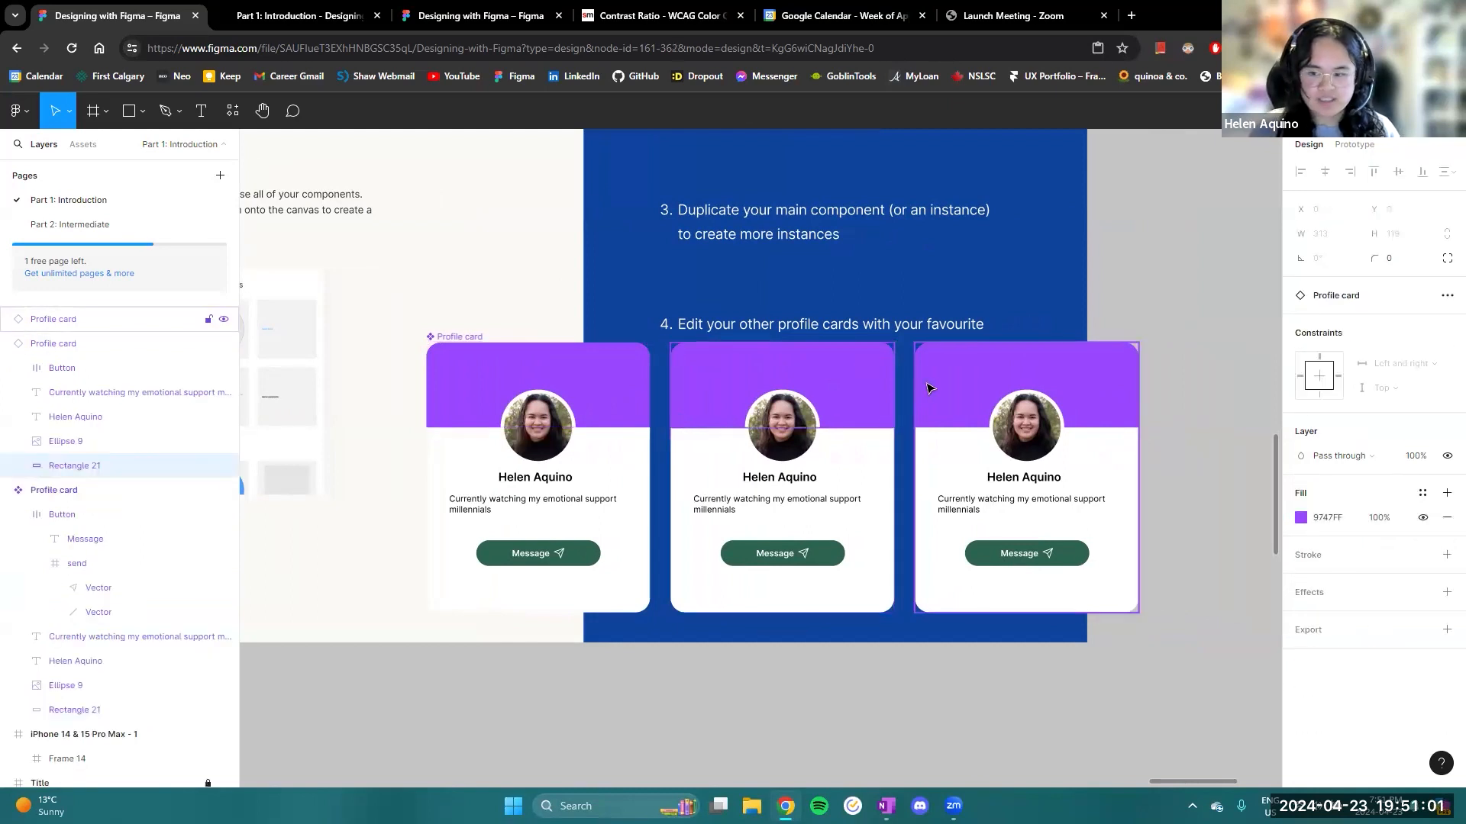
{"action": "left_click", "coordinate": [1301, 518]}
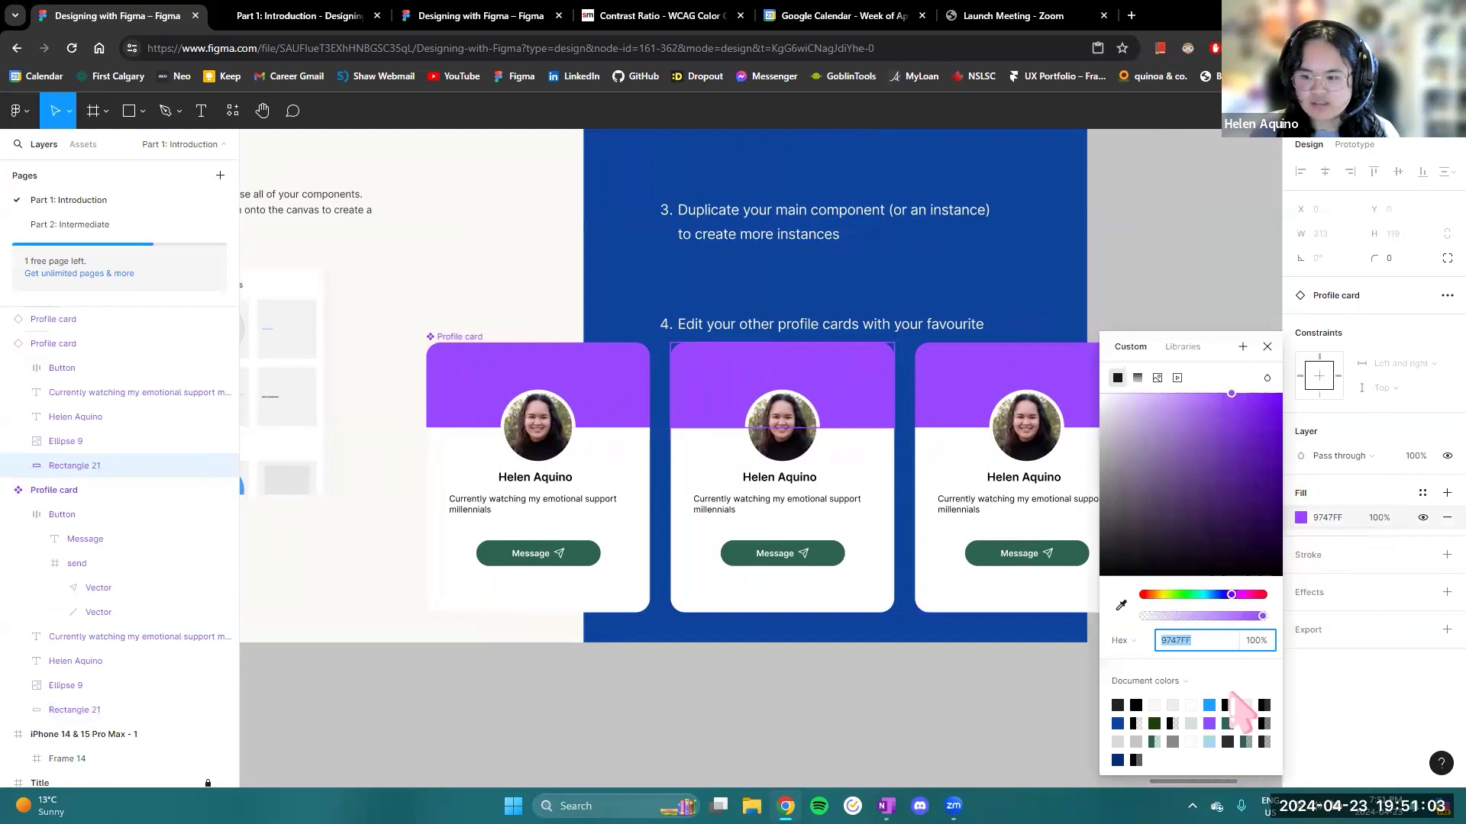
{"action": "left_click", "coordinate": [1118, 723]}
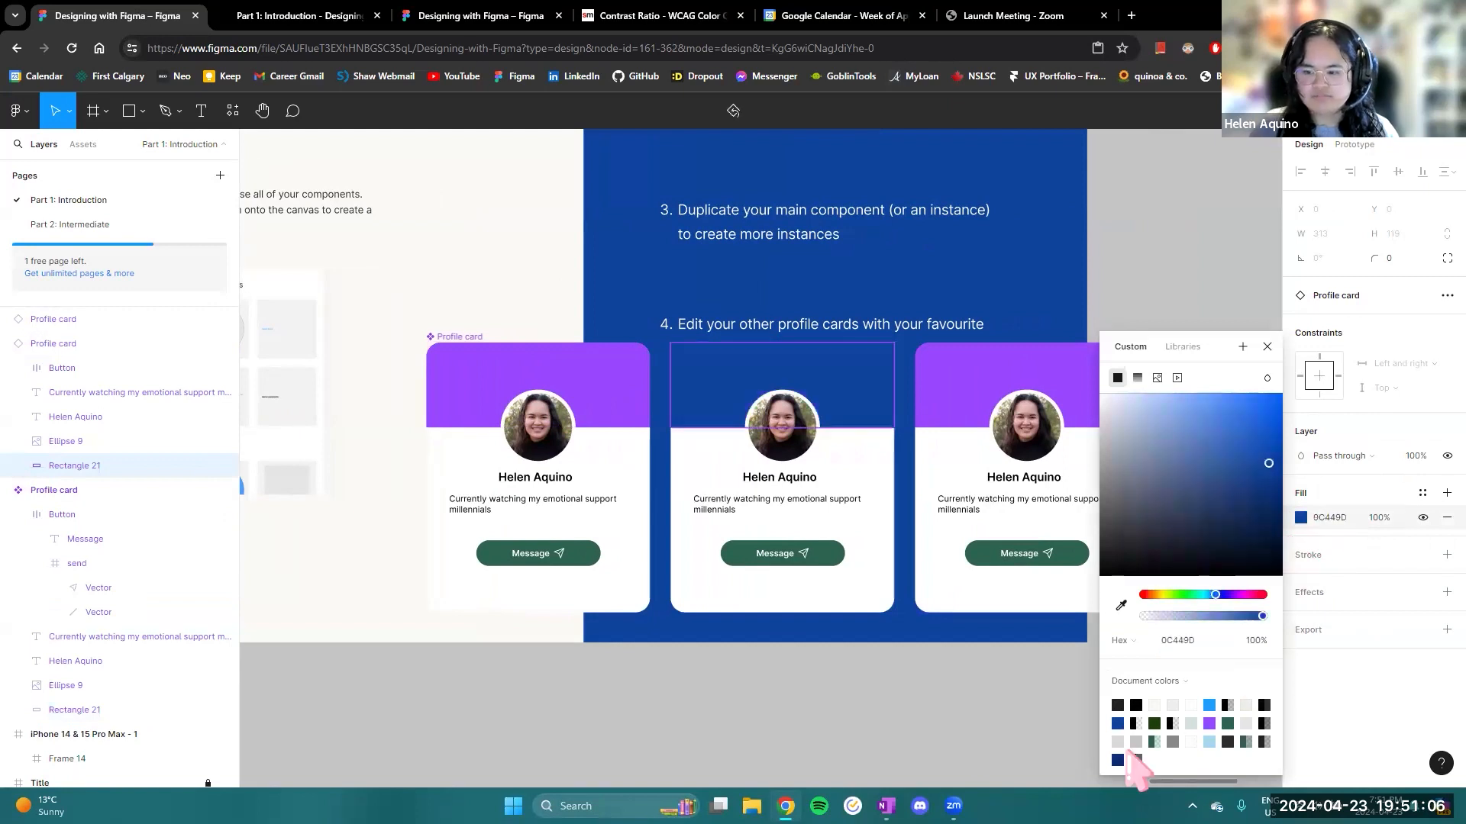
{"action": "left_click", "coordinate": [1210, 741]}
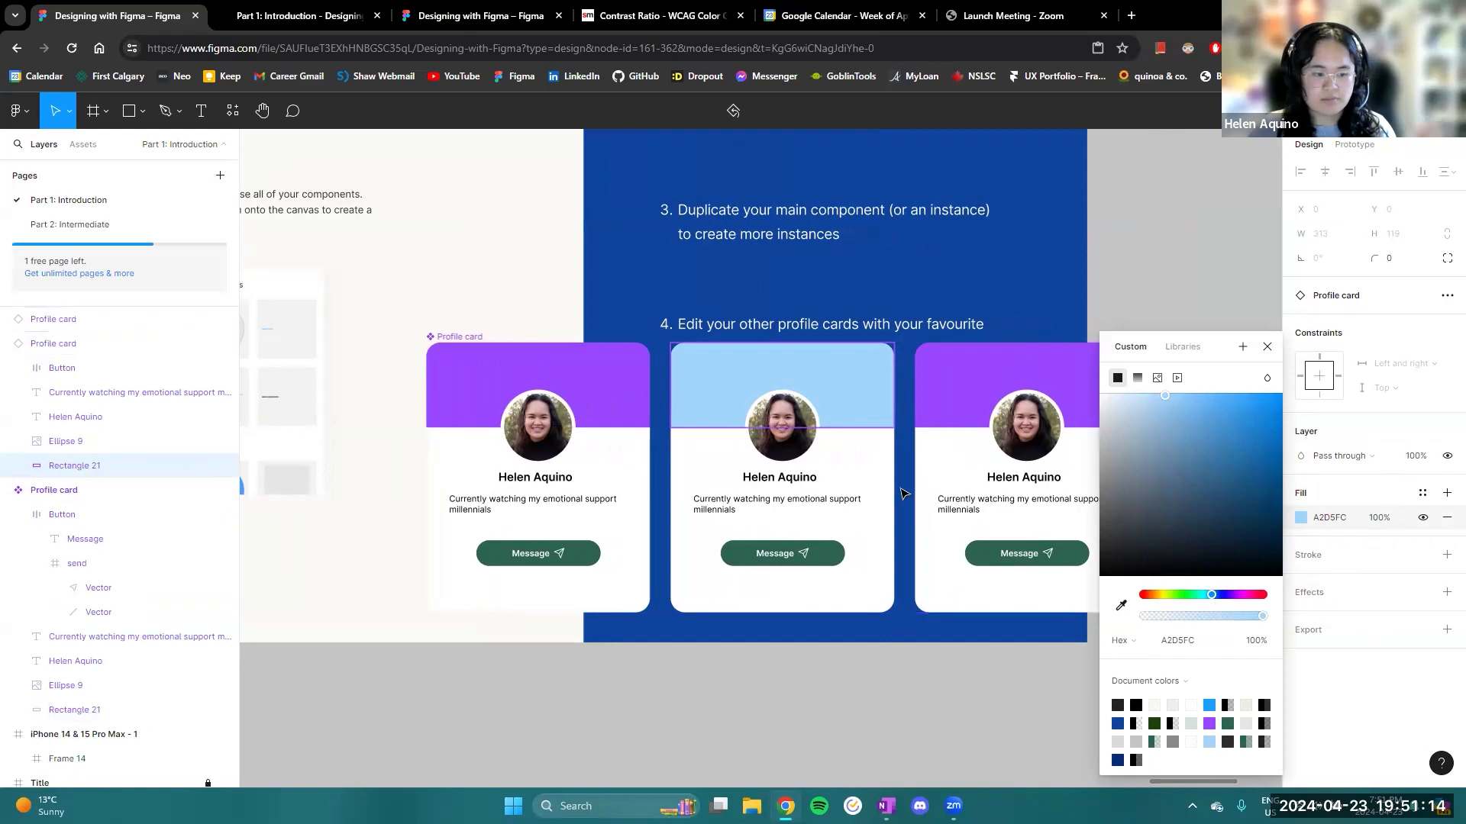
- Undo the header colour changes on the middle instance and the main component, back to the light green style
{"action": "key", "text": "ctrl+z"}
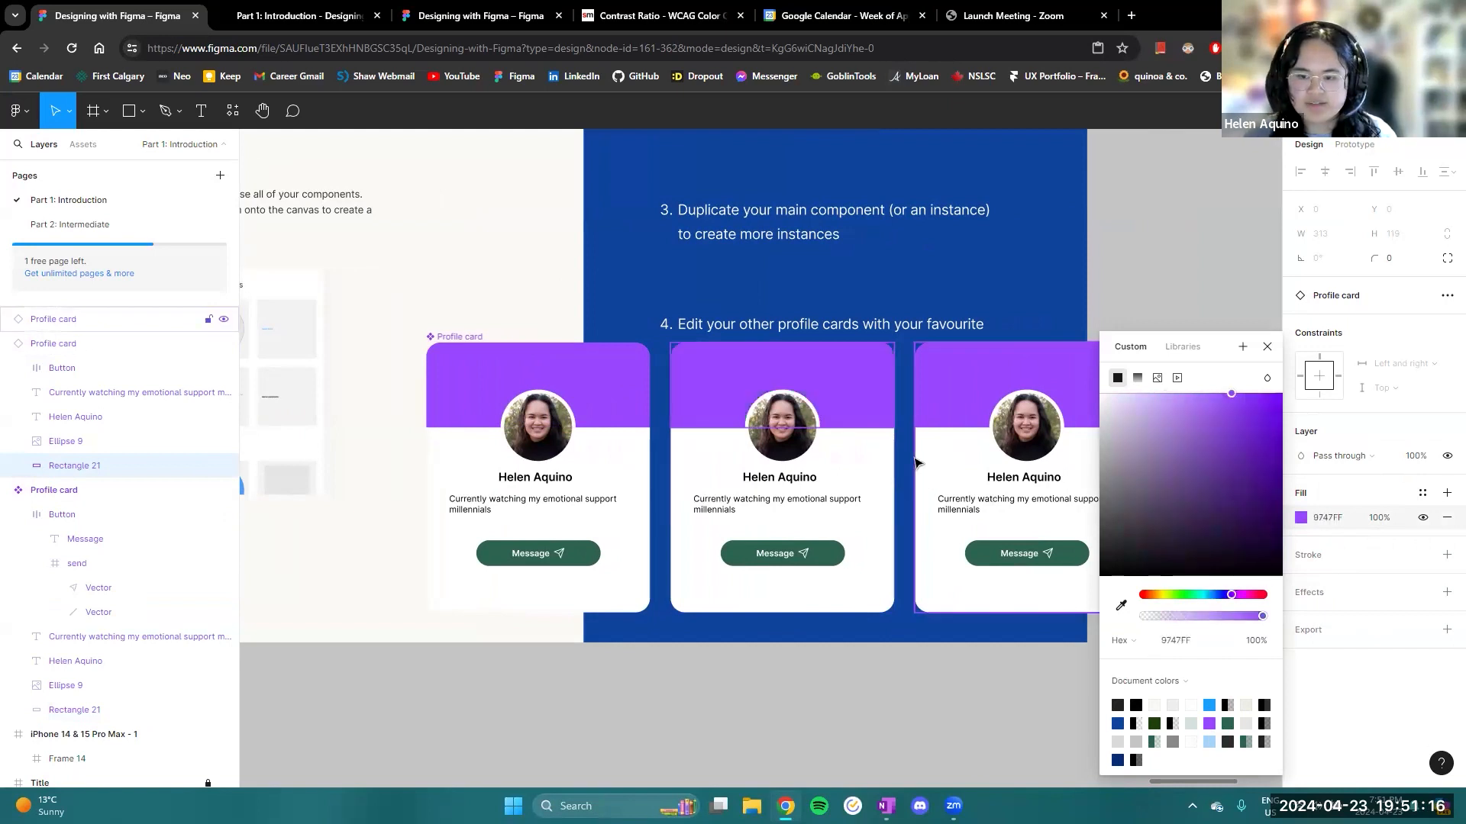
{"action": "key", "text": "ctrl+z"}
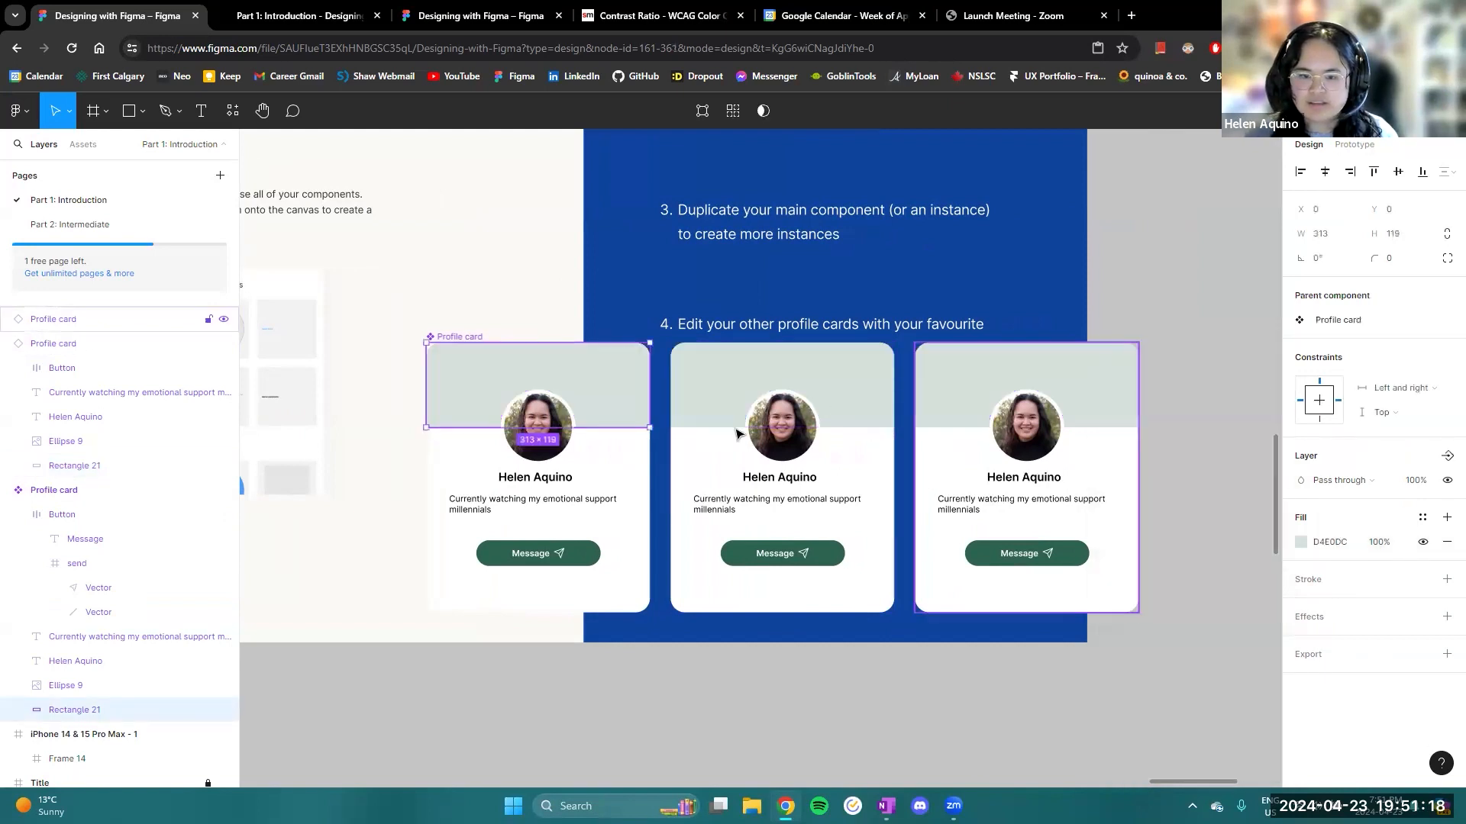
{"action": "left_click_drag", "start_coordinate": [612, 662], "coordinate": [662, 697]}
{"action": "left_click_drag", "start_coordinate": [772, 697], "coordinate": [732, 626]}
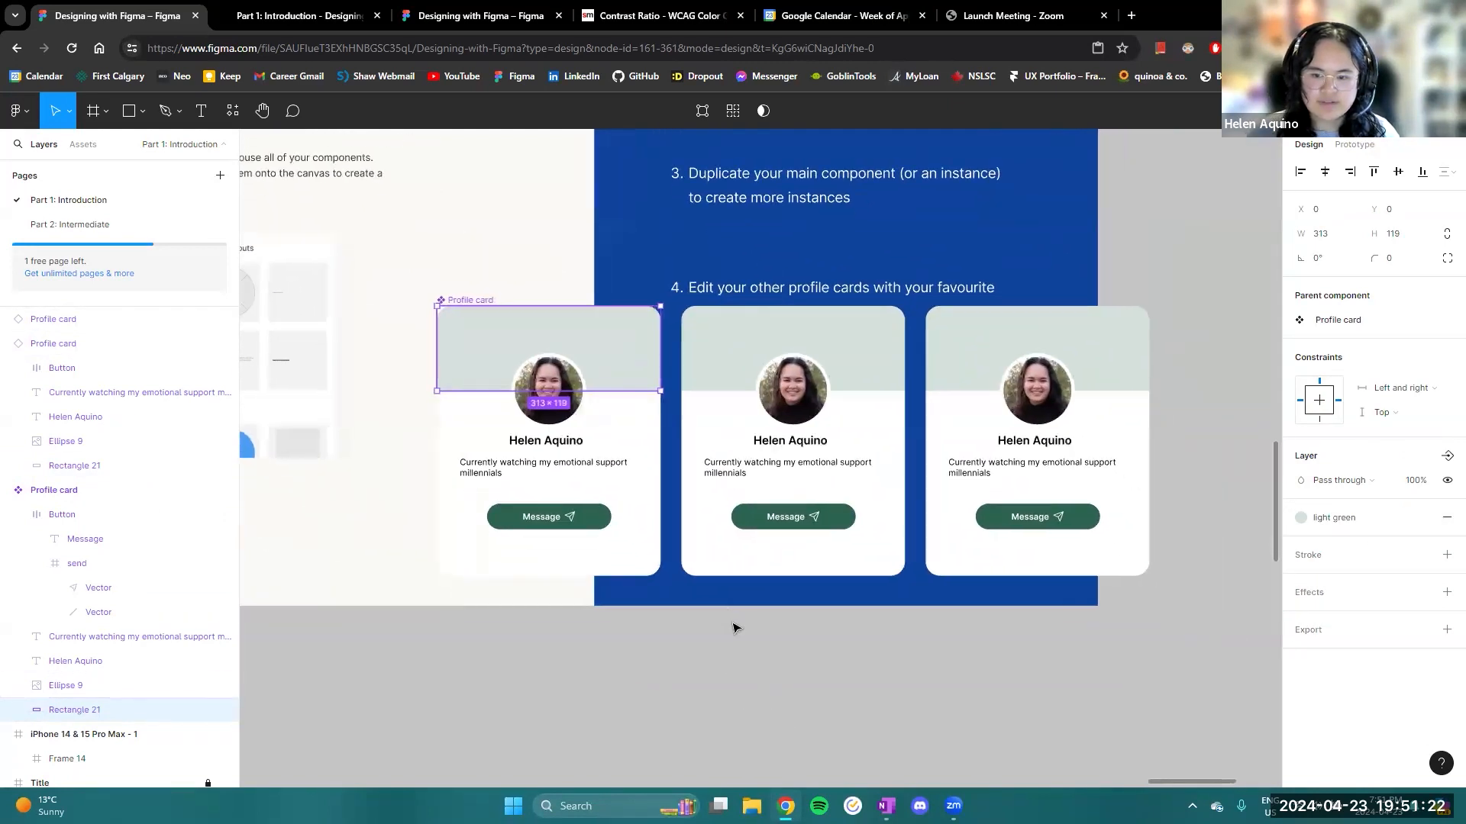
- Select all three Profile cards and move them together onto the empty canvas below the Components slide
{"action": "scroll", "coordinate": [732, 626], "scroll_direction": "down", "scroll_amount": 3}
{"action": "left_click_drag", "start_coordinate": [1044, 557], "coordinate": [565, 496]}
{"action": "left_click_drag", "start_coordinate": [622, 569], "coordinate": [658, 779]}
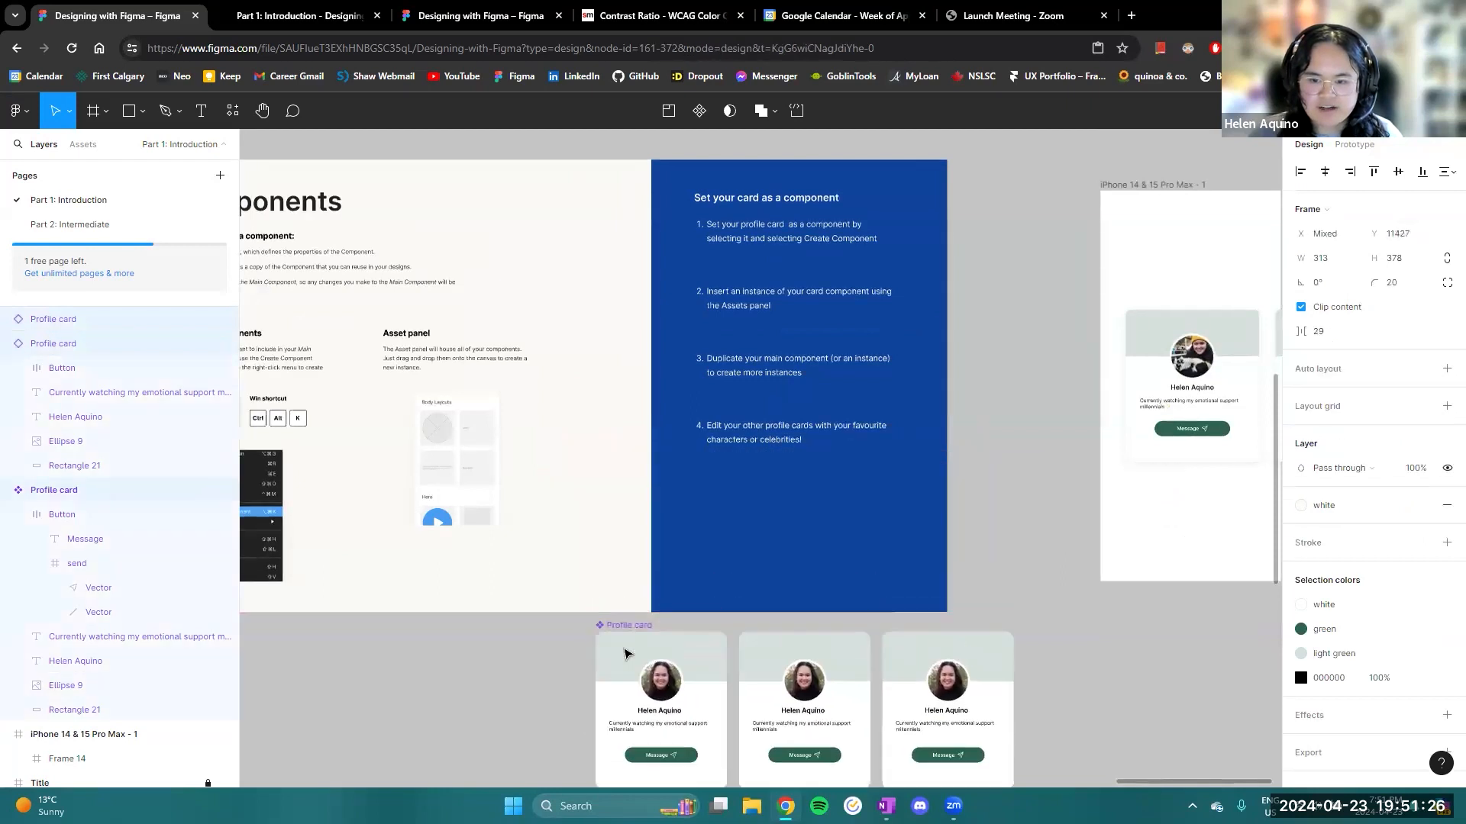
{"action": "scroll", "coordinate": [767, 609], "scroll_direction": "up", "scroll_amount": 5}
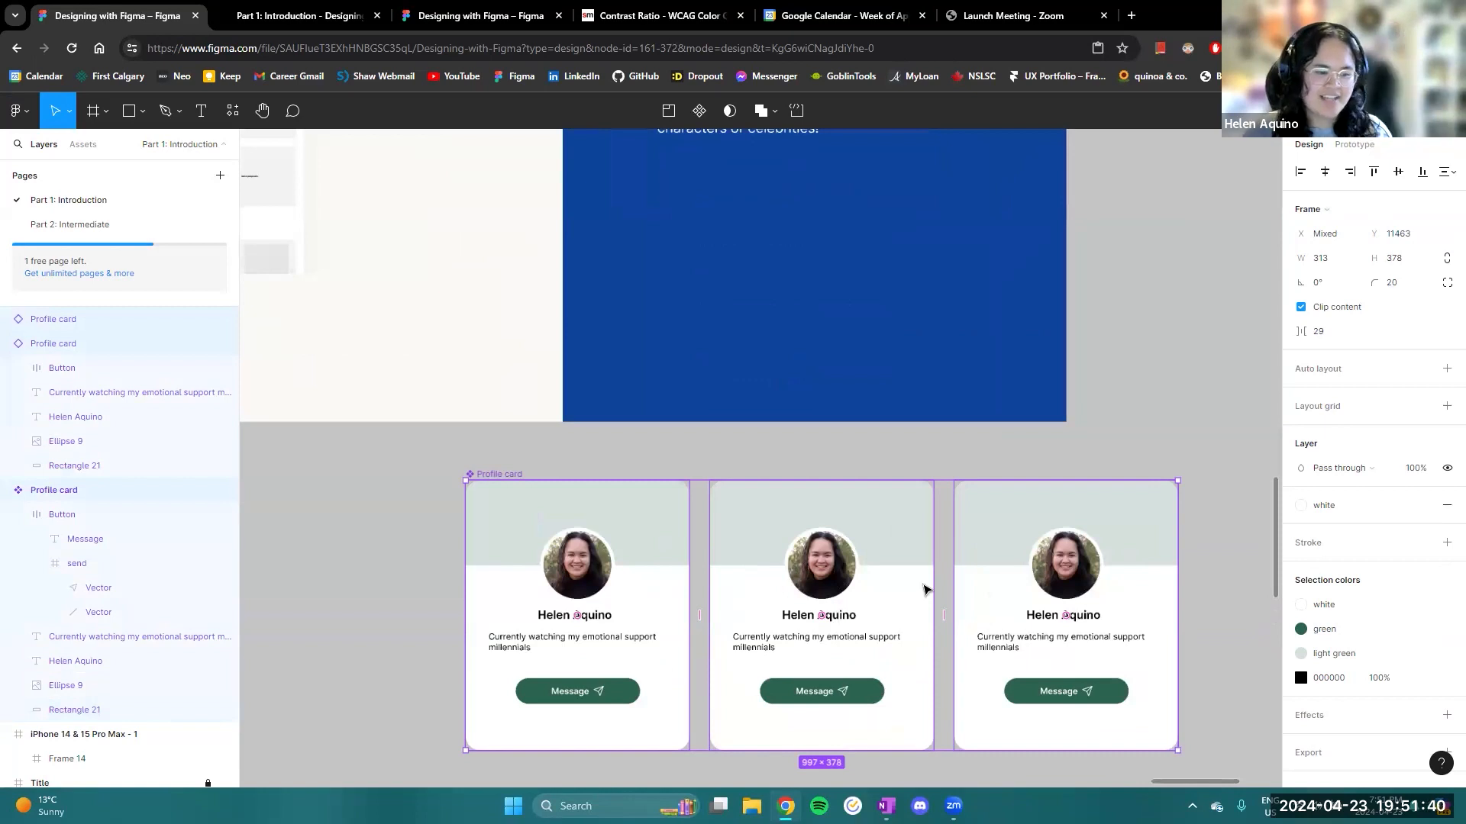
- Compare the three Profile cards with the example mini profile cards on the Agenda slide, and look back across the workshop slides
{"action": "scroll", "coordinate": [1181, 412], "scroll_direction": "down", "scroll_amount": 3}
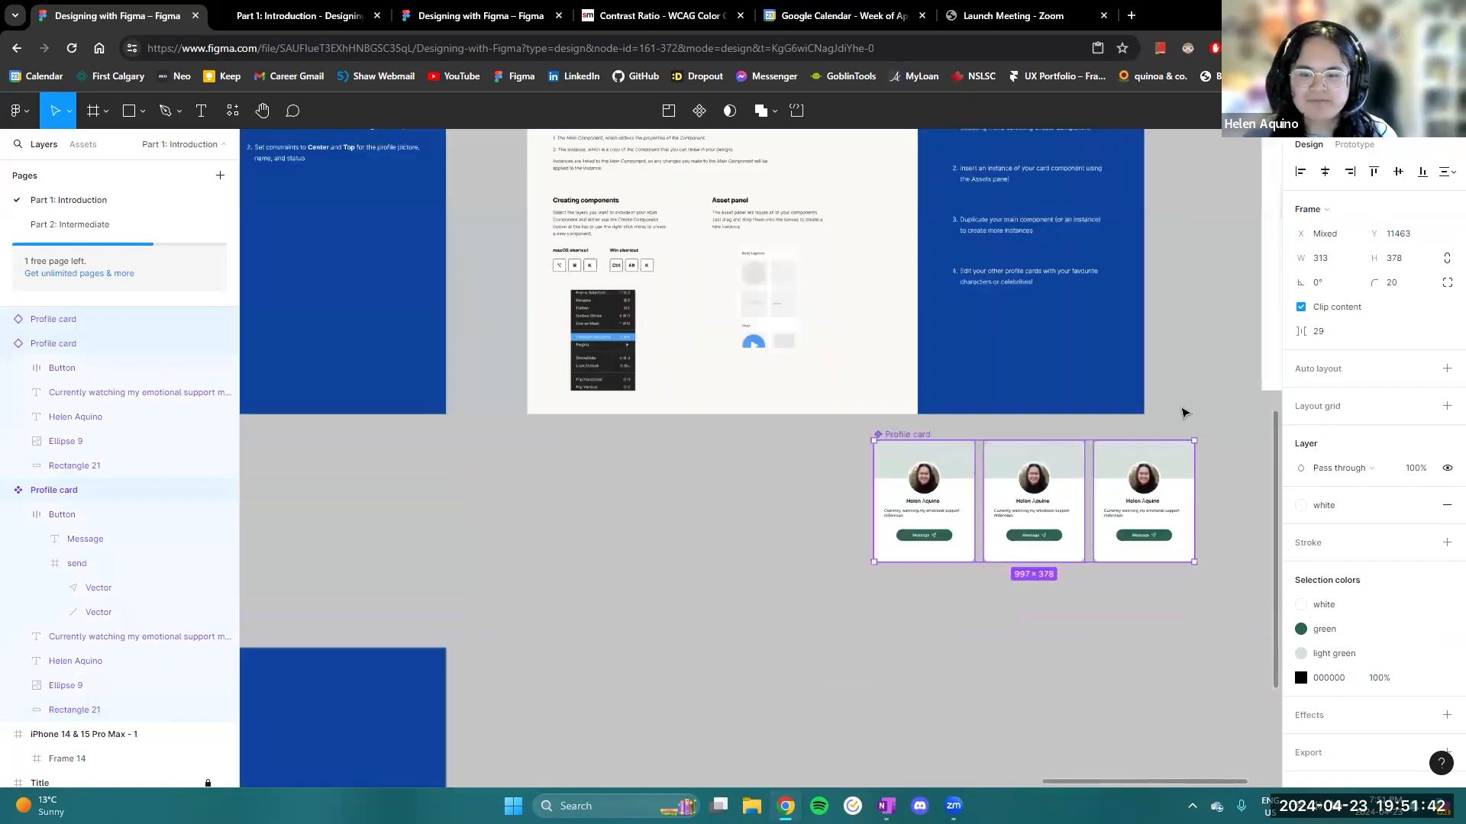
{"action": "scroll", "coordinate": [1181, 412], "scroll_direction": "down", "scroll_amount": 2}
{"action": "scroll", "coordinate": [914, 452], "scroll_direction": "right", "scroll_amount": 3}
{"action": "scroll", "coordinate": [996, 444], "scroll_direction": "up", "scroll_amount": 5}
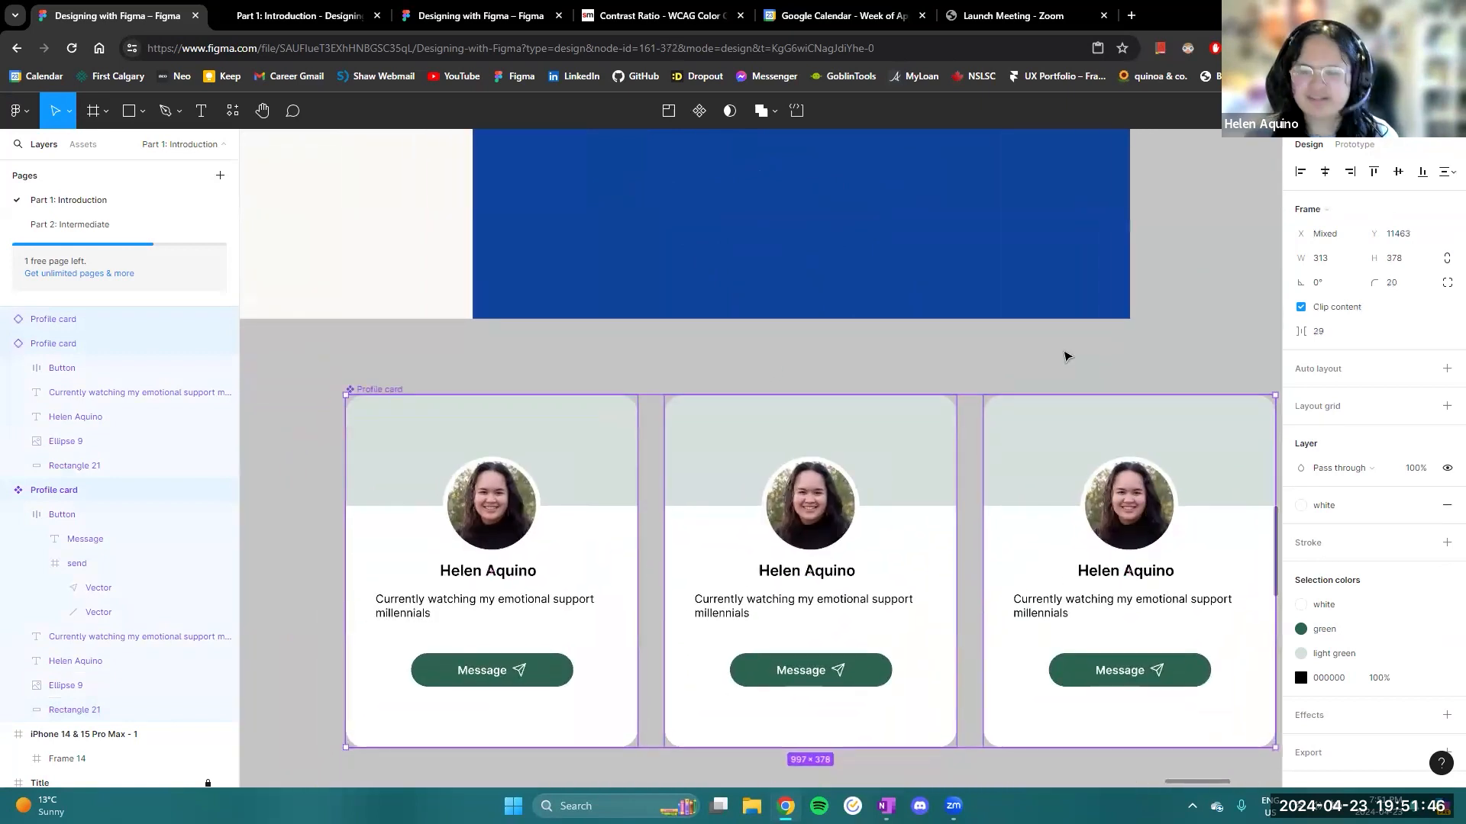
{"action": "scroll", "coordinate": [1067, 356], "scroll_direction": "down", "scroll_amount": 8}
{"action": "scroll", "coordinate": [574, 429], "scroll_direction": "left", "scroll_amount": 5}
{"action": "scroll", "coordinate": [574, 430], "scroll_direction": "up", "scroll_amount": 8}
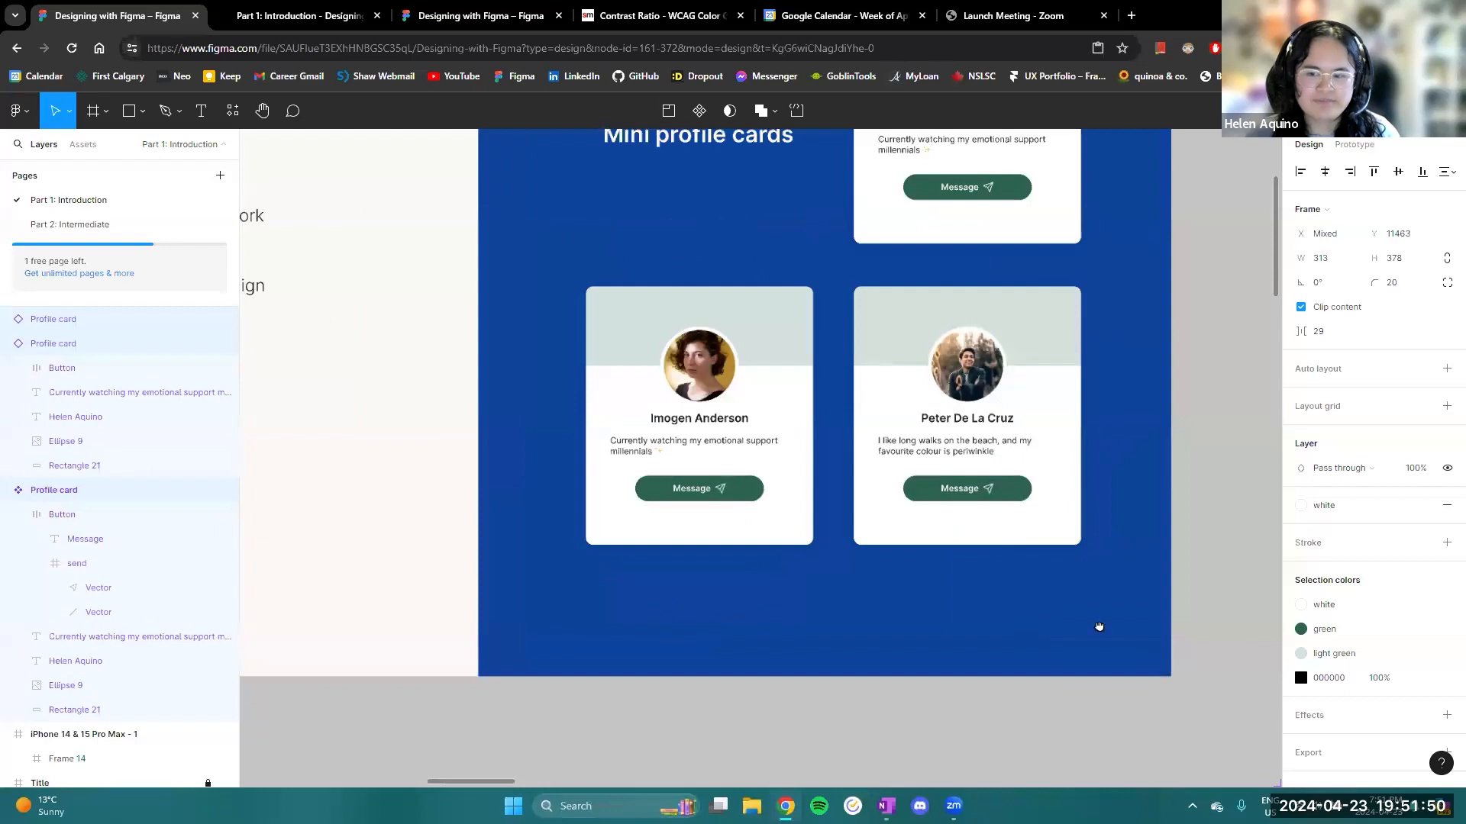
{"action": "scroll", "coordinate": [1069, 626], "scroll_direction": "down", "scroll_amount": 10}
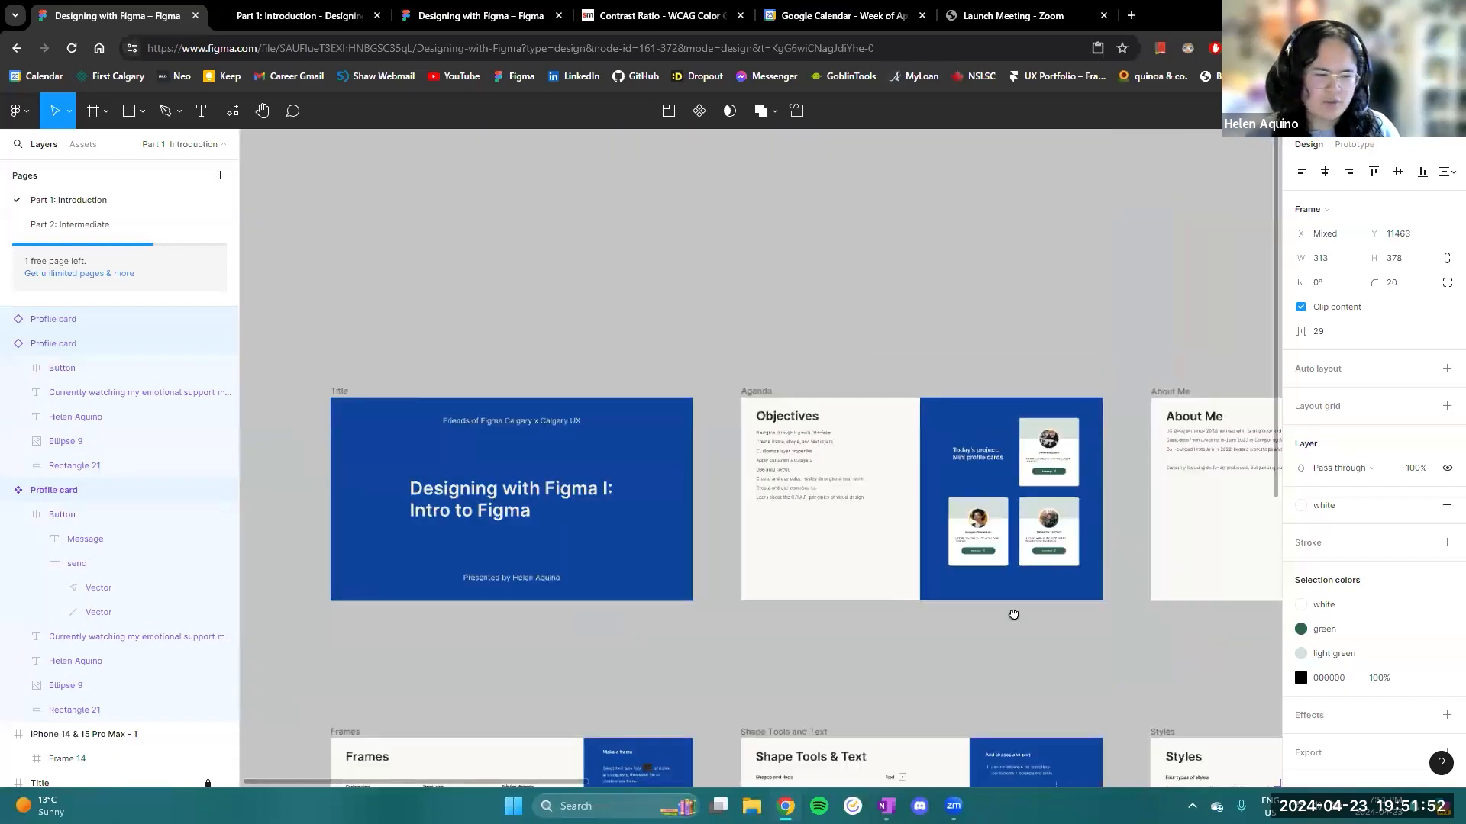
{"action": "scroll", "coordinate": [1011, 612], "scroll_direction": "right", "scroll_amount": 10}
{"action": "scroll", "coordinate": [1100, 589], "scroll_direction": "down", "scroll_amount": 5}
{"action": "left_click_drag", "start_coordinate": [795, 567], "coordinate": [478, 349]}
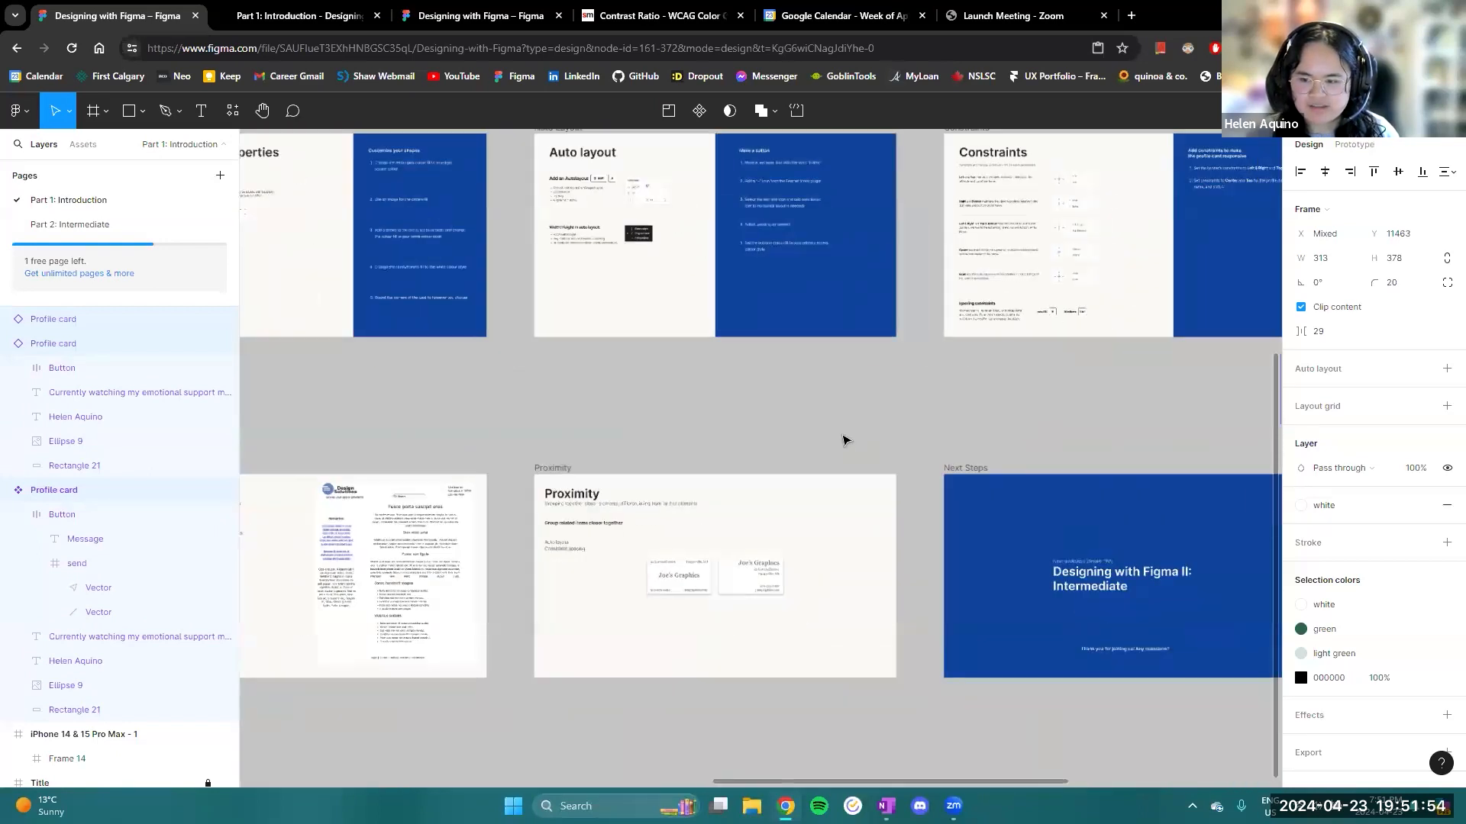
- Look over the three Profile cards below the Components slide and the neighbouring Constraints, Proximity and Next Steps slides
{"action": "left_click_drag", "start_coordinate": [844, 438], "coordinate": [707, 350]}
{"action": "left_click_drag", "start_coordinate": [497, 409], "coordinate": [383, 663]}
{"action": "left_click_drag", "start_coordinate": [875, 626], "coordinate": [723, 671]}
{"action": "scroll", "coordinate": [712, 572], "scroll_direction": "up", "scroll_amount": 5}
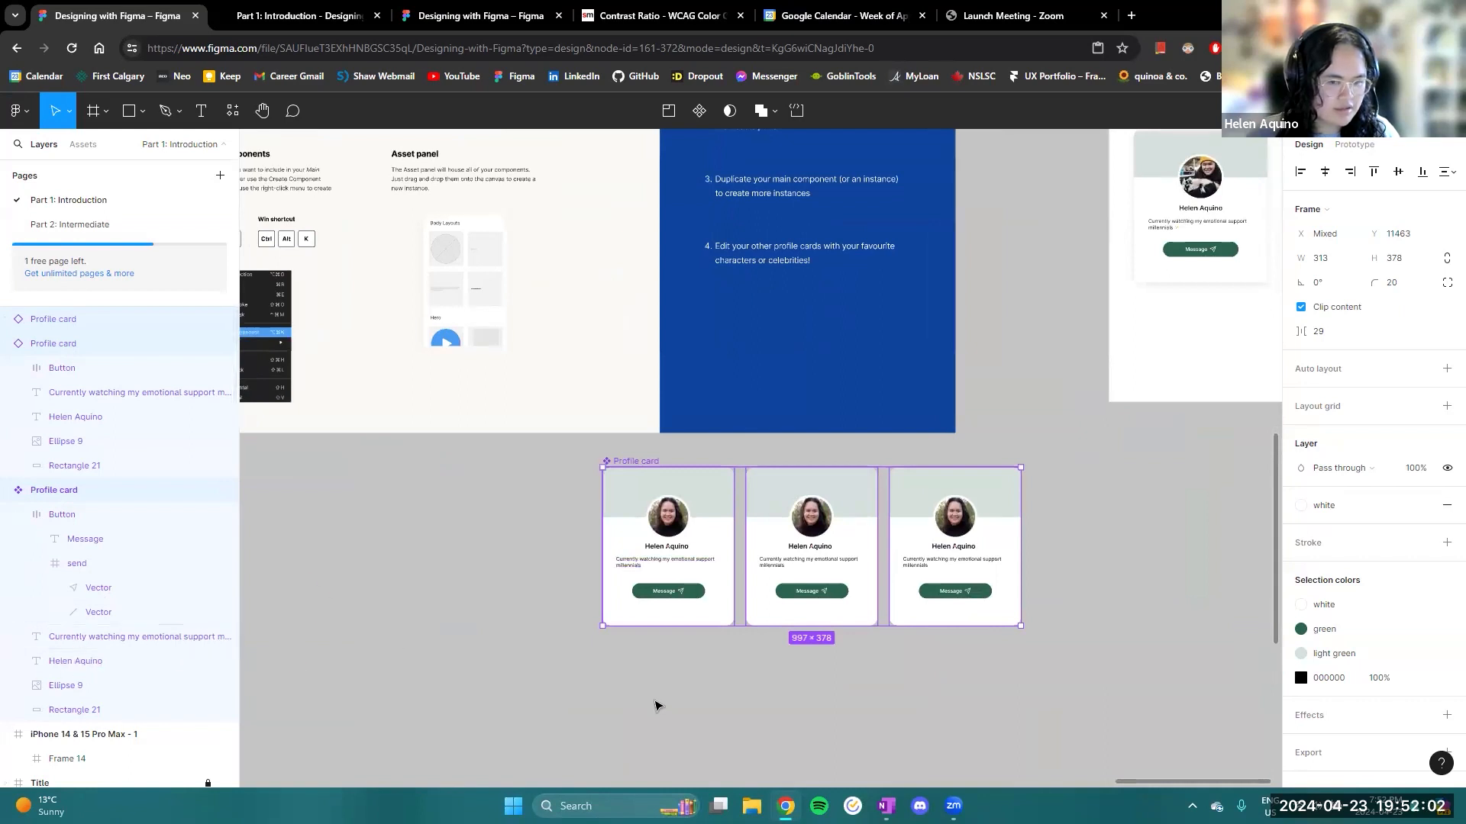
{"action": "scroll", "coordinate": [663, 645], "scroll_direction": "down", "scroll_amount": 2}
{"action": "left_click_drag", "start_coordinate": [509, 660], "coordinate": [657, 631]}
{"action": "scroll", "coordinate": [650, 635], "scroll_direction": "down", "scroll_amount": 2}
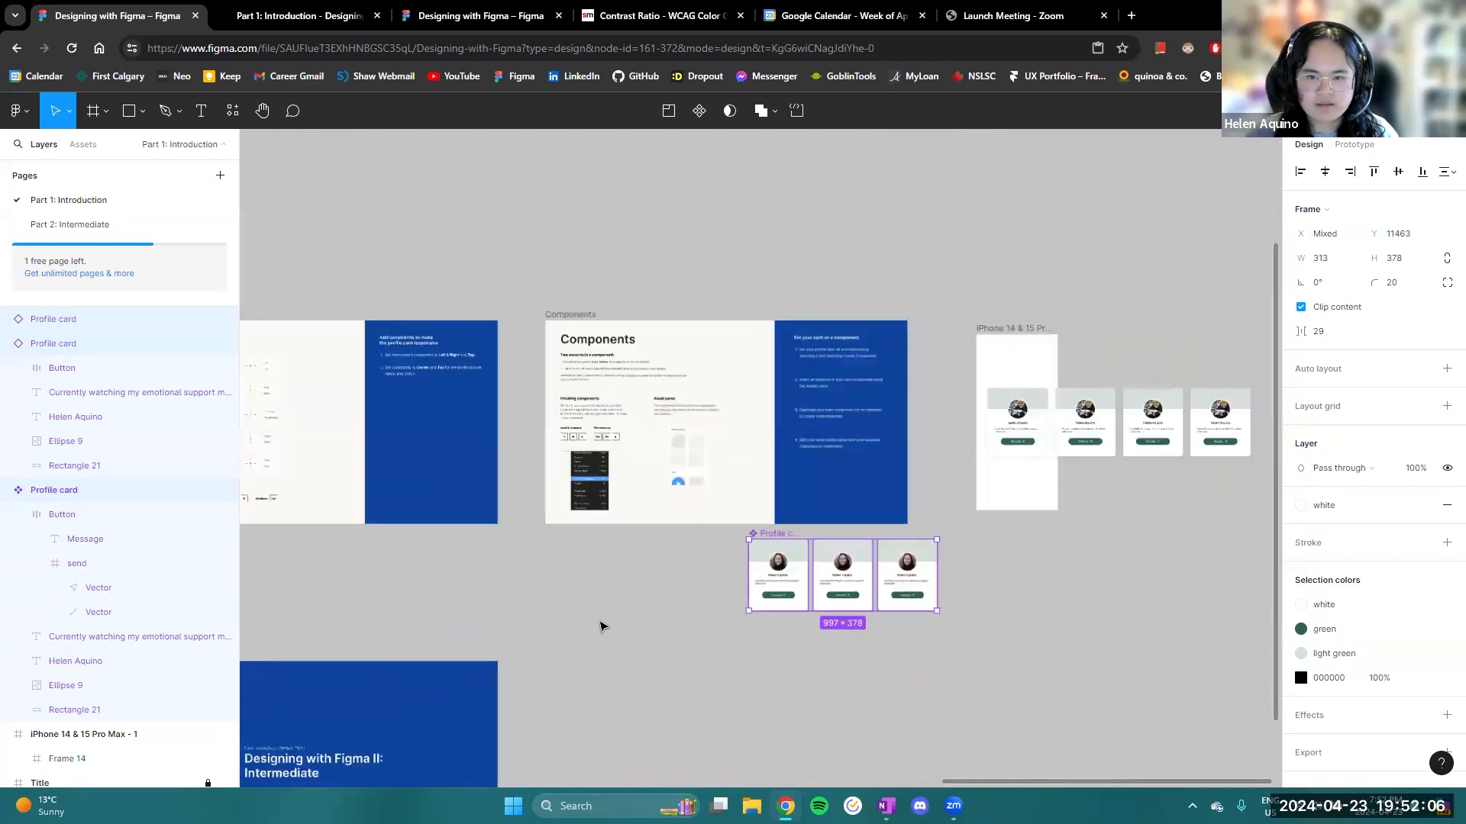
{"action": "mouse_move", "coordinate": [1020, 580]}
{"action": "left_mouse_down"}
{"action": "mouse_move", "coordinate": [810, 609]}
{"action": "mouse_move", "coordinate": [1011, 564]}
{"action": "left_mouse_up"}
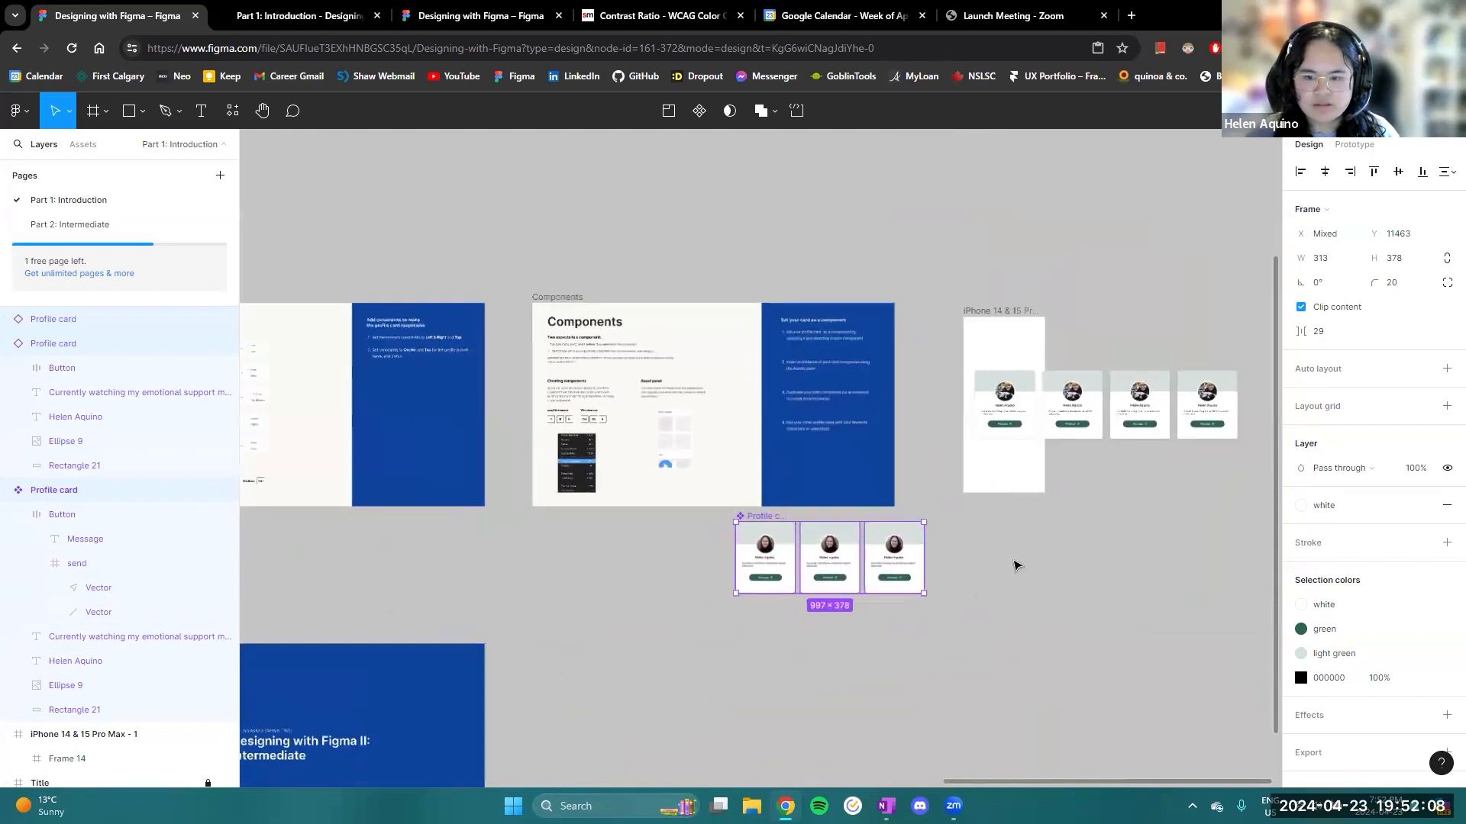
{"action": "left_click_drag", "start_coordinate": [480, 560], "coordinate": [811, 452]}
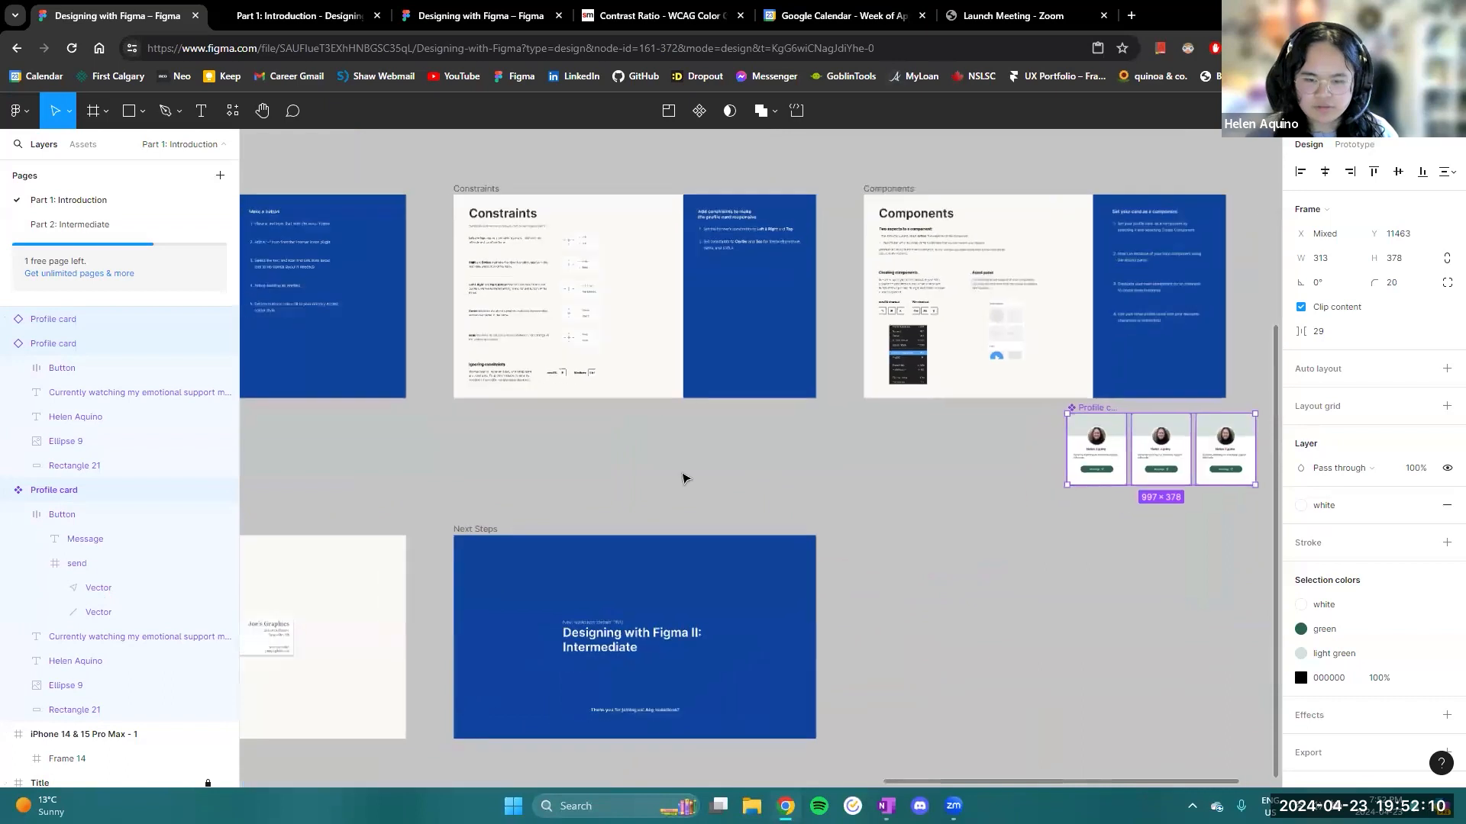
{"action": "left_click_drag", "start_coordinate": [404, 487], "coordinate": [659, 407]}
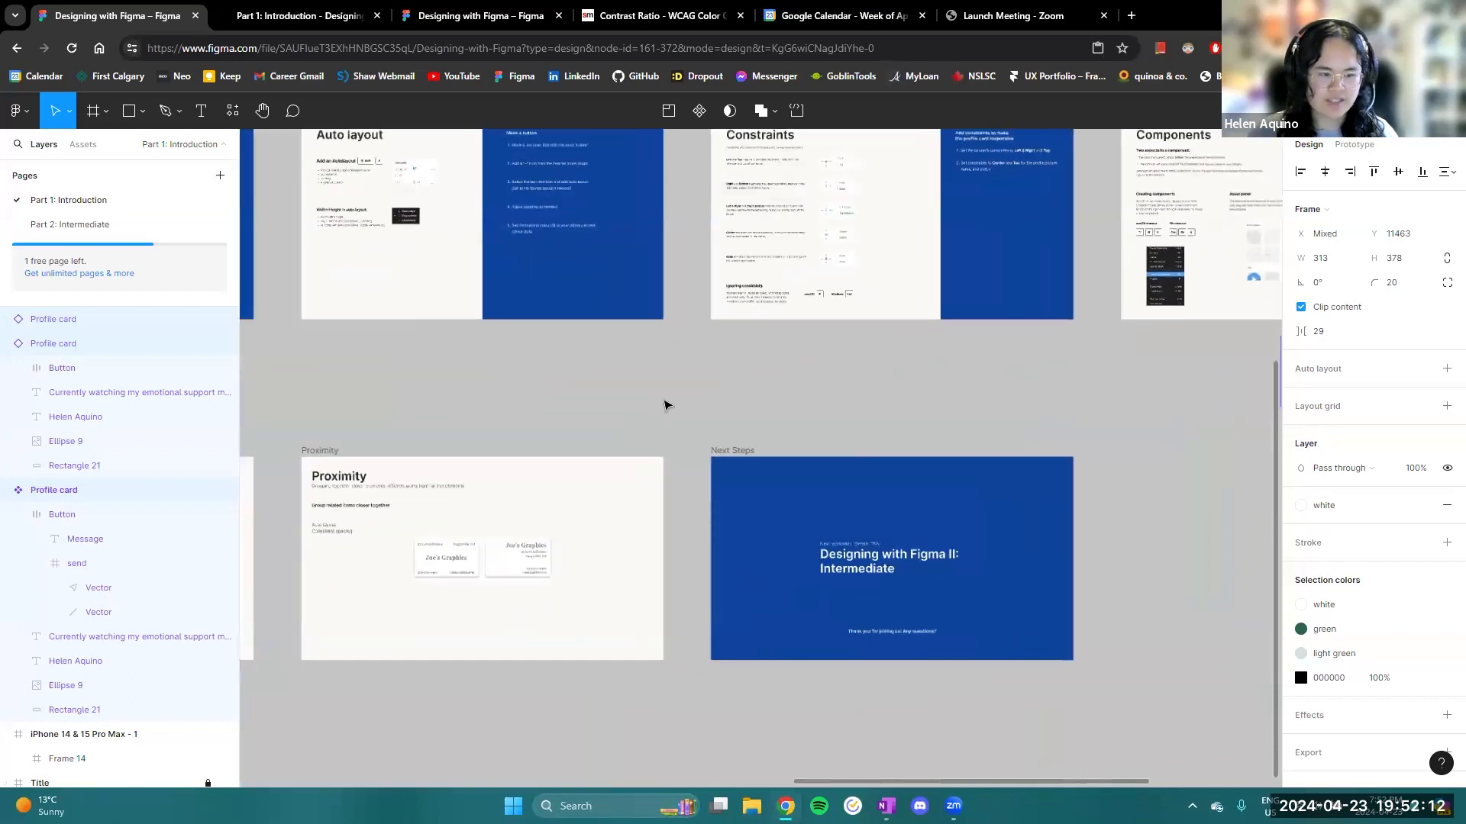
{"action": "left_click_drag", "start_coordinate": [1096, 409], "coordinate": [410, 527]}
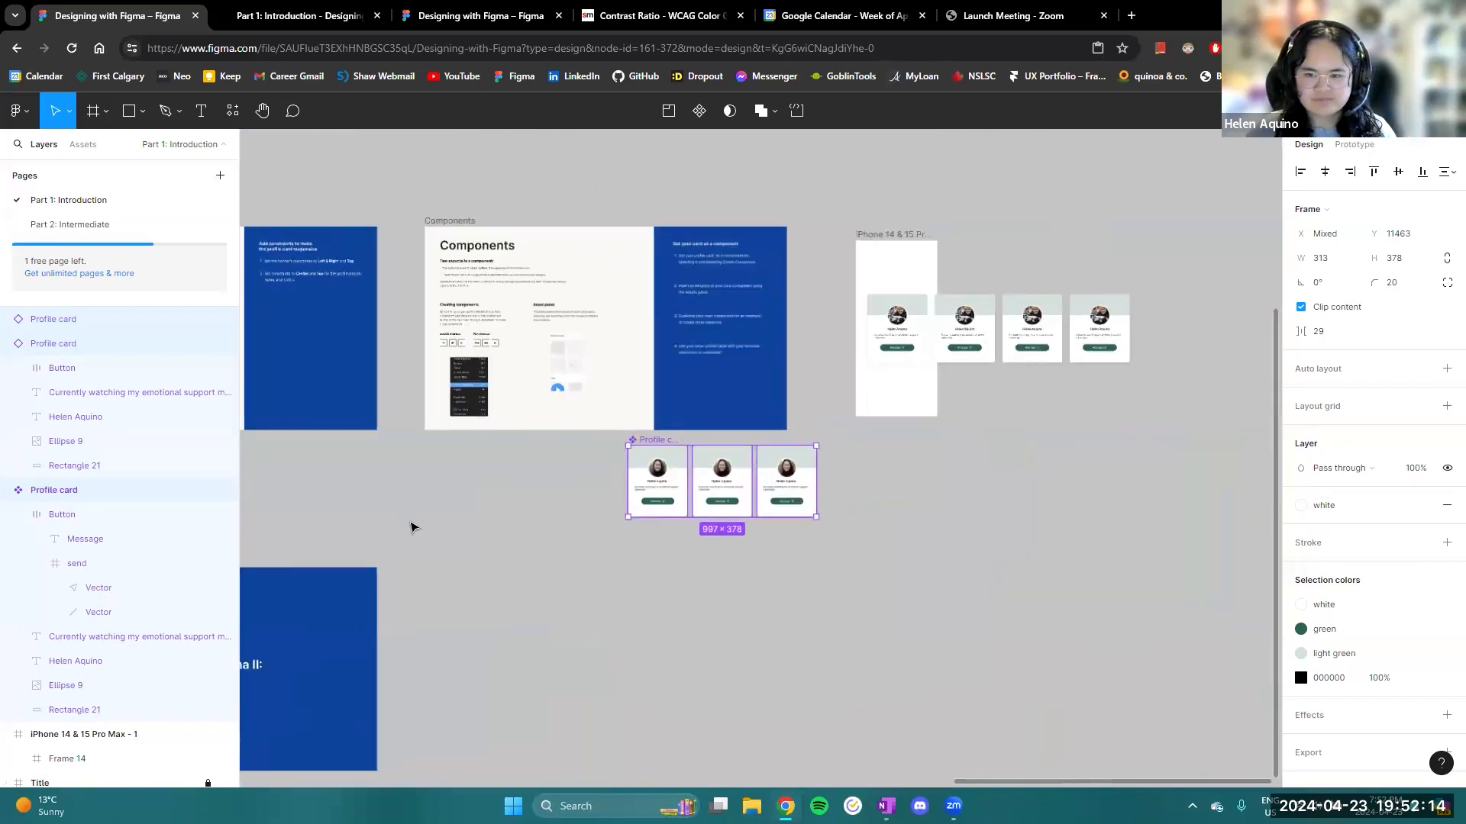
- Select the row of four example profile cards in the iPhone frame, and look back across the slides to C.R.A.P. Principles
{"action": "left_click", "coordinate": [859, 527]}
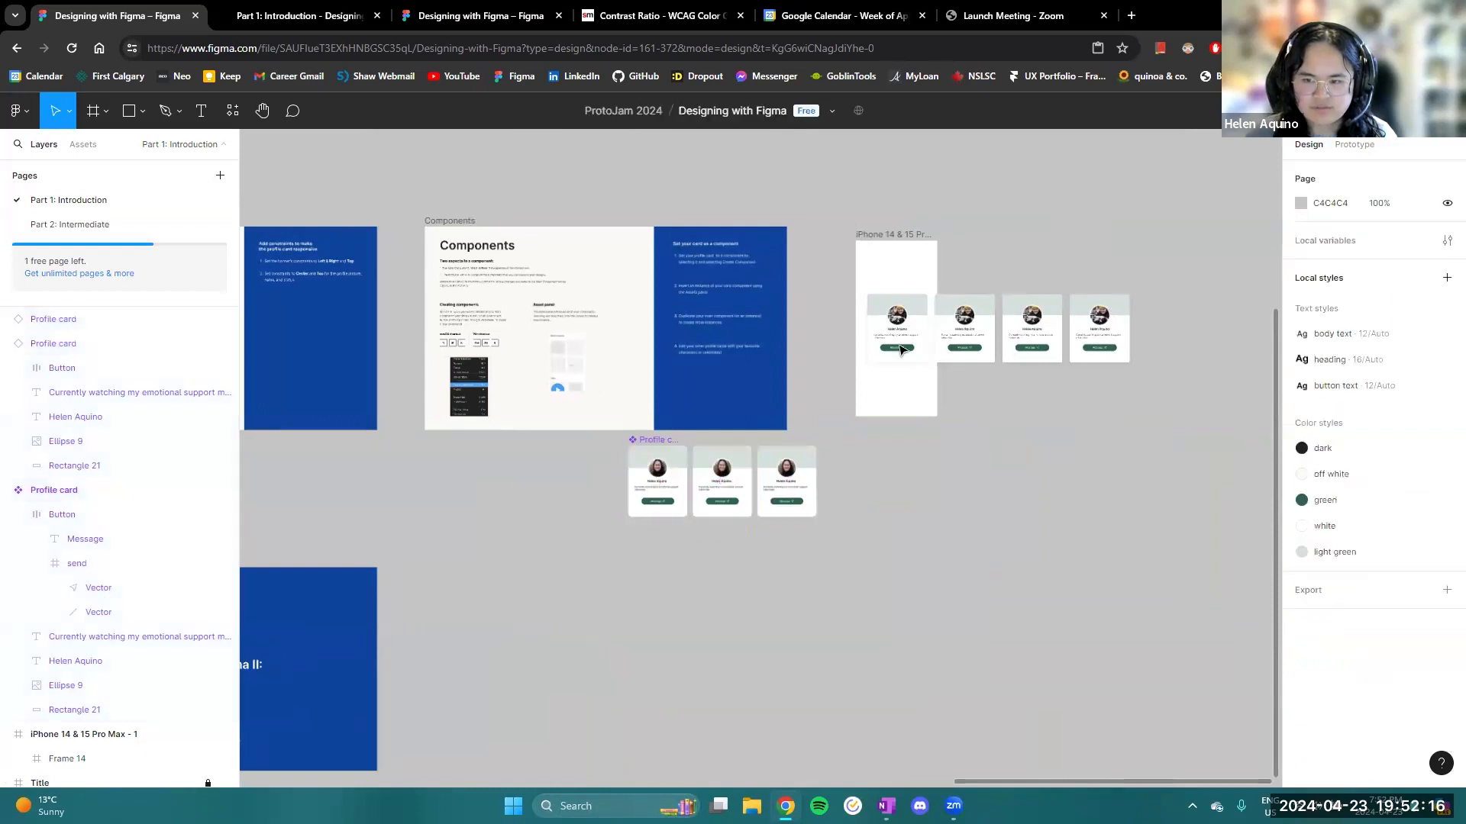
{"action": "left_click", "coordinate": [907, 348]}
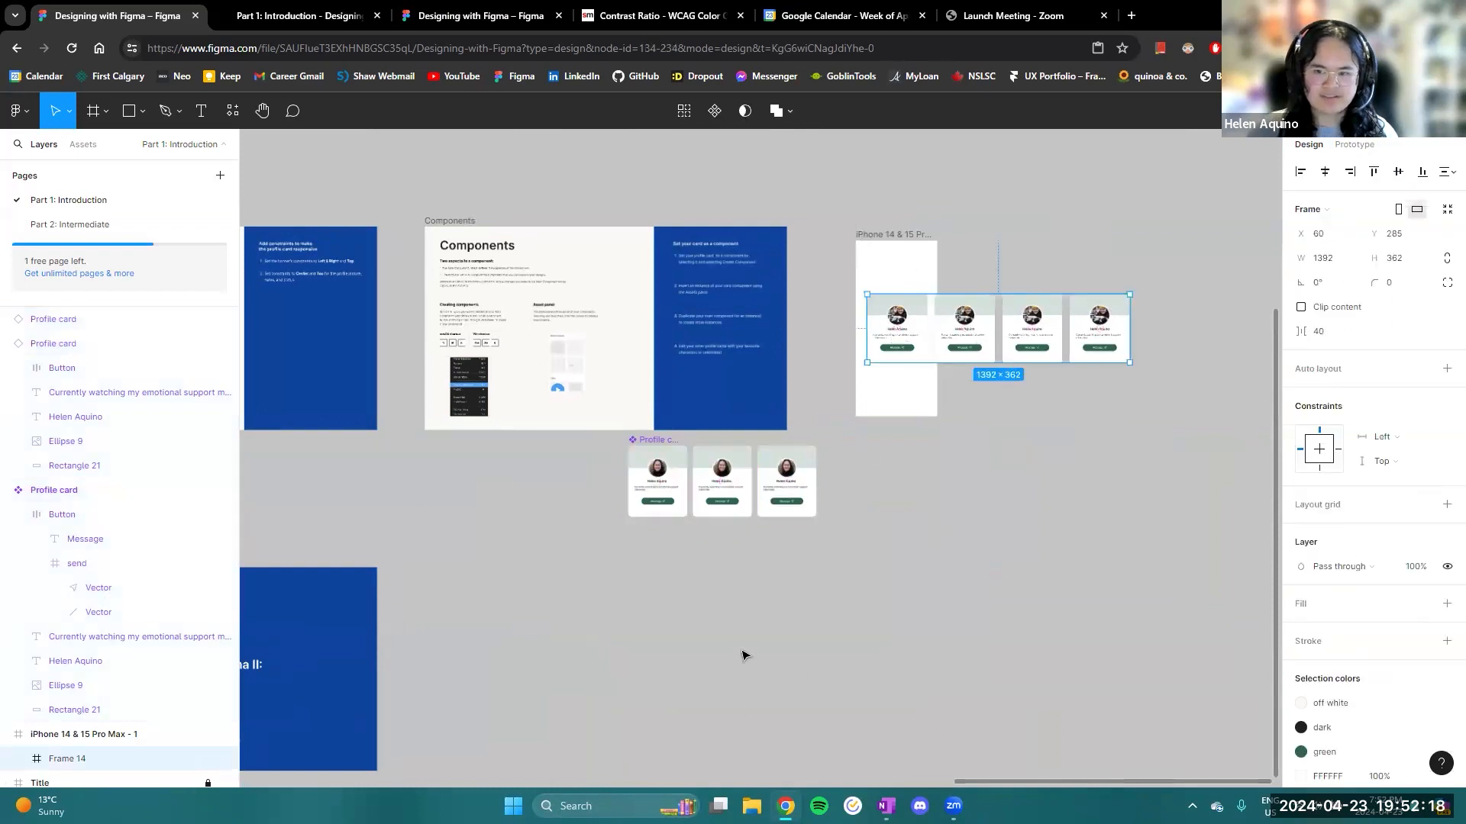
{"action": "left_click_drag", "start_coordinate": [965, 492], "coordinate": [989, 487]}
{"action": "scroll", "coordinate": [988, 486], "scroll_direction": "left", "scroll_amount": 10}
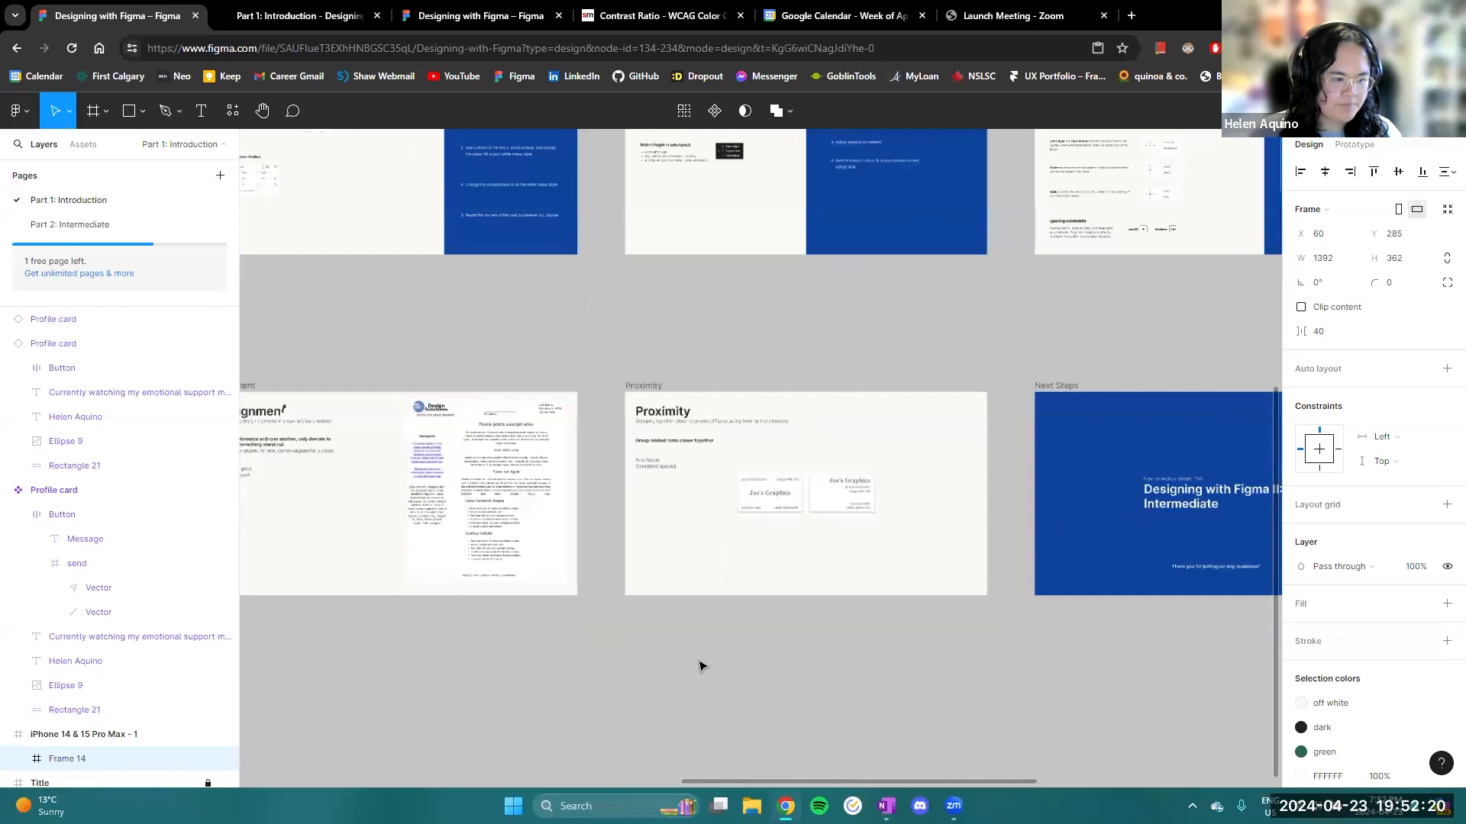
{"action": "scroll", "coordinate": [850, 663], "scroll_direction": "left", "scroll_amount": 10}
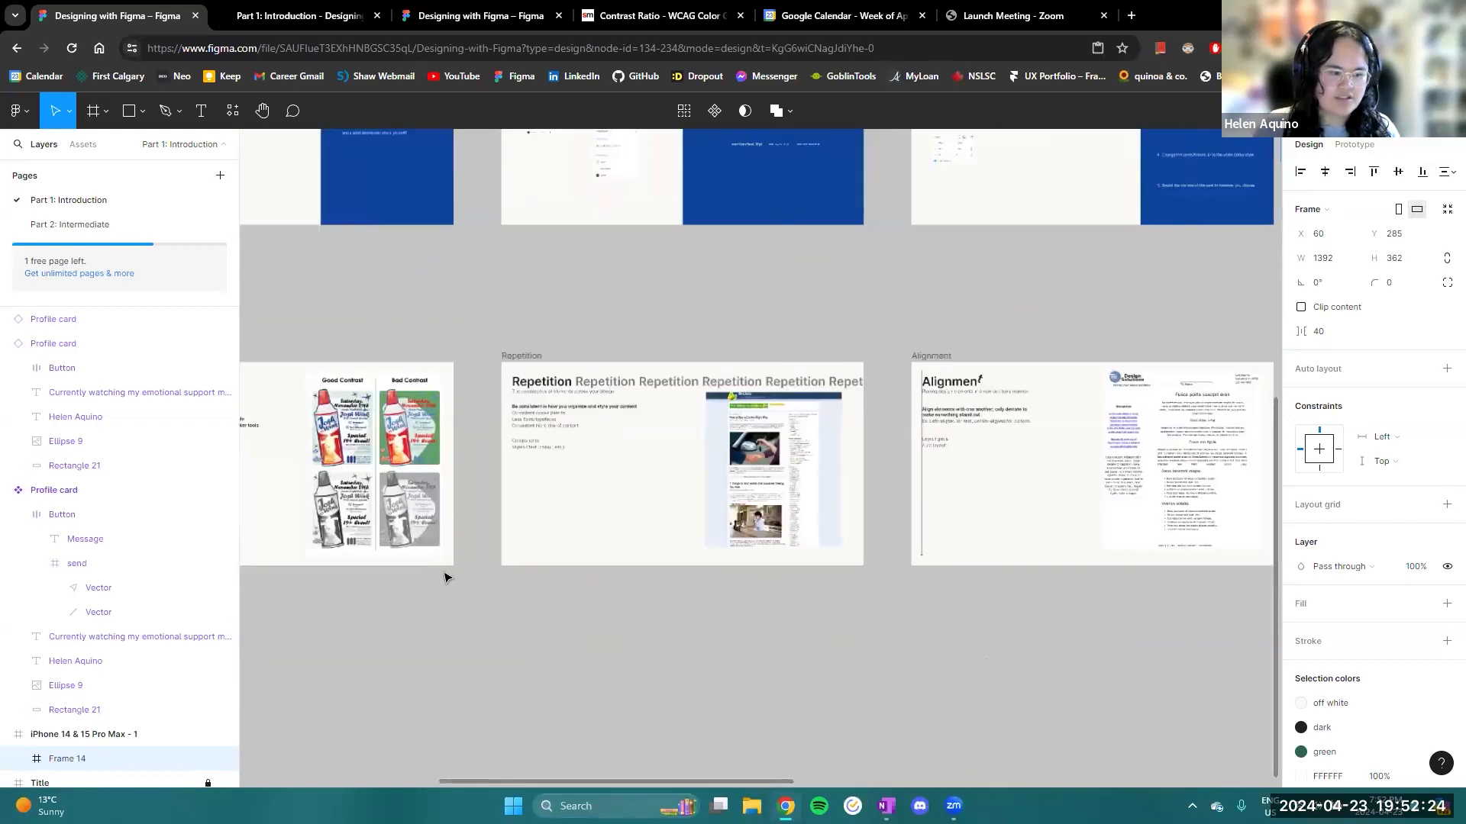
{"action": "scroll", "coordinate": [700, 564], "scroll_direction": "left", "scroll_amount": 10}
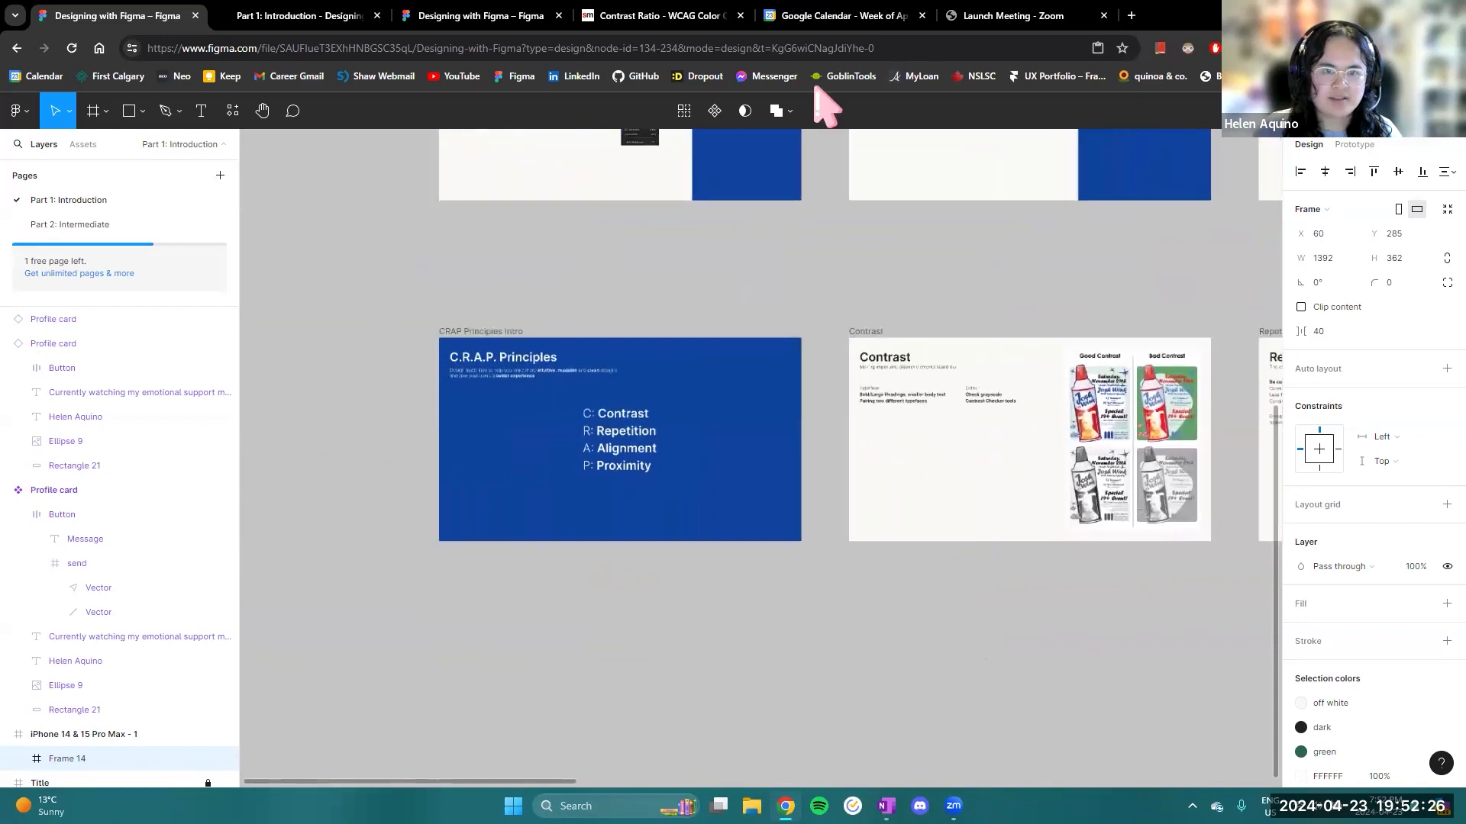
- Switch to the Part 1: Introduction presentation and advance through the slides past Styling Layer Properties to Auto layout
{"action": "left_click", "coordinate": [288, 17]}
{"action": "key", "text": "Right"}
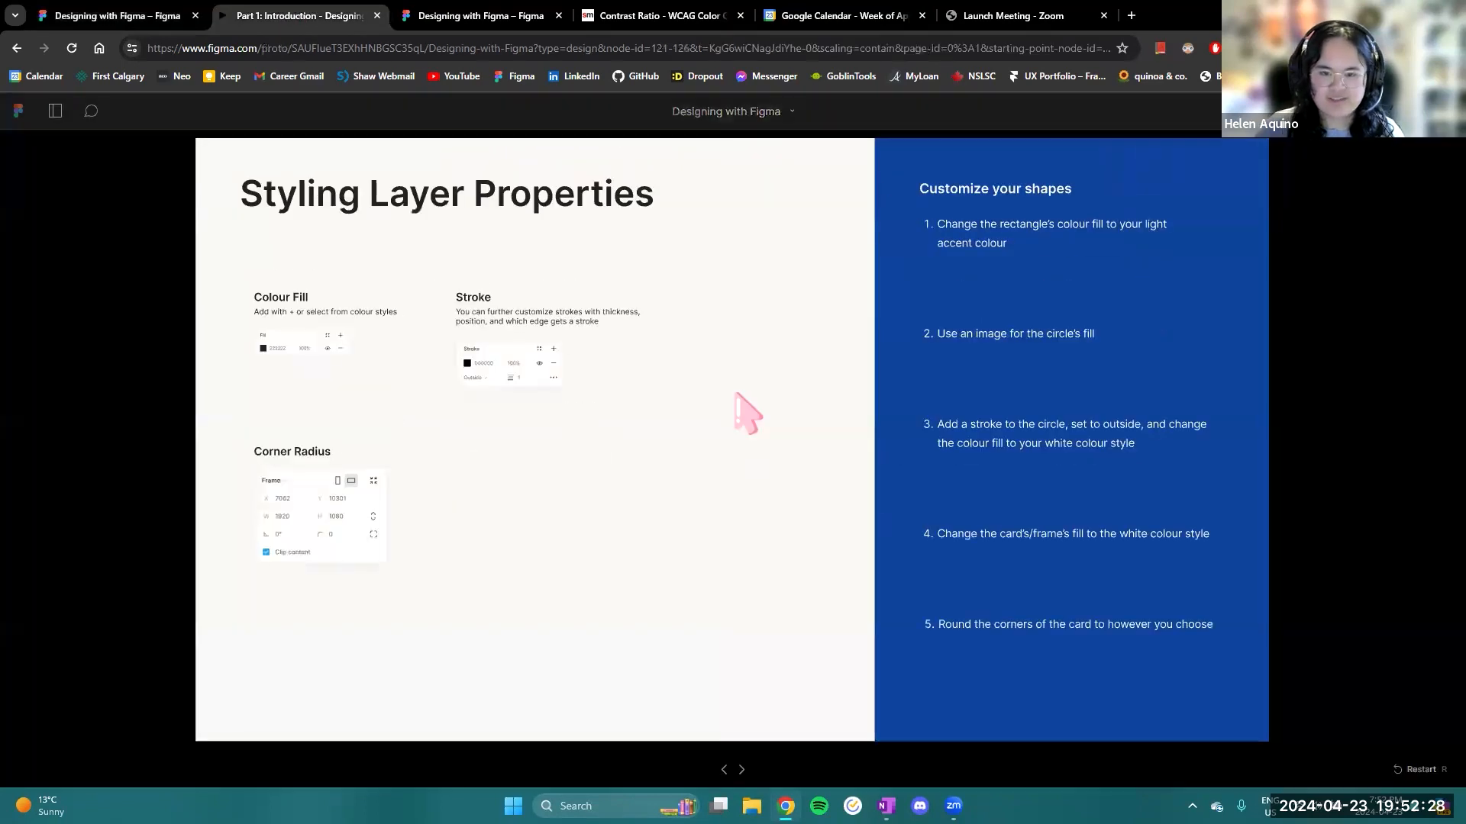
{"action": "key", "text": "Right"}
{"action": "key", "text": "Right"}
{"action": "key", "text": "Right"}
{"action": "key", "text": "Right"}
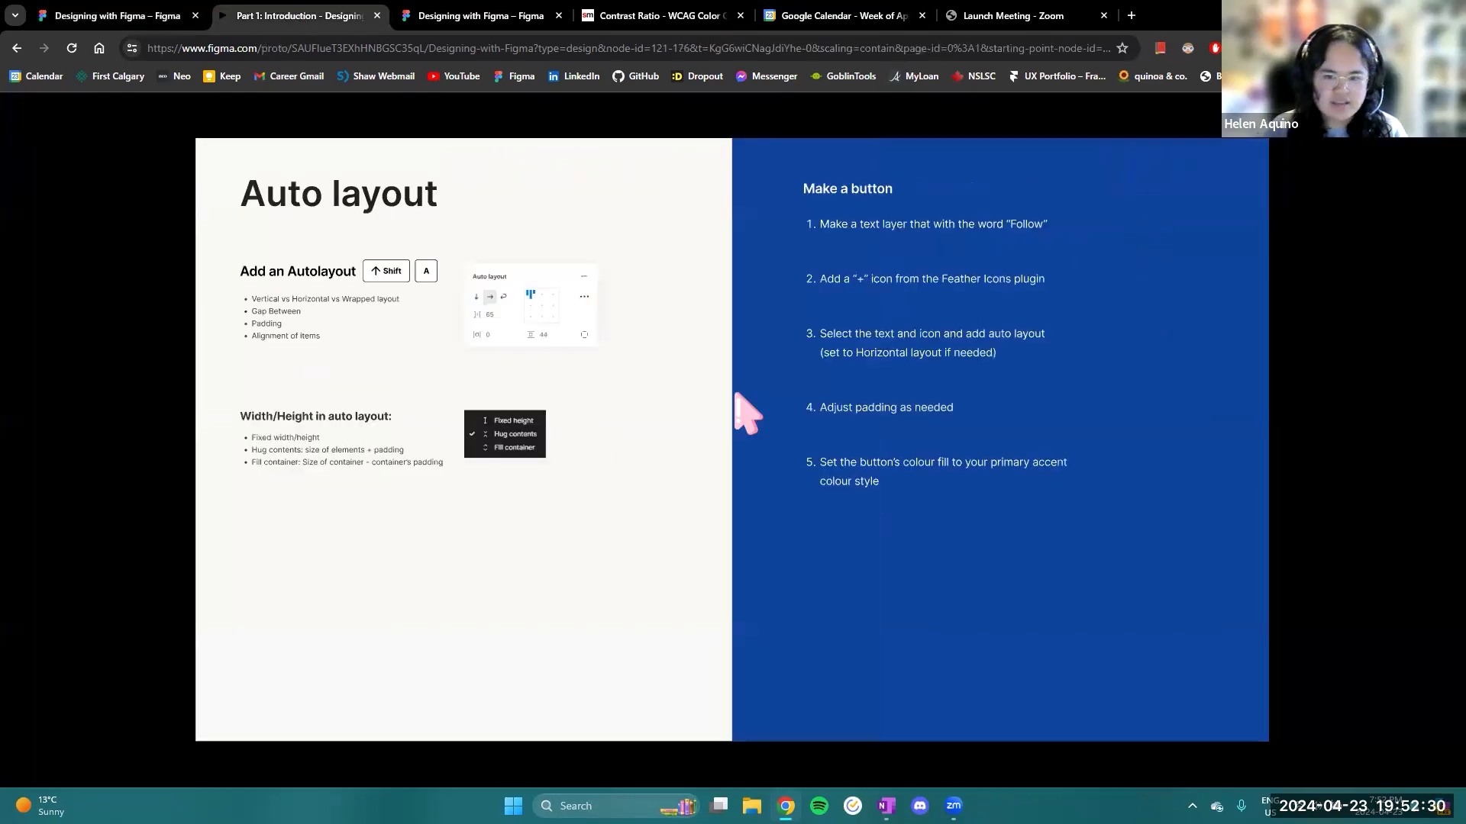
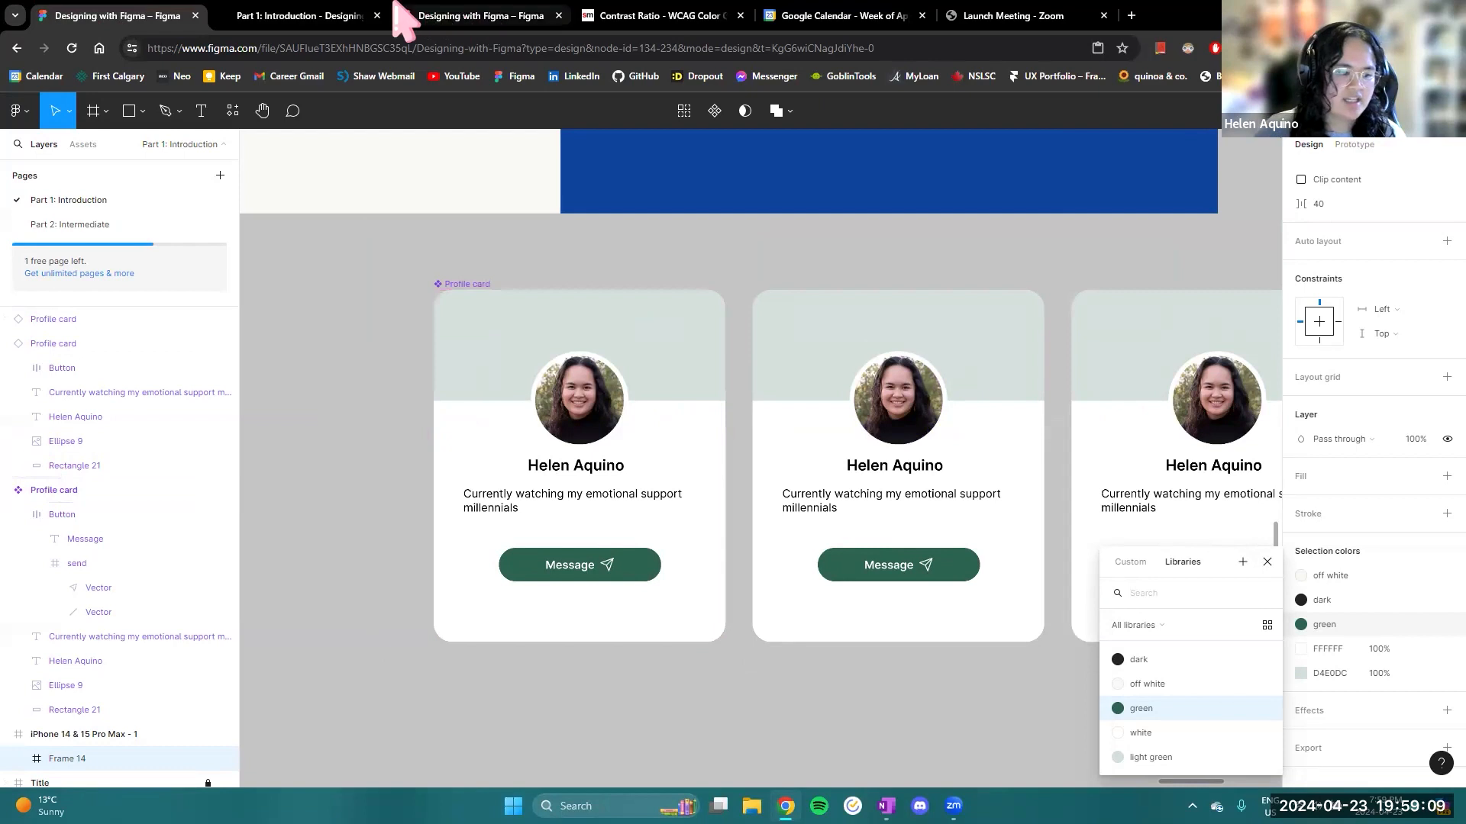
- Check the Alignment slide, and compare it with the button and description text alignment in the main Profile card
{"action": "left_click", "coordinate": [297, 15]}
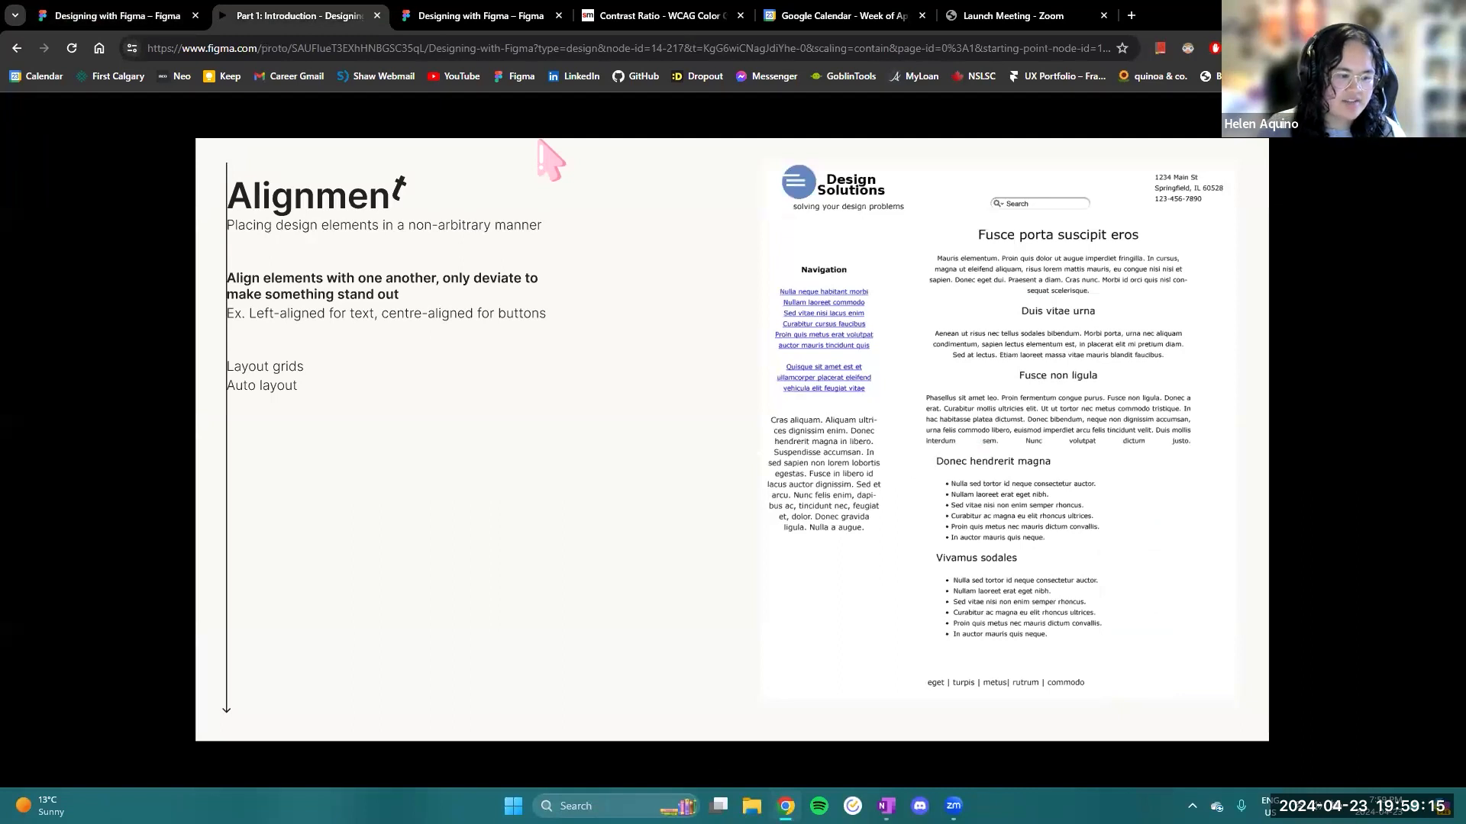
{"action": "left_click", "coordinate": [126, 15]}
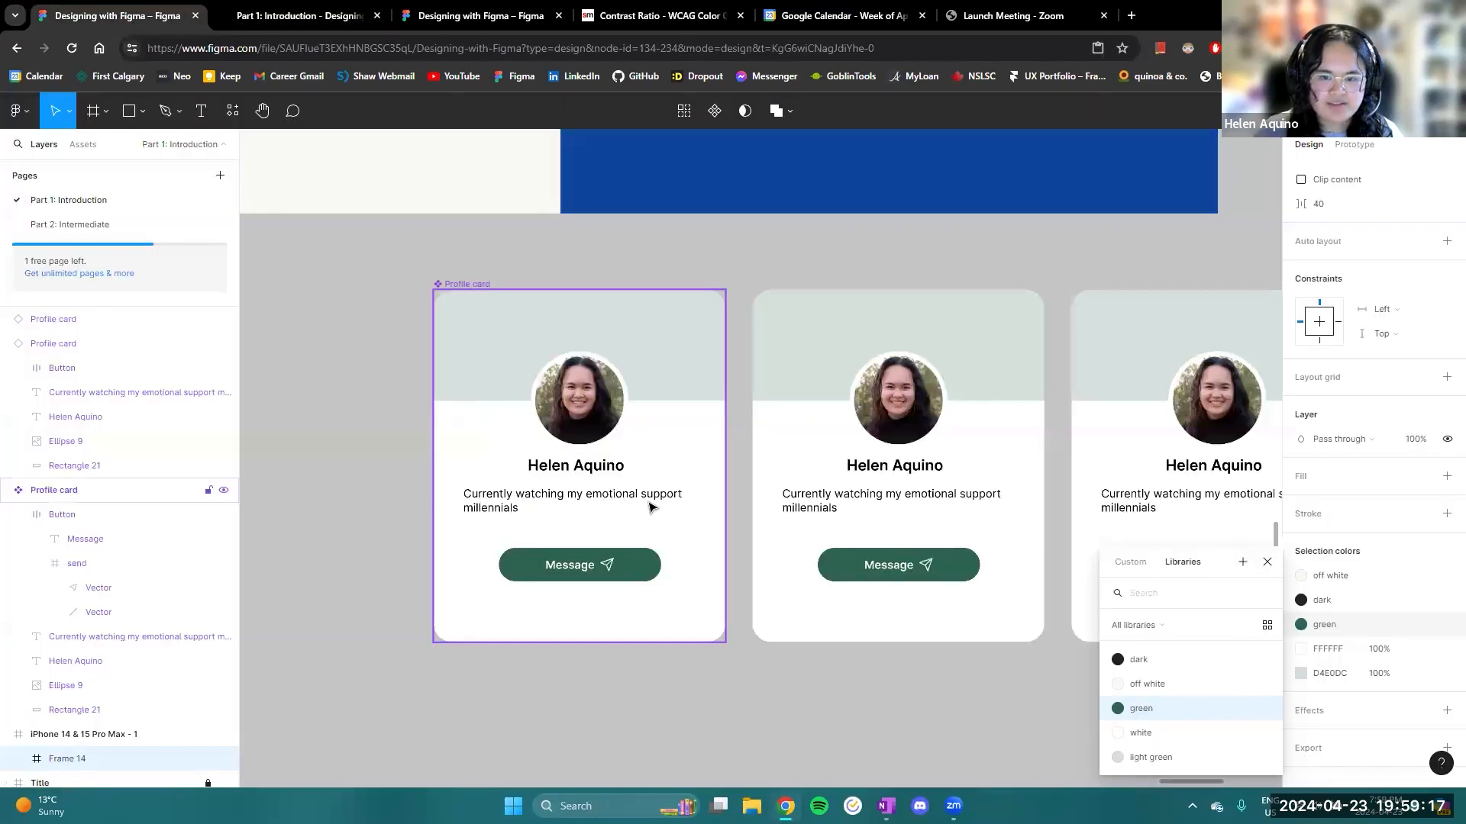
{"action": "double_click", "coordinate": [581, 570]}
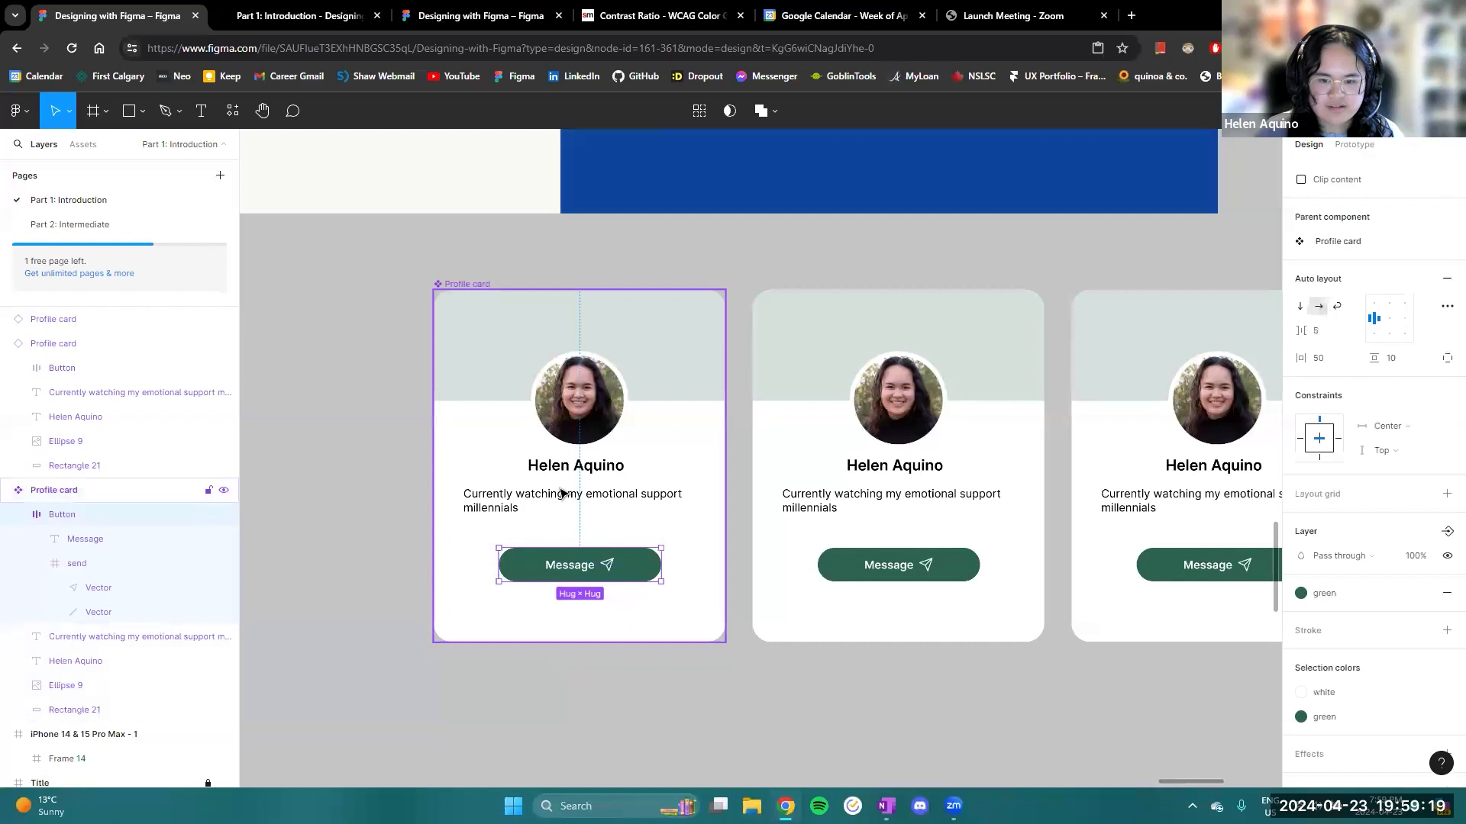
{"action": "left_click_drag", "start_coordinate": [540, 497], "coordinate": [542, 499]}
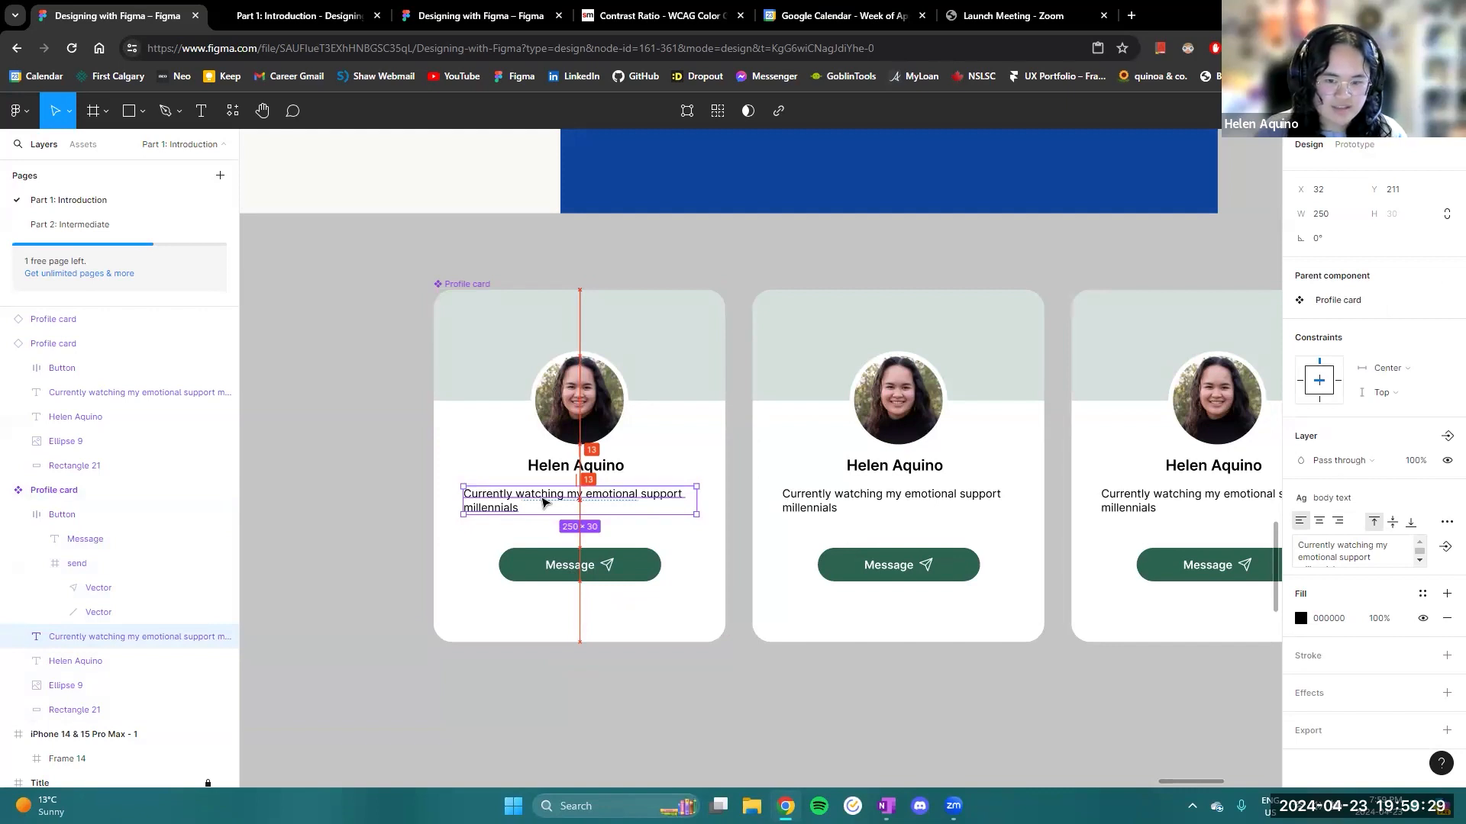
{"action": "left_click_drag", "start_coordinate": [542, 498], "coordinate": [542, 498]}
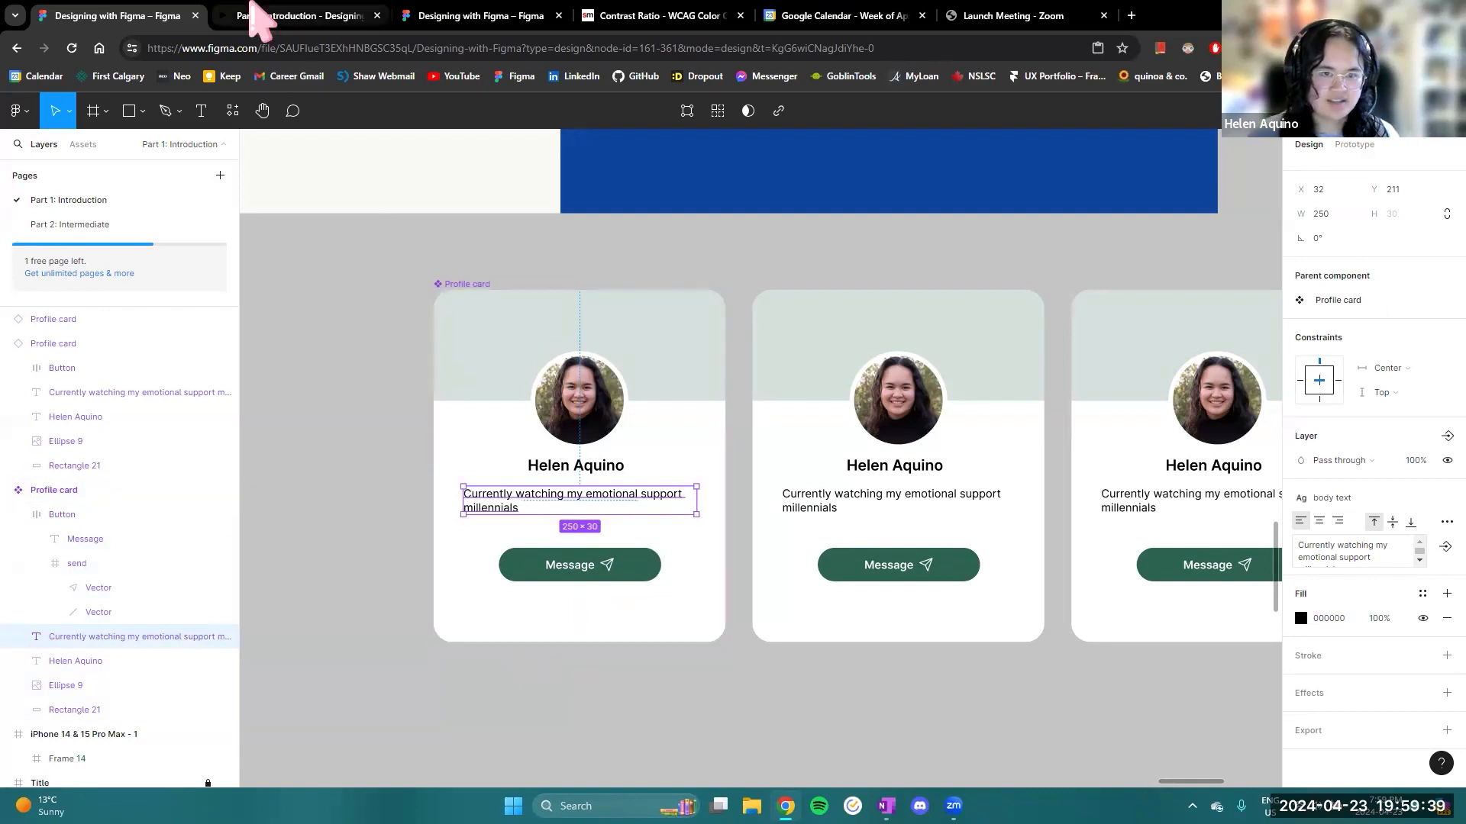
- Return to the presentation and advance from Alignment through Proximity to the closing Designing with Figma II: Intermediate slide
{"action": "left_click", "coordinate": [267, 15]}
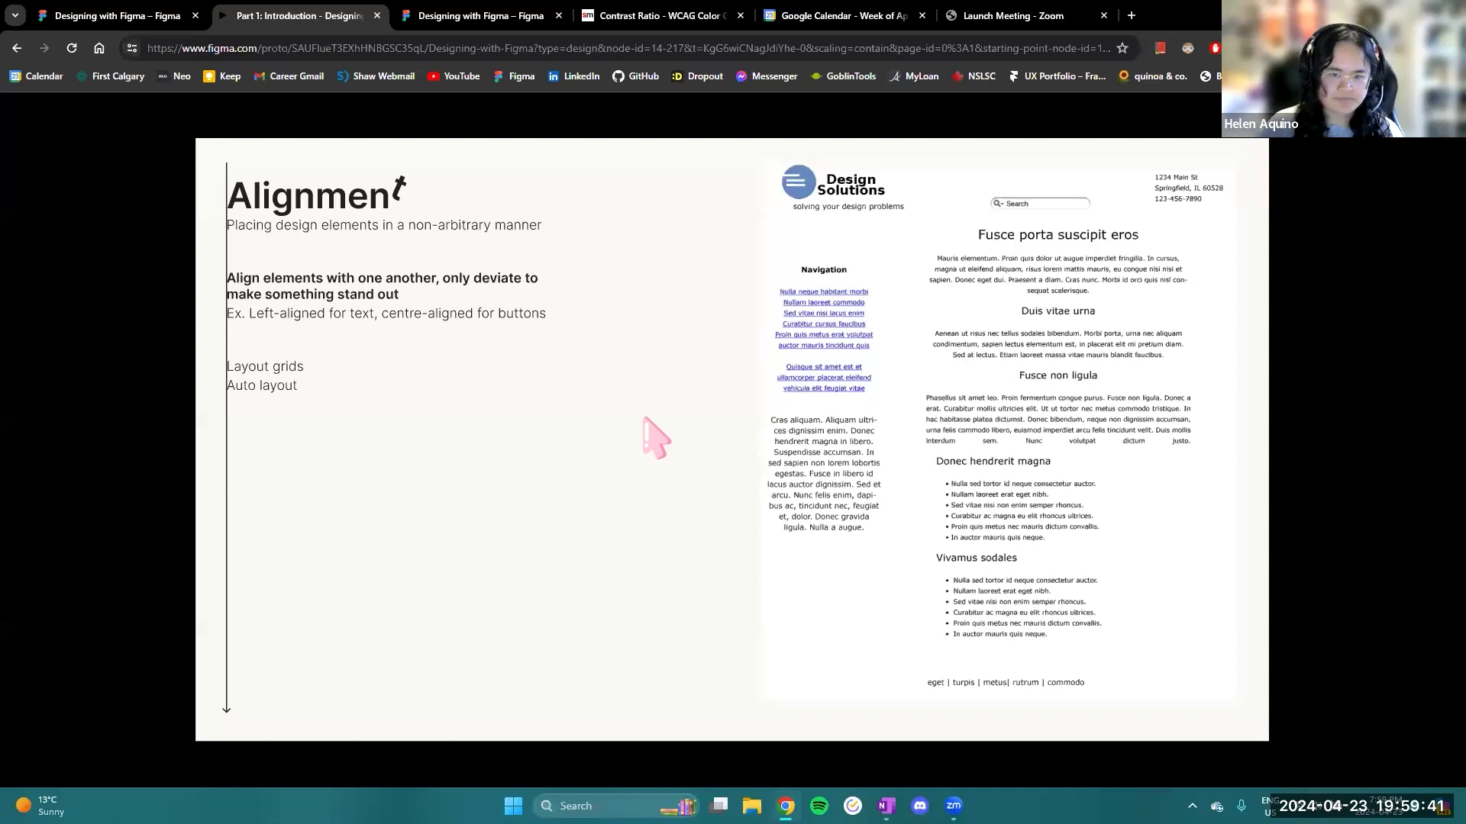
{"action": "key", "text": "Right"}
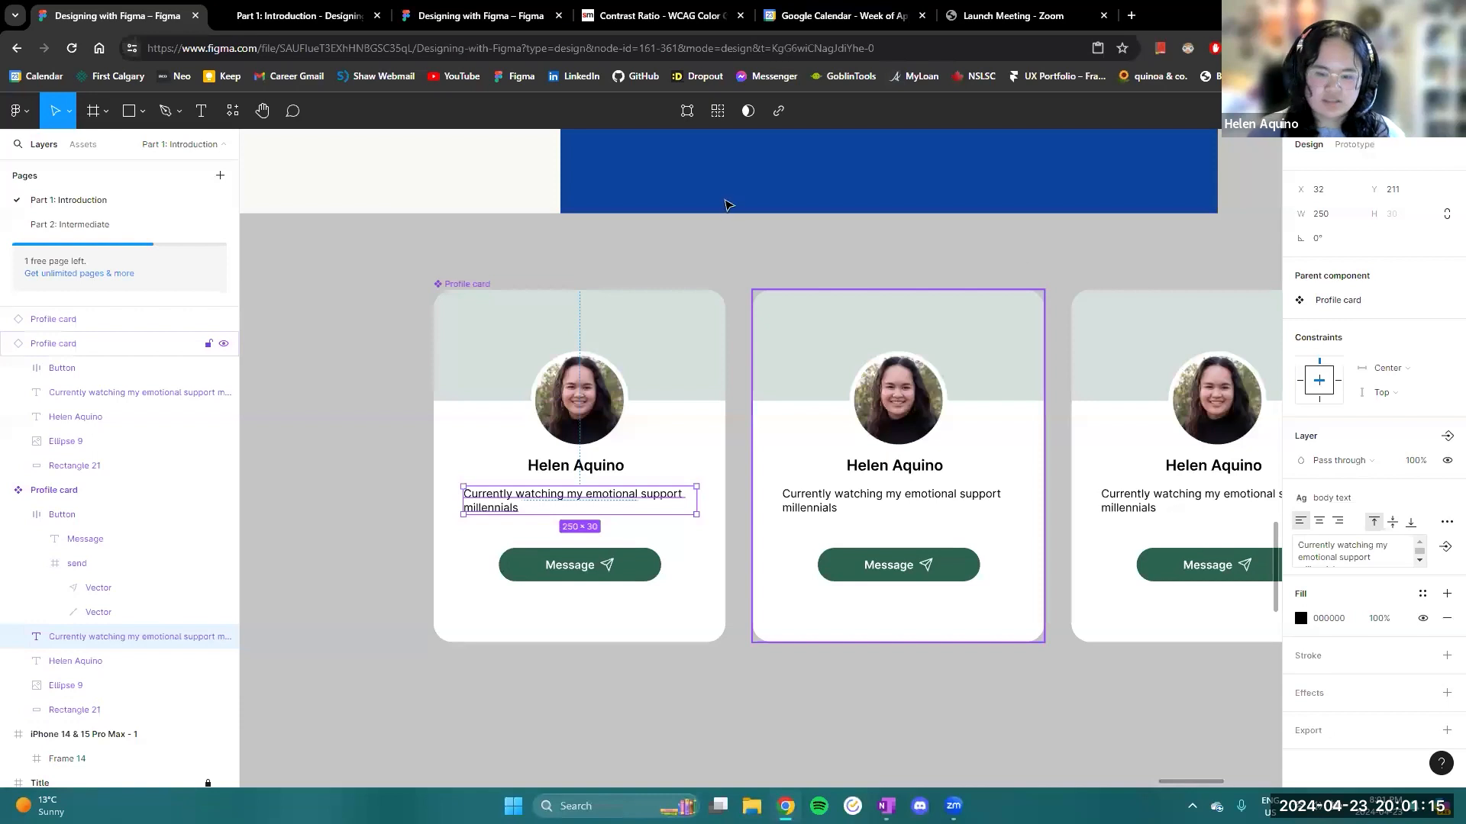
{"action": "left_click", "coordinate": [320, 10]}
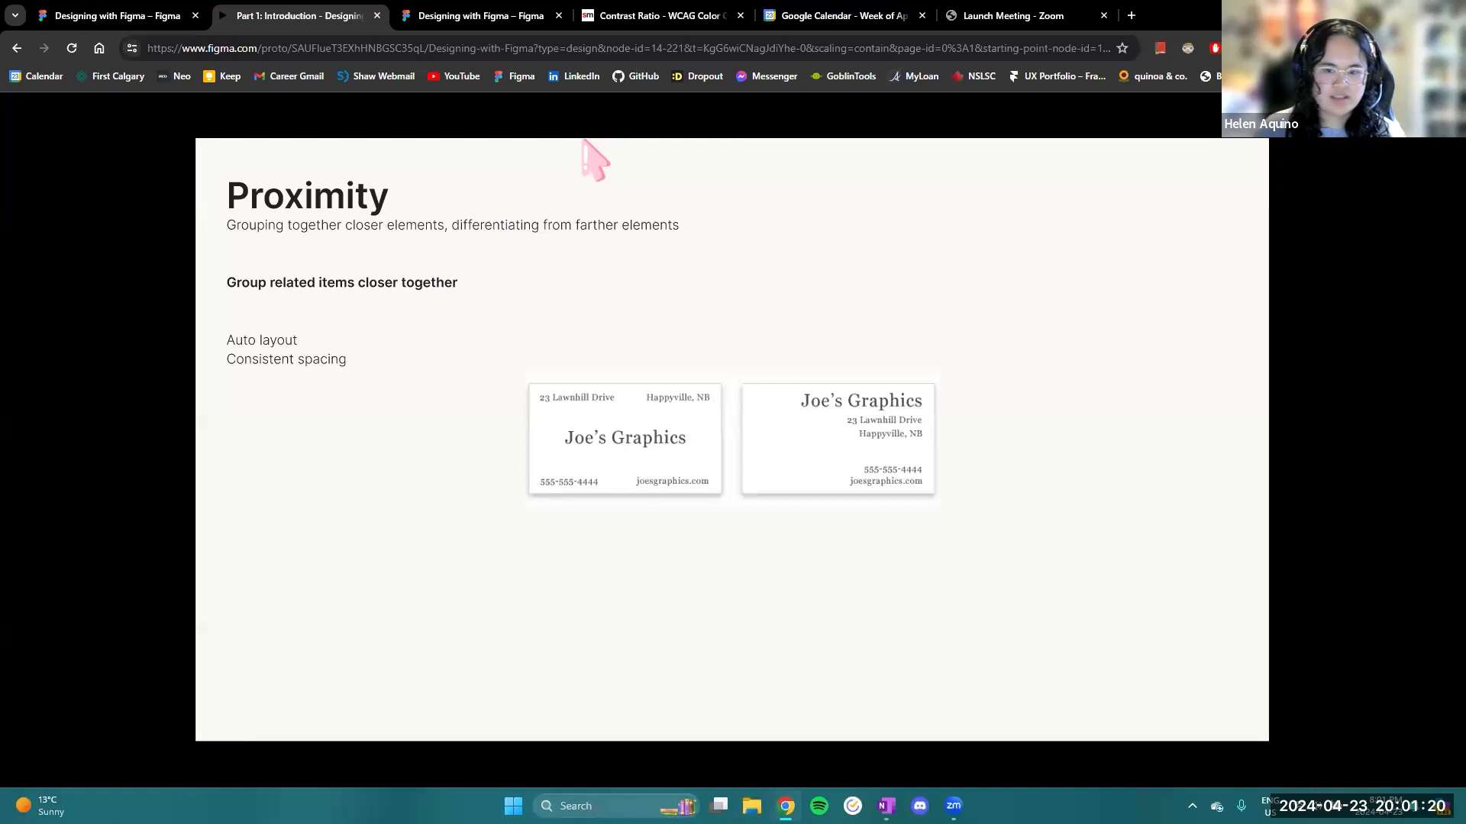
{"action": "key", "text": "Right"}
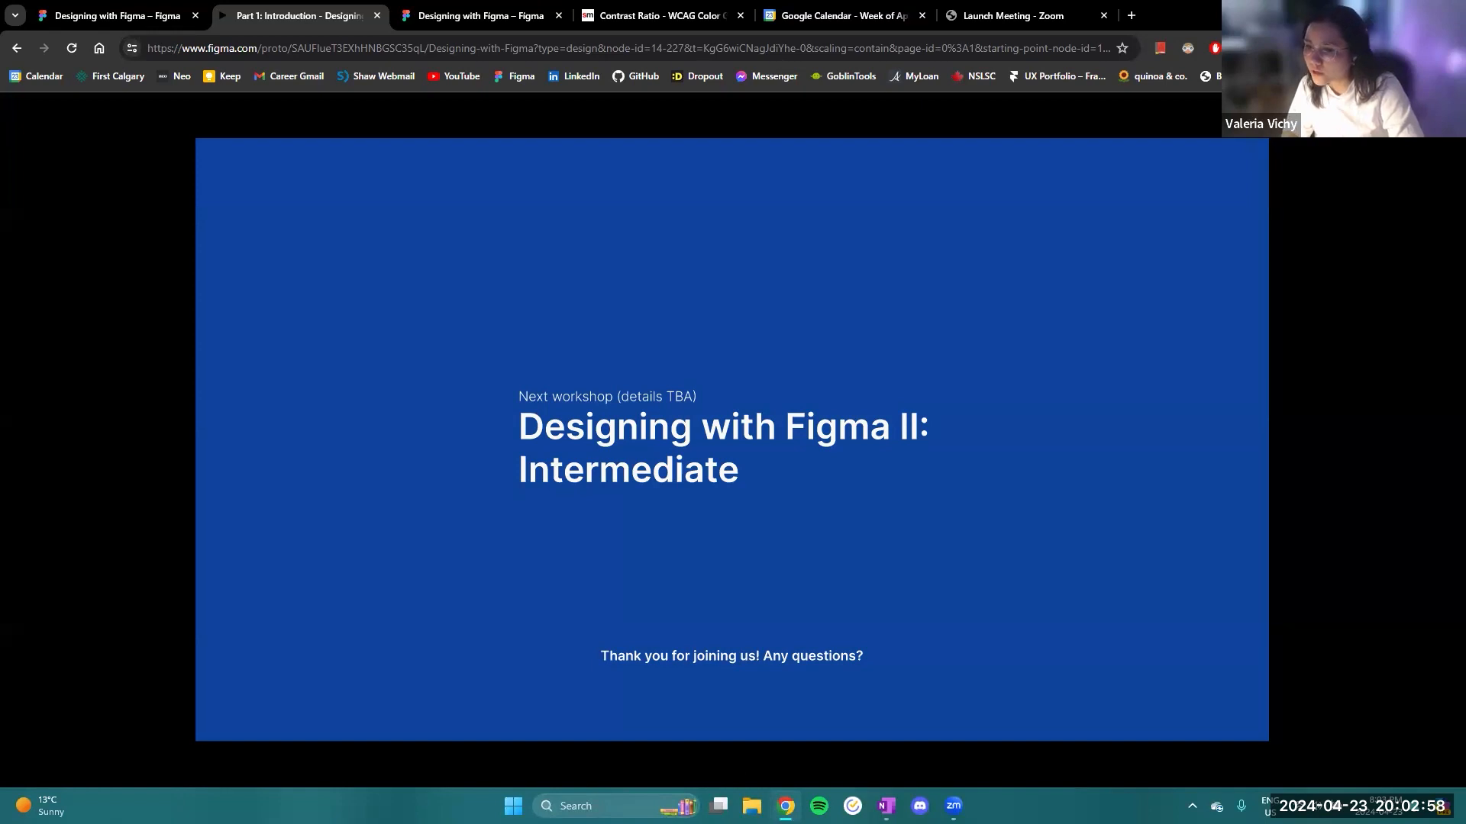
- Switch back to the design file and select the send icon inside the main Profile card's Message button
{"action": "left_click", "coordinate": [132, 17]}
{"action": "left_click", "coordinate": [610, 685]}
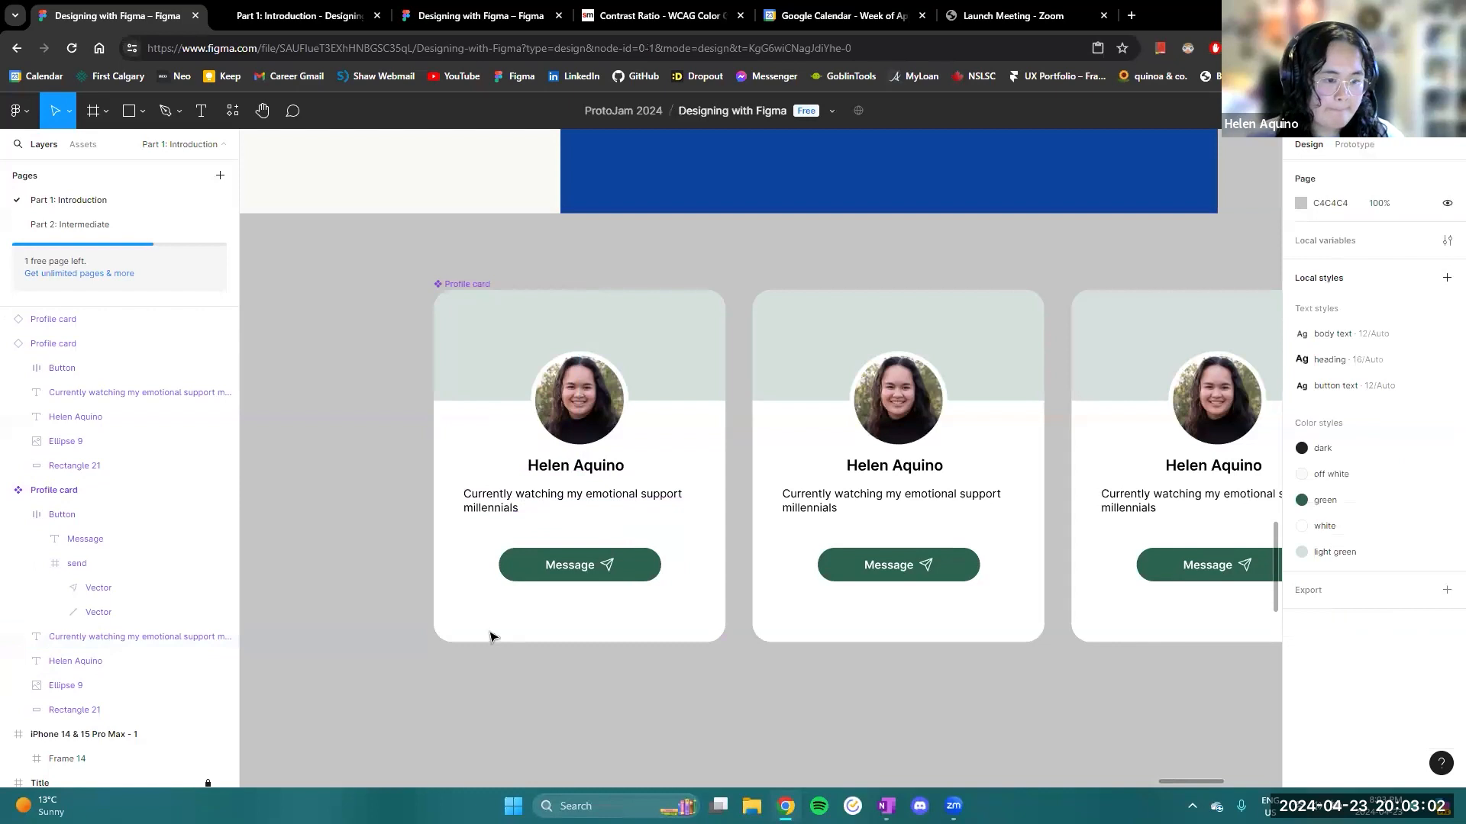
{"action": "scroll", "coordinate": [333, 577], "scroll_direction": "down", "scroll_amount": 3}
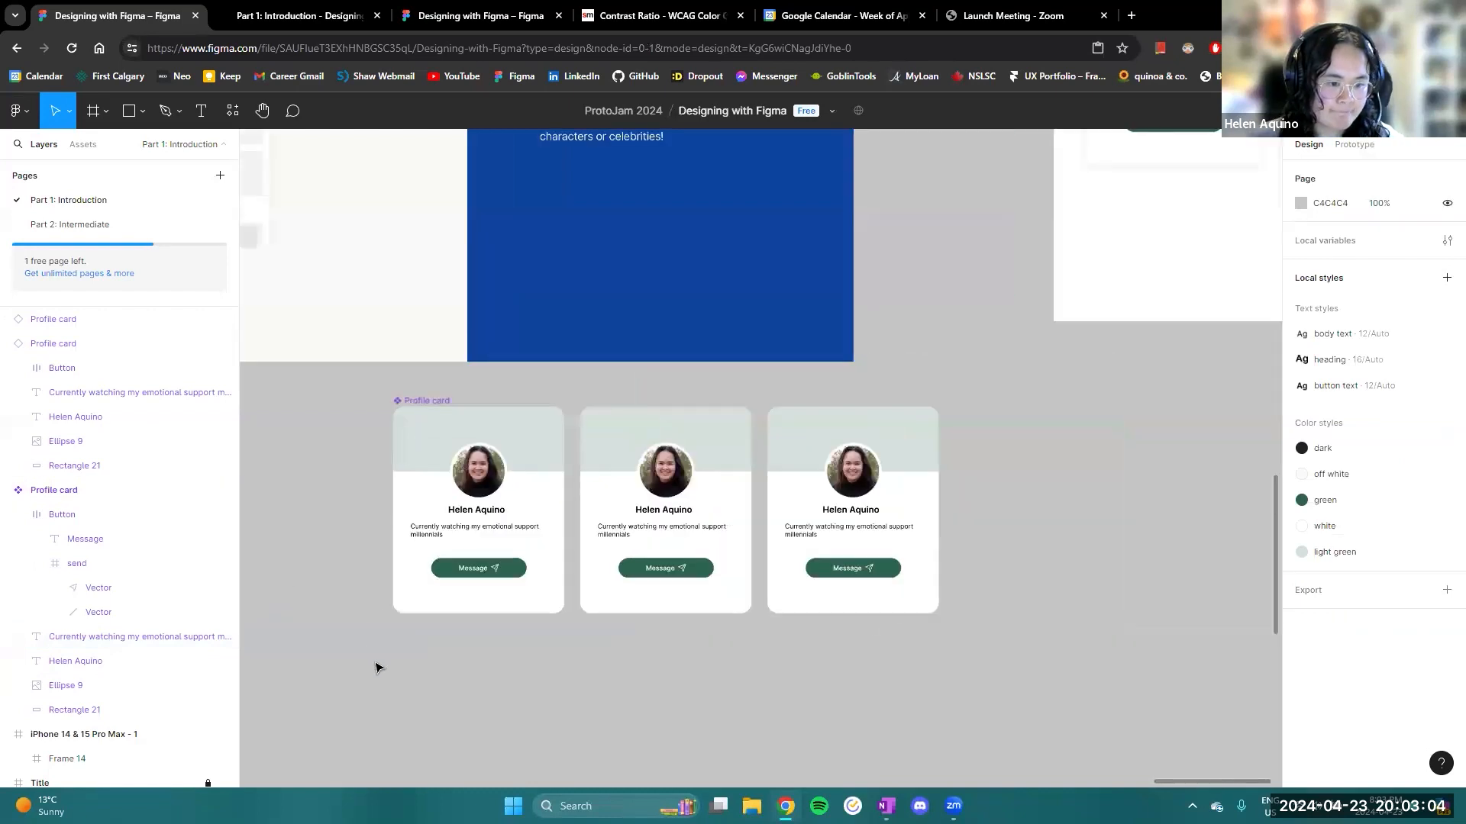
{"action": "left_click_drag", "start_coordinate": [377, 664], "coordinate": [419, 654]}
{"action": "left_click_drag", "start_coordinate": [392, 556], "coordinate": [458, 566]}
{"action": "scroll", "coordinate": [459, 567], "scroll_direction": "up", "scroll_amount": 2}
{"action": "left_click", "coordinate": [675, 620]}
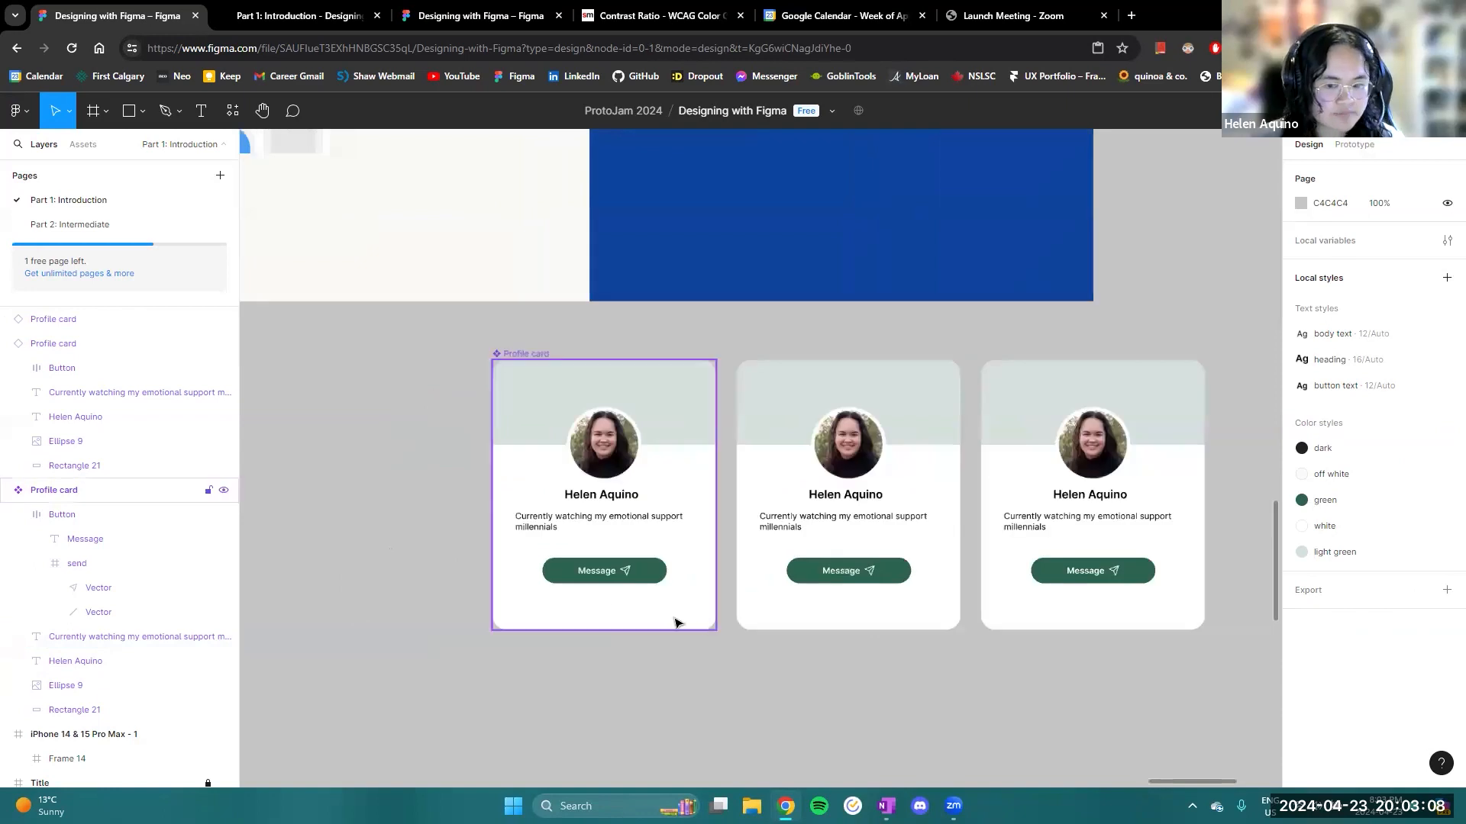
{"action": "left_click", "coordinate": [644, 590]}
{"action": "scroll", "coordinate": [643, 590], "scroll_direction": "up", "scroll_amount": 5}
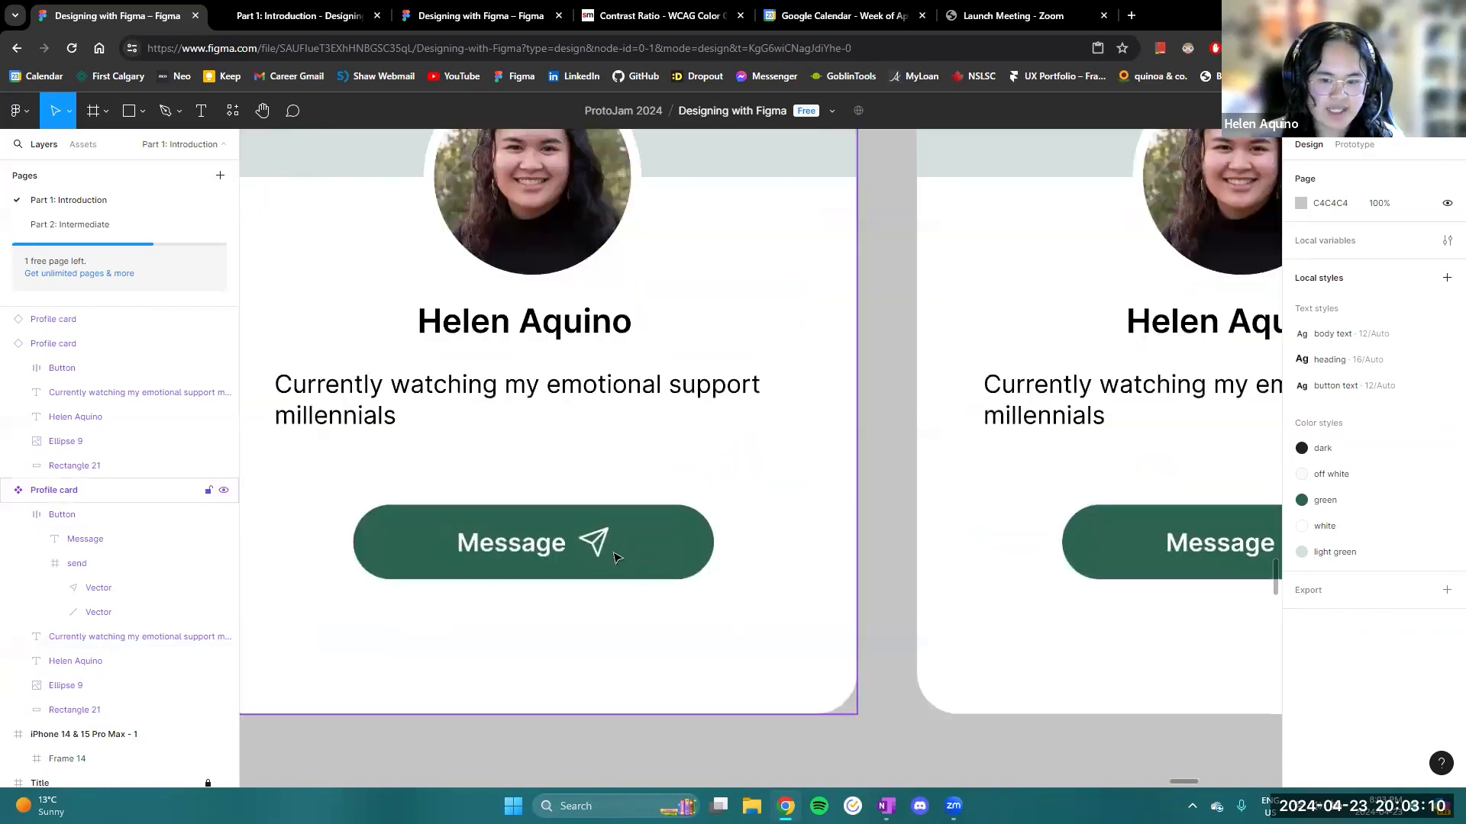
{"action": "left_click", "coordinate": [594, 549]}
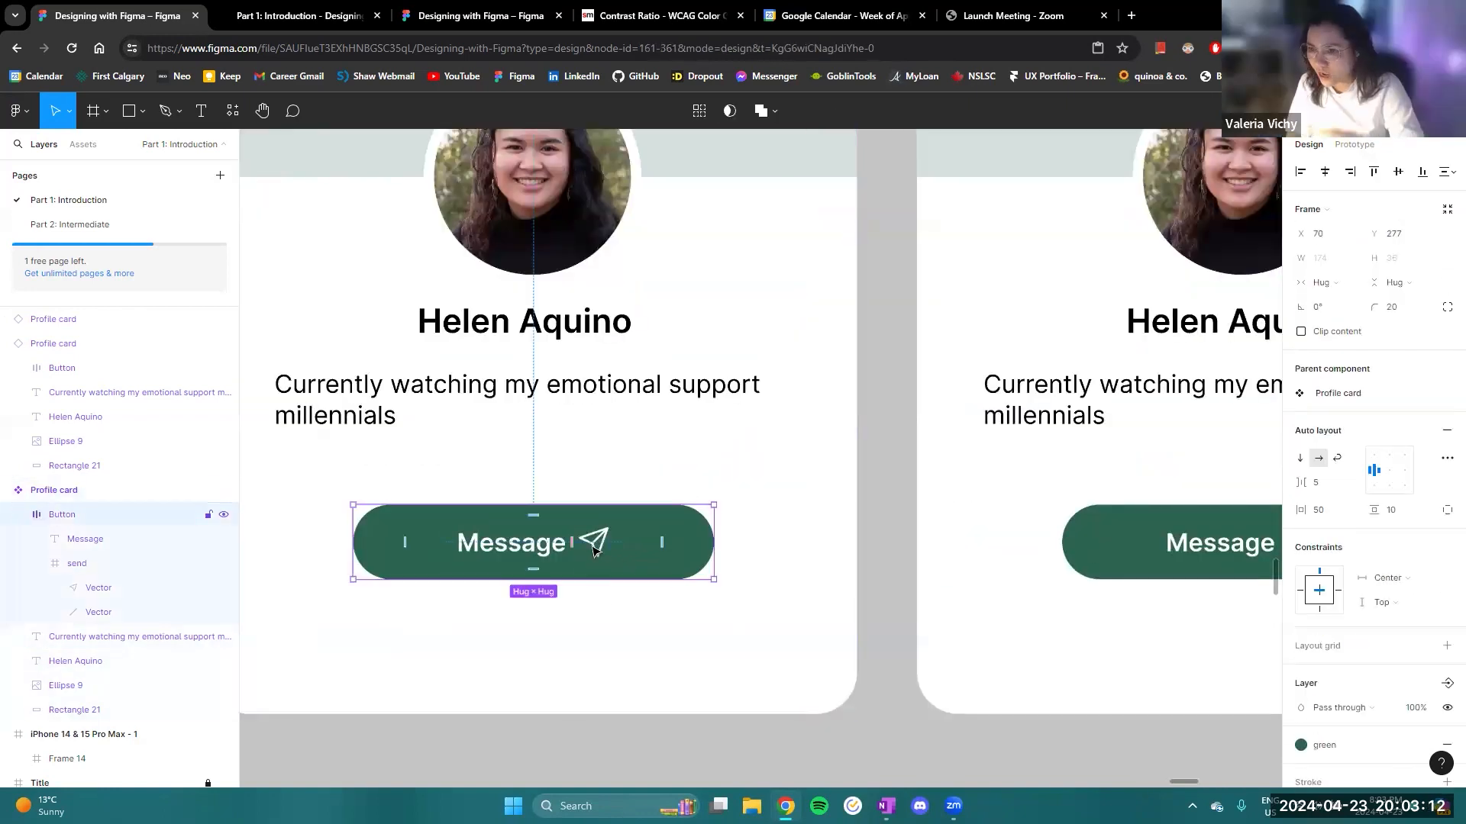
{"action": "left_click", "coordinate": [593, 550]}
- Scale the send icon down proportionally to about 12 by 12 directly on the canvas
{"action": "scroll", "coordinate": [593, 550], "scroll_direction": "down", "scroll_amount": 6}
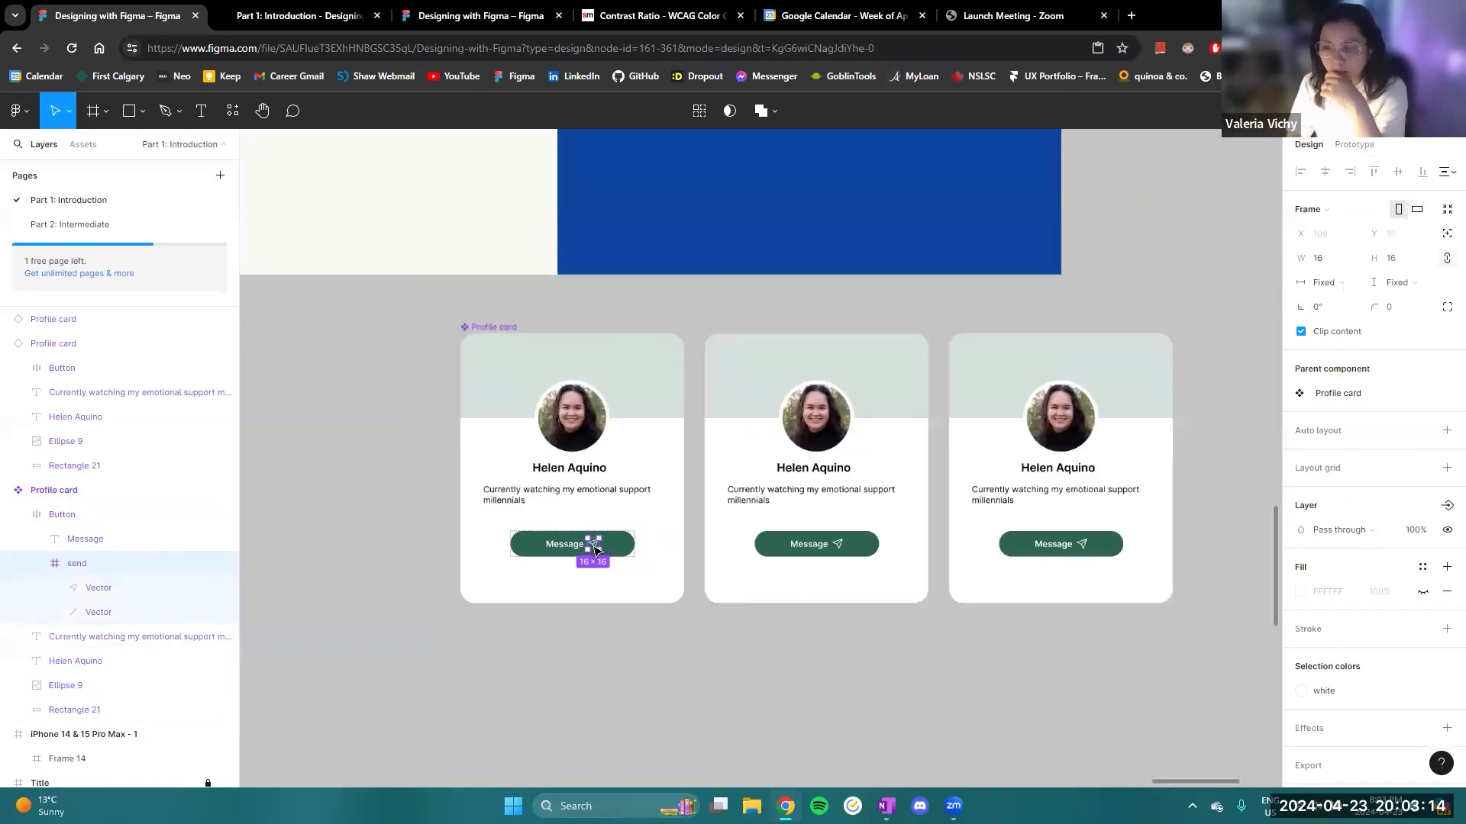
{"action": "scroll", "coordinate": [595, 547], "scroll_direction": "up", "scroll_amount": 4}
{"action": "scroll", "coordinate": [595, 547], "scroll_direction": "up", "scroll_amount": 5}
{"action": "scroll", "coordinate": [595, 547], "scroll_direction": "down", "scroll_amount": 5}
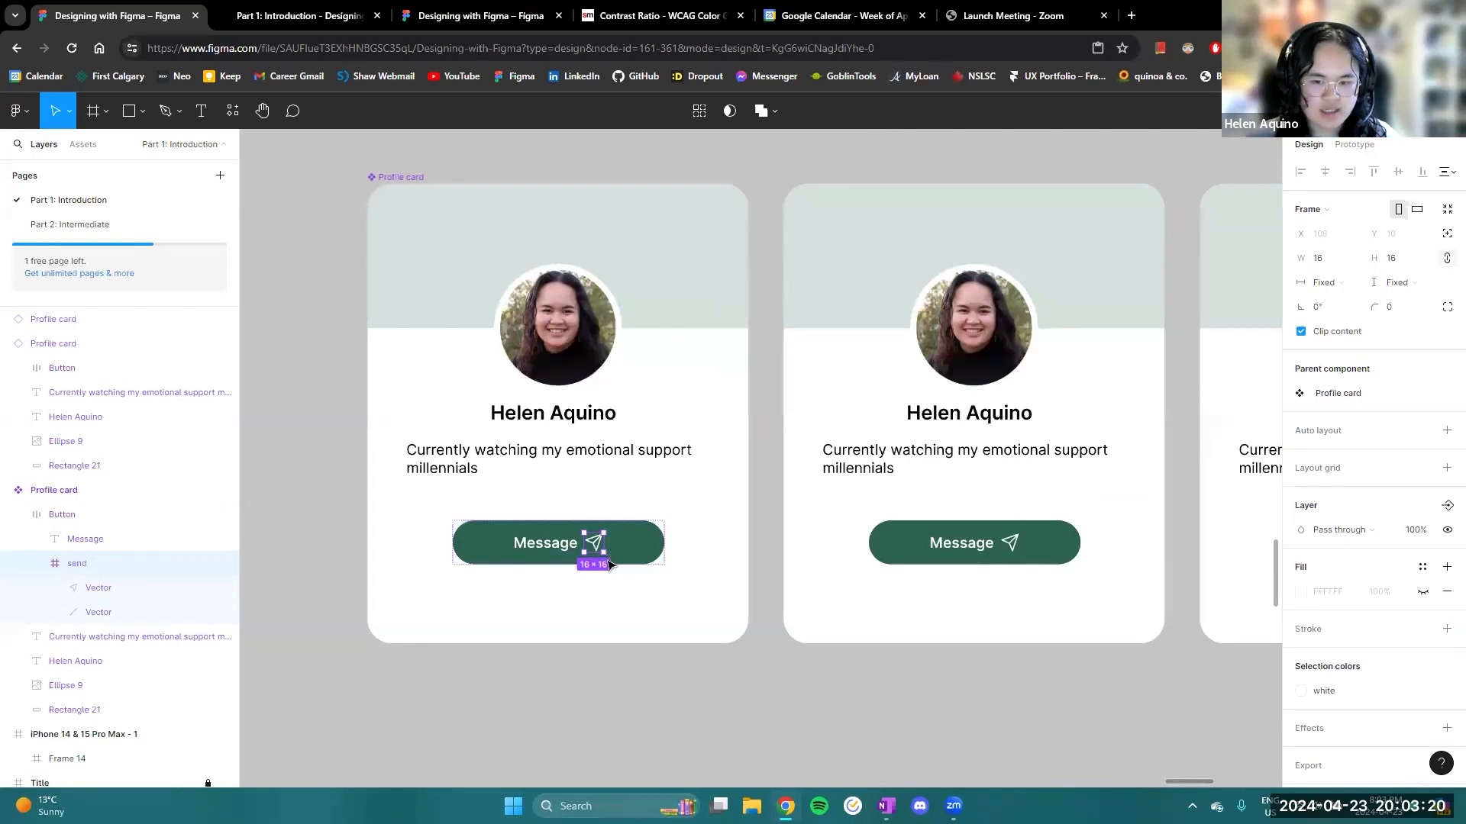
{"action": "scroll", "coordinate": [598, 555], "scroll_direction": "down", "scroll_amount": 2}
{"action": "scroll", "coordinate": [600, 556], "scroll_direction": "up", "scroll_amount": 1}
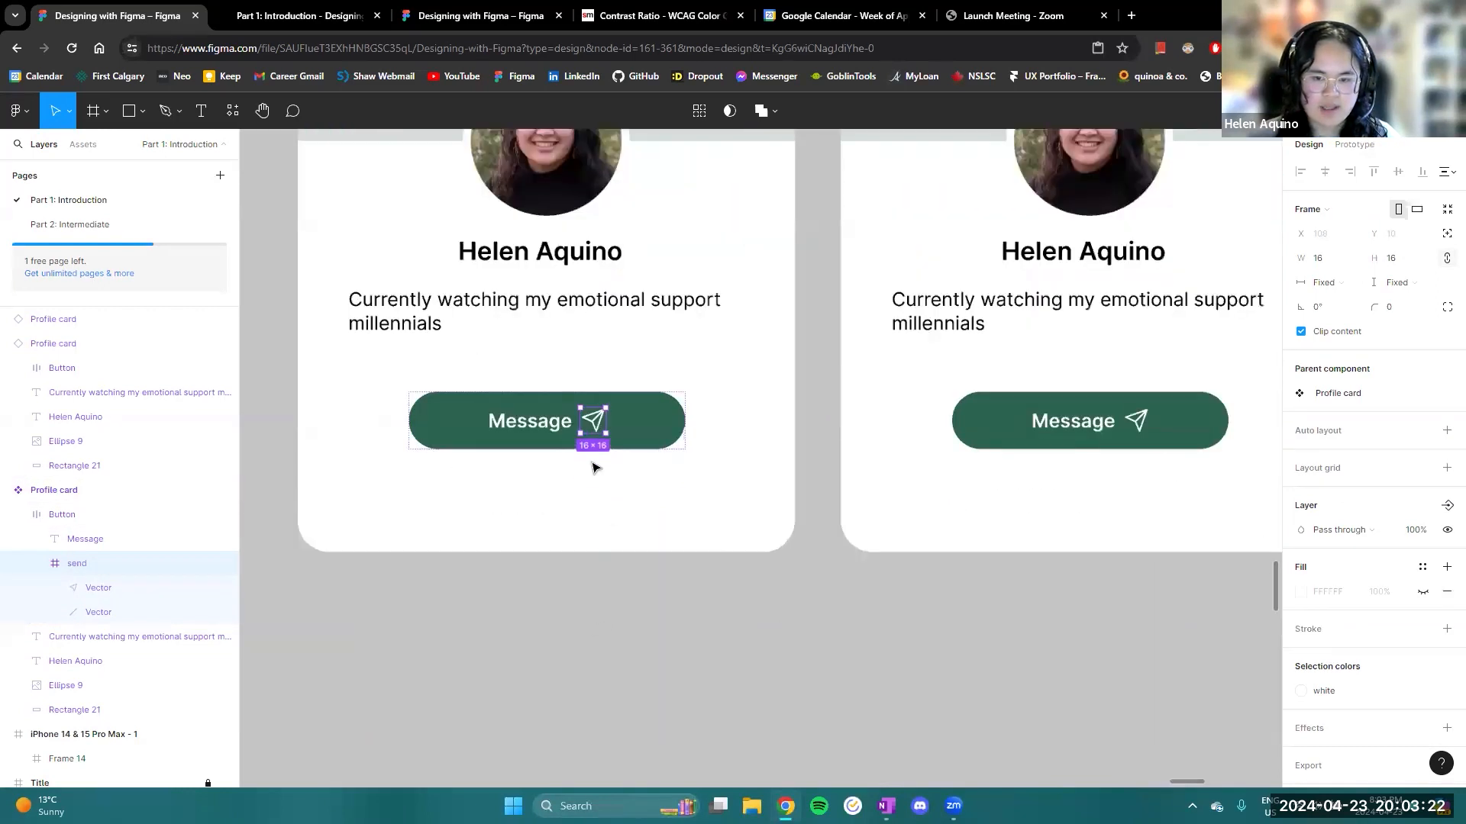
{"action": "scroll", "coordinate": [594, 496], "scroll_direction": "up", "scroll_amount": 4}
{"action": "left_click_drag", "start_coordinate": [616, 435], "coordinate": [649, 647]}
{"action": "scroll", "coordinate": [649, 646], "scroll_direction": "up", "scroll_amount": 4}
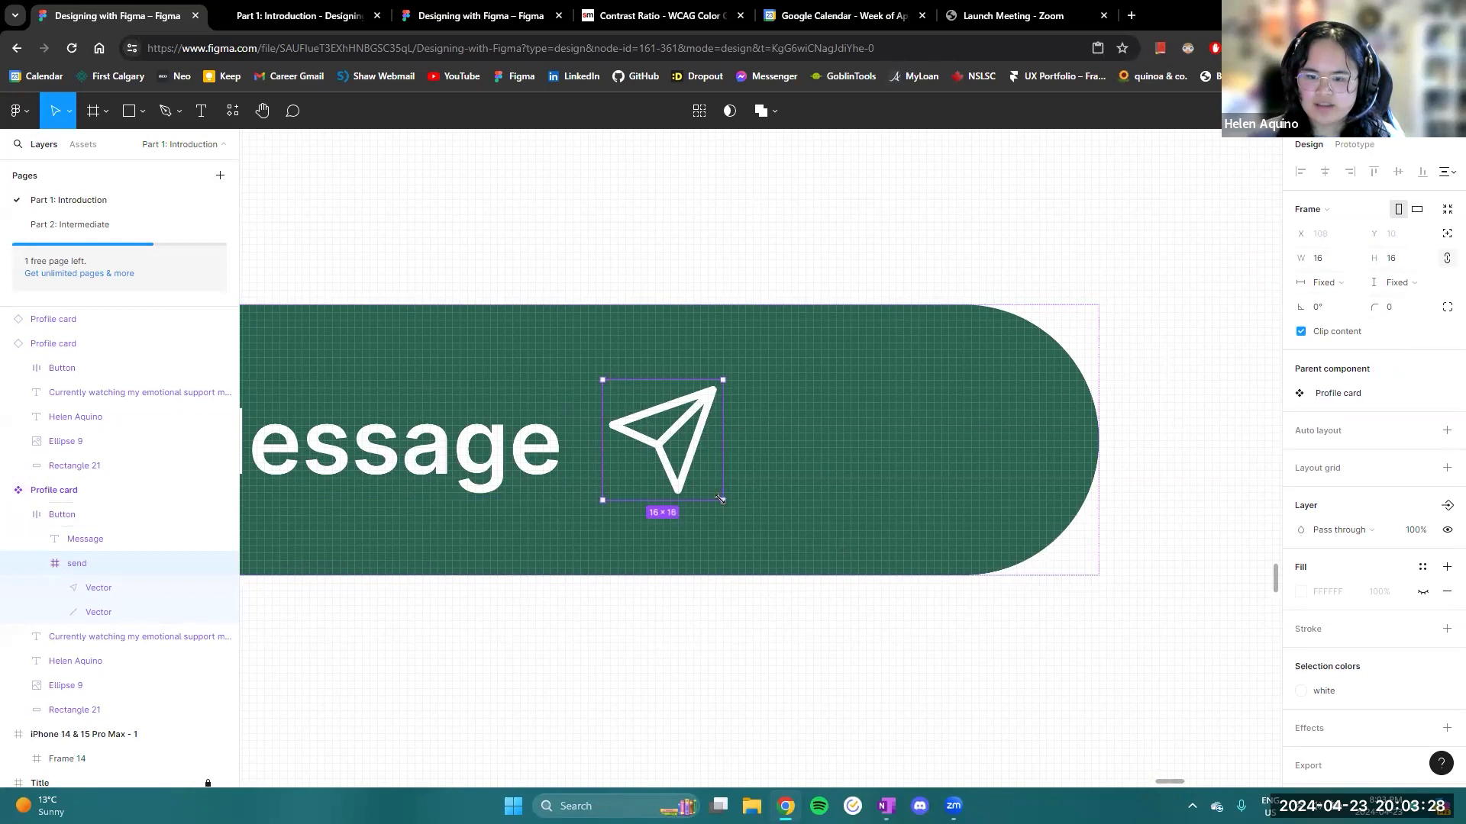
{"action": "mouse_move", "coordinate": [720, 499]}
{"action": "left_mouse_down"}
{"action": "mouse_move", "coordinate": [701, 470]}
{"action": "mouse_move", "coordinate": [746, 524]}
{"action": "mouse_move", "coordinate": [698, 482]}
{"action": "left_mouse_up"}
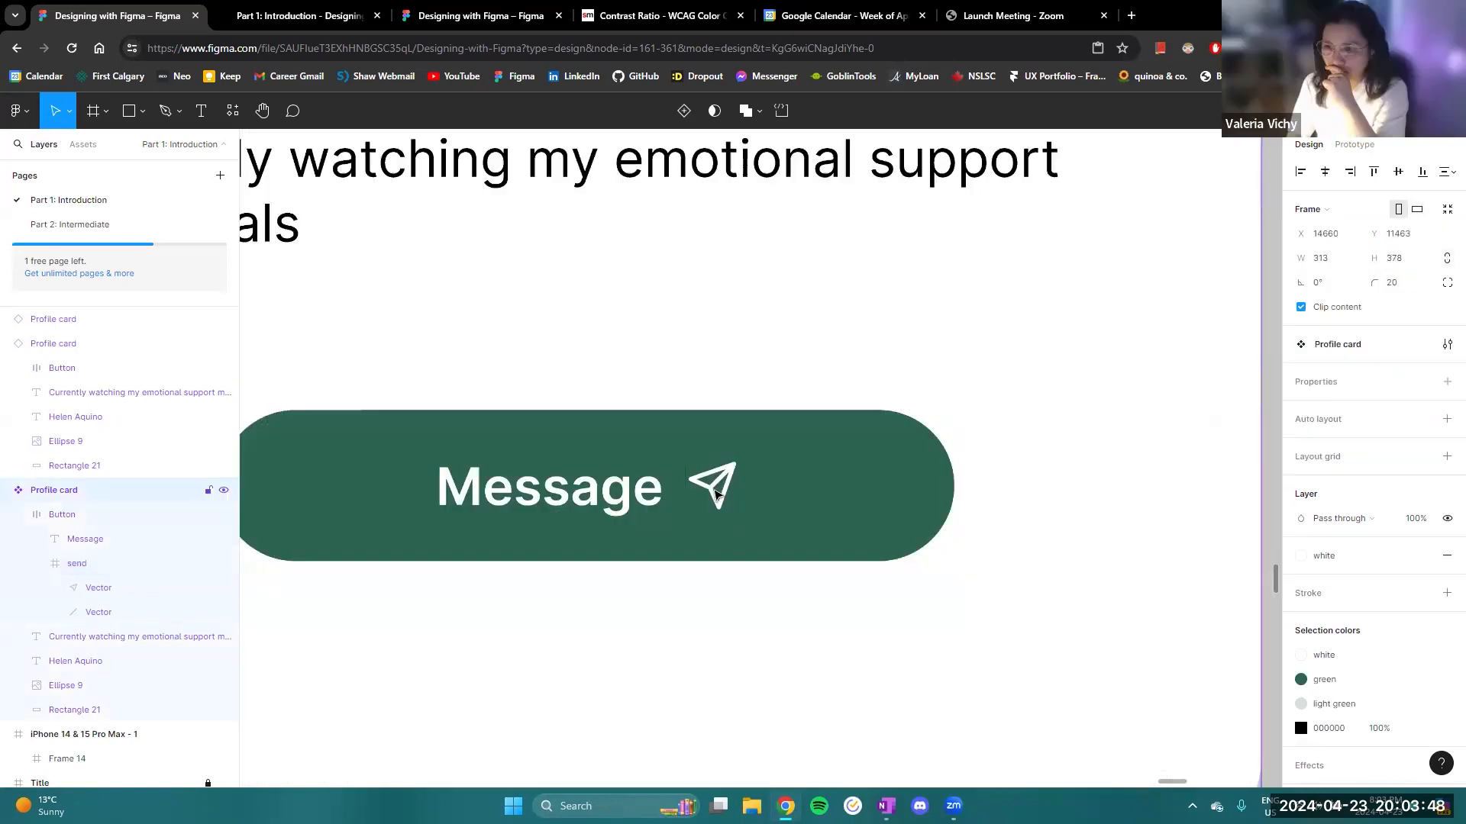
- Reselect the send icon in the Message button and set its size to 14 by 14
{"action": "double_click", "coordinate": [710, 498]}
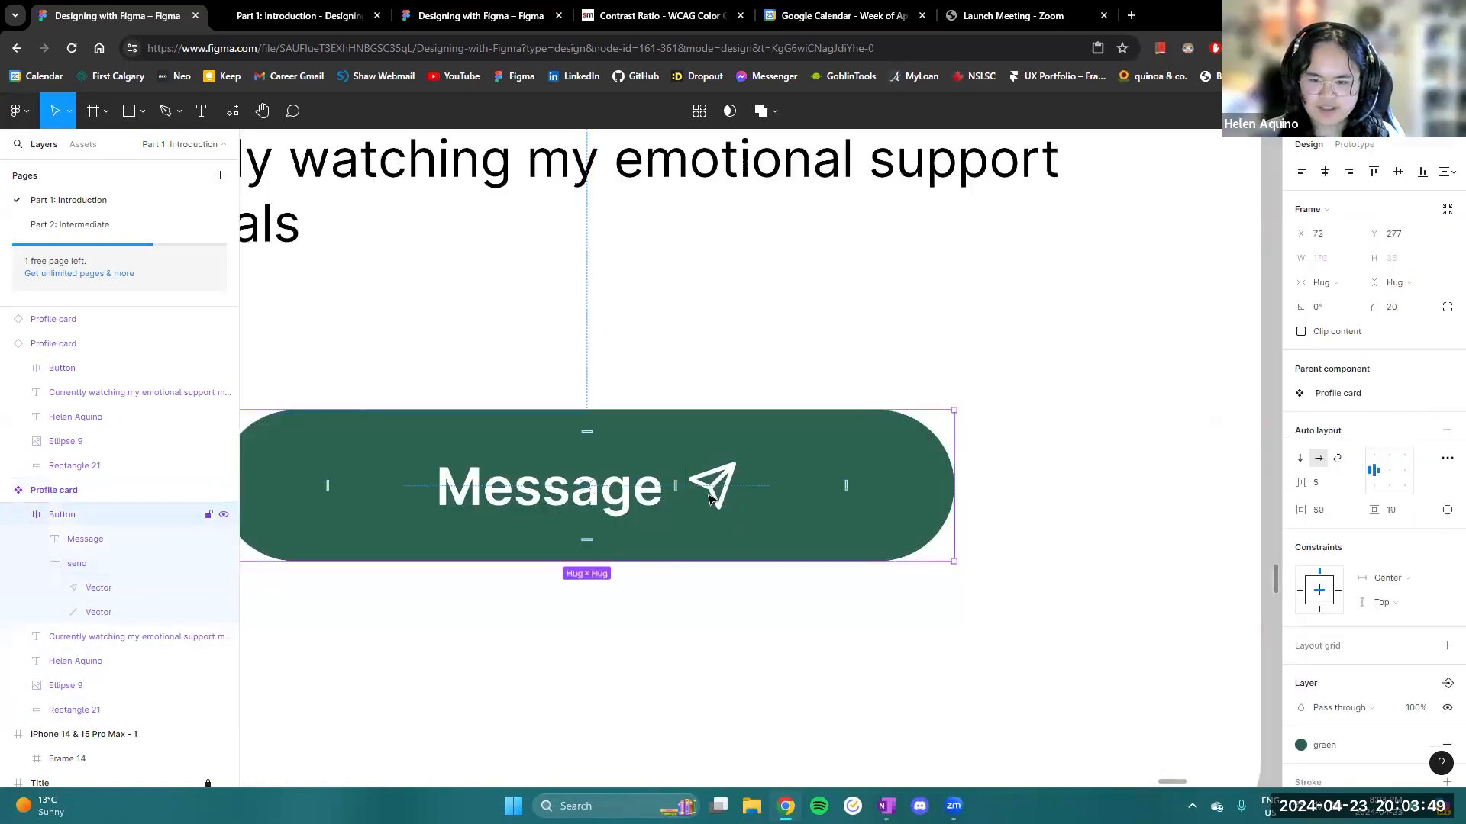
{"action": "left_click", "coordinate": [710, 499]}
{"action": "left_click", "coordinate": [1328, 259]}
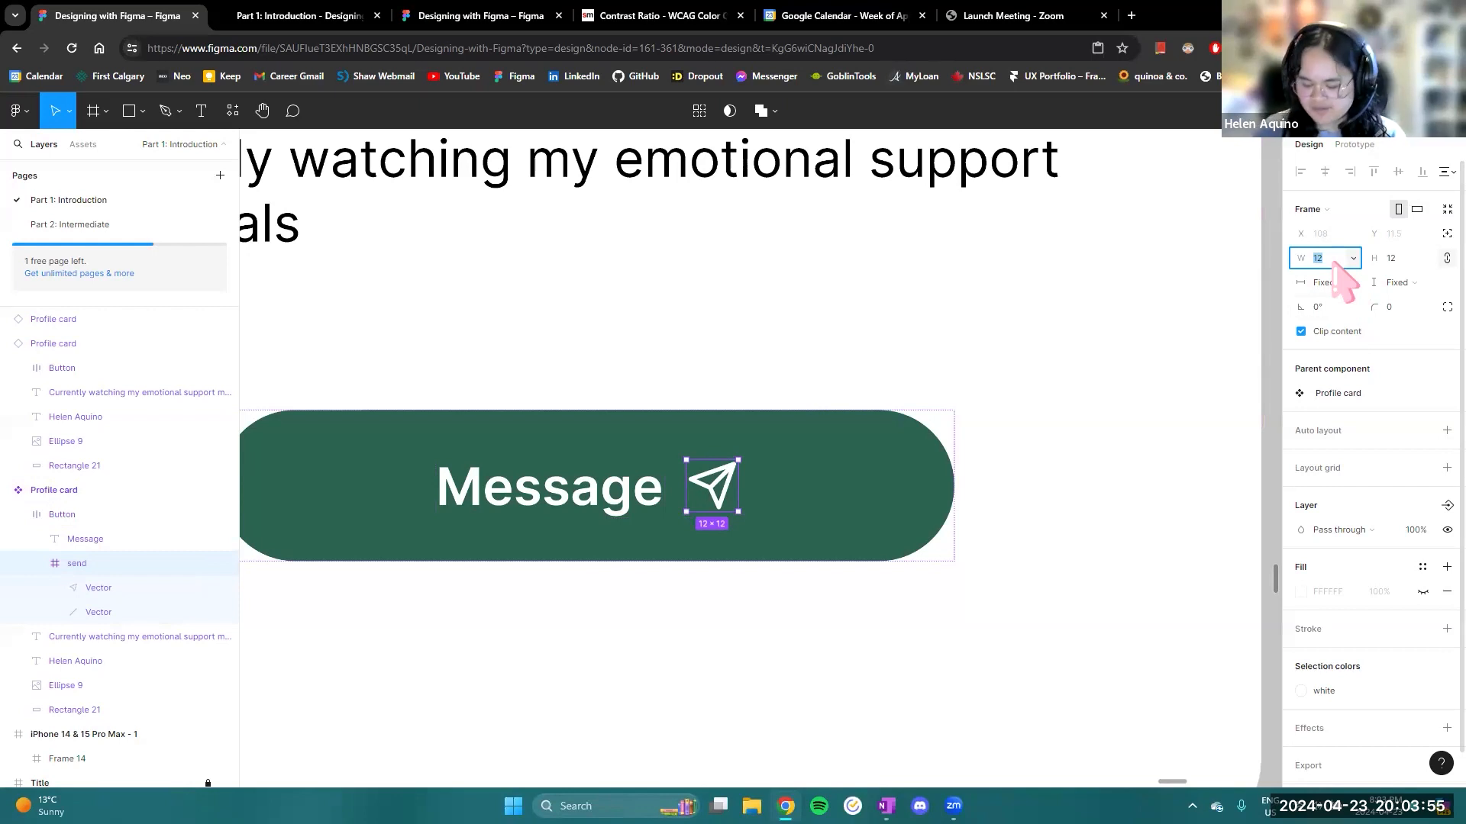
{"action": "type", "text": "14"}
{"action": "key", "text": "Return"}
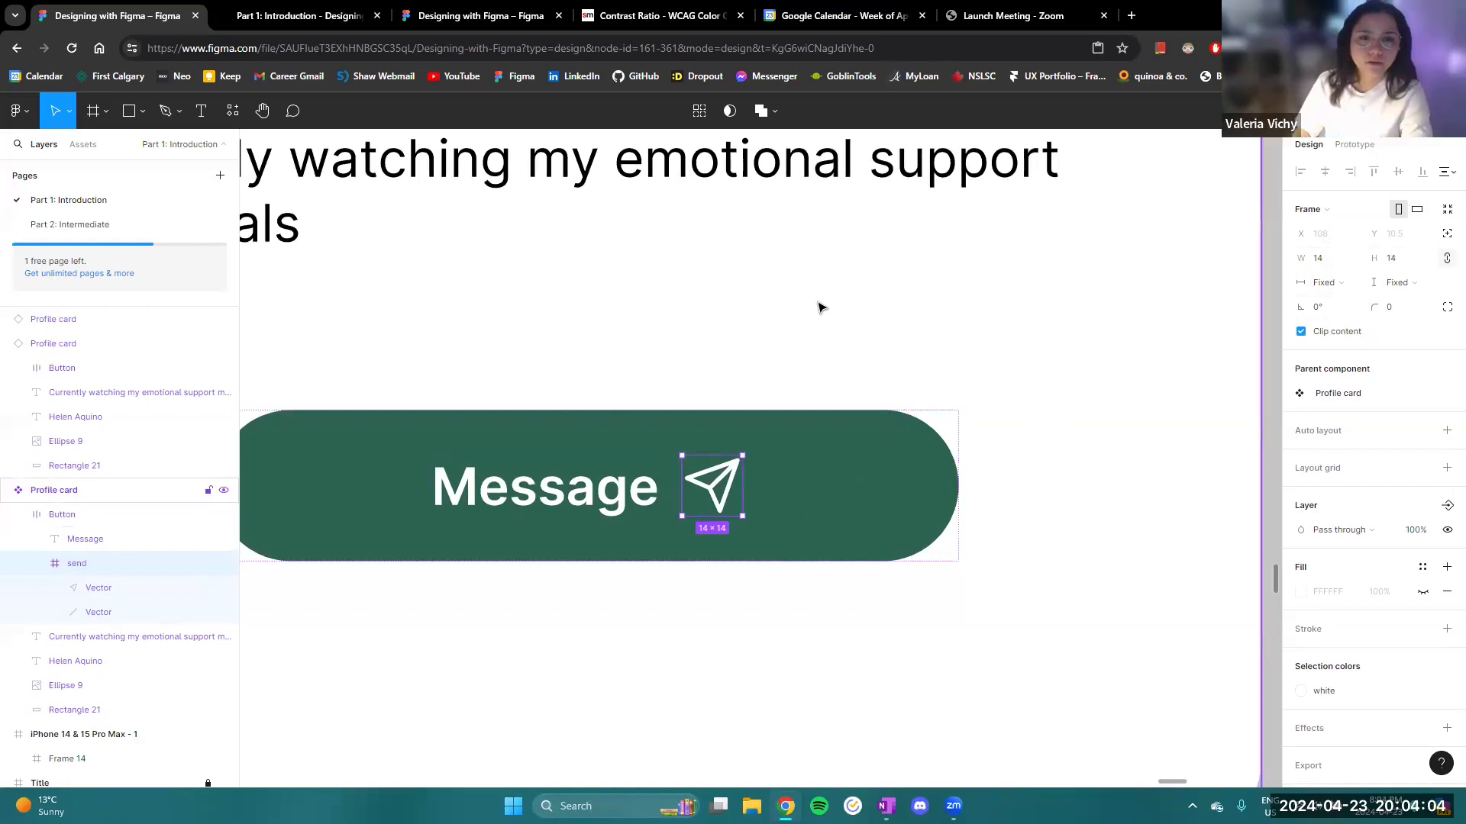
{"action": "left_click_drag", "start_coordinate": [816, 302], "coordinate": [957, 460]}
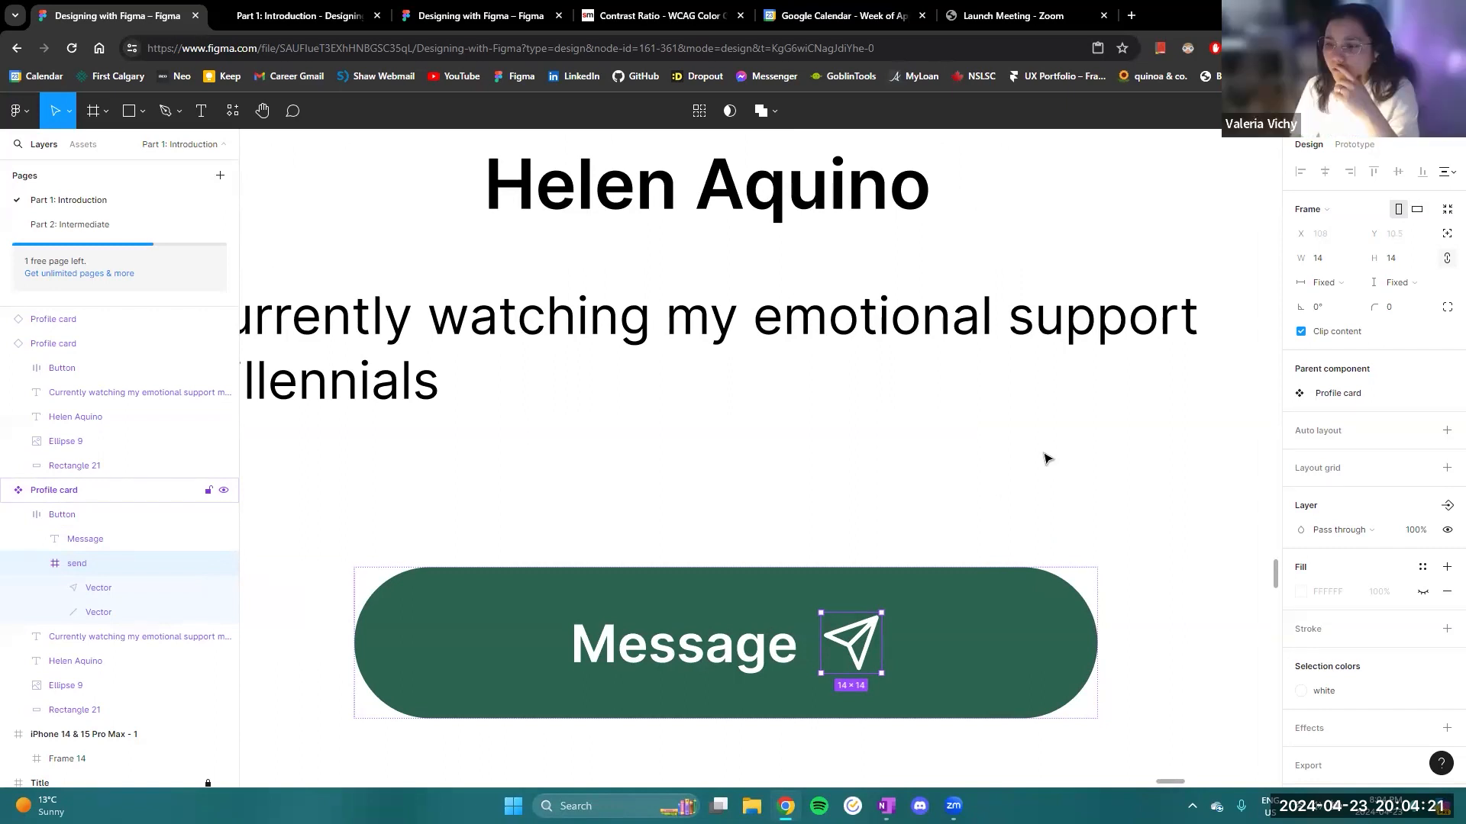
{"action": "scroll", "coordinate": [755, 599], "scroll_direction": "up", "scroll_amount": 6}
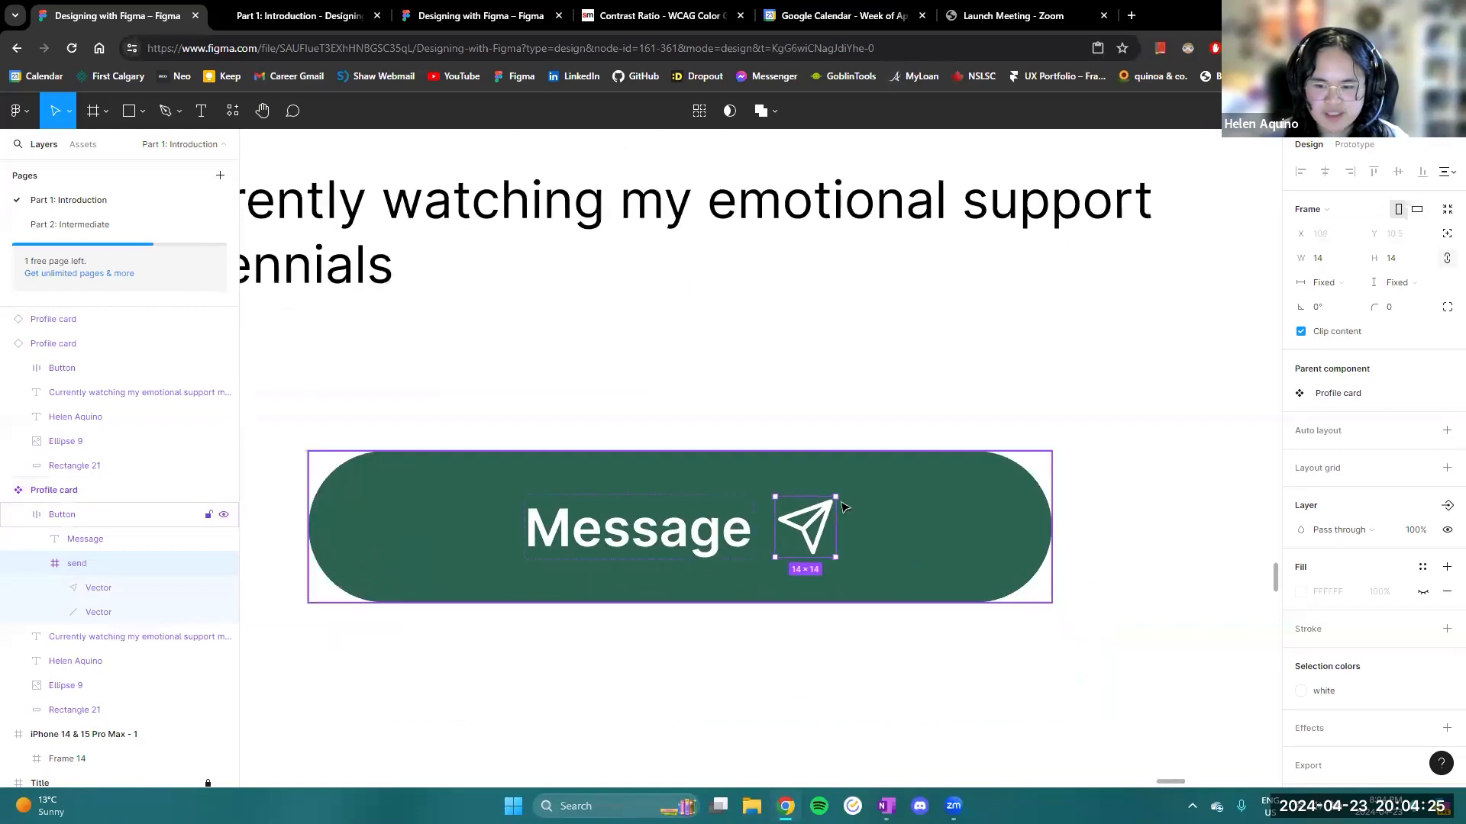
- Examine the two vectors inside the send icon, and resize the whole send frame to about 15 by 15
{"action": "double_click", "coordinate": [734, 593]}
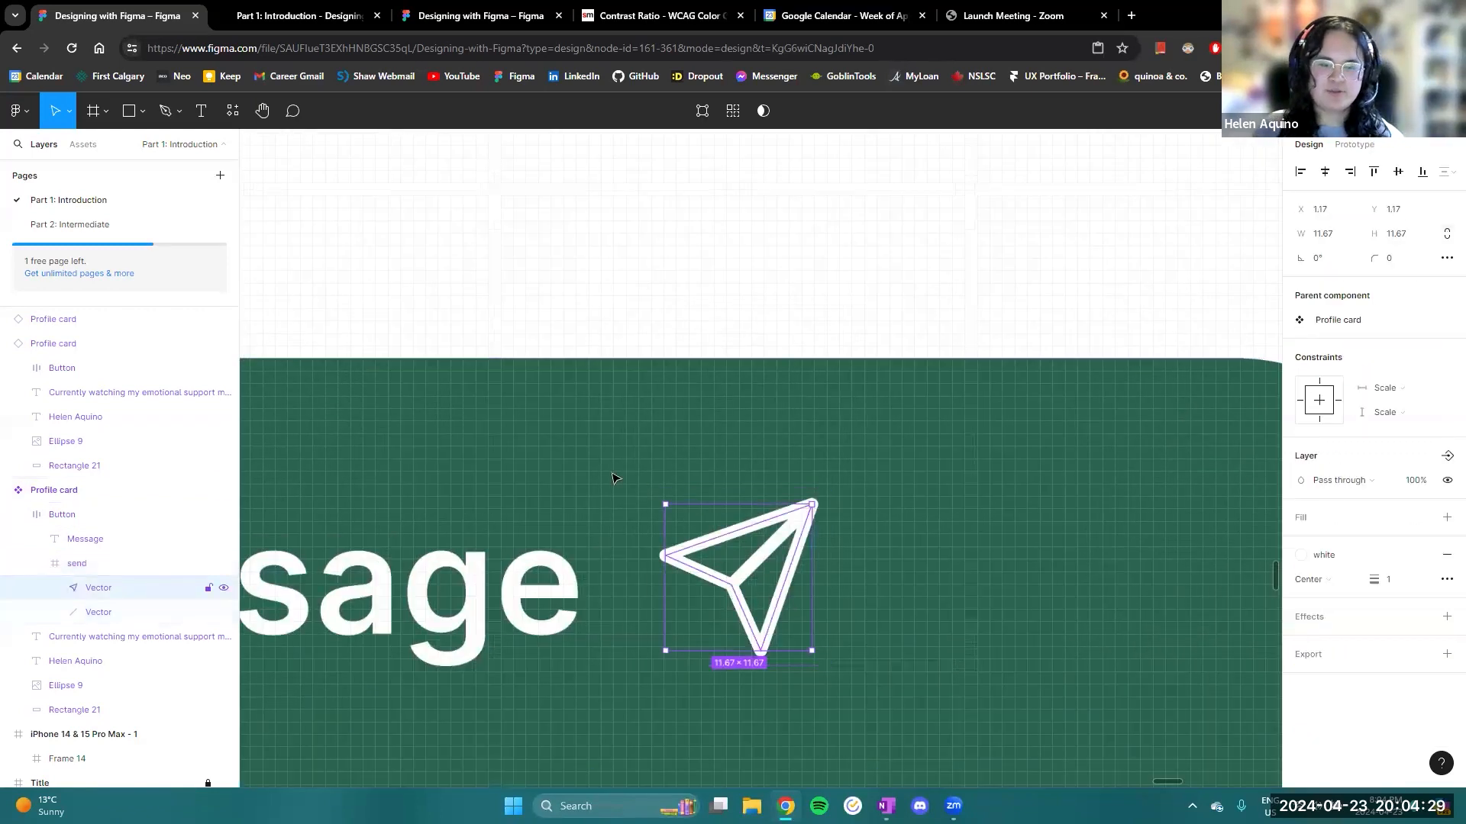
{"action": "left_click", "coordinate": [103, 563]}
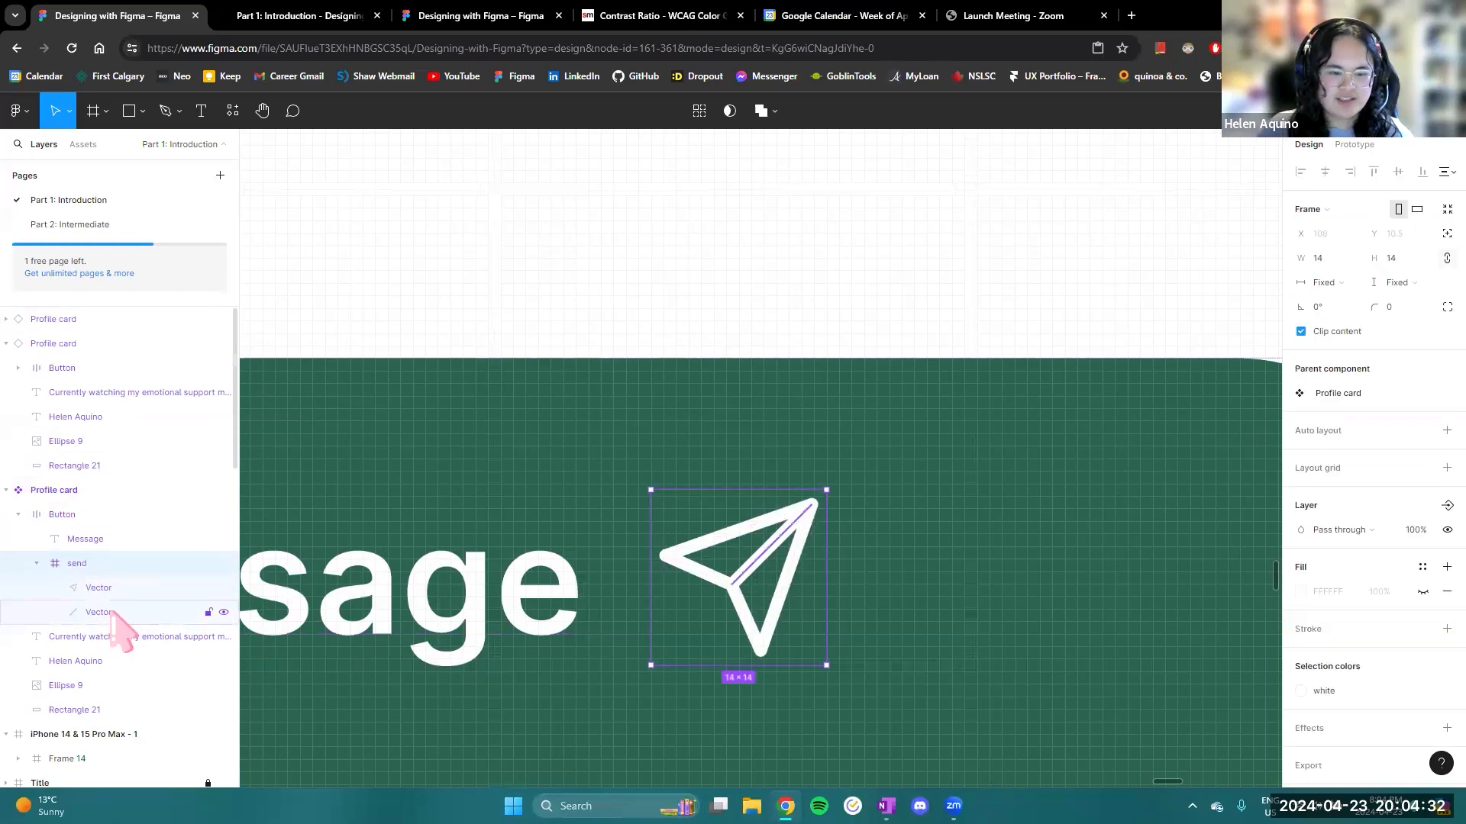
{"action": "left_click", "coordinate": [110, 589]}
{"action": "left_click", "coordinate": [93, 612]}
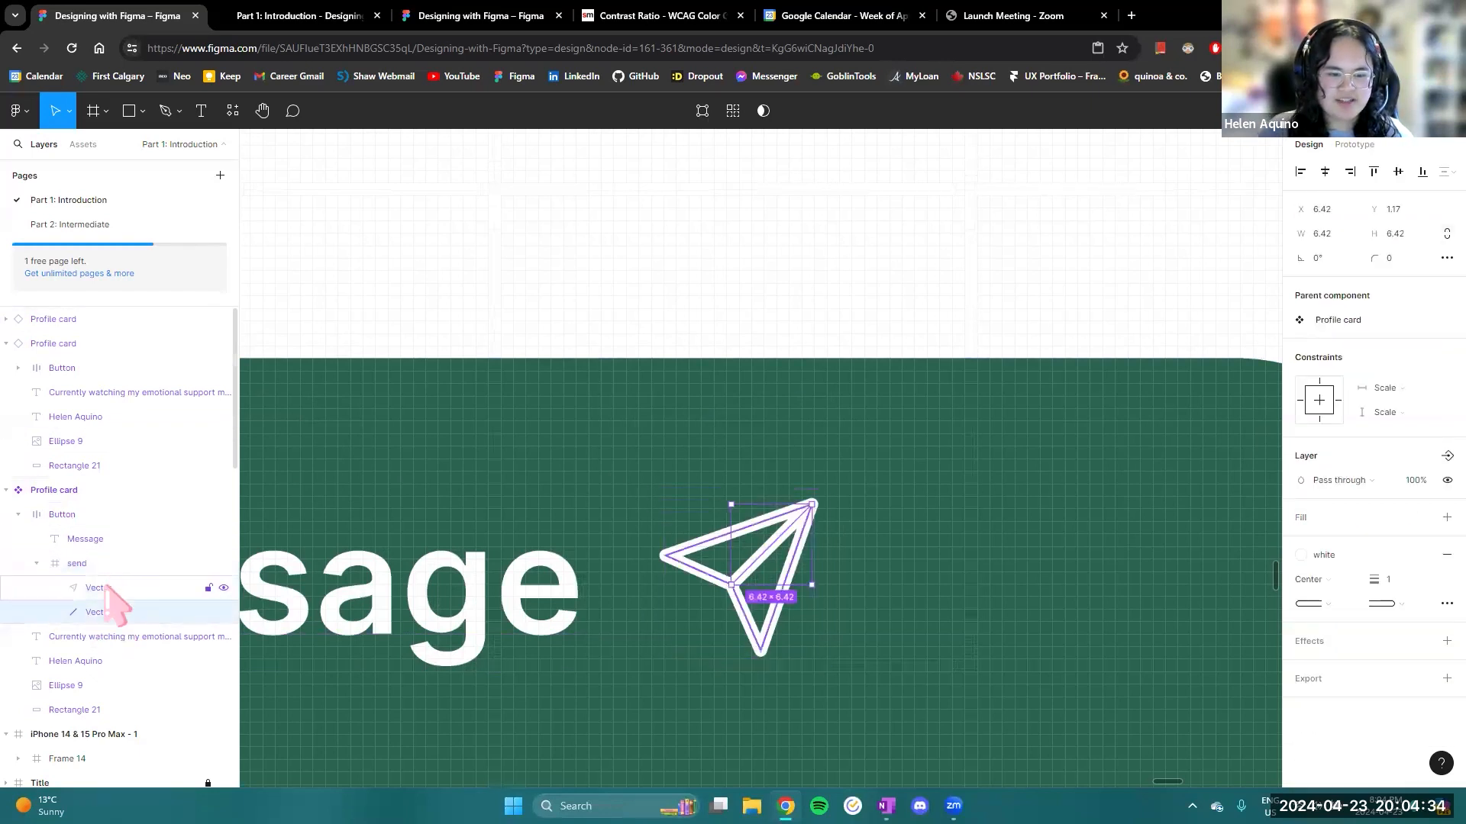
{"action": "left_click", "coordinate": [103, 588]}
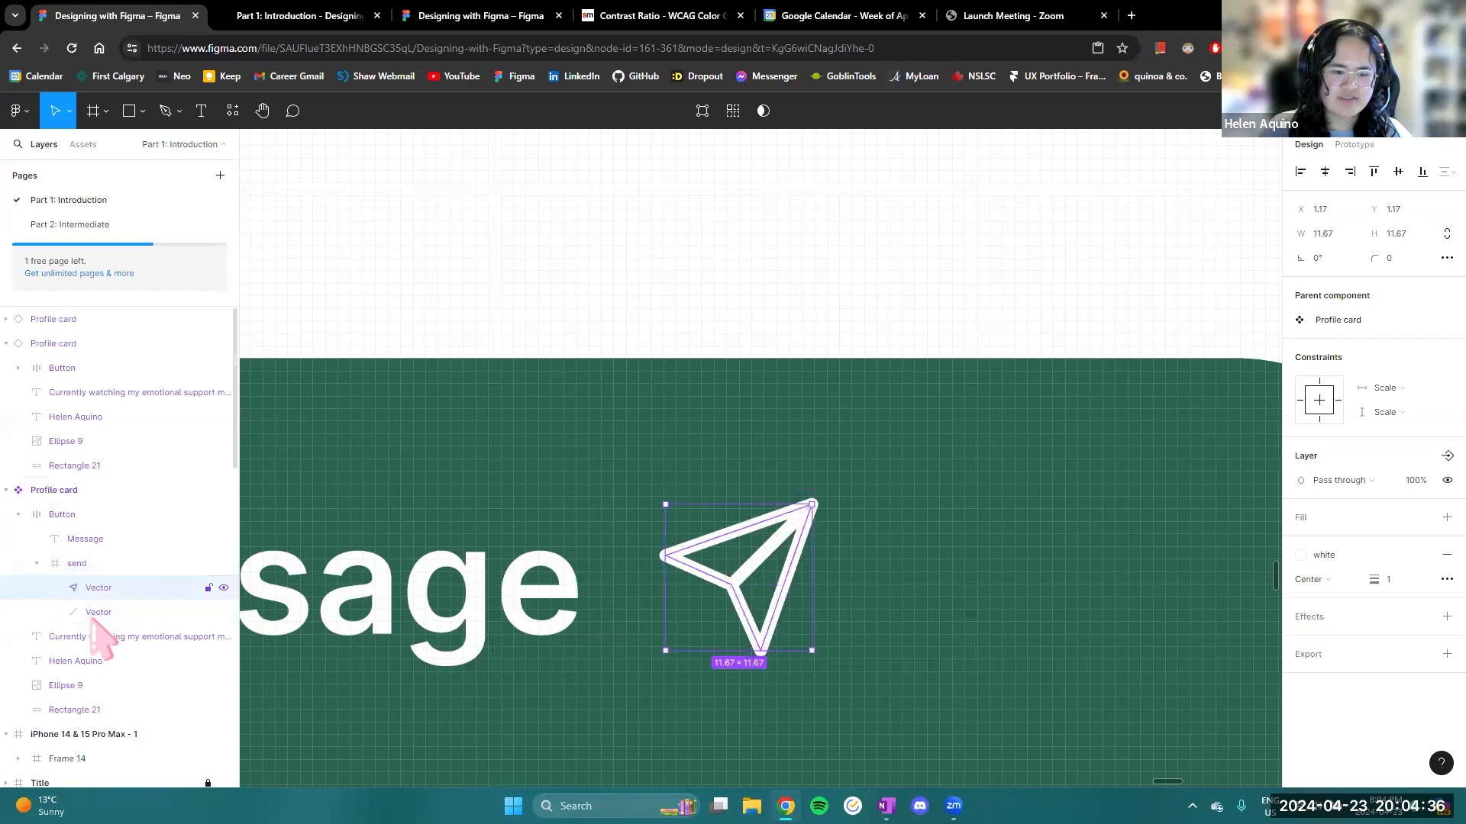
{"action": "left_click", "coordinate": [94, 564]}
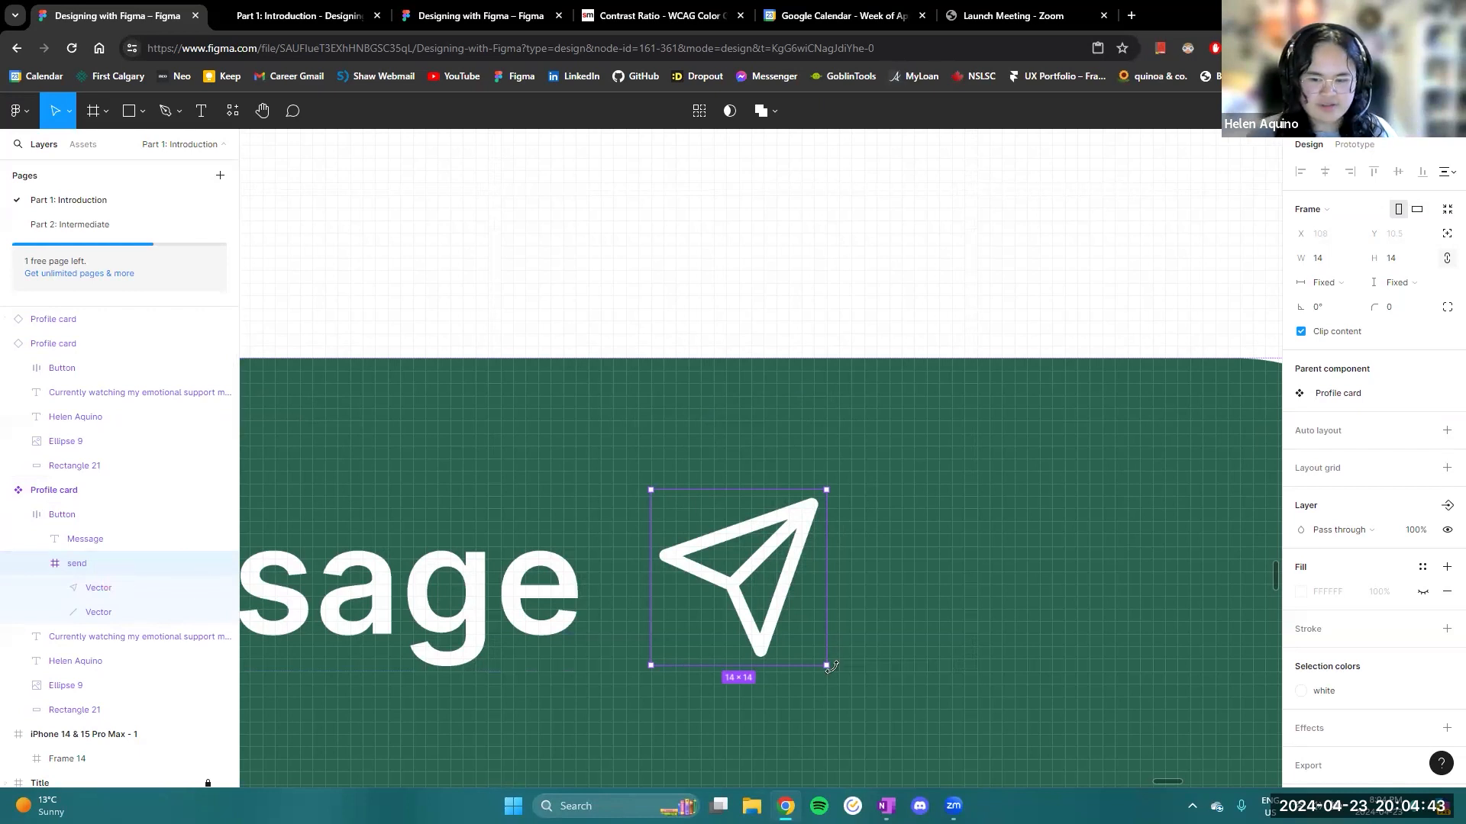
{"action": "mouse_move", "coordinate": [824, 667]}
{"action": "left_mouse_down"}
{"action": "mouse_move", "coordinate": [804, 648]}
{"action": "mouse_move", "coordinate": [832, 672]}
{"action": "left_mouse_up"}
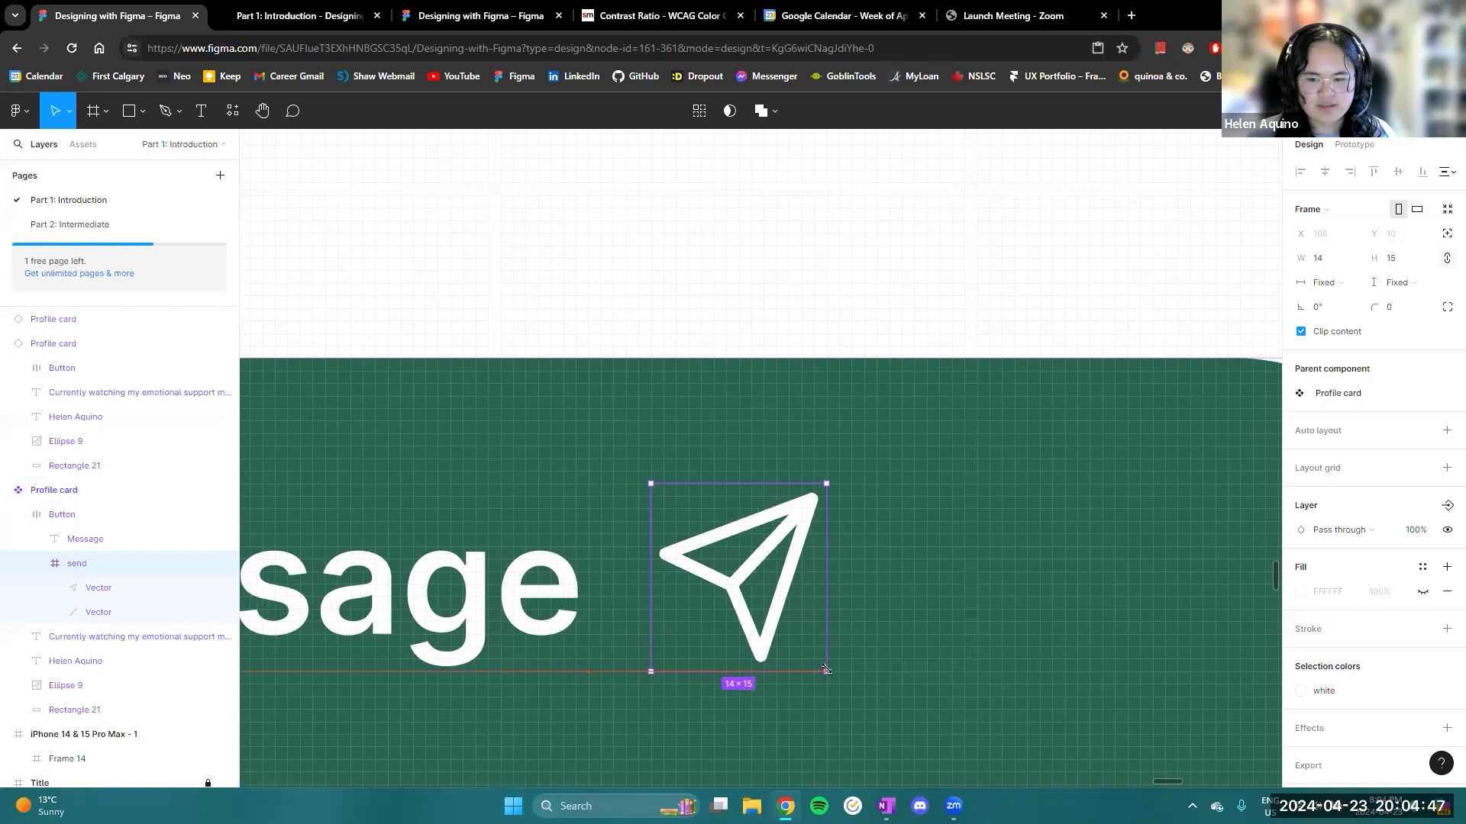
- Try resizing only the send icon's outline vector to about 12 by 11, and restore the icon's original shape
{"action": "left_click", "coordinate": [98, 588]}
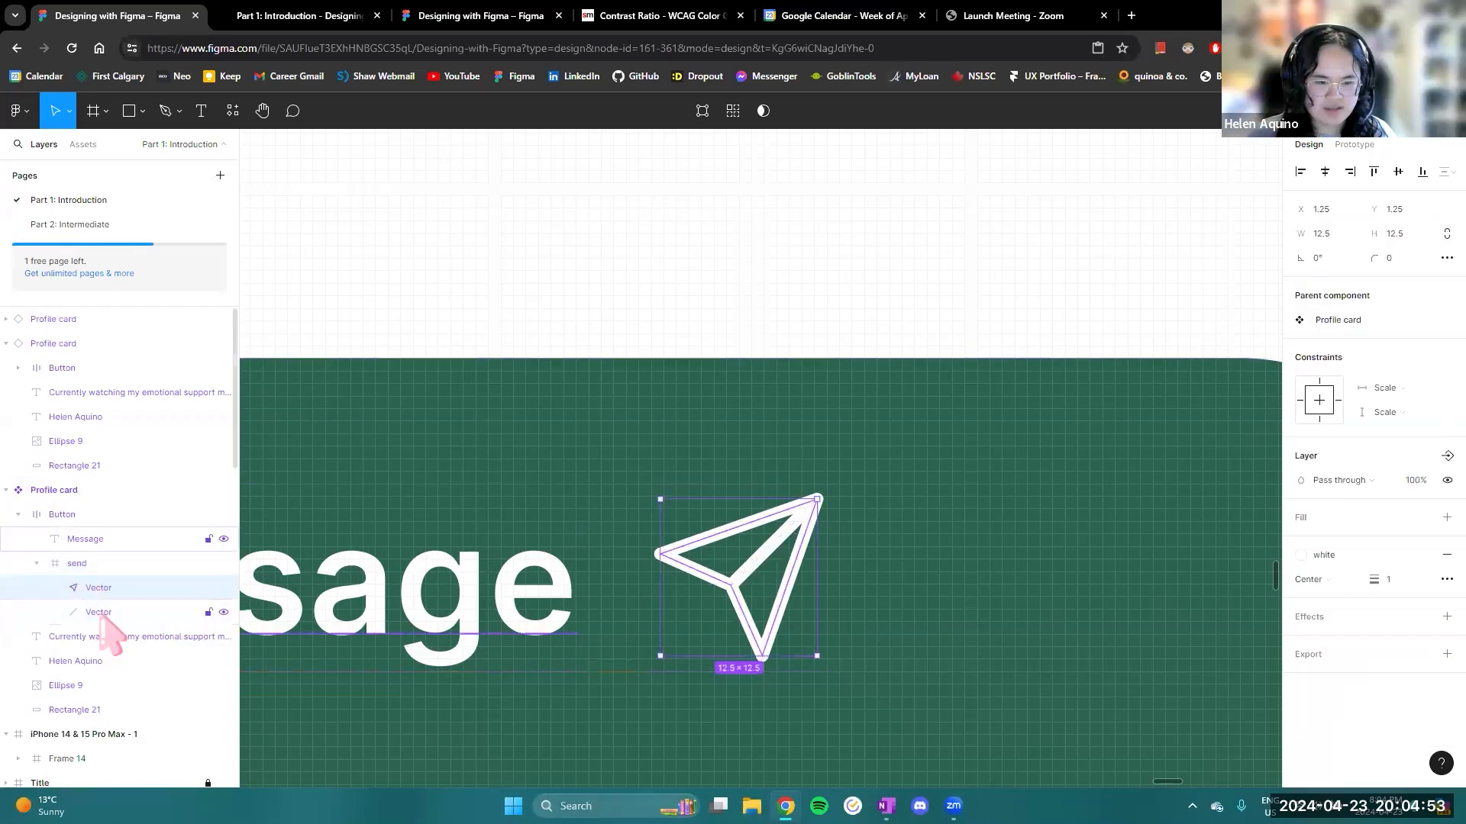
{"action": "left_click_drag", "start_coordinate": [823, 653], "coordinate": [815, 636]}
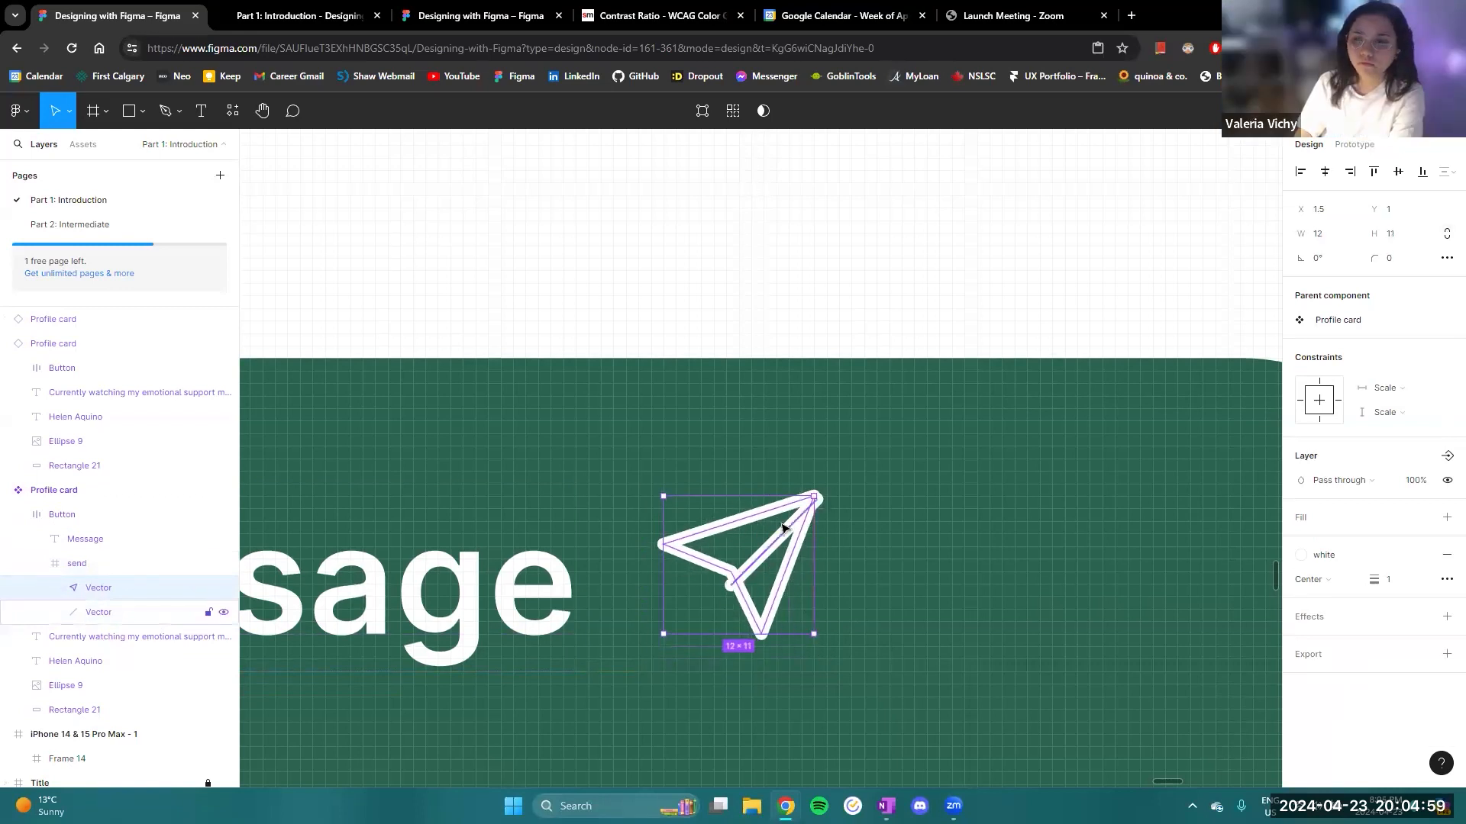
{"action": "left_click", "coordinate": [920, 619]}
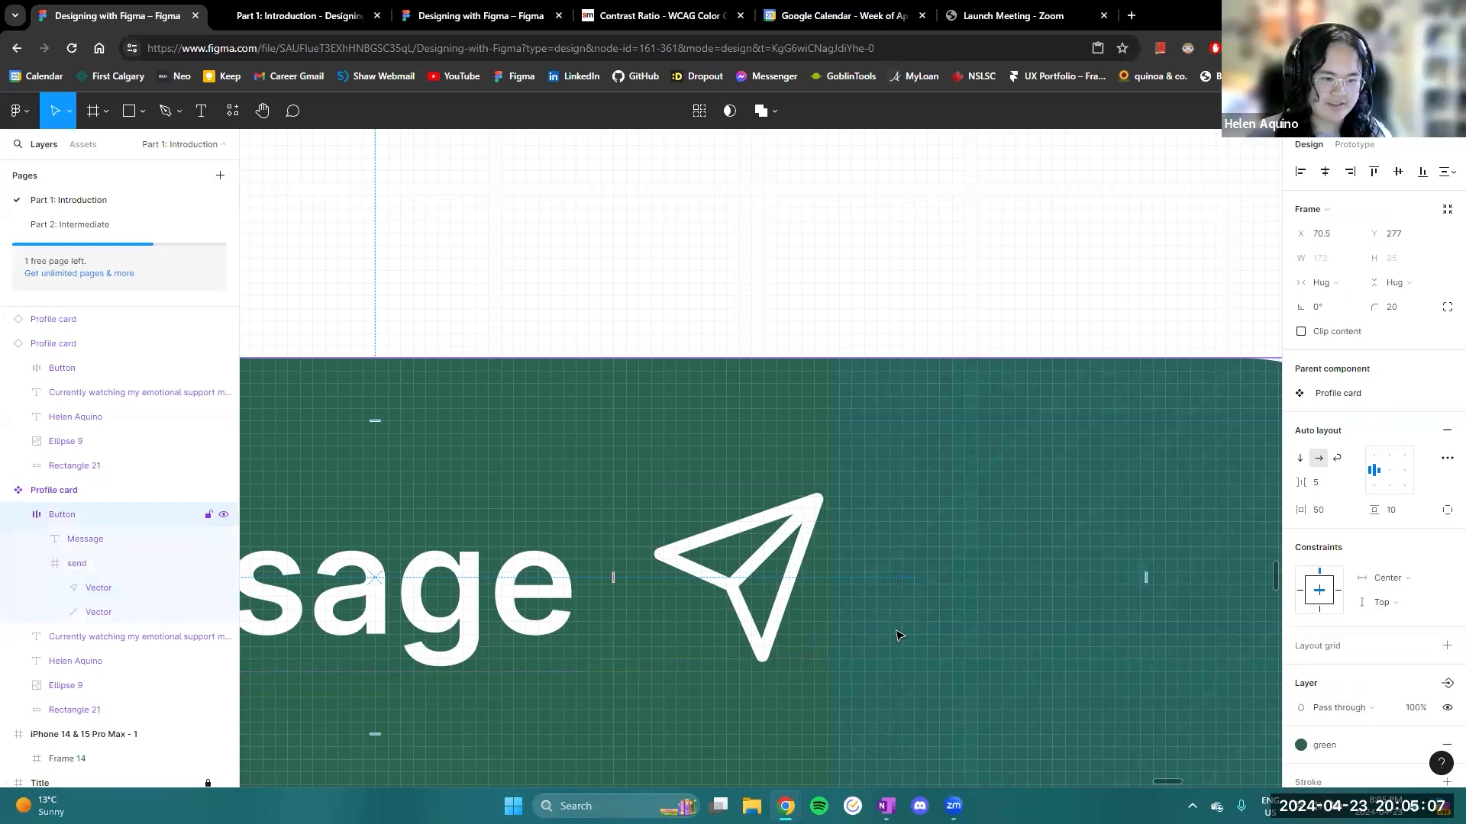
{"action": "scroll", "coordinate": [897, 636], "scroll_direction": "down", "scroll_amount": 5}
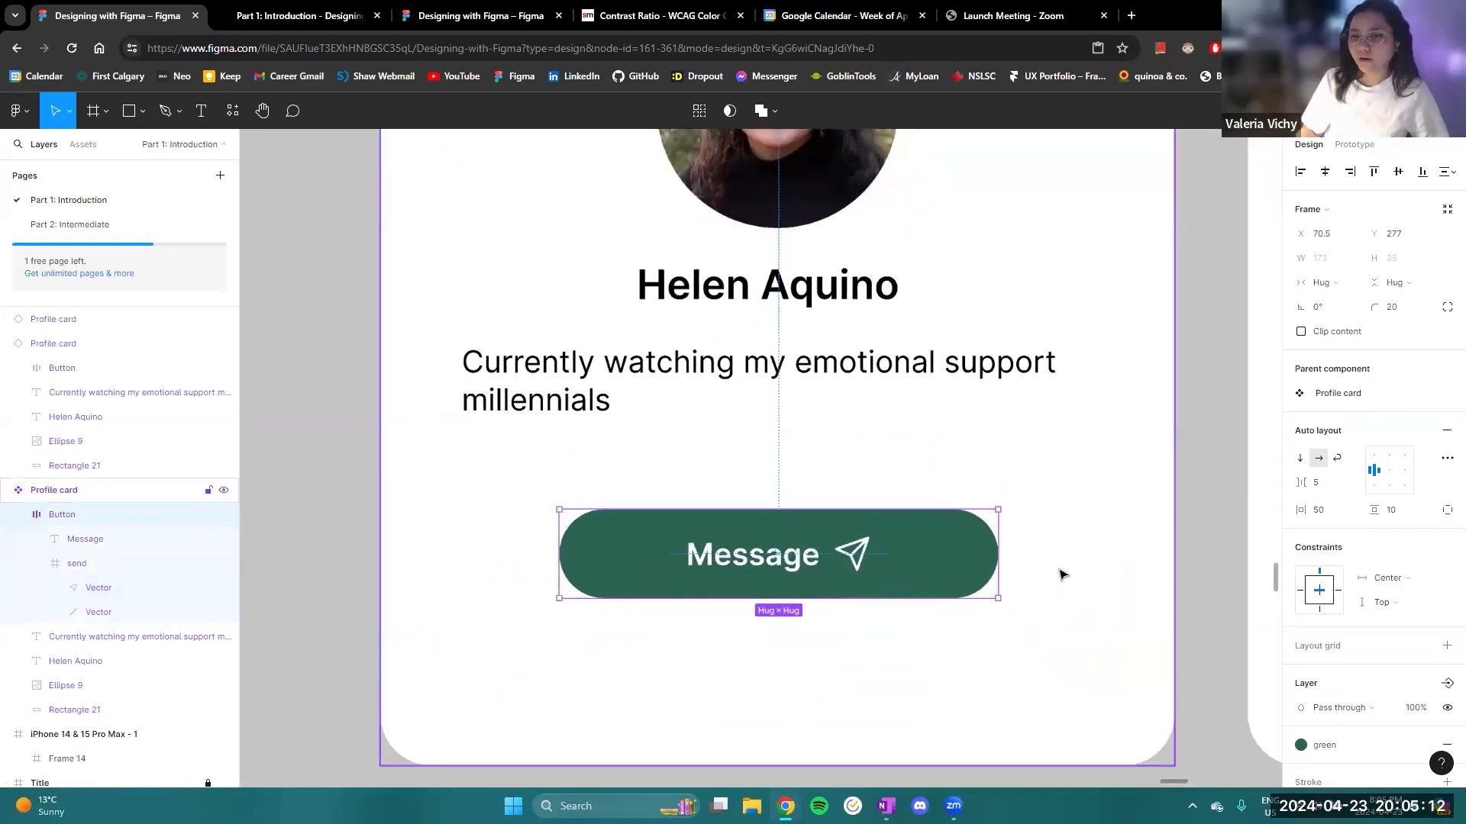
{"action": "scroll", "coordinate": [1161, 563], "scroll_direction": "down", "scroll_amount": 3}
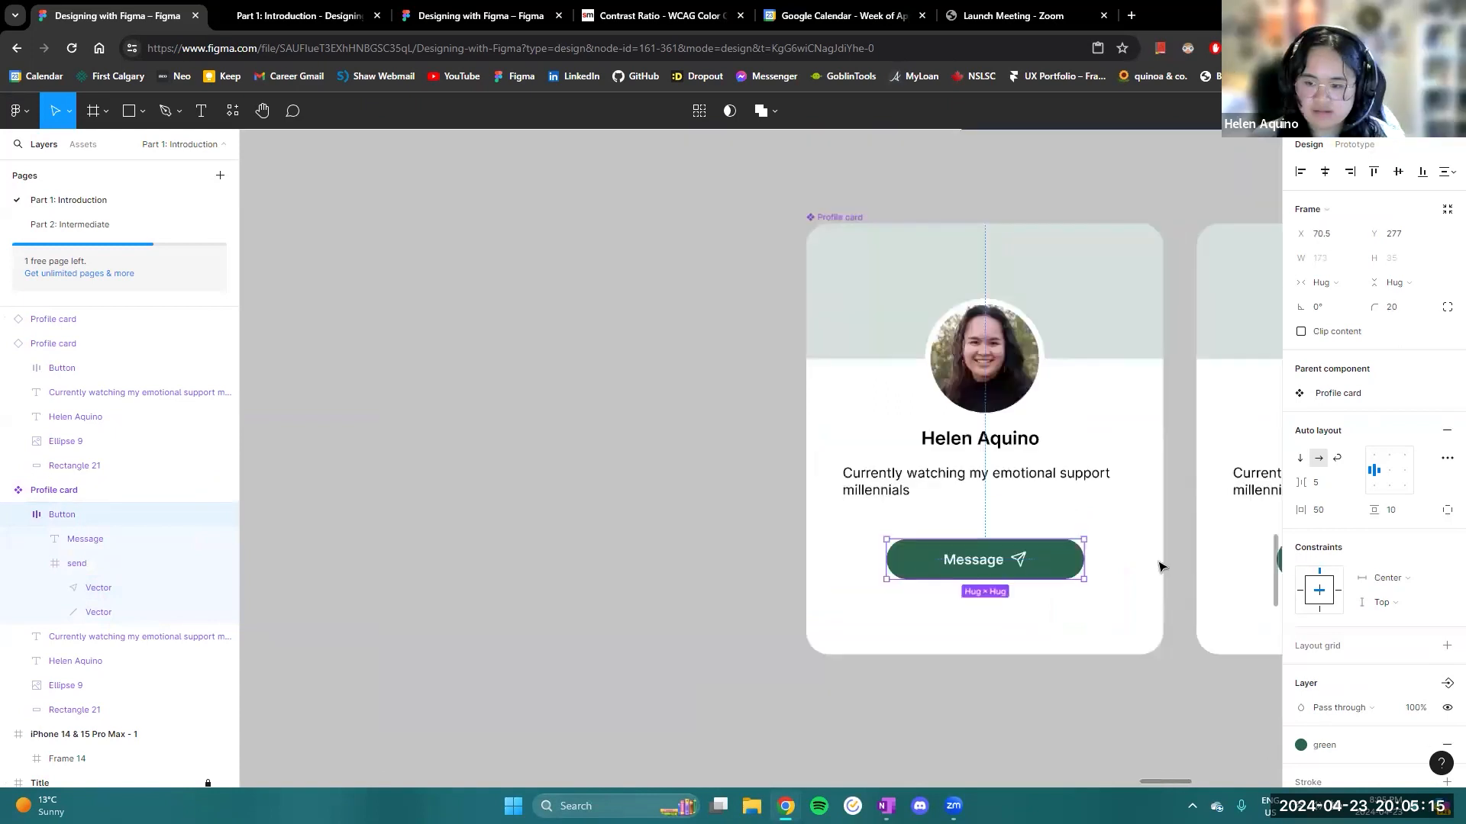
- Look back through the workshop slides from Components to Styles, and return to the profile cards below the Components slide
{"action": "scroll", "coordinate": [1034, 511], "scroll_direction": "down", "scroll_amount": 6}
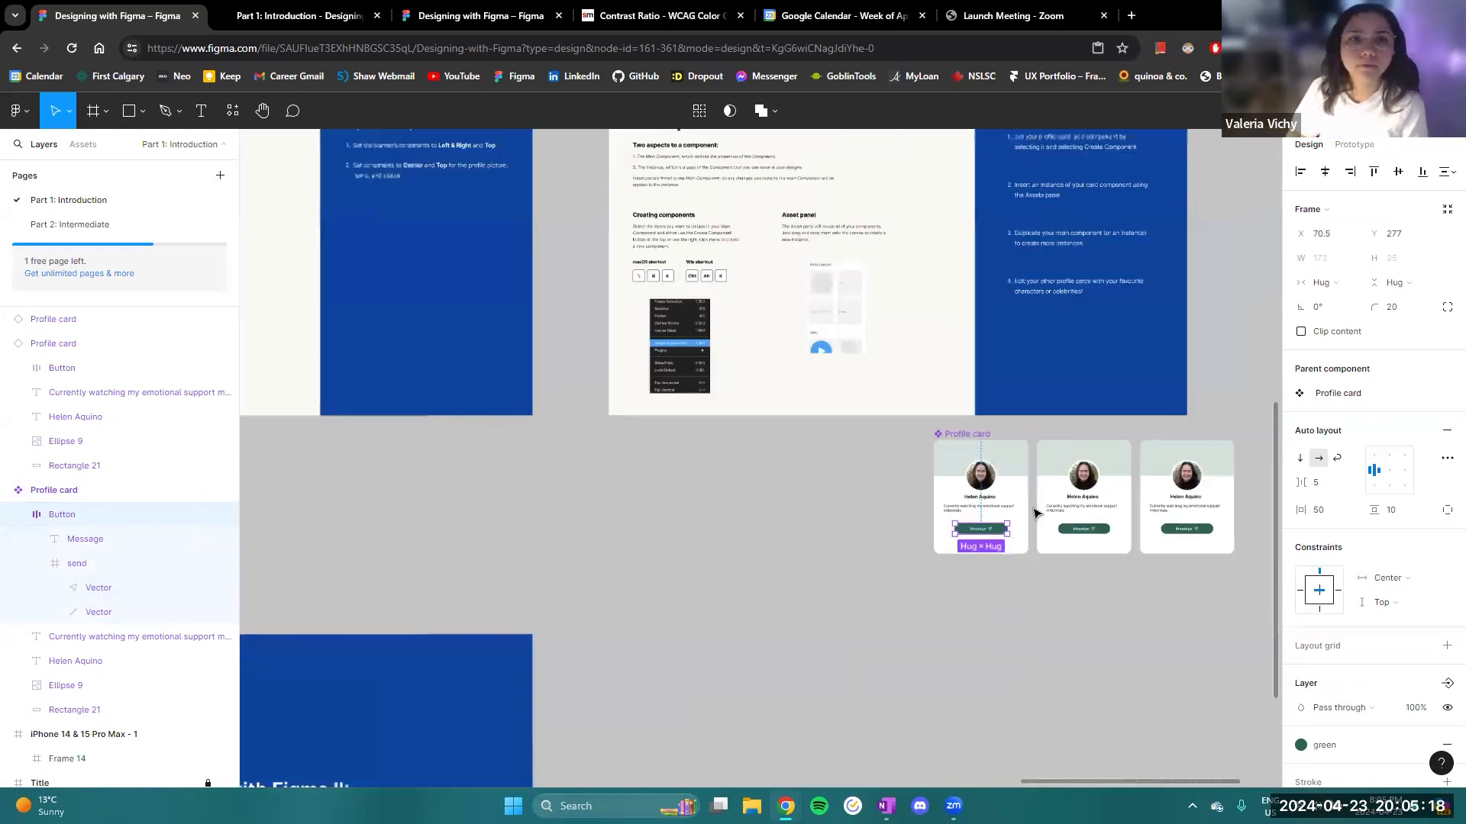
{"action": "left_click_drag", "start_coordinate": [671, 478], "coordinate": [779, 530]}
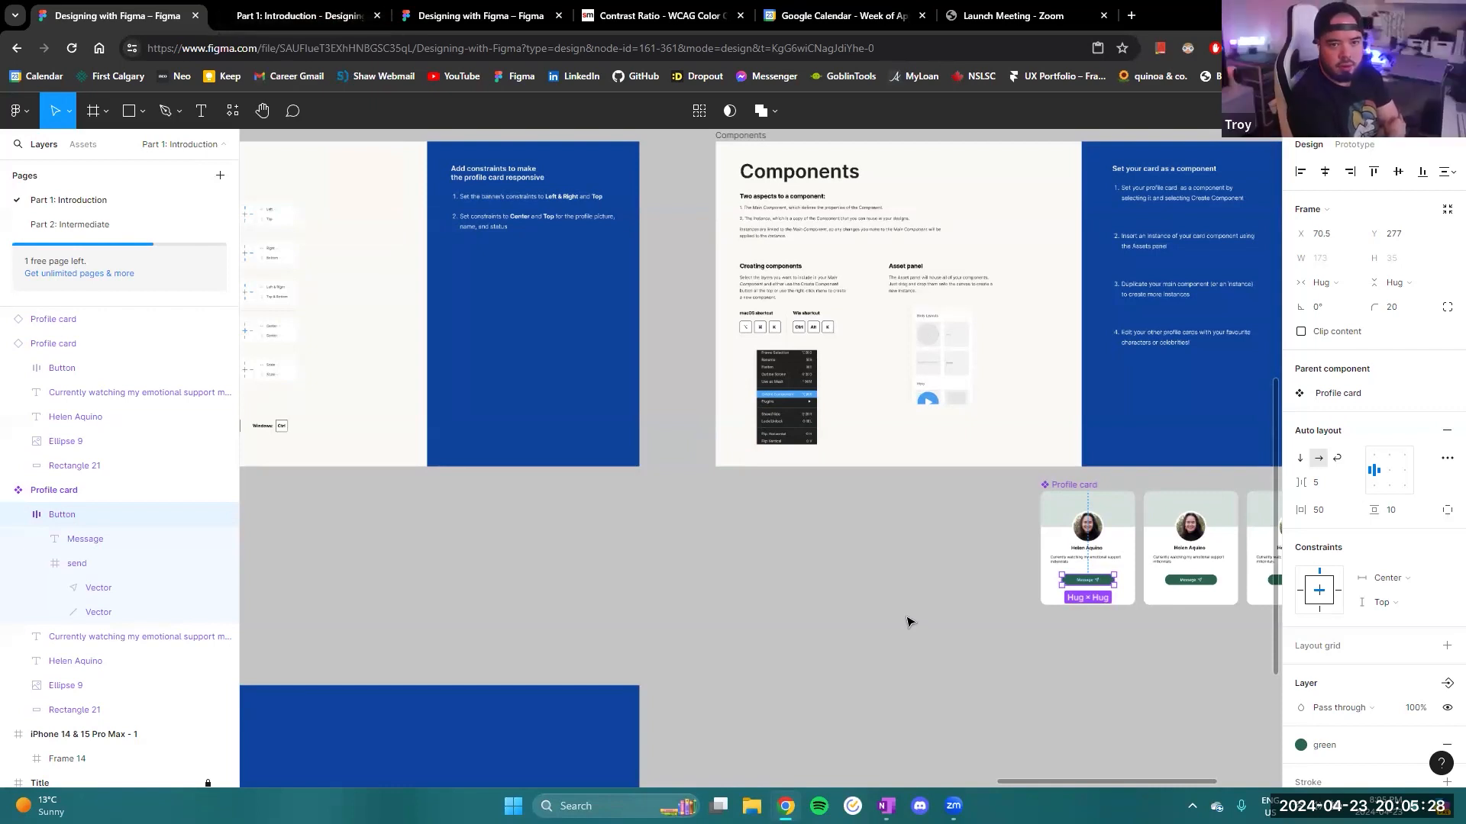
{"action": "left_click_drag", "start_coordinate": [886, 533], "coordinate": [1201, 616]}
{"action": "left_click_drag", "start_coordinate": [472, 646], "coordinate": [1086, 644]}
{"action": "left_click_drag", "start_coordinate": [554, 565], "coordinate": [1000, 611]}
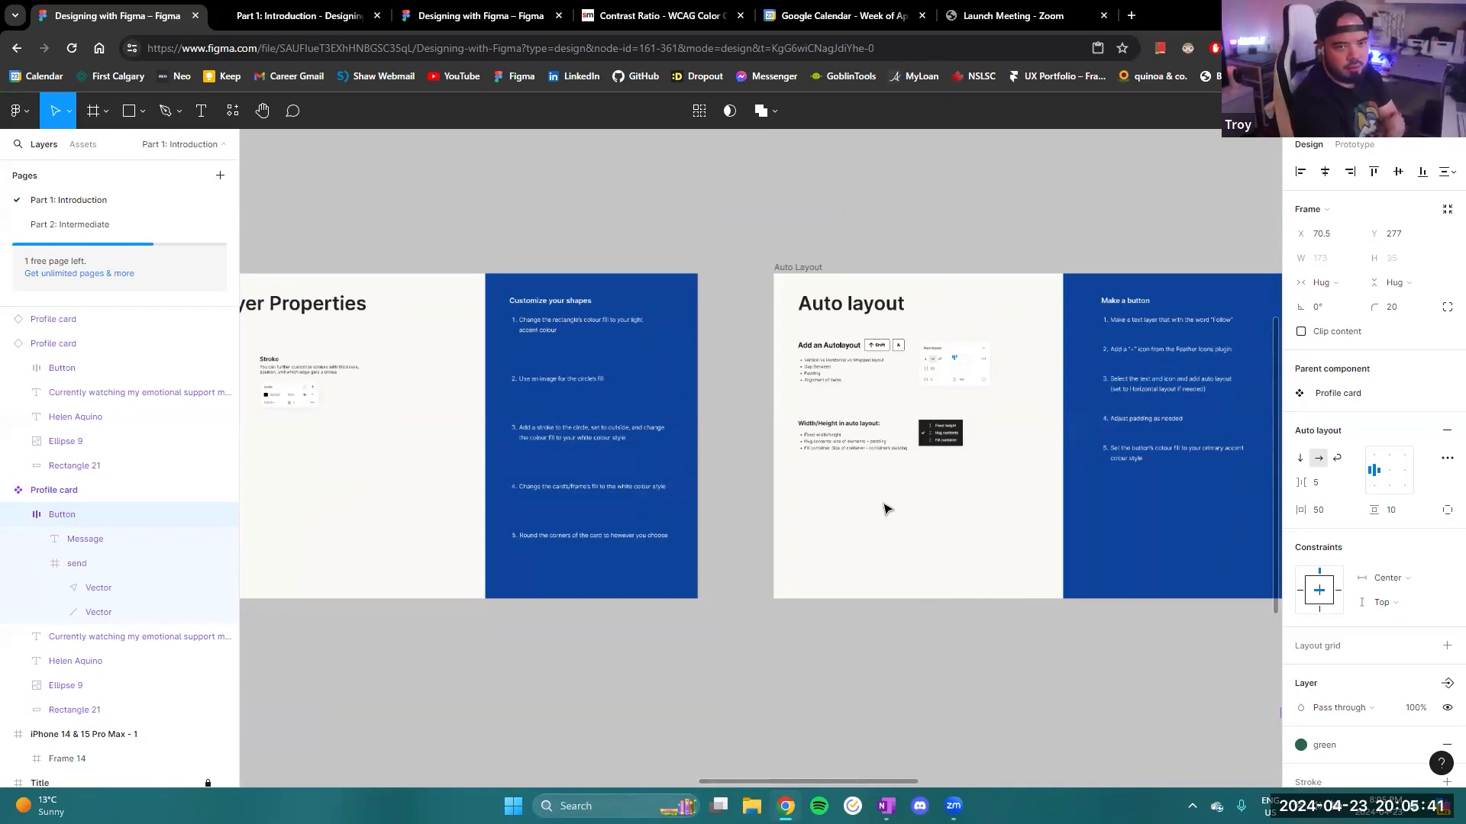
{"action": "left_click_drag", "start_coordinate": [876, 517], "coordinate": [841, 523]}
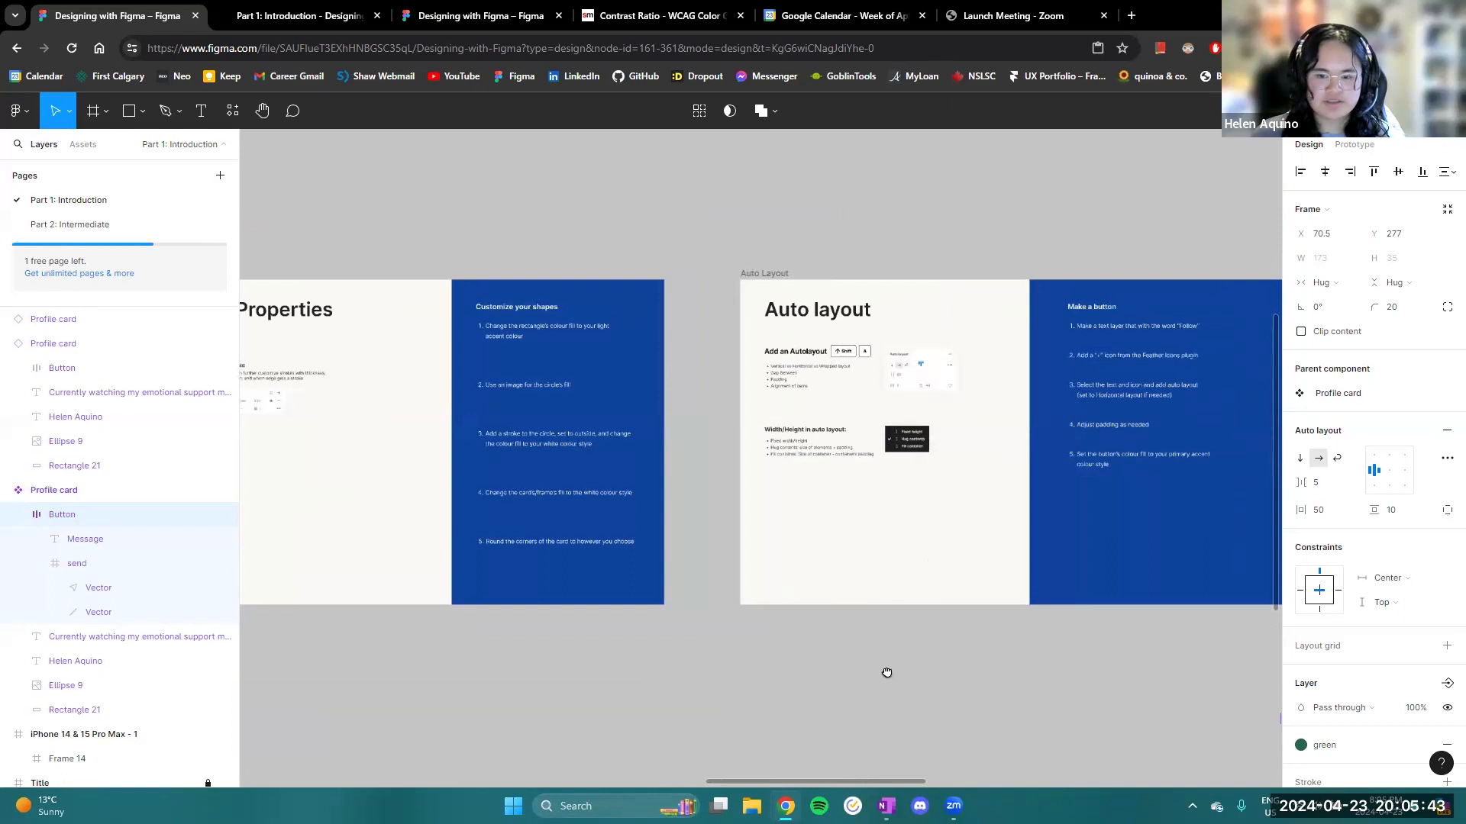
{"action": "left_click_drag", "start_coordinate": [887, 673], "coordinate": [1178, 671]}
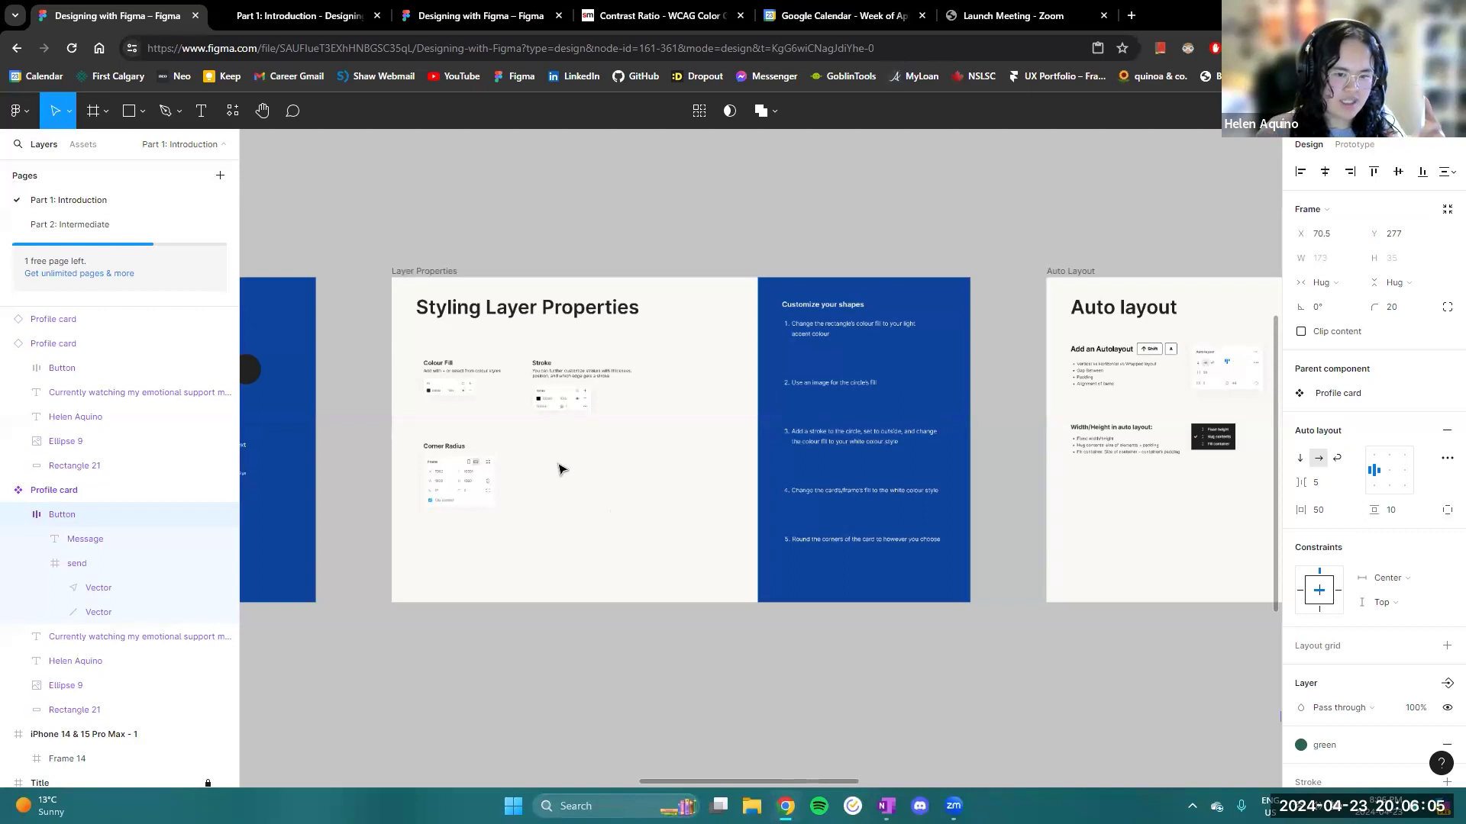
{"action": "left_click_drag", "start_coordinate": [574, 522], "coordinate": [652, 524]}
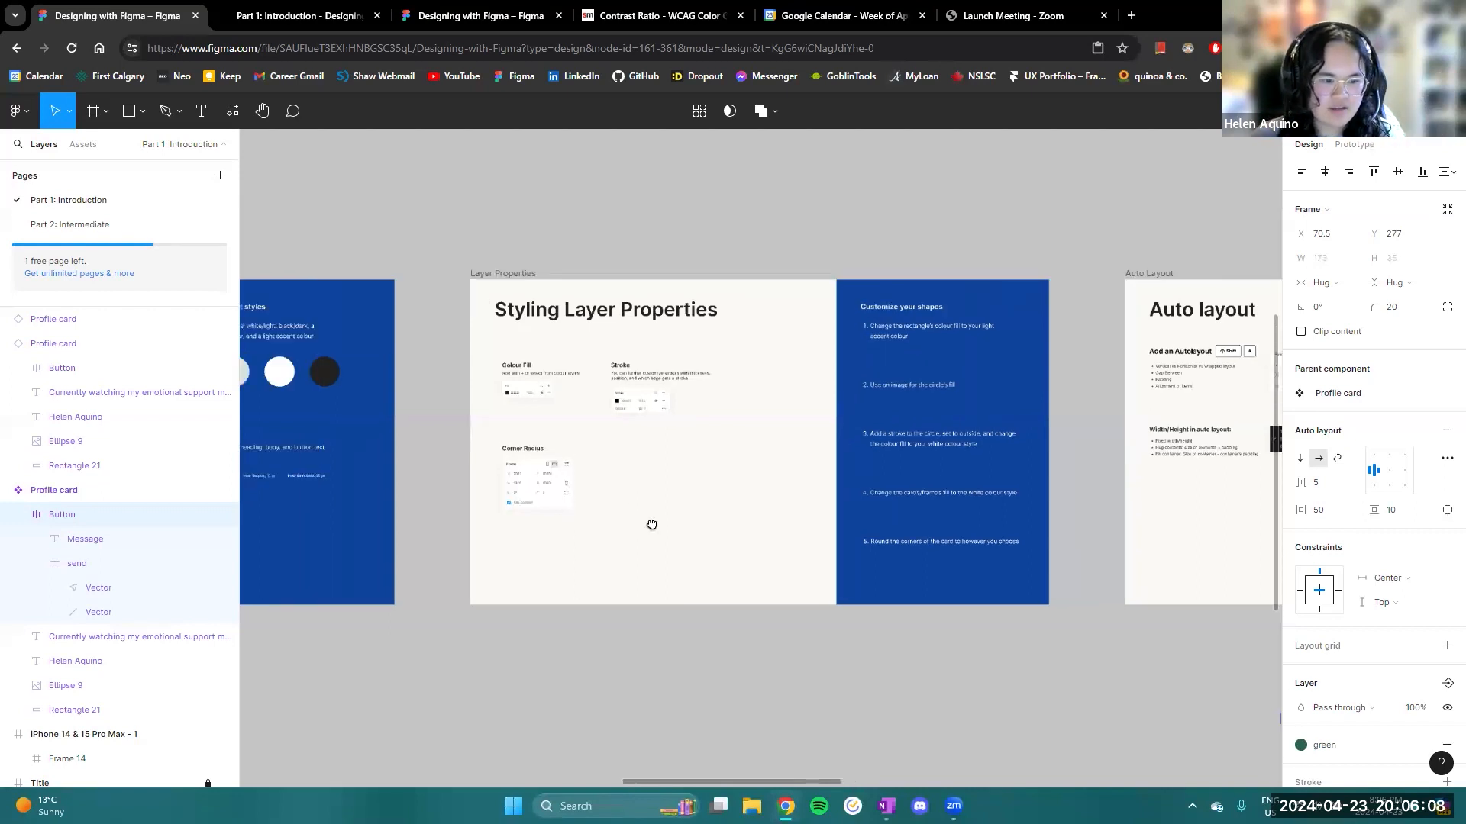
{"action": "left_click_drag", "start_coordinate": [555, 526], "coordinate": [791, 549]}
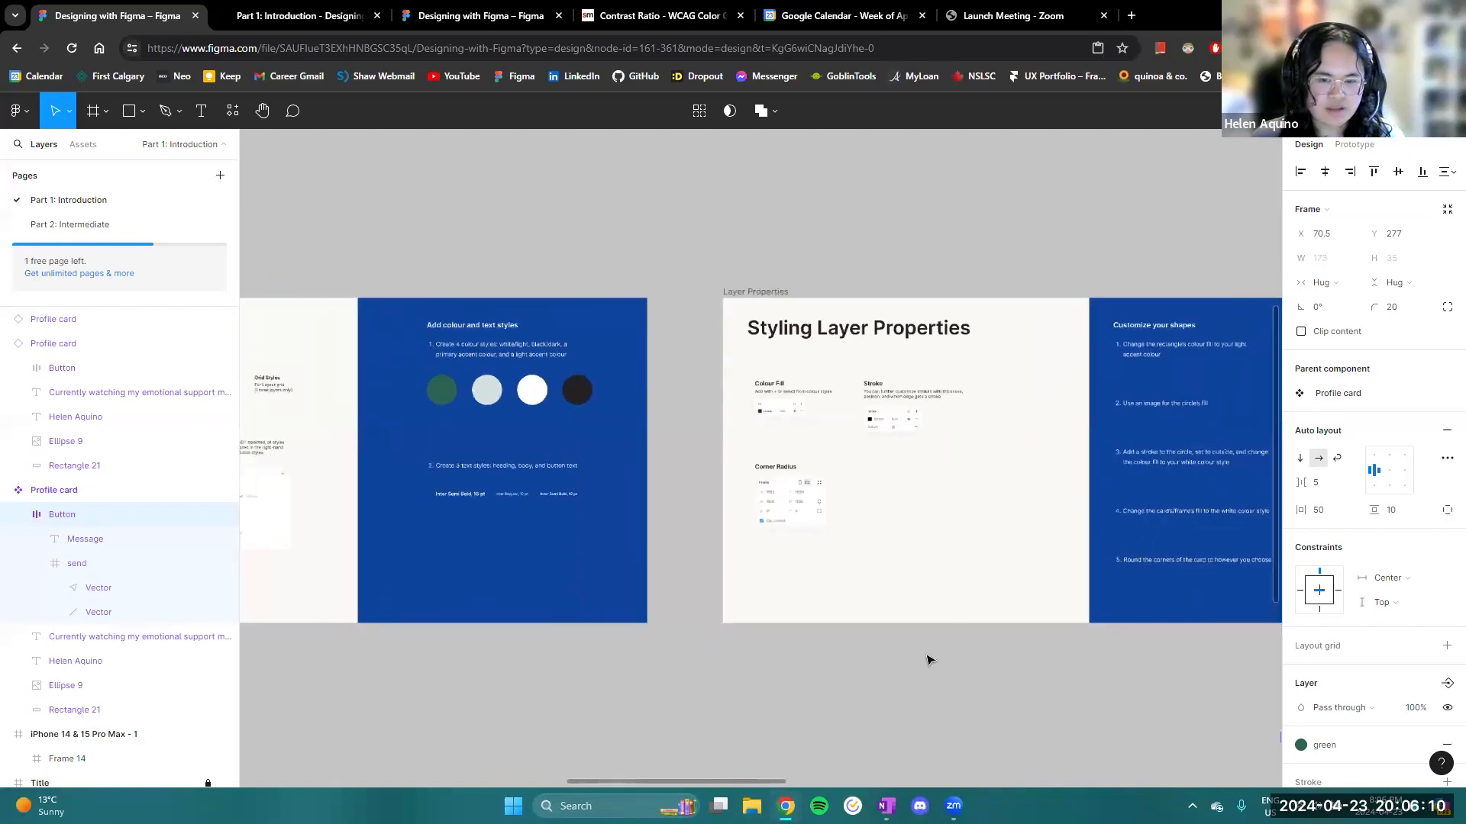
{"action": "left_click_drag", "start_coordinate": [925, 656], "coordinate": [400, 550]}
{"action": "left_click_drag", "start_coordinate": [544, 560], "coordinate": [293, 554]}
{"action": "left_click_drag", "start_coordinate": [878, 534], "coordinate": [426, 549]}
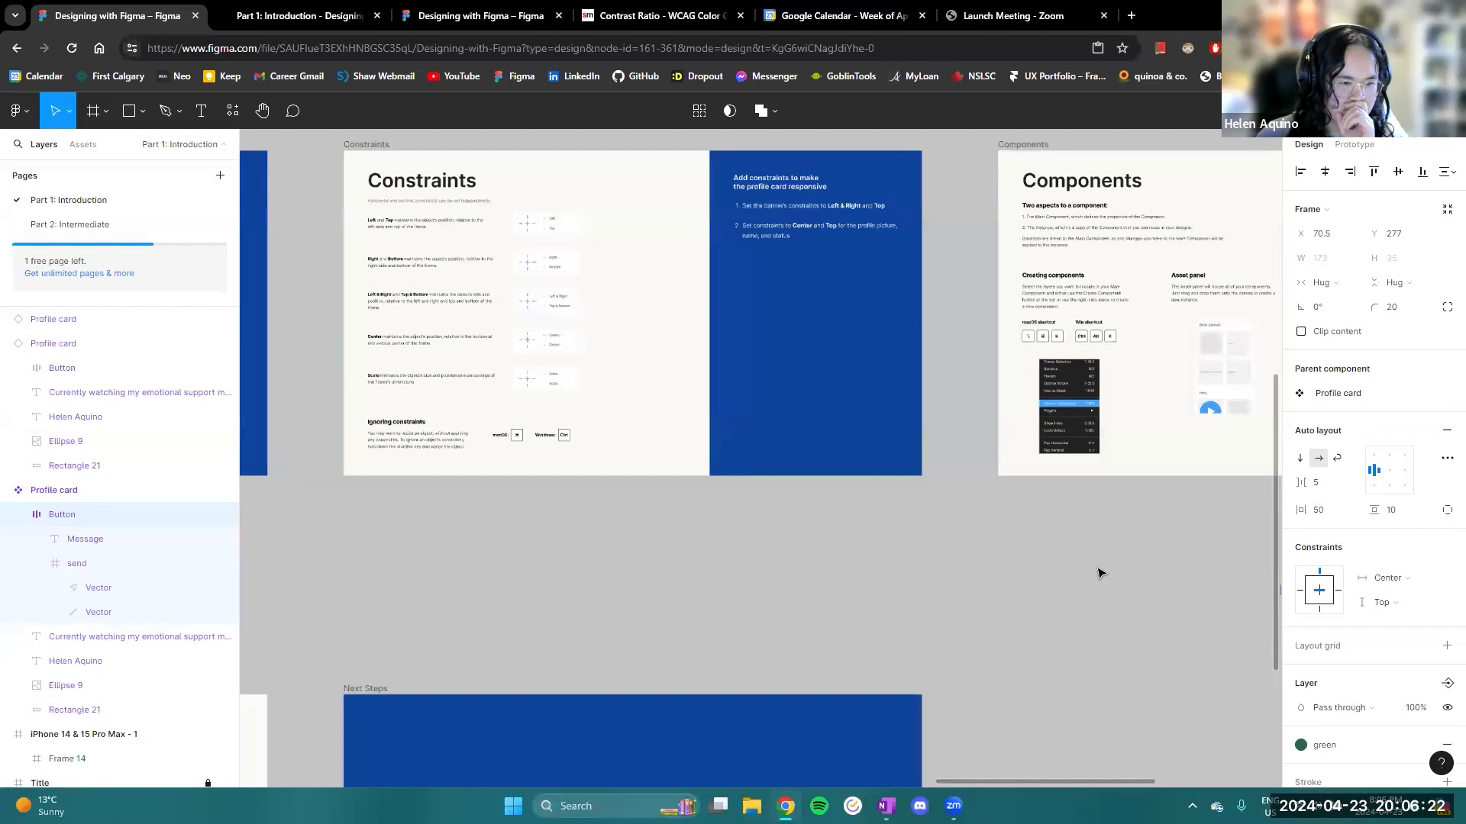
{"action": "left_click_drag", "start_coordinate": [1097, 573], "coordinate": [461, 559]}
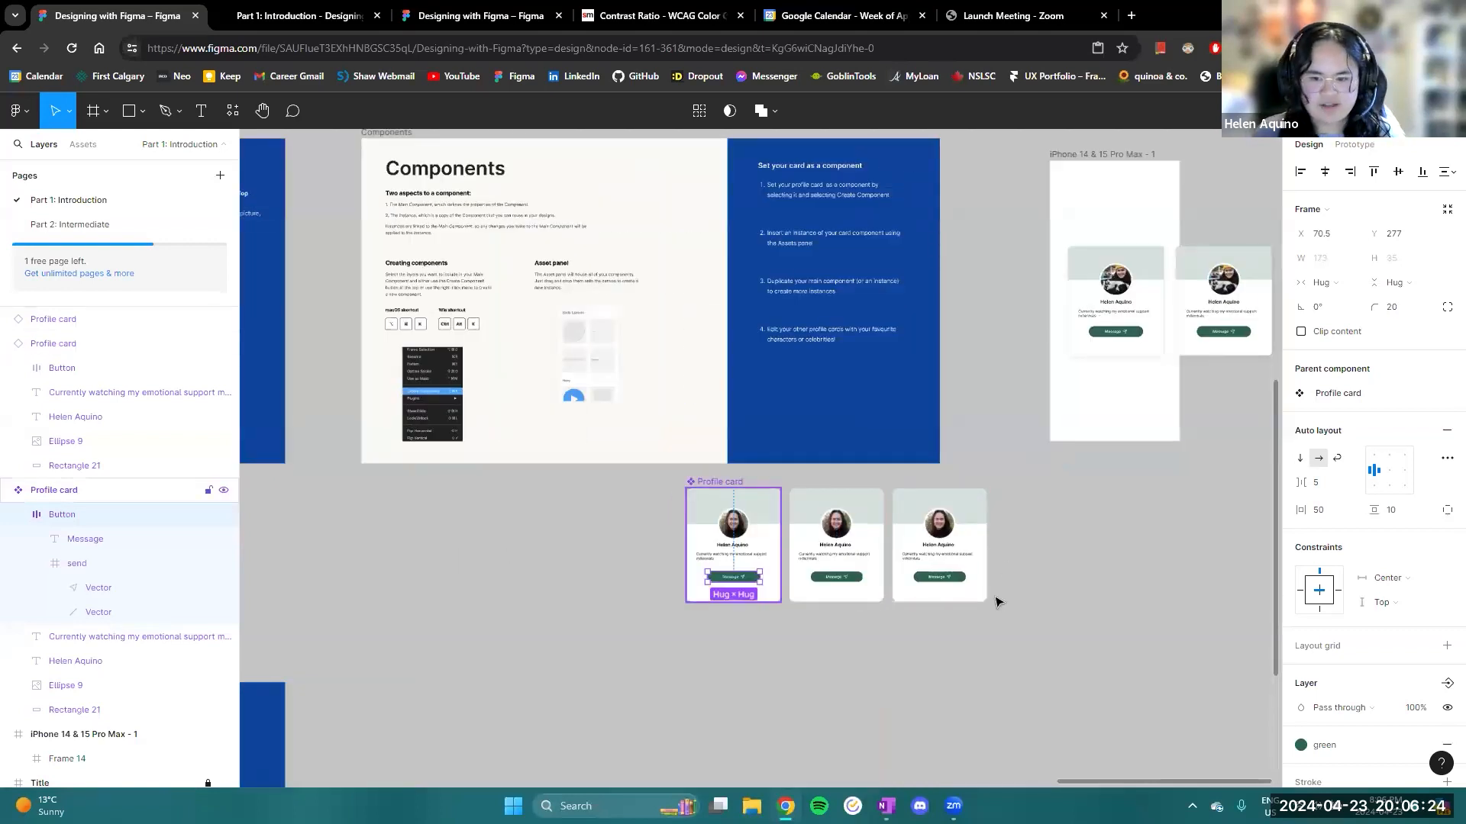
- Group the three profile cards below the Components slide, try transforming the group, and undo that transformation
{"action": "left_click", "coordinate": [996, 569]}
{"action": "scroll", "coordinate": [996, 569], "scroll_direction": "up", "scroll_amount": 3}
{"action": "left_click_drag", "start_coordinate": [1018, 602], "coordinate": [565, 468]}
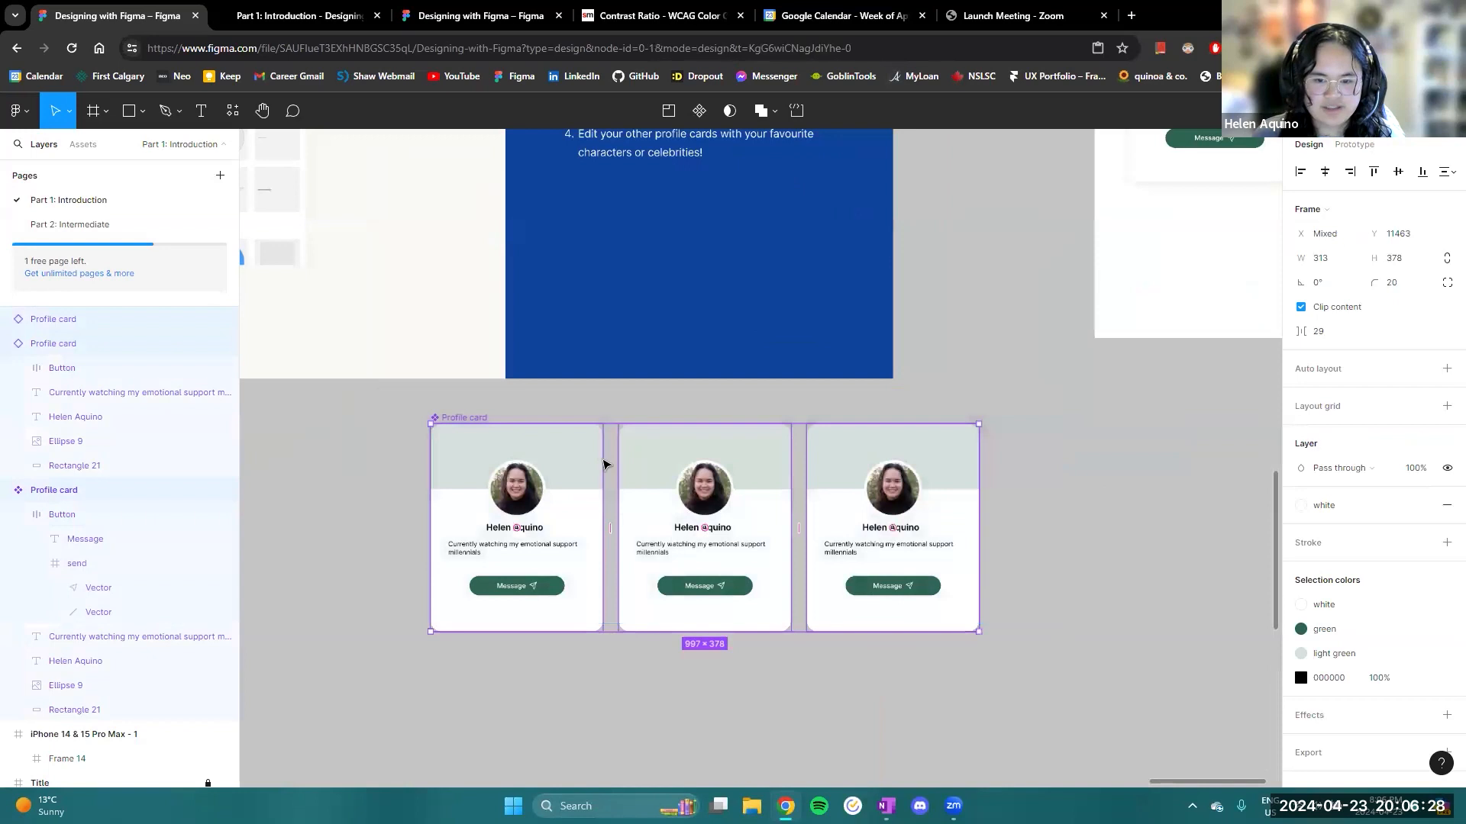
{"action": "right_click", "coordinate": [603, 463]}
{"action": "left_click", "coordinate": [671, 467]}
{"action": "mouse_move", "coordinate": [979, 631]}
{"action": "left_mouse_down"}
{"action": "mouse_move", "coordinate": [906, 605]}
{"action": "mouse_move", "coordinate": [1058, 665]}
{"action": "mouse_move", "coordinate": [993, 643]}
{"action": "mouse_move", "coordinate": [976, 617]}
{"action": "left_mouse_up"}
{"action": "key", "text": "ctrl+z"}
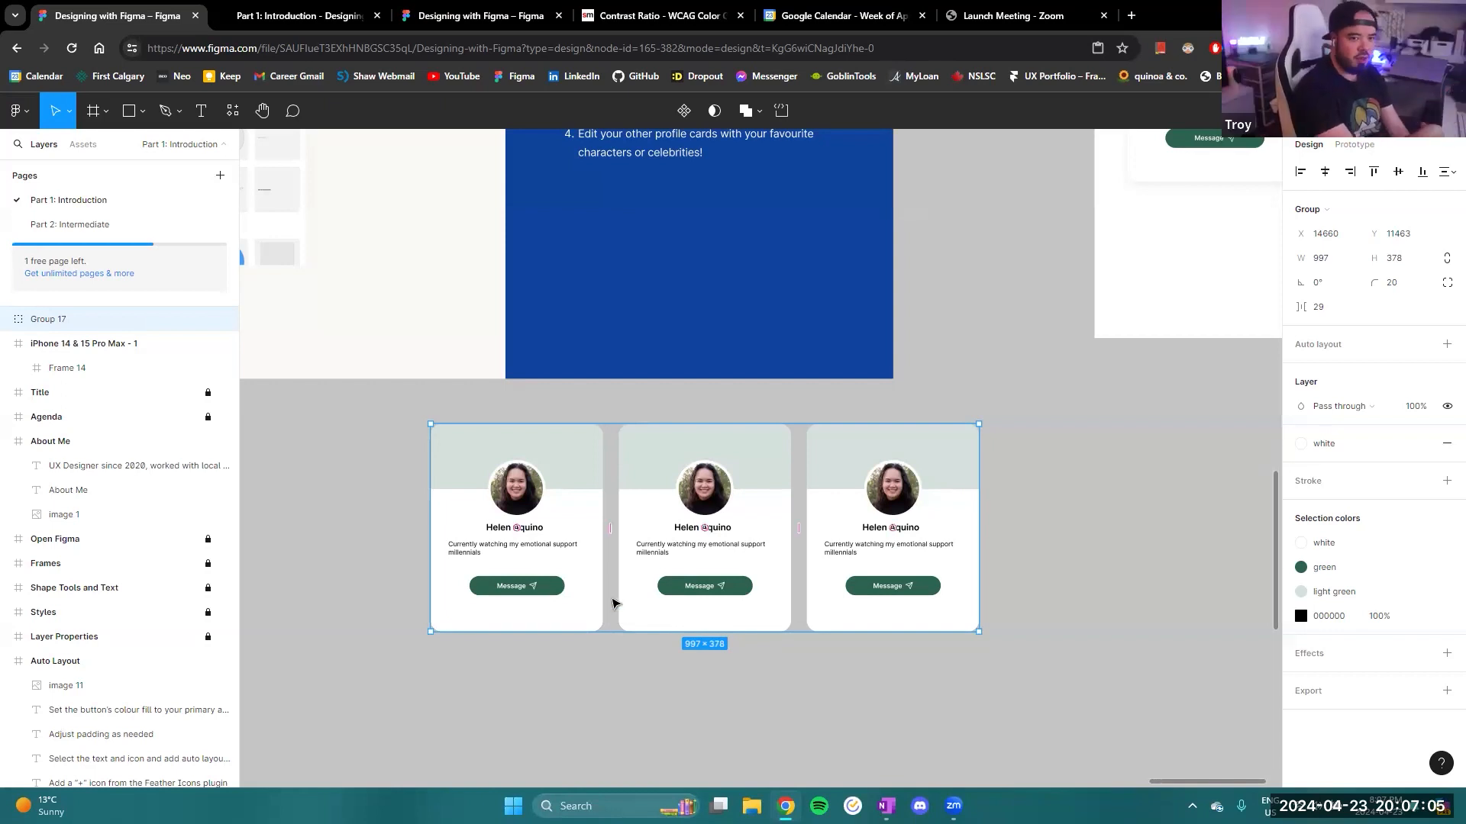
- Ungroup the three profile cards and clear the selection
{"action": "right_click", "coordinate": [611, 600]}
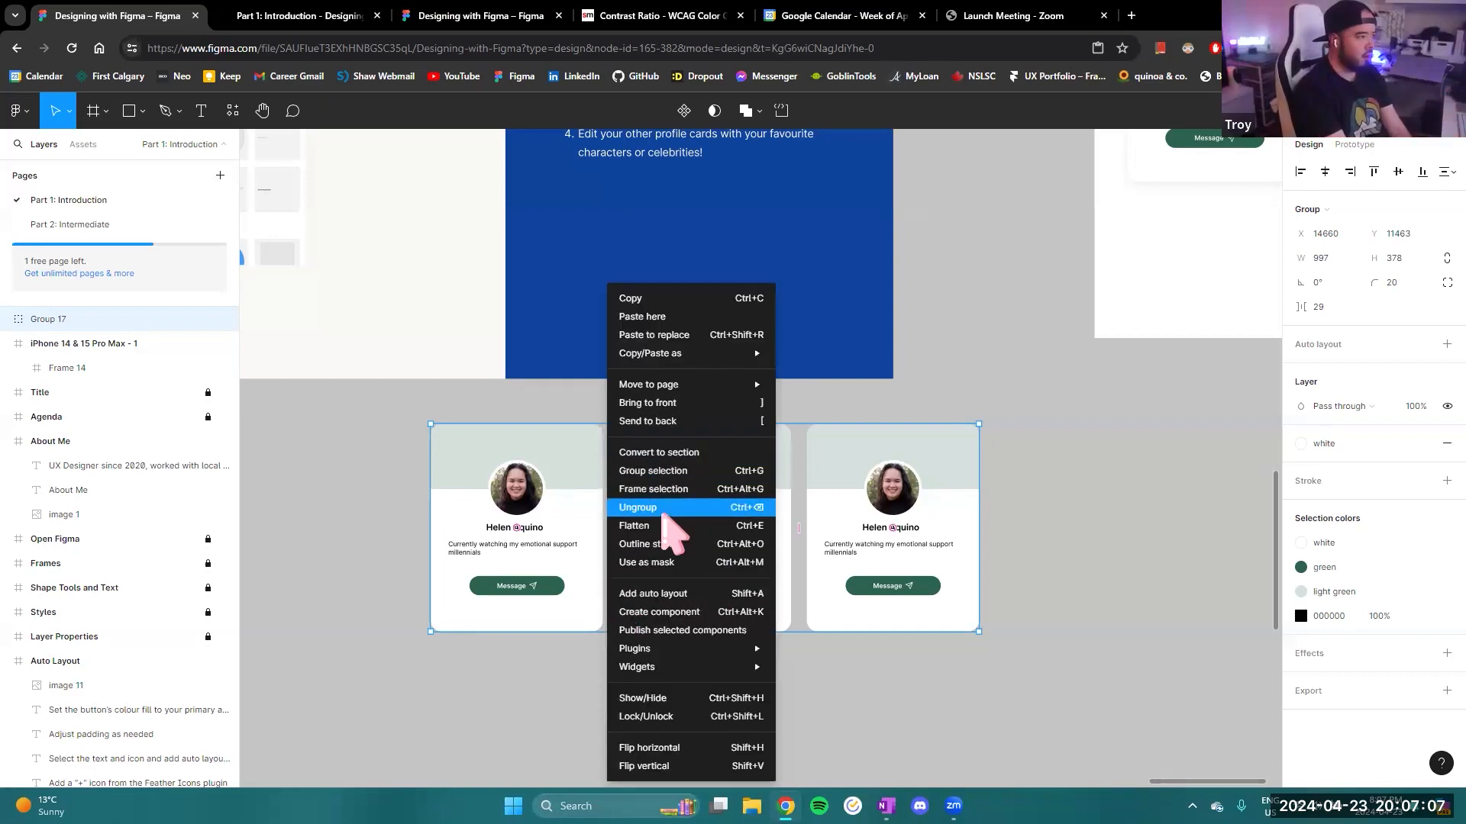
{"action": "left_click", "coordinate": [658, 508]}
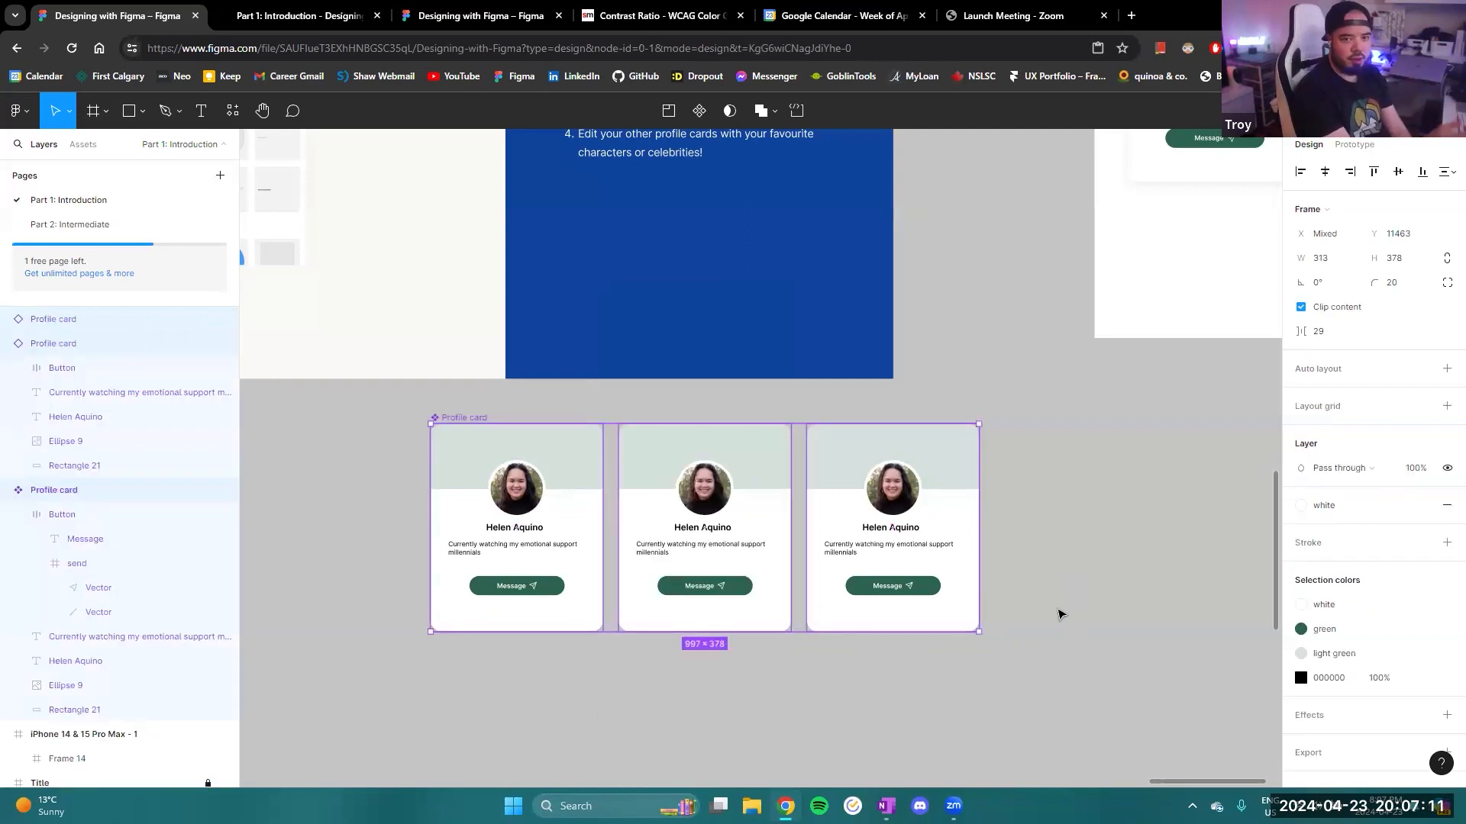
{"action": "left_click", "coordinate": [1014, 630]}
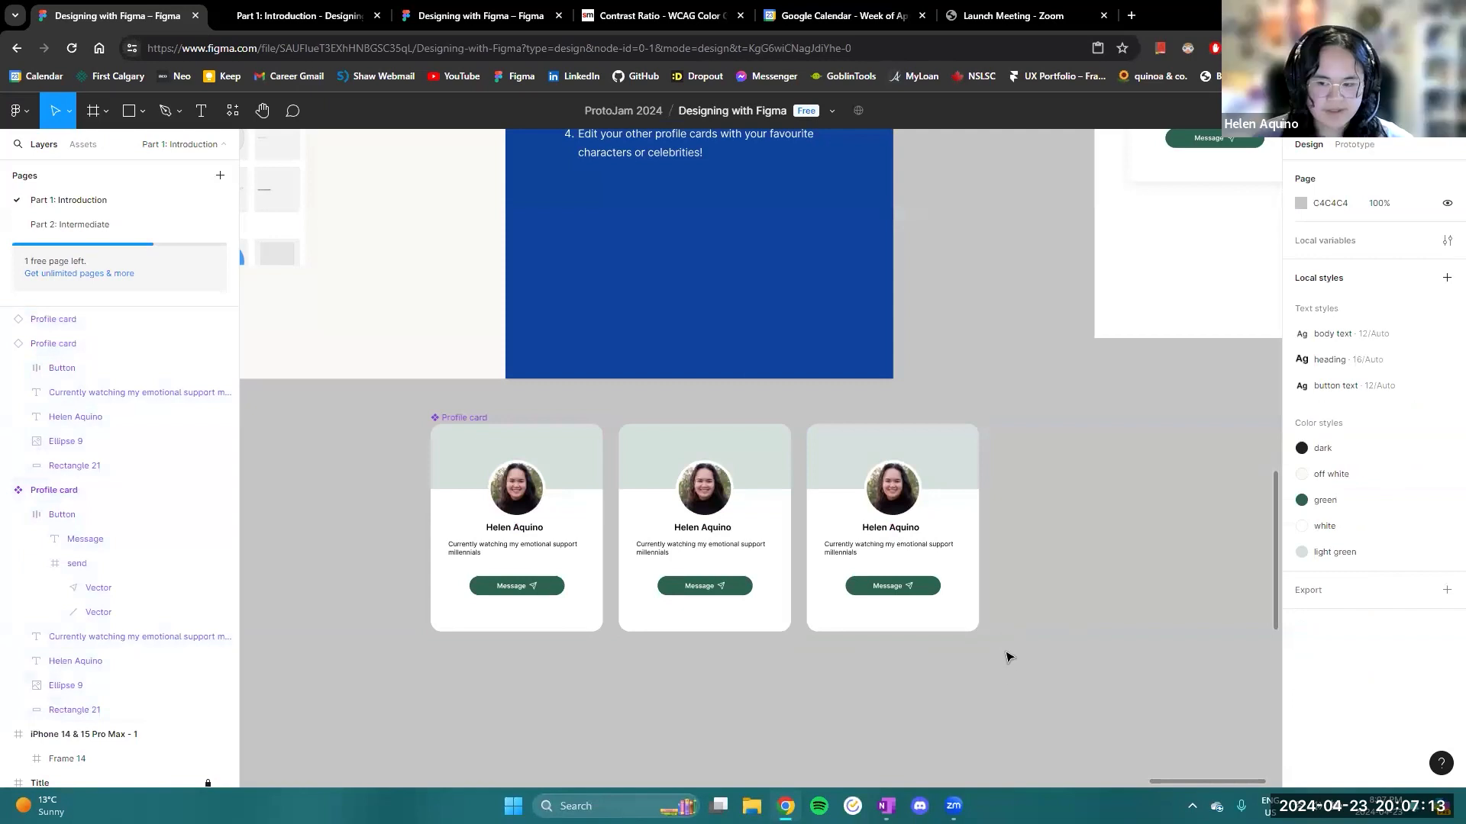
- Select all three profile cards and wrap them in a frame
{"action": "left_click_drag", "start_coordinate": [396, 472], "coordinate": [413, 384]}
{"action": "right_click", "coordinate": [621, 505]}
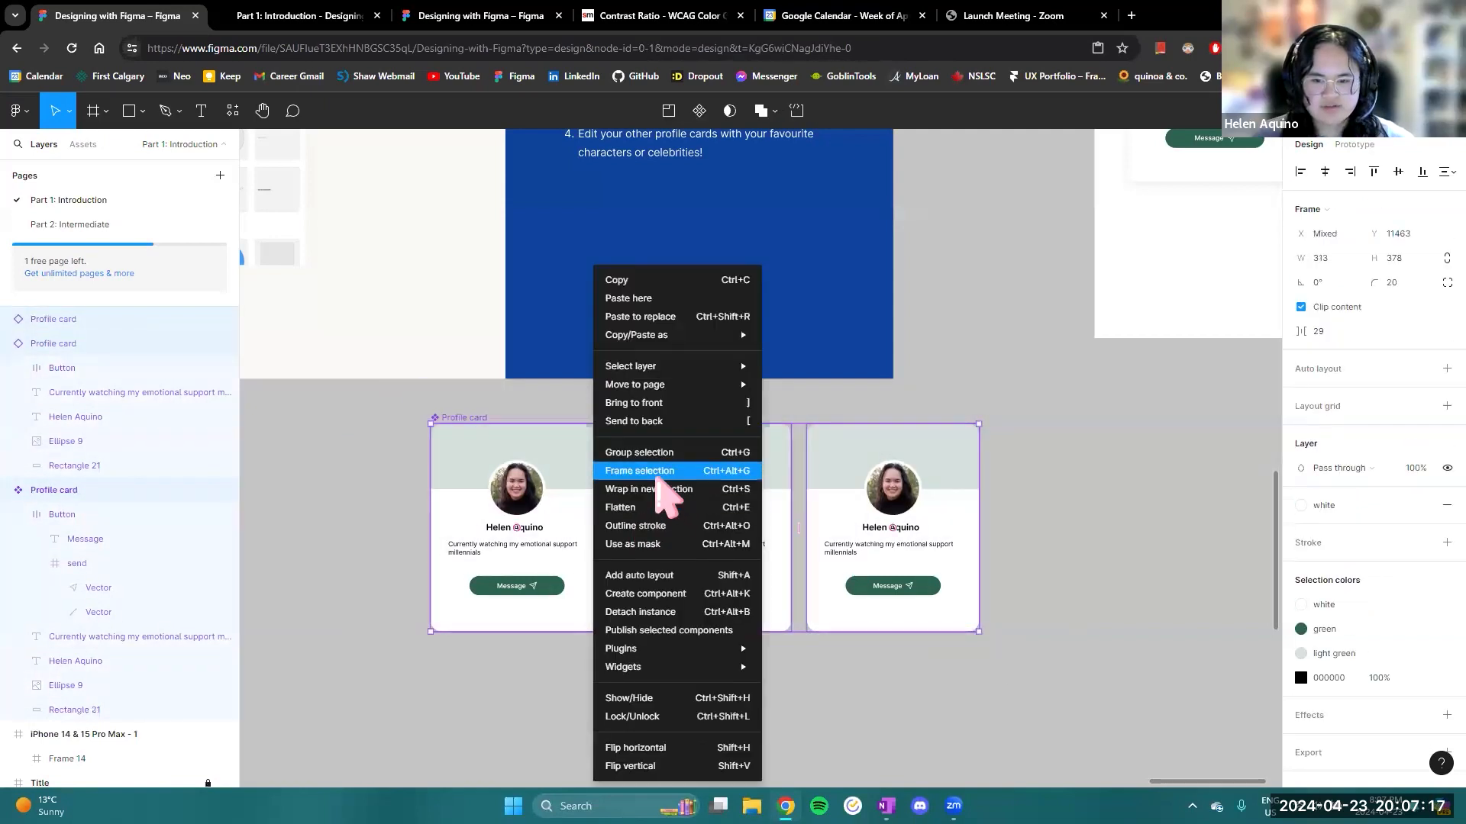
{"action": "left_click", "coordinate": [658, 475]}
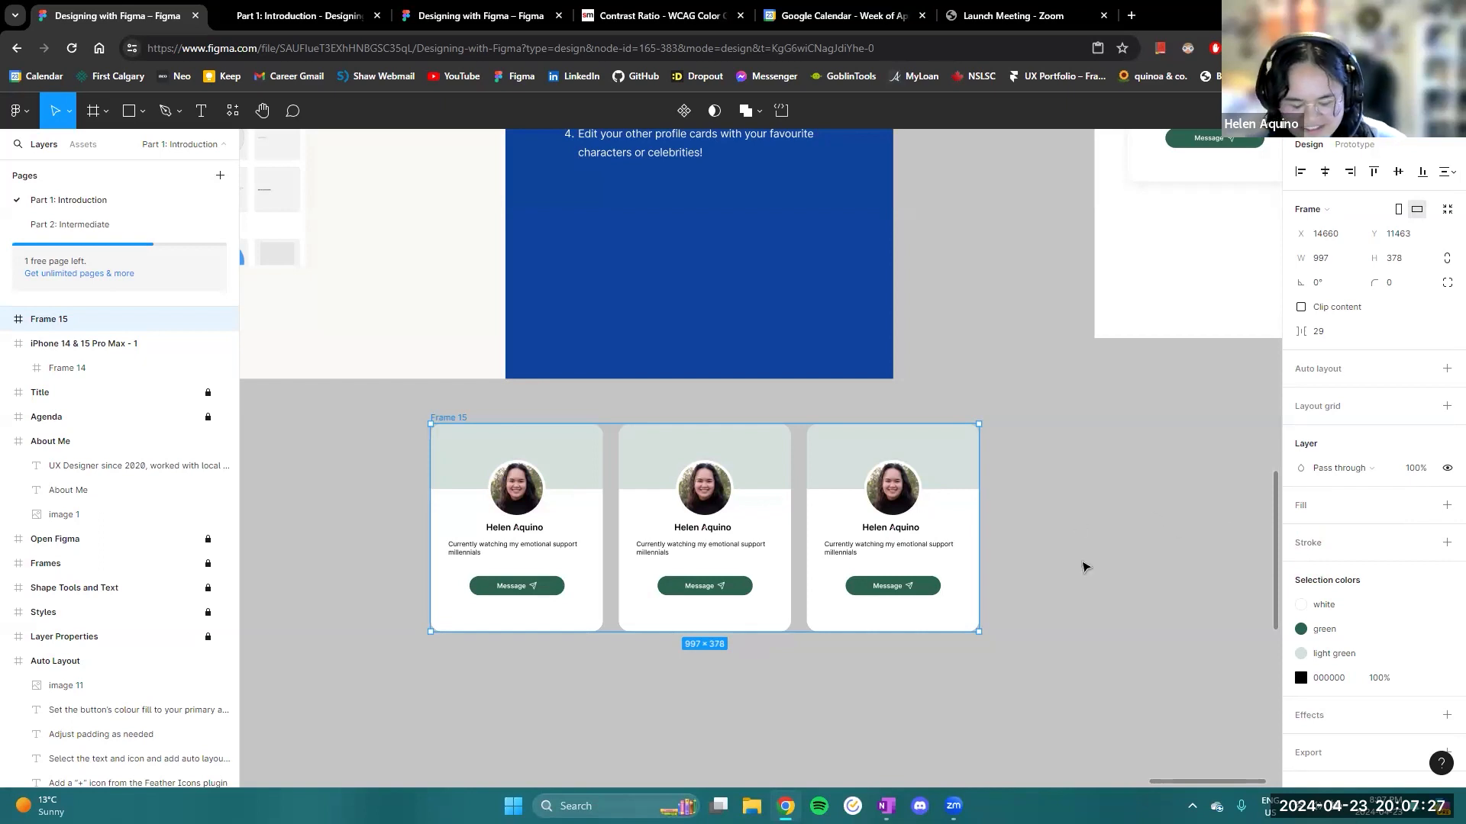
- Dissolve the frame around the three profile cards so they are separate objects
{"action": "right_click", "coordinate": [576, 459]}
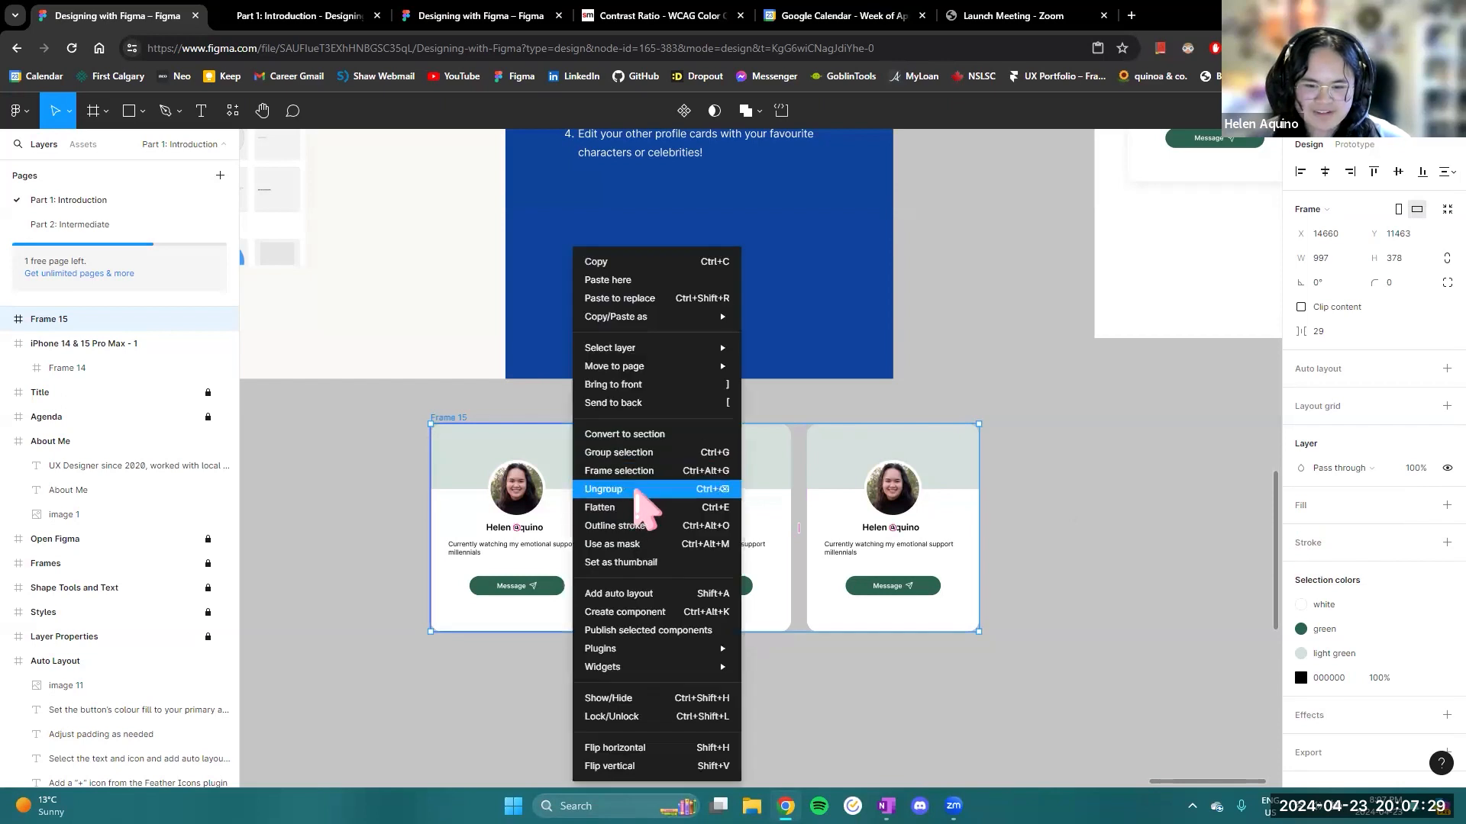
{"action": "left_click", "coordinate": [802, 484]}
{"action": "left_click", "coordinate": [802, 483]}
{"action": "right_click", "coordinate": [800, 482]}
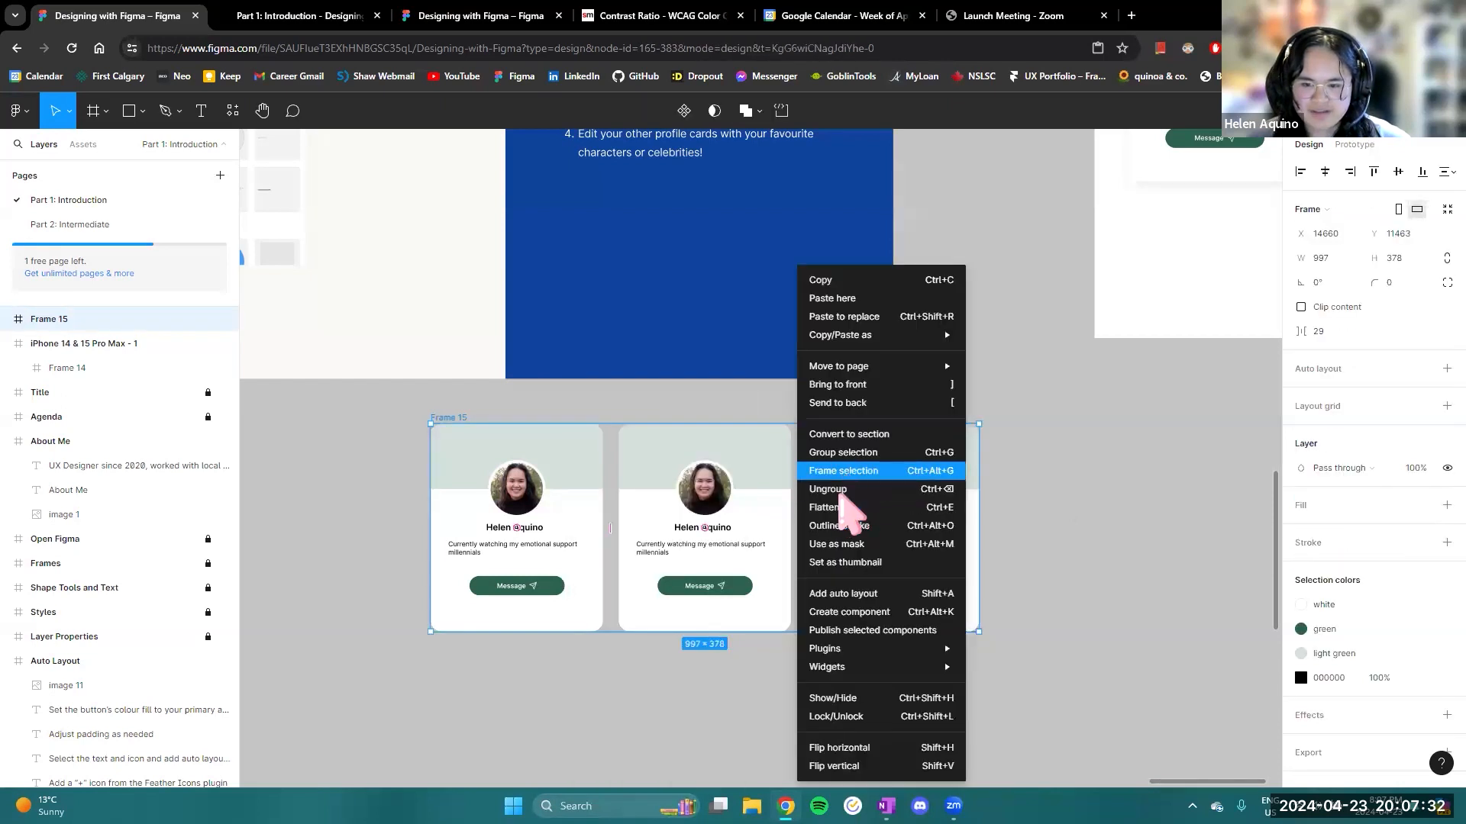
{"action": "left_click", "coordinate": [853, 489]}
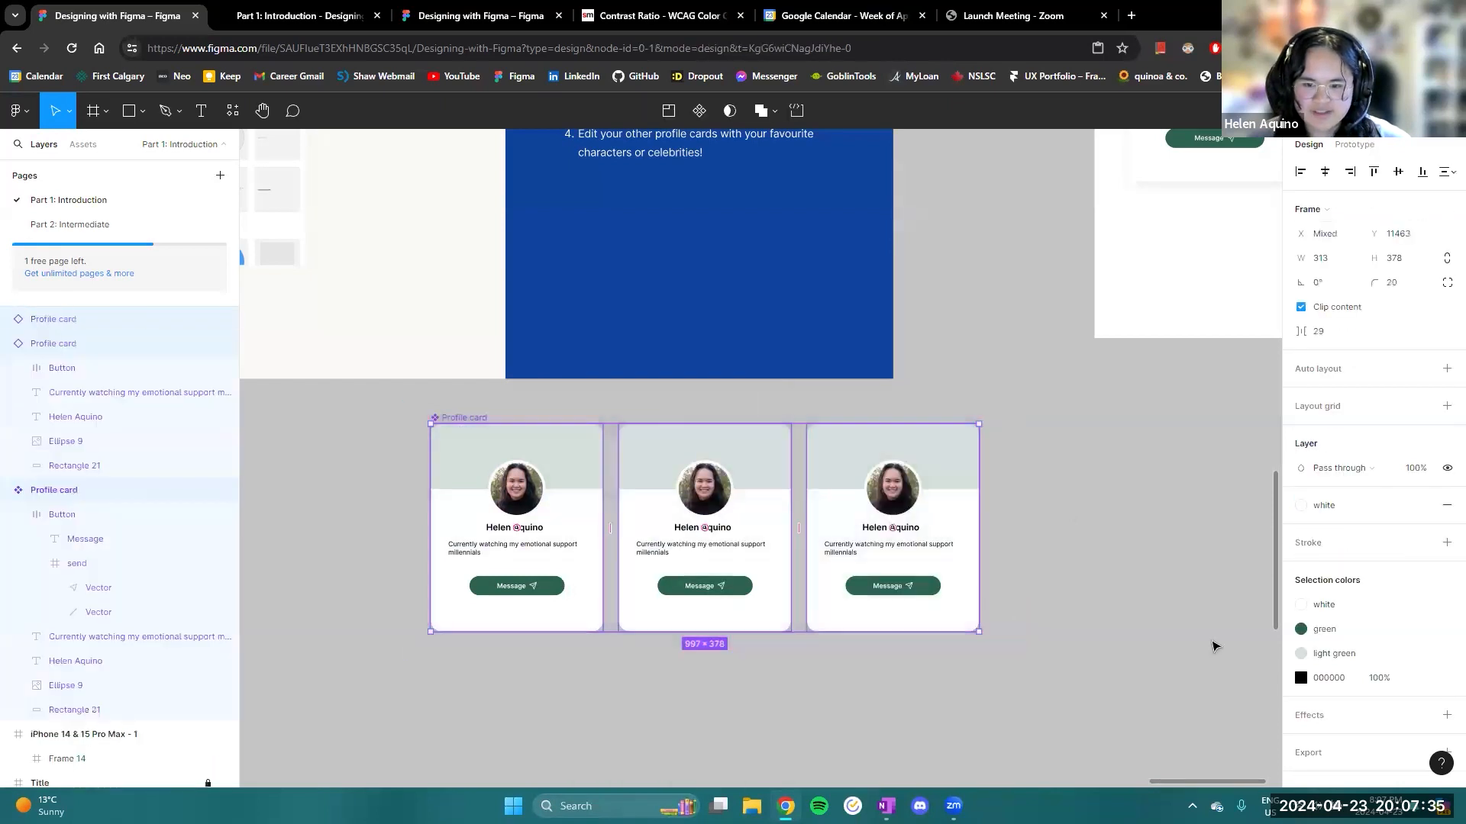
- Group the three profile cards again and move the group slightly to about X 14675, Y 11470
{"action": "right_click", "coordinate": [756, 468]}
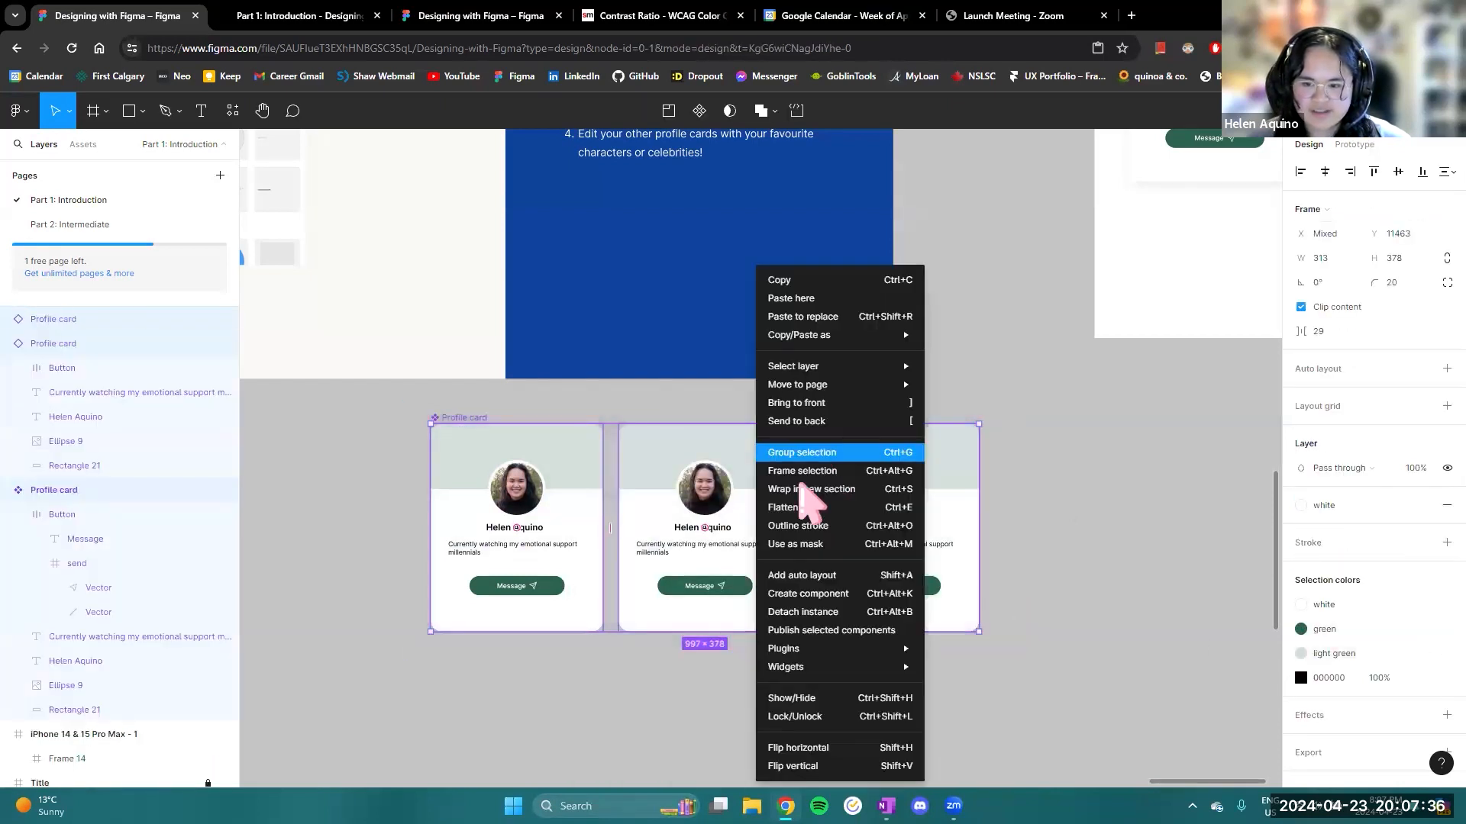
{"action": "left_click", "coordinate": [802, 457]}
{"action": "mouse_move", "coordinate": [801, 464]}
{"action": "left_mouse_down"}
{"action": "mouse_move", "coordinate": [878, 468]}
{"action": "mouse_move", "coordinate": [810, 468]}
{"action": "left_mouse_up"}
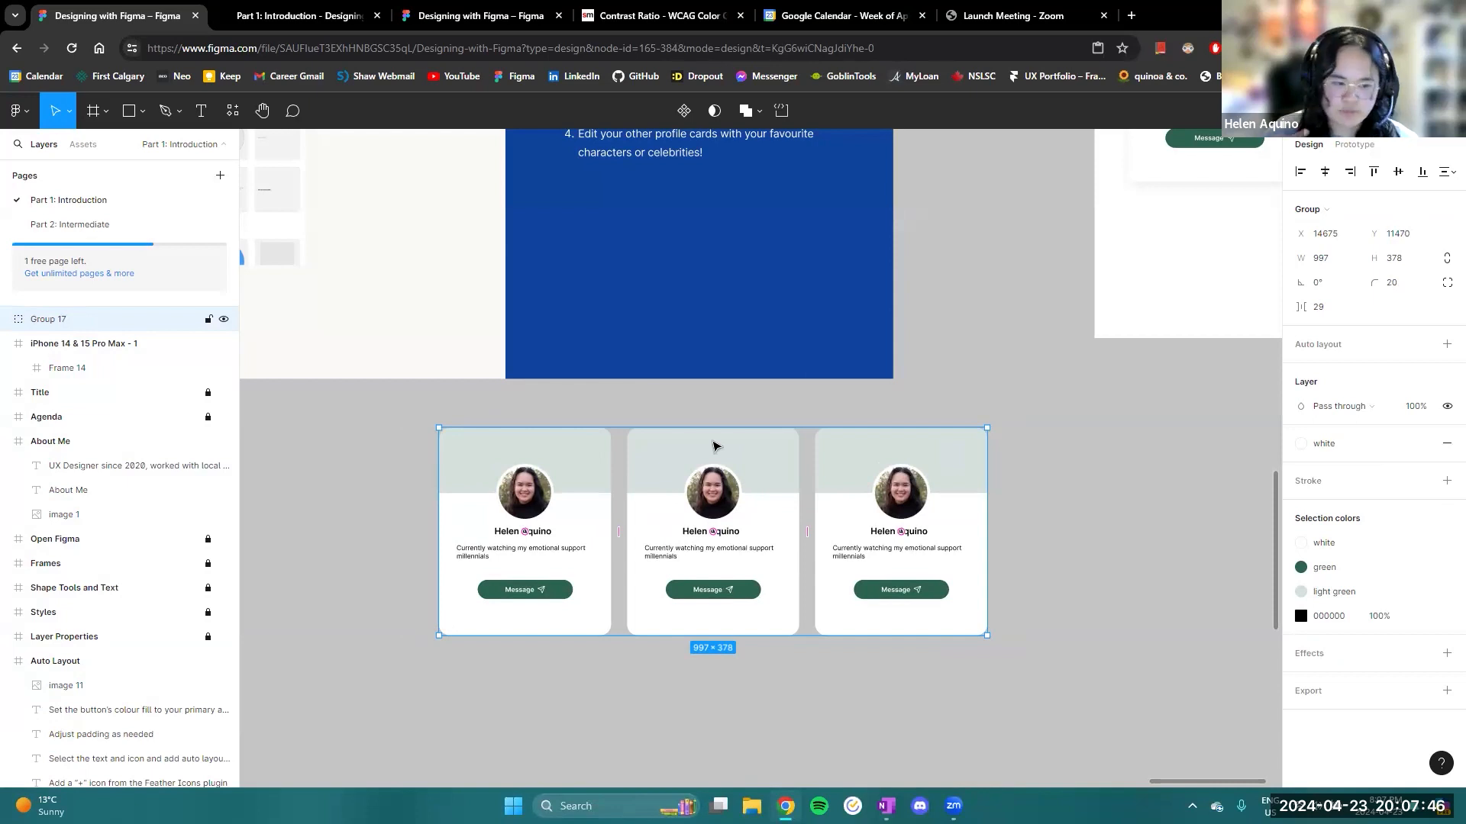
- Ungroup the moved profile cards at their new position and deselect them
{"action": "right_click", "coordinate": [712, 446]}
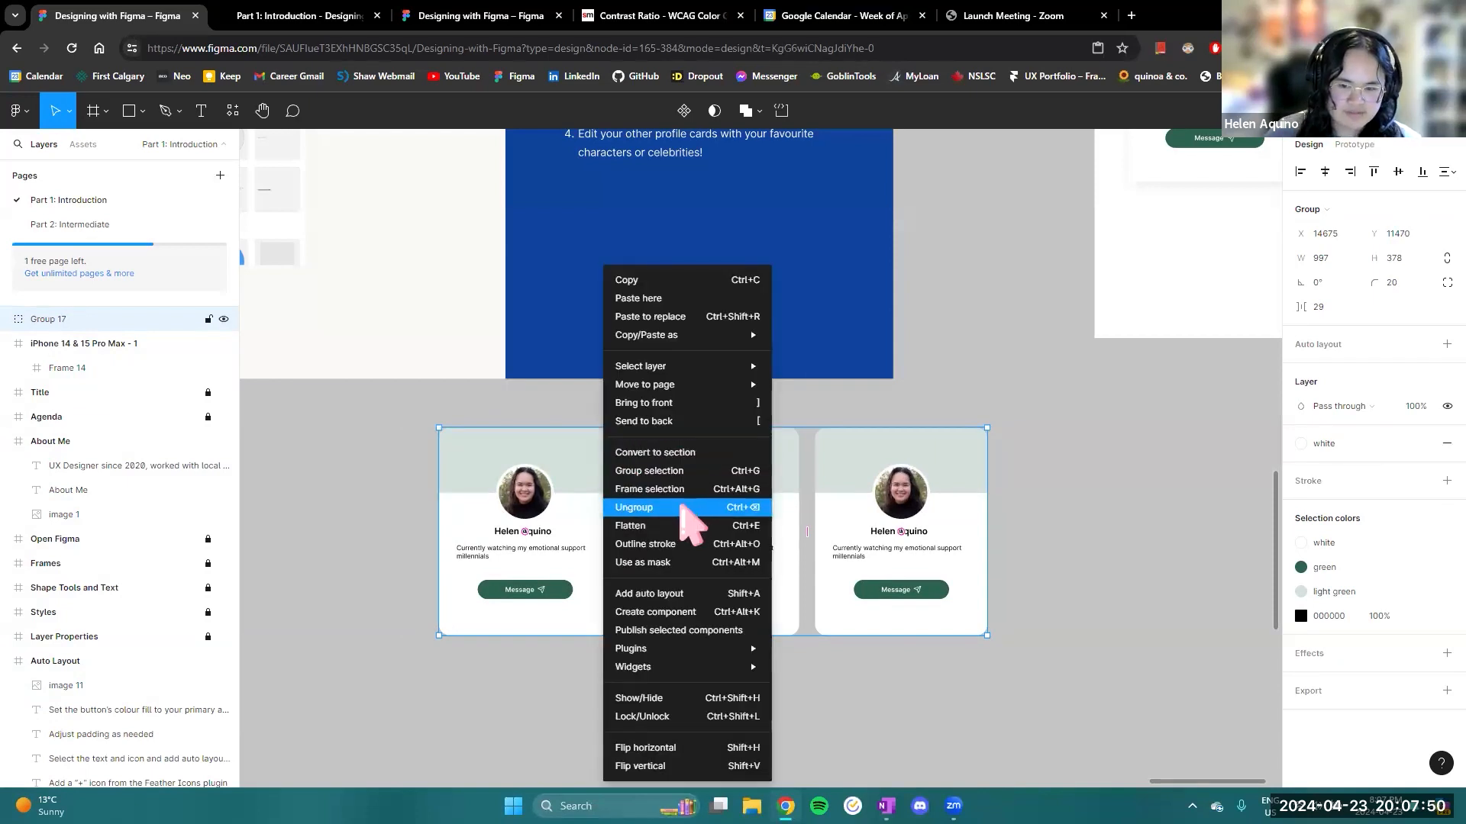
{"action": "left_click", "coordinate": [687, 509]}
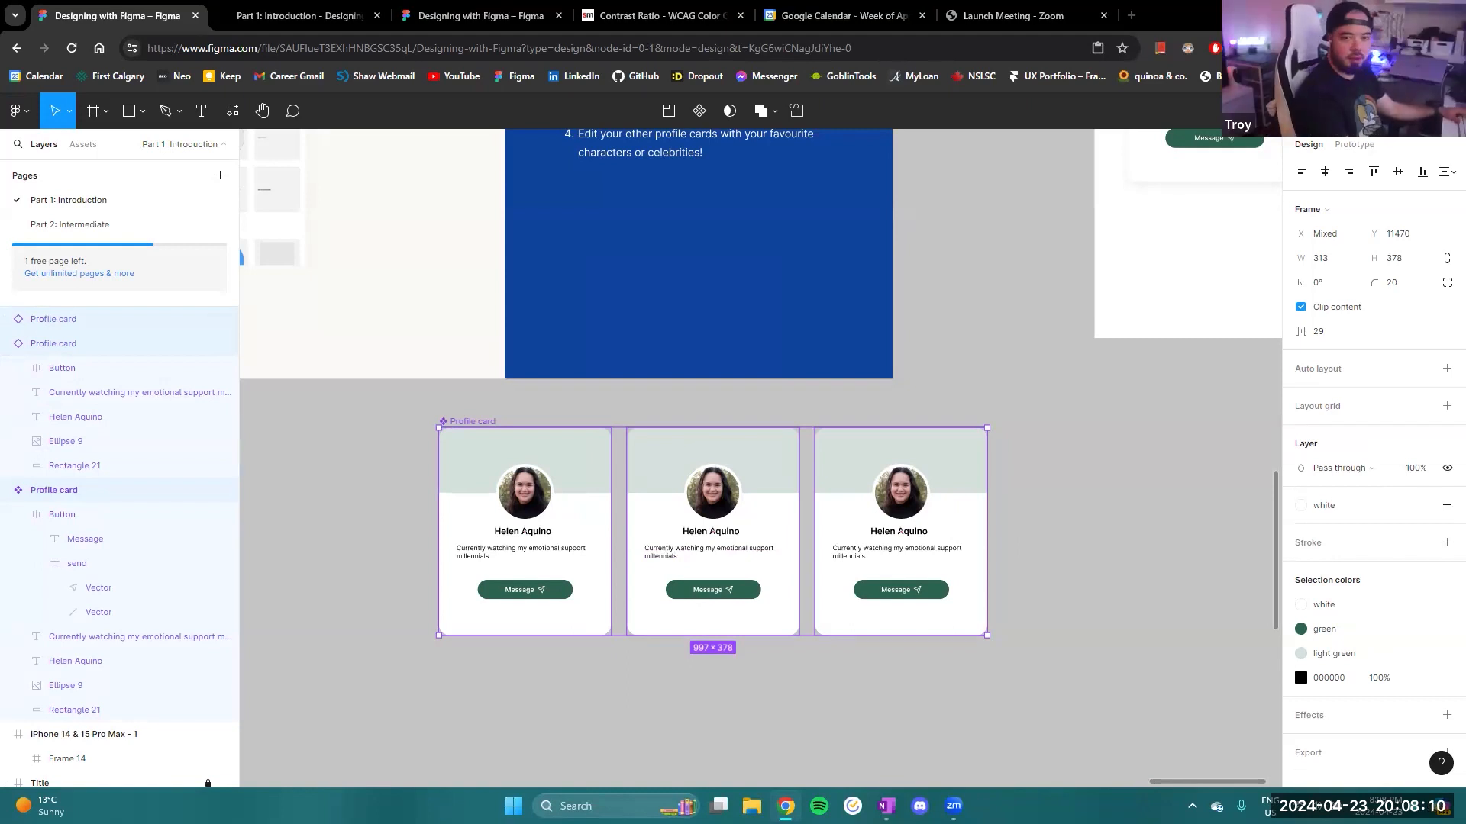
{"action": "left_click", "coordinate": [1038, 548]}
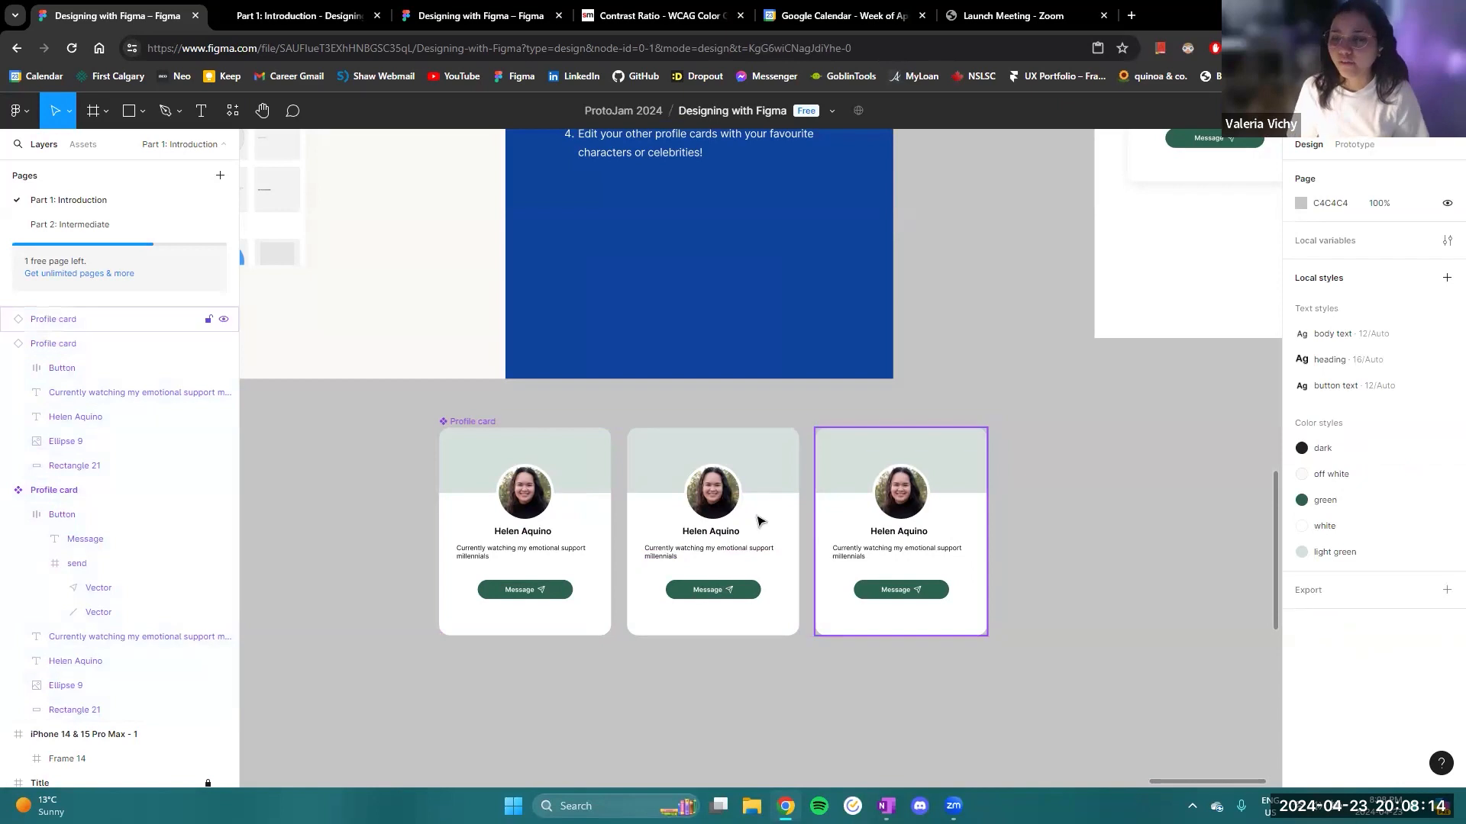
- Rename the main profile card component to the card owner's first name followed by "Profile"
{"action": "scroll", "coordinate": [1110, 513], "scroll_direction": "down", "scroll_amount": 1}
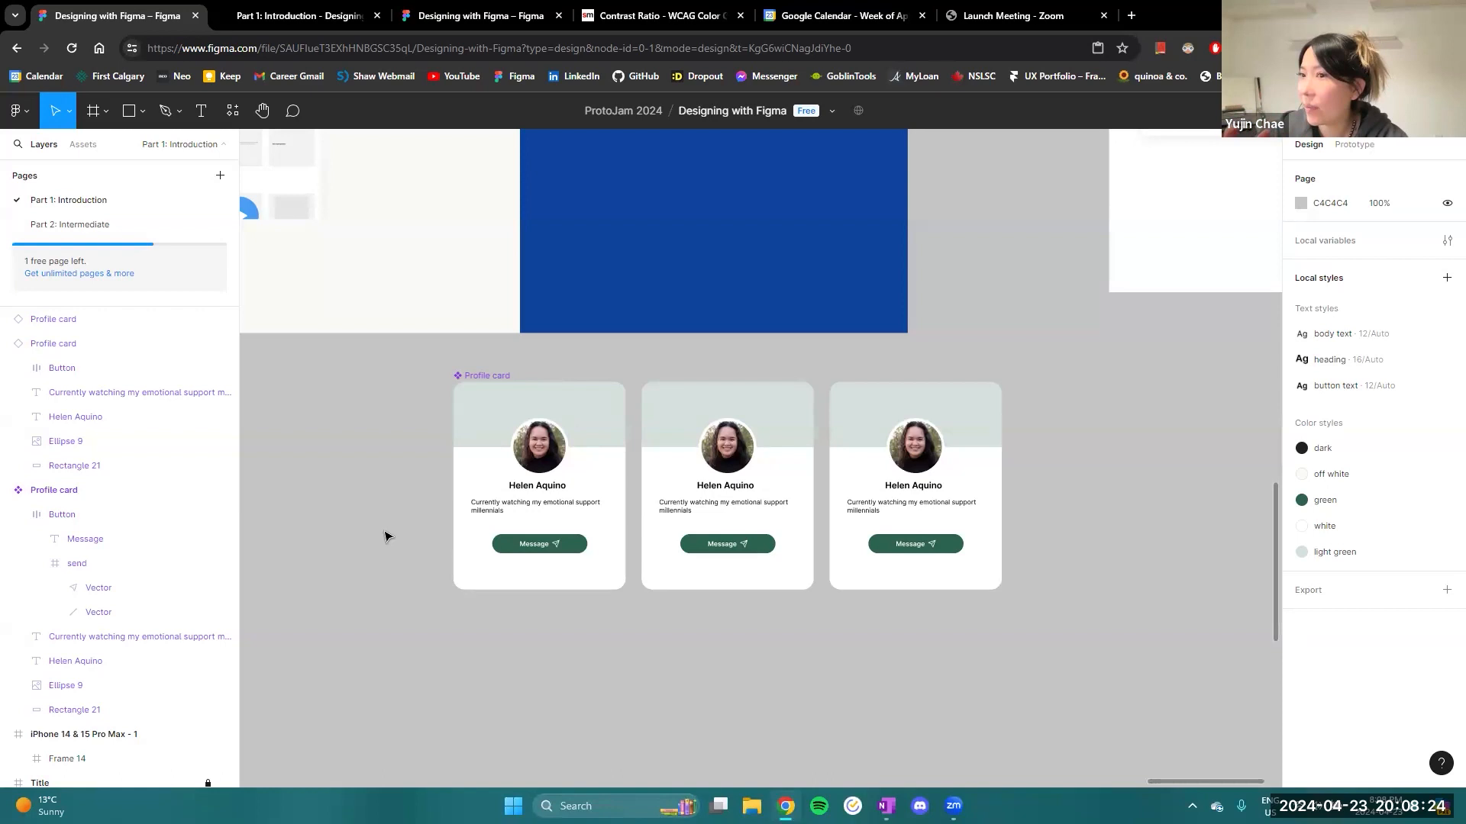
{"action": "left_click_drag", "start_coordinate": [444, 523], "coordinate": [644, 507]}
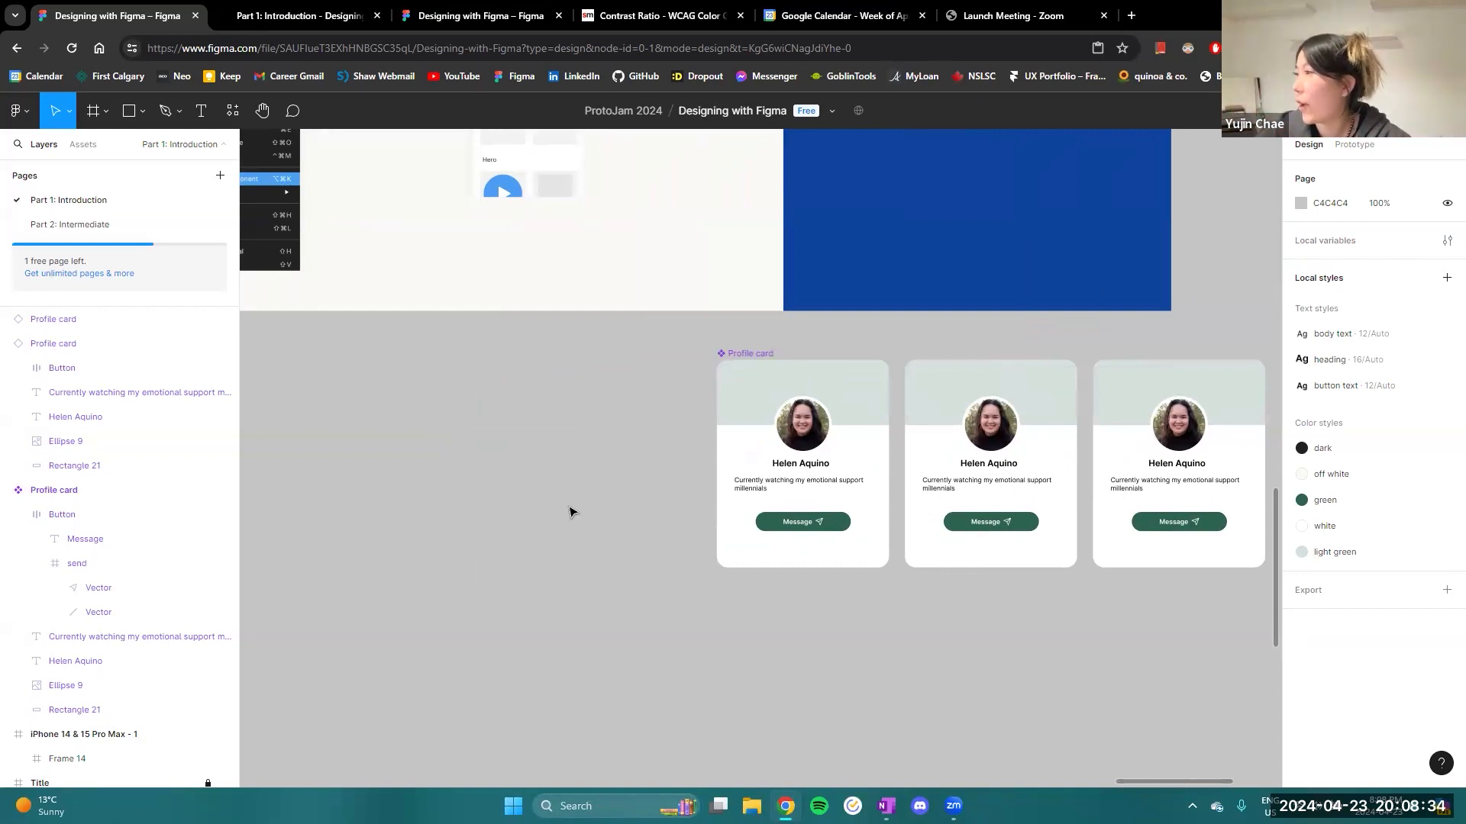
{"action": "left_click_drag", "start_coordinate": [624, 371], "coordinate": [552, 403]}
{"action": "scroll", "coordinate": [656, 383], "scroll_direction": "up", "scroll_amount": 3}
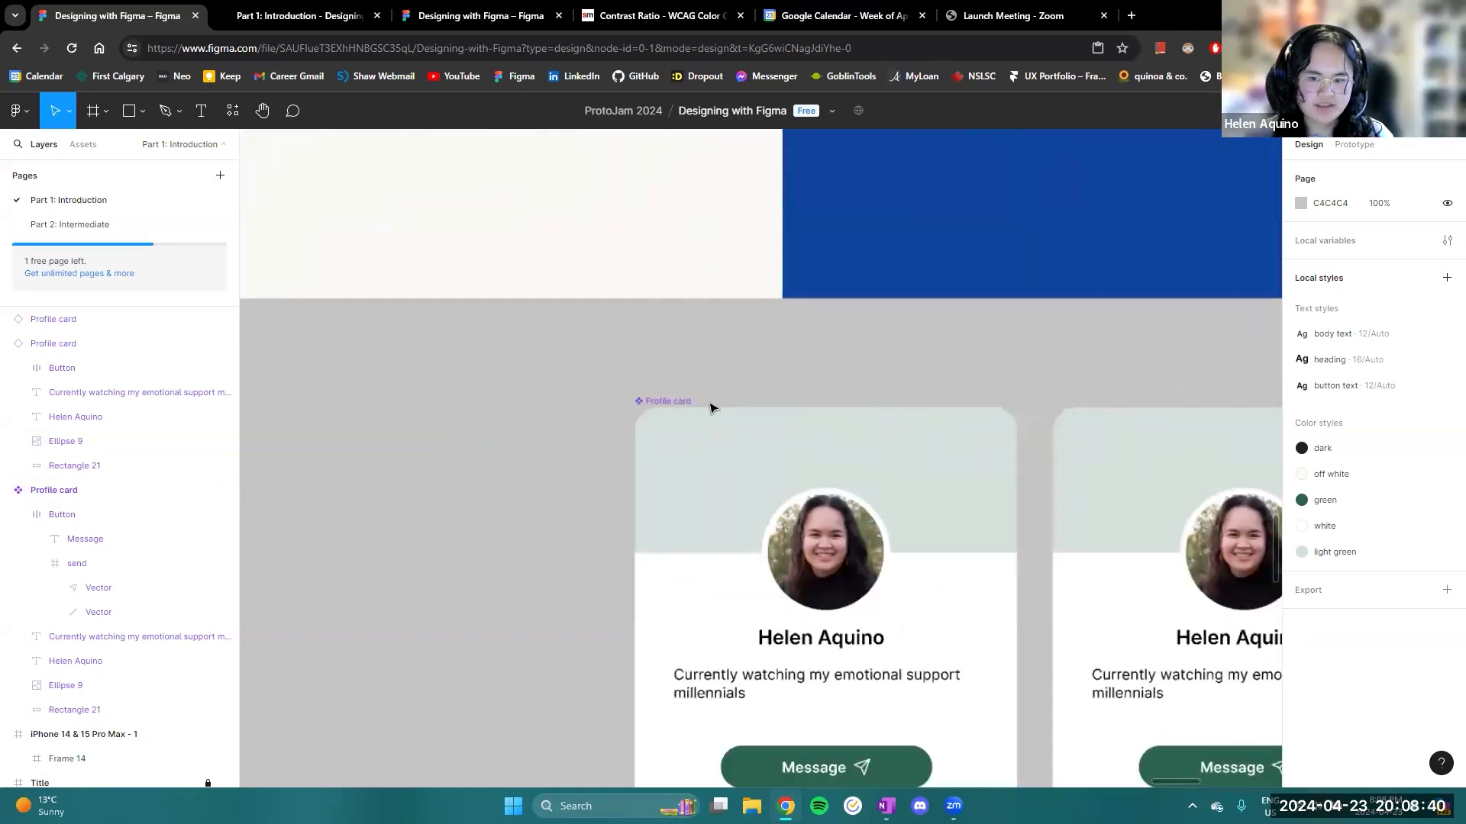
{"action": "left_click", "coordinate": [772, 410]}
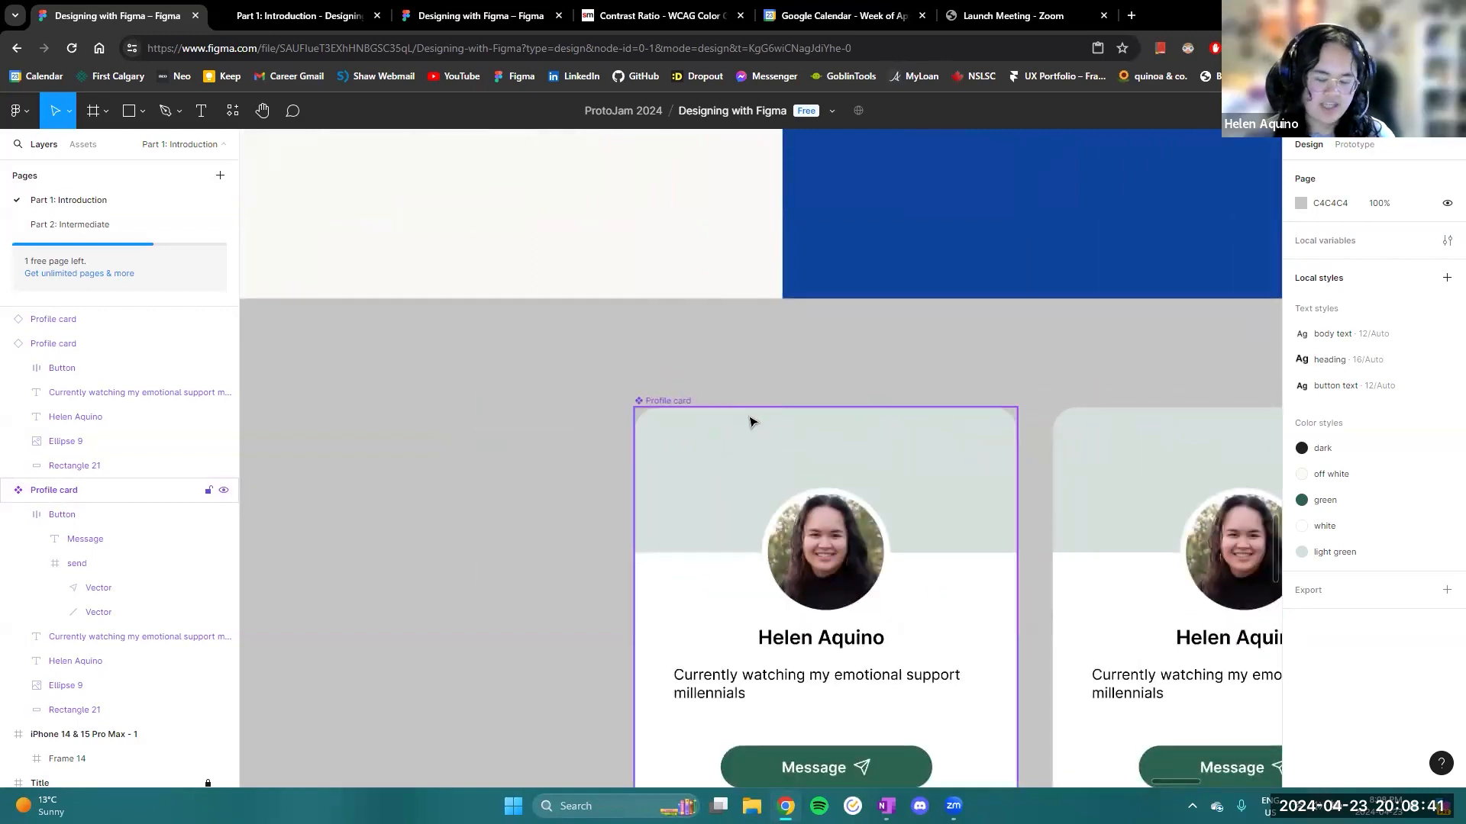
{"action": "double_click", "coordinate": [672, 402]}
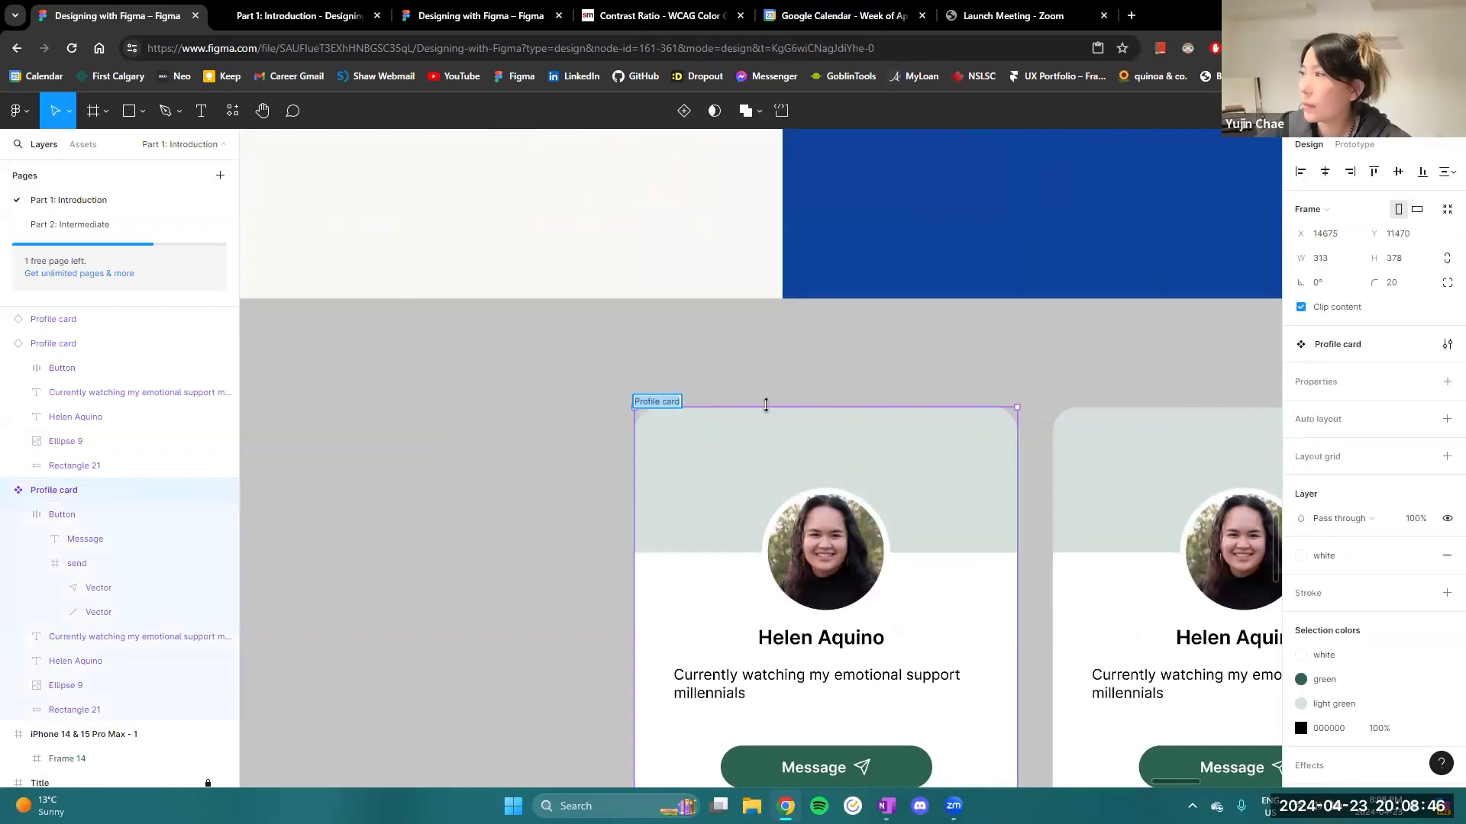
{"action": "key", "text": "BackSpace"}
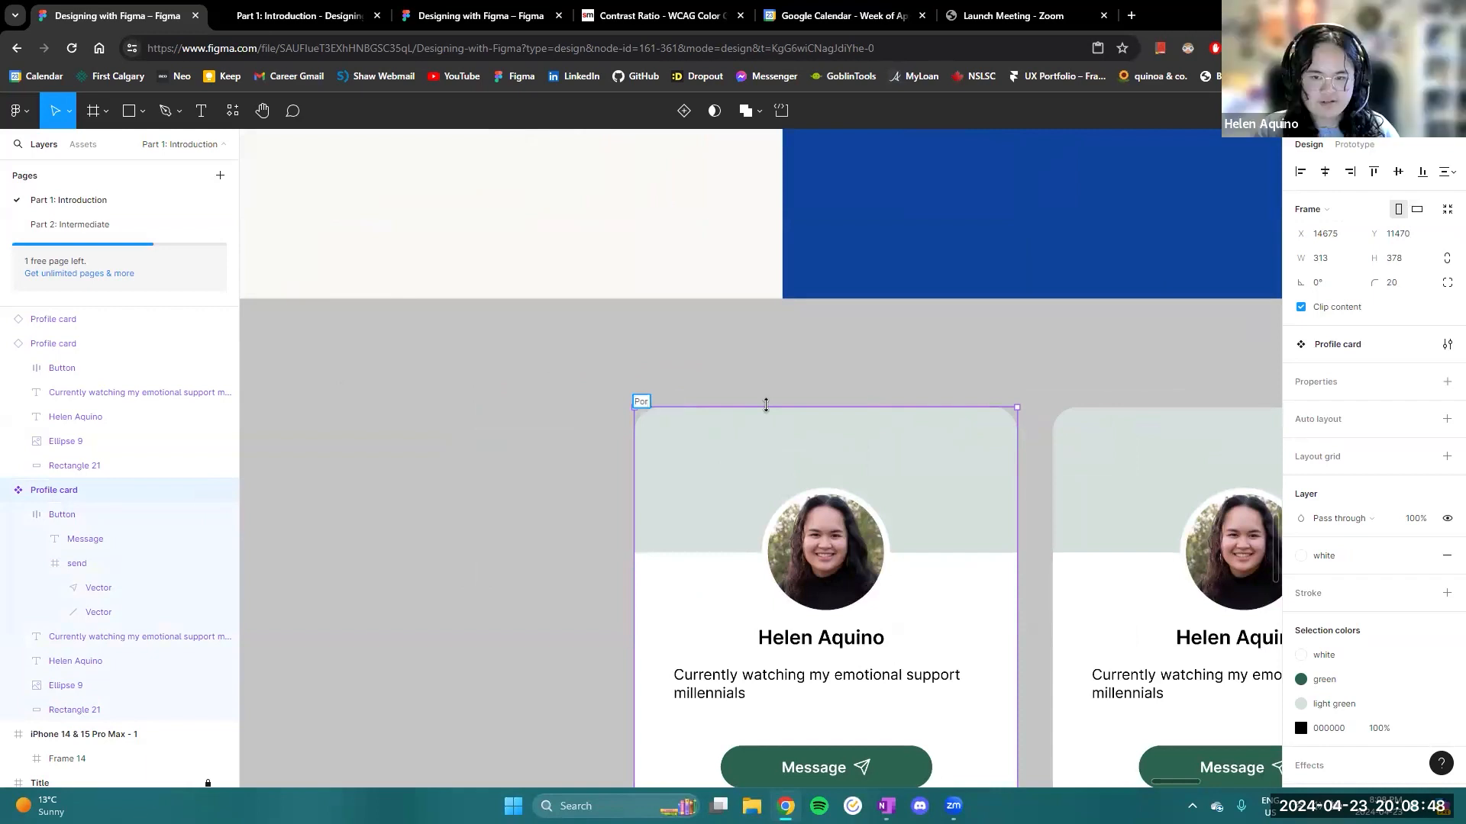
{"action": "type", "text": "Helen Profile"}
{"action": "key", "text": "Return"}
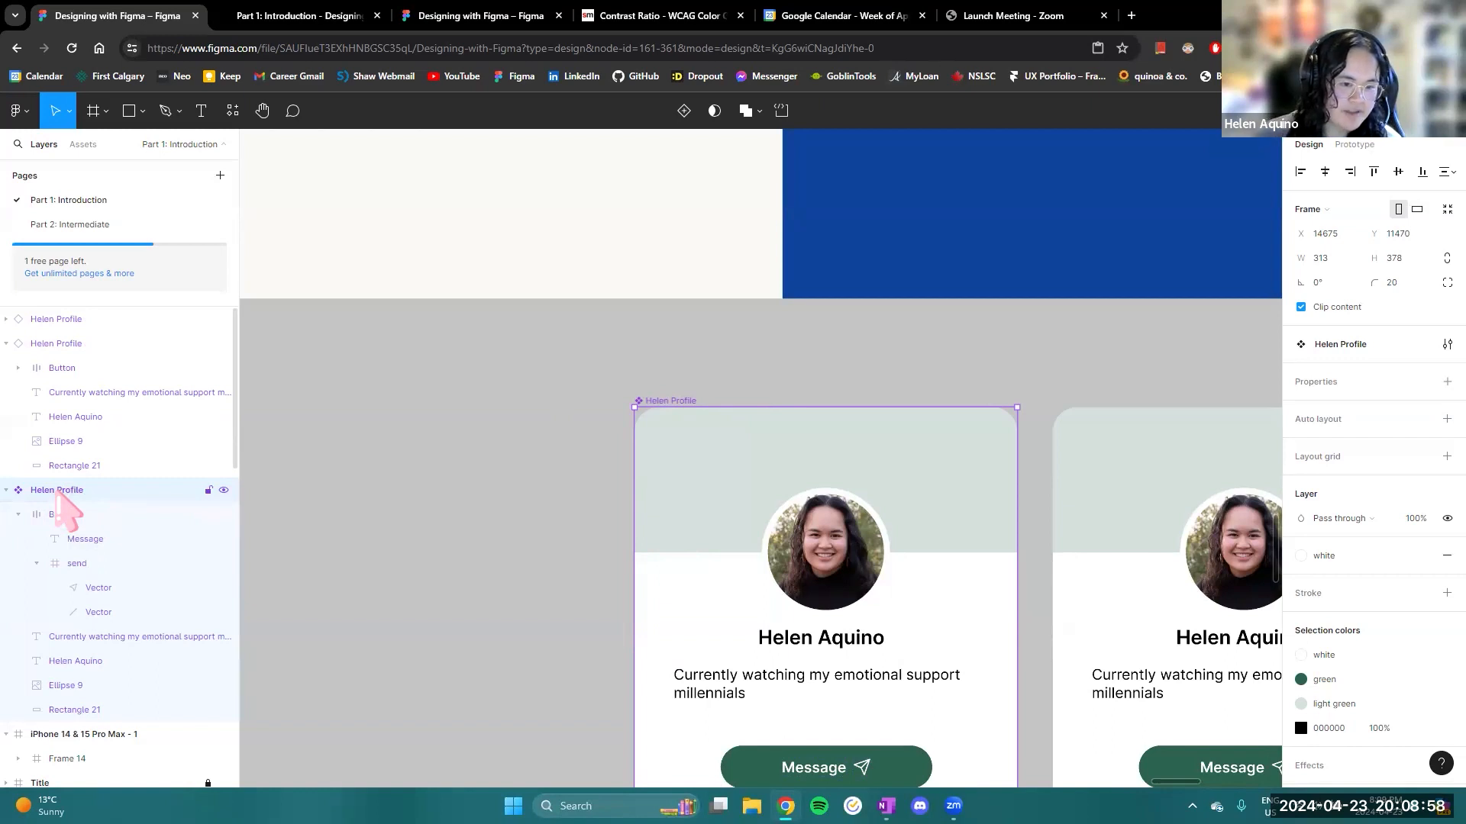
- Open and close the main component's layer name for editing, and collapse the expanded profile card and iPhone 14 & 15 Pro Max - 1 layers
{"action": "double_click", "coordinate": [57, 491]}
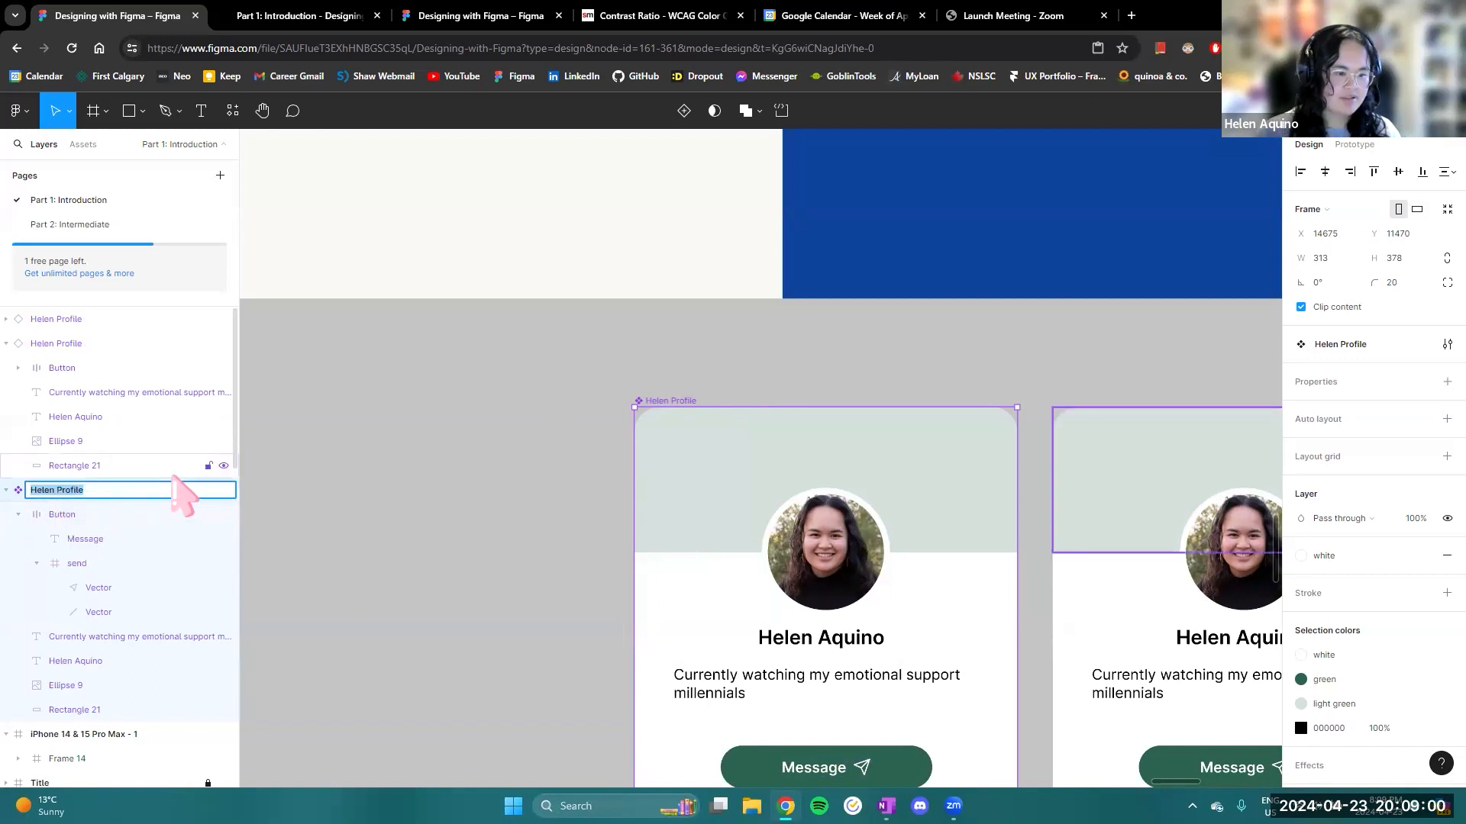
{"action": "left_click", "coordinate": [309, 509]}
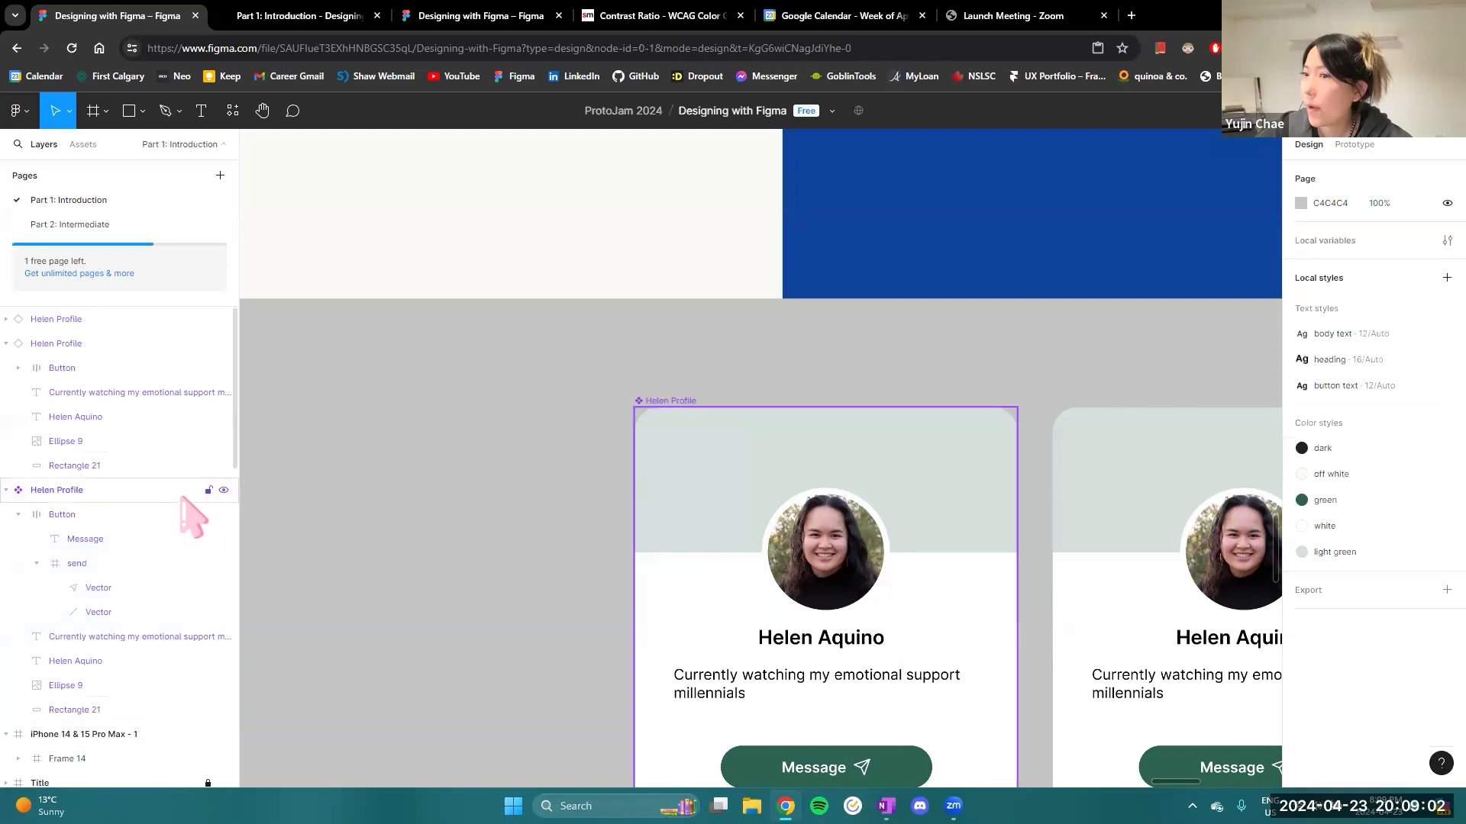
{"action": "left_click", "coordinate": [6, 490]}
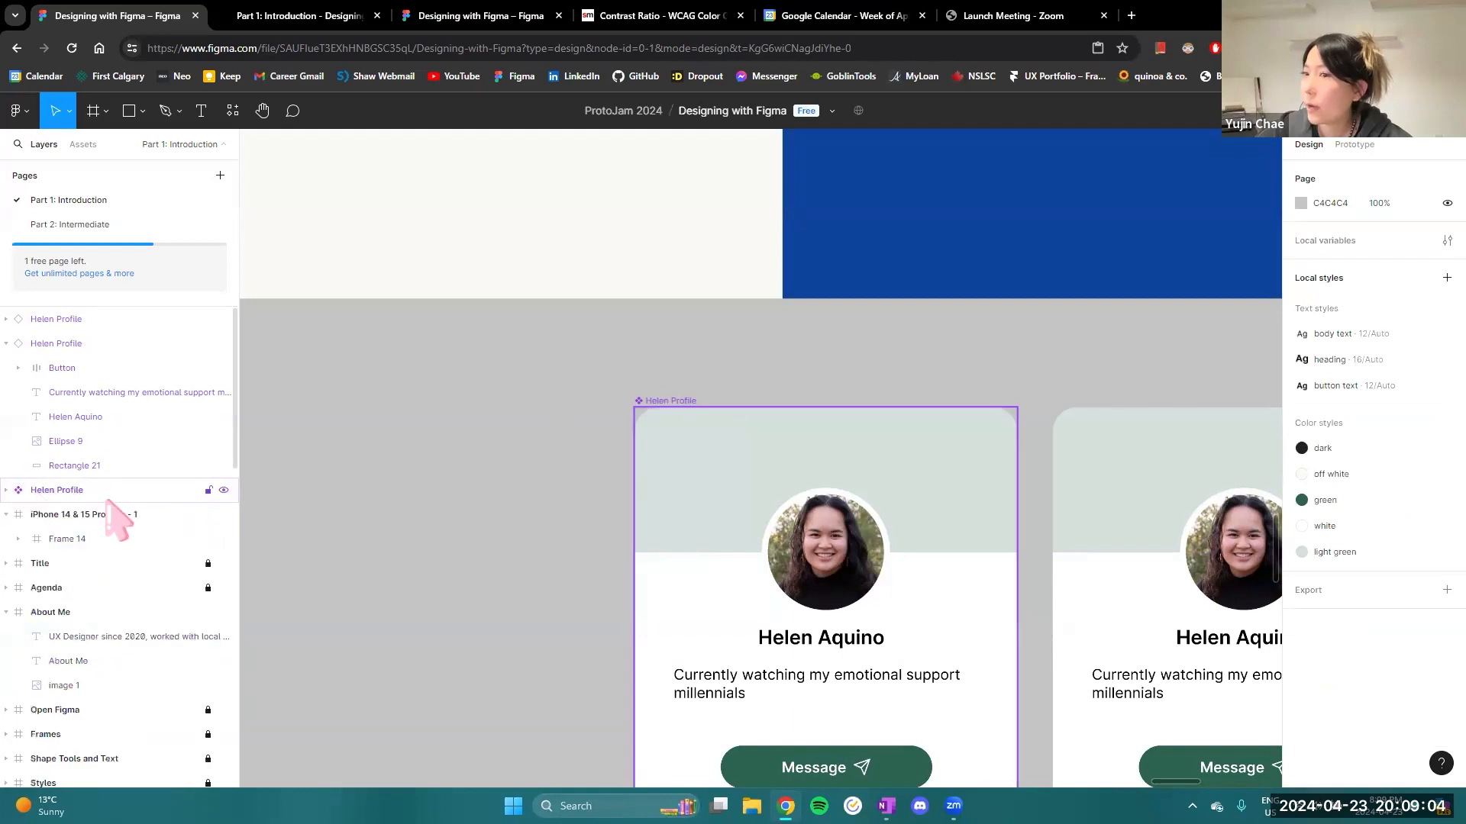
{"action": "left_click", "coordinate": [6, 514]}
{"action": "left_click", "coordinate": [6, 343]}
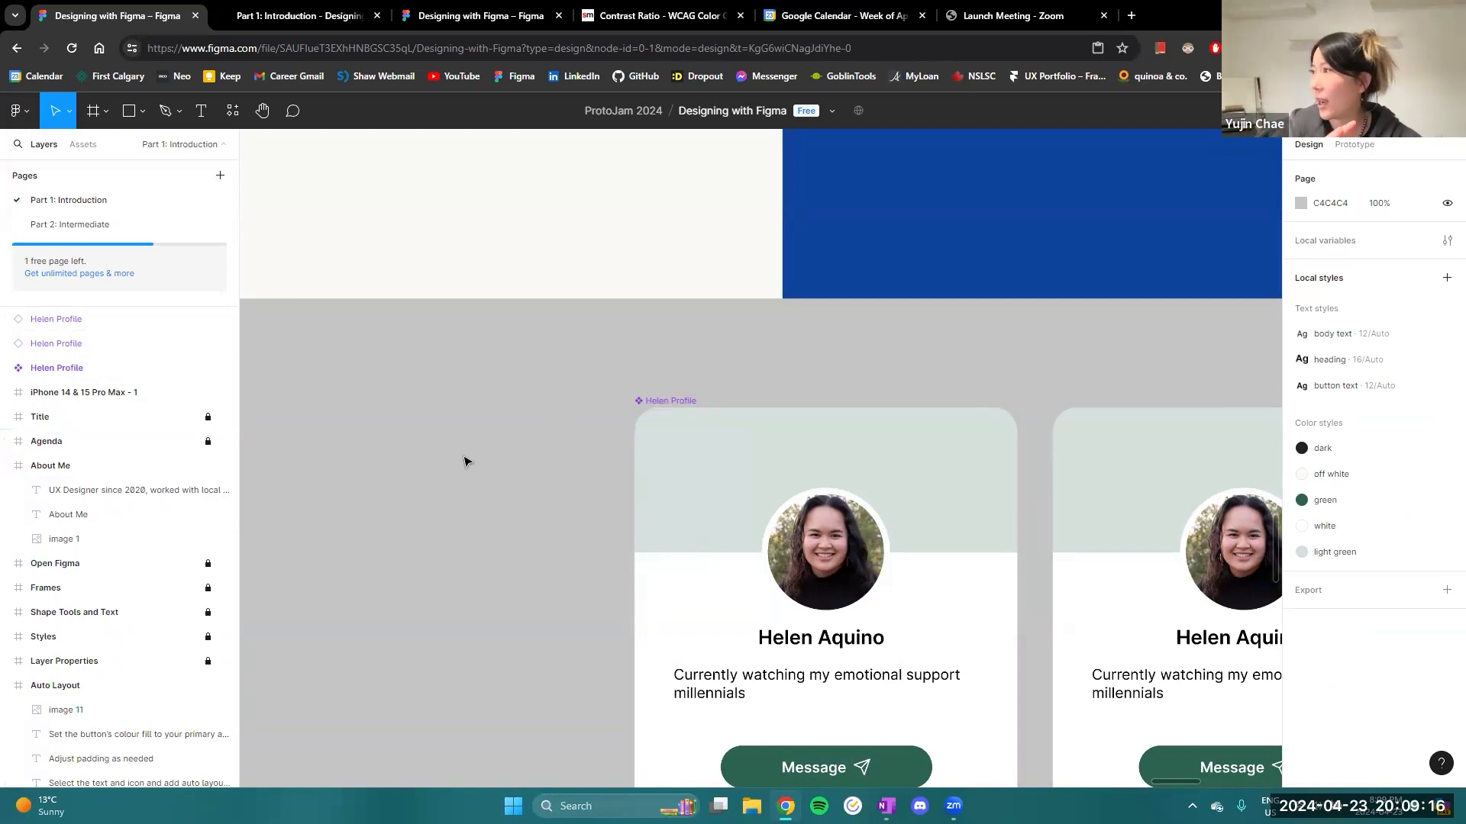
- Look over the complete set of workshop slides, from Title to Next Steps, together with the profile cards
{"action": "scroll", "coordinate": [465, 461], "scroll_direction": "down", "scroll_amount": 4}
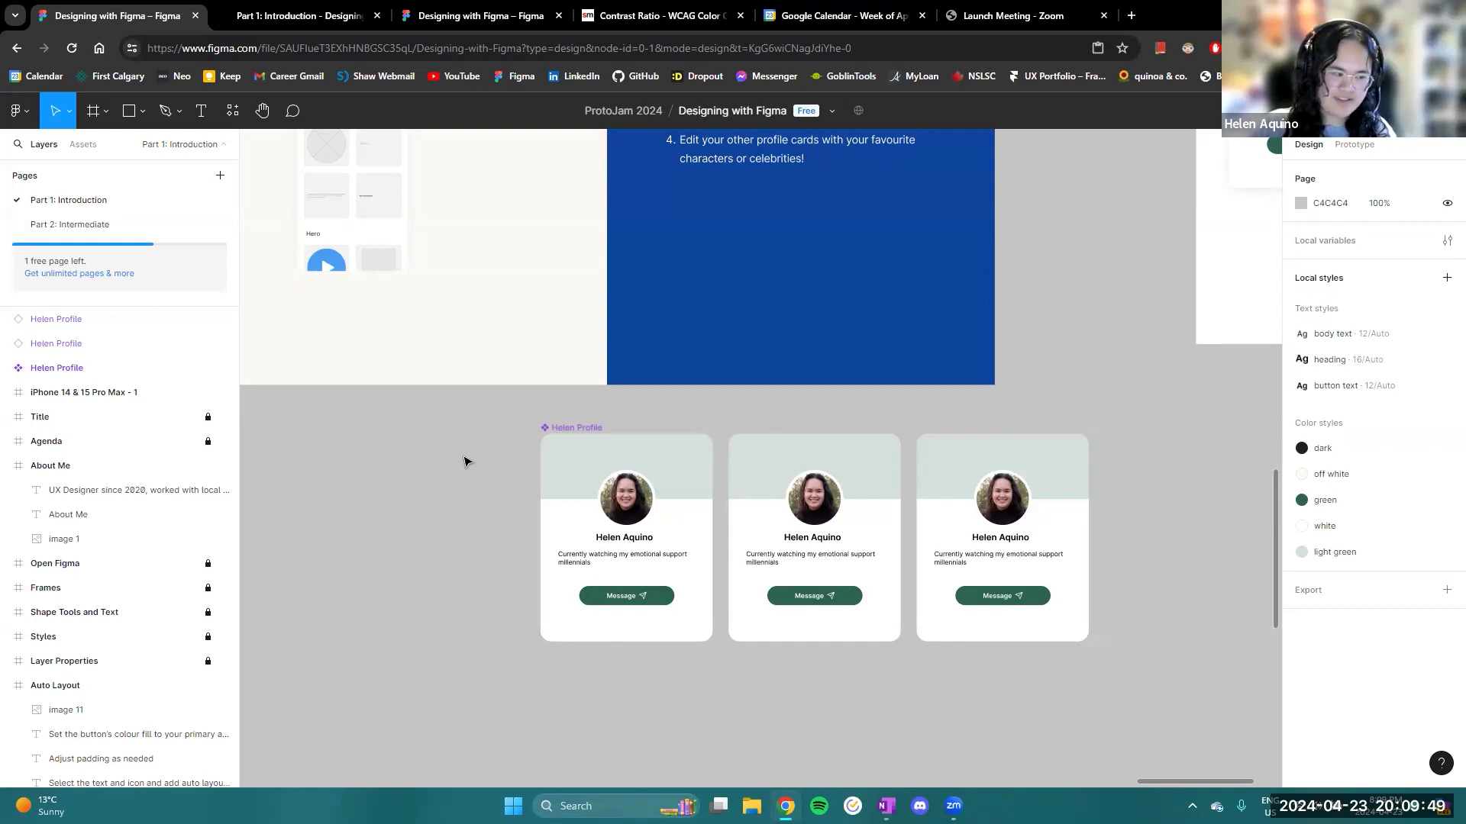
{"action": "scroll", "coordinate": [392, 502], "scroll_direction": "down", "scroll_amount": 5}
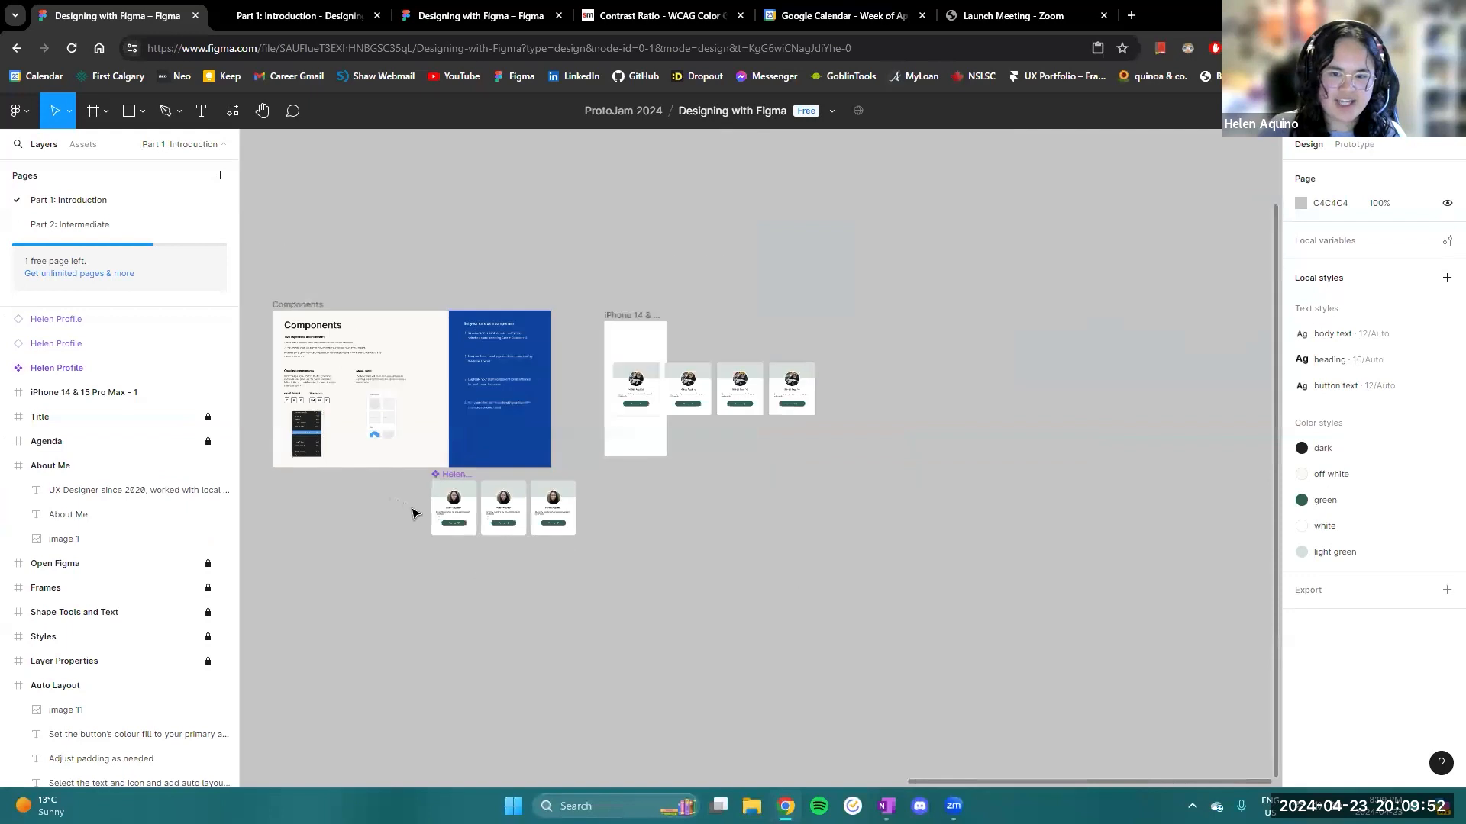
{"action": "scroll", "coordinate": [1011, 703], "scroll_direction": "left", "scroll_amount": 10}
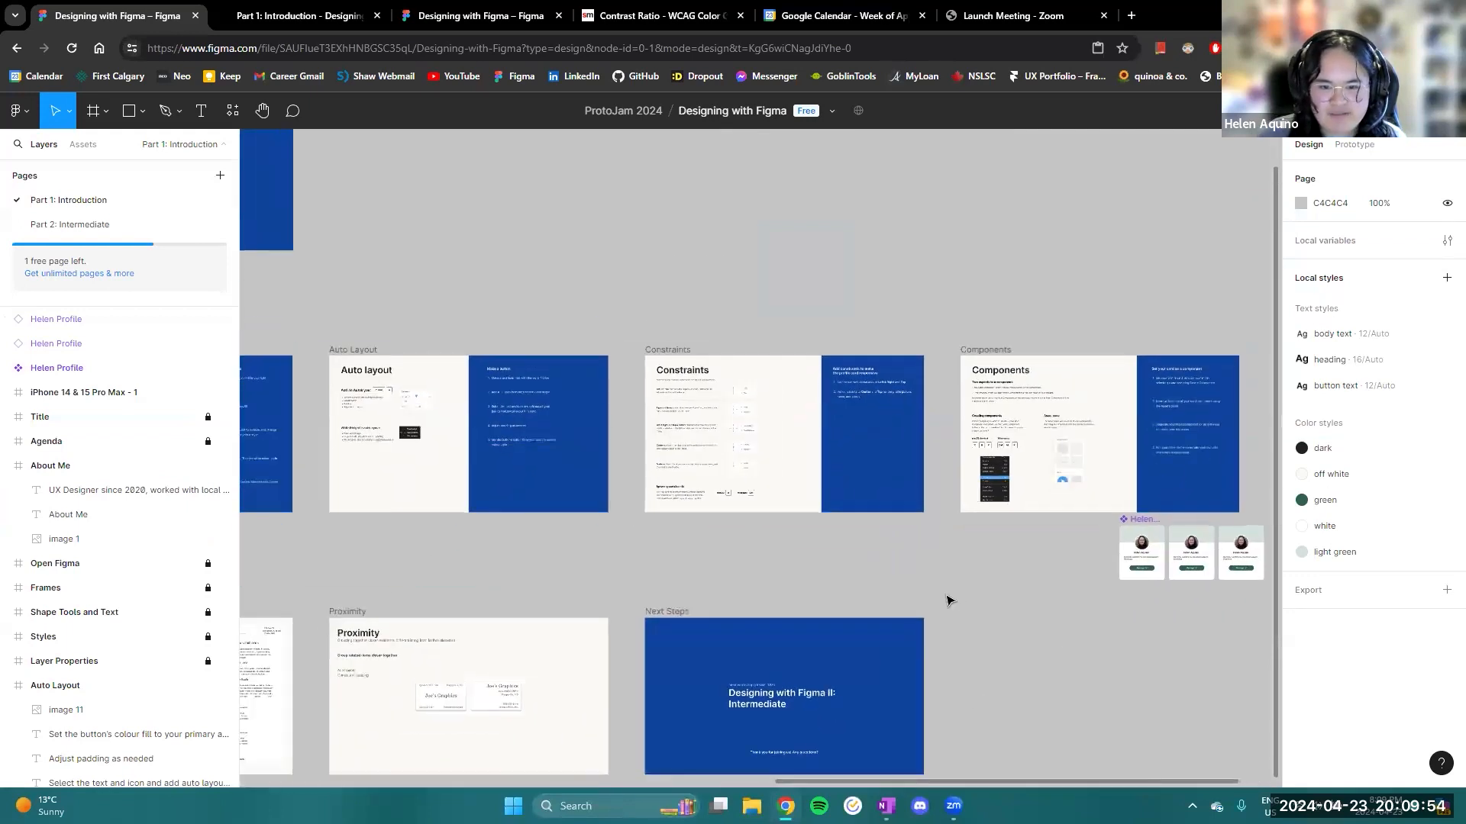
{"action": "scroll", "coordinate": [789, 369], "scroll_direction": "down", "scroll_amount": 5}
{"action": "scroll", "coordinate": [877, 377], "scroll_direction": "left", "scroll_amount": 2}
{"action": "scroll", "coordinate": [874, 375], "scroll_direction": "down", "scroll_amount": 2}
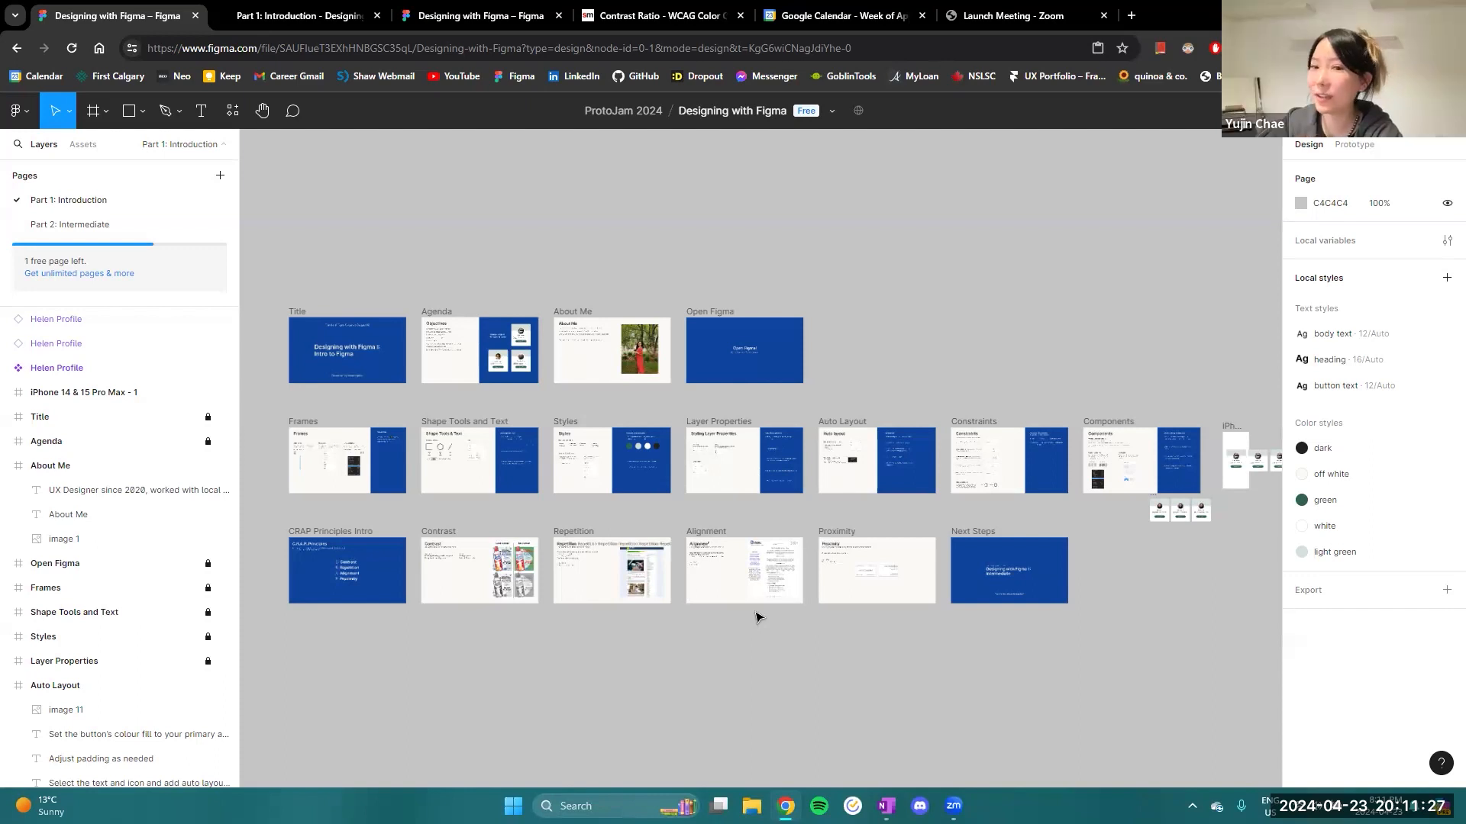
{"action": "left_click", "coordinate": [92, 662]}
{"action": "left_click", "coordinate": [504, 611]}
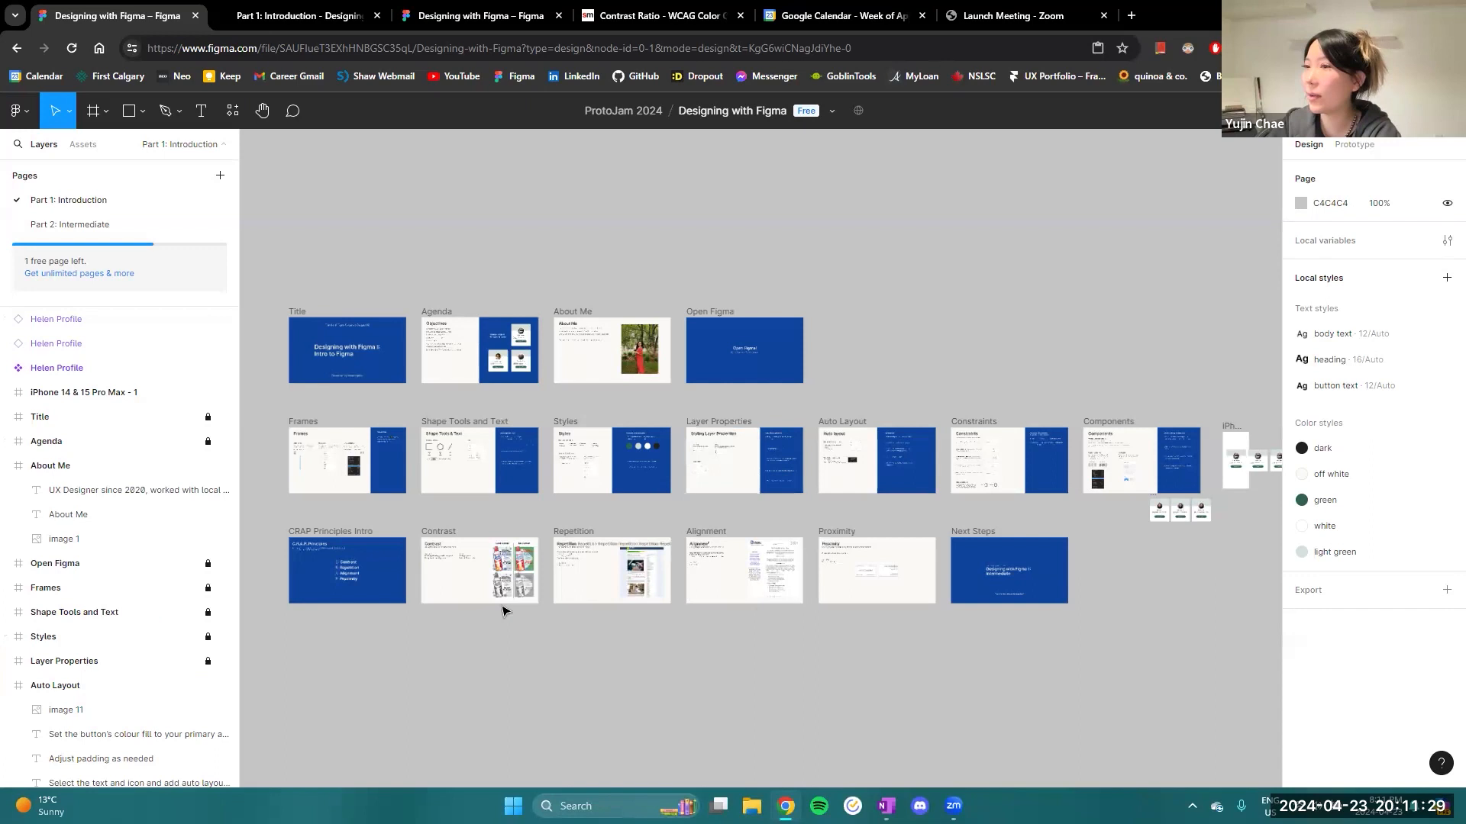